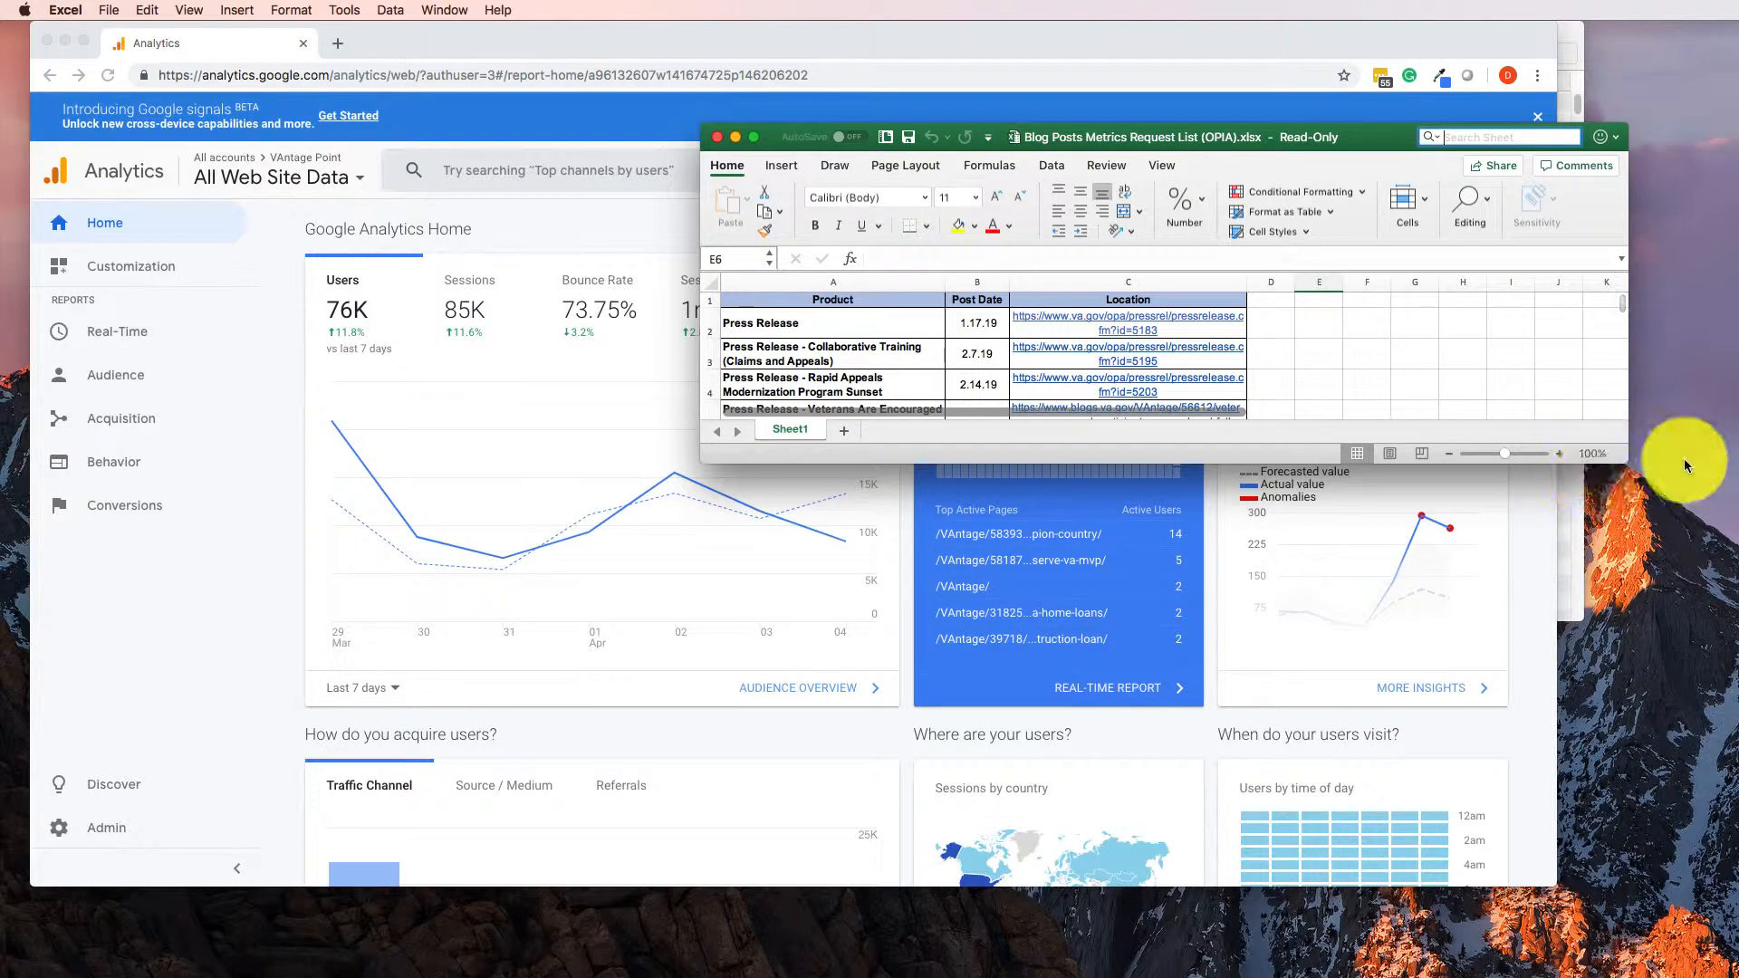
# - Resize the Excel workbook window so all the listed blog posts show, and place it beside the Analytics charts
pyautogui.moveTo(1630, 462); pyautogui.dragTo(1615, 722)
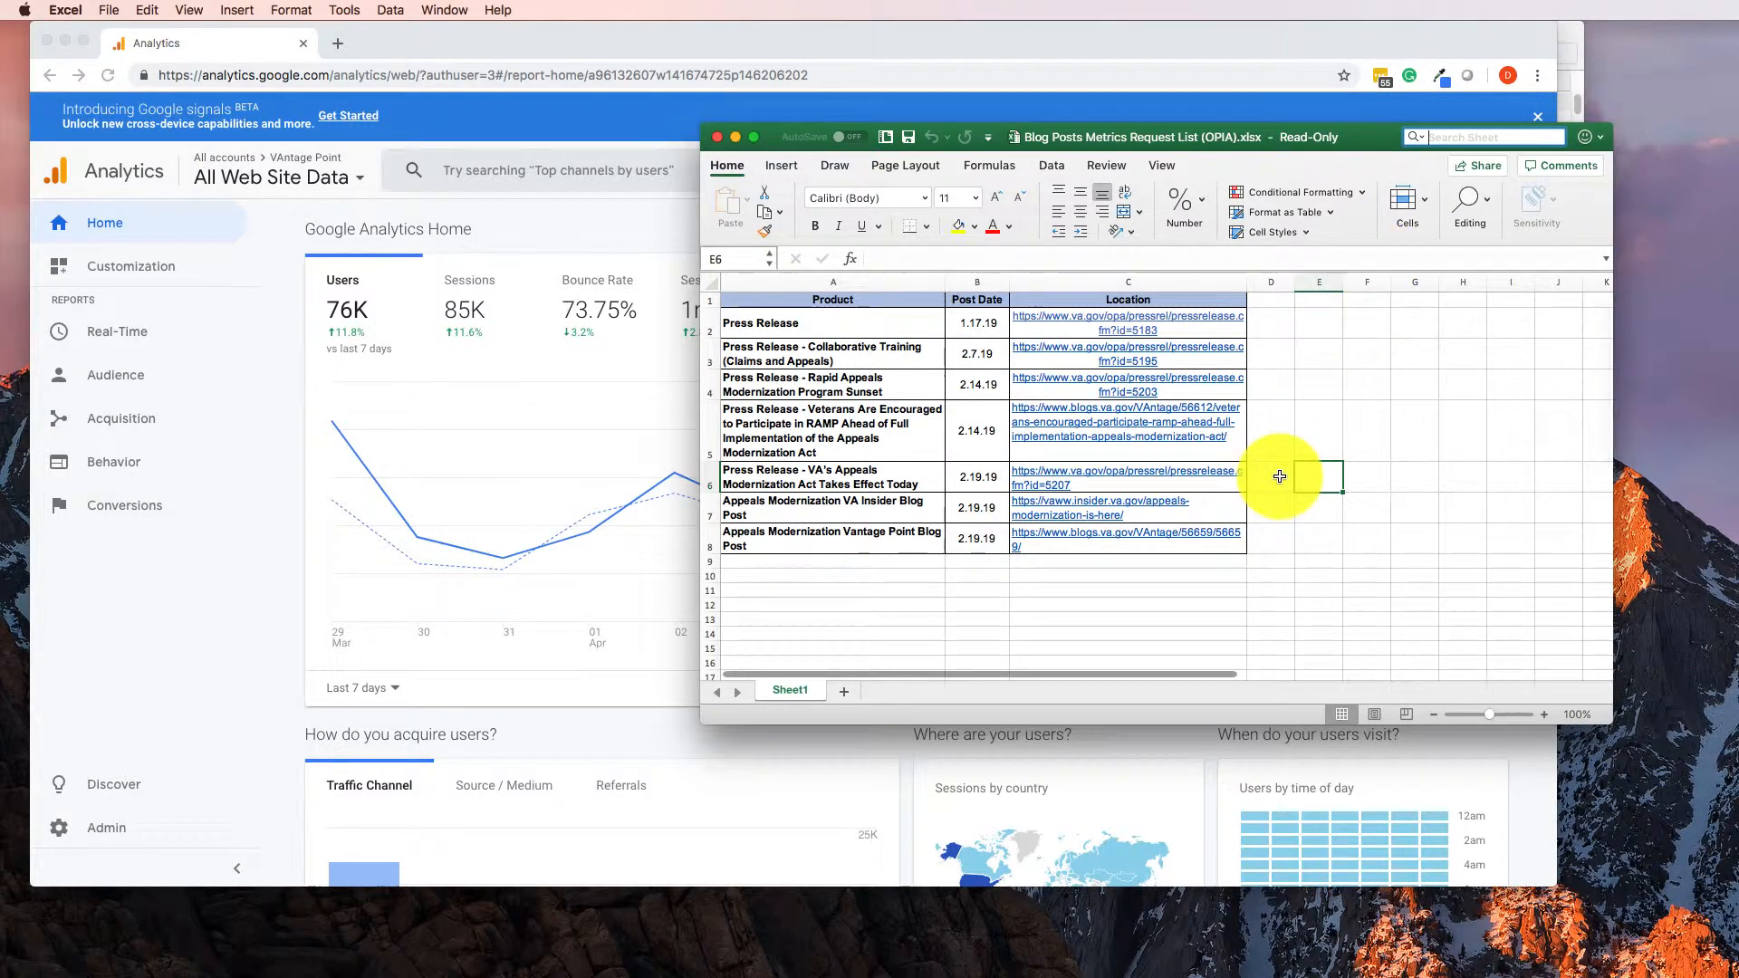
pyautogui.click(1313, 429)
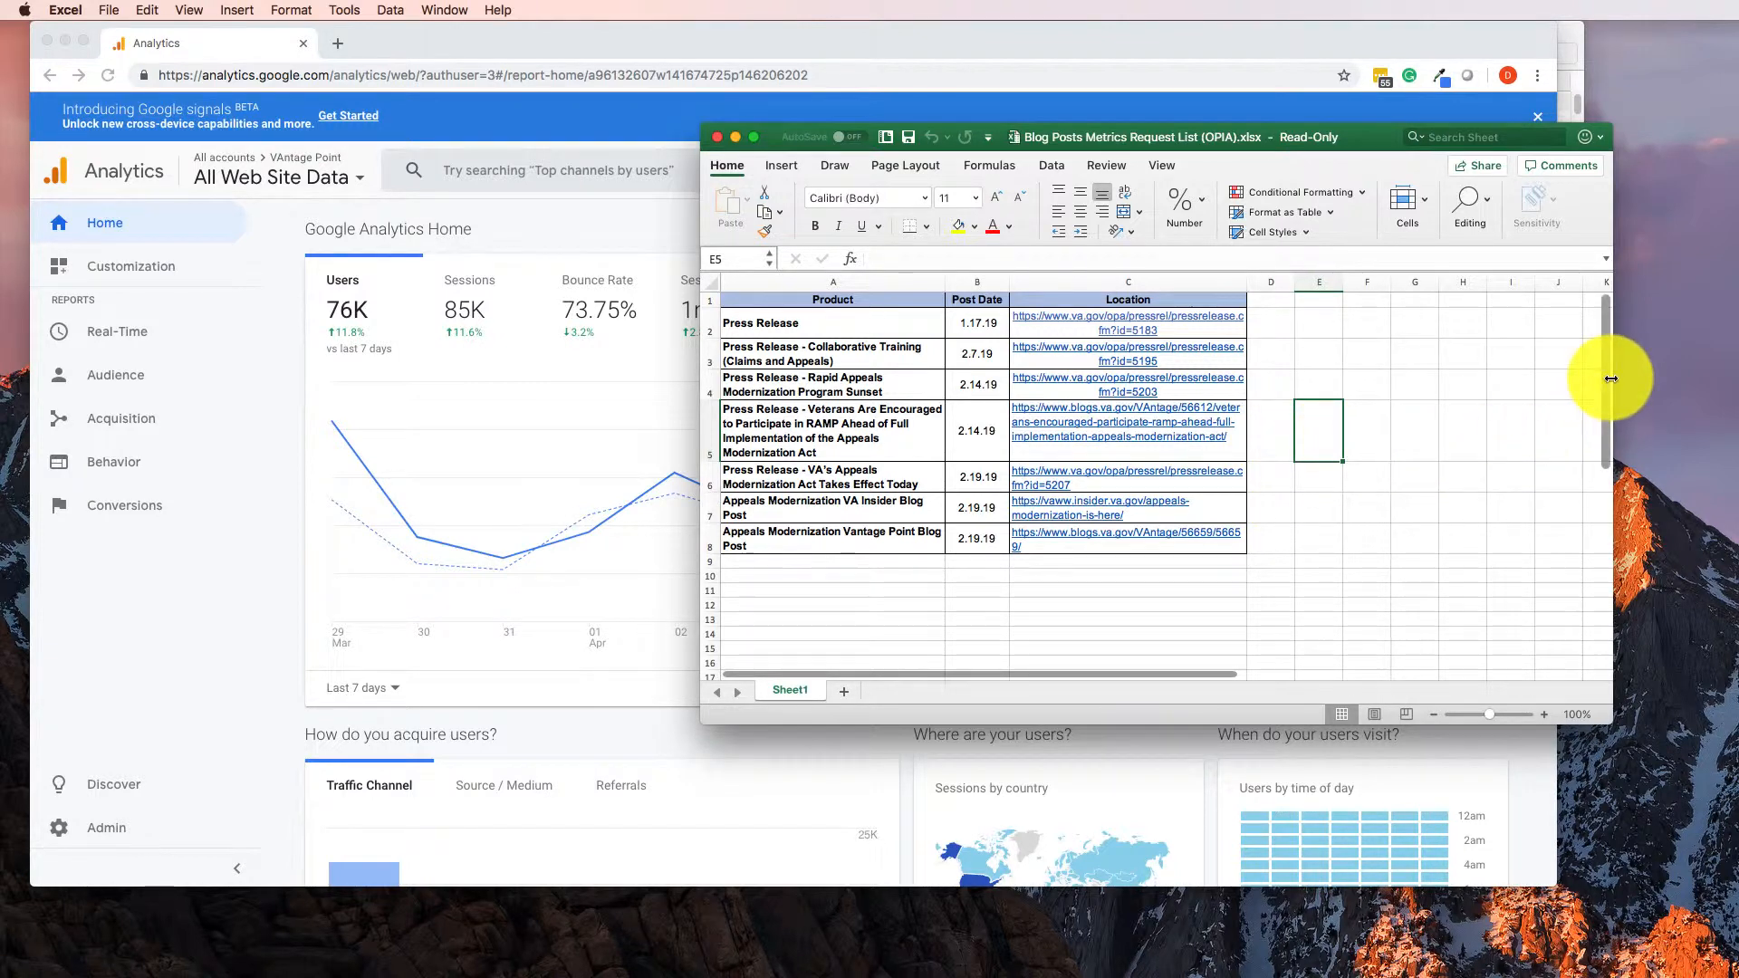
pyautogui.moveTo(1611, 377); pyautogui.dragTo(1404, 404)
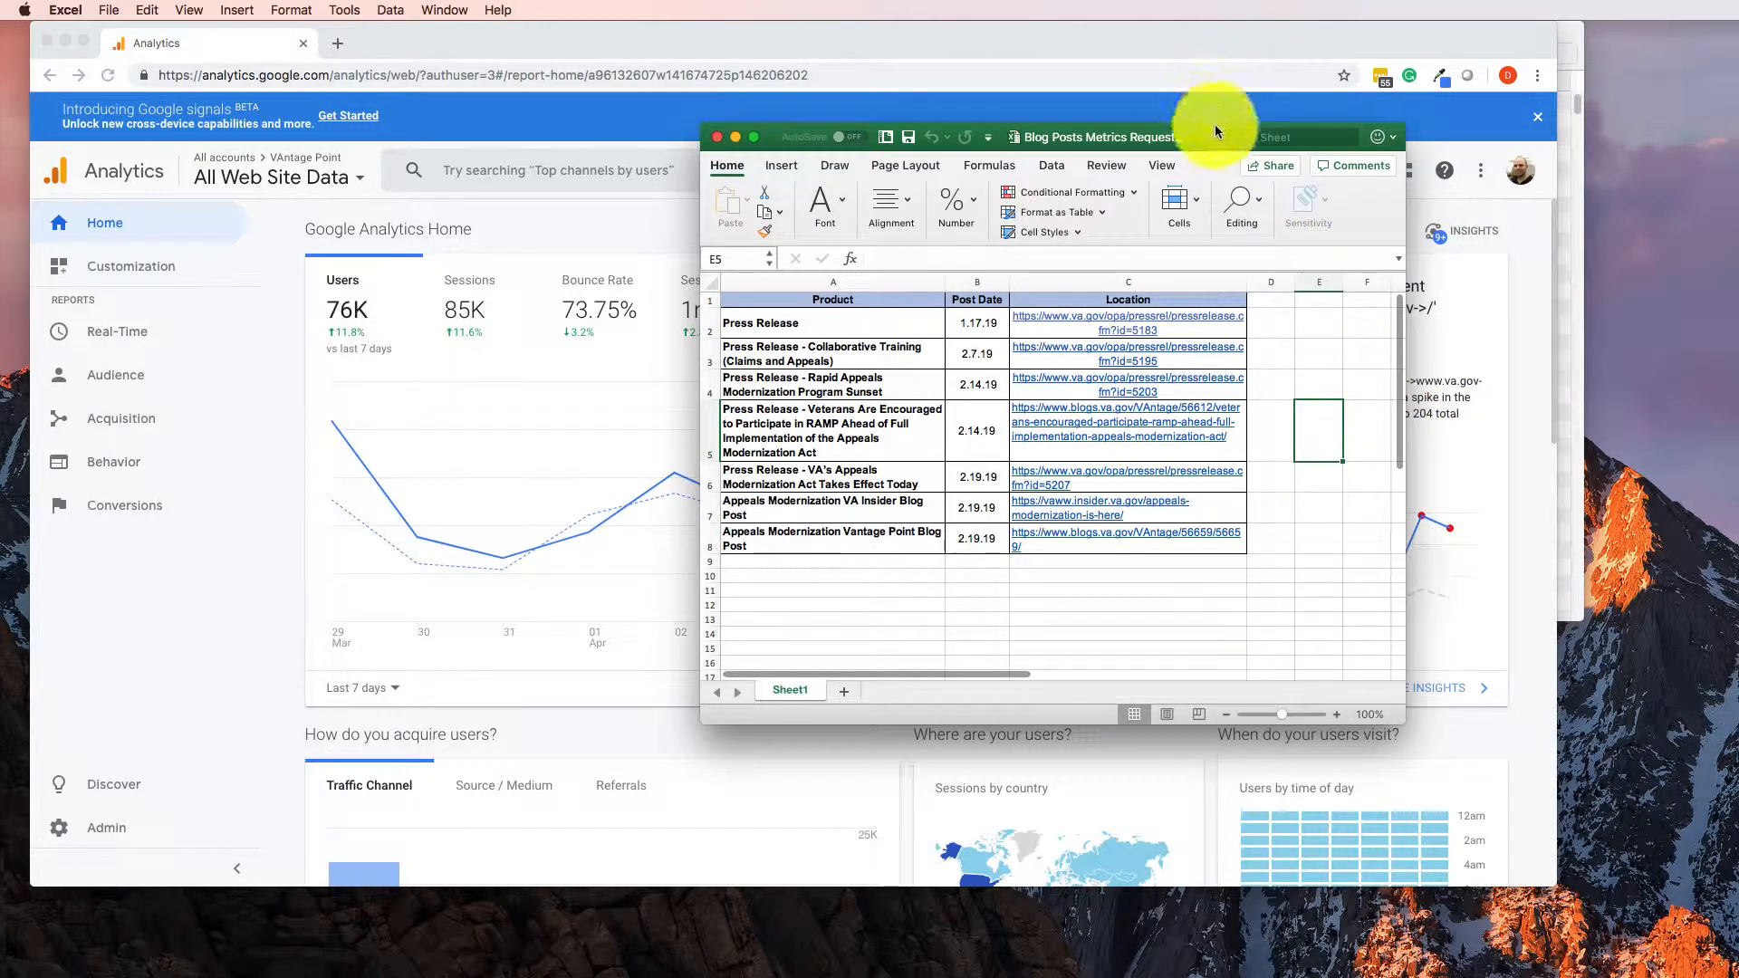
pyautogui.moveTo(1174, 149); pyautogui.dragTo(1447, 206)
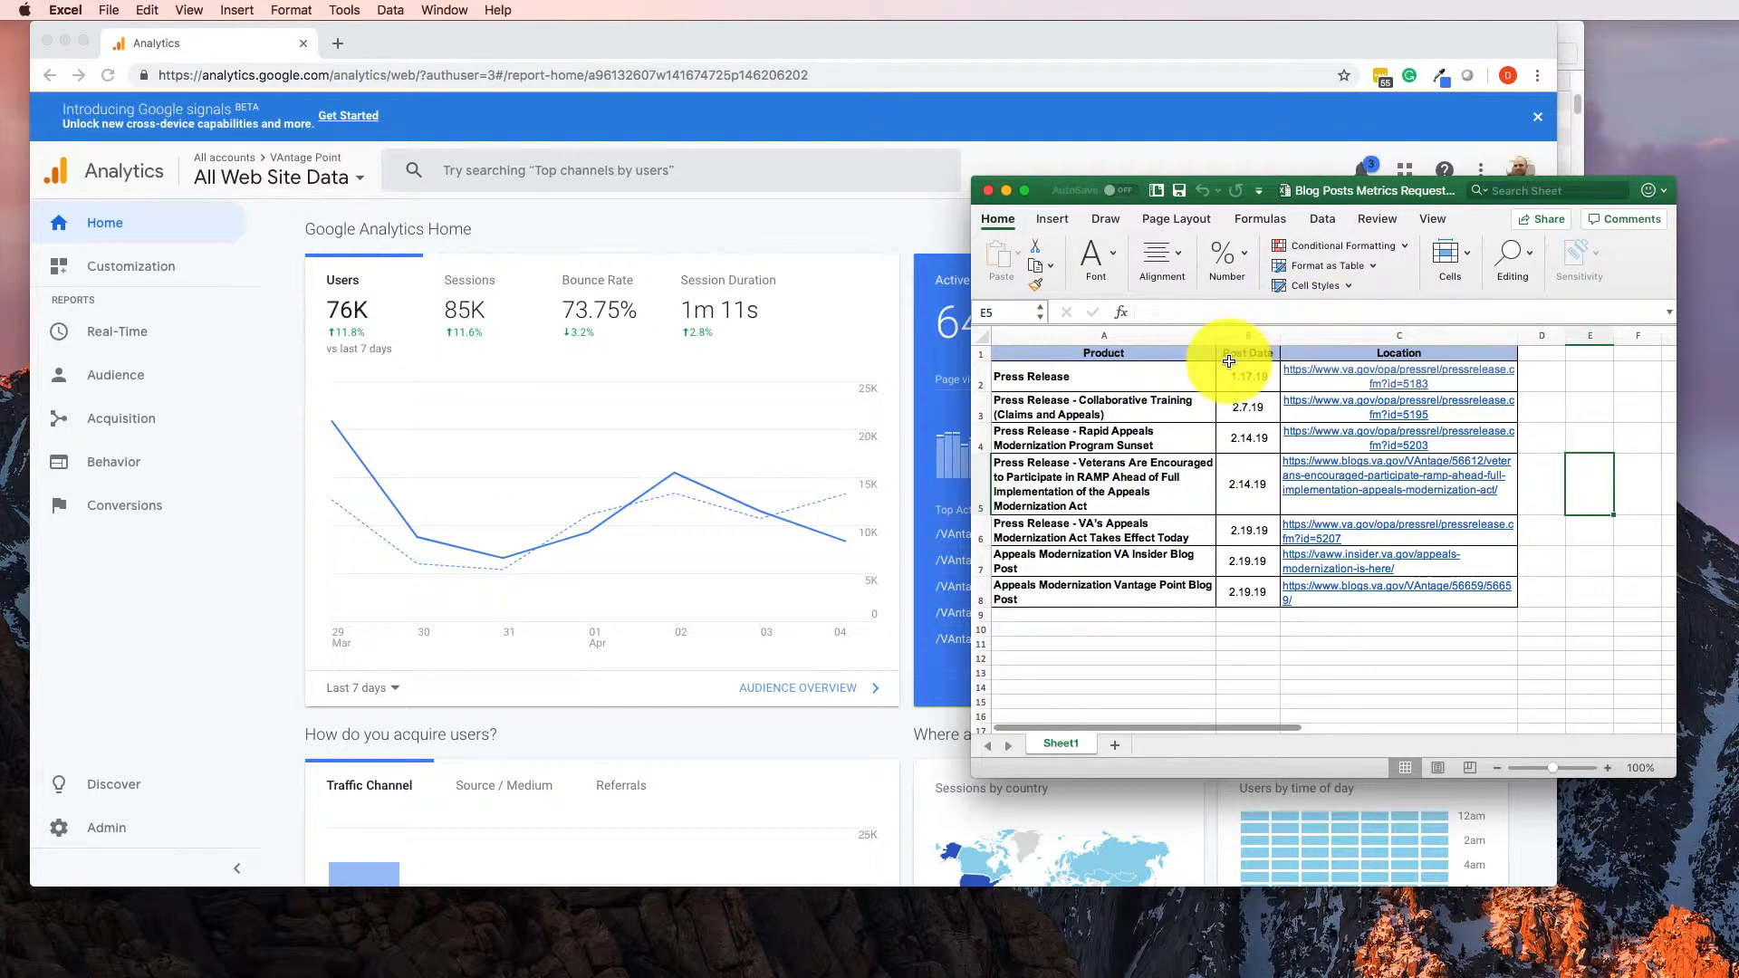
pyautogui.click(1111, 492)
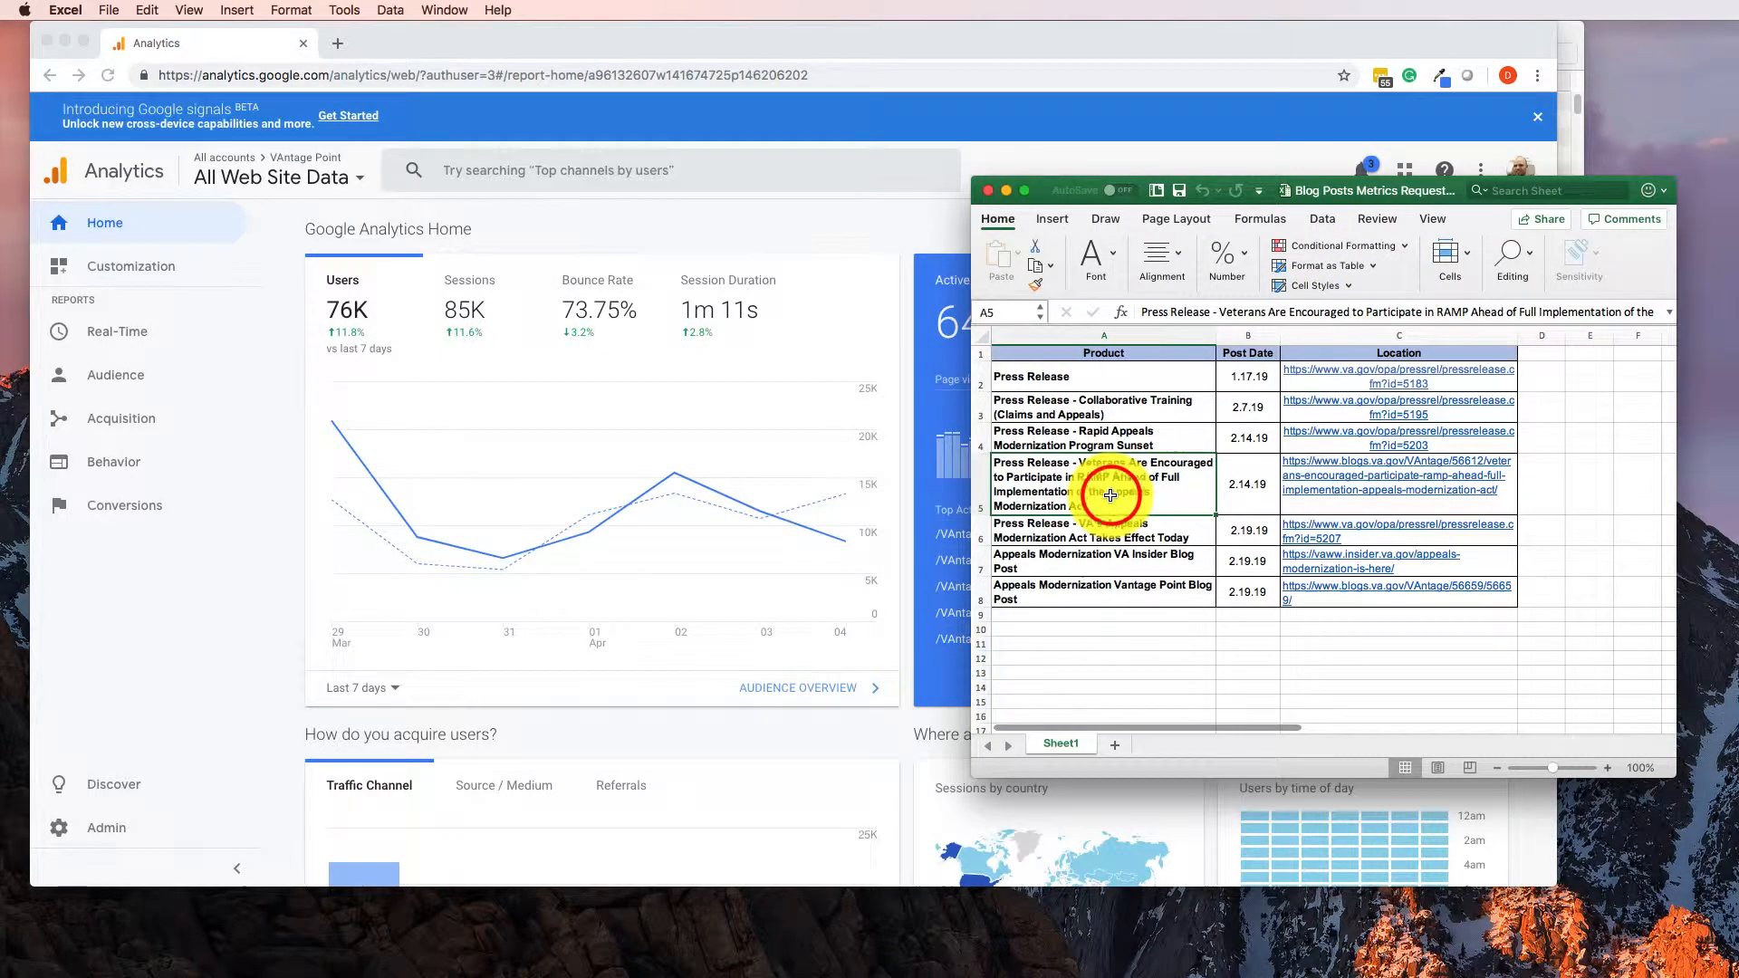
pyautogui.click(1127, 597)
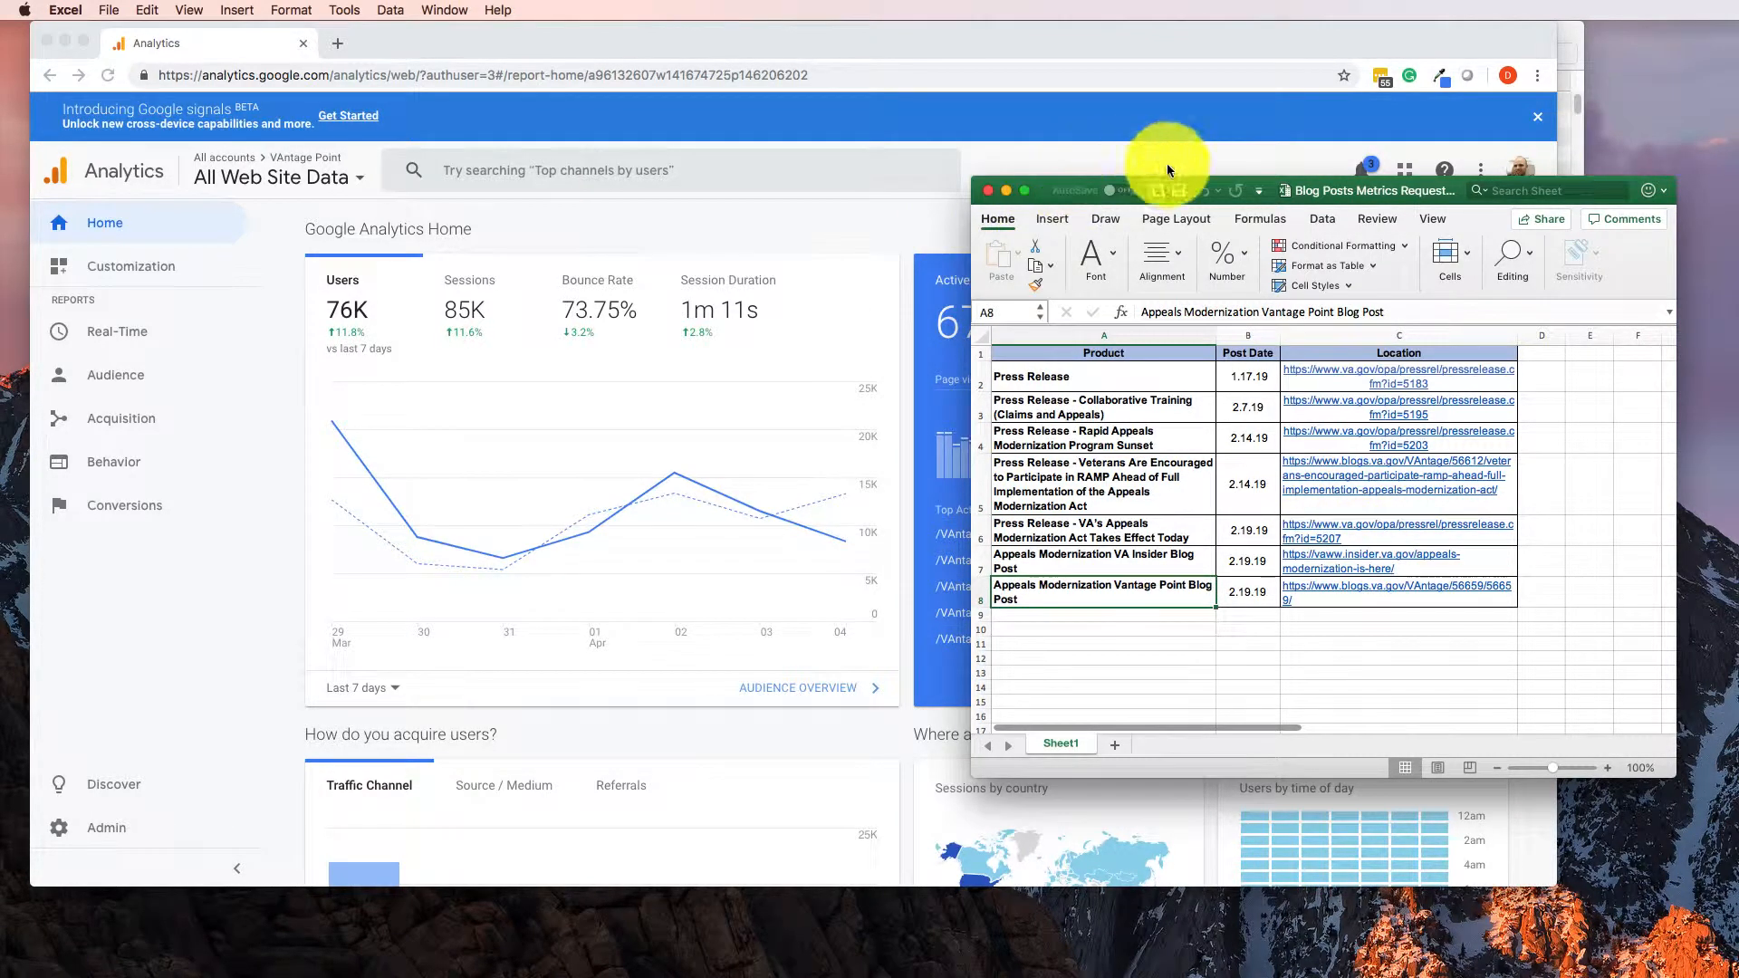
pyautogui.moveTo(1282, 189); pyautogui.dragTo(1332, 268)
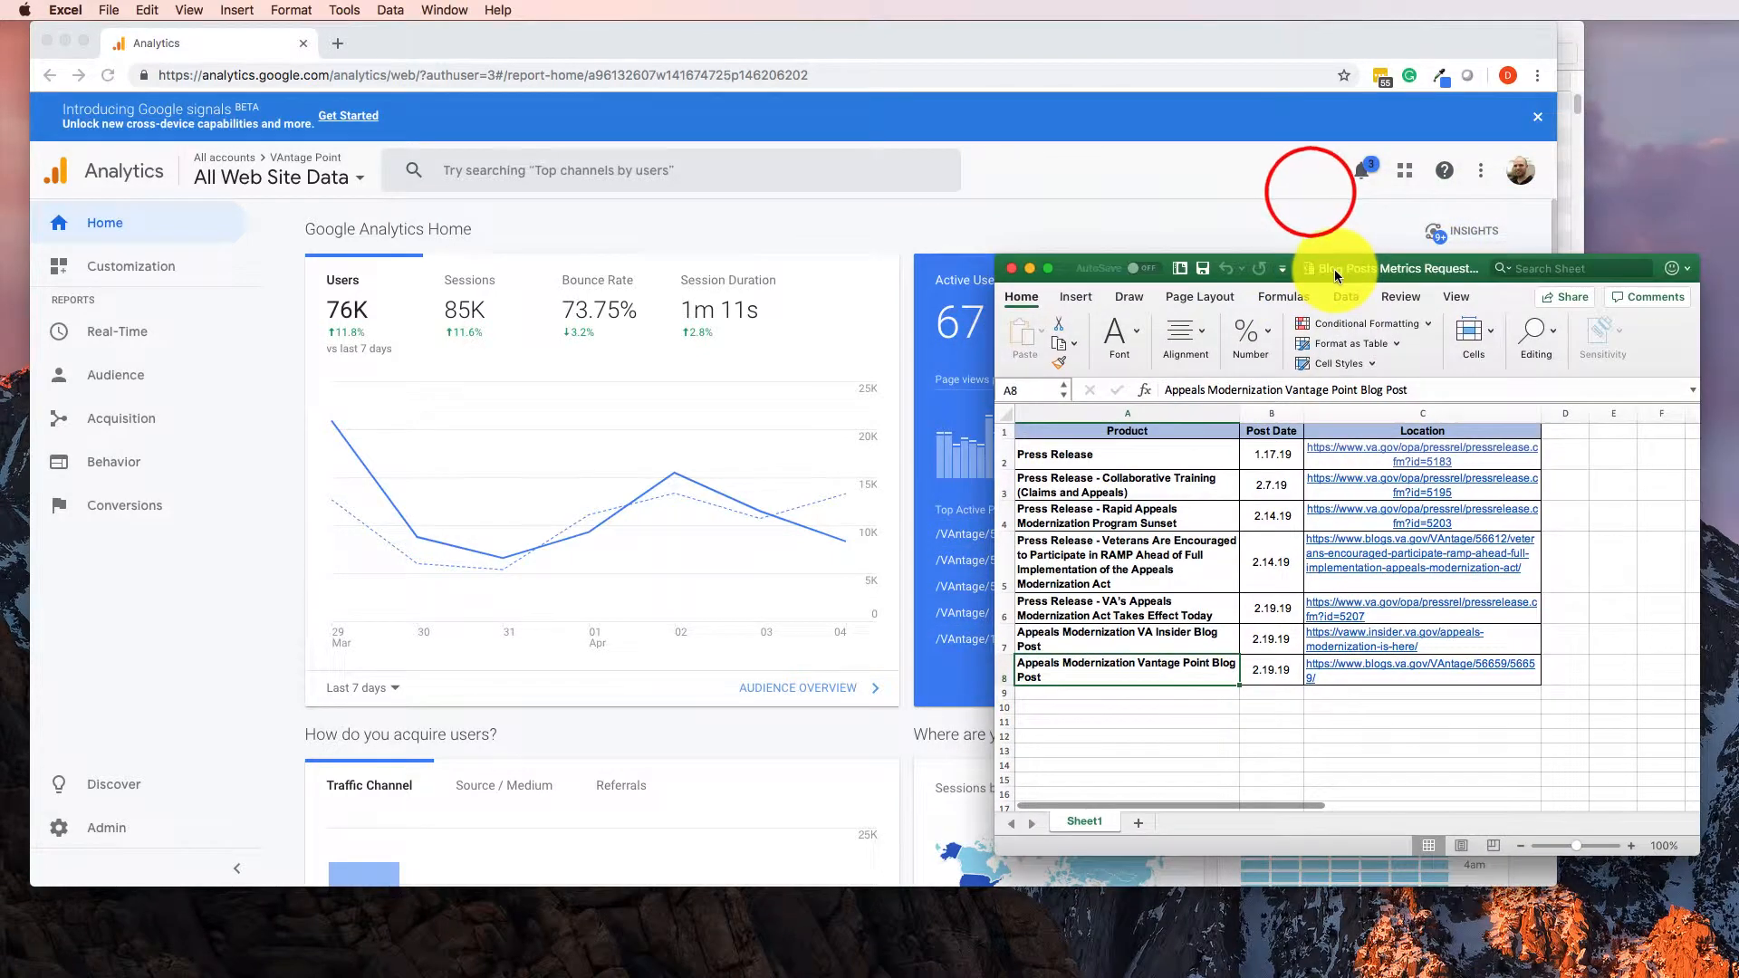
# - Switch to Google Analytics in Chrome and open the All Pages report of the Behavior site content
pyautogui.click(159, 621)
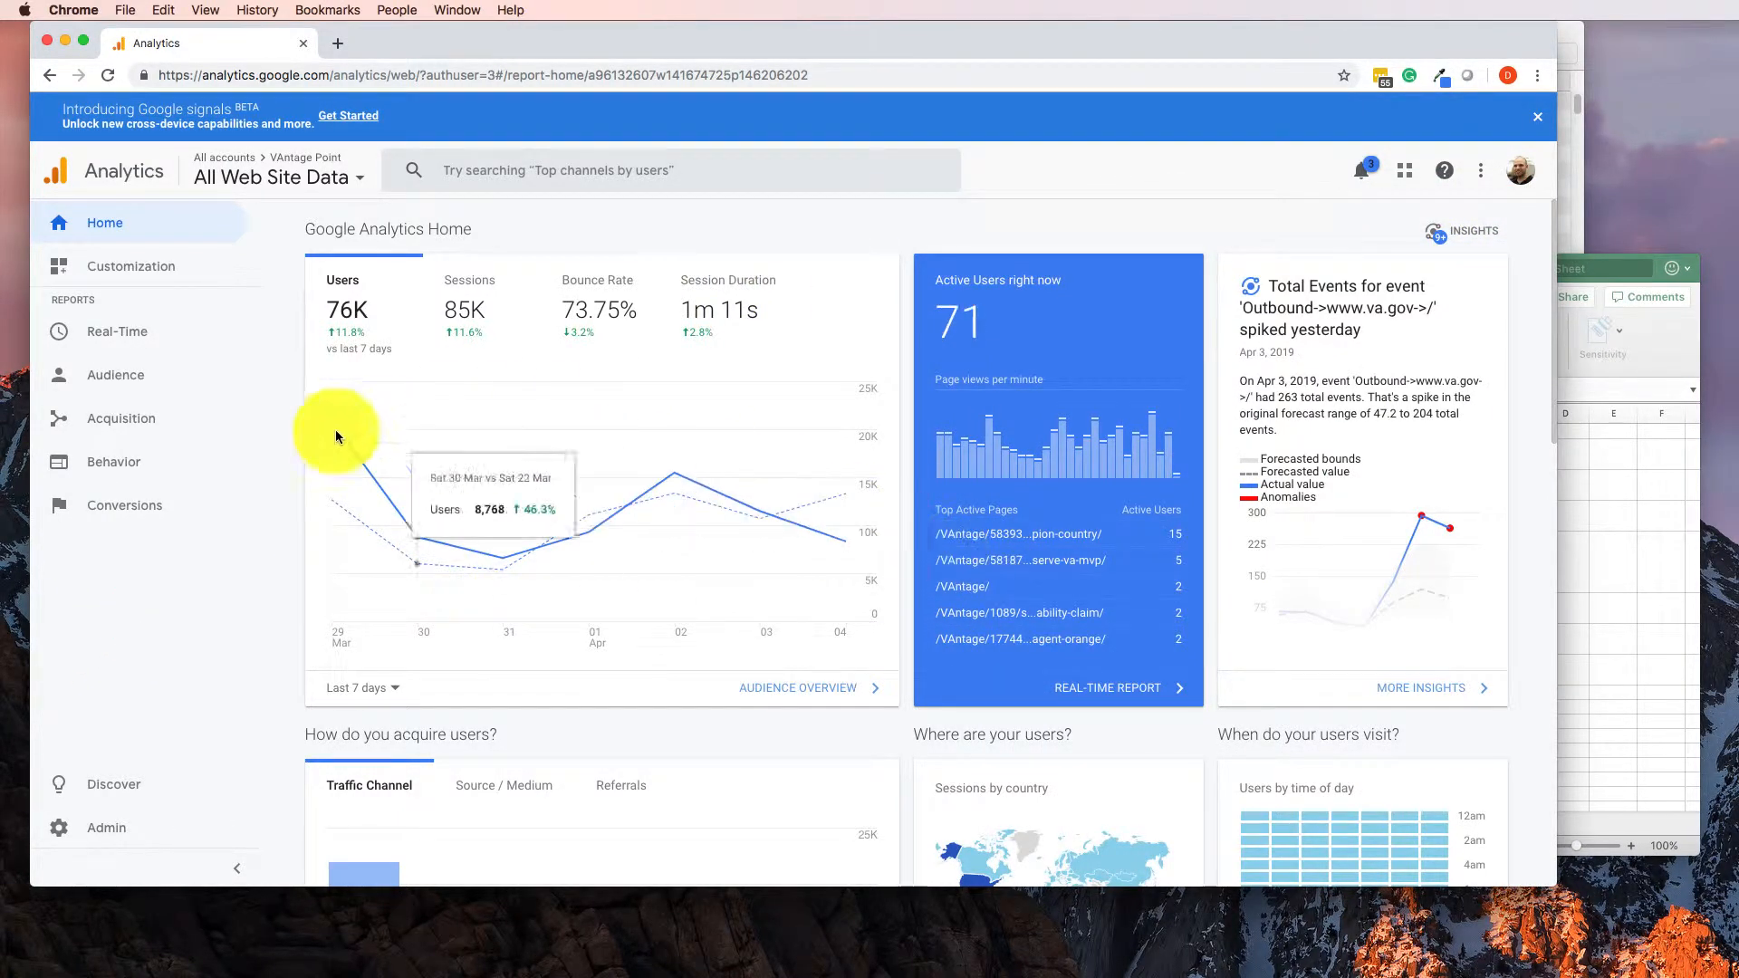
pyautogui.click(101, 472)
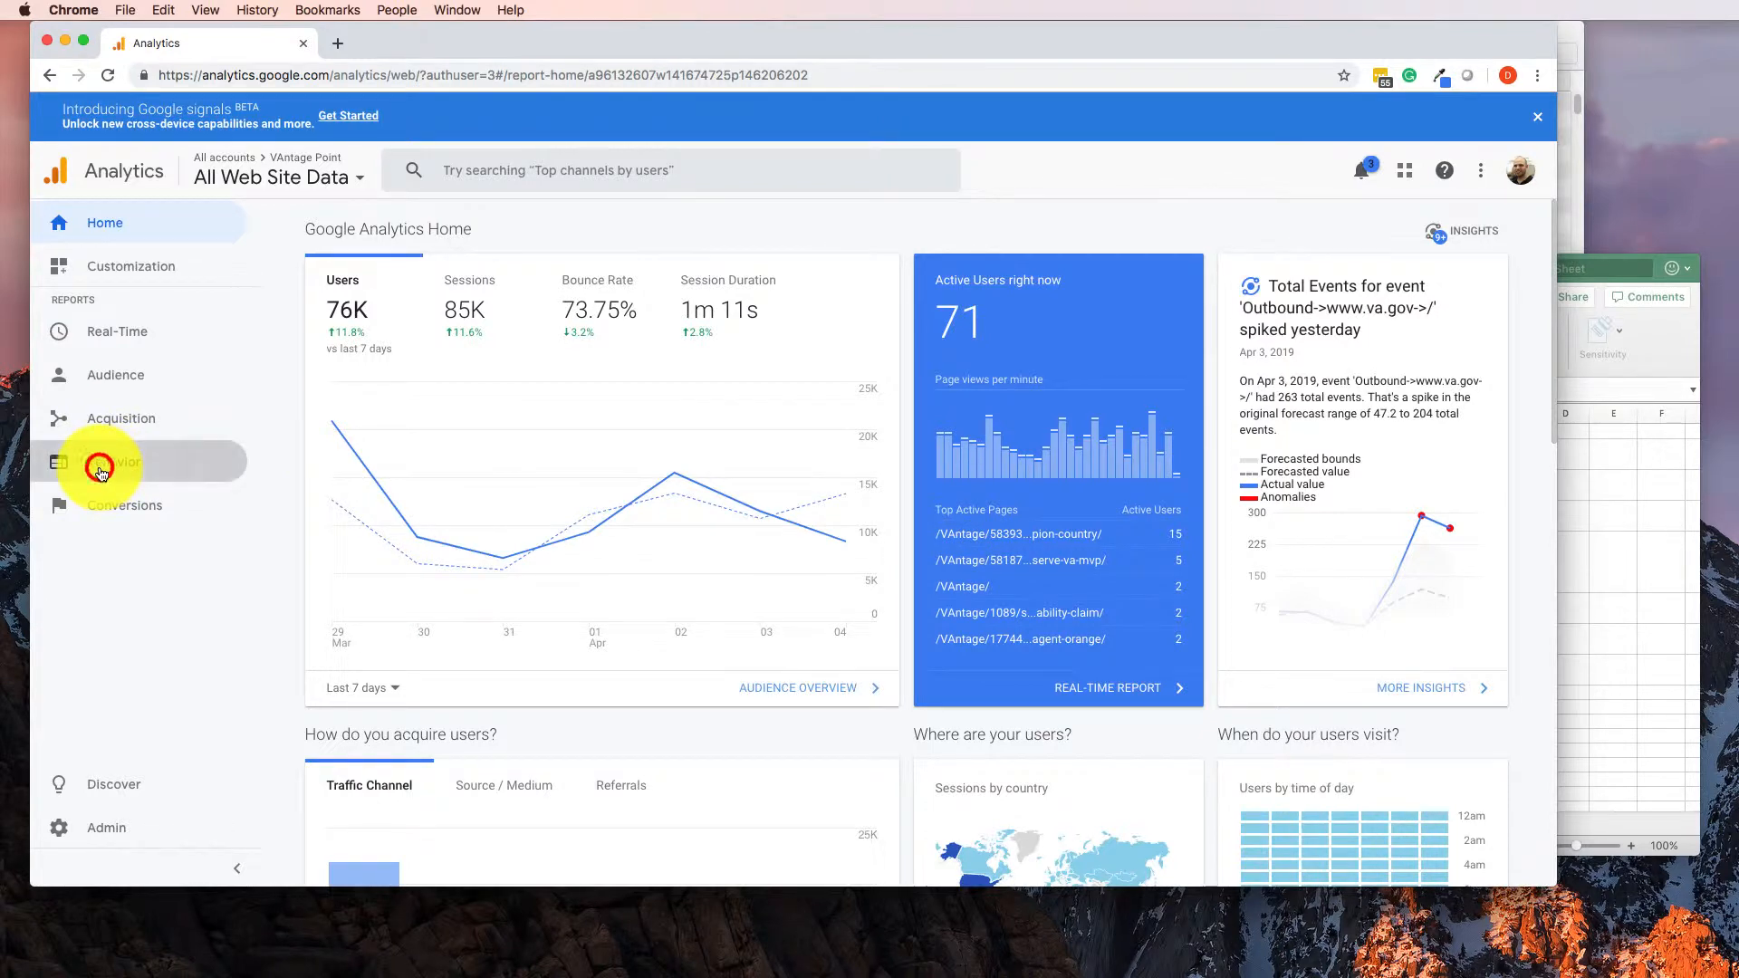
pyautogui.click(136, 569)
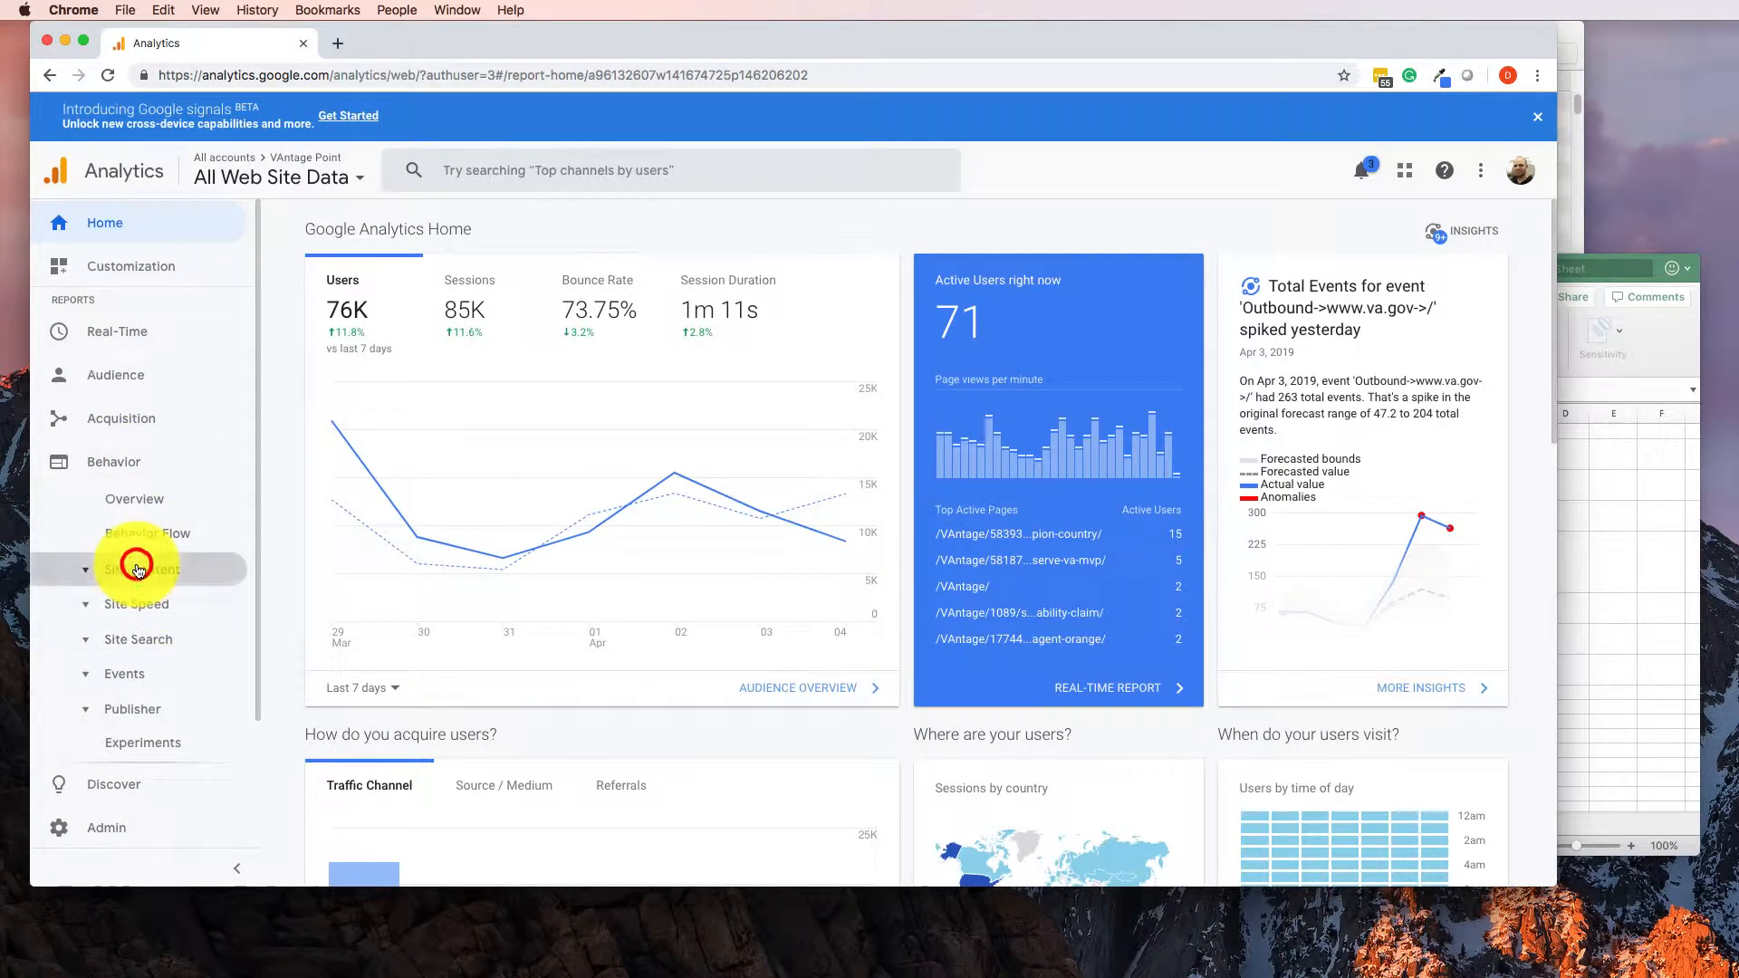
pyautogui.click(152, 602)
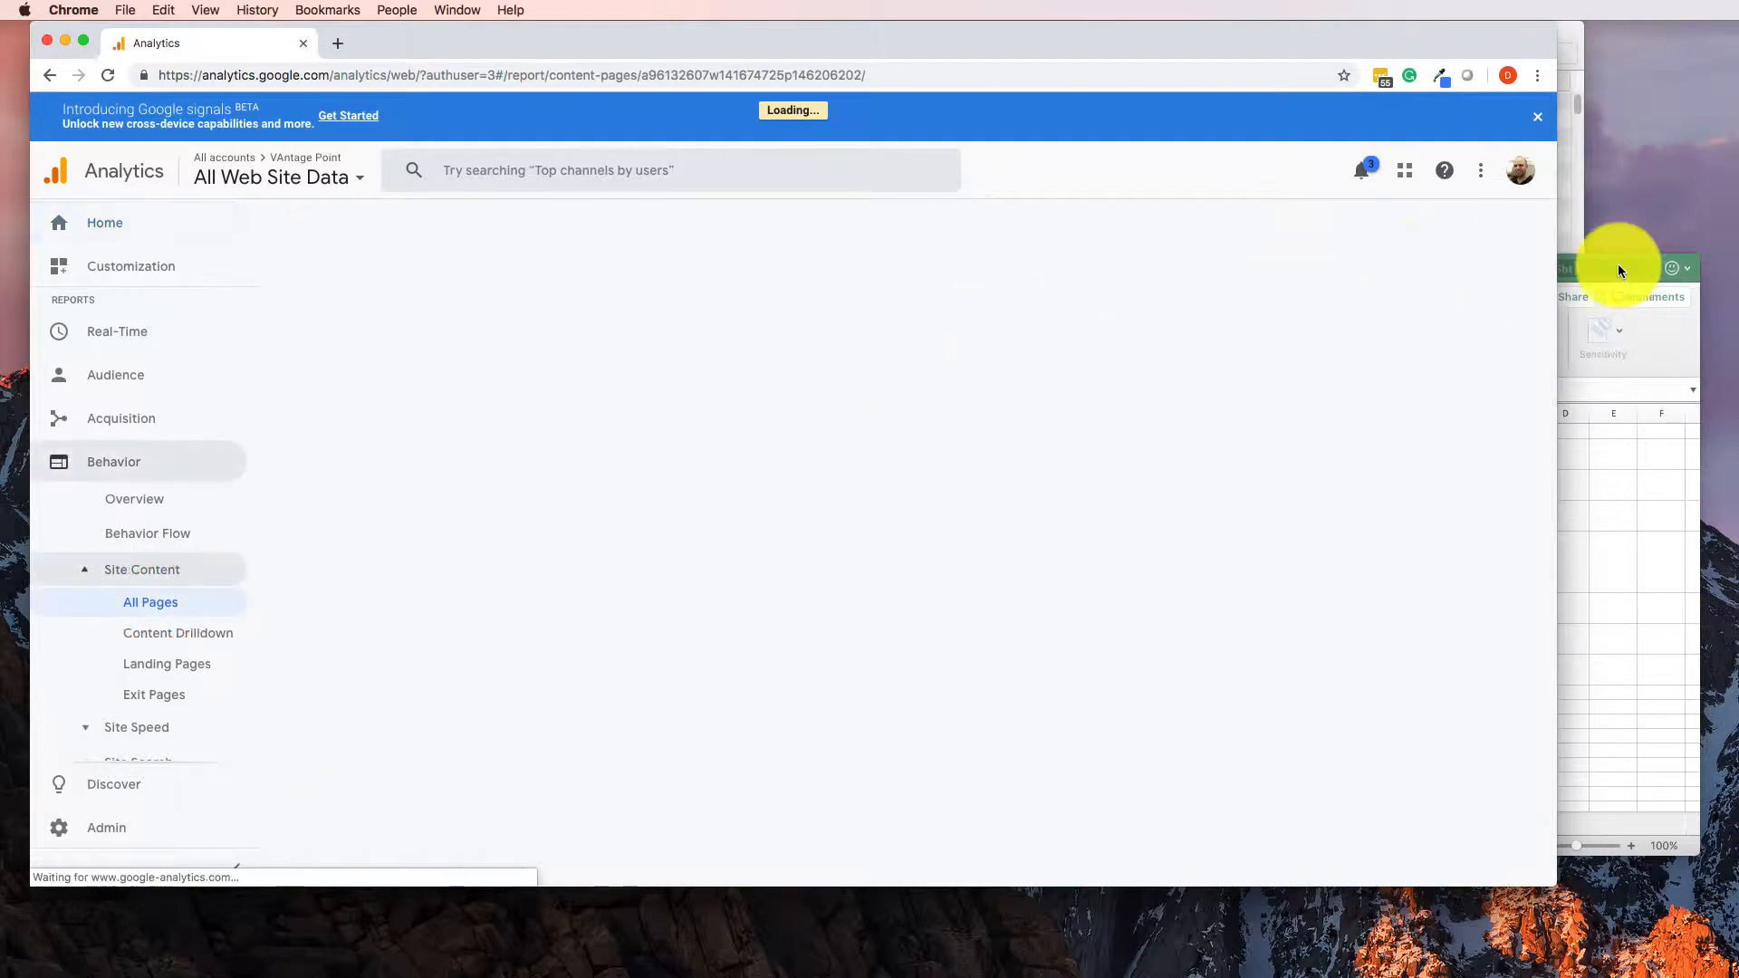
# - Switch back to the Excel workbook, reposition its window and select the row 5 product about Veterans participating in RAMP
pyautogui.click(1671, 353)
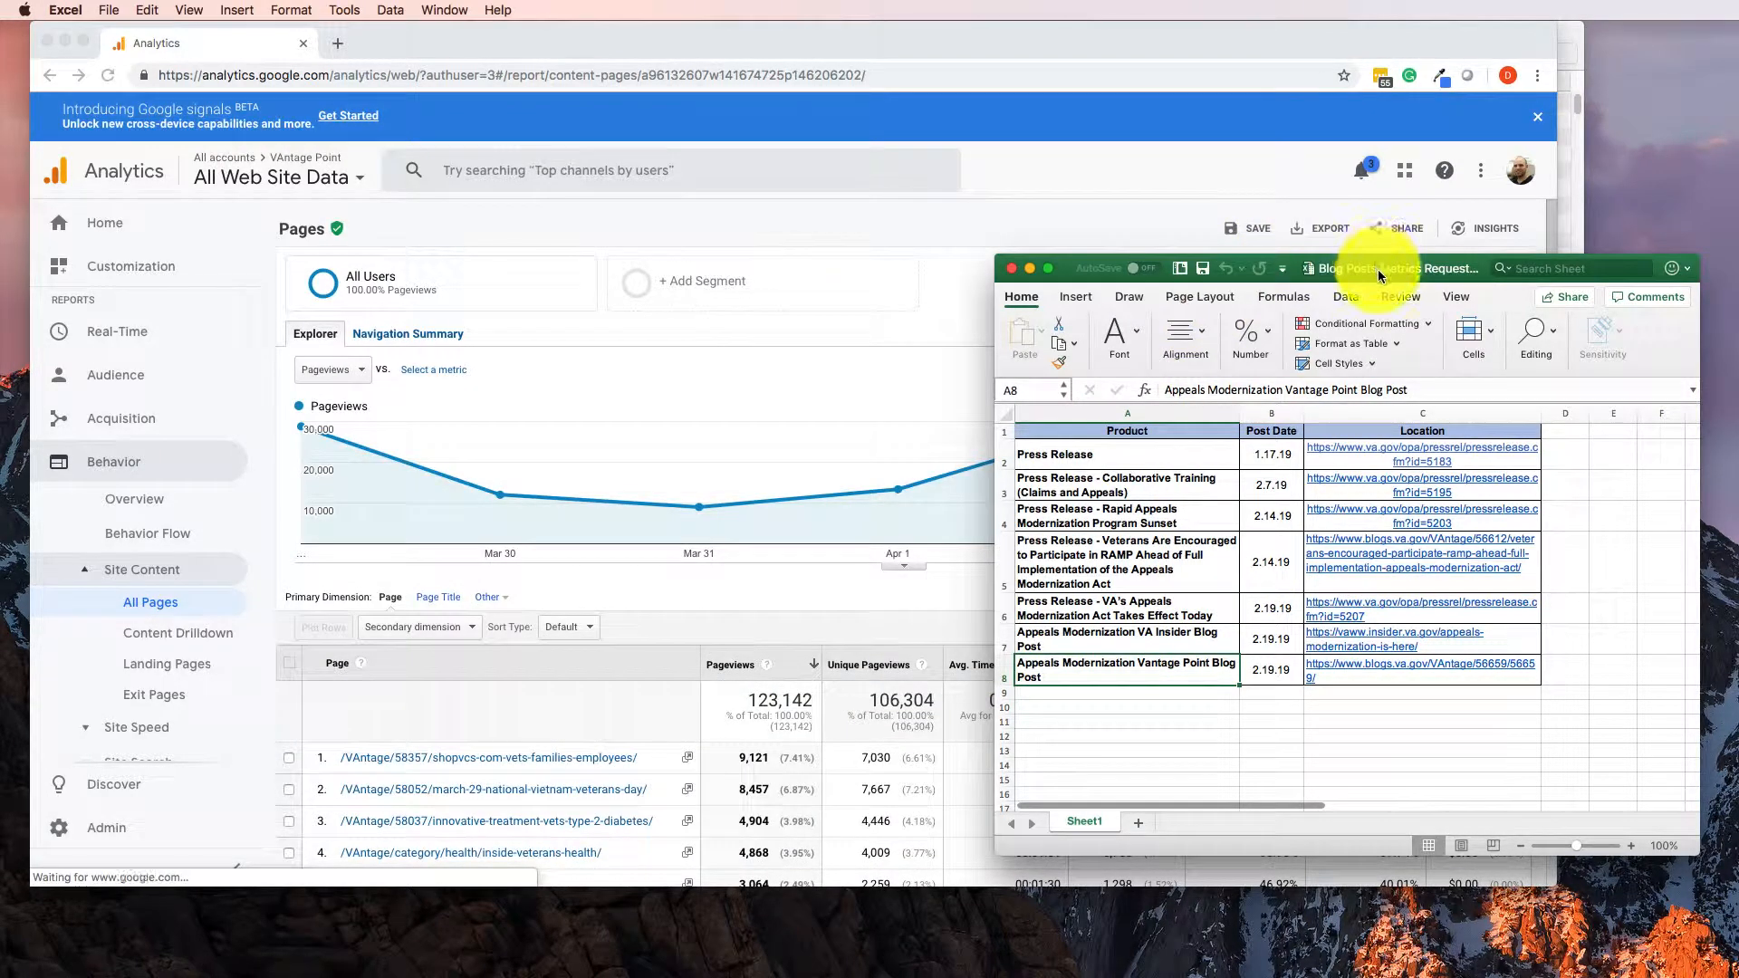
pyautogui.moveTo(1378, 269); pyautogui.dragTo(1417, 219)
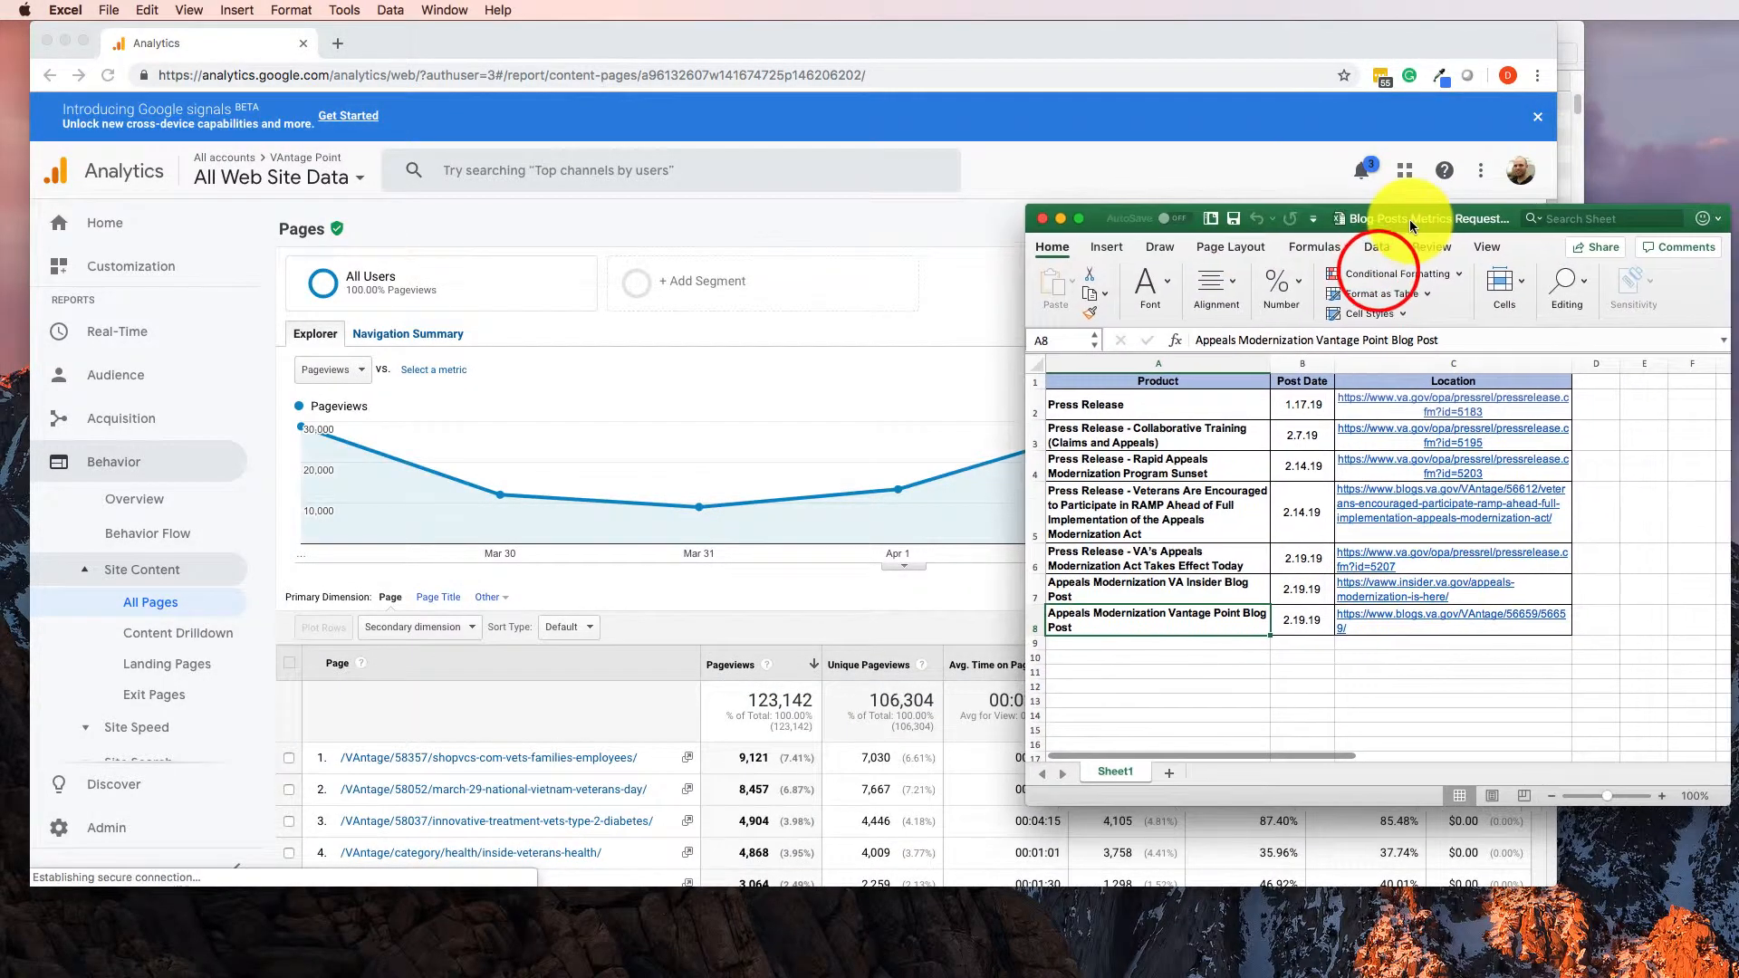
pyautogui.click(1150, 562)
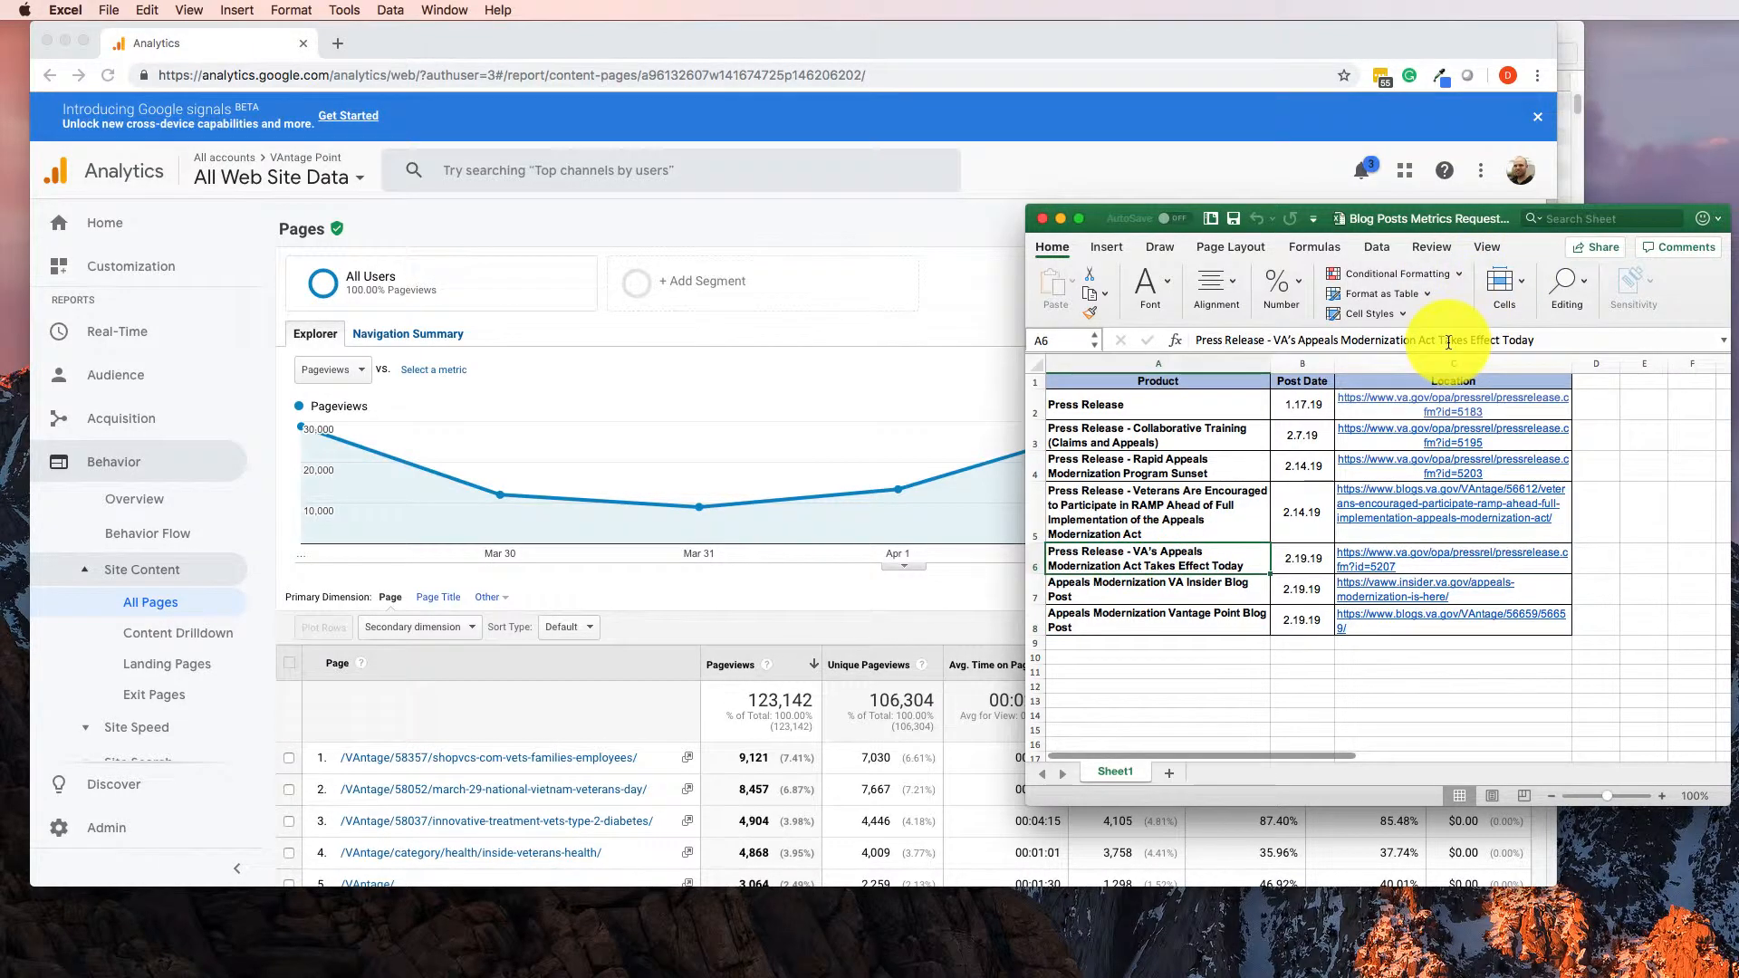
pyautogui.click(1168, 516)
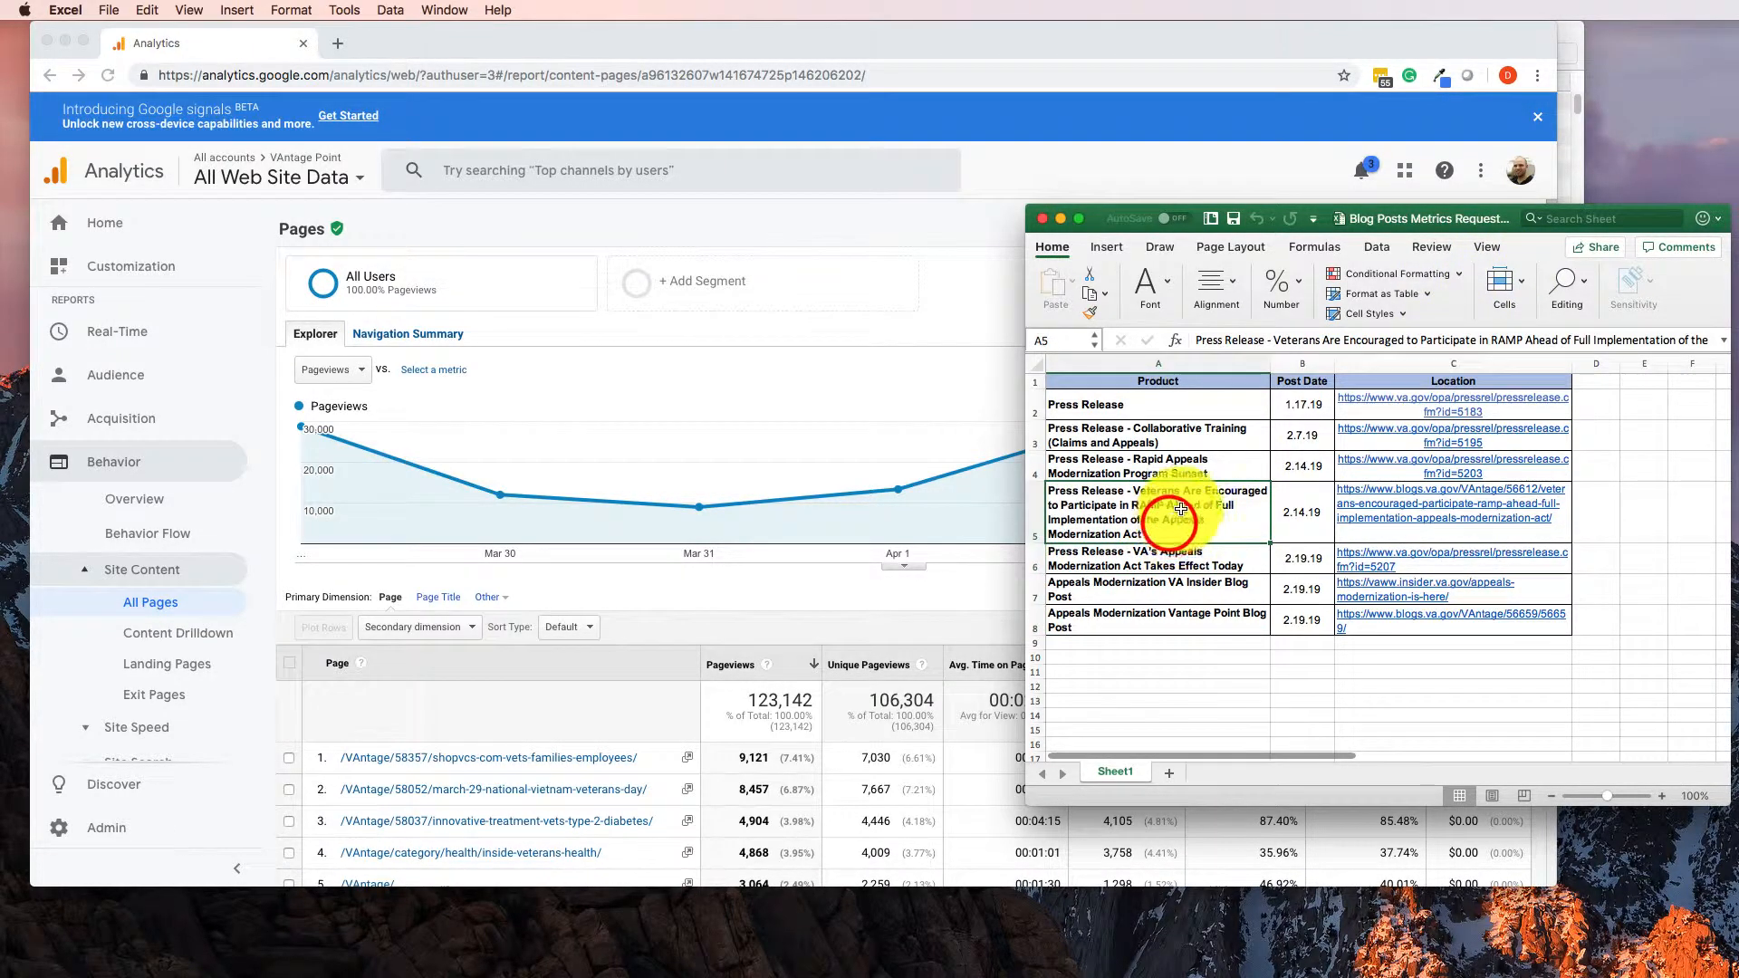
pyautogui.click(1320, 340)
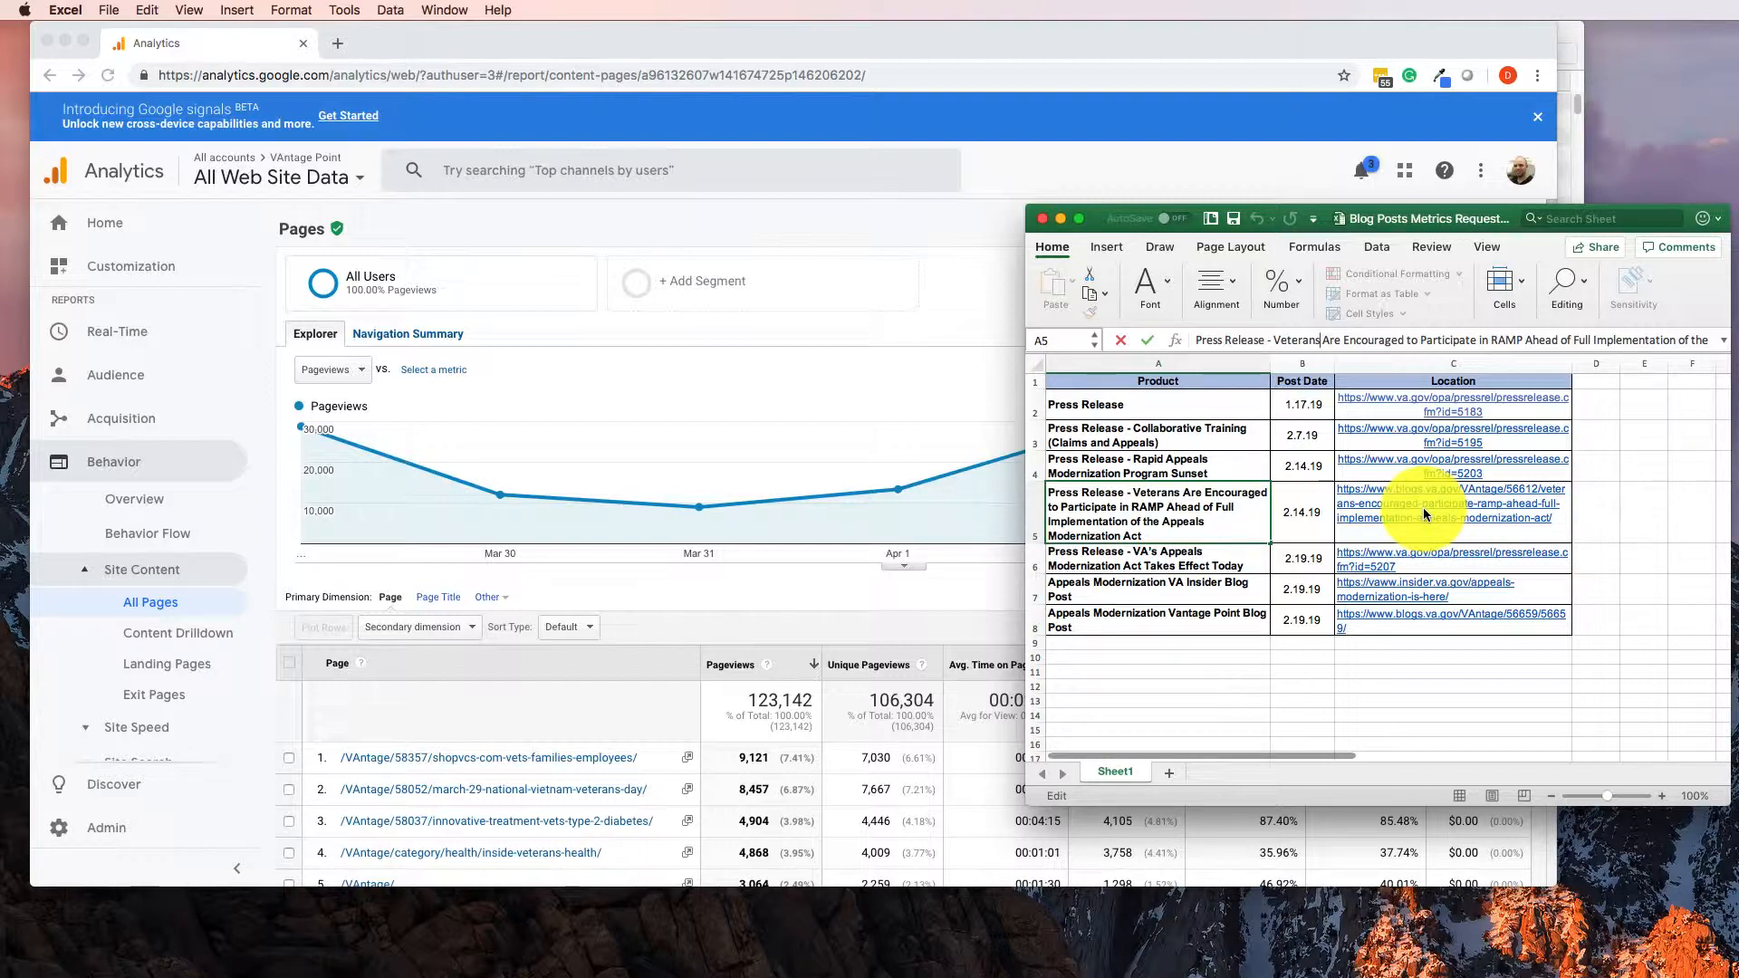
# - Zoom the sheet to 140% and widen the workbook window so the Product, Post Date and Location columns fit
pyautogui.scroll(-5, 1424, 509)
pyautogui.scroll(5, 1424, 511)
pyautogui.scroll(-3, 1424, 507)
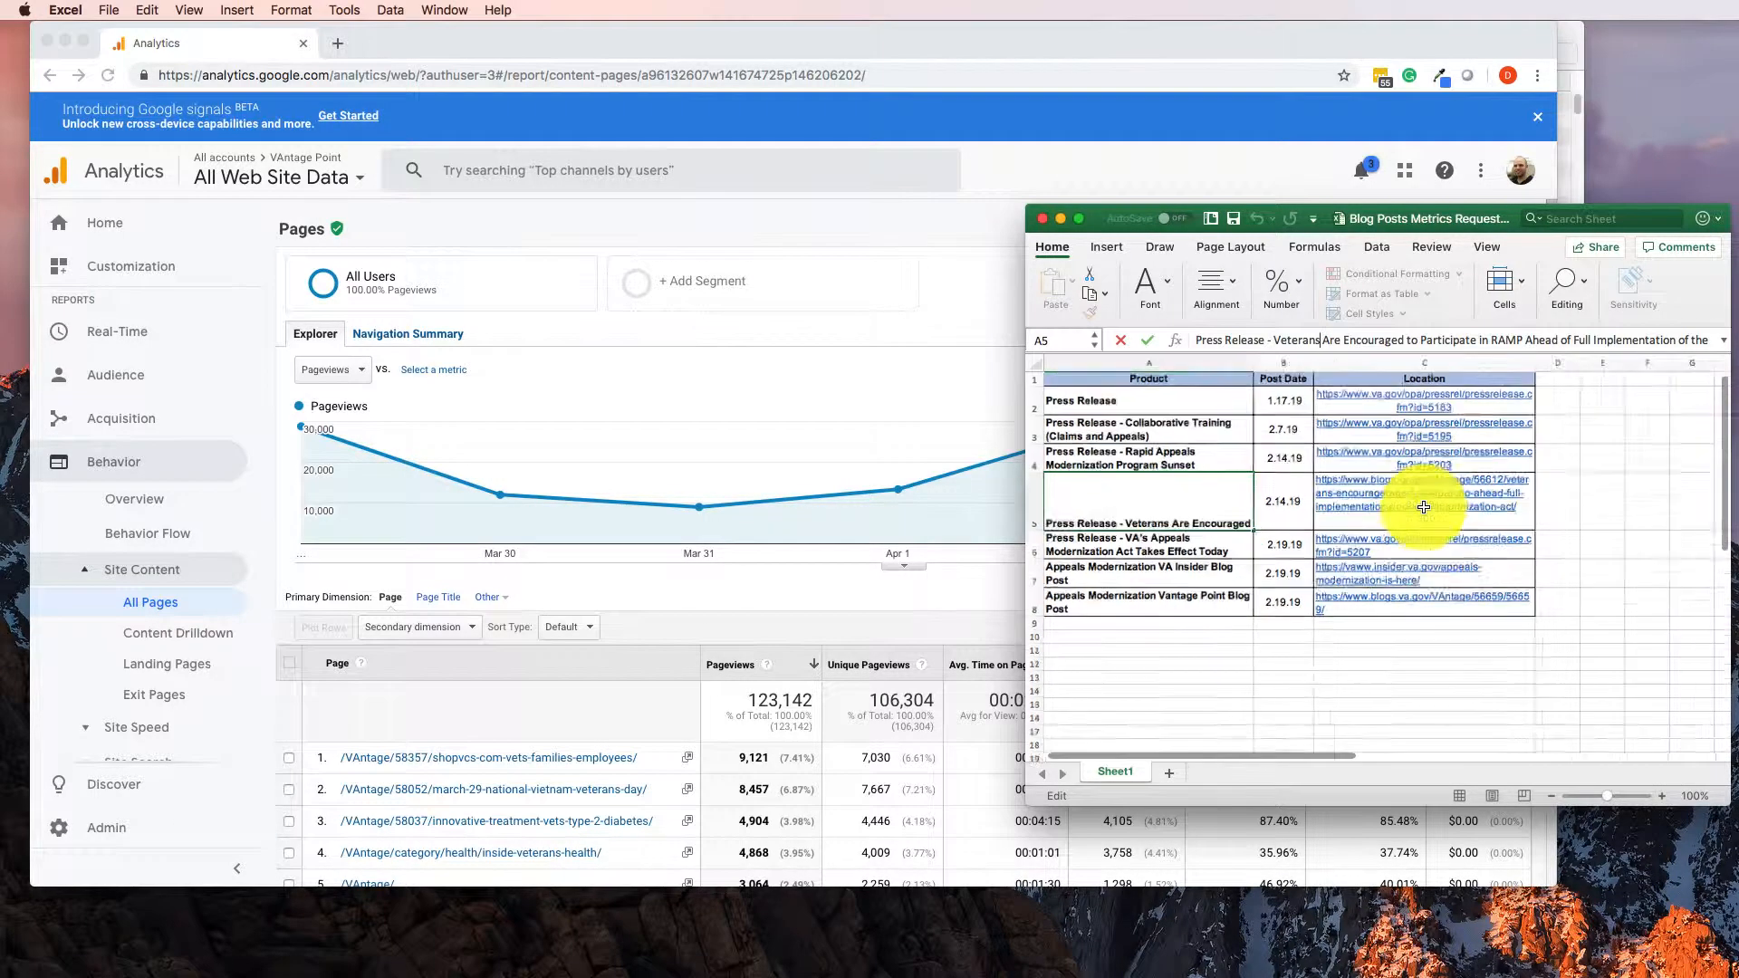
pyautogui.scroll(3, 1424, 507)
pyautogui.scroll(5, 1425, 506)
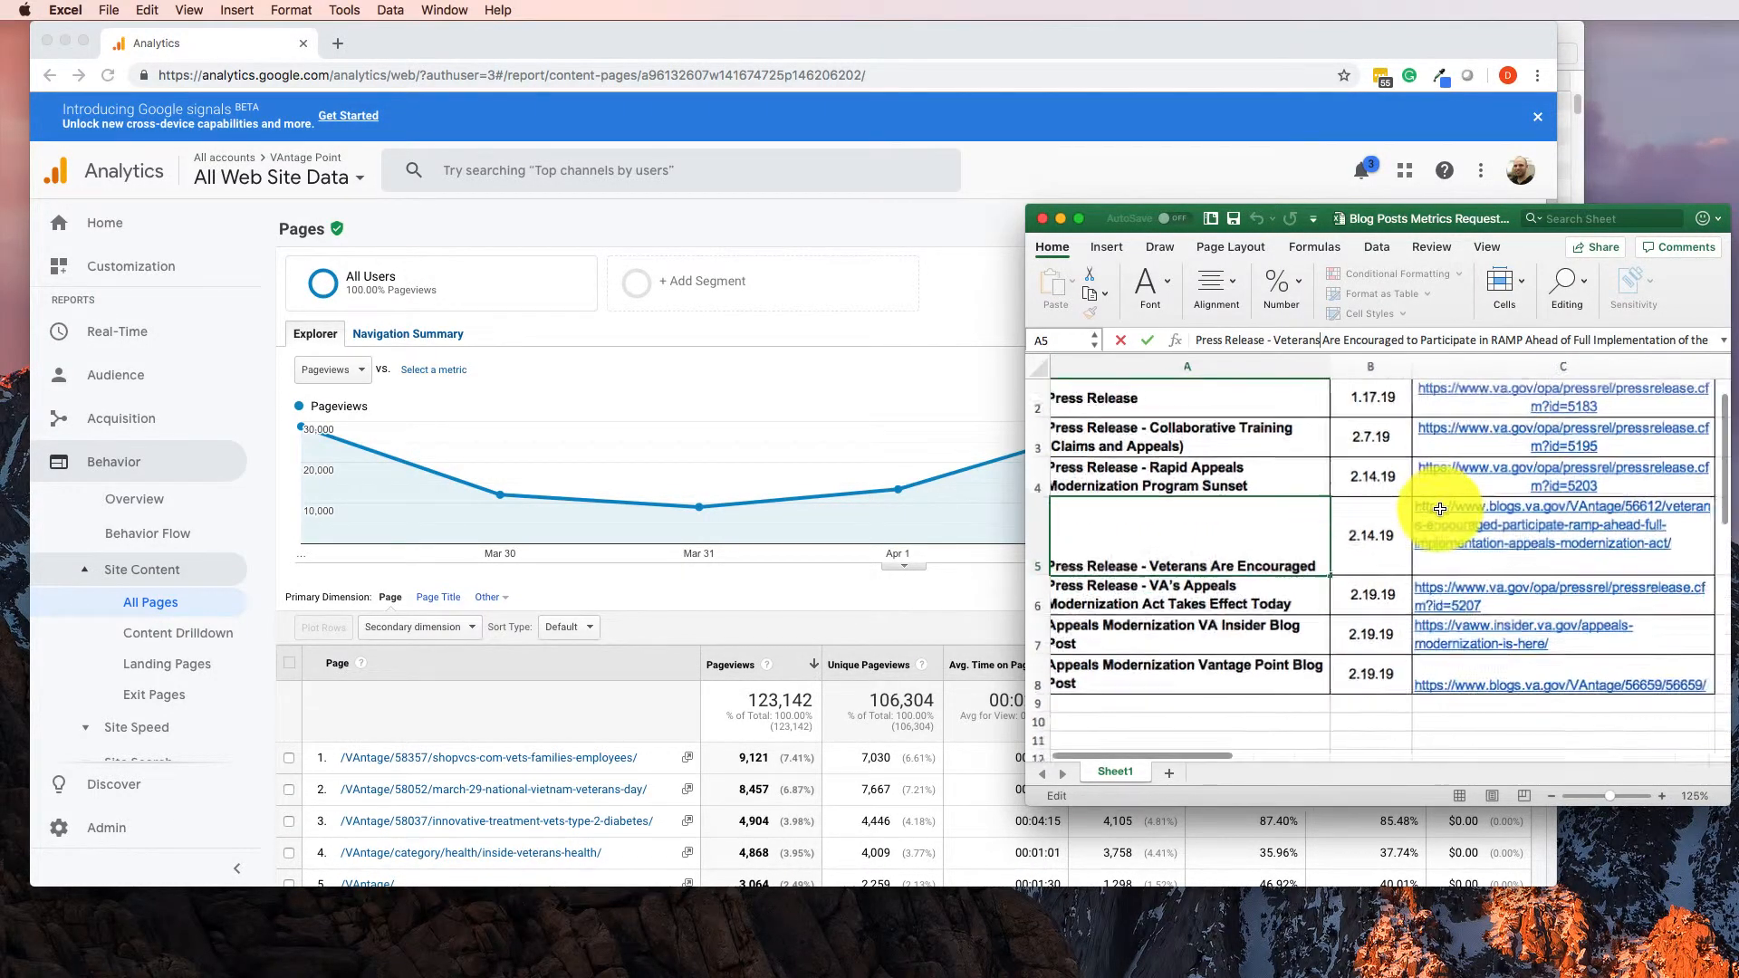
pyautogui.moveTo(1498, 217); pyautogui.dragTo(1093, 224)
pyautogui.moveTo(1328, 281); pyautogui.dragTo(1547, 291)
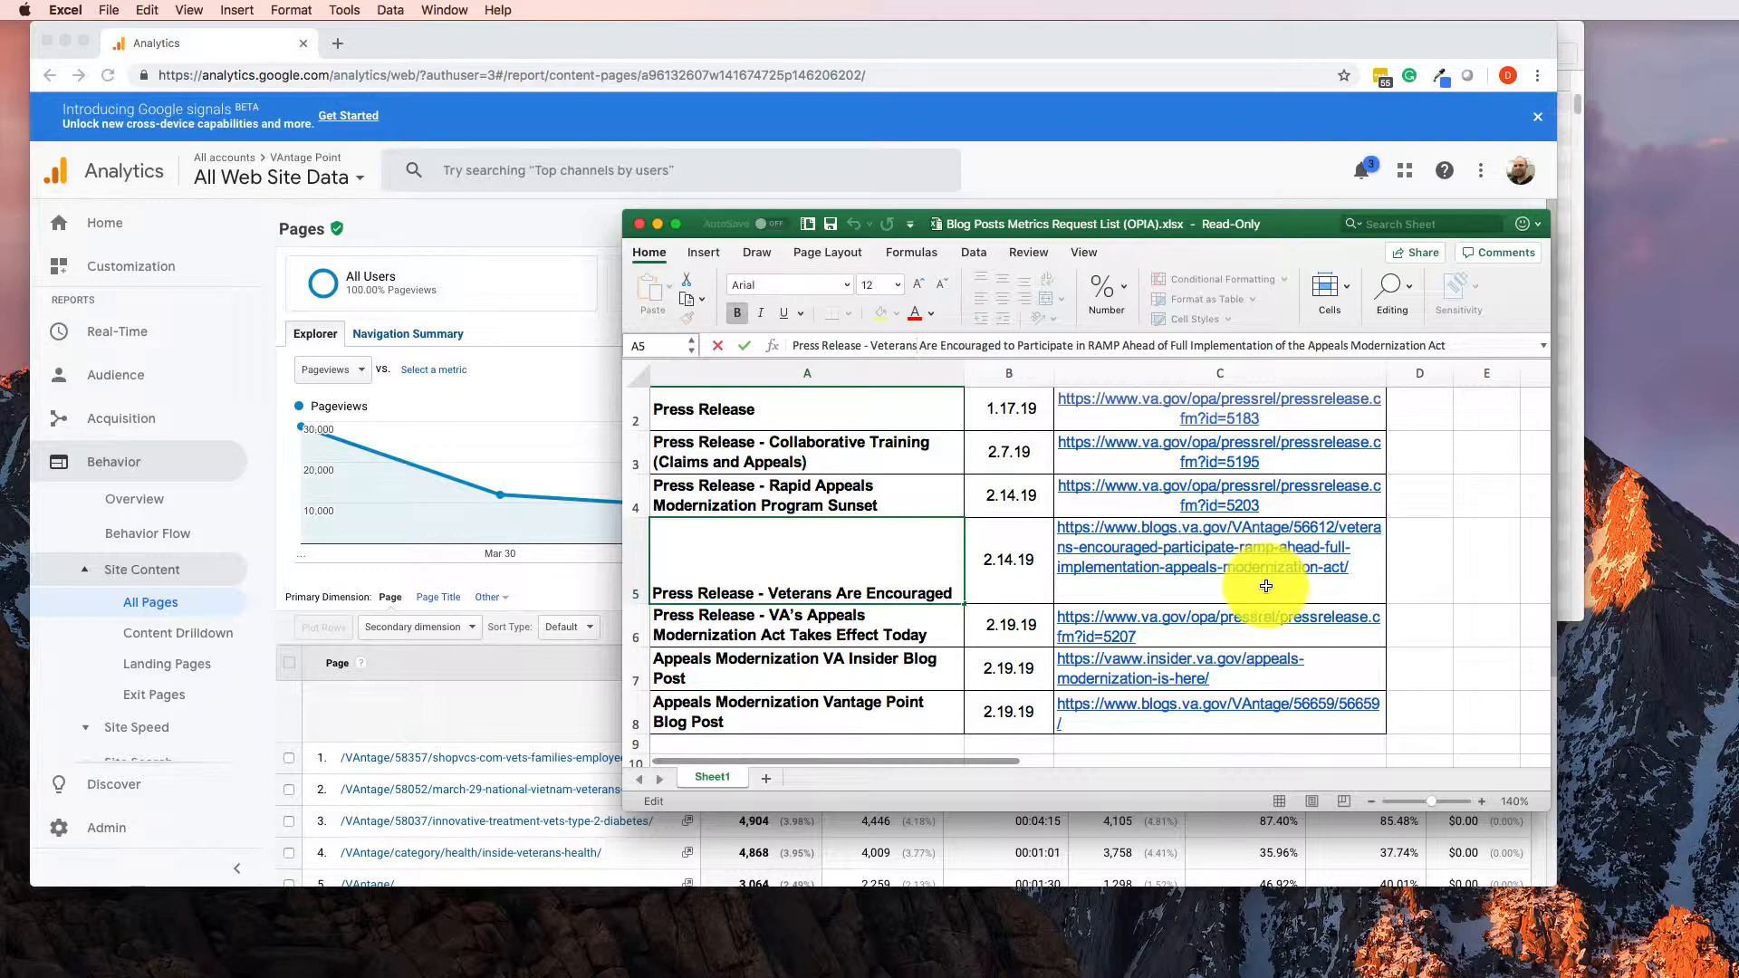
# - Copy the slug from the row 5 link and filter the Analytics pages by veterans-encouraged-participate-ramp-ahead-full-implementation-appeals-modernization-act
pyautogui.click(1356, 576)
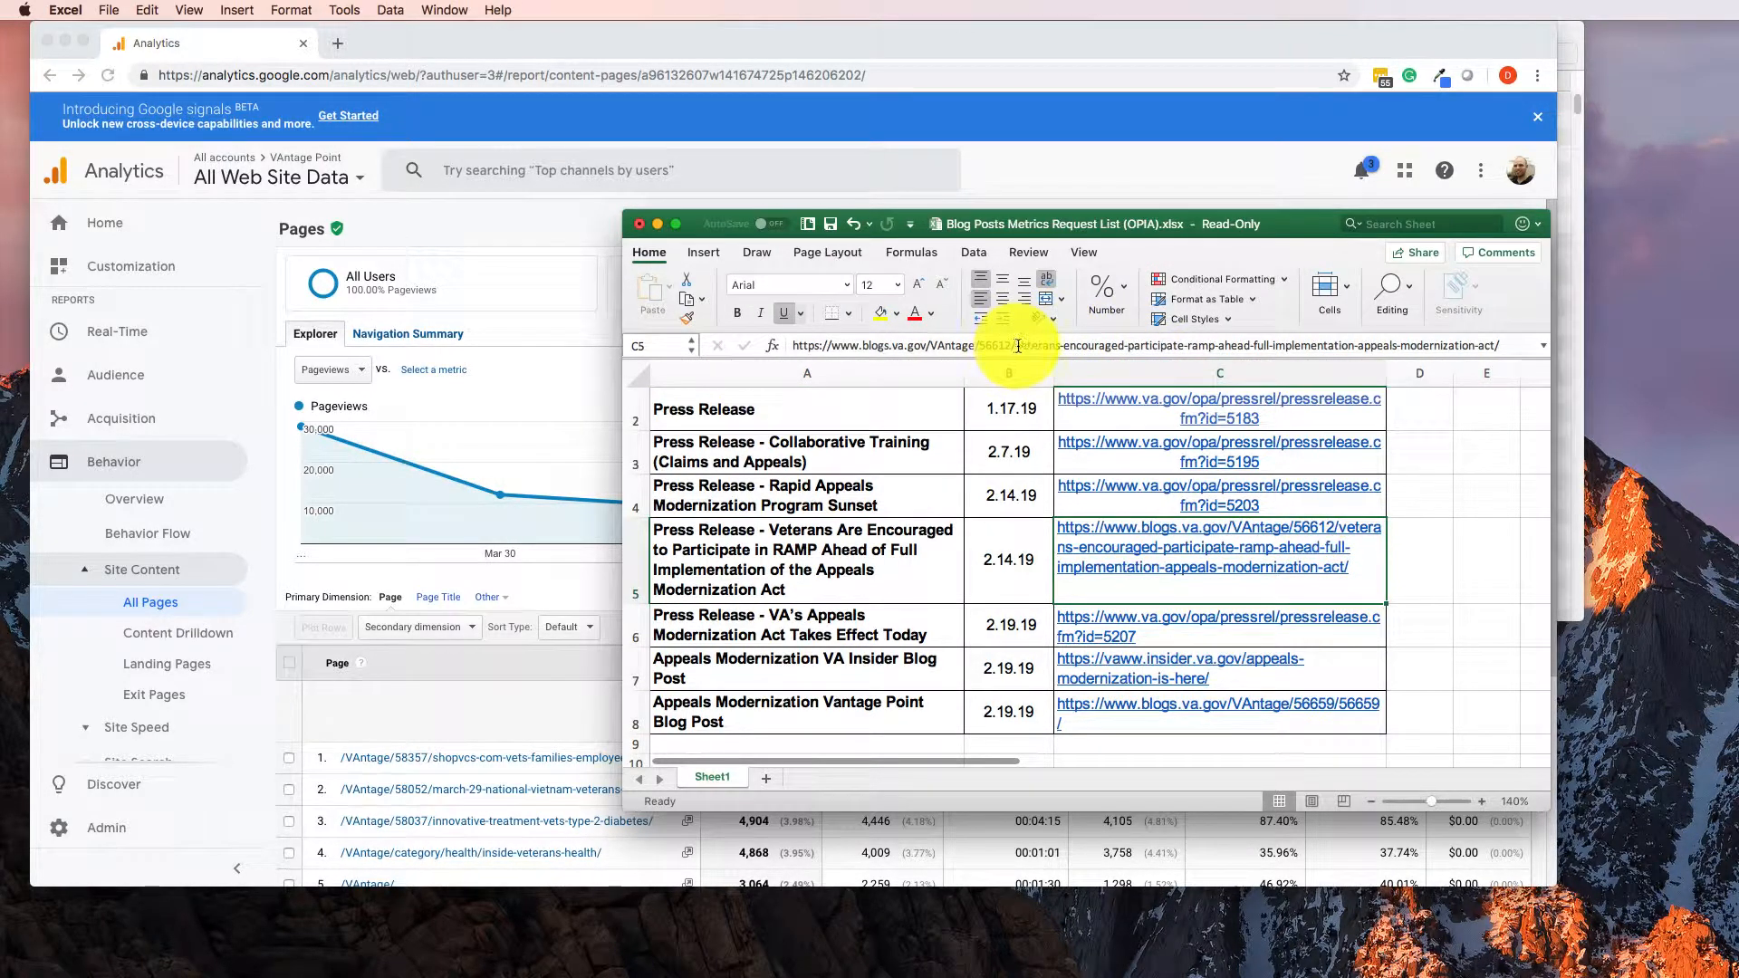
pyautogui.moveTo(1017, 346); pyautogui.dragTo(1494, 346)
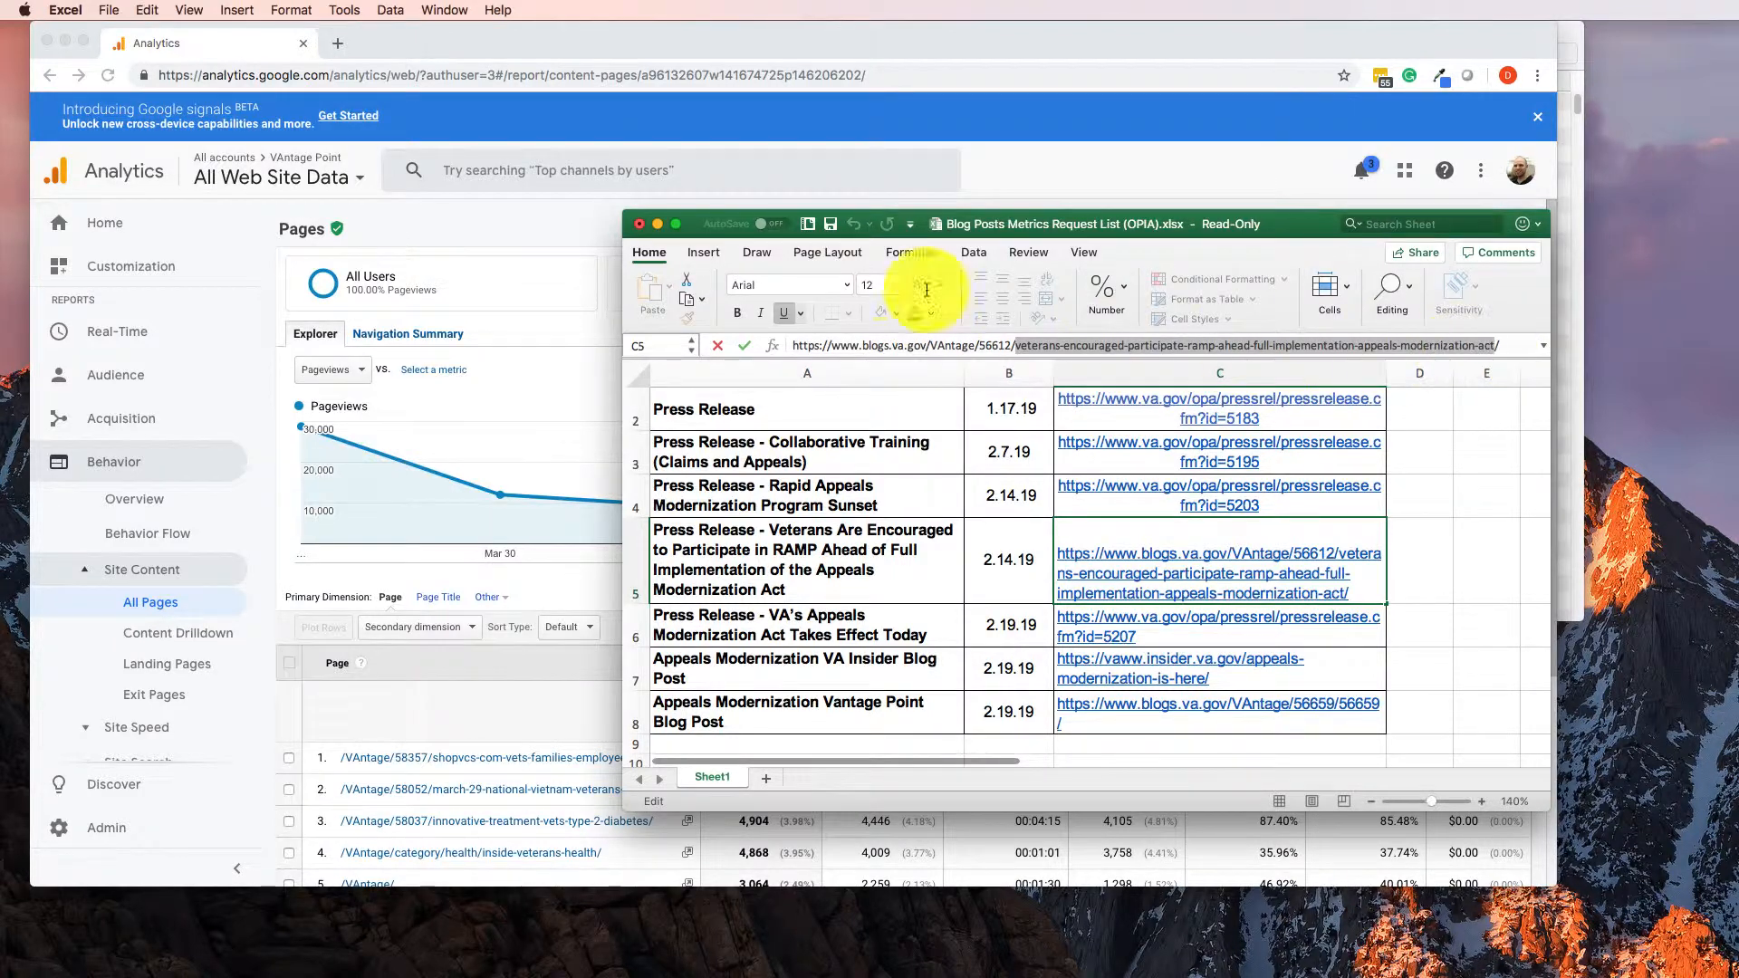
pyautogui.click(1102, 156)
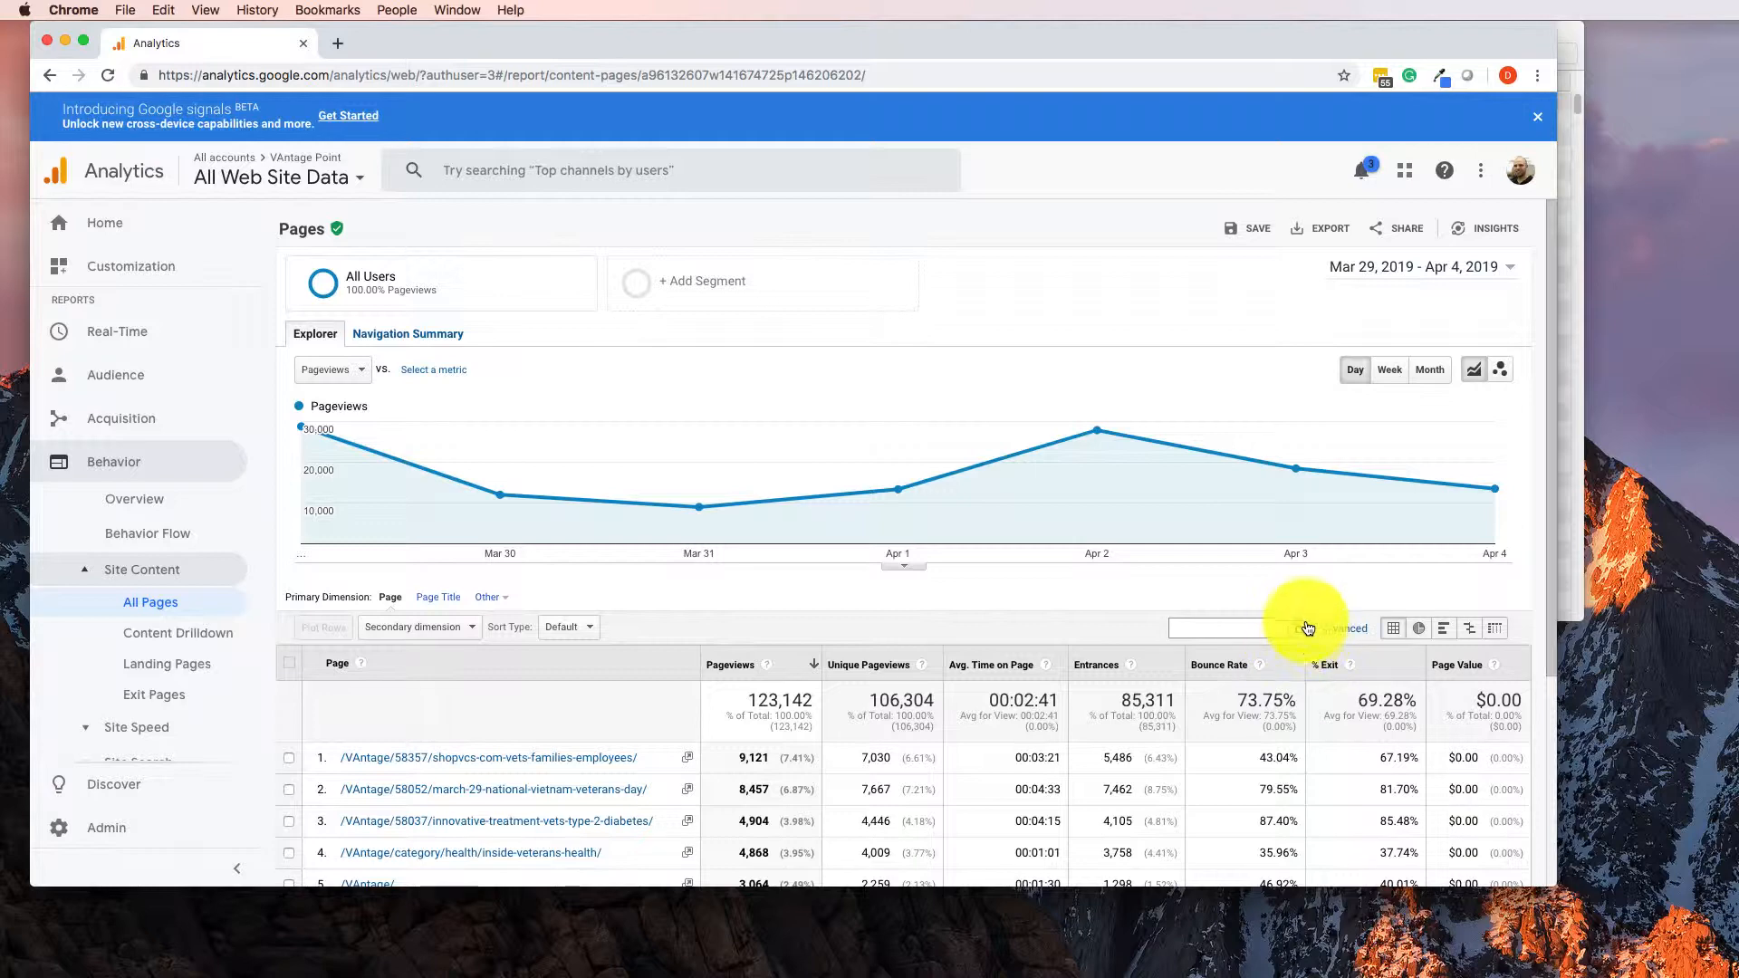
pyautogui.click(1264, 629)
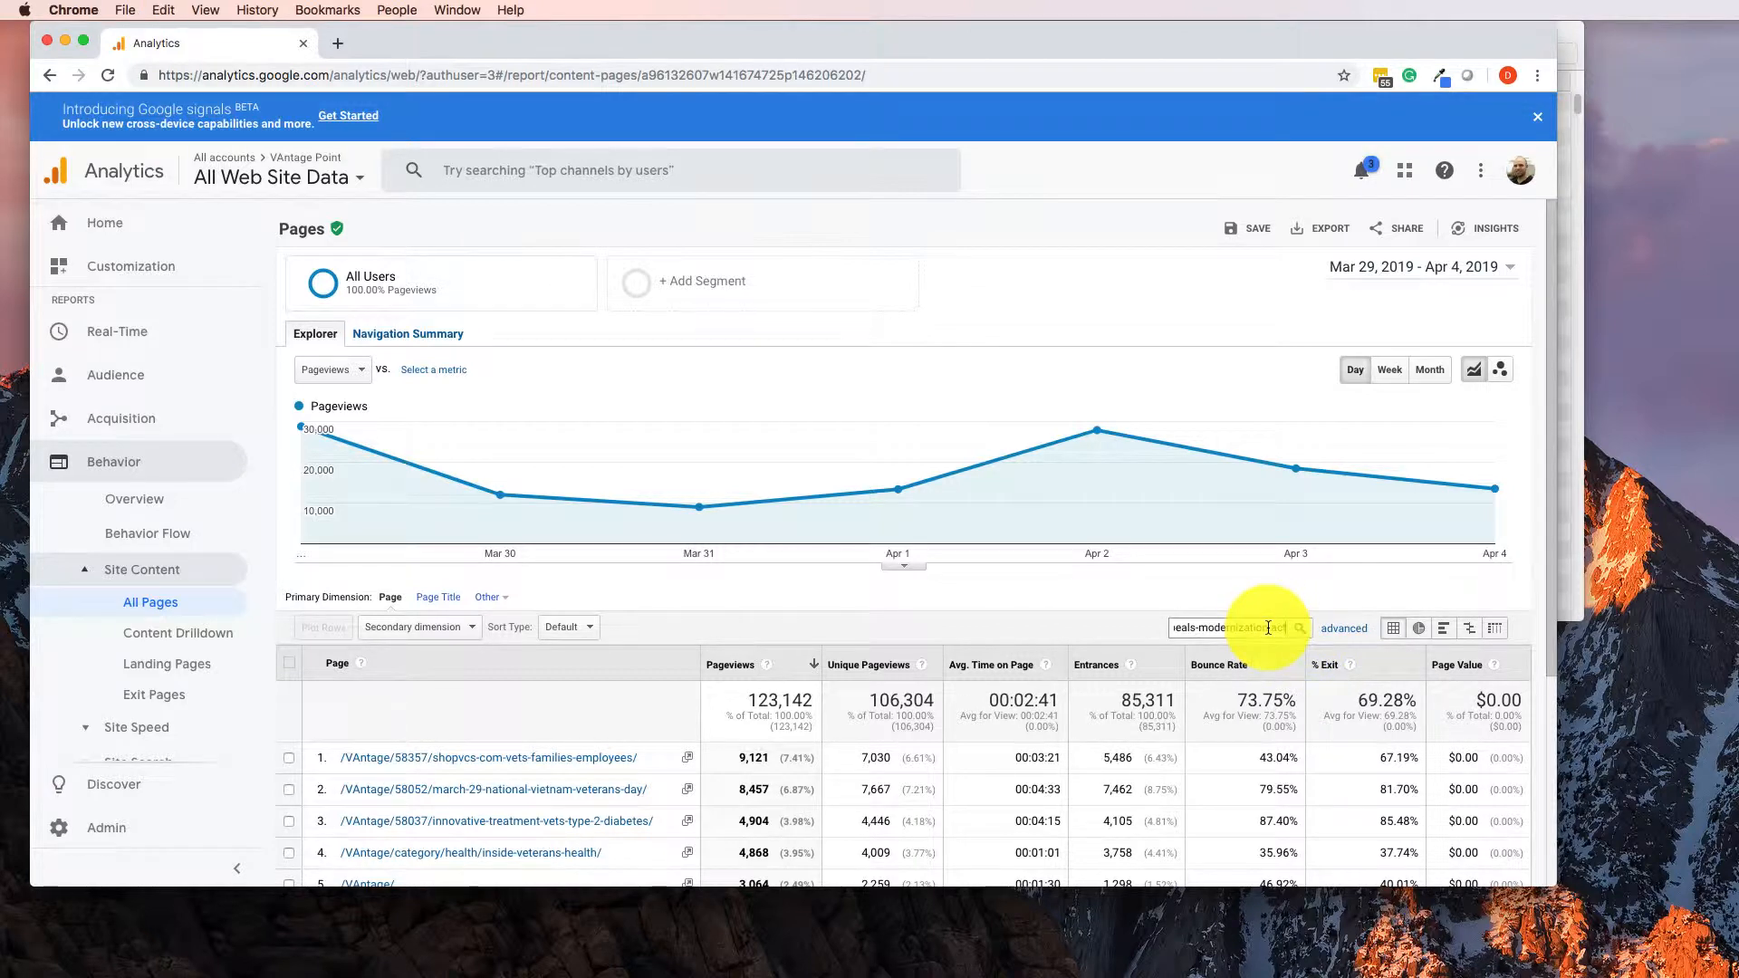
pyautogui.click(1300, 628)
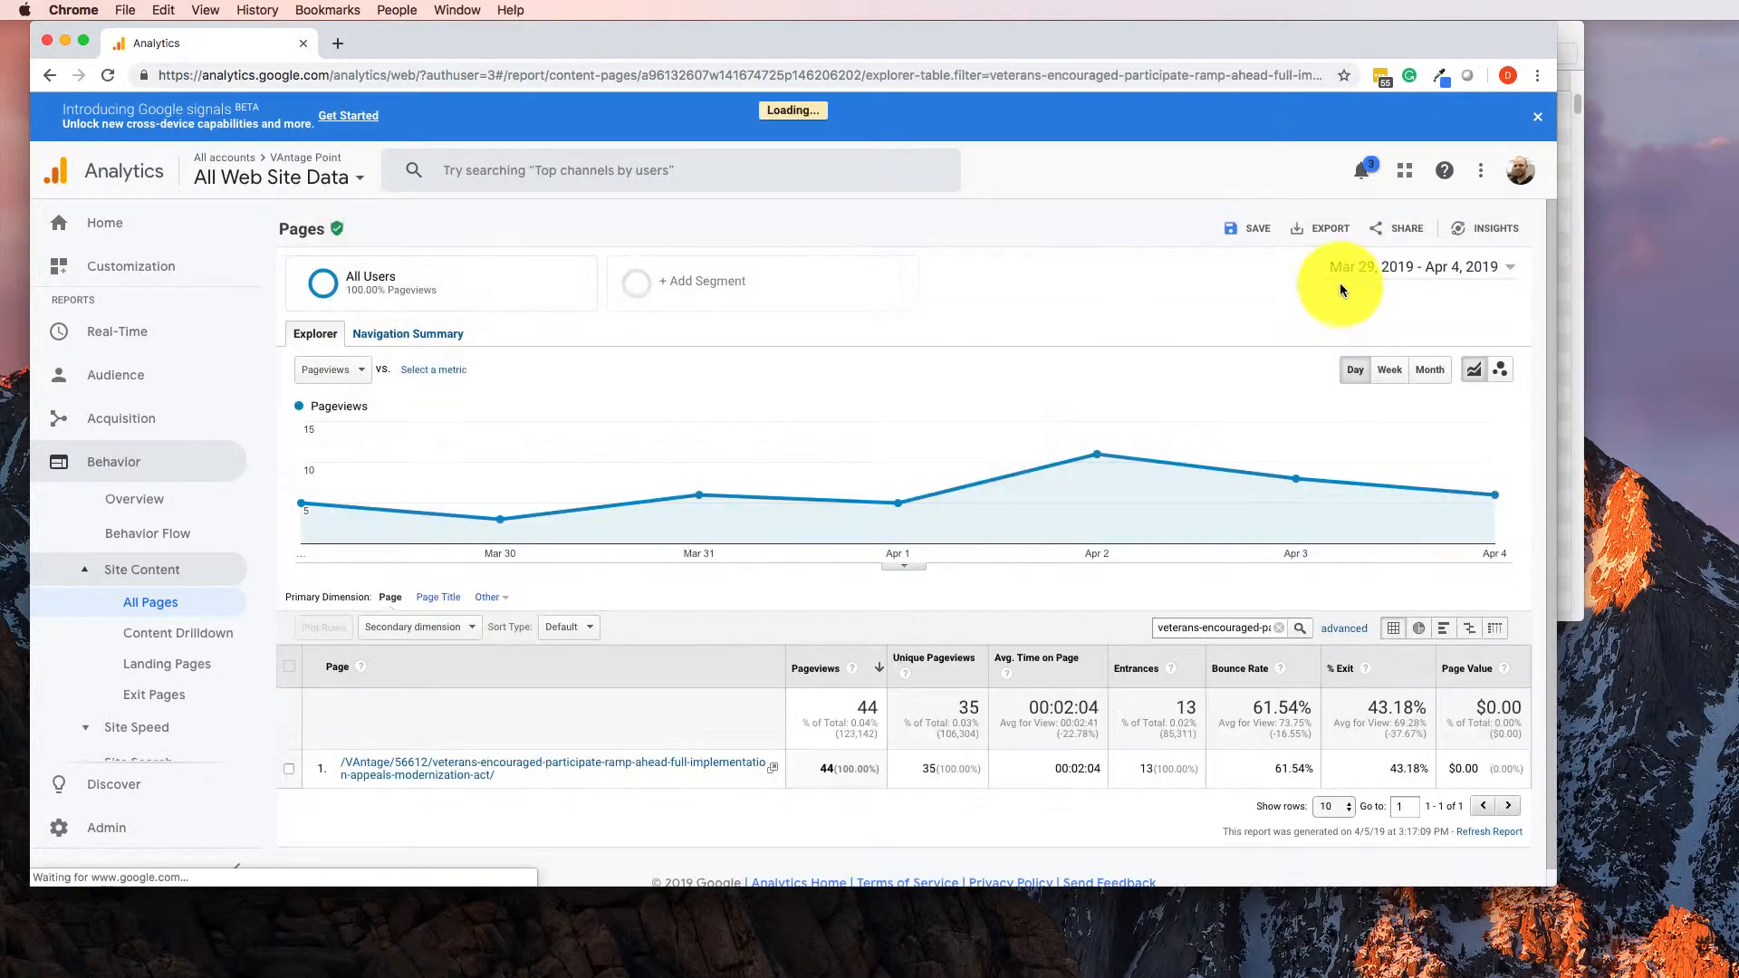
# - Set the Pages report's date range to Feb 1, 2019 through Apr 5, 2019
pyautogui.click(1400, 275)
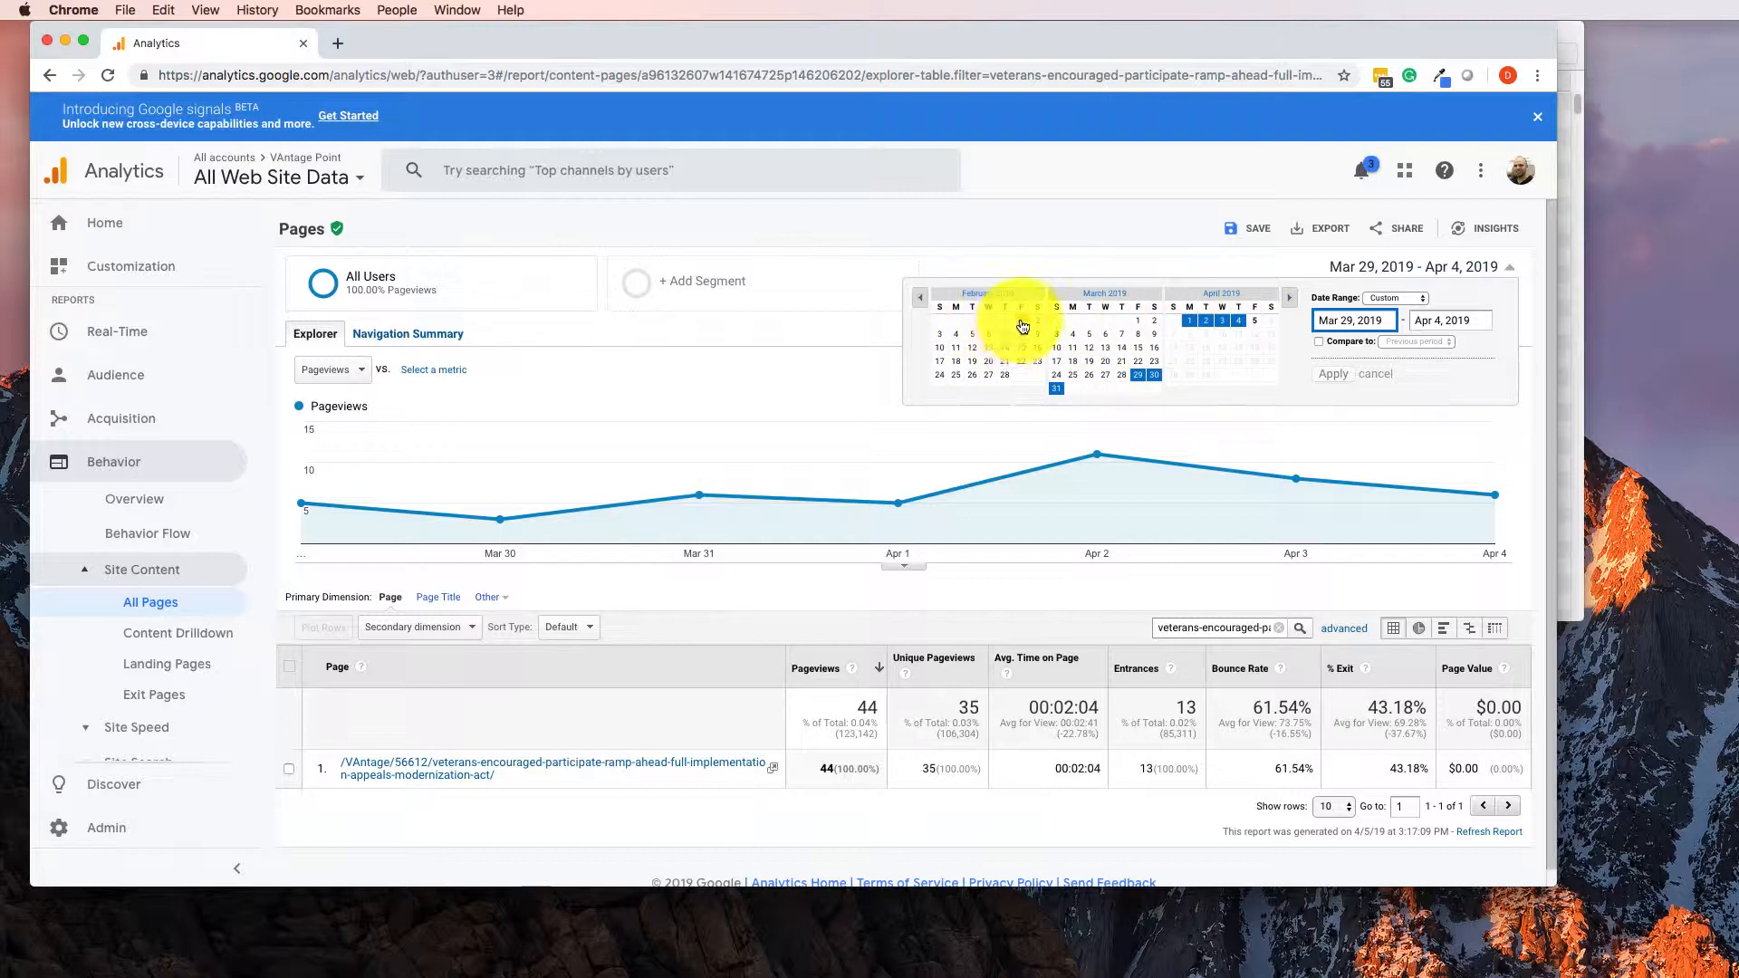
pyautogui.click(1021, 321)
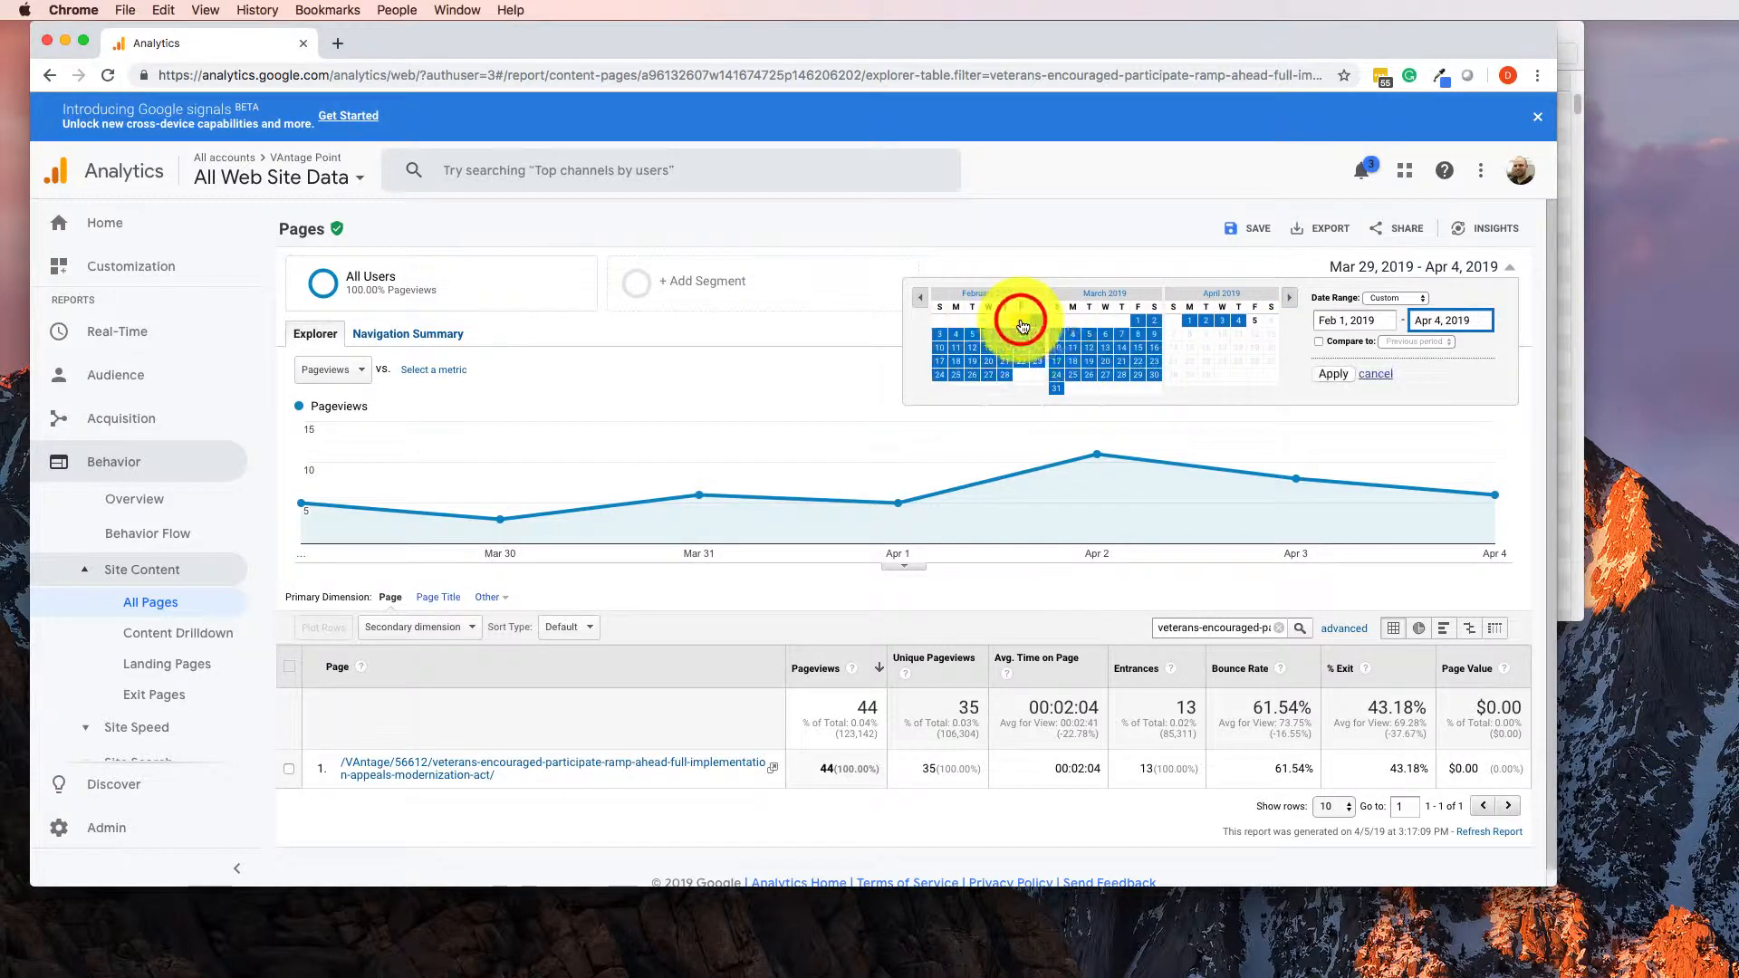
pyautogui.click(1257, 321)
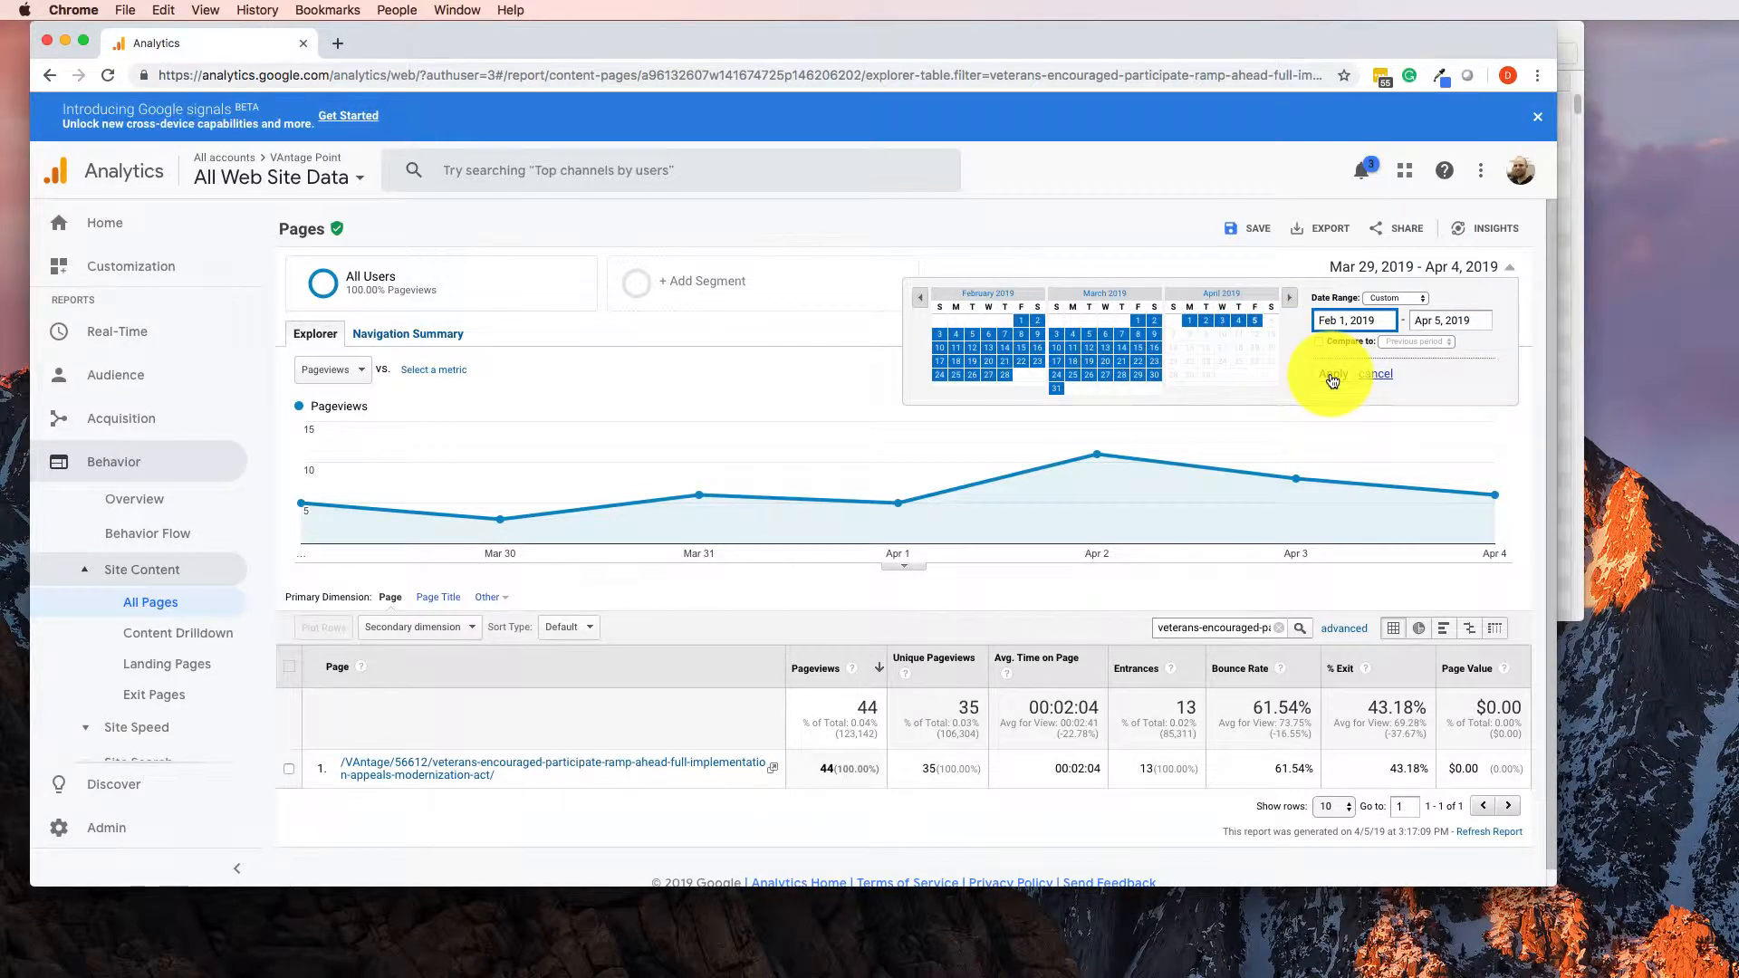
pyautogui.click(1324, 374)
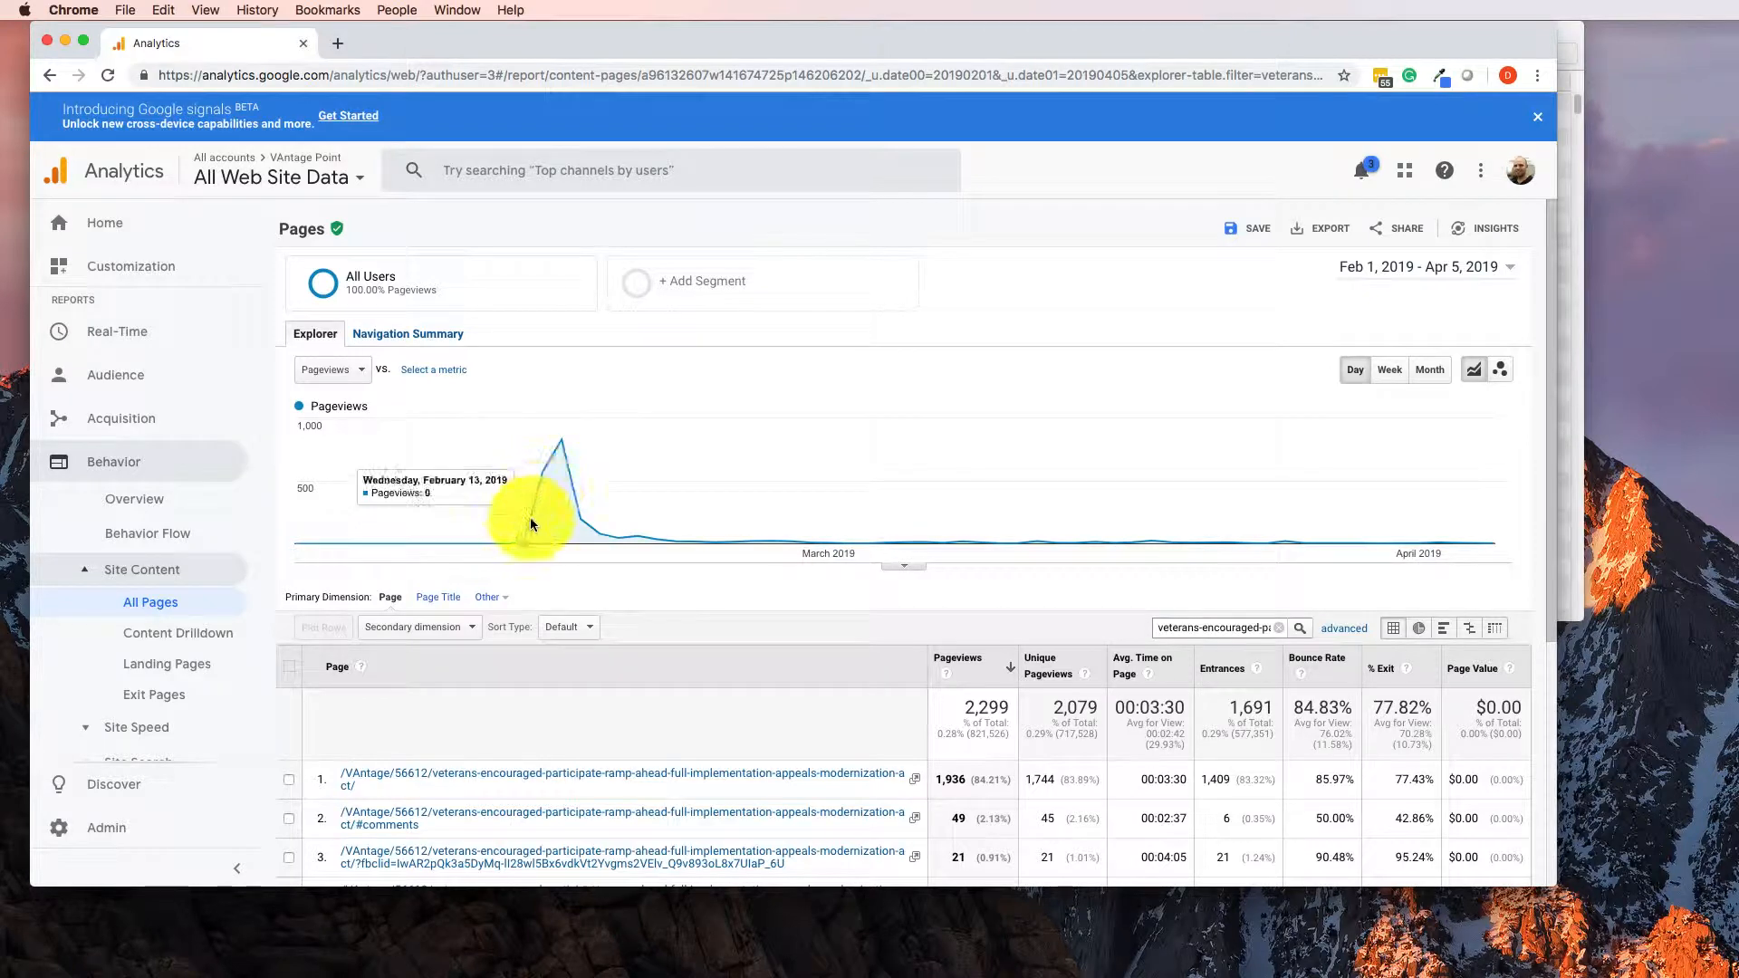
# - Change the report's start date to Feb 13, 2019, the day before the post date
pyautogui.click(1436, 266)
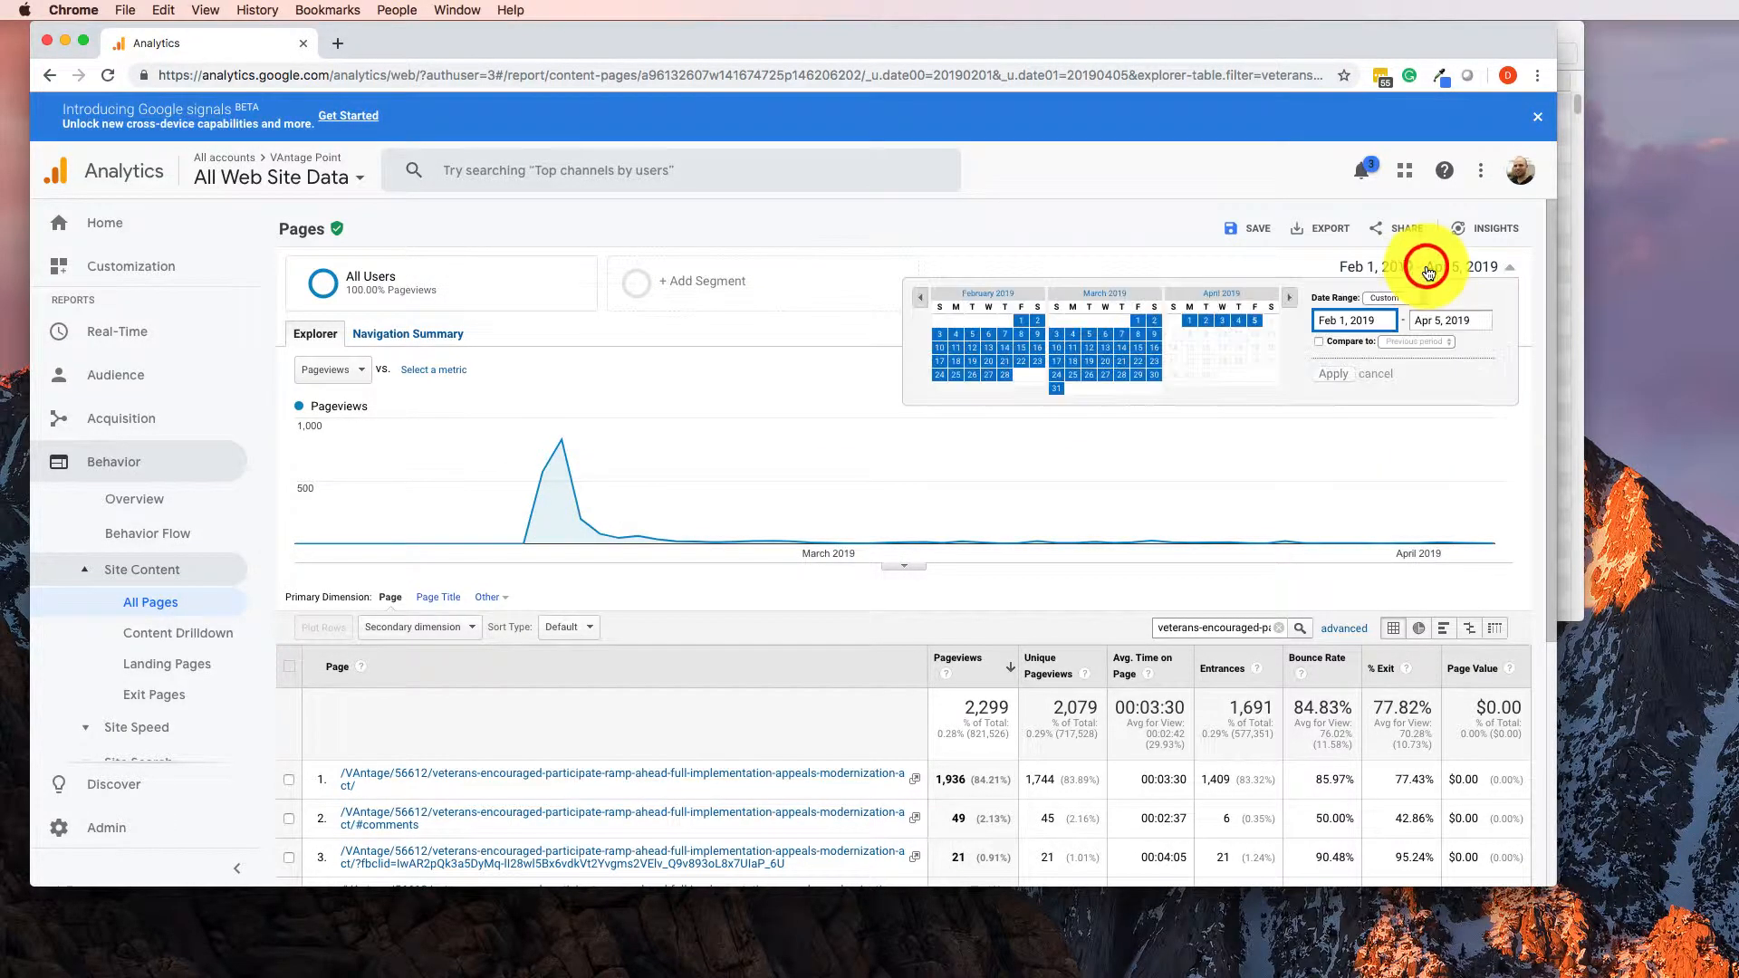
pyautogui.click(987, 347)
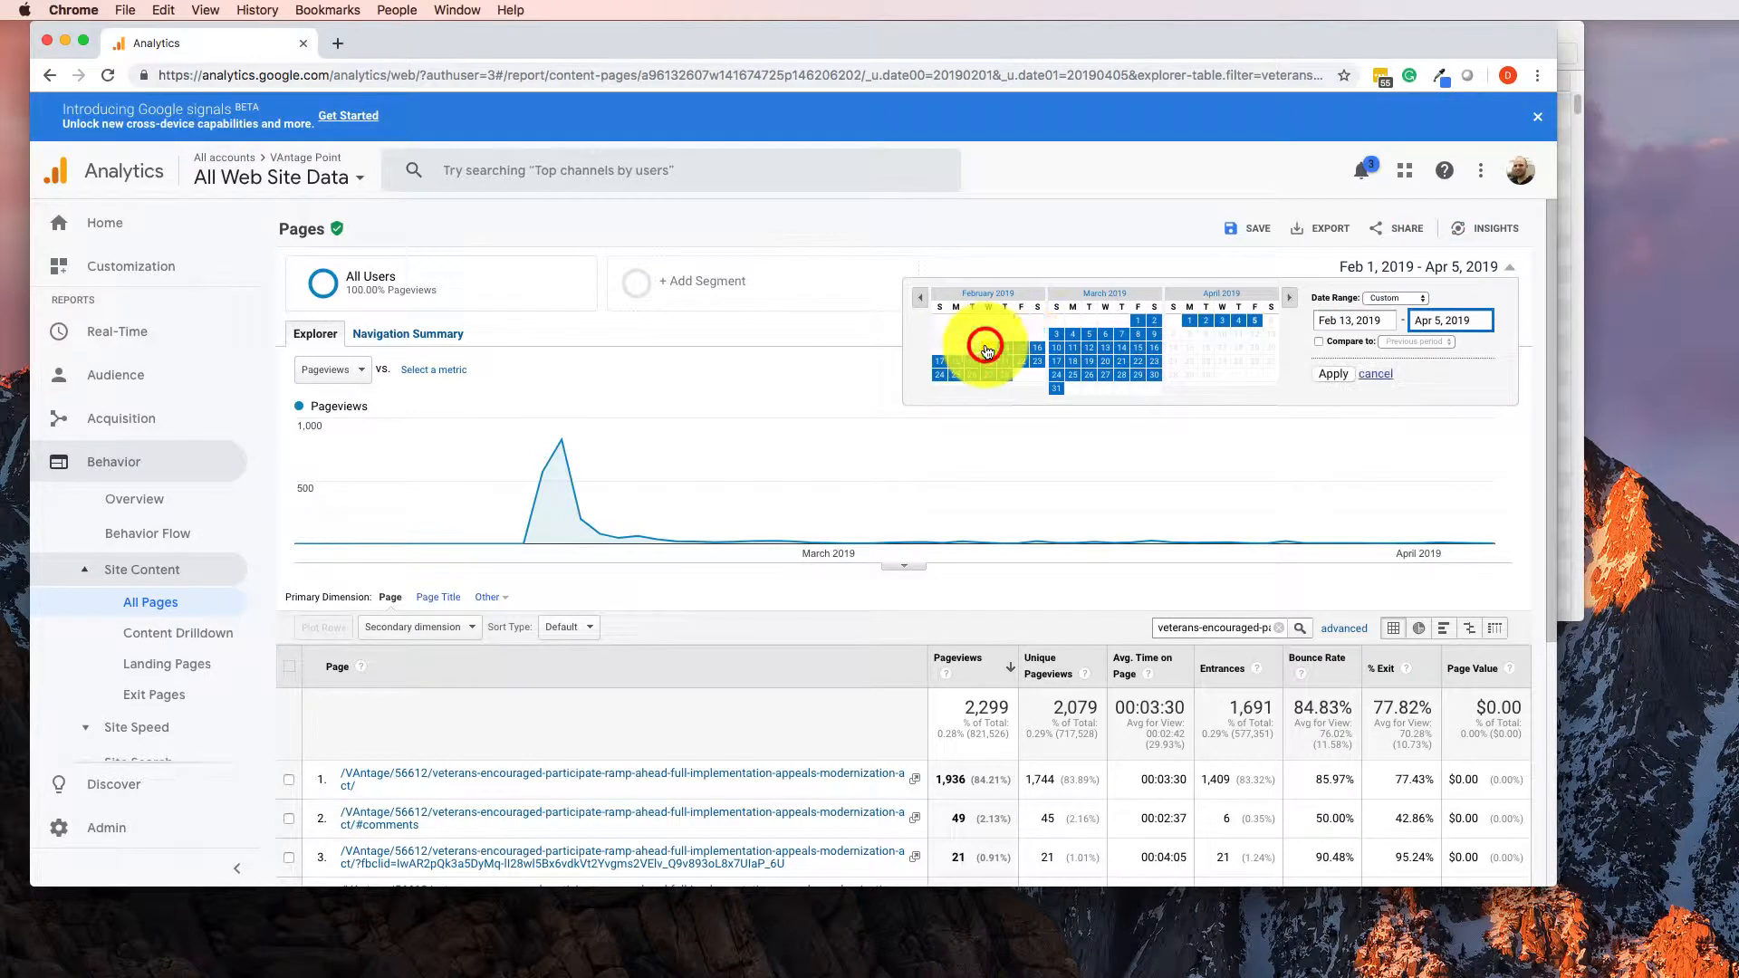
pyautogui.click(1335, 373)
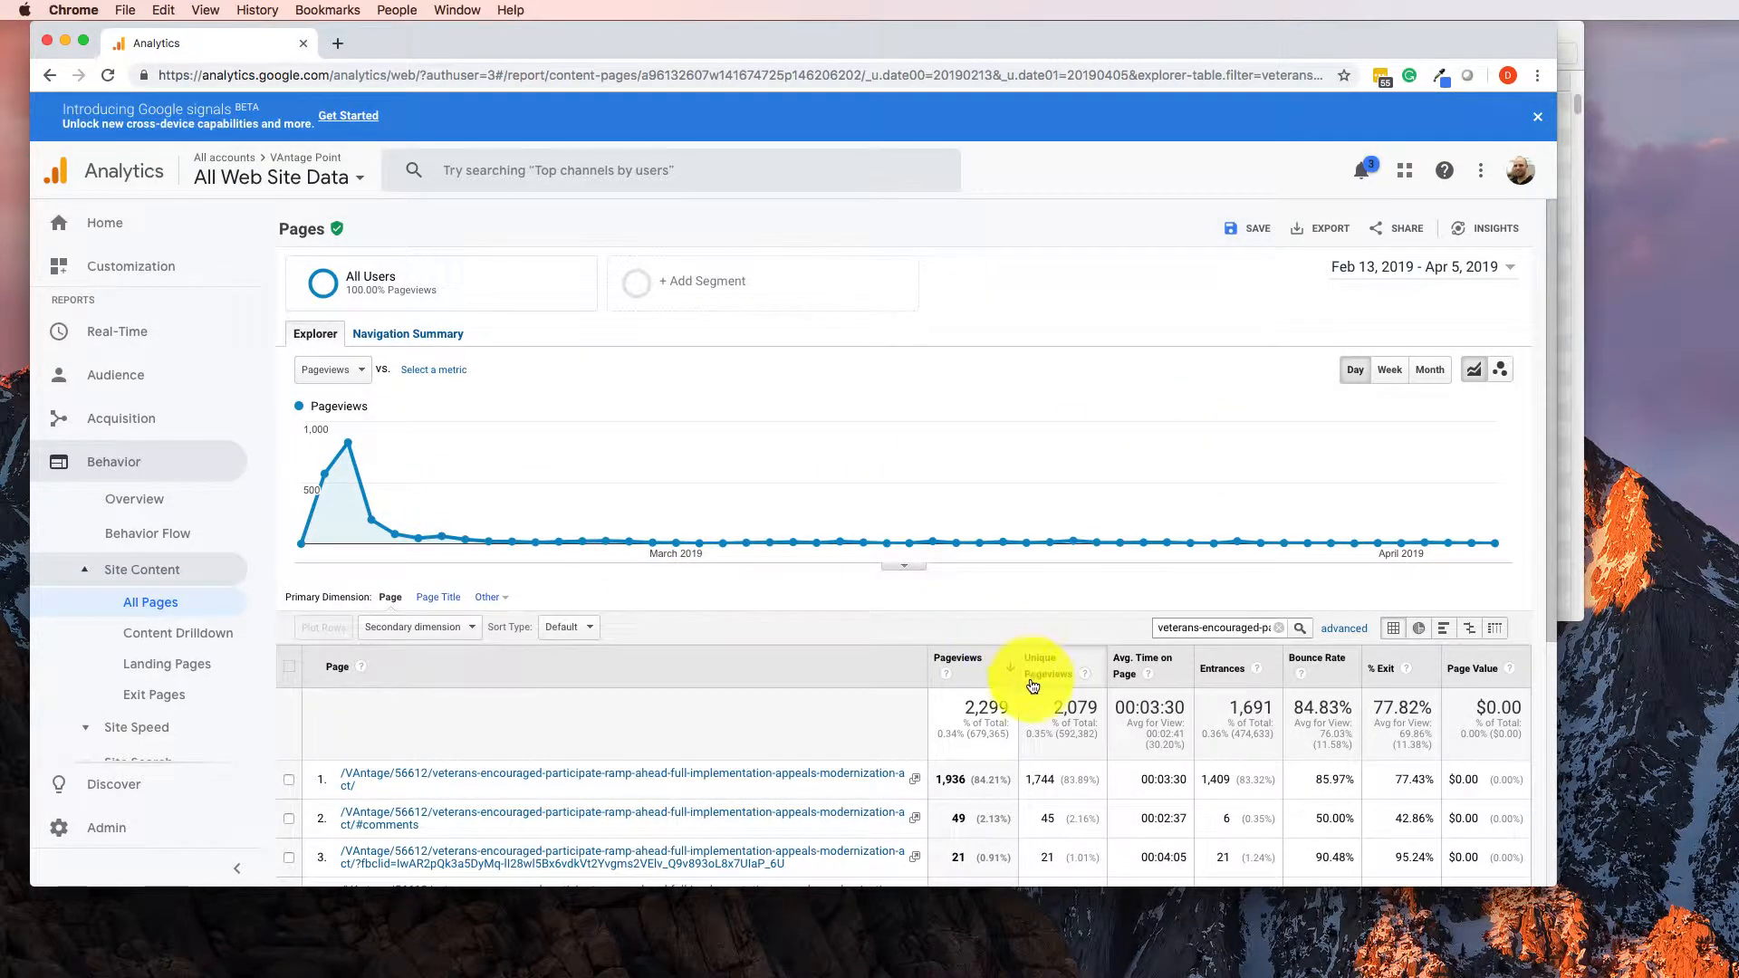
# - Examine the pageviews, unique pageviews and time on page for the blog post's URL variants
pyautogui.scroll(-5, 1035, 681)
pyautogui.scroll(-3, 960, 575)
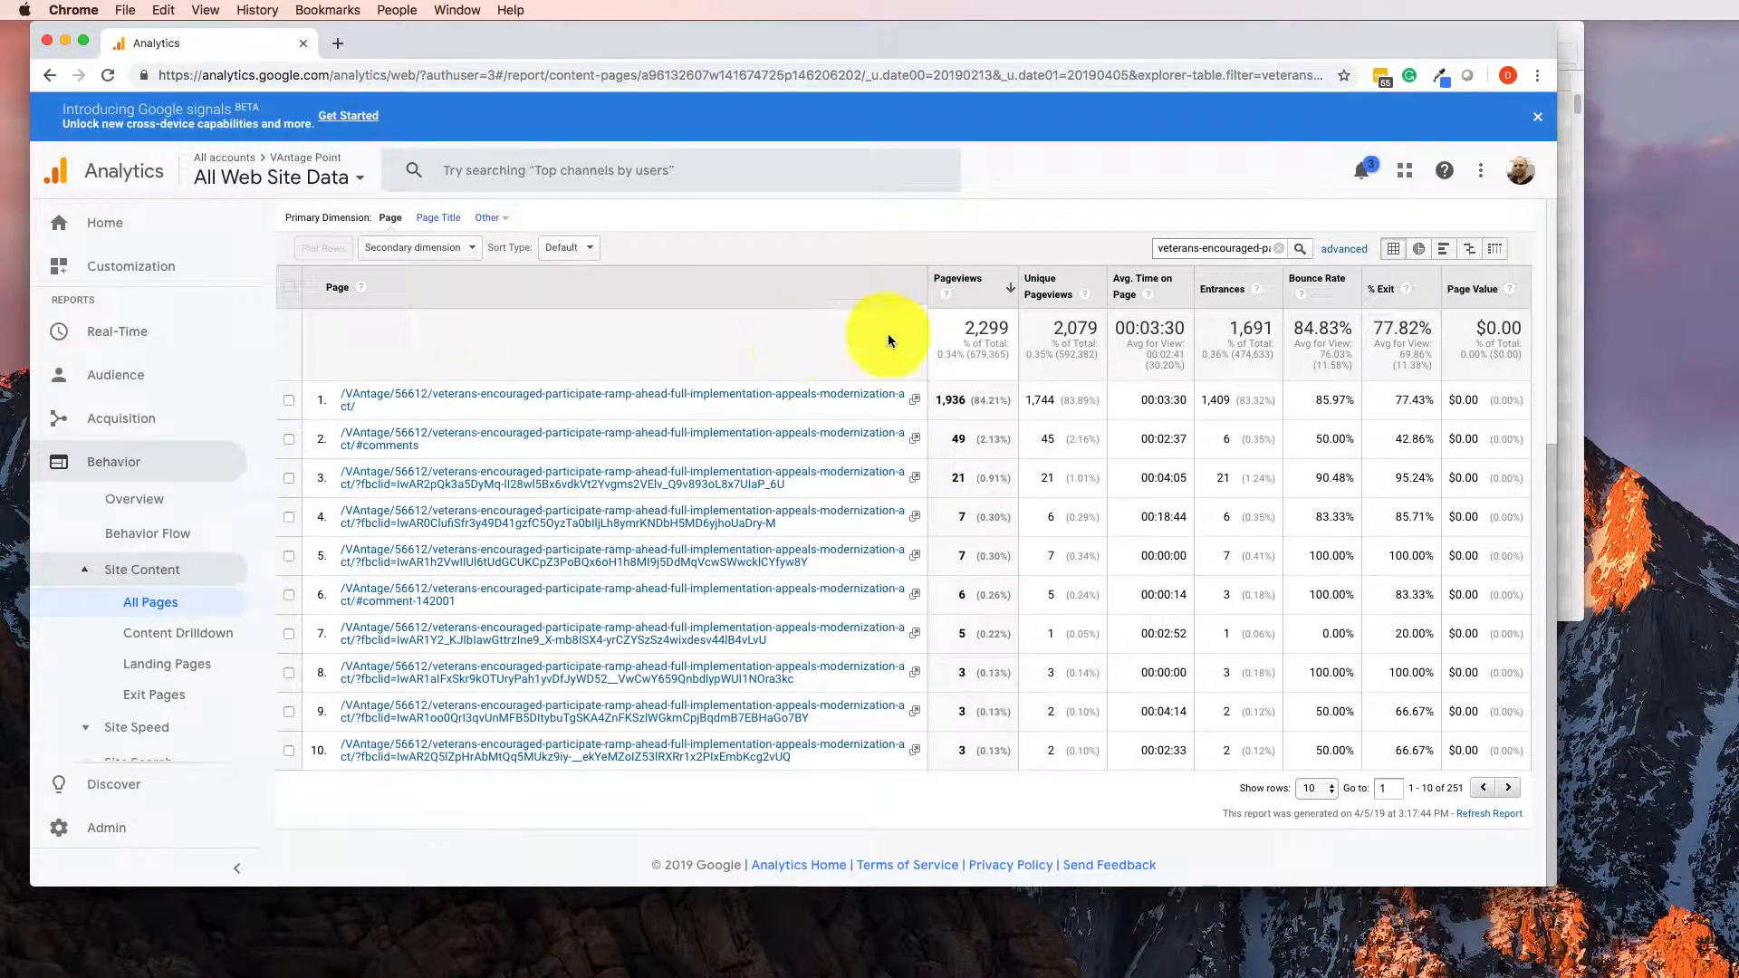
pyautogui.scroll(3, 982, 361)
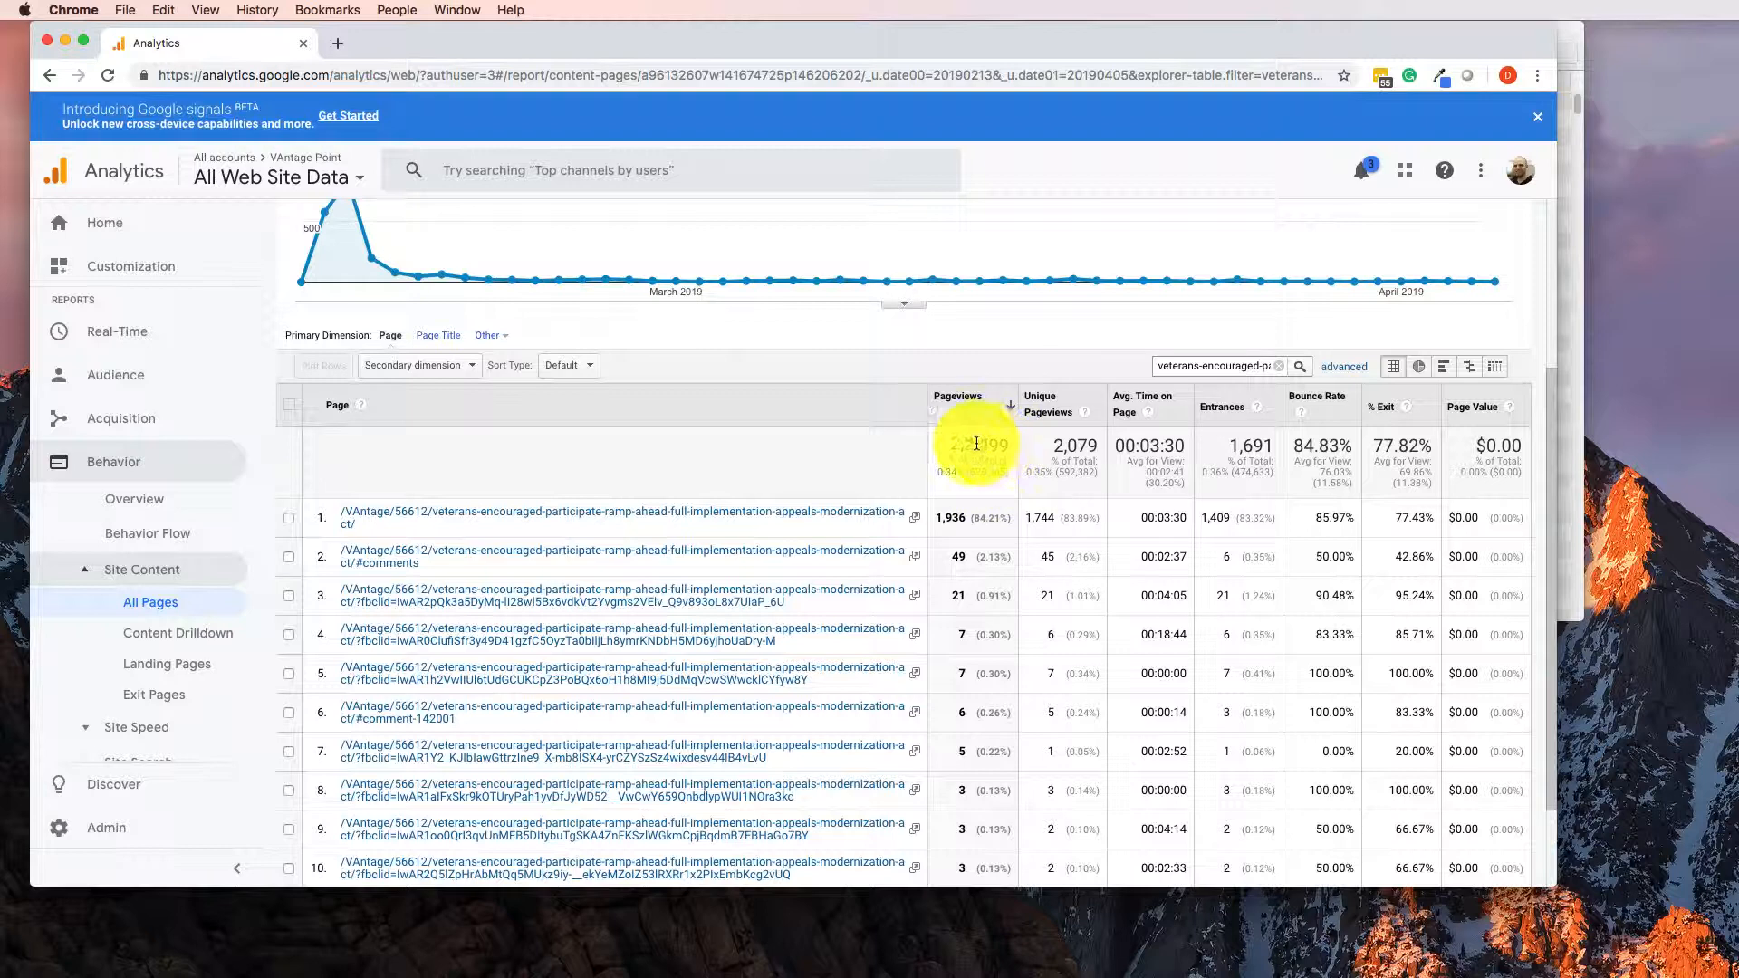
# - Switch back to the blog posts metrics workbook in Excel
pyautogui.press('super+Tab')
pyautogui.press('super+Tab')
pyautogui.press('super+Tab')
pyautogui.press('super+Tab')
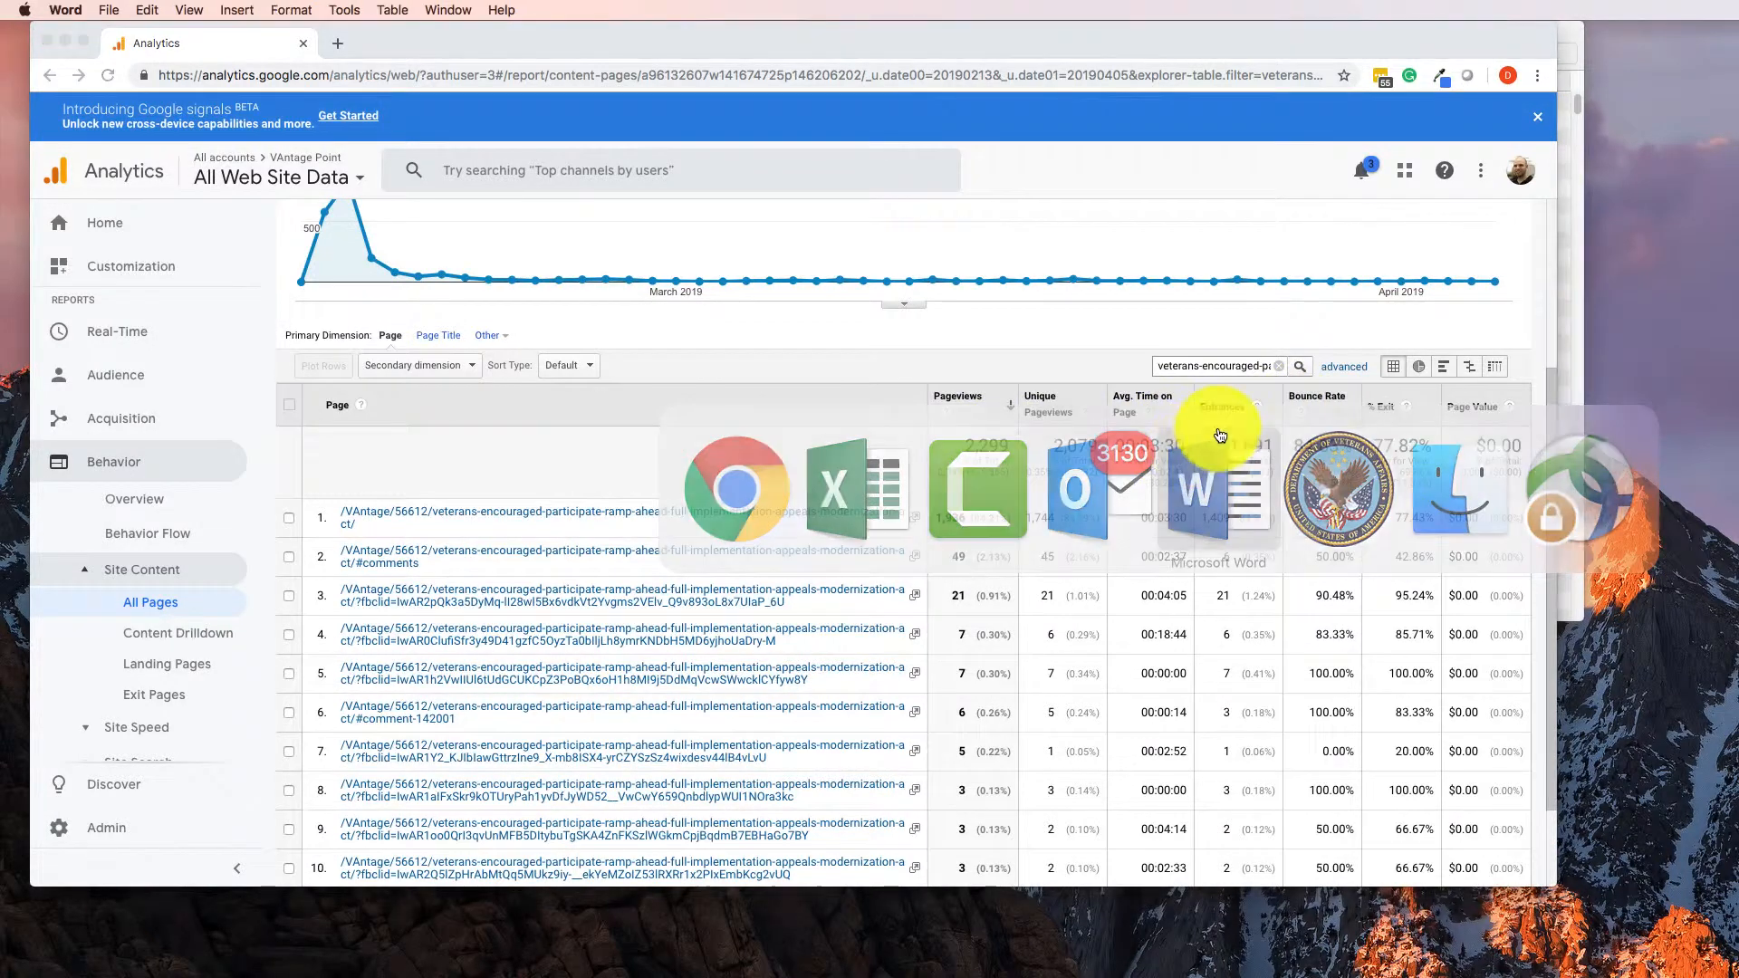
pyautogui.press('super+Tab')
pyautogui.click(967, 498)
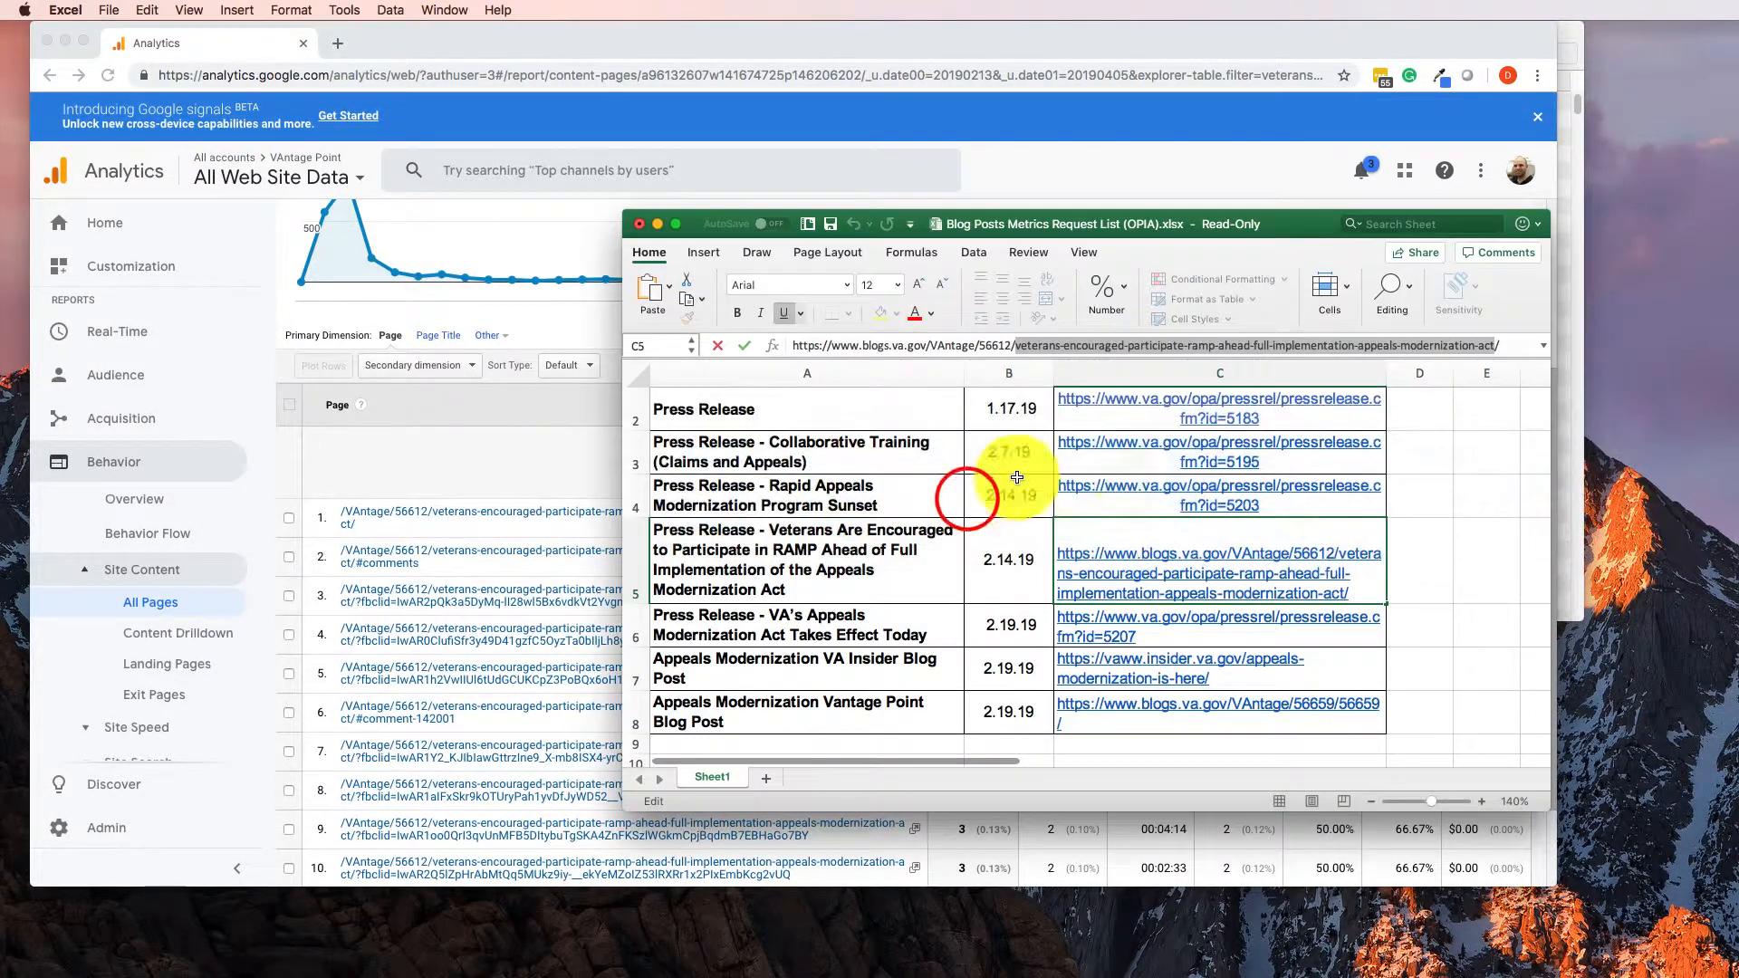
# - Leave the URL cell and check the post date of the press release encouraging Veterans to participate in RAMP
pyautogui.click(1434, 427)
pyautogui.scroll(1, 1434, 427)
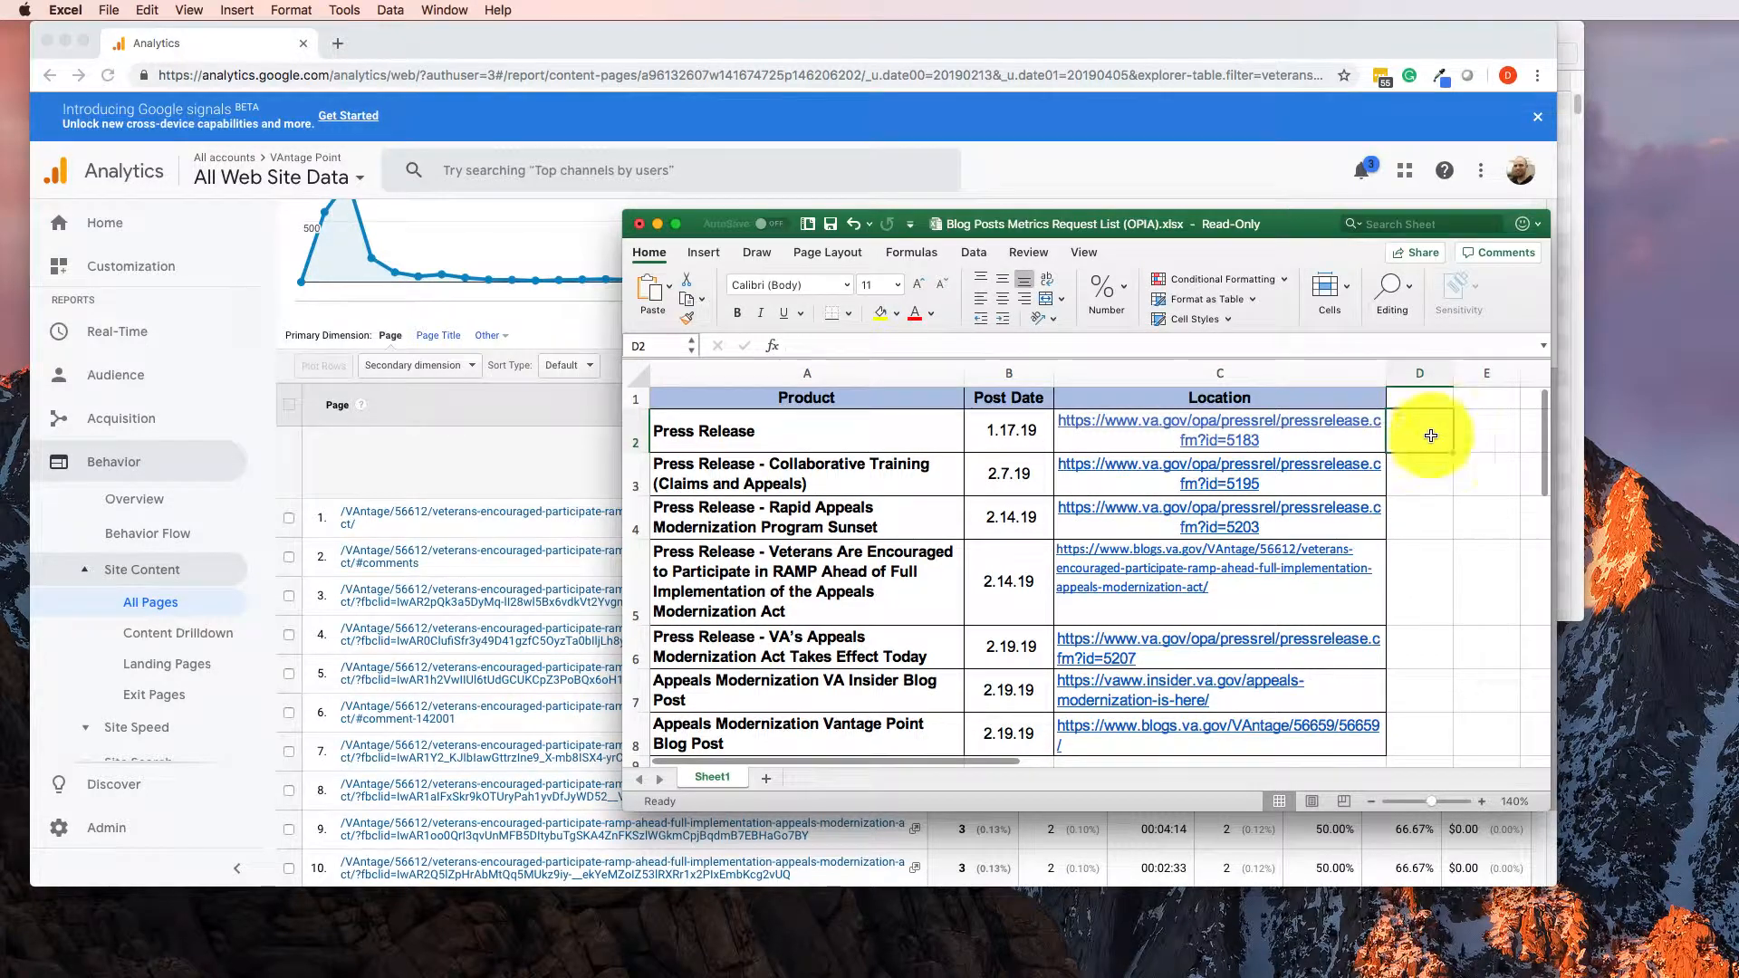
pyautogui.click(1004, 578)
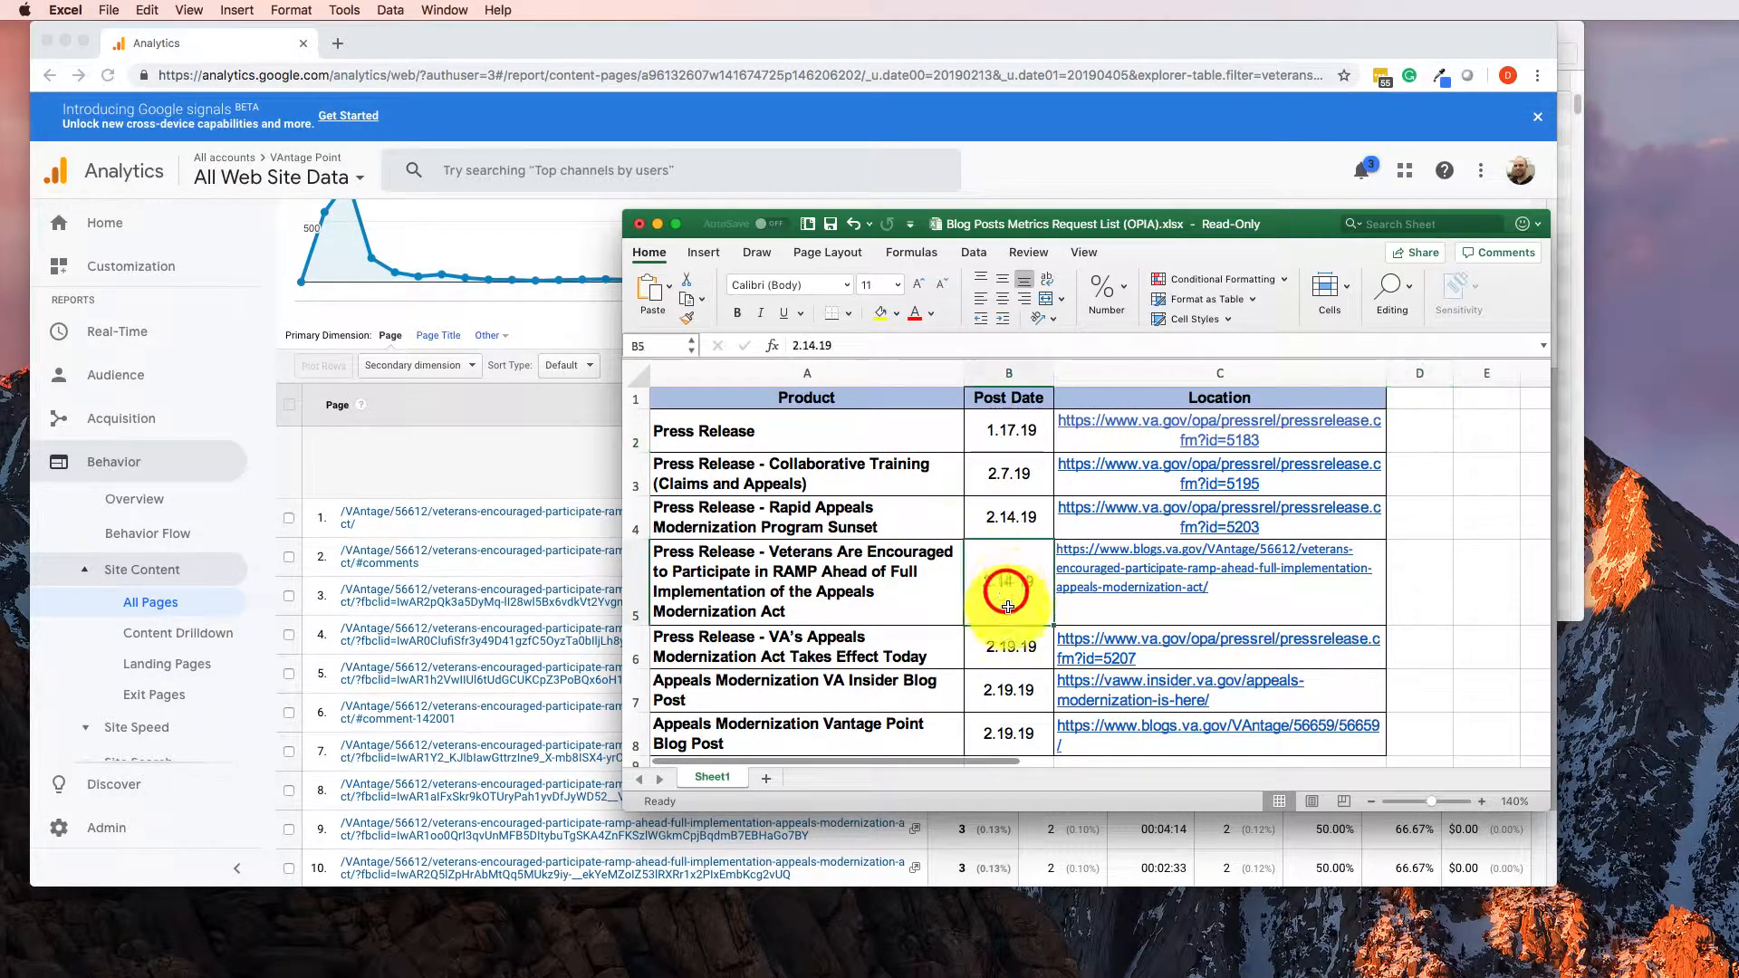
pyautogui.scroll(-1, 1006, 580)
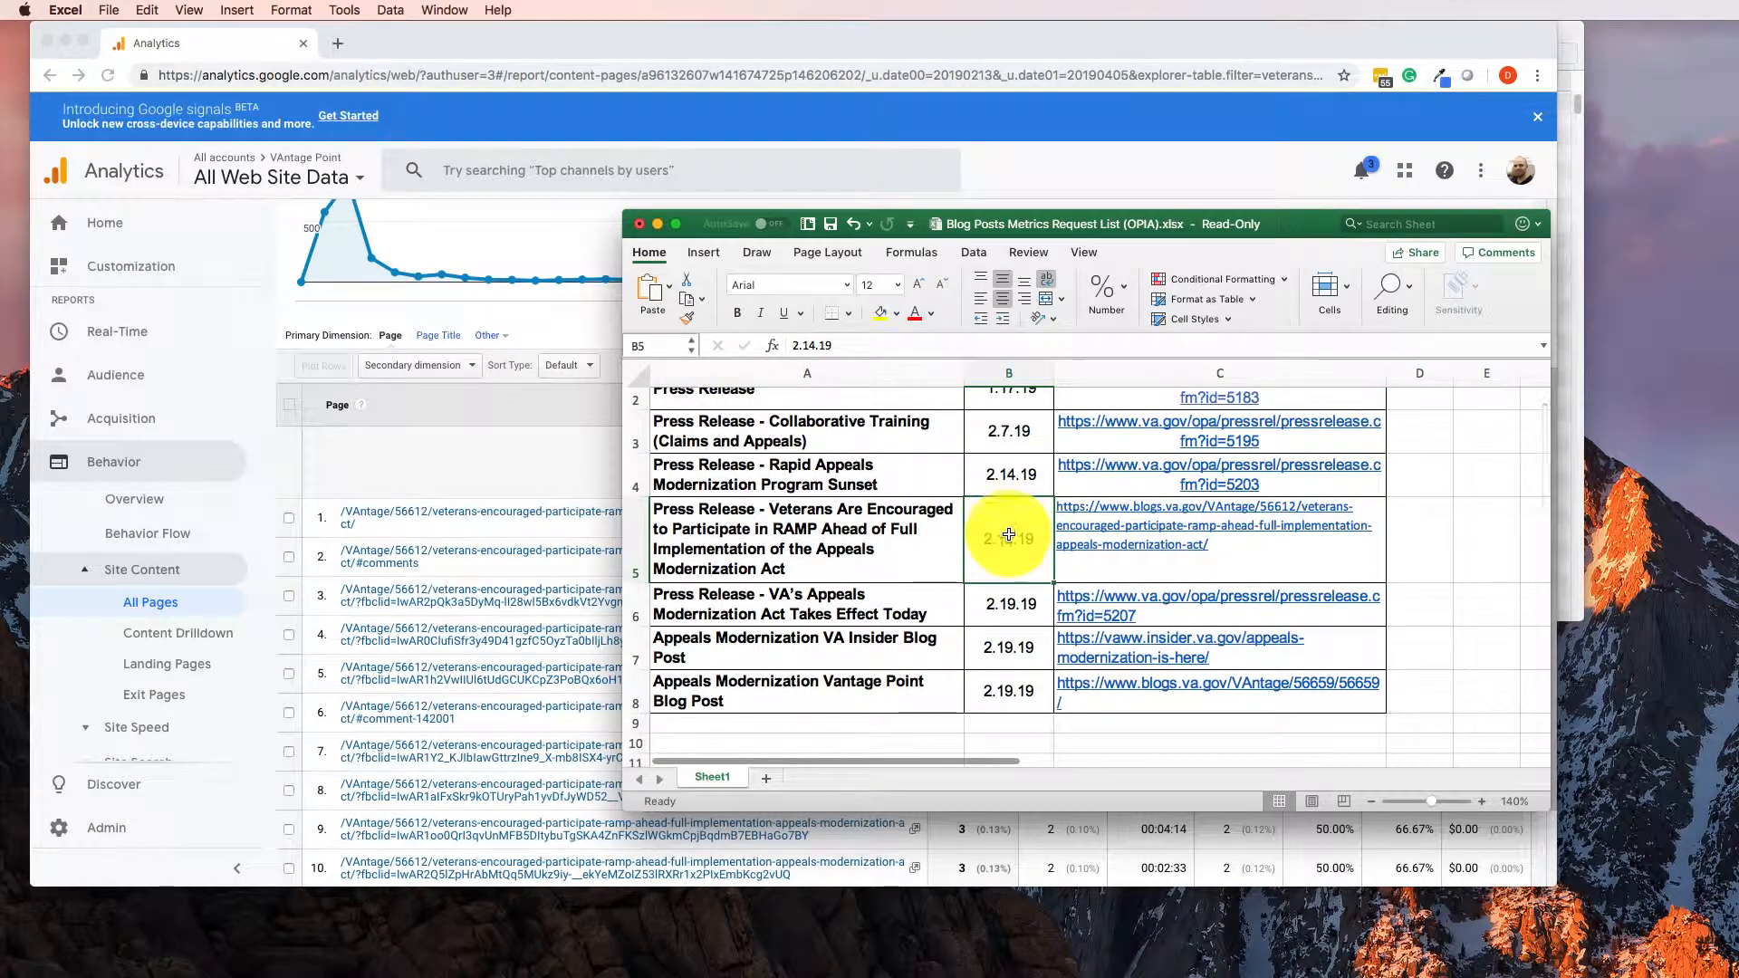
pyautogui.click(1410, 550)
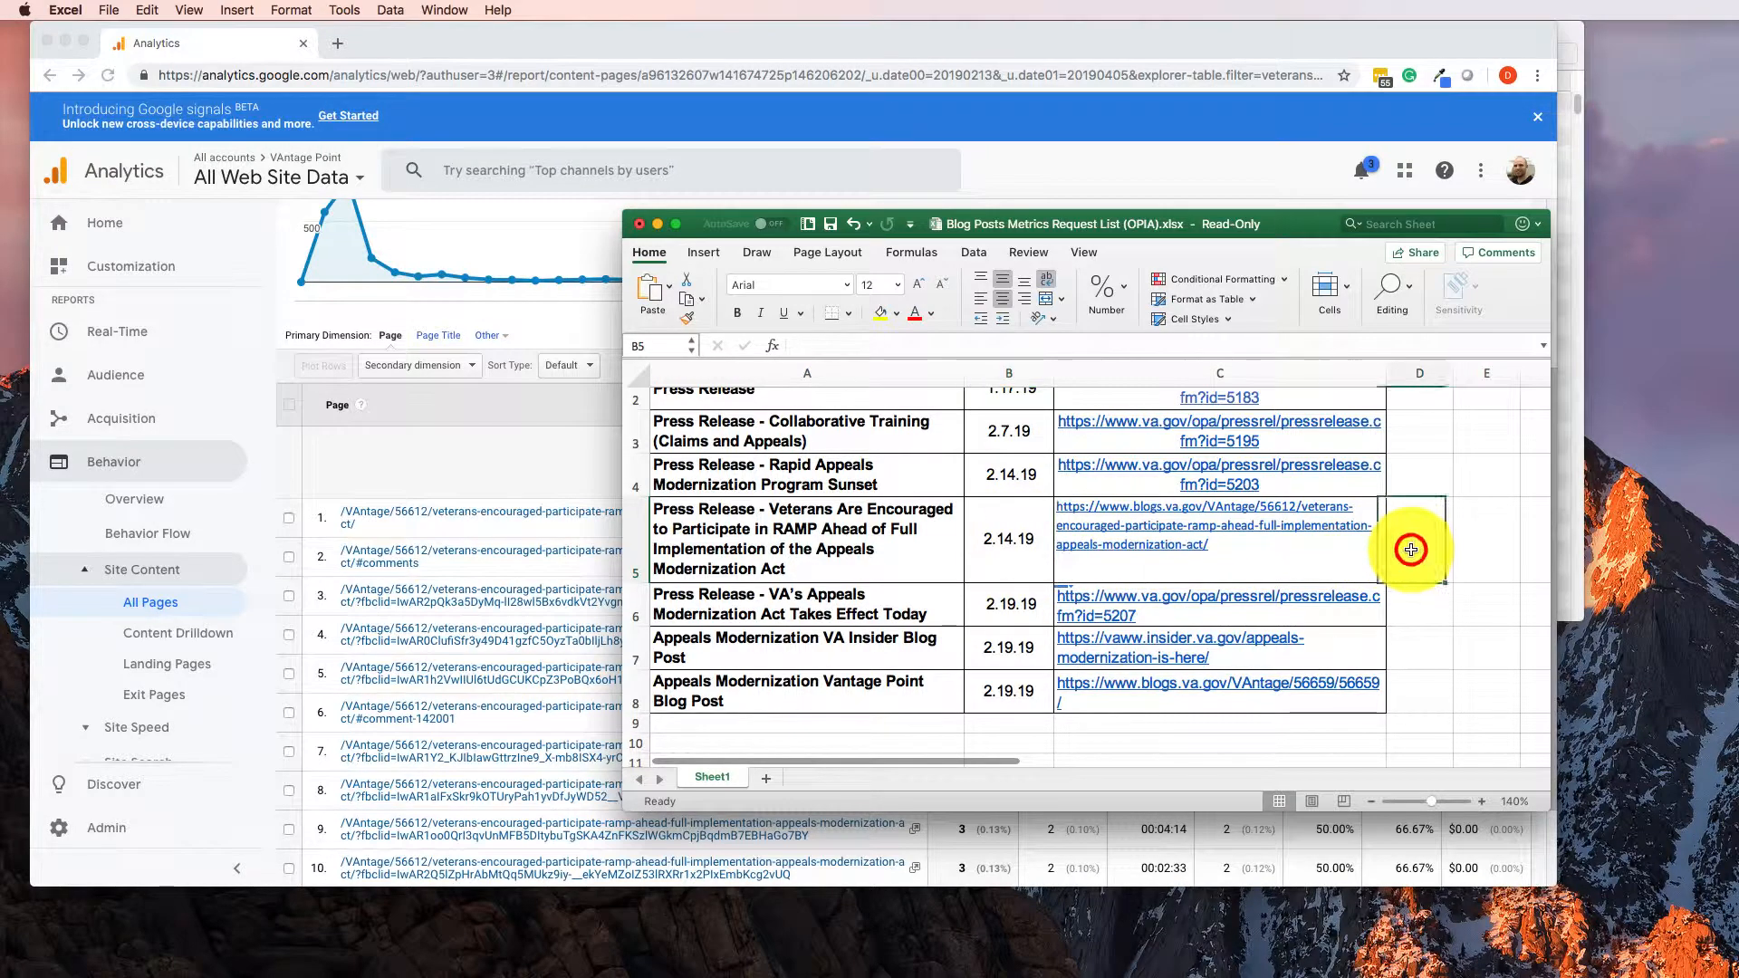
# - Widen the workbook window and reposition it so the empty columns beside Location are in view
pyautogui.doubleClick(1552, 505)
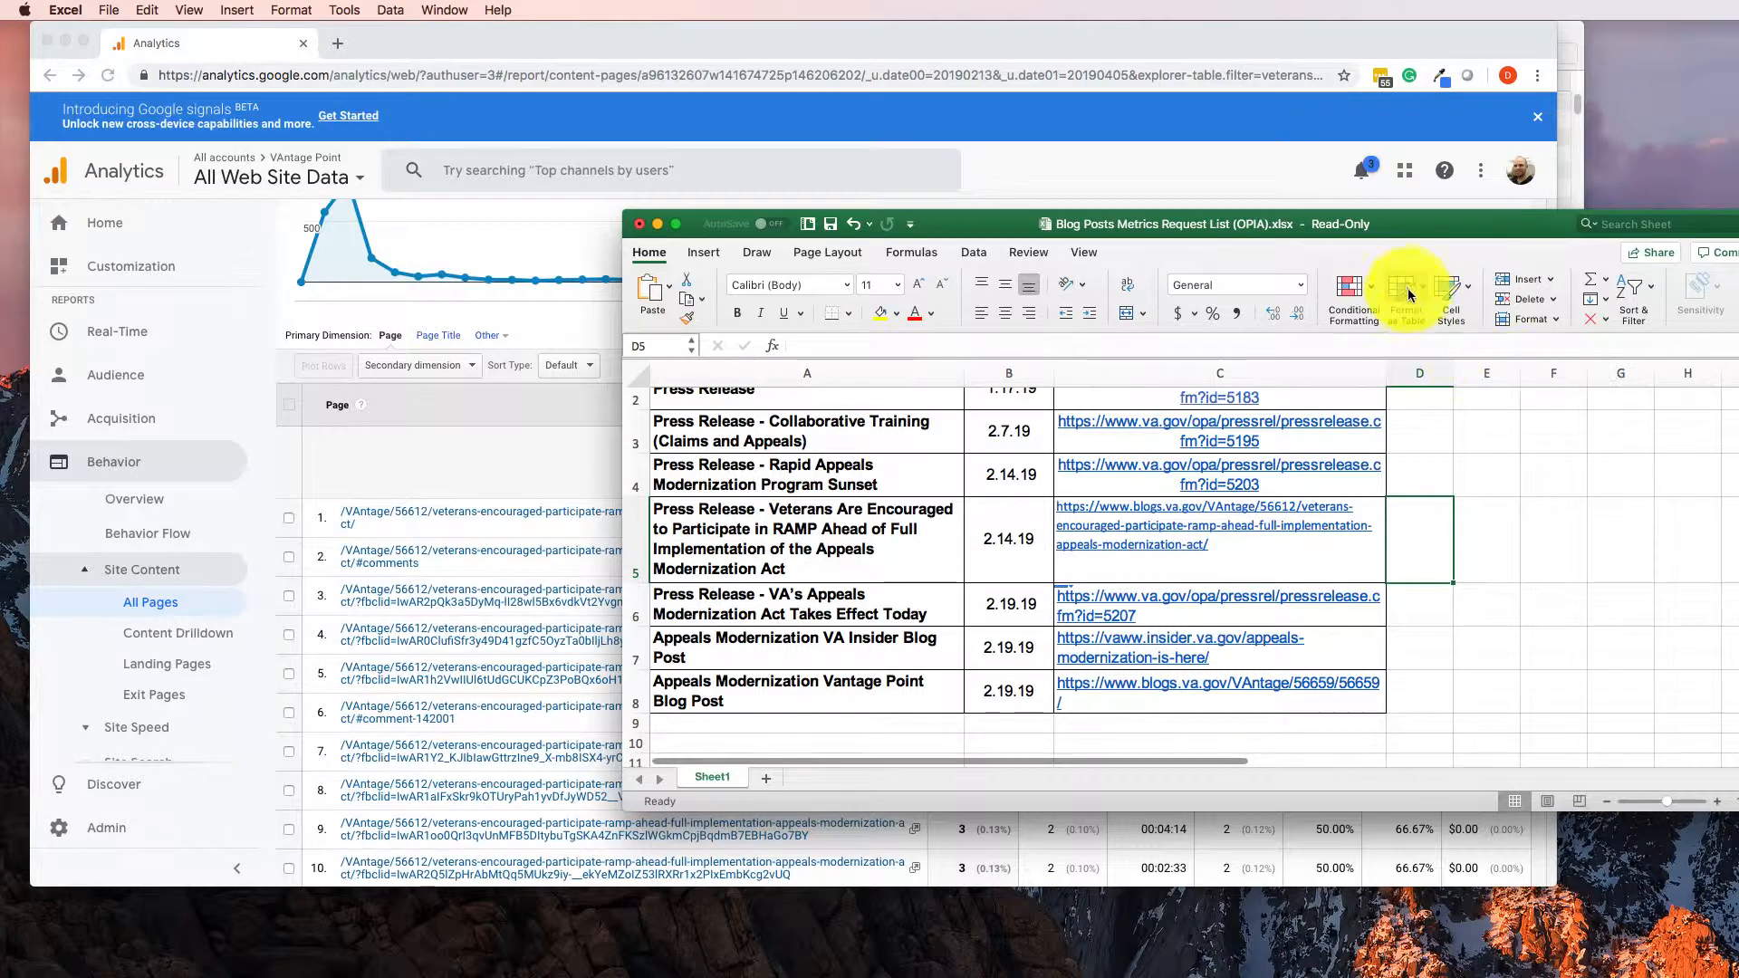
pyautogui.moveTo(1403, 223); pyautogui.dragTo(1400, 259)
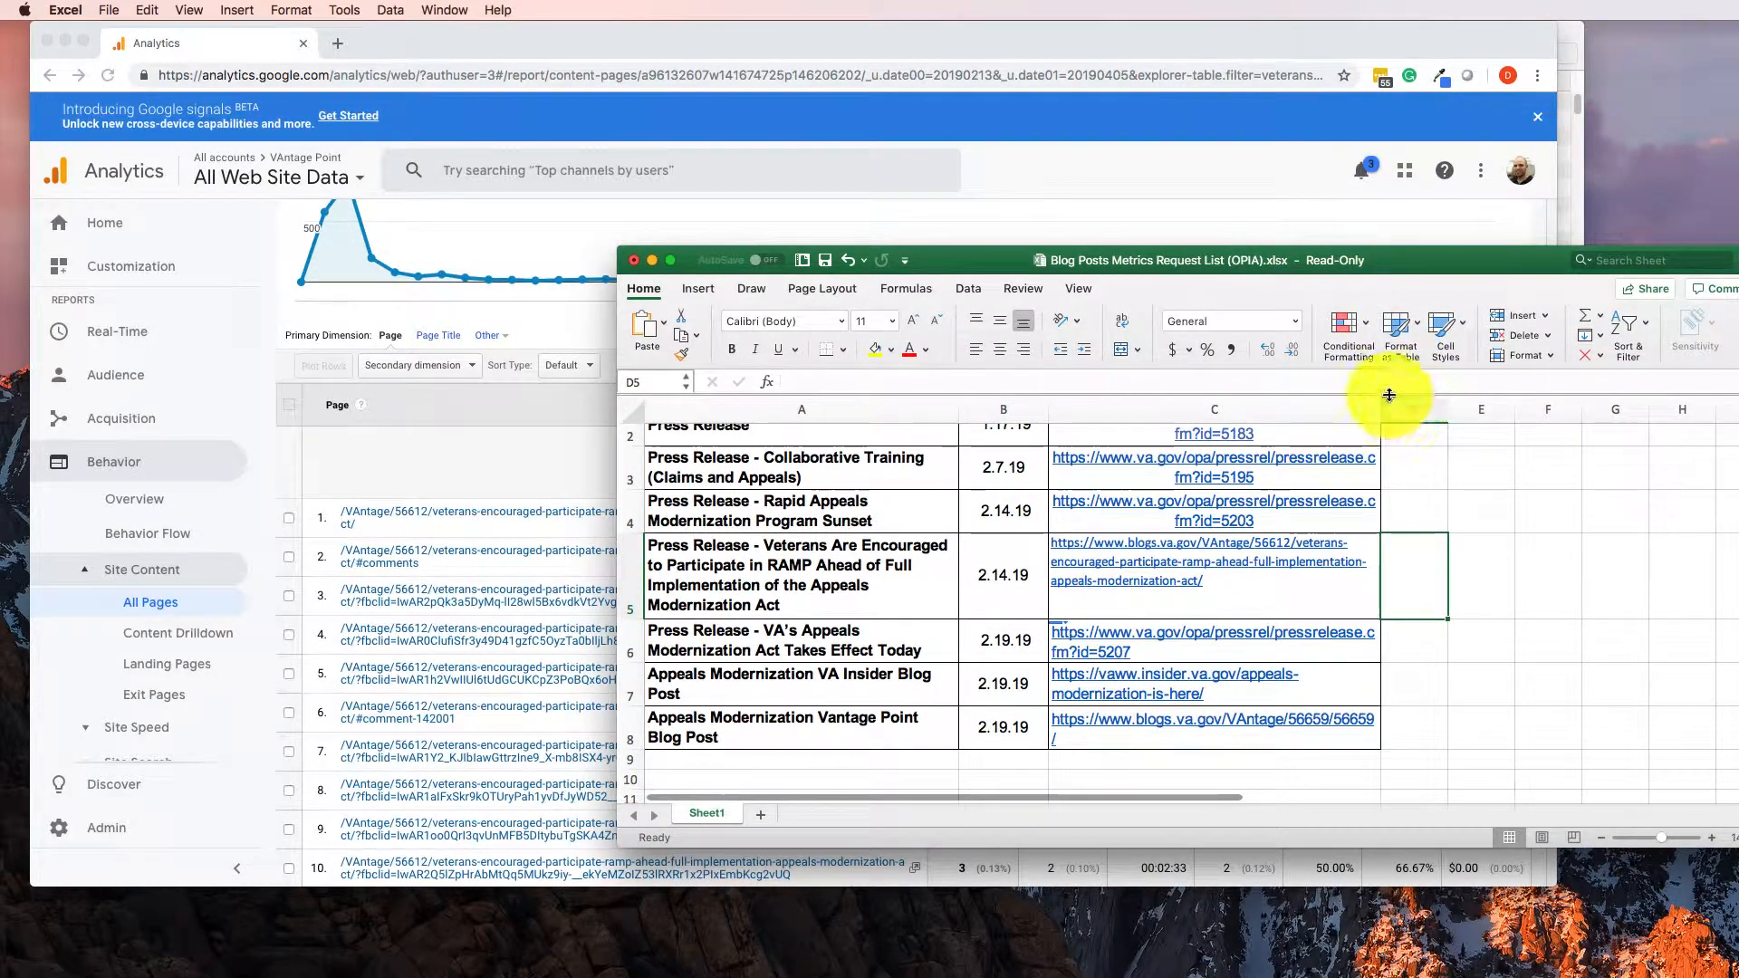
pyautogui.moveTo(1209, 261); pyautogui.dragTo(952, 362)
# - Add a "Pageviews" column header in cell D1, beside Location
pyautogui.click(1140, 532)
pyautogui.scroll(2, 1143, 532)
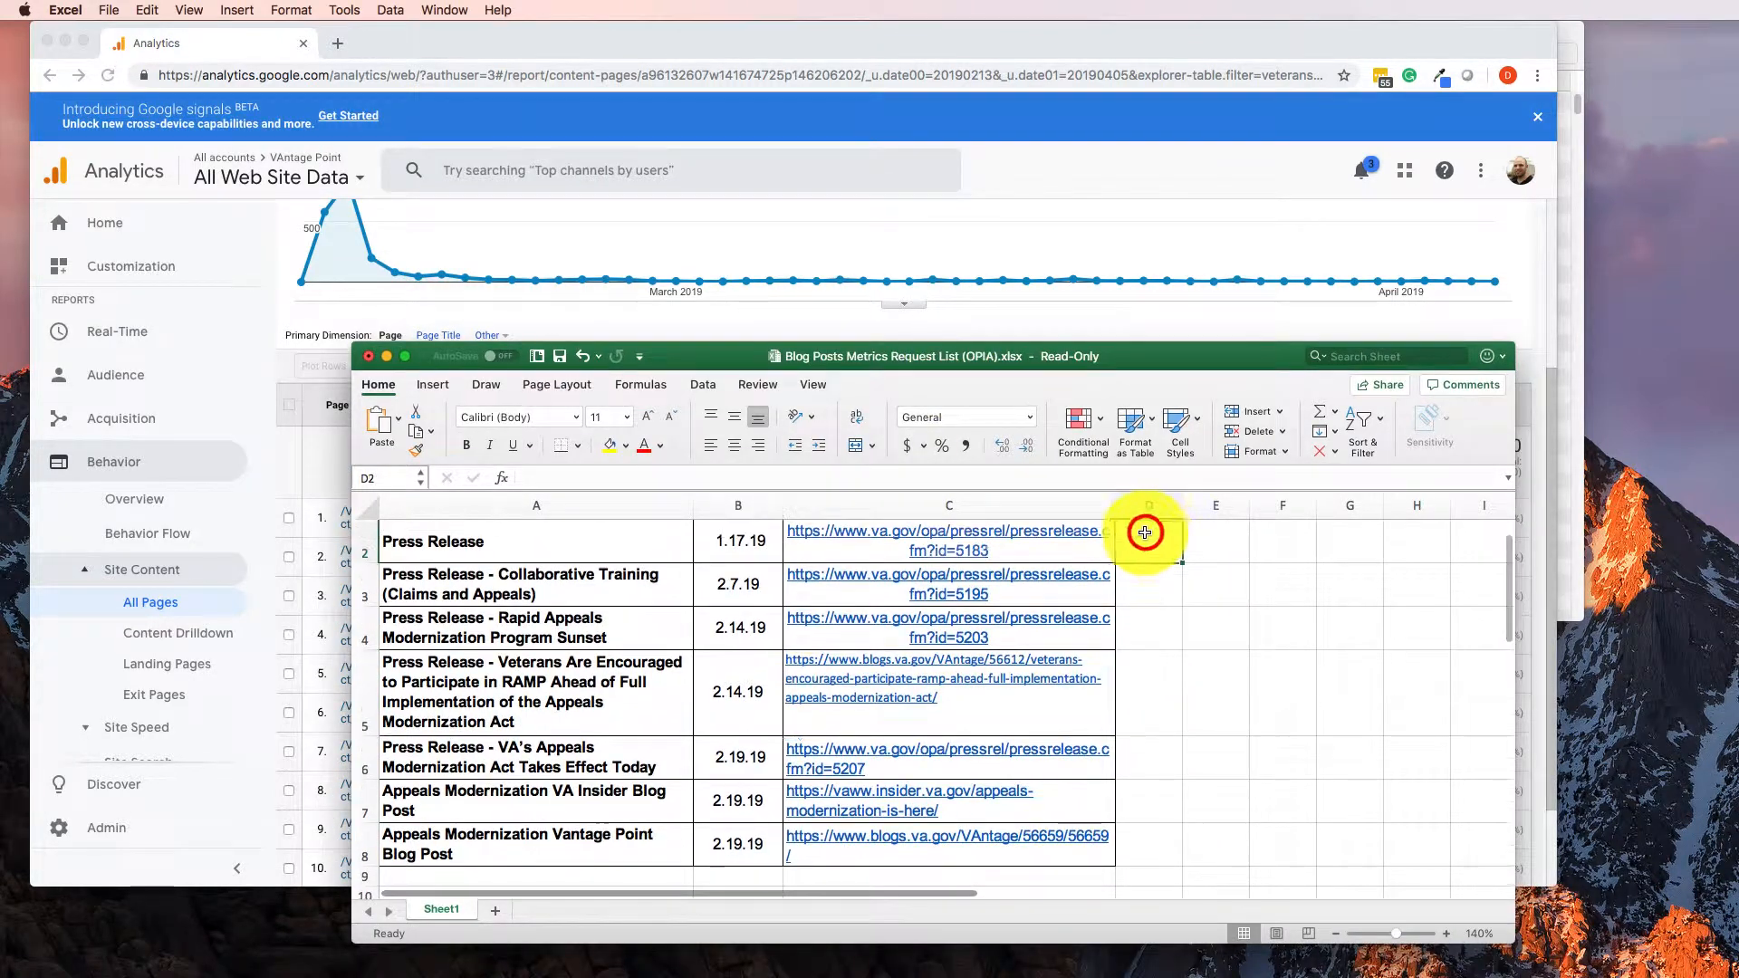
pyautogui.click(1162, 534)
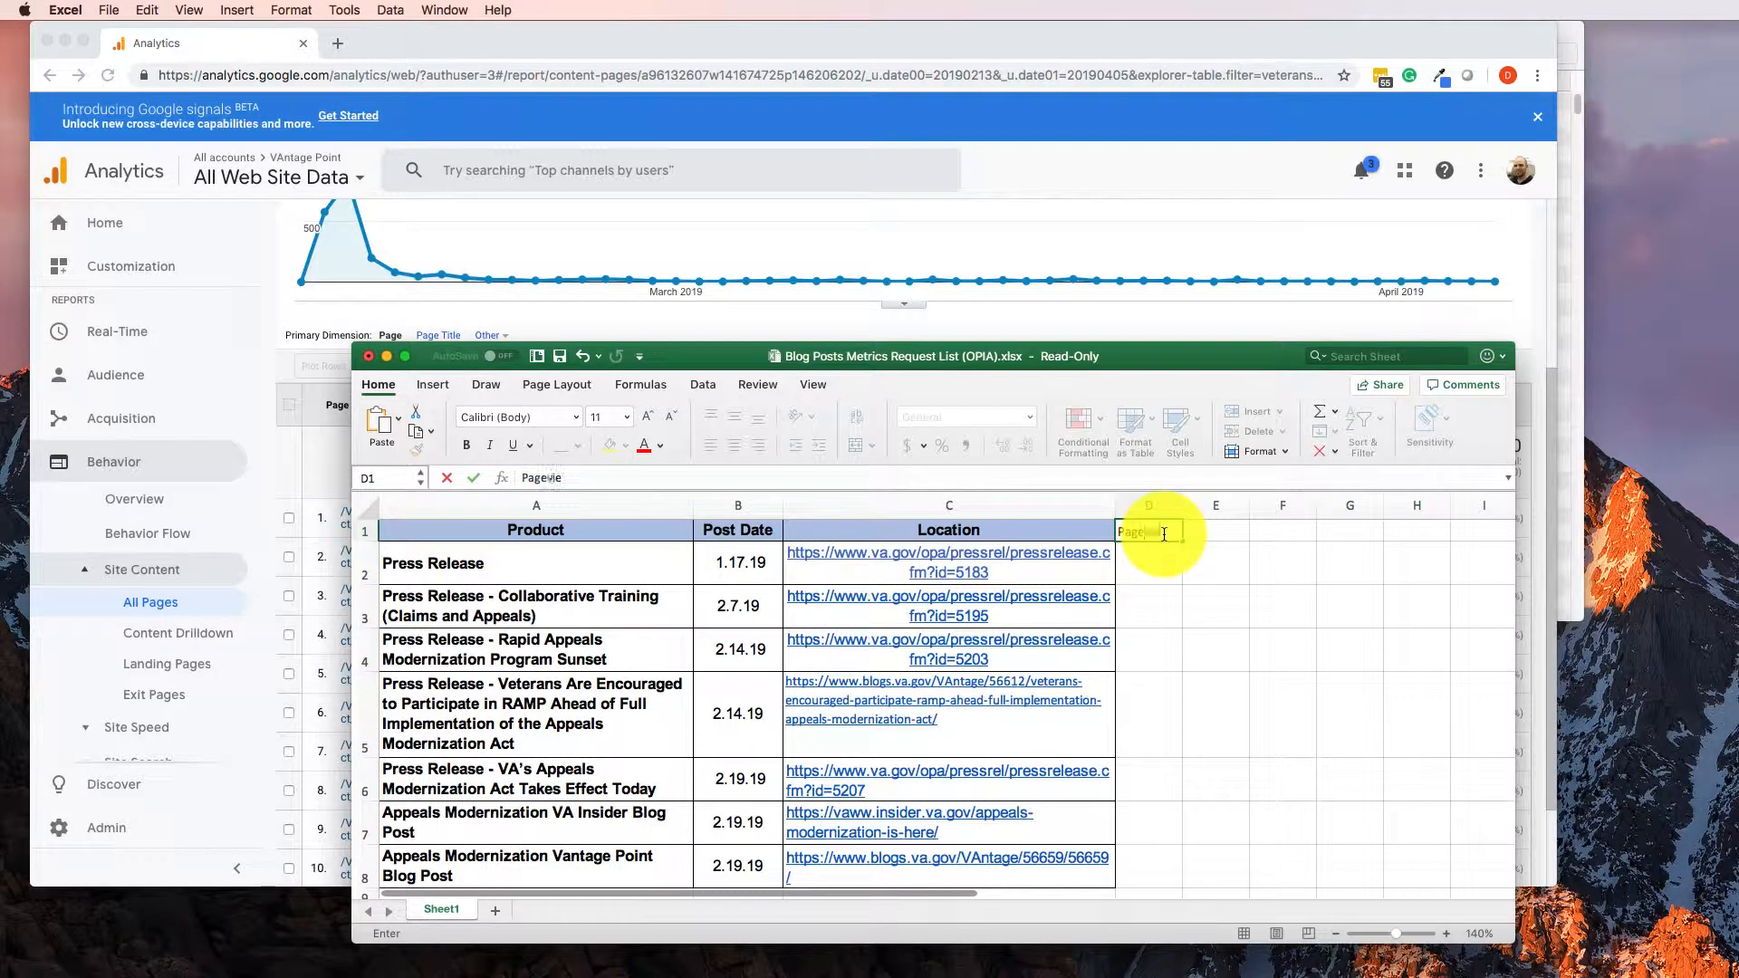
pyautogui.press('Return')
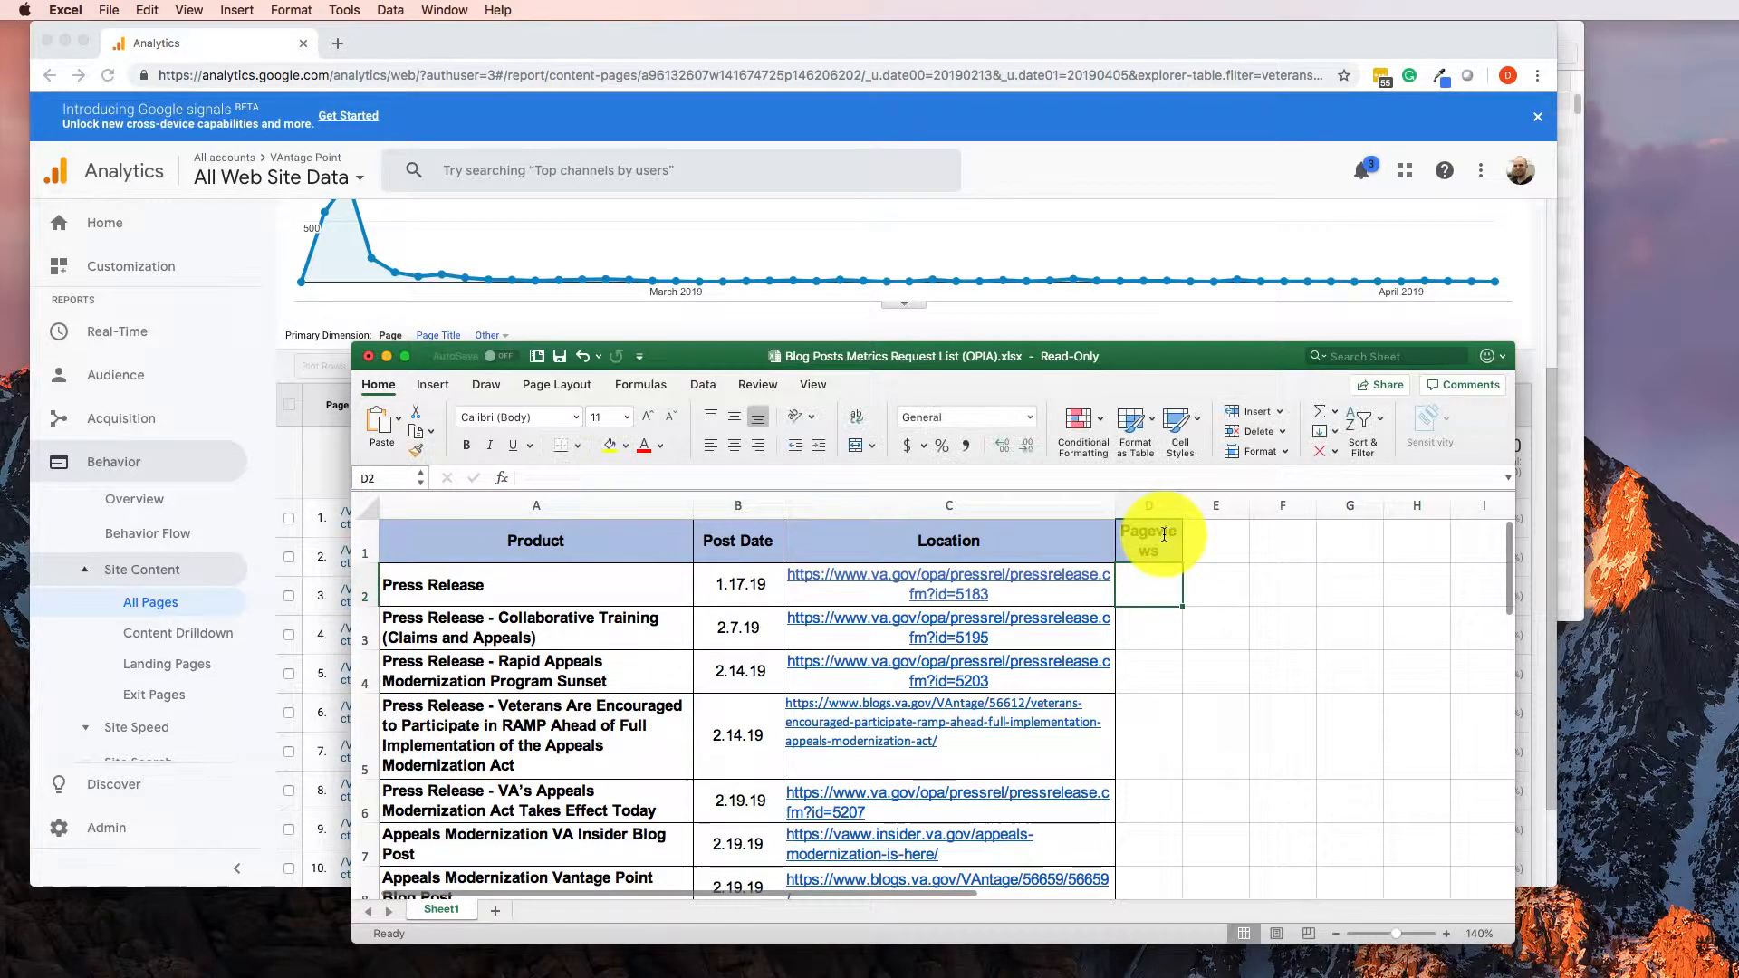
# - Enter 2,299 as the pageviews for the RAMP participation blog post in cell D5
pyautogui.press('Down')
pyautogui.press('Down')
pyautogui.press('Down')
pyautogui.press('Down')
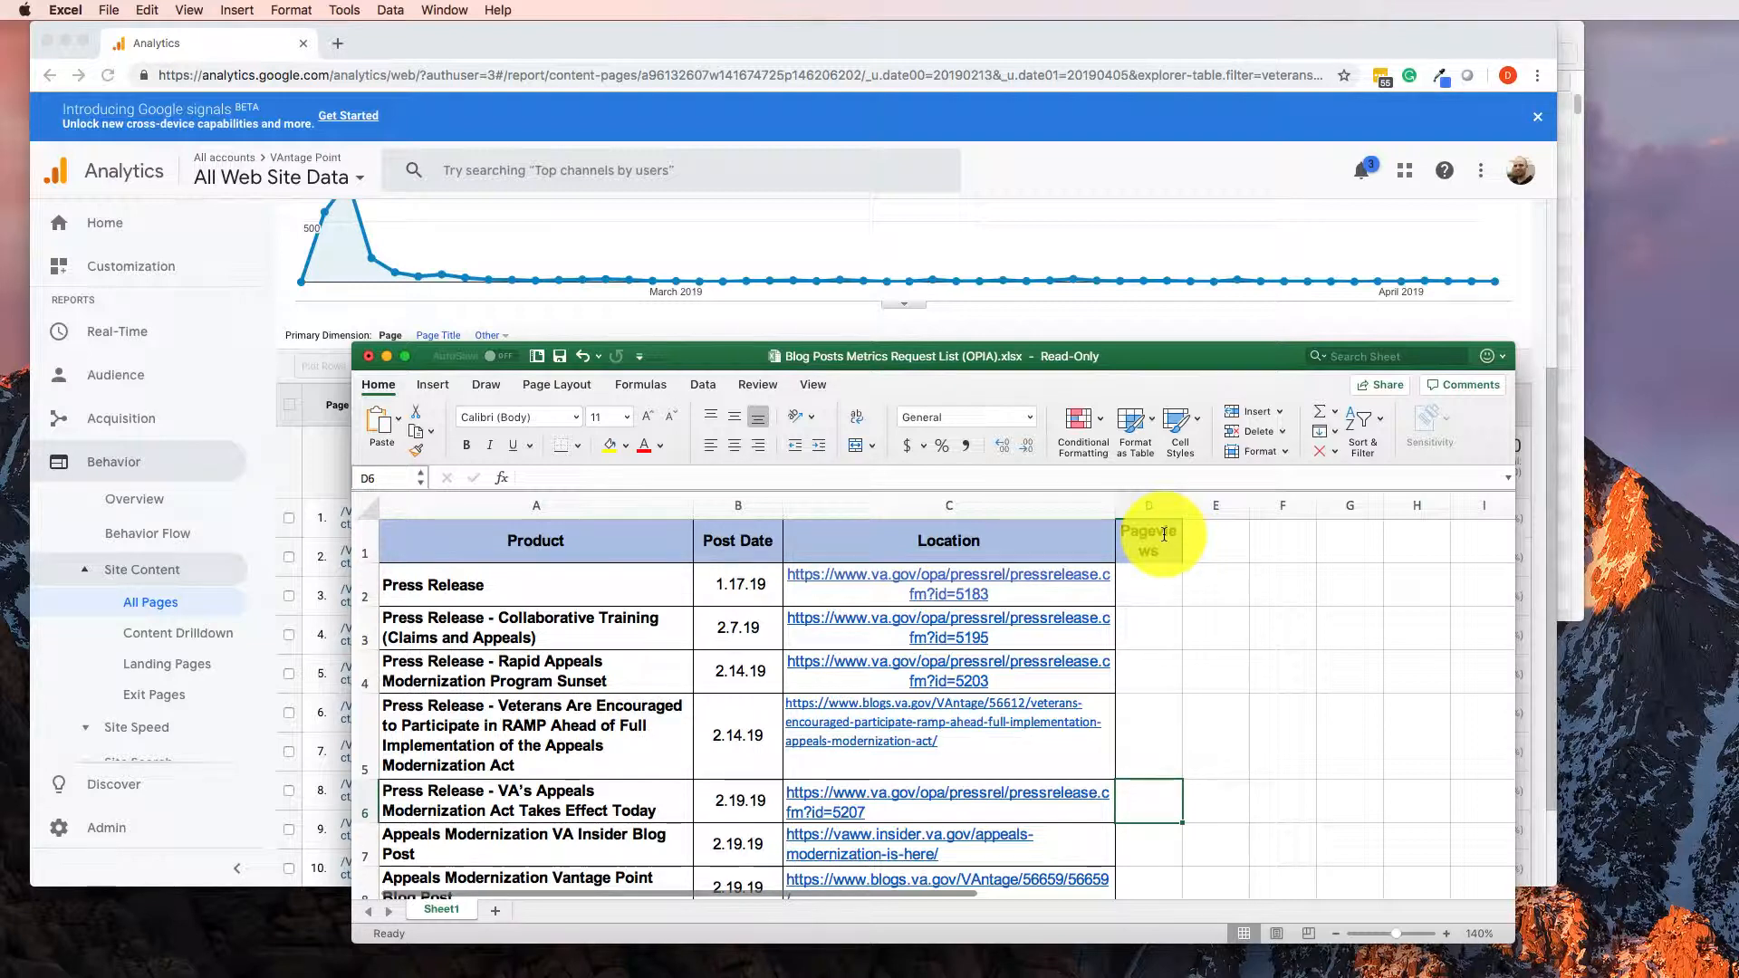
pyautogui.press('Up')
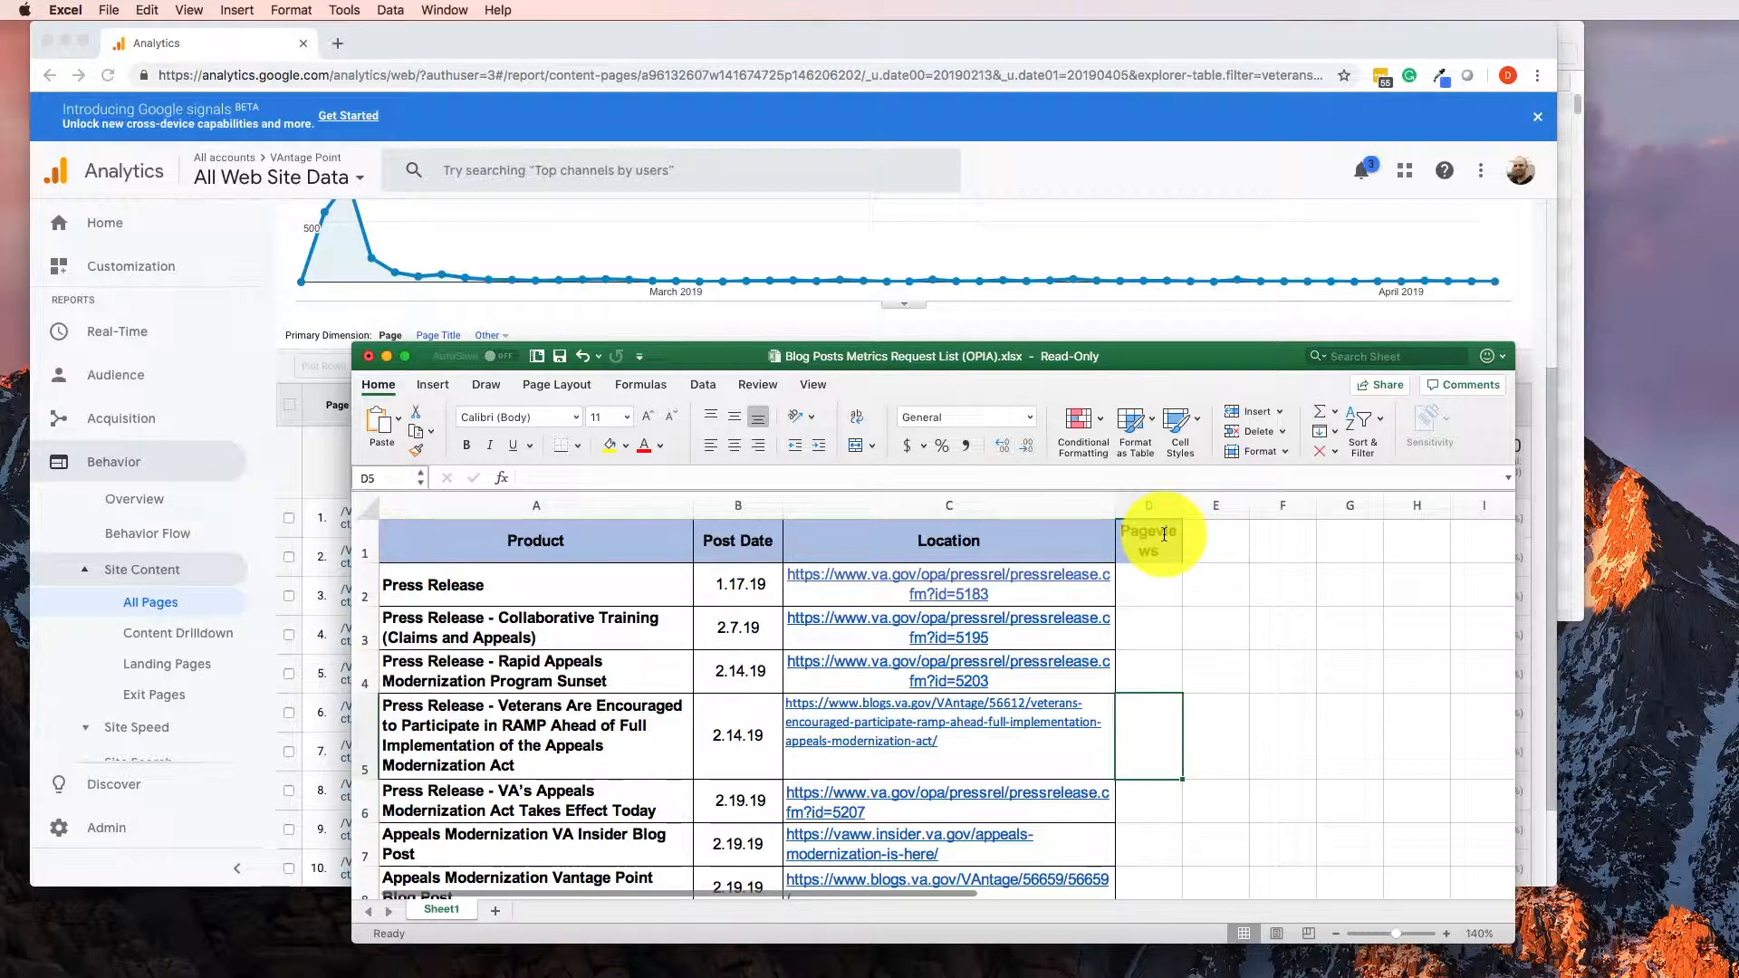
pyautogui.write('2,299')
pyautogui.press('Return')
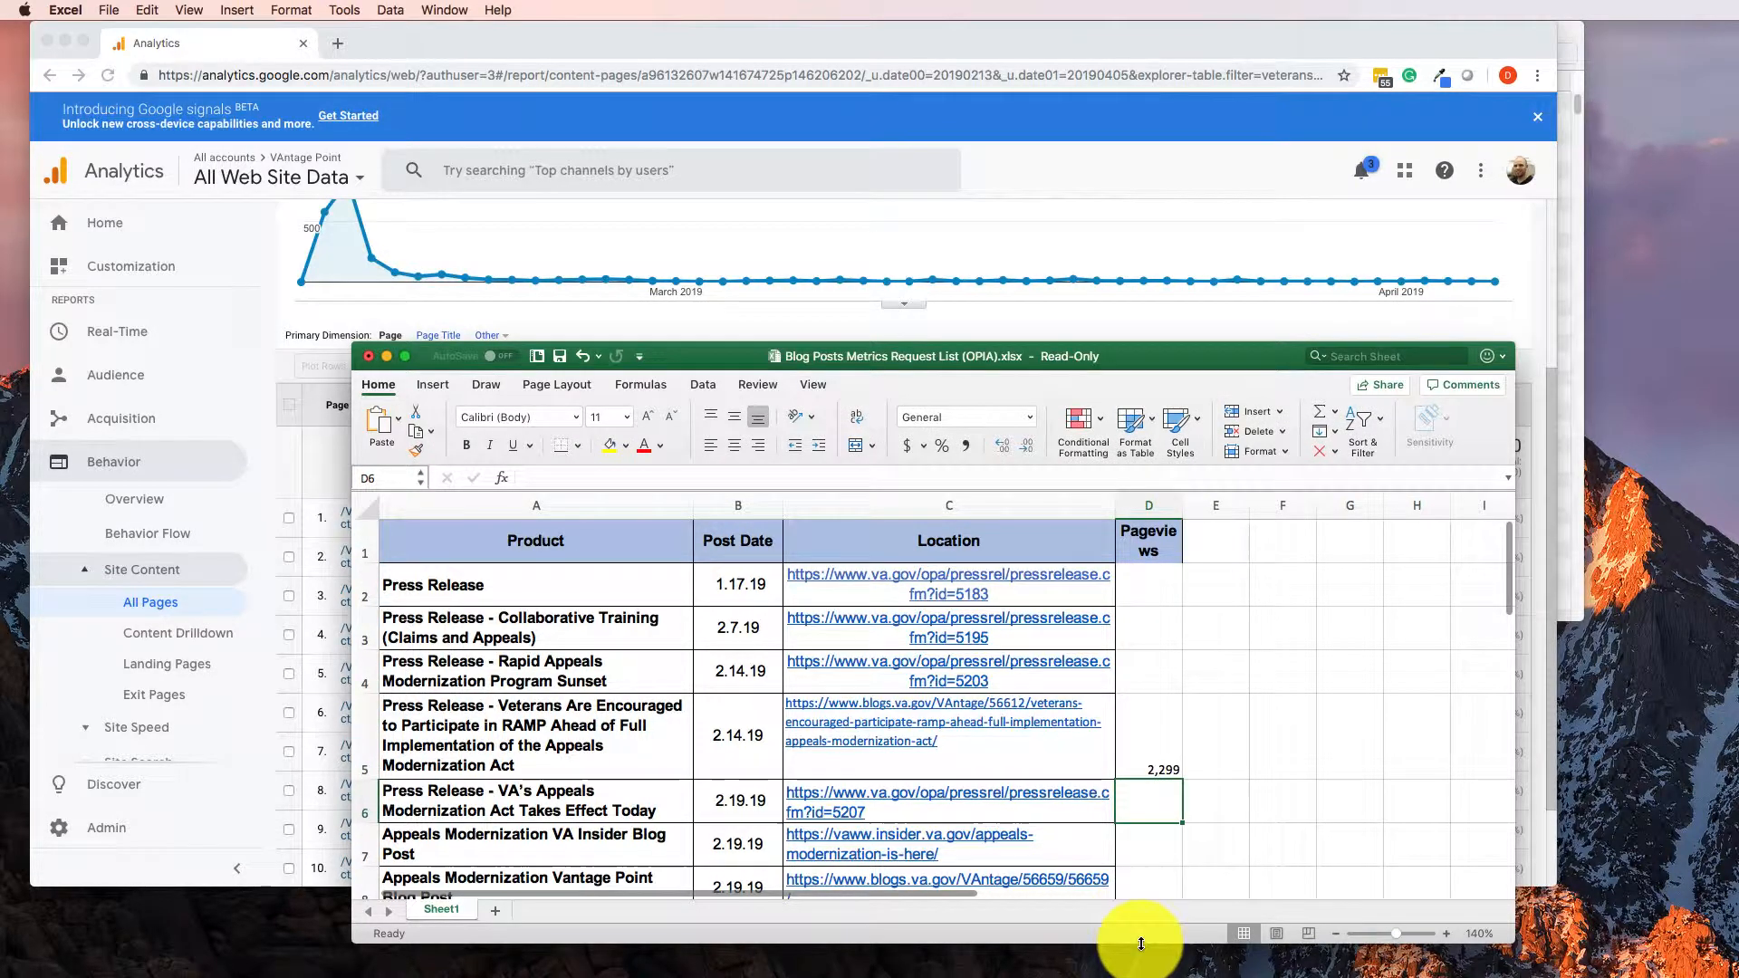
# - Shorten the workbook window to uncover more of the Analytics table, and consult the report's metrics before returning to Excel
pyautogui.moveTo(1142, 944); pyautogui.dragTo(1124, 687)
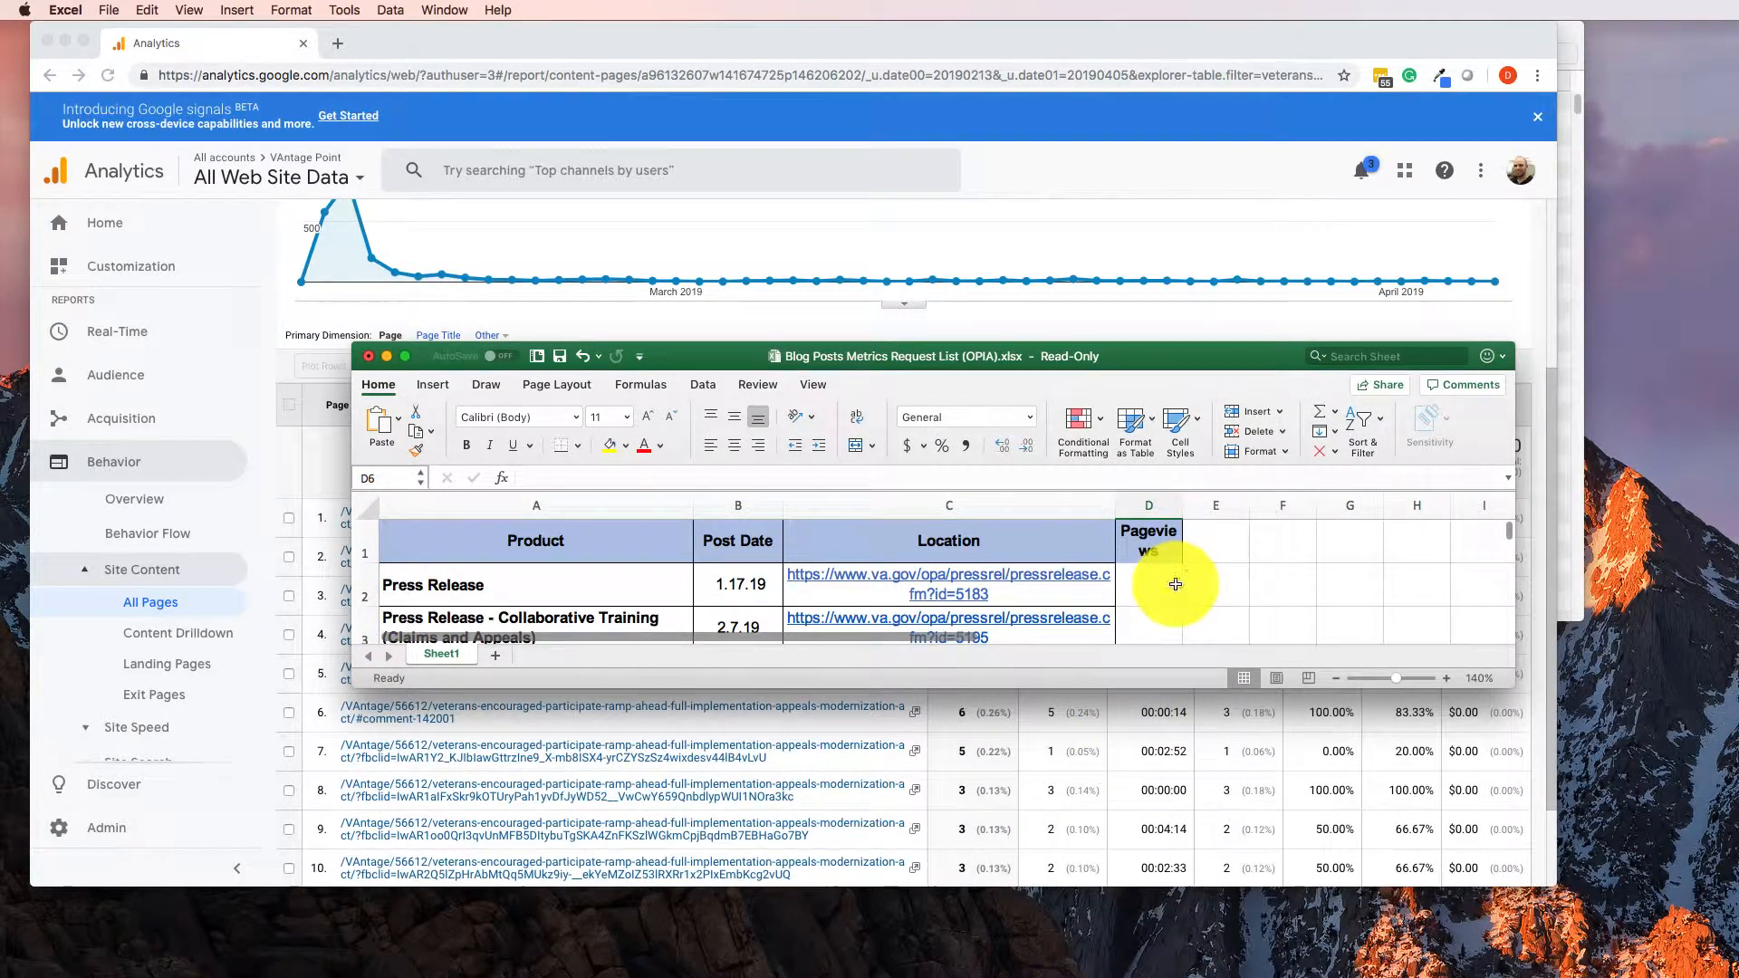
pyautogui.scroll(-5, 1176, 584)
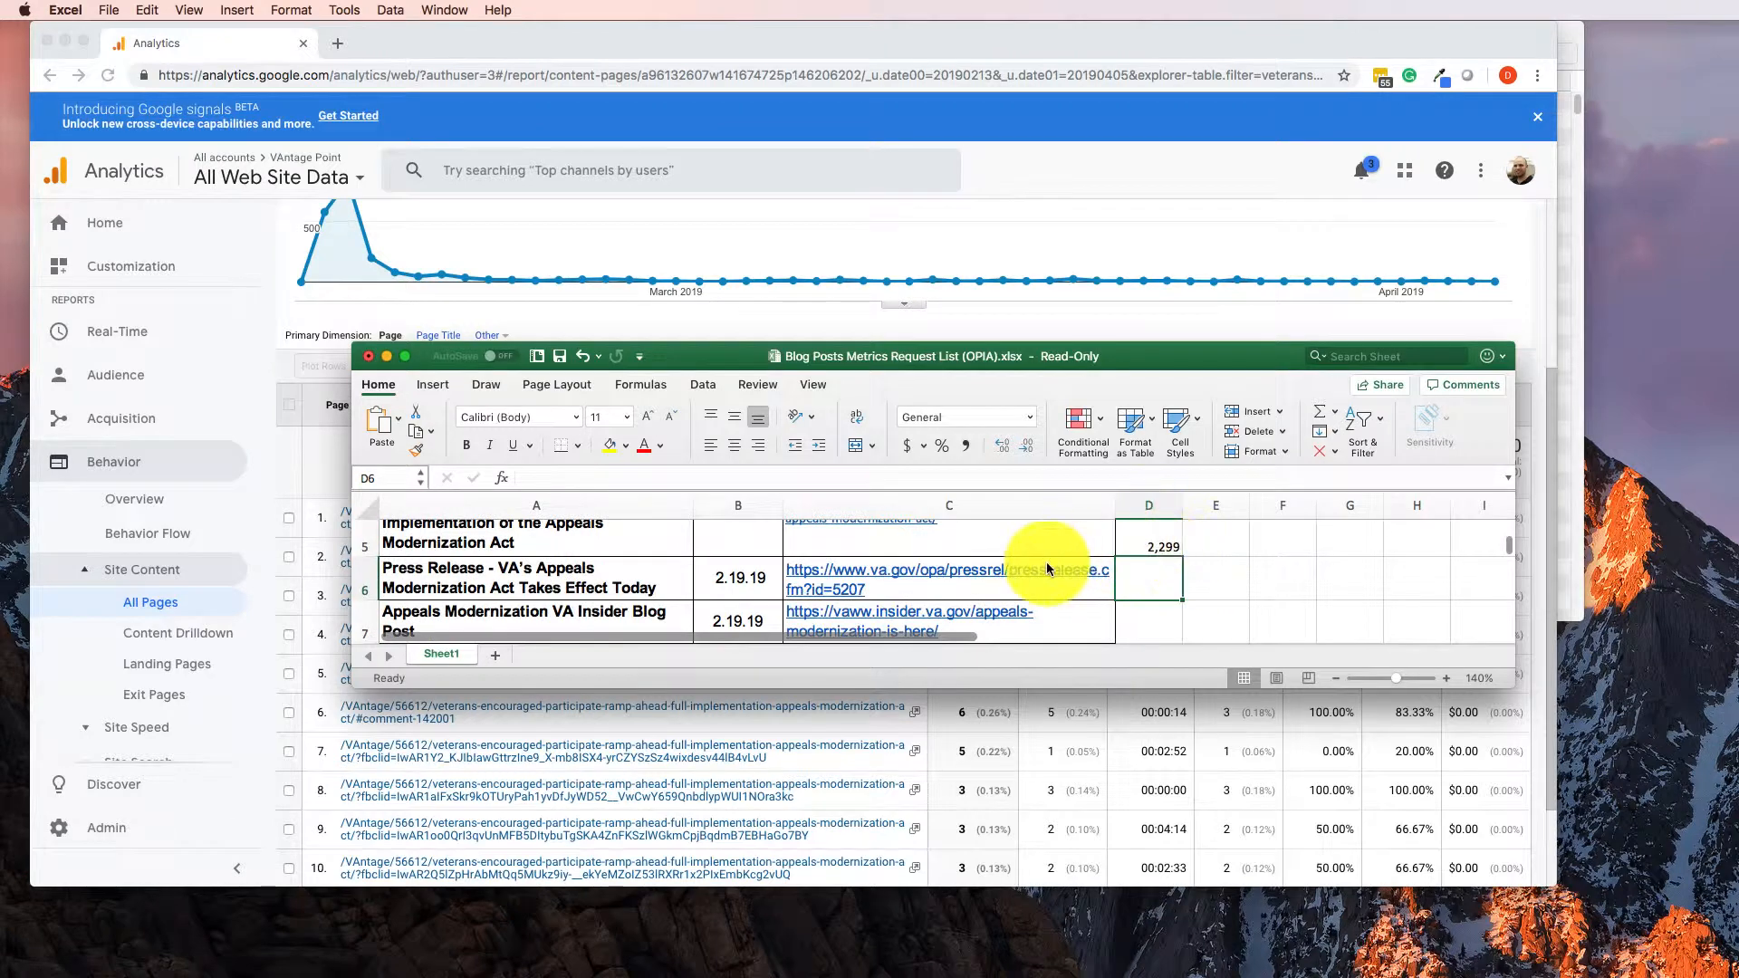
pyautogui.scroll(5, 1015, 566)
pyautogui.click(348, 532)
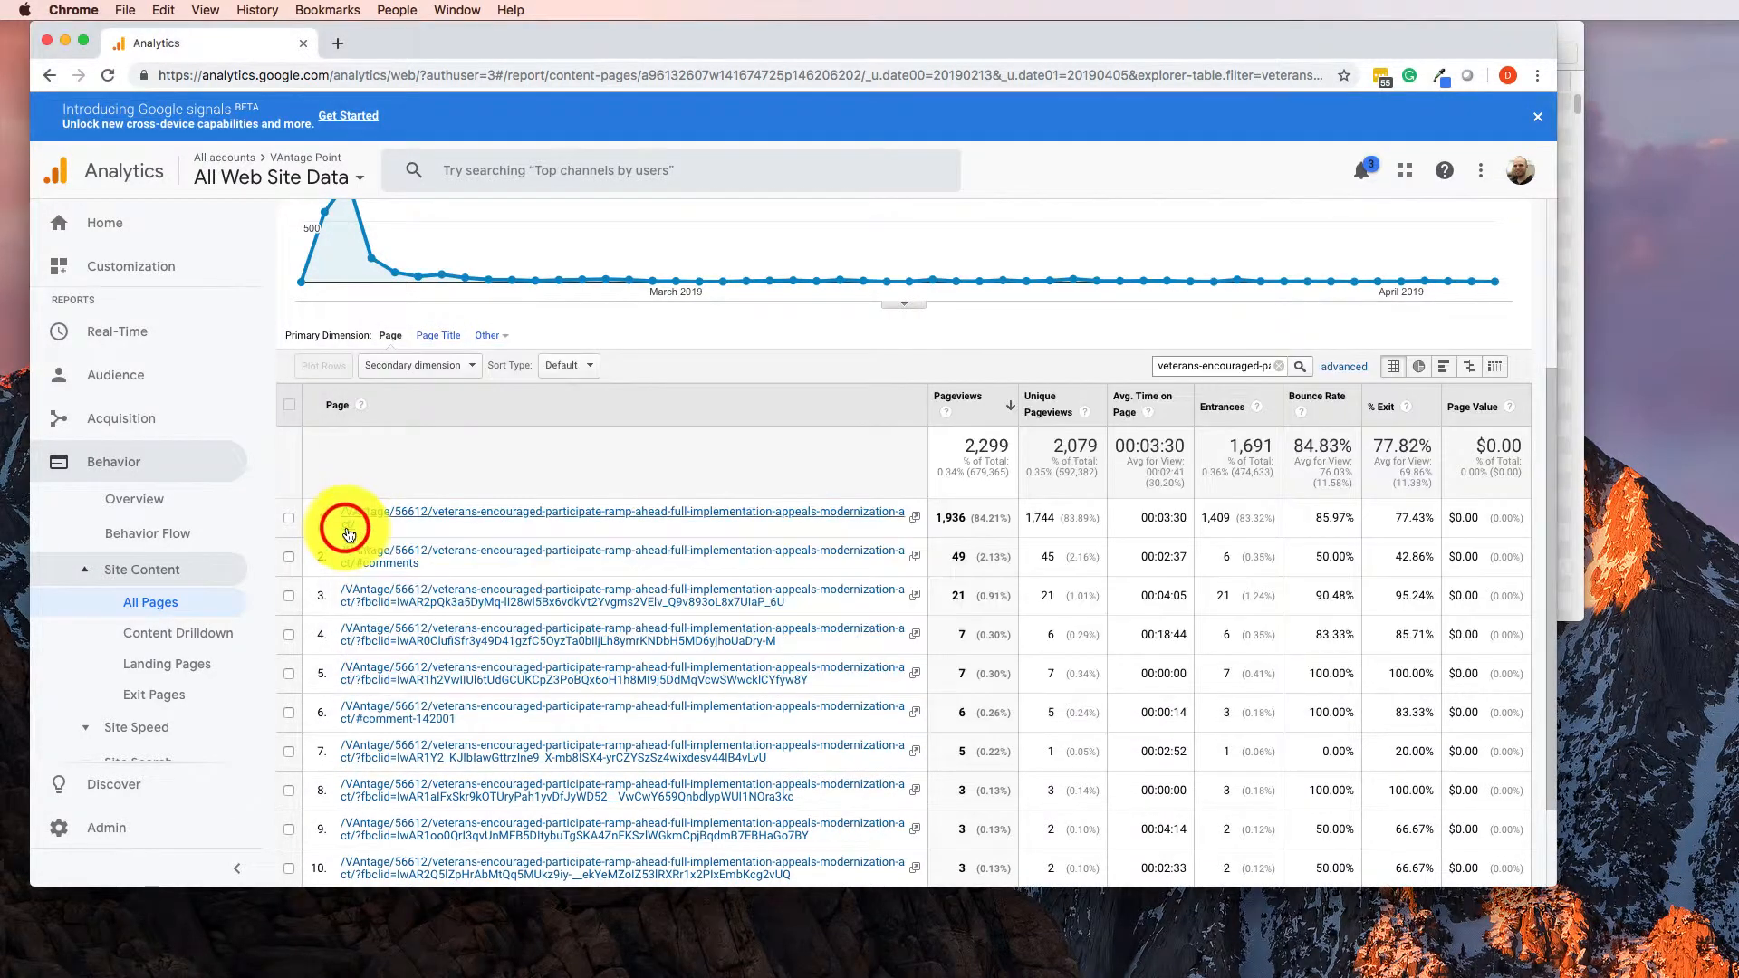
pyautogui.press('super+Tab')
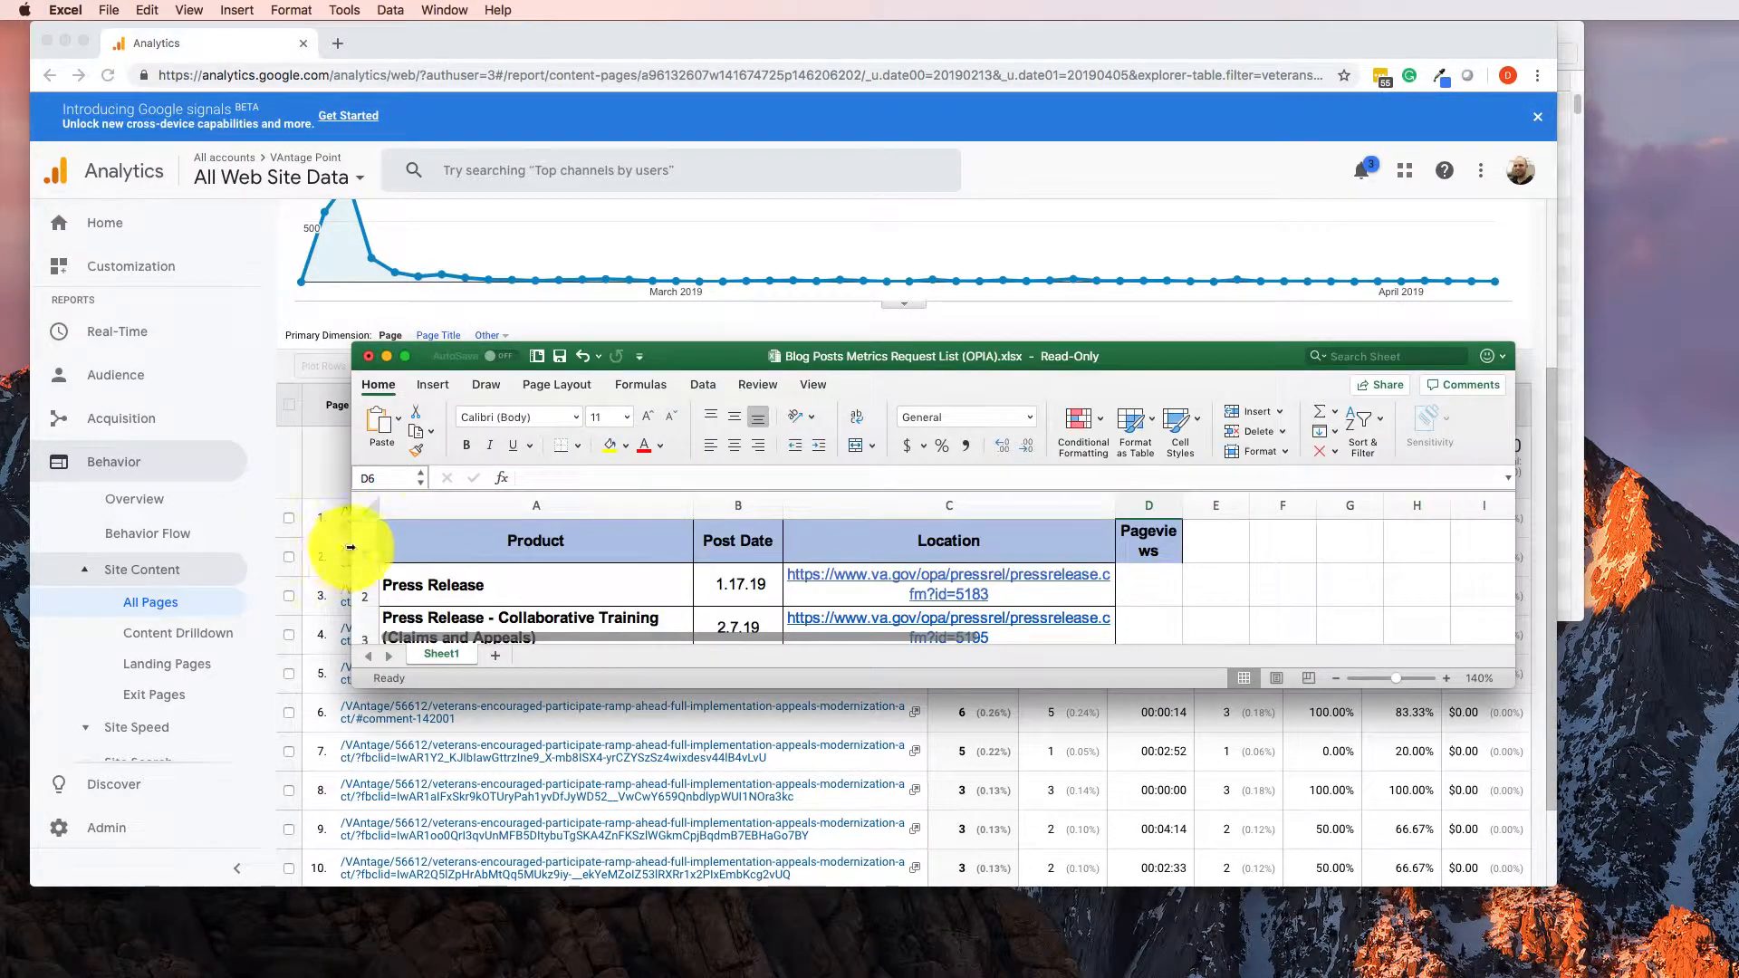
# - Freeze the worksheet's header row so it stays in view while scrolling
pyautogui.click(362, 543)
pyautogui.rightClick(362, 544)
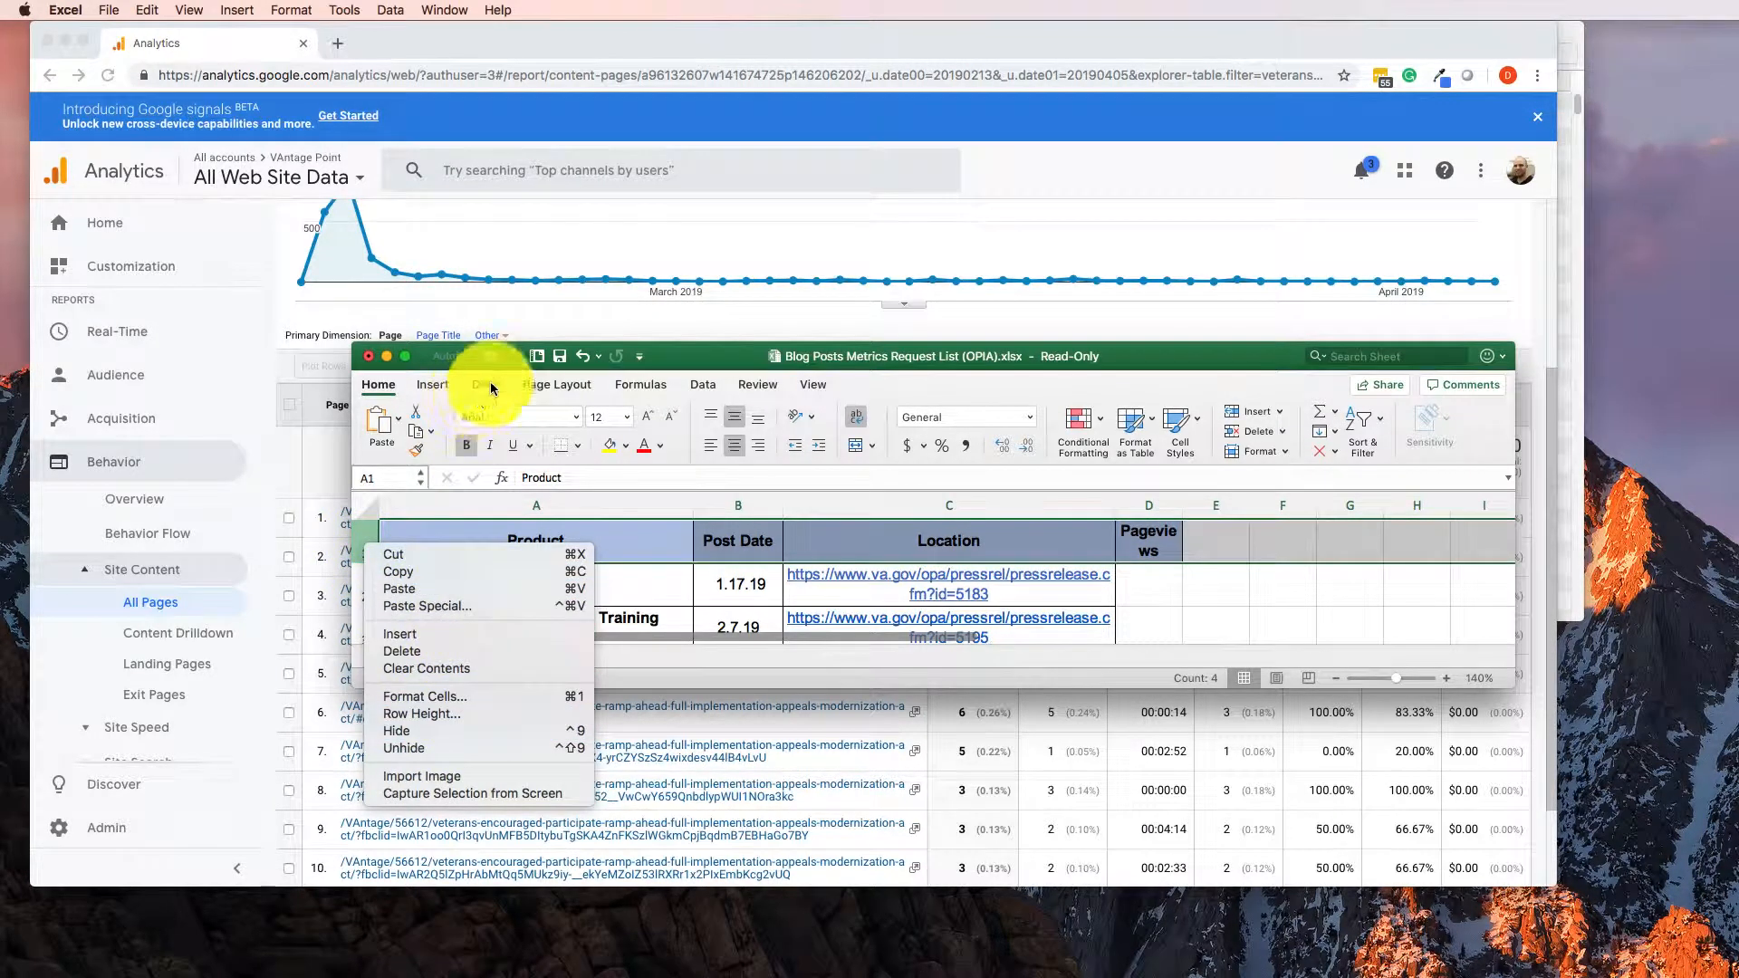
pyautogui.click(580, 374)
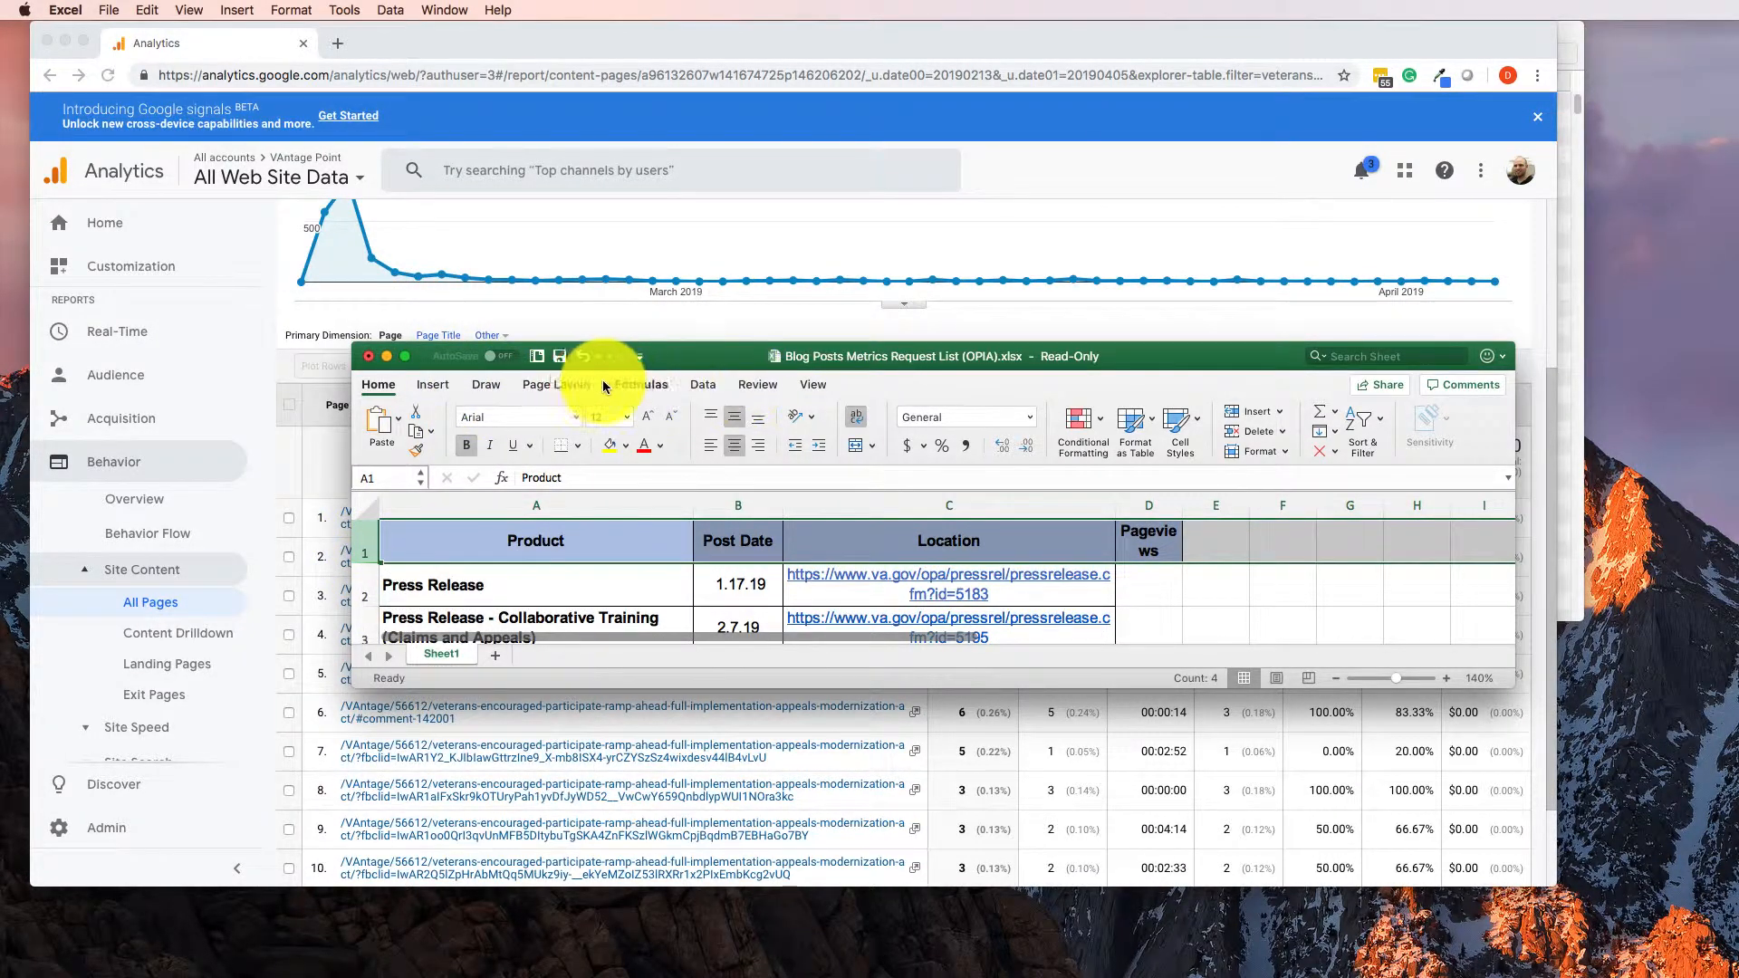
pyautogui.click(559, 384)
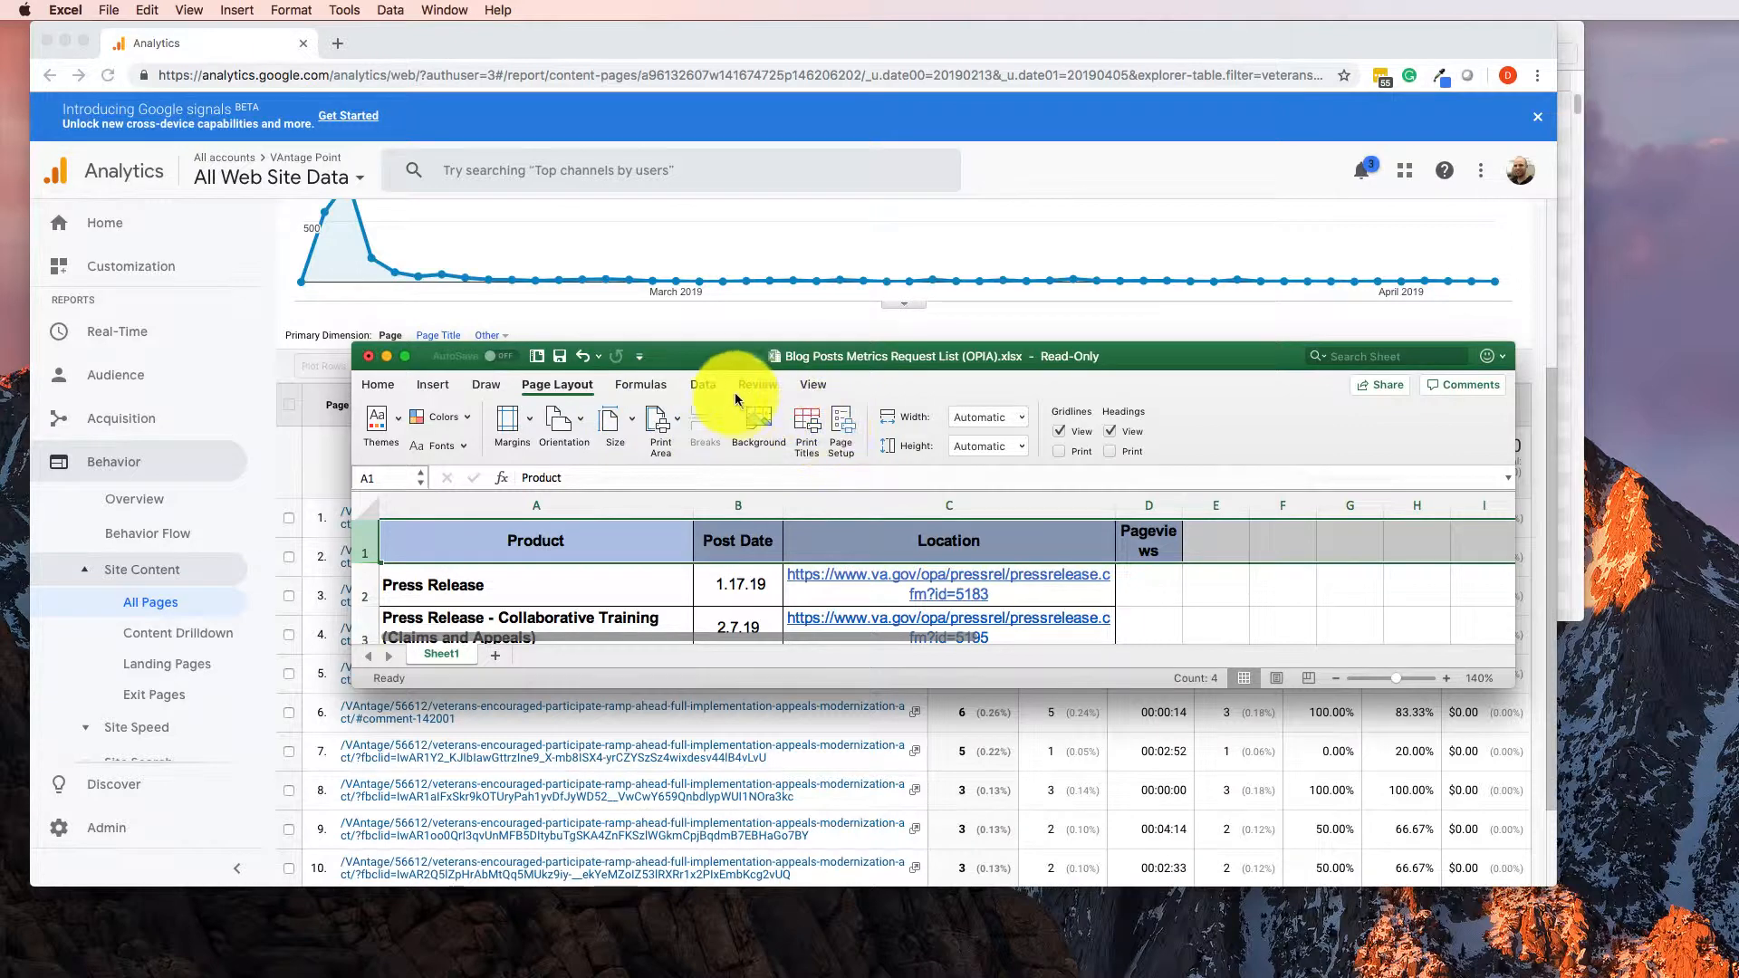
pyautogui.click(813, 384)
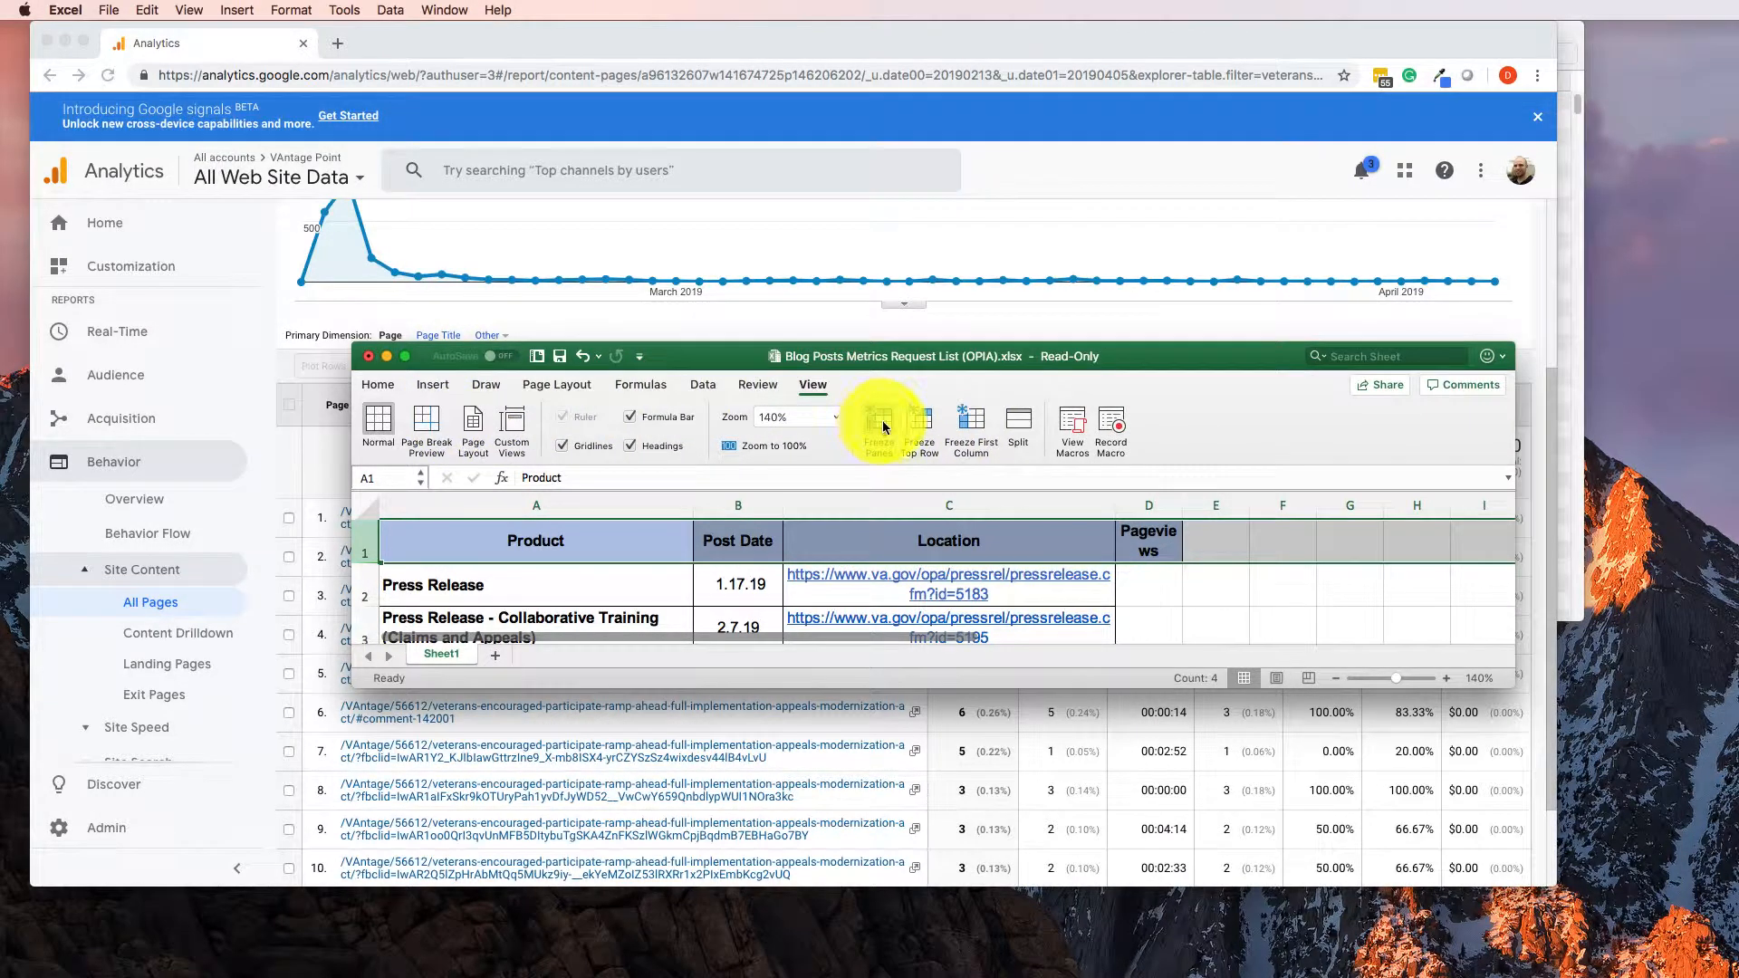
pyautogui.click(913, 428)
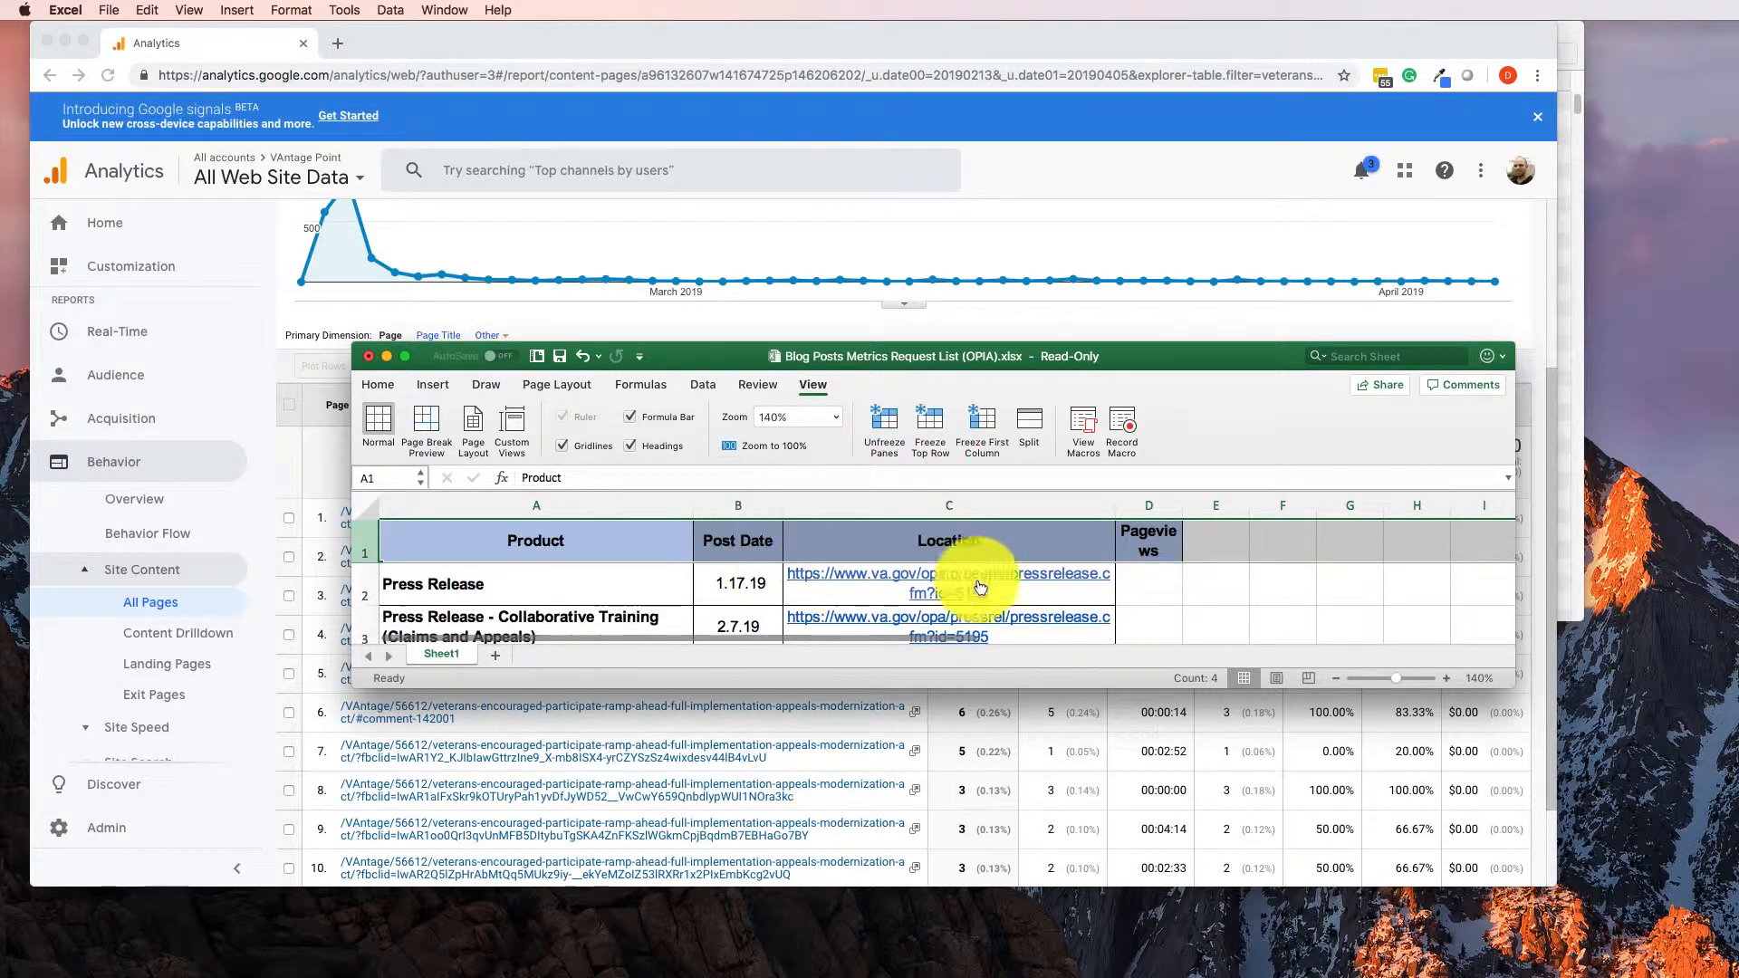
# - Bring the RAMP participation post's row into view and move the workbook window above the Analytics metric totals
pyautogui.scroll(-4, 1117, 578)
pyautogui.click(1174, 595)
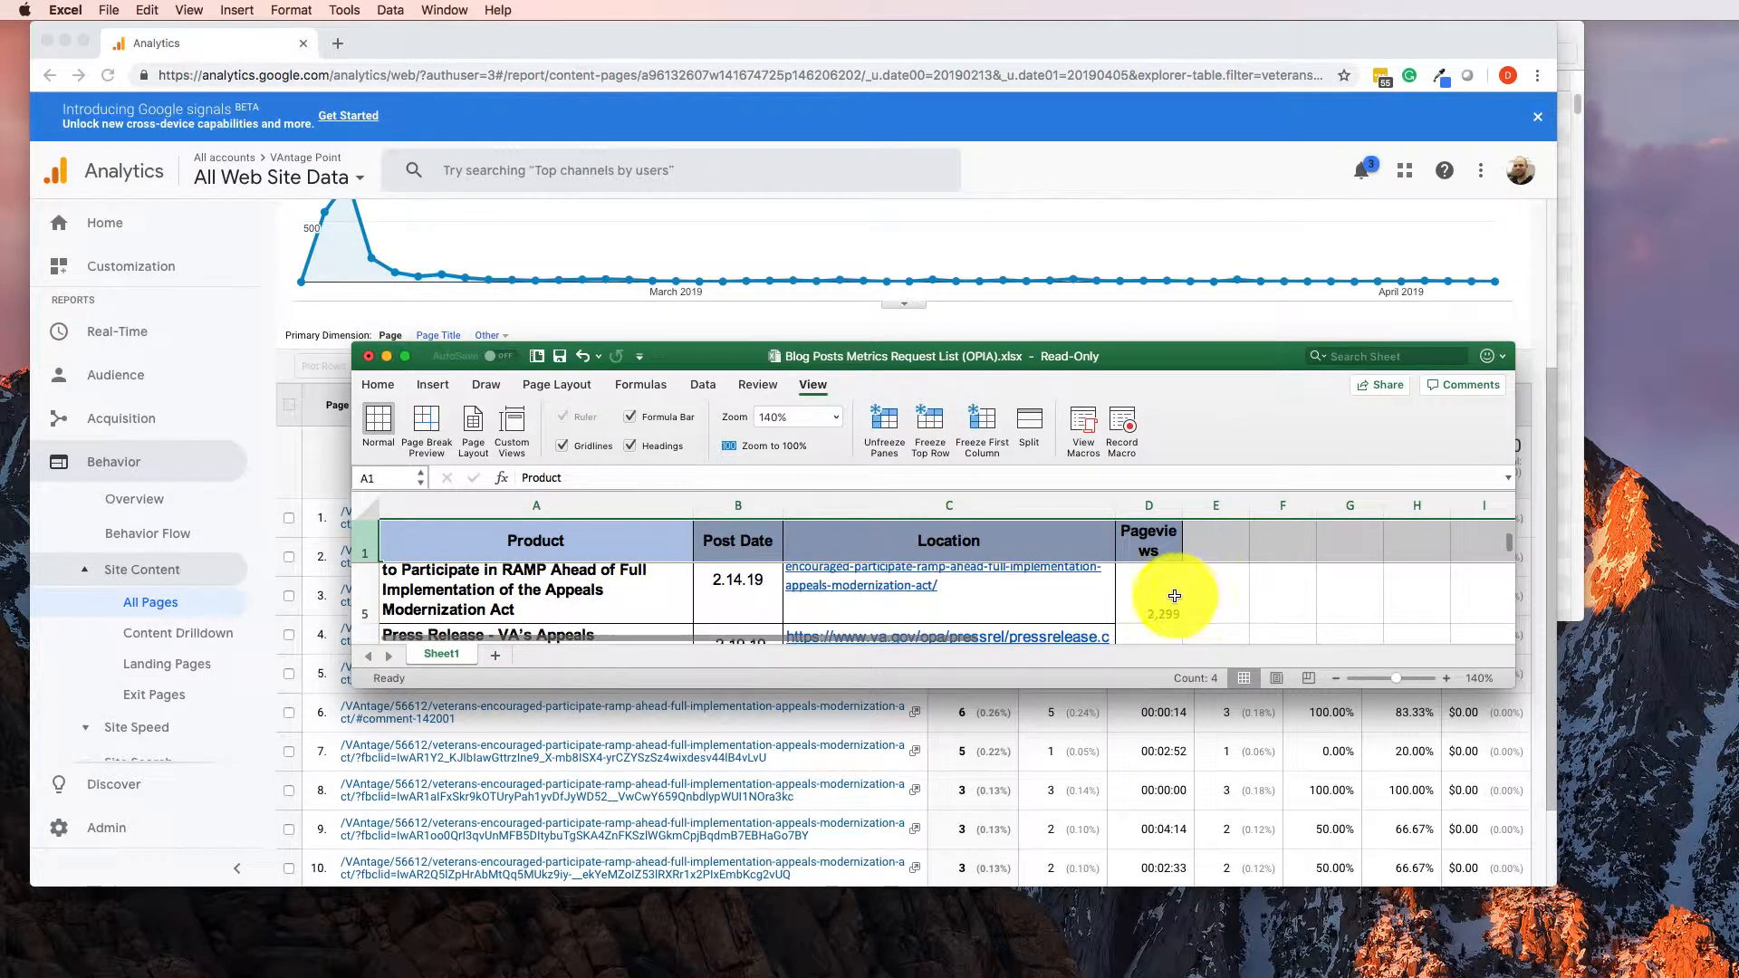
pyautogui.moveTo(1192, 357); pyautogui.dragTo(1120, 49)
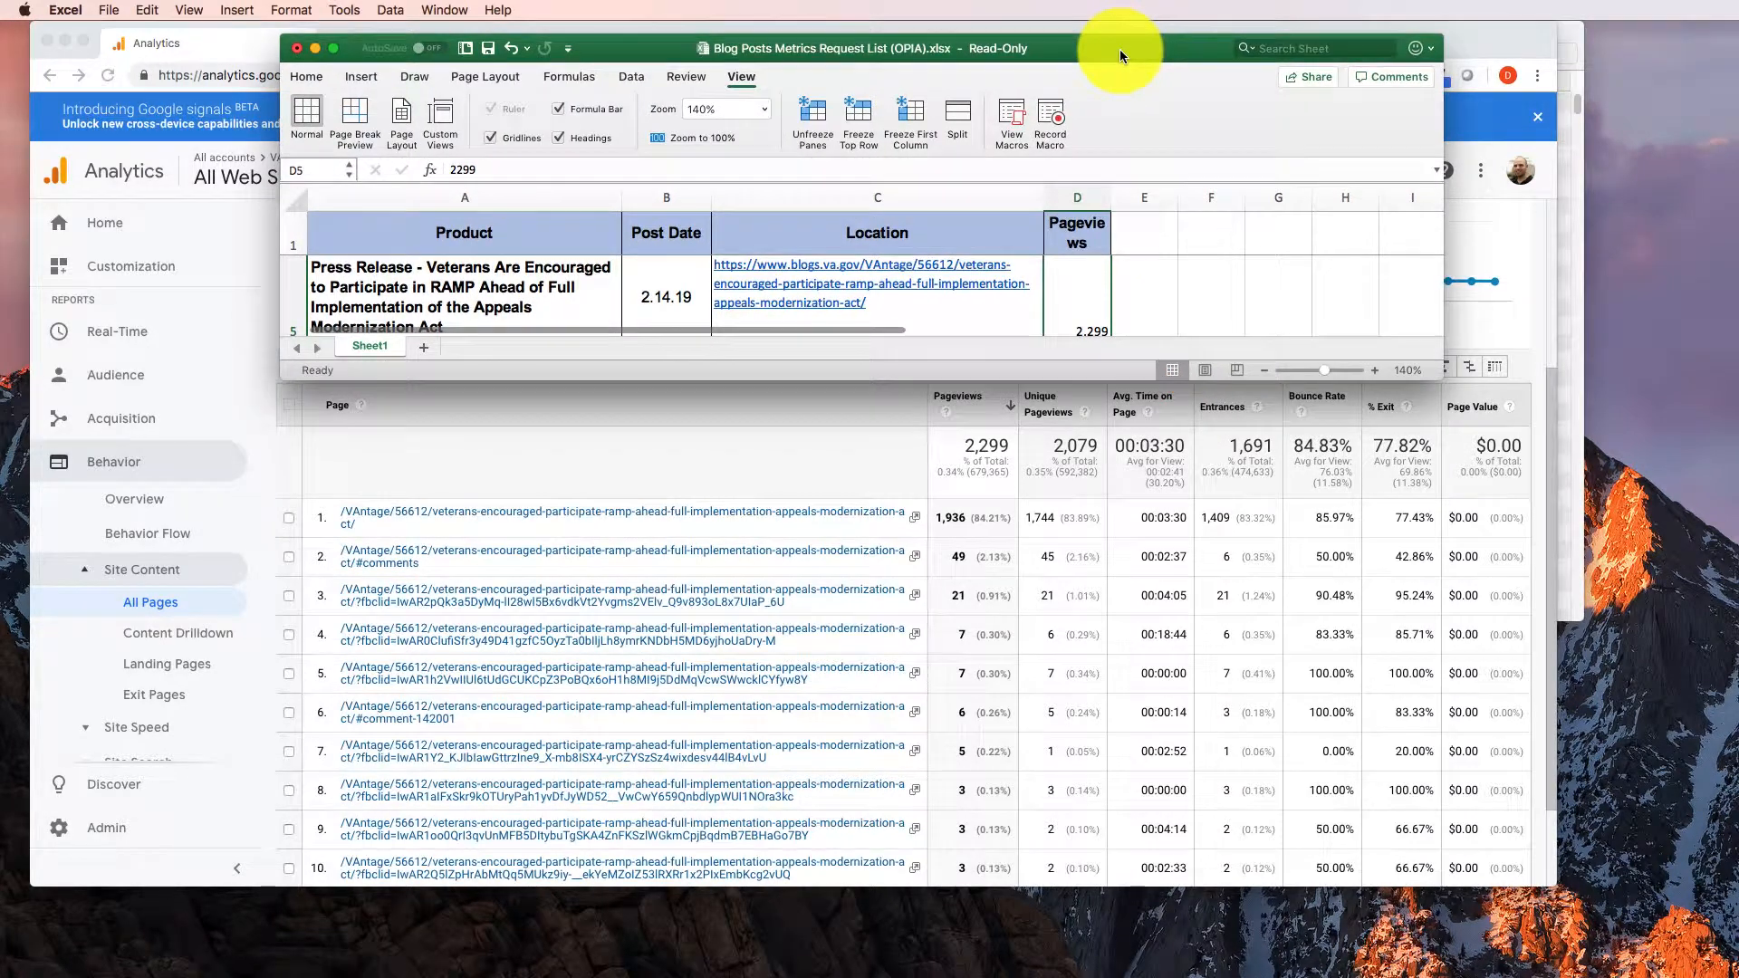
# - Add an "Avg. Time on Page" column header in cell E1, beside Pageviews
pyautogui.click(1136, 244)
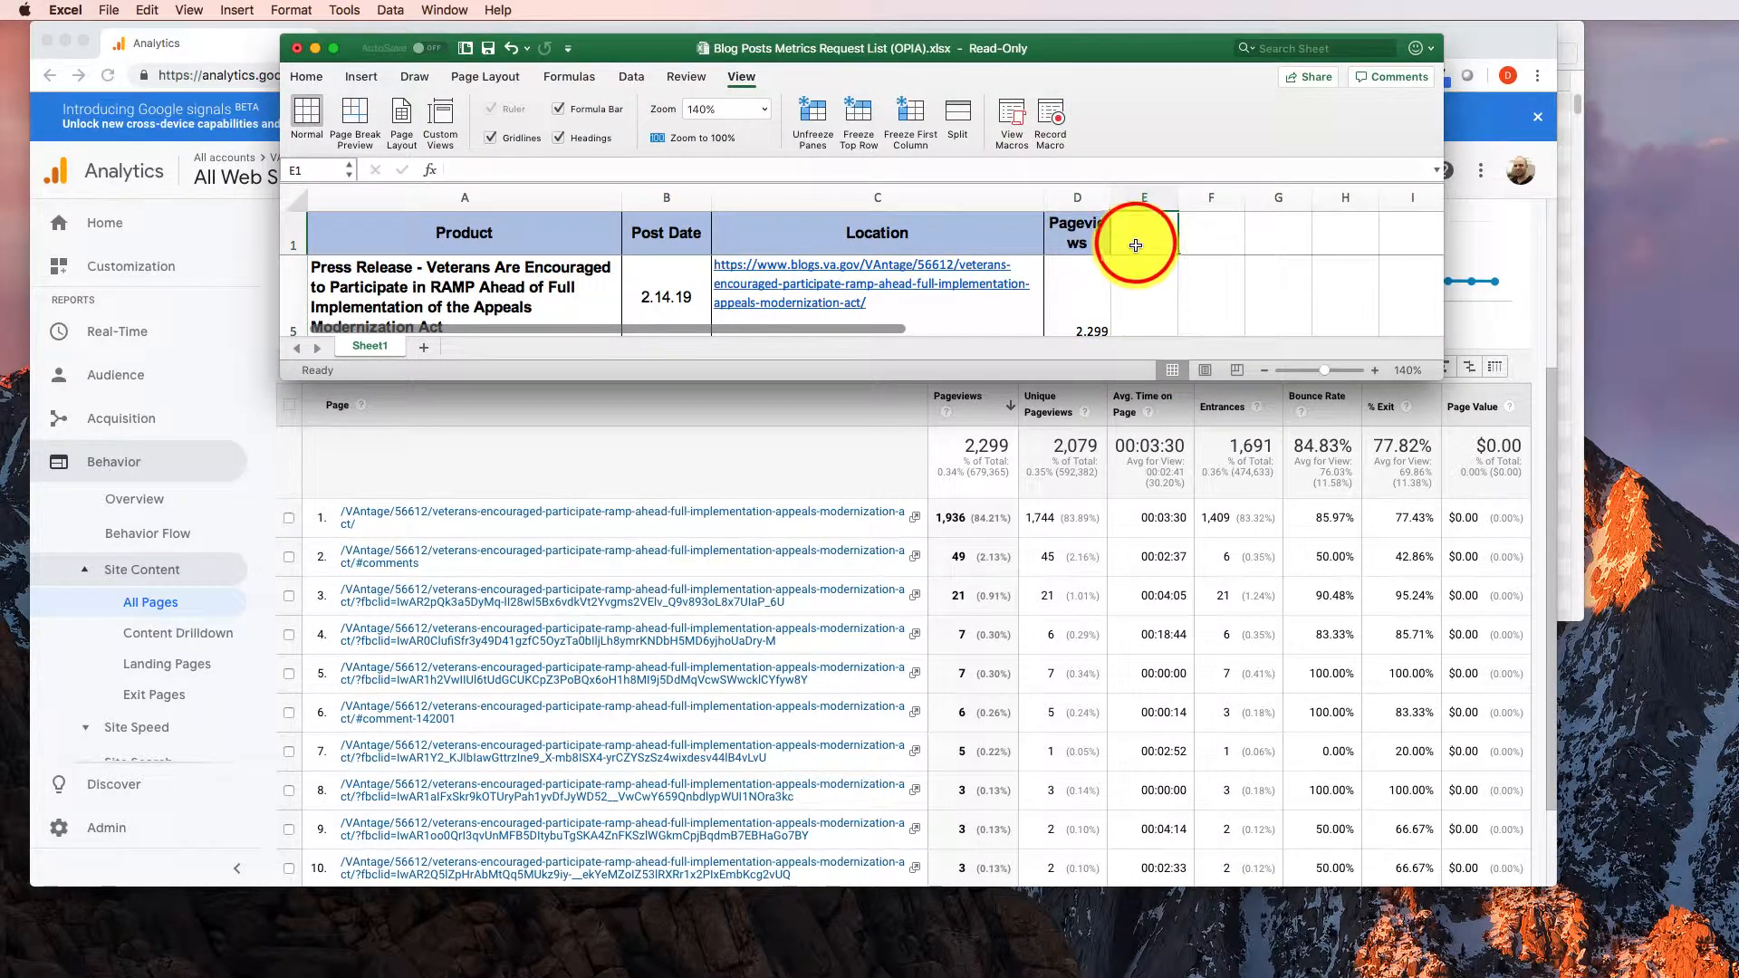
pyautogui.press('BackSpace')
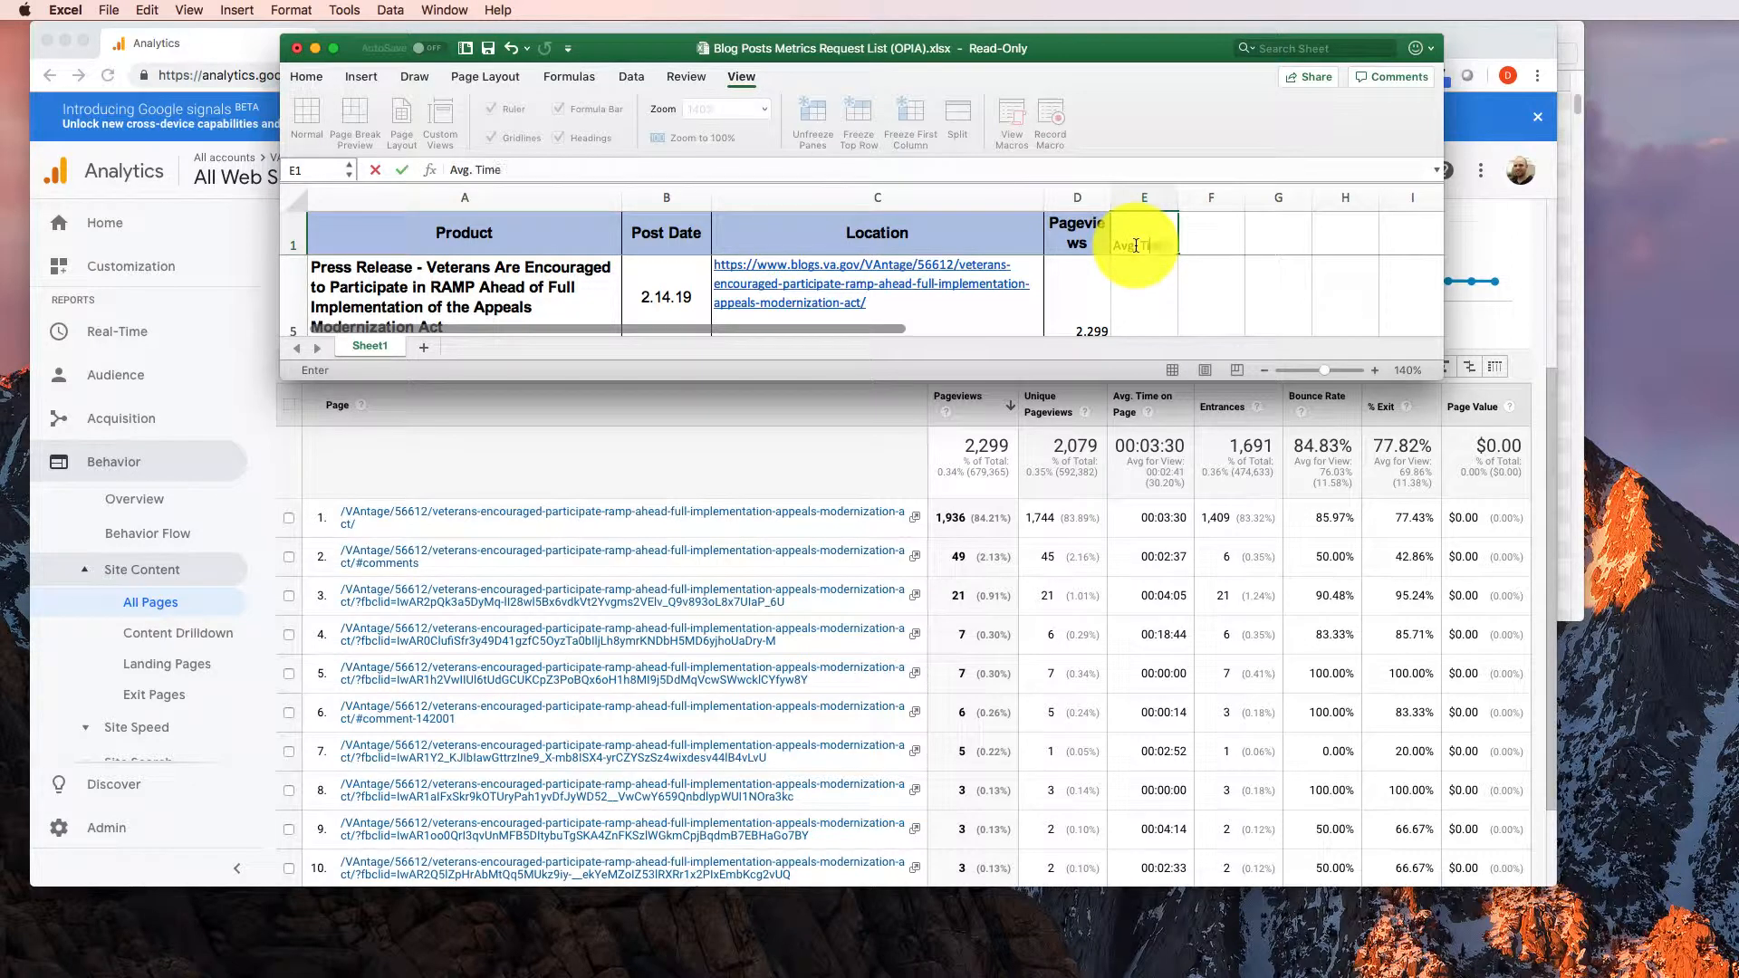
pyautogui.write('Avg. Time on Page')
pyautogui.press('Return')
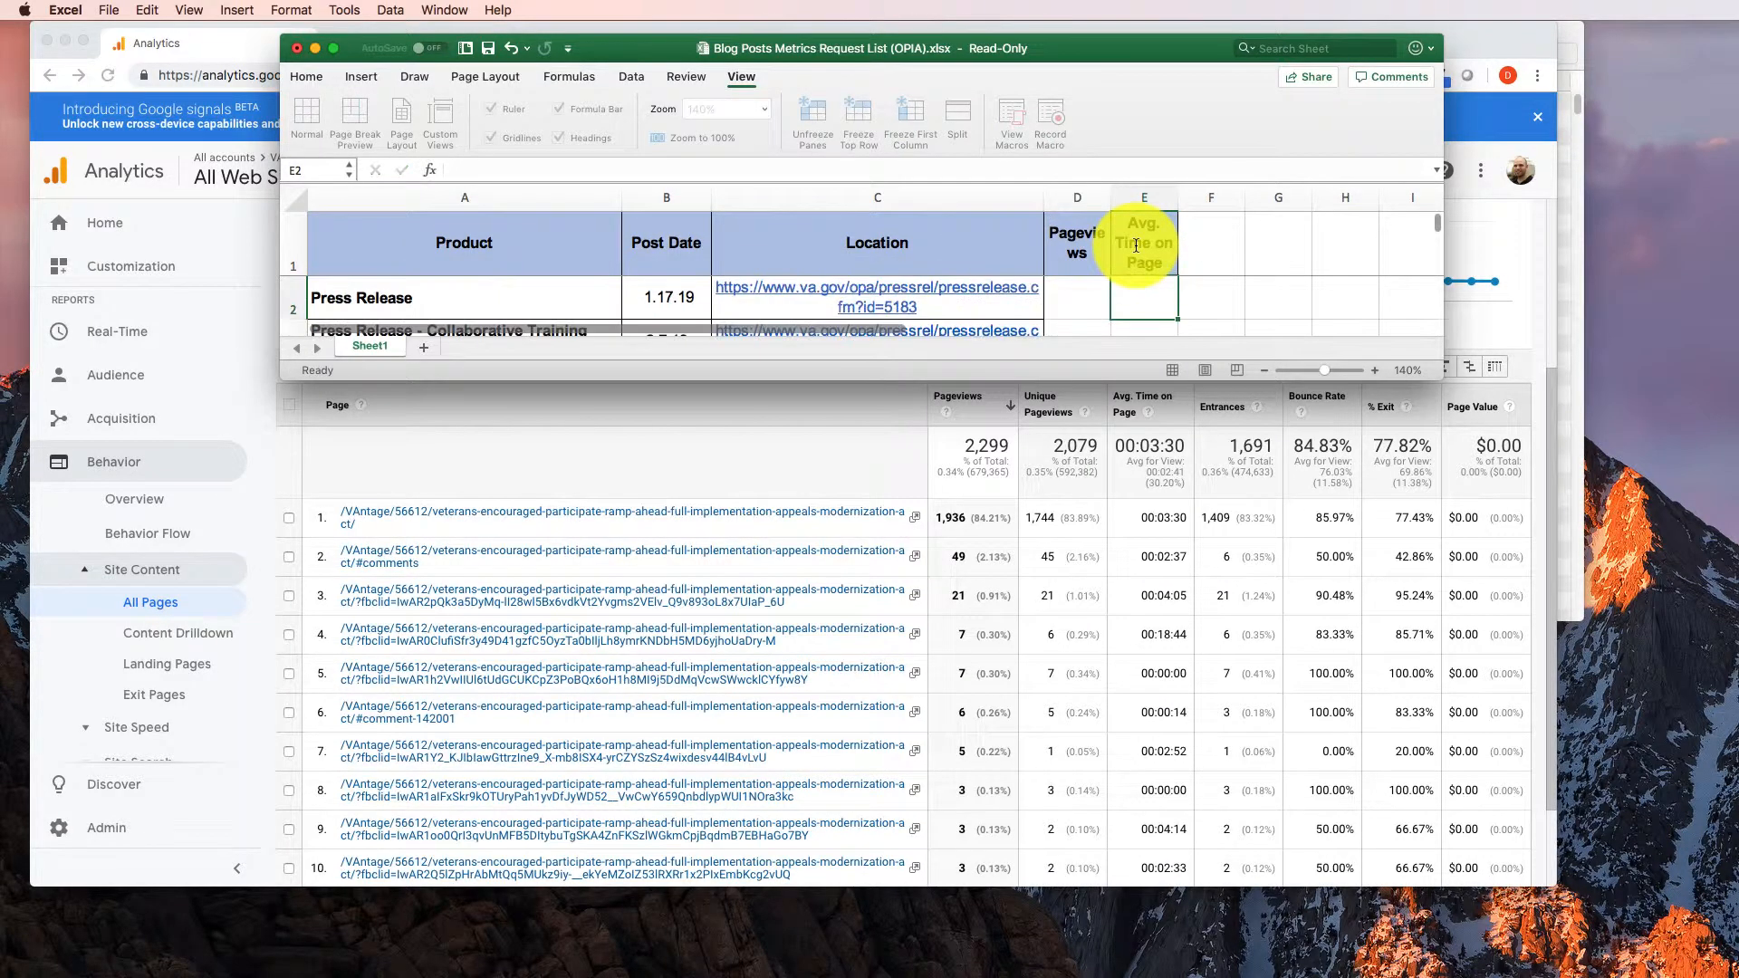
# - Enlarge the workbook window slightly and enter 3:30 as the RAMP participation post's average time on page in cell E5
pyautogui.press('Down')
pyautogui.press('Down')
pyautogui.press('Down')
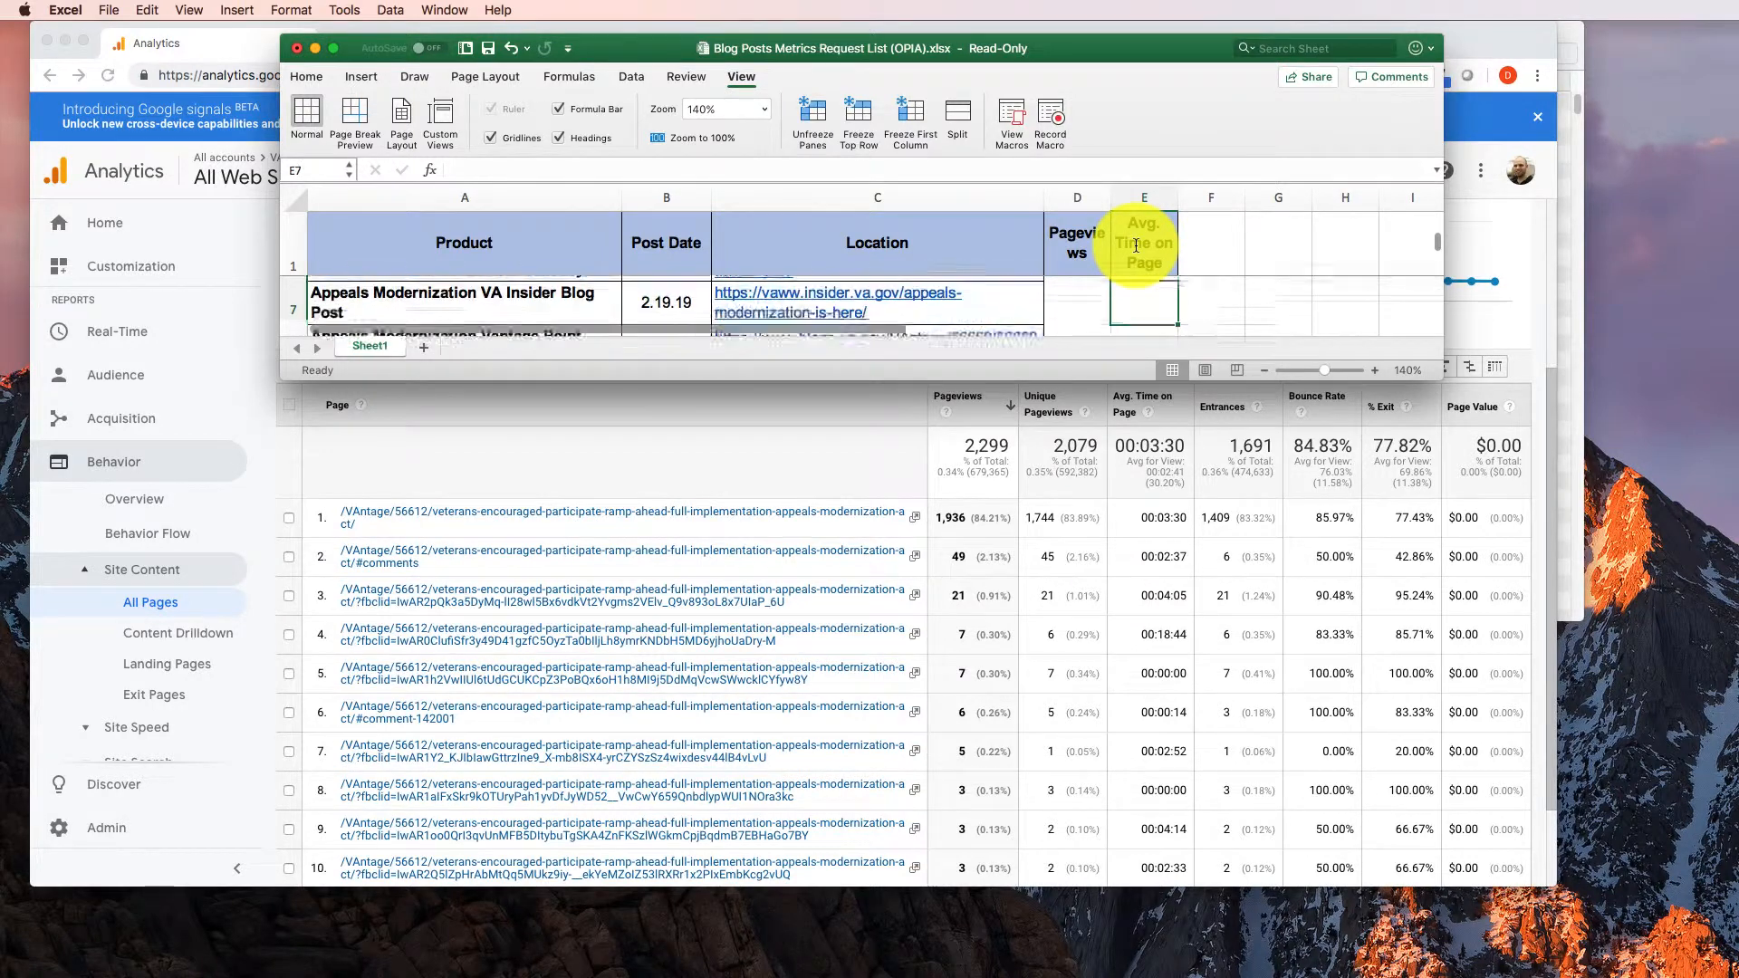
pyautogui.press('Down')
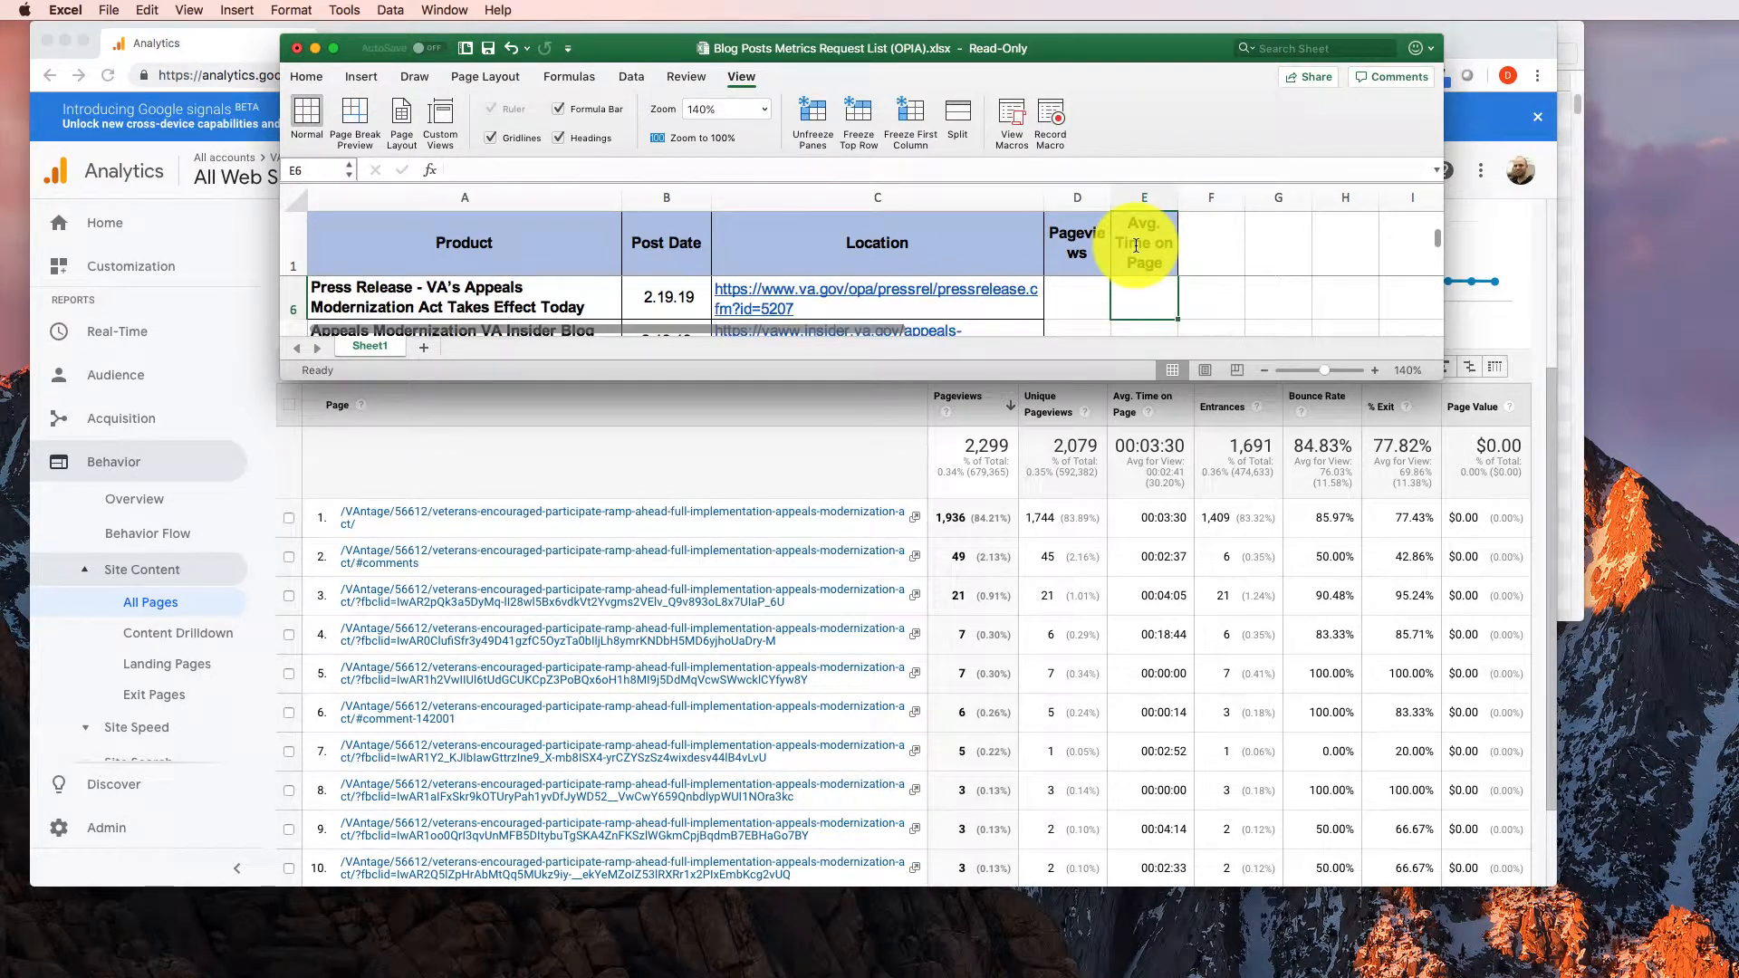
pyautogui.rightClick(1136, 245)
pyautogui.click(1053, 292)
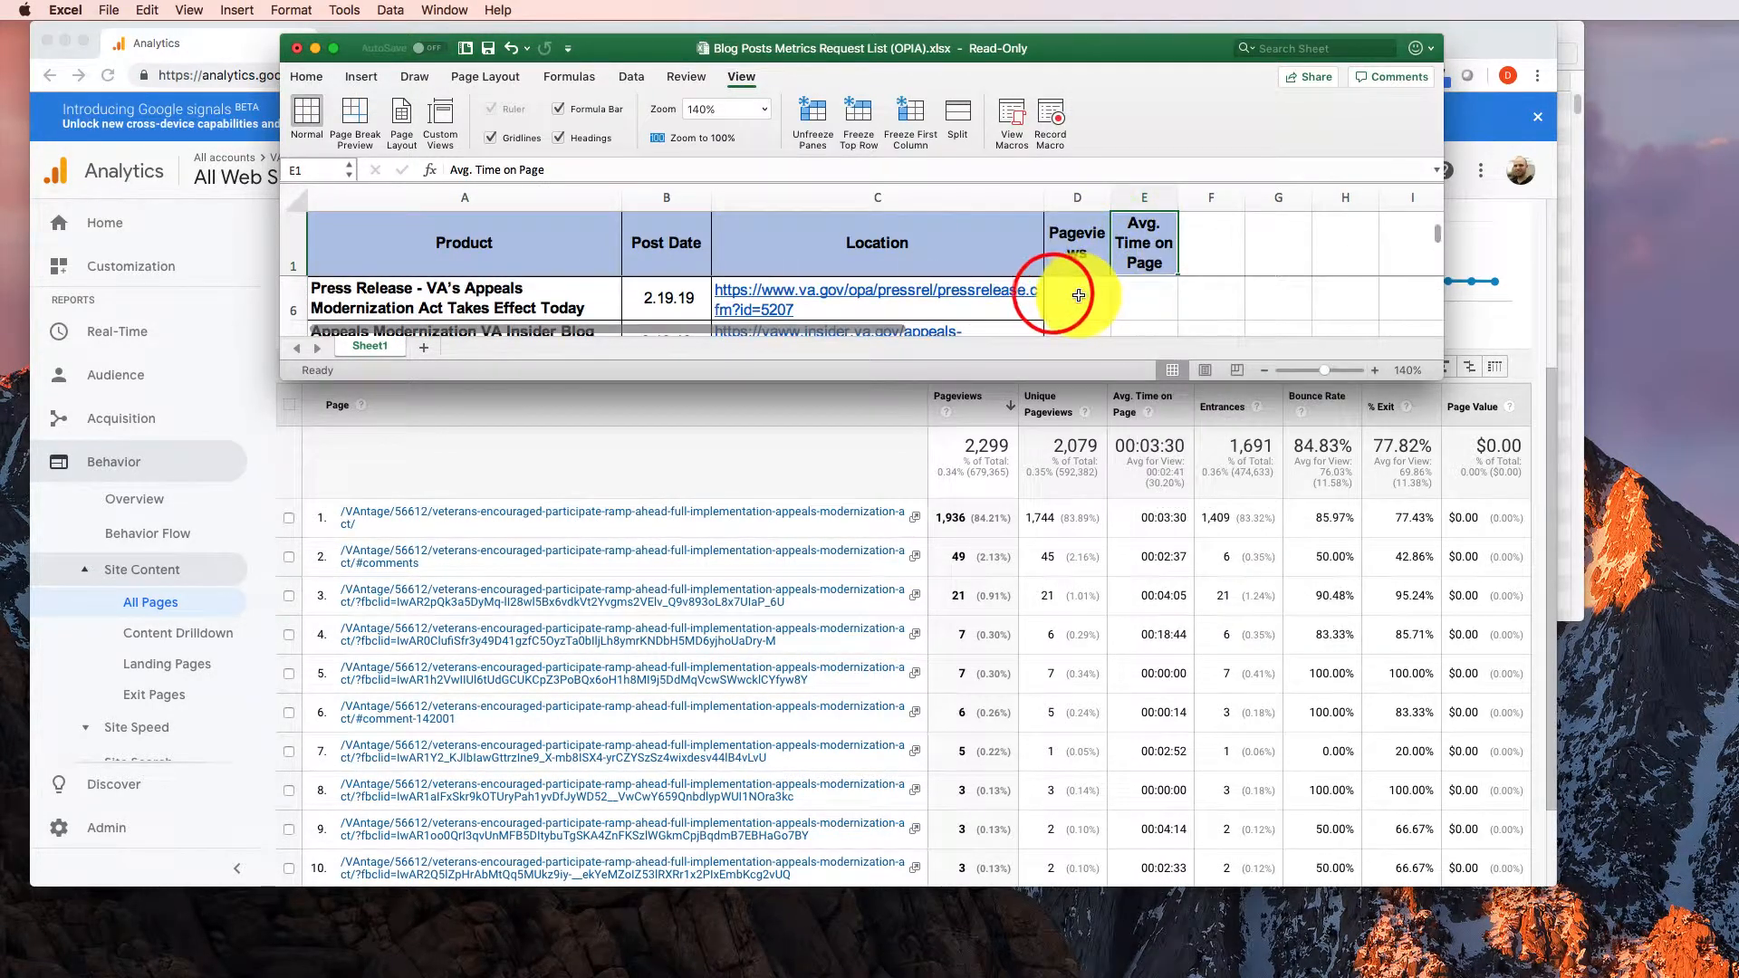
pyautogui.moveTo(1073, 380); pyautogui.dragTo(1069, 440)
pyautogui.click(1145, 340)
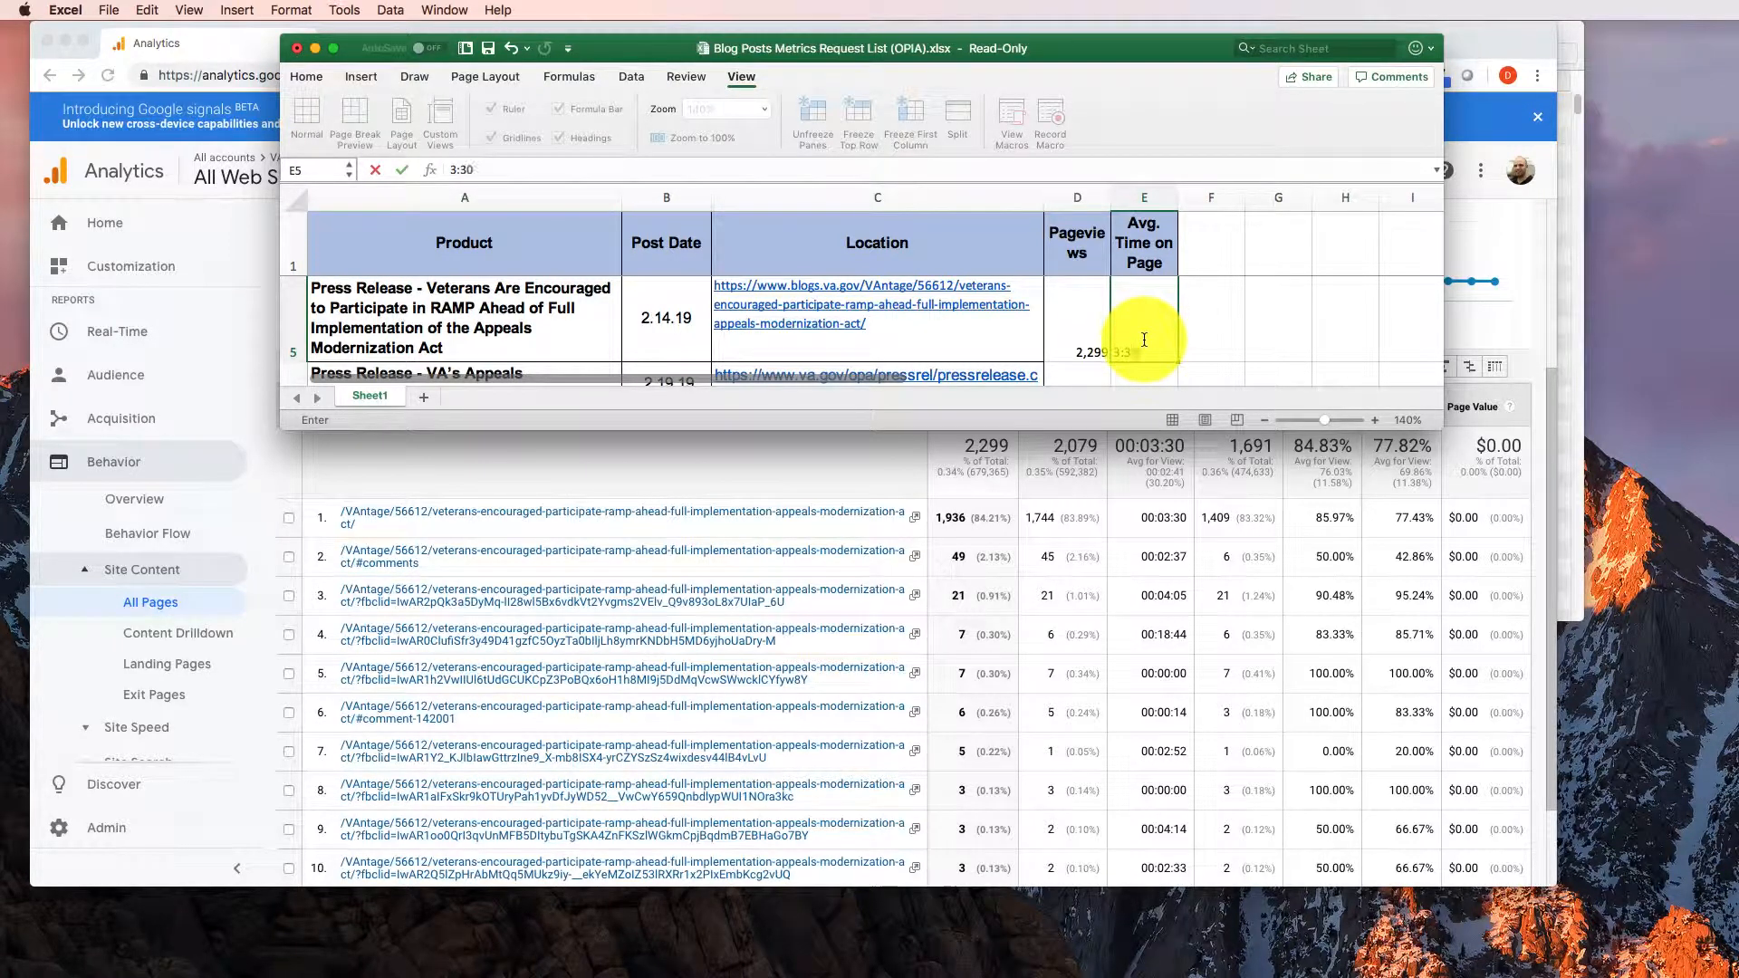
pyautogui.press('Tab')
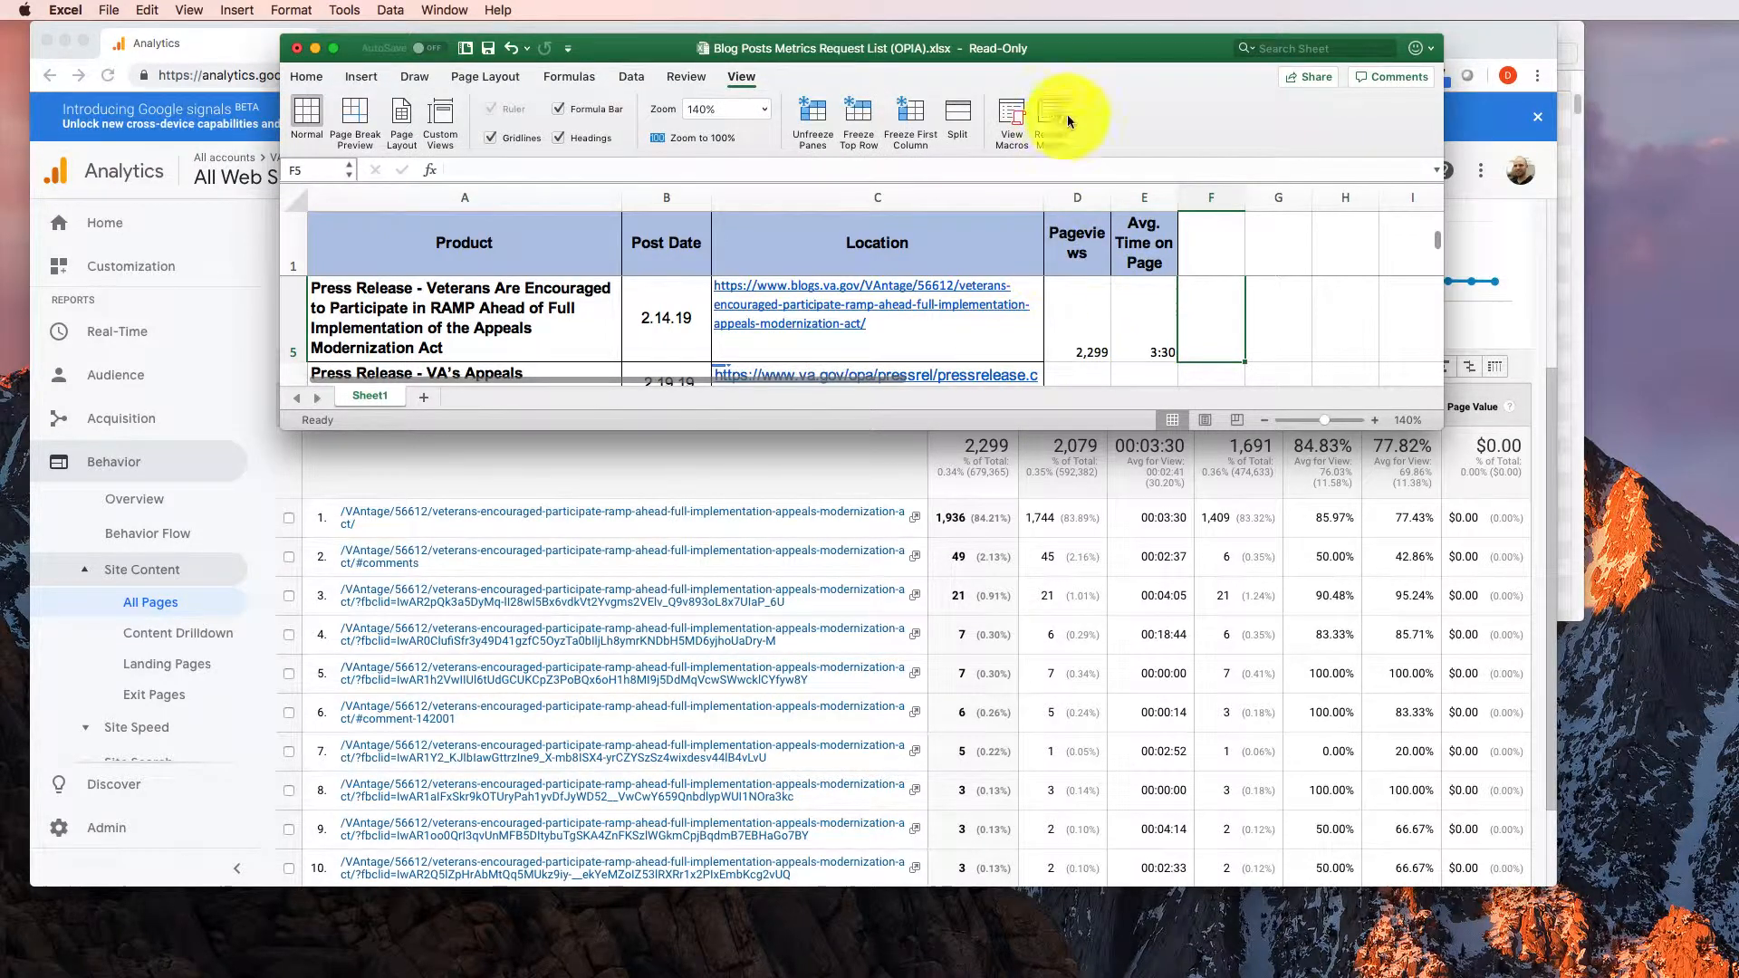
# - Rearrange the workbook and browser windows so the Analytics metric headings show below the worksheet, then return to Excel
pyautogui.moveTo(1087, 48); pyautogui.dragTo(1089, 35)
pyautogui.moveTo(1478, 49); pyautogui.dragTo(1478, 174)
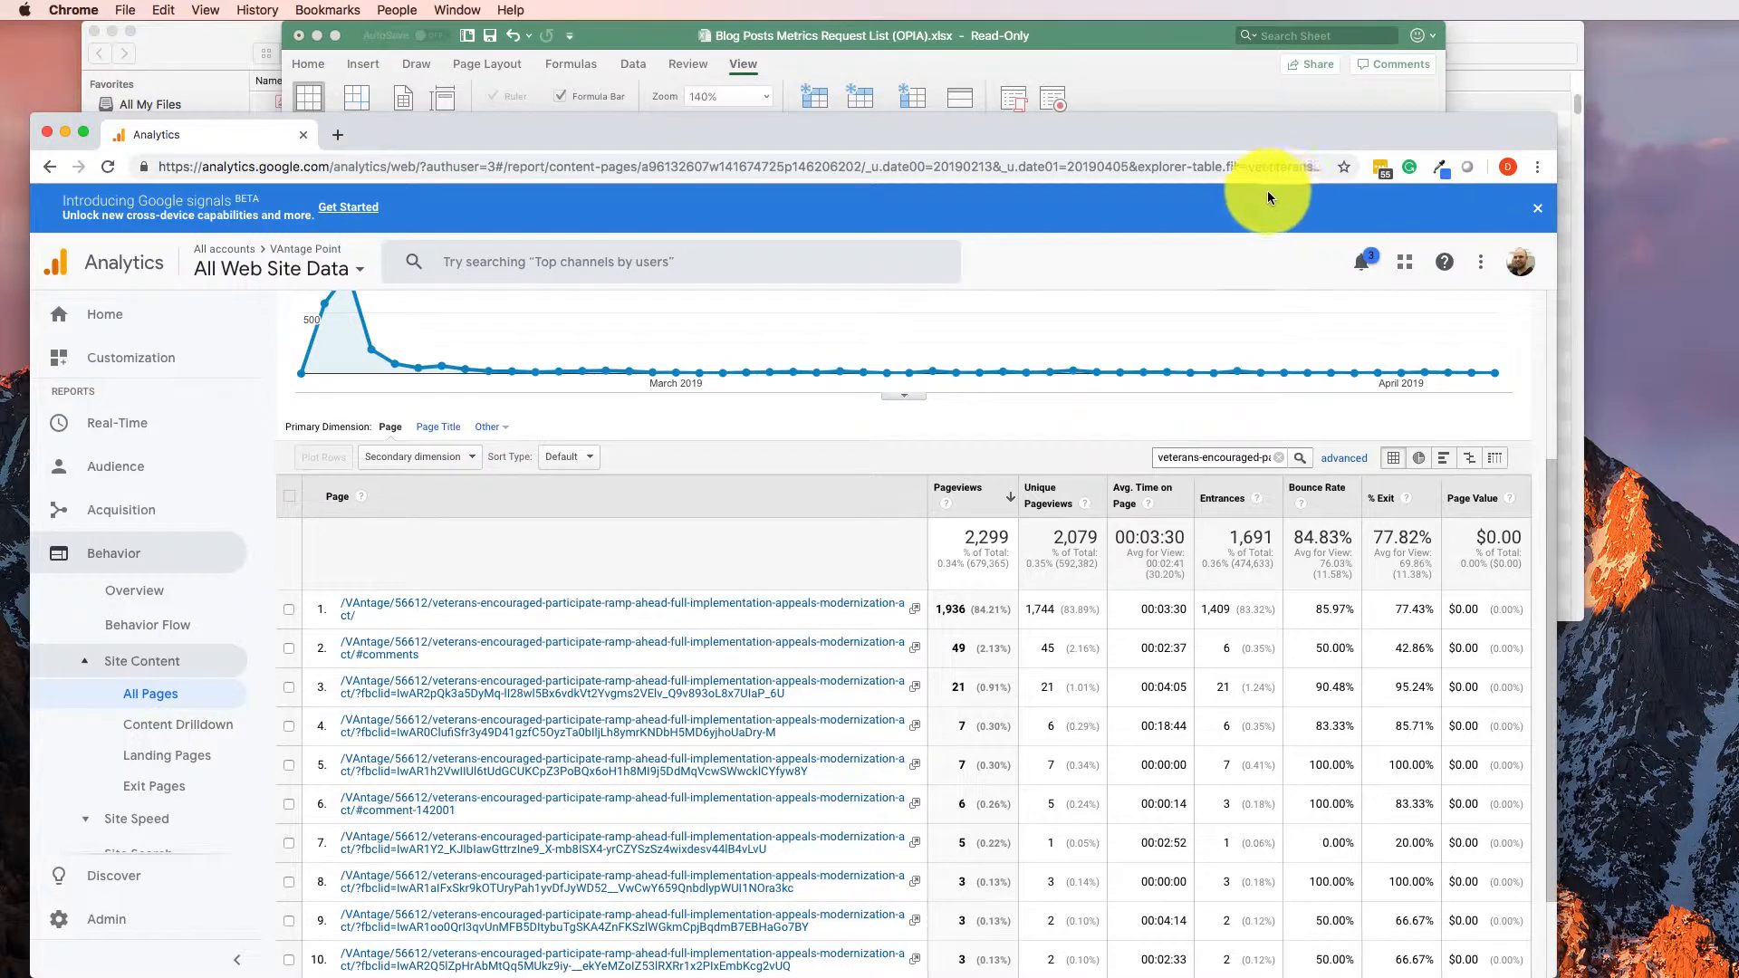
pyautogui.press('super+Tab')
# - Add a "Bounce Rate" column header in cell F1, beside Avg. Time on Page
pyautogui.click(1224, 241)
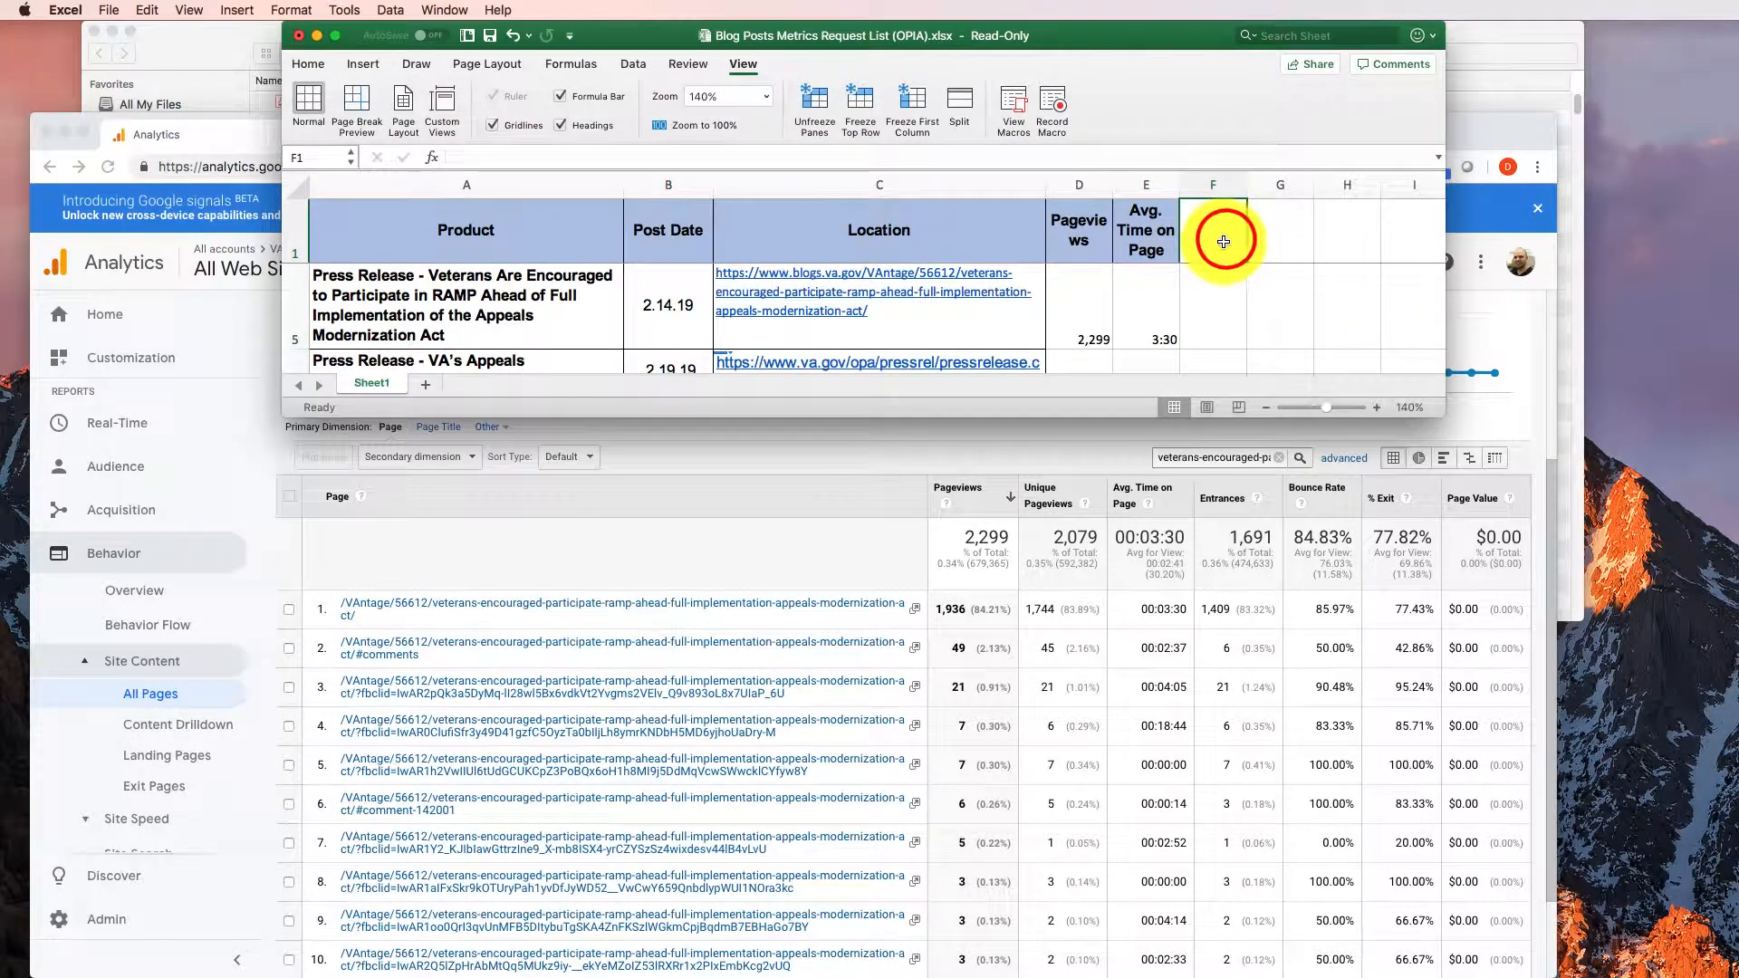
pyautogui.write('Bou')
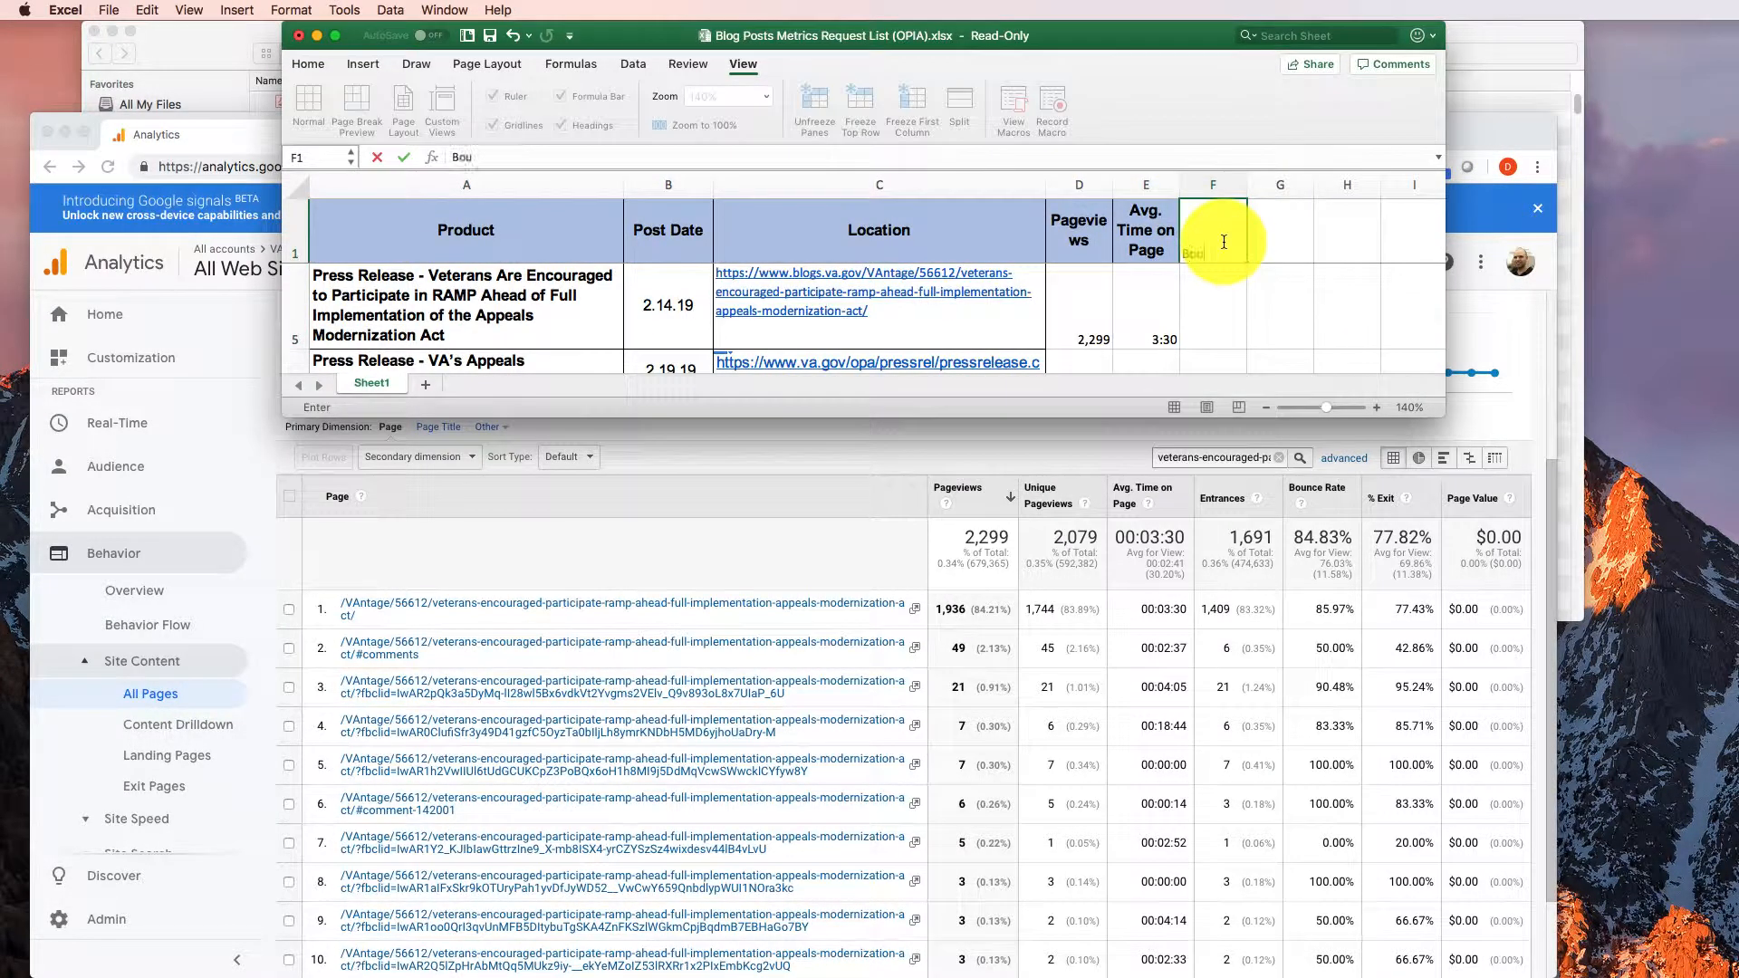
pyautogui.press('Return')
pyautogui.press('Return')
pyautogui.press('Return')
pyautogui.press('Return')
pyautogui.press('Return')
pyautogui.press('Return')
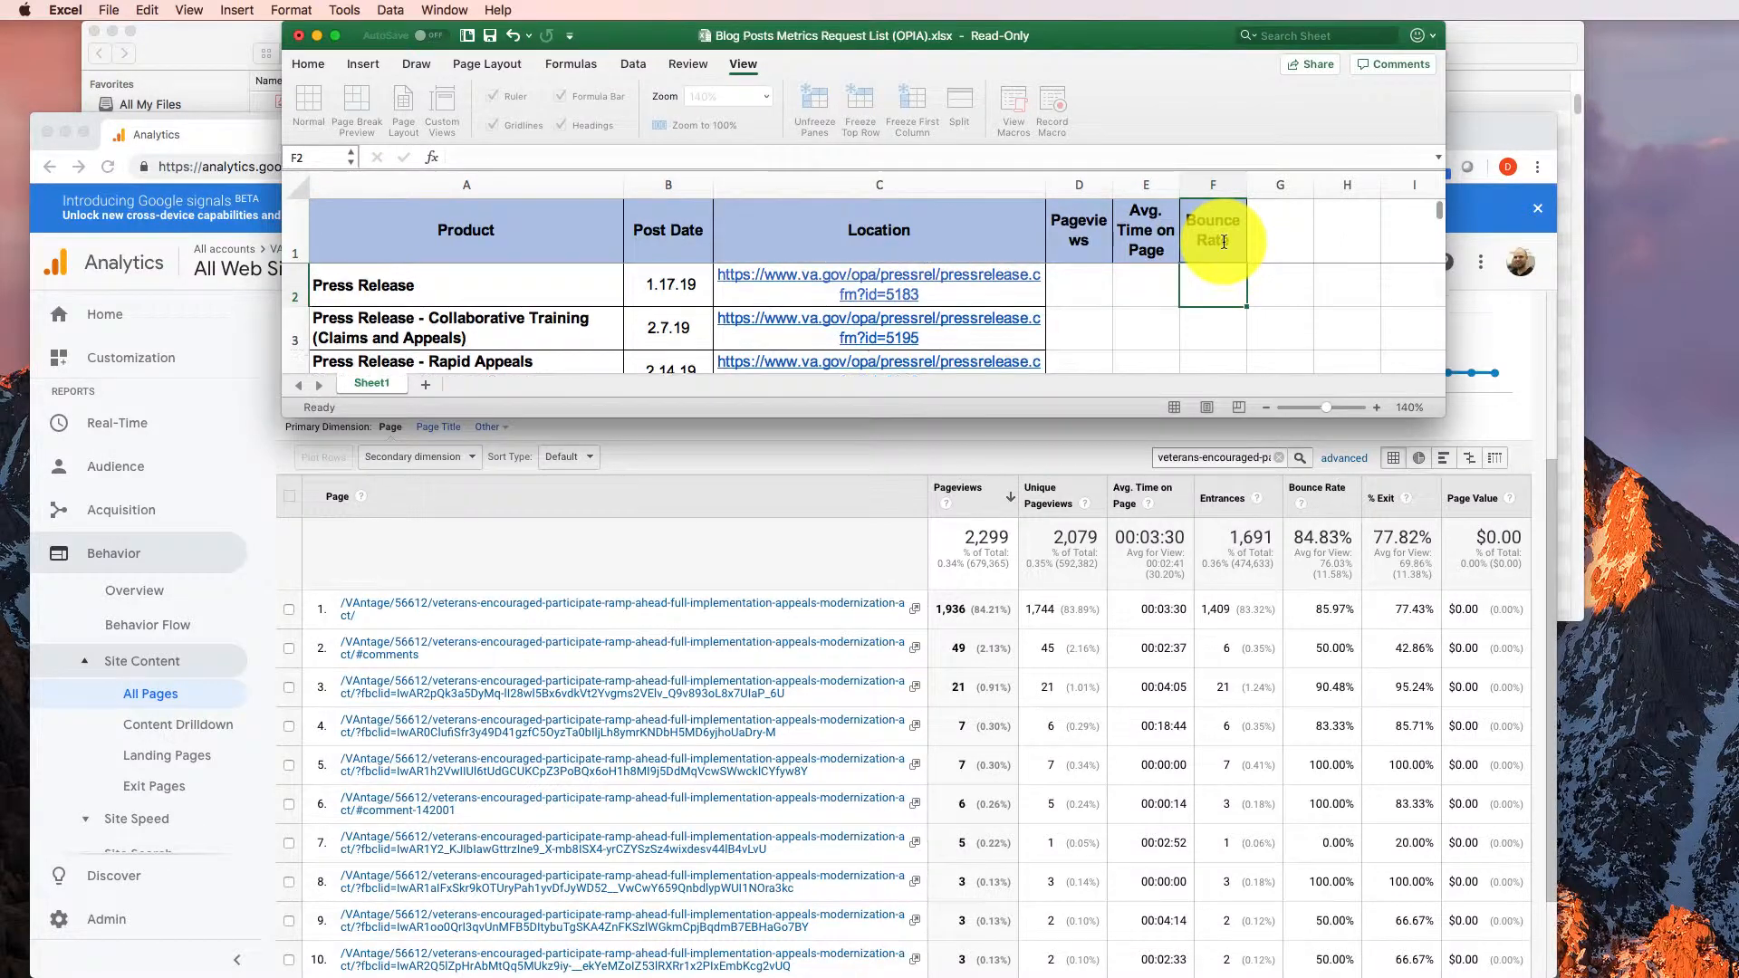
# - Enter 84.83% as the RAMP participation post's bounce rate in cell F5
pyautogui.press('Up')
pyautogui.press('Up')
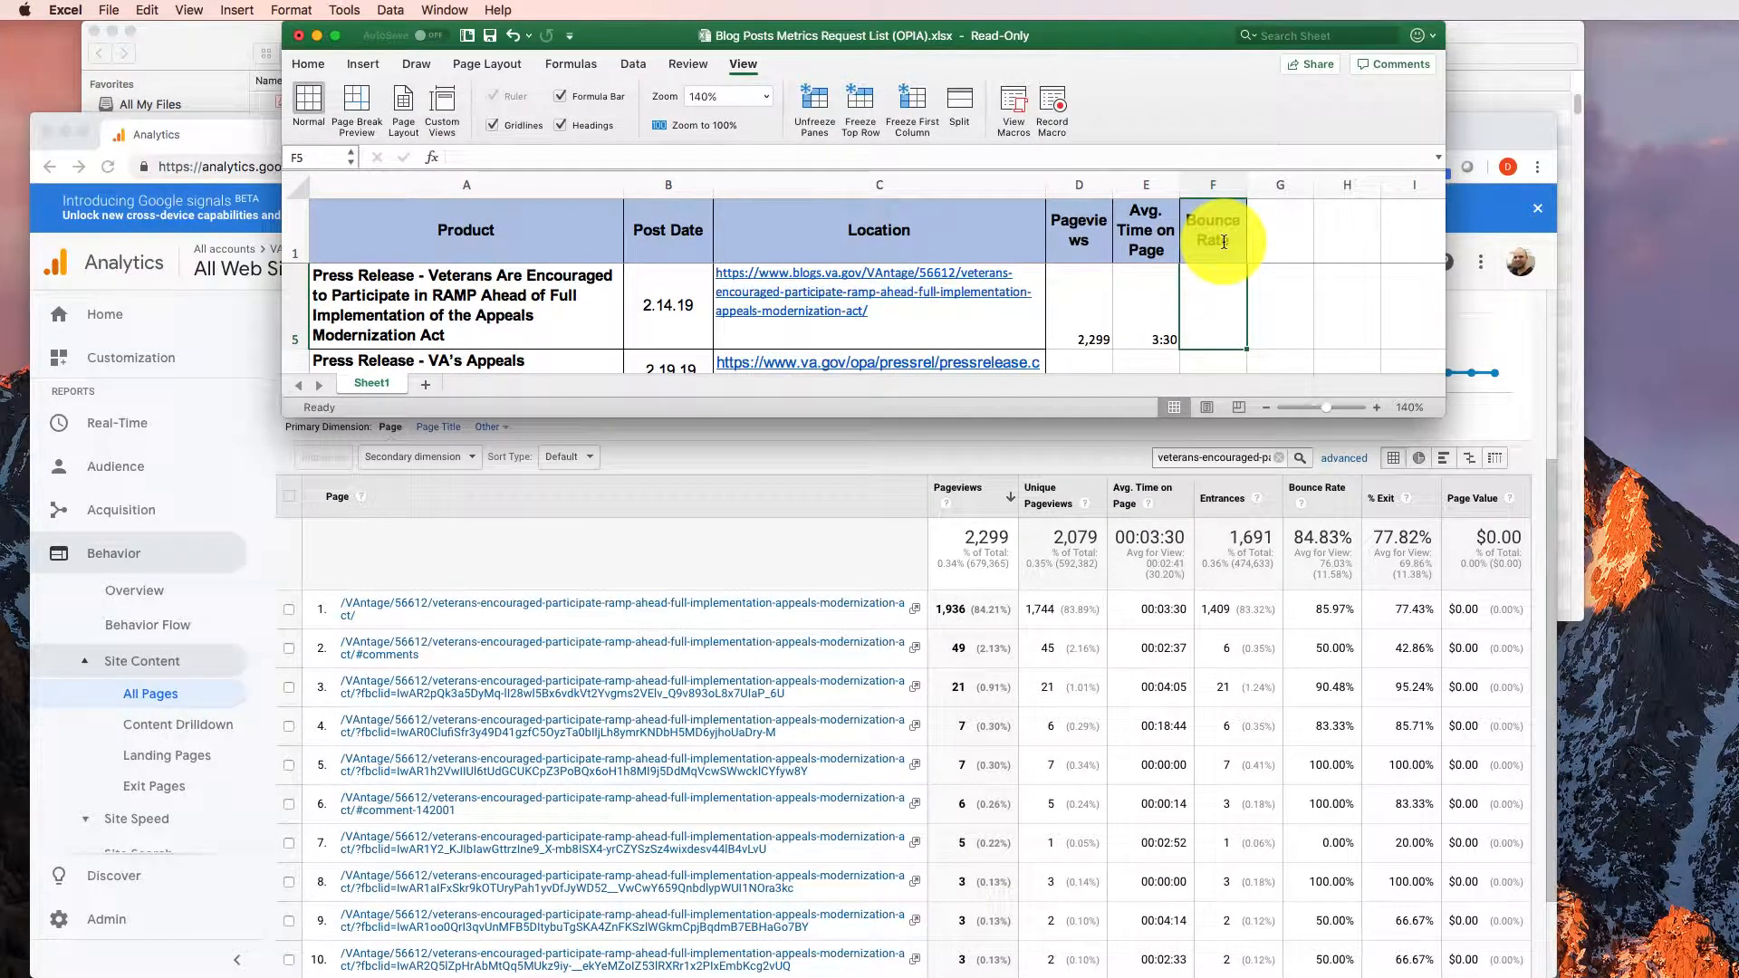
pyautogui.write('84.83')
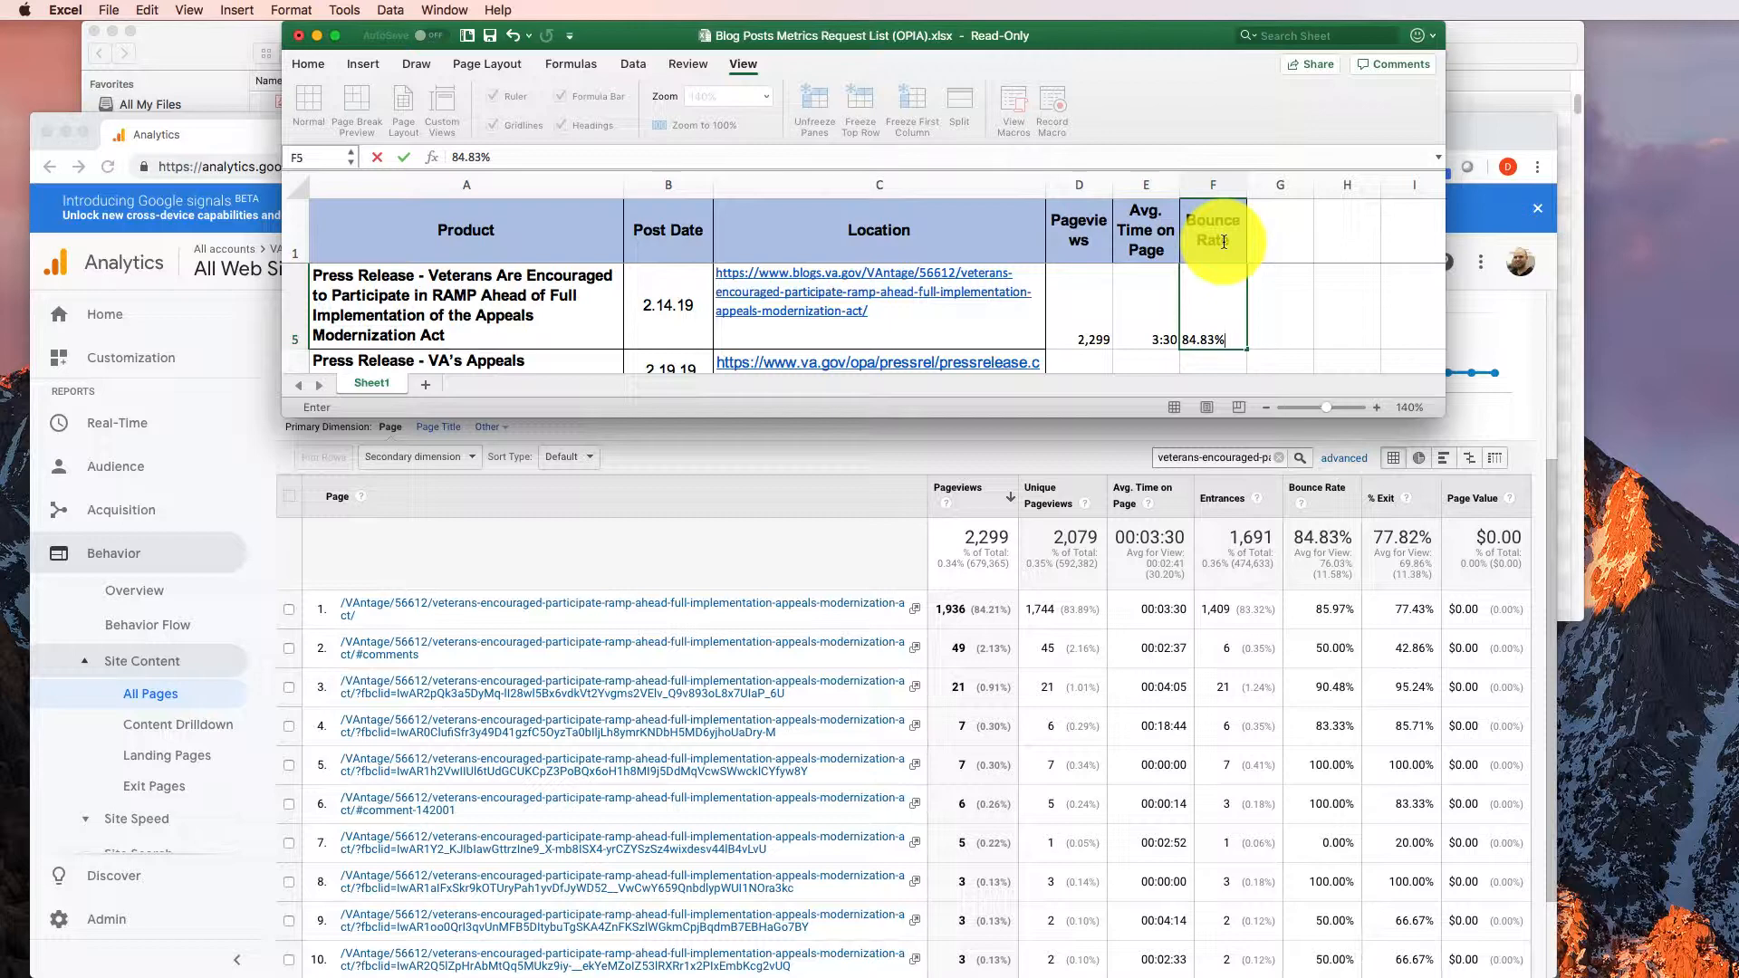
pyautogui.click(1224, 242)
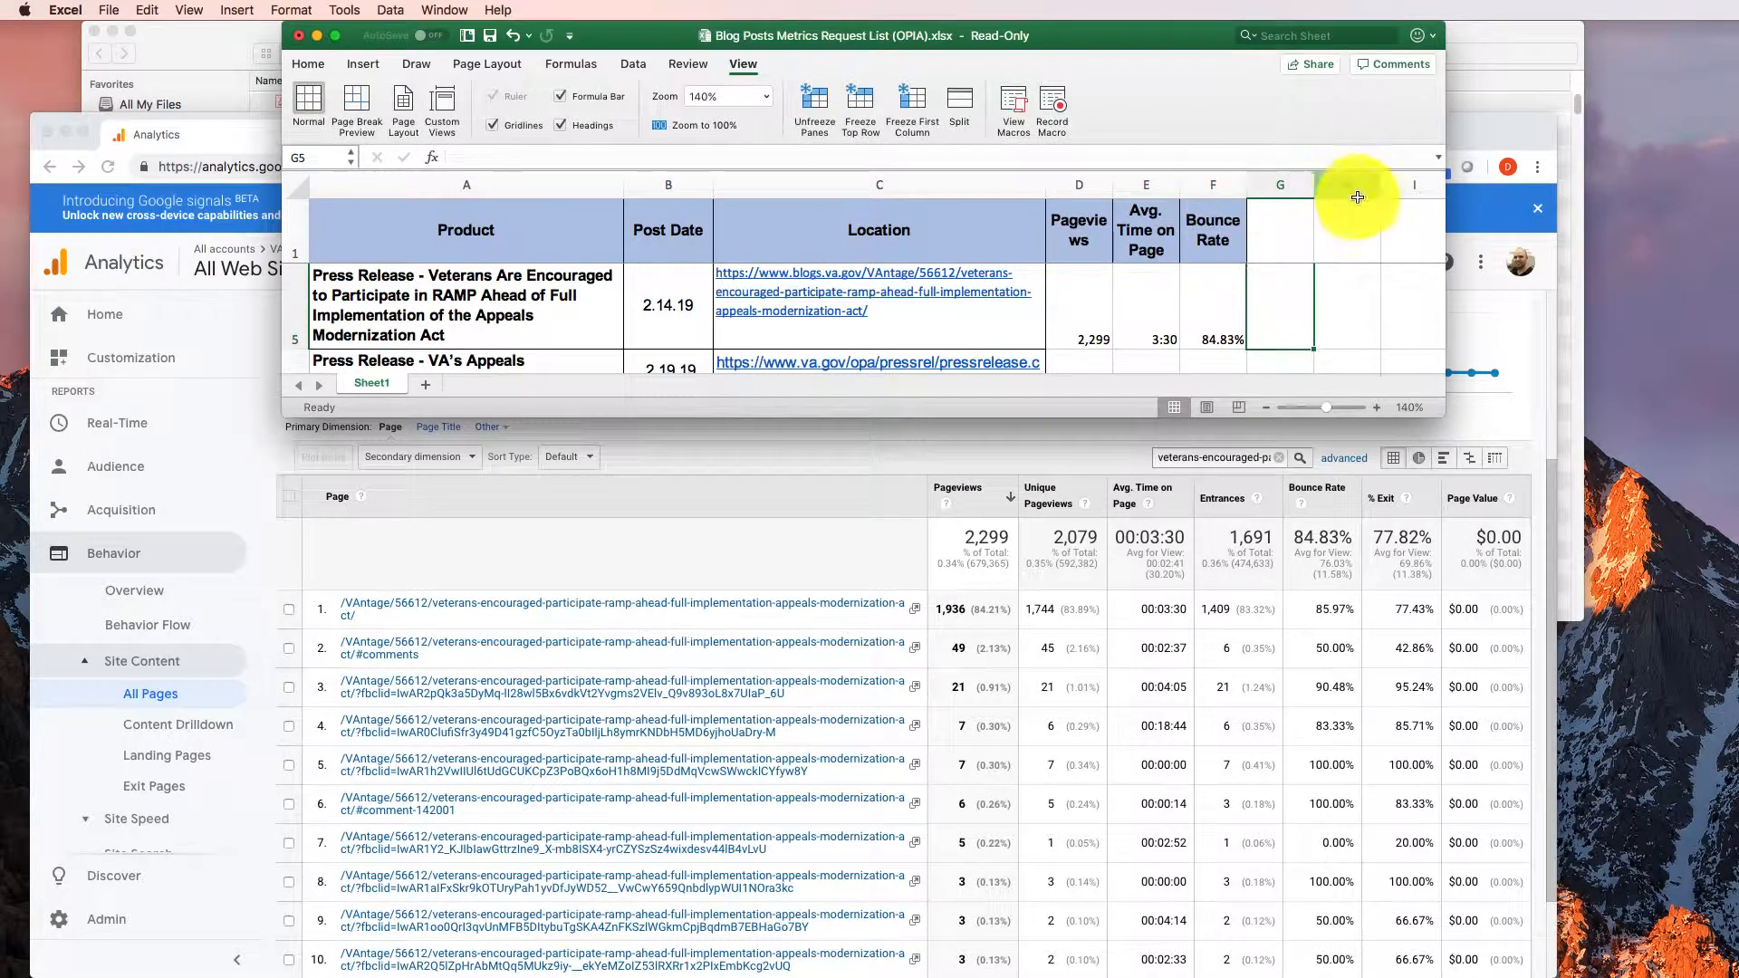
# - Add a "% Exit" column header in cell G1 and enter 77.82% for the RAMP participation post in cell G5
pyautogui.click(1282, 237)
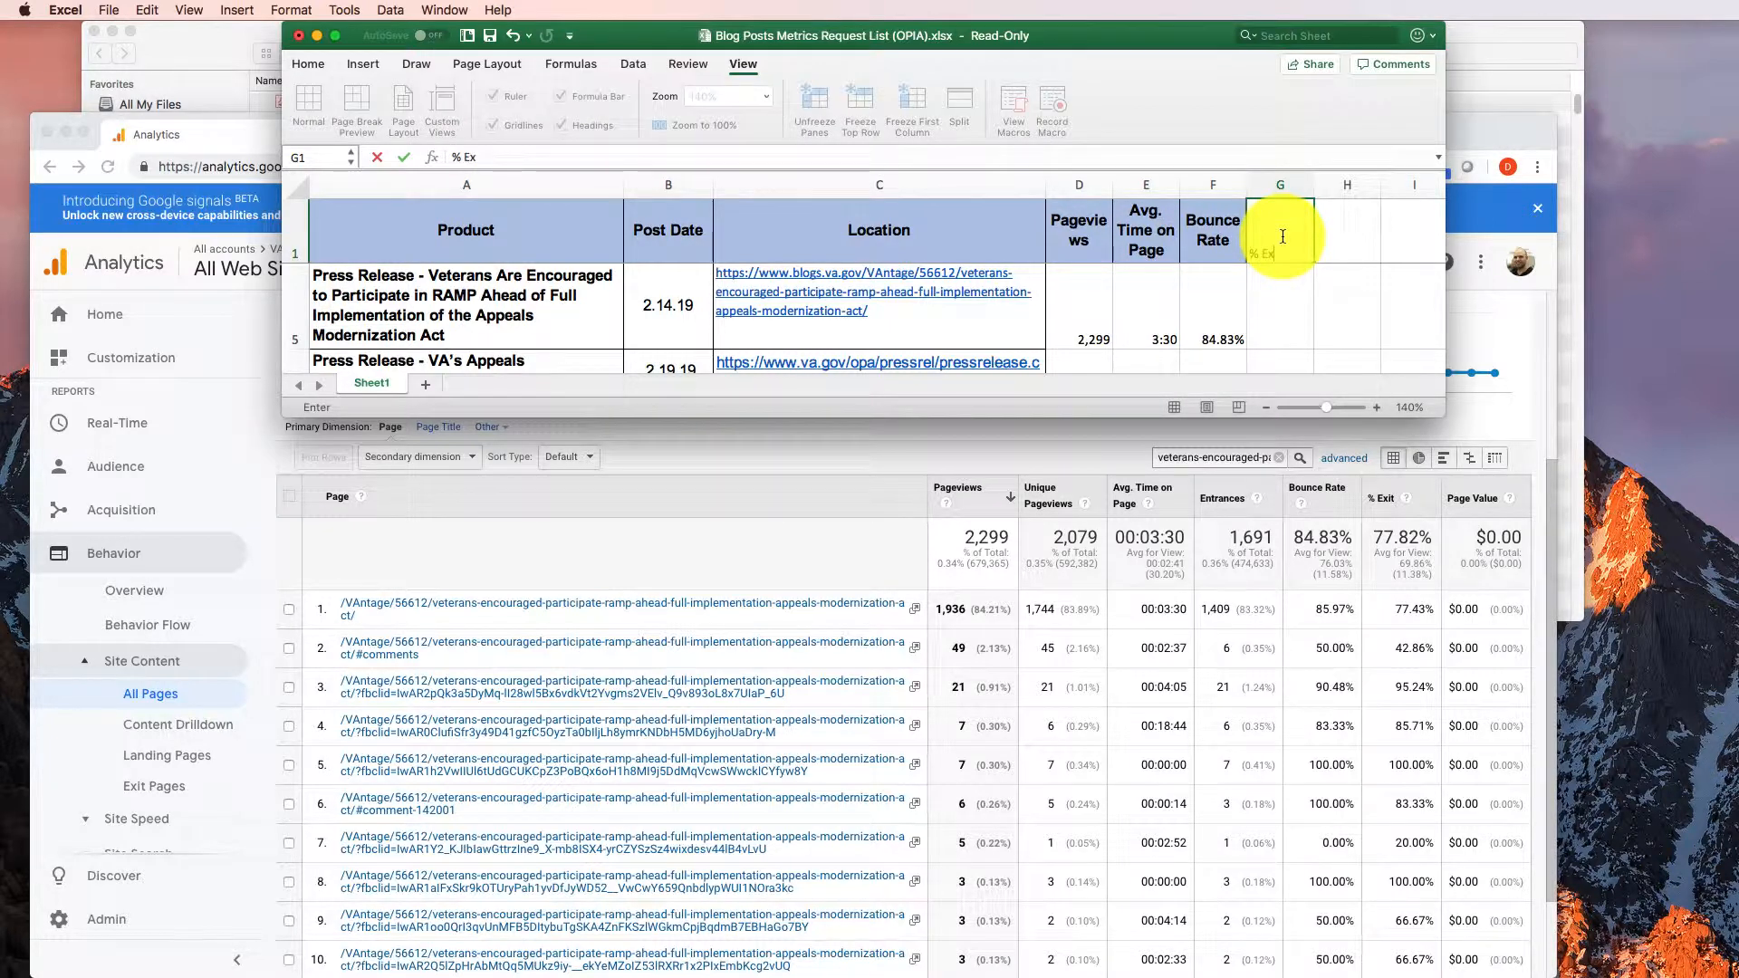
pyautogui.press('Return')
pyautogui.scroll(-3, 1283, 237)
pyautogui.scroll(3, 1283, 236)
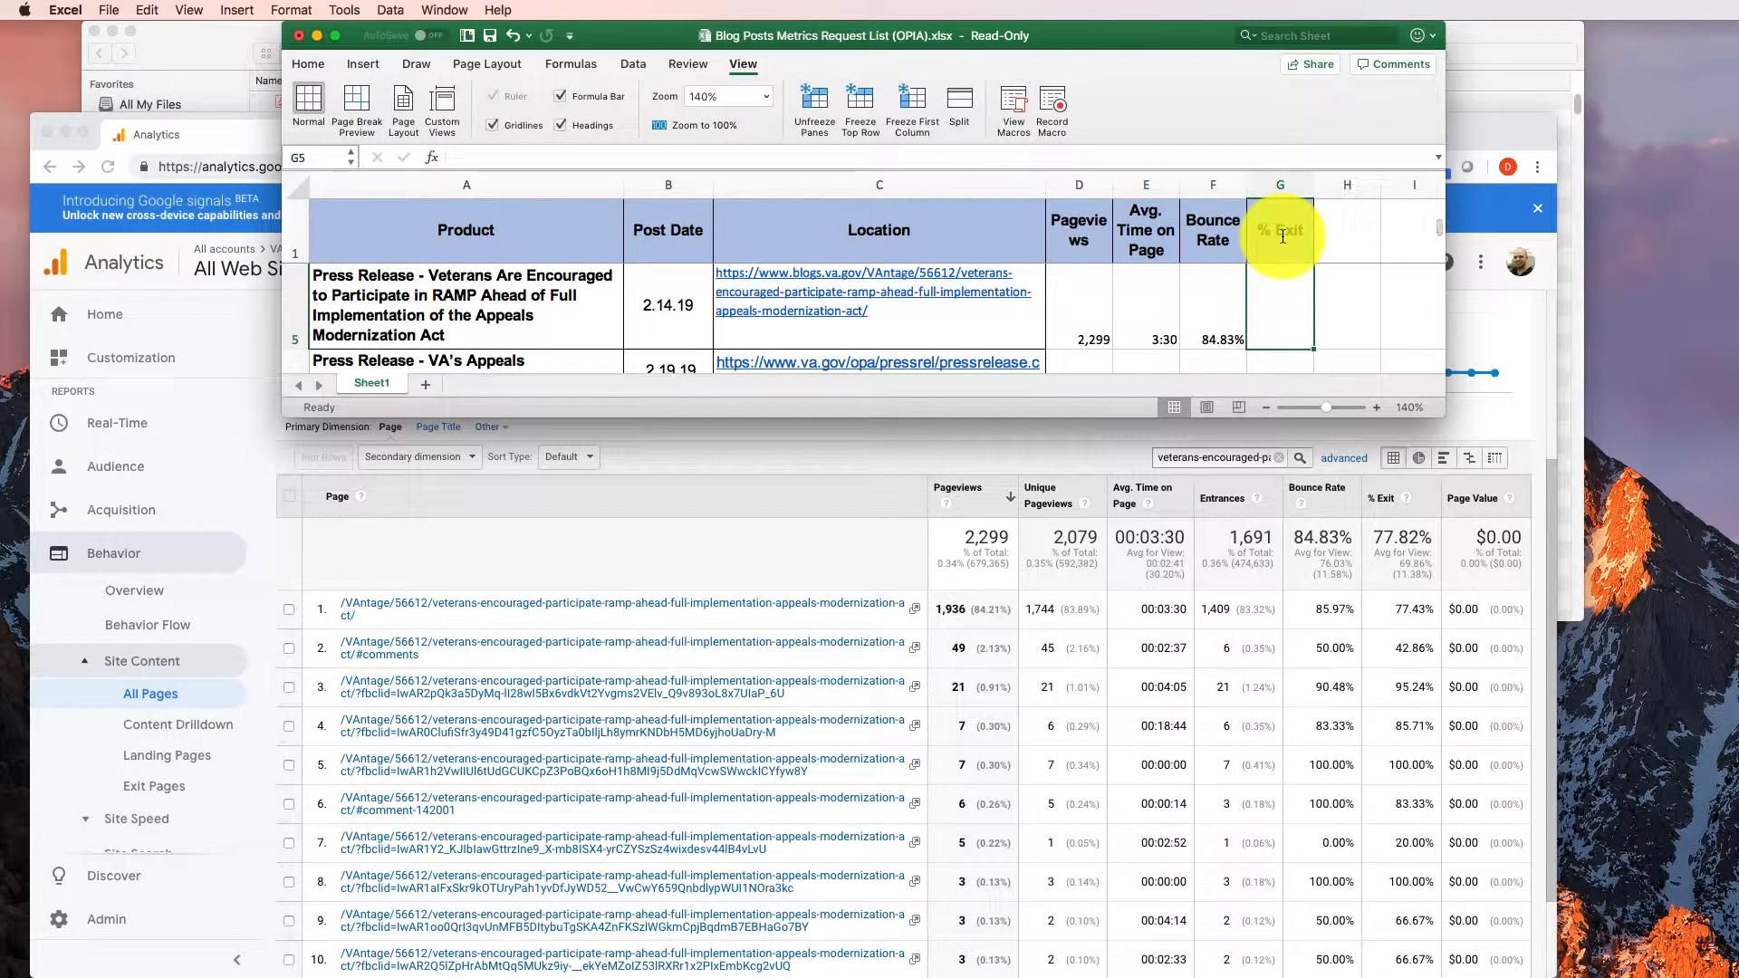
pyautogui.write('77.82')
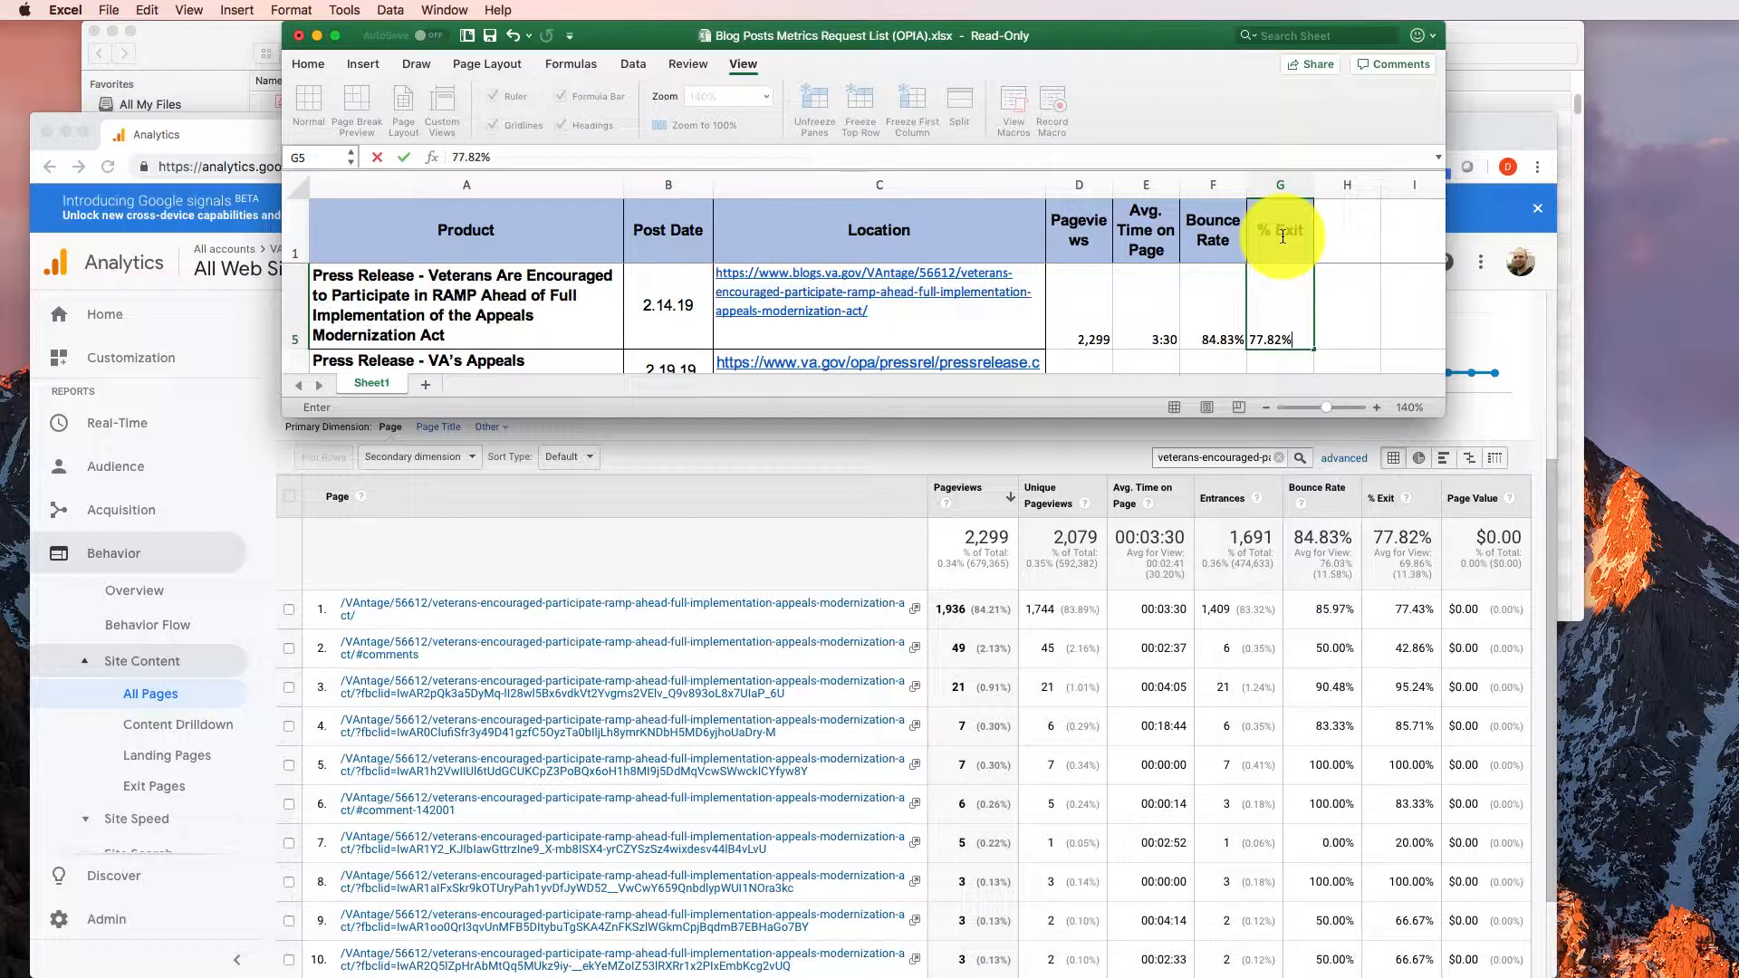
pyautogui.press('Return')
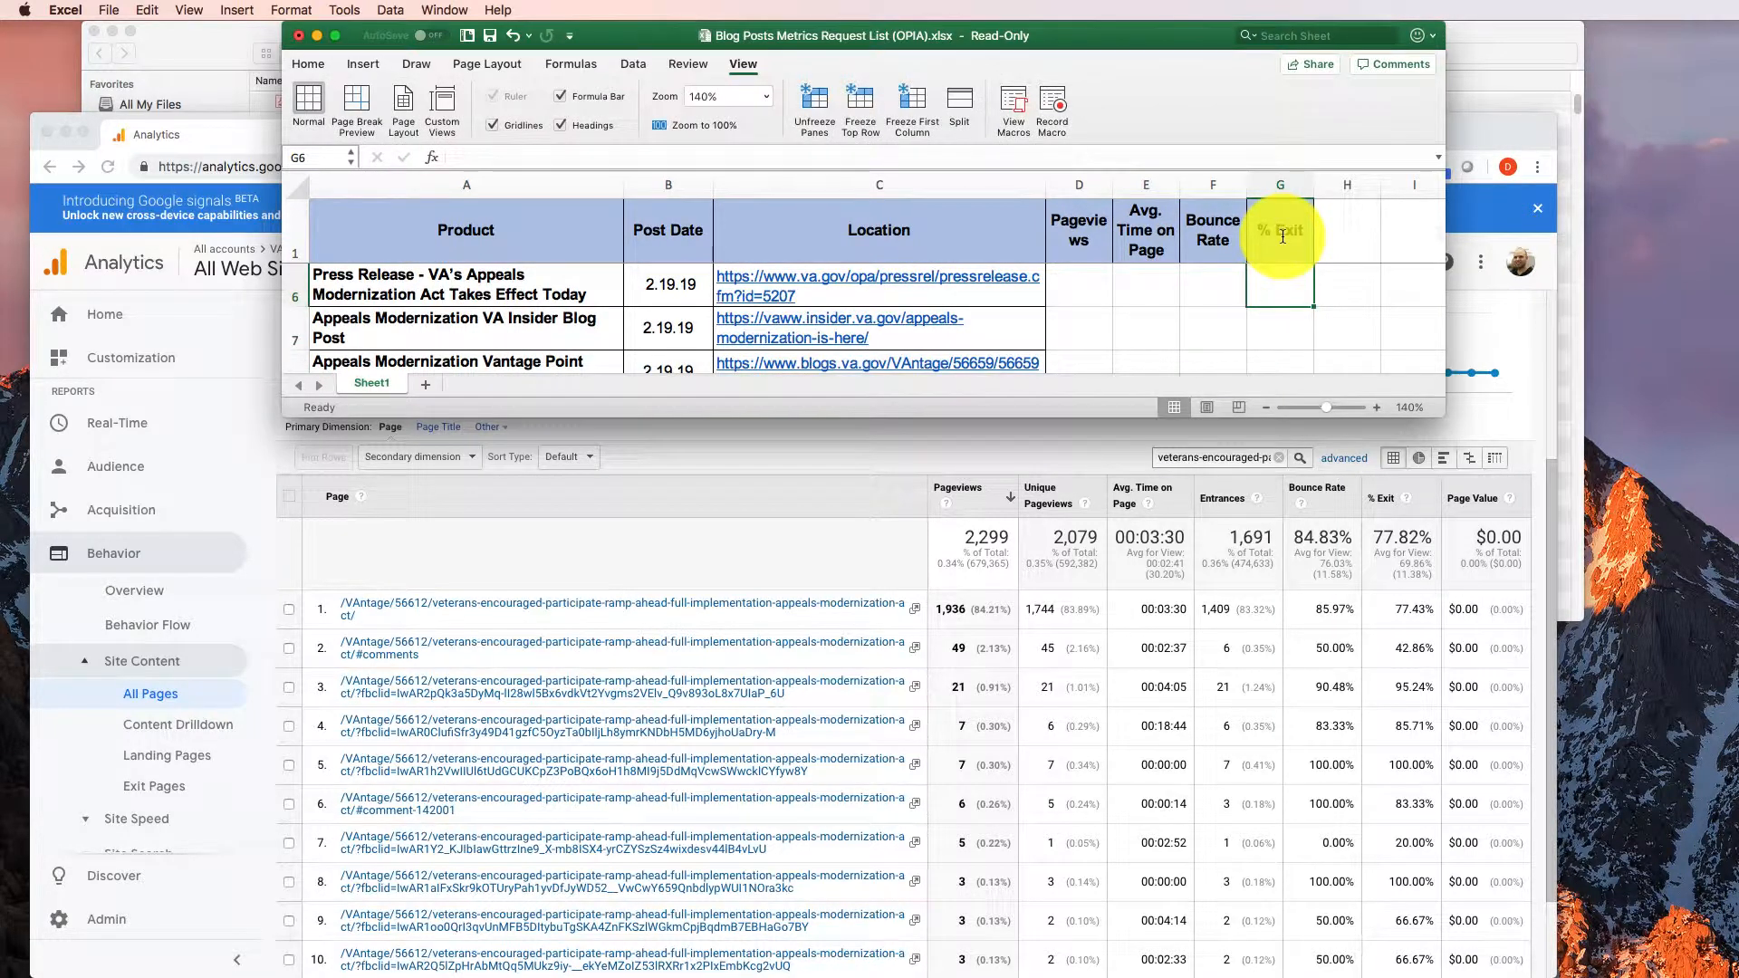
pyautogui.press('Up')
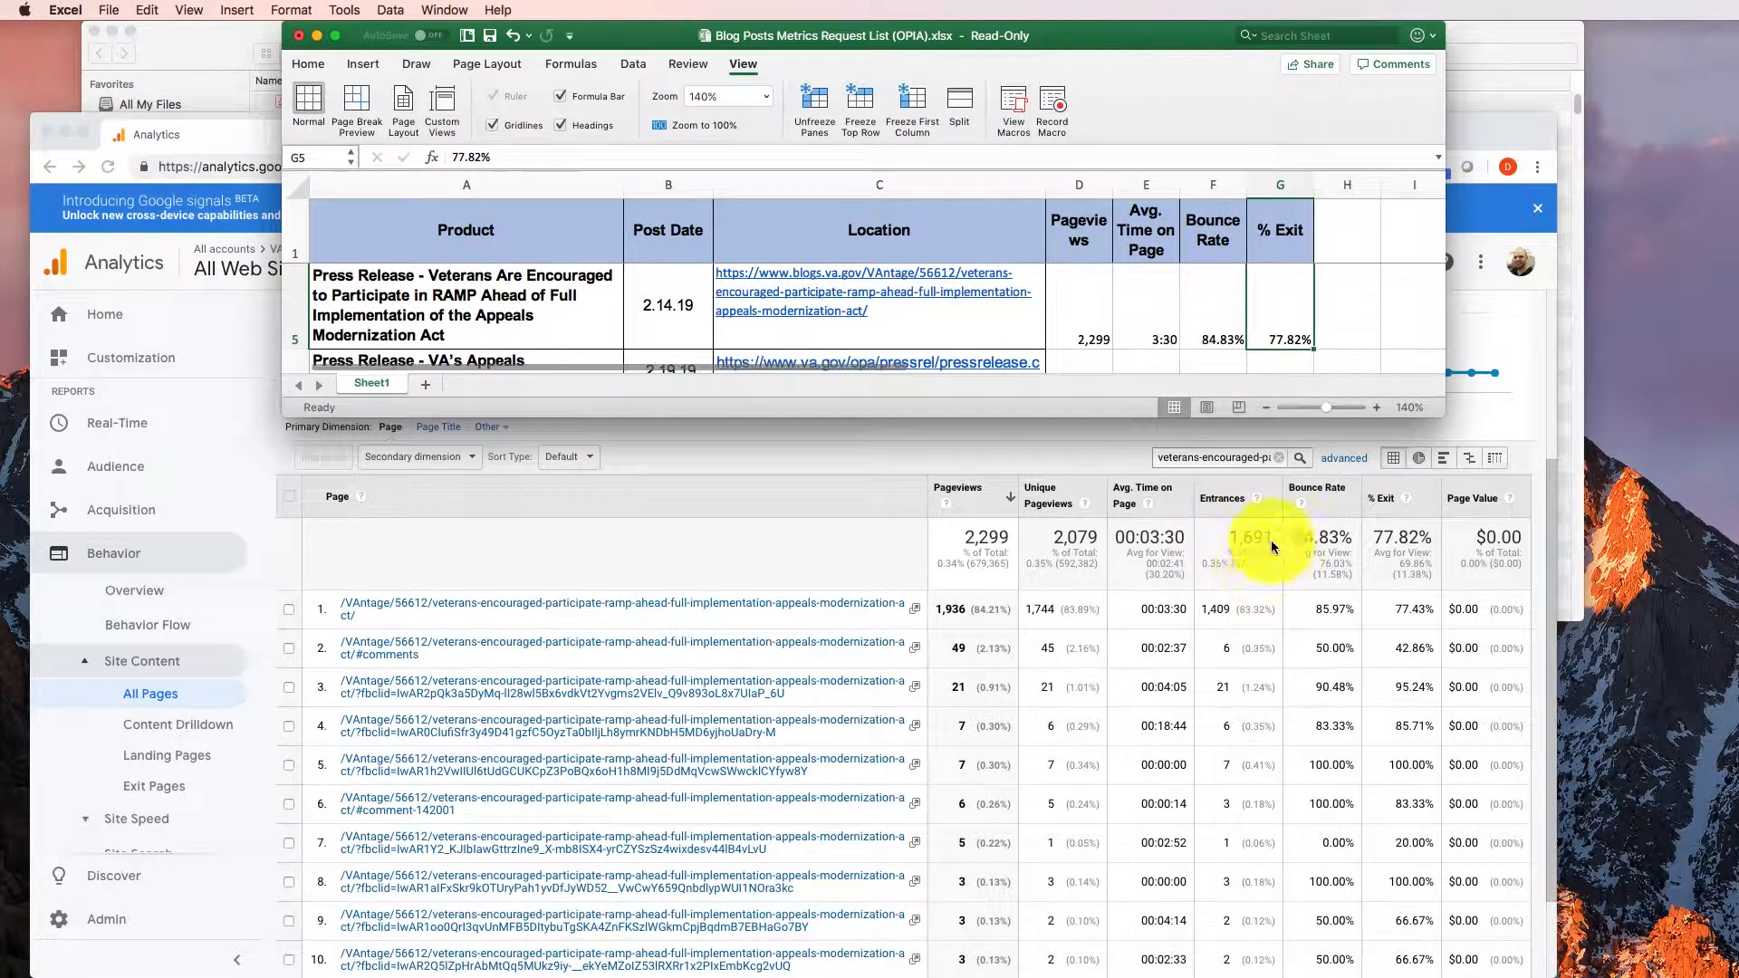
# - Switch to Google Analytics to check the help note for the Entrances metric, then return to the Excel workbook
pyautogui.click(1259, 495)
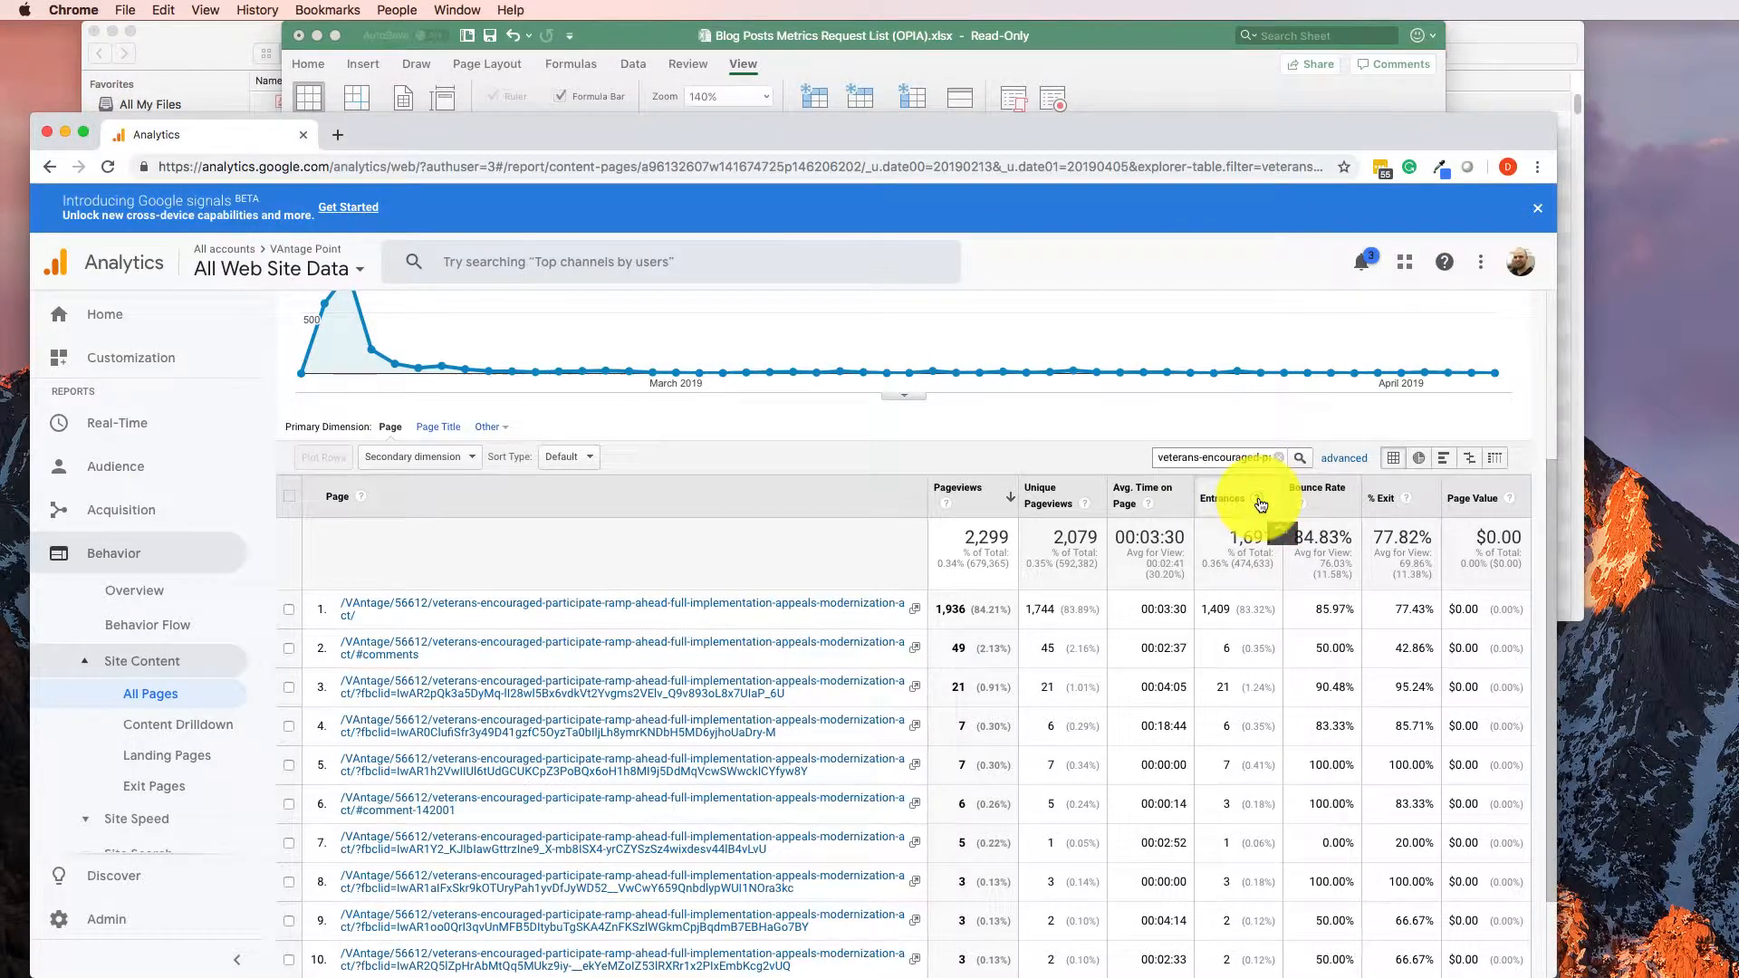
pyautogui.moveTo(1261, 504)
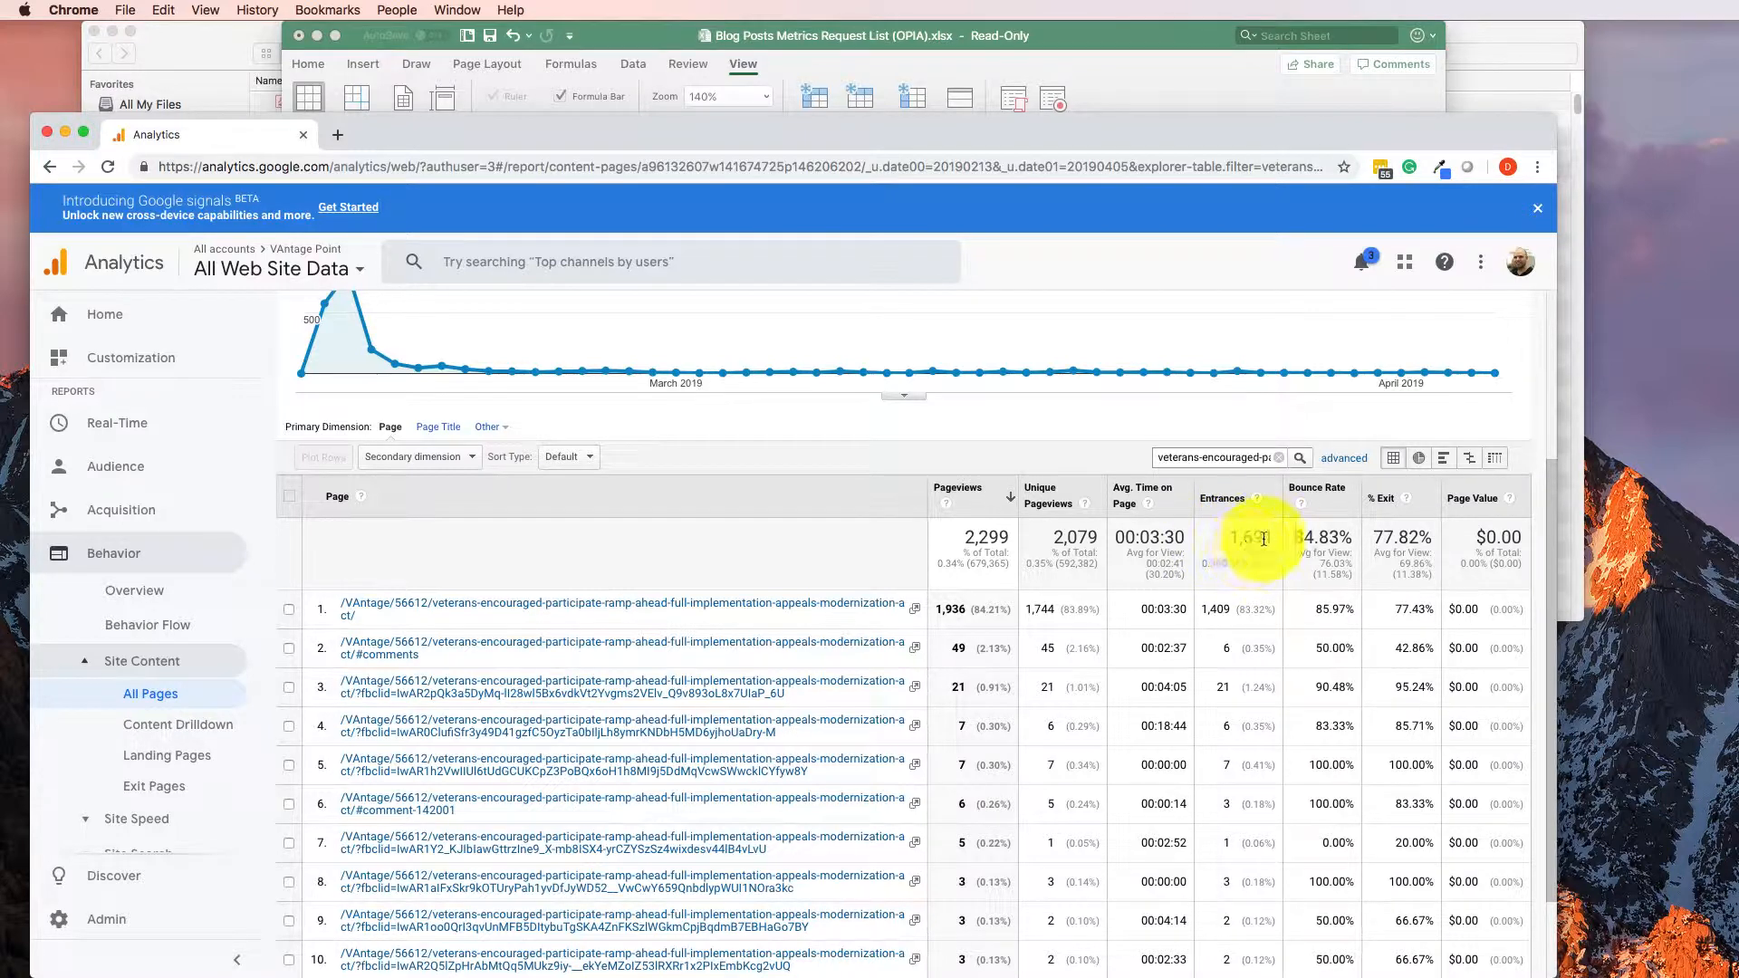
pyautogui.press('super+Tab')
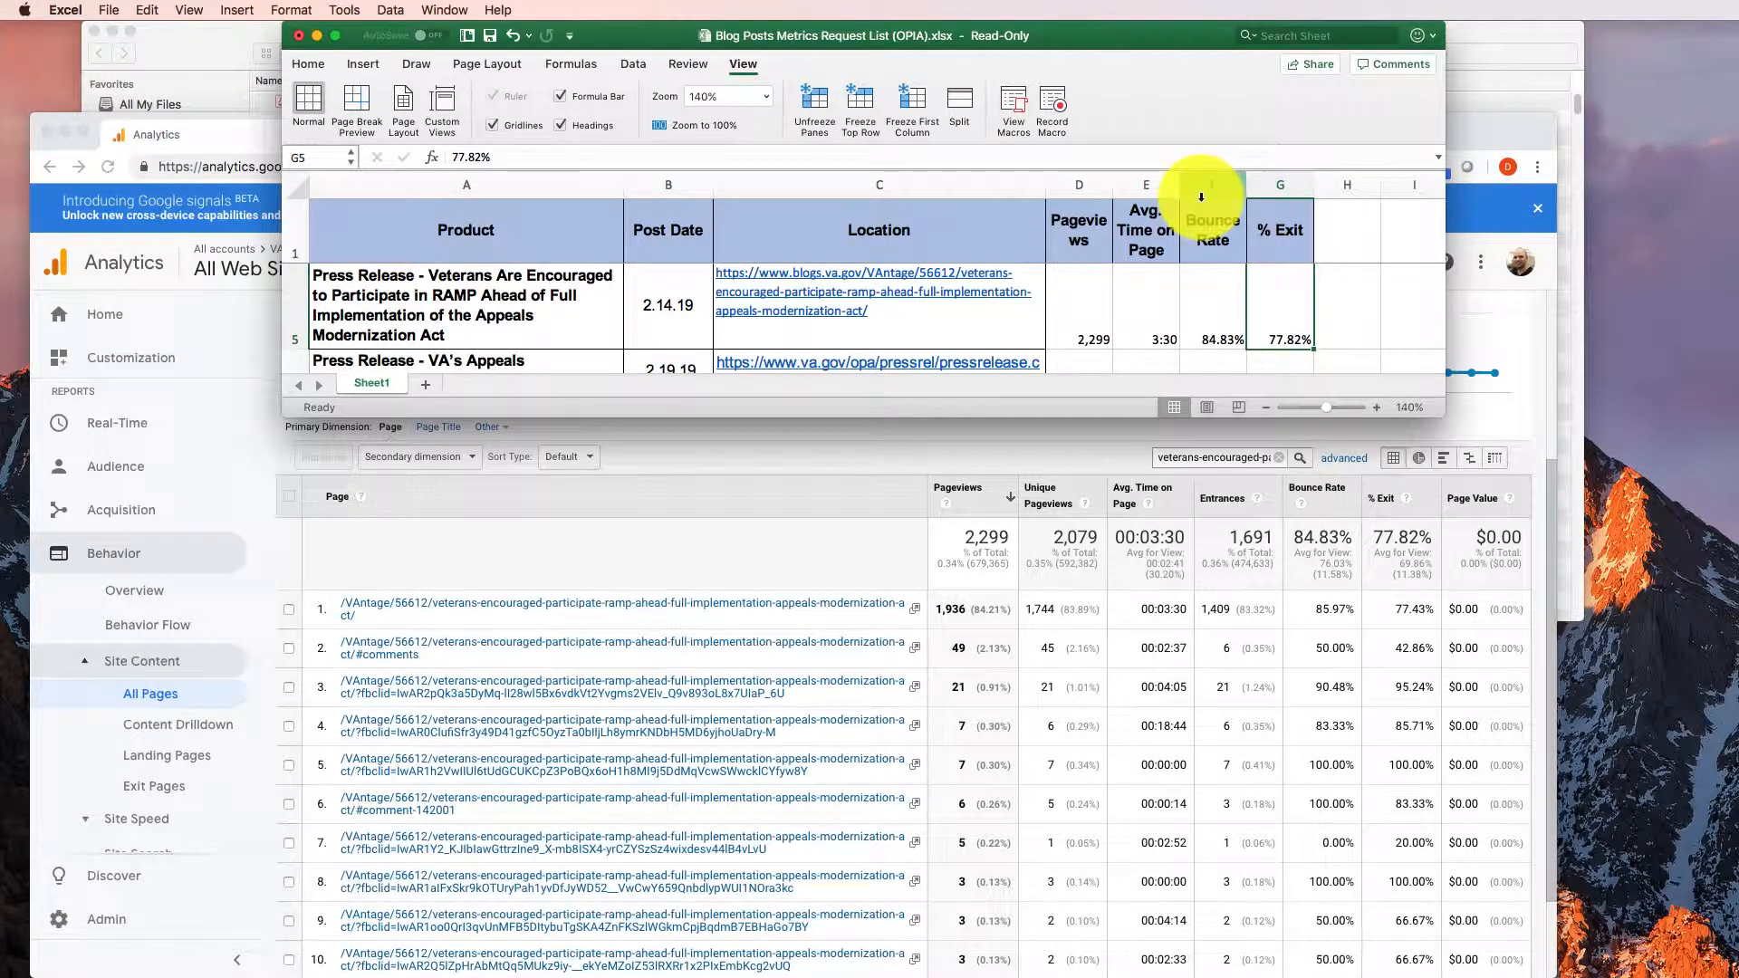
# - Insert a new column before Bounce Rate and give it the header "Entrances" in cell F1
pyautogui.click(1201, 186)
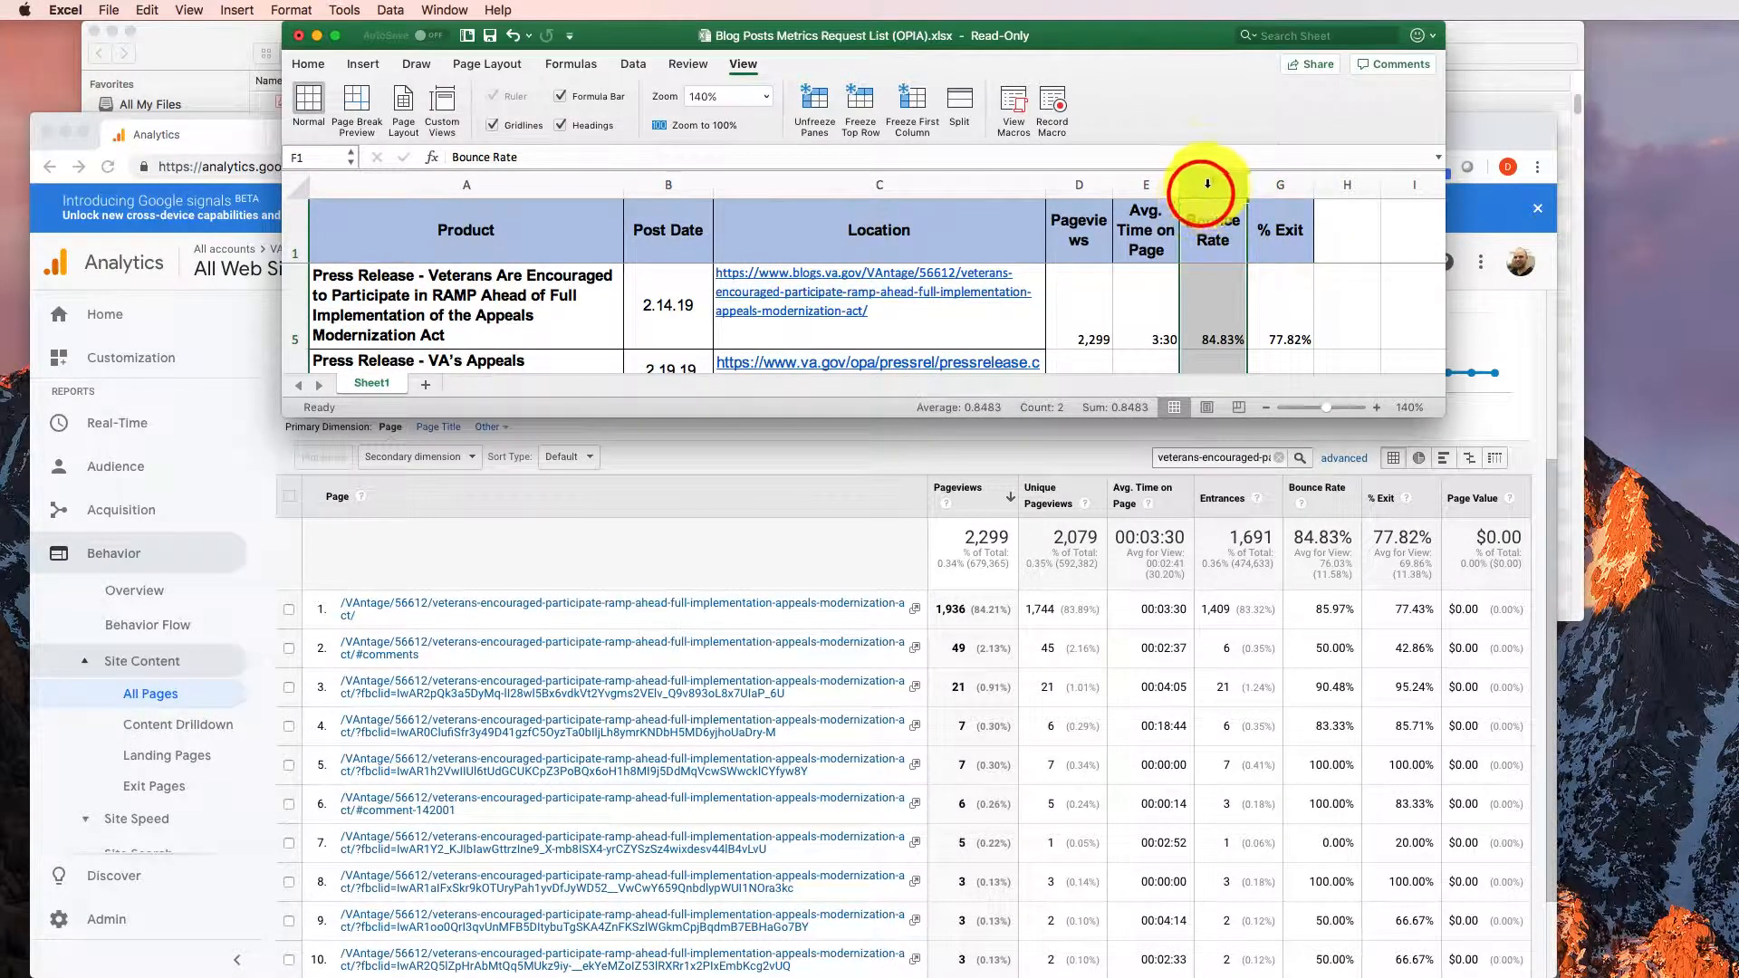
pyautogui.rightClick(1205, 188)
pyautogui.click(1244, 271)
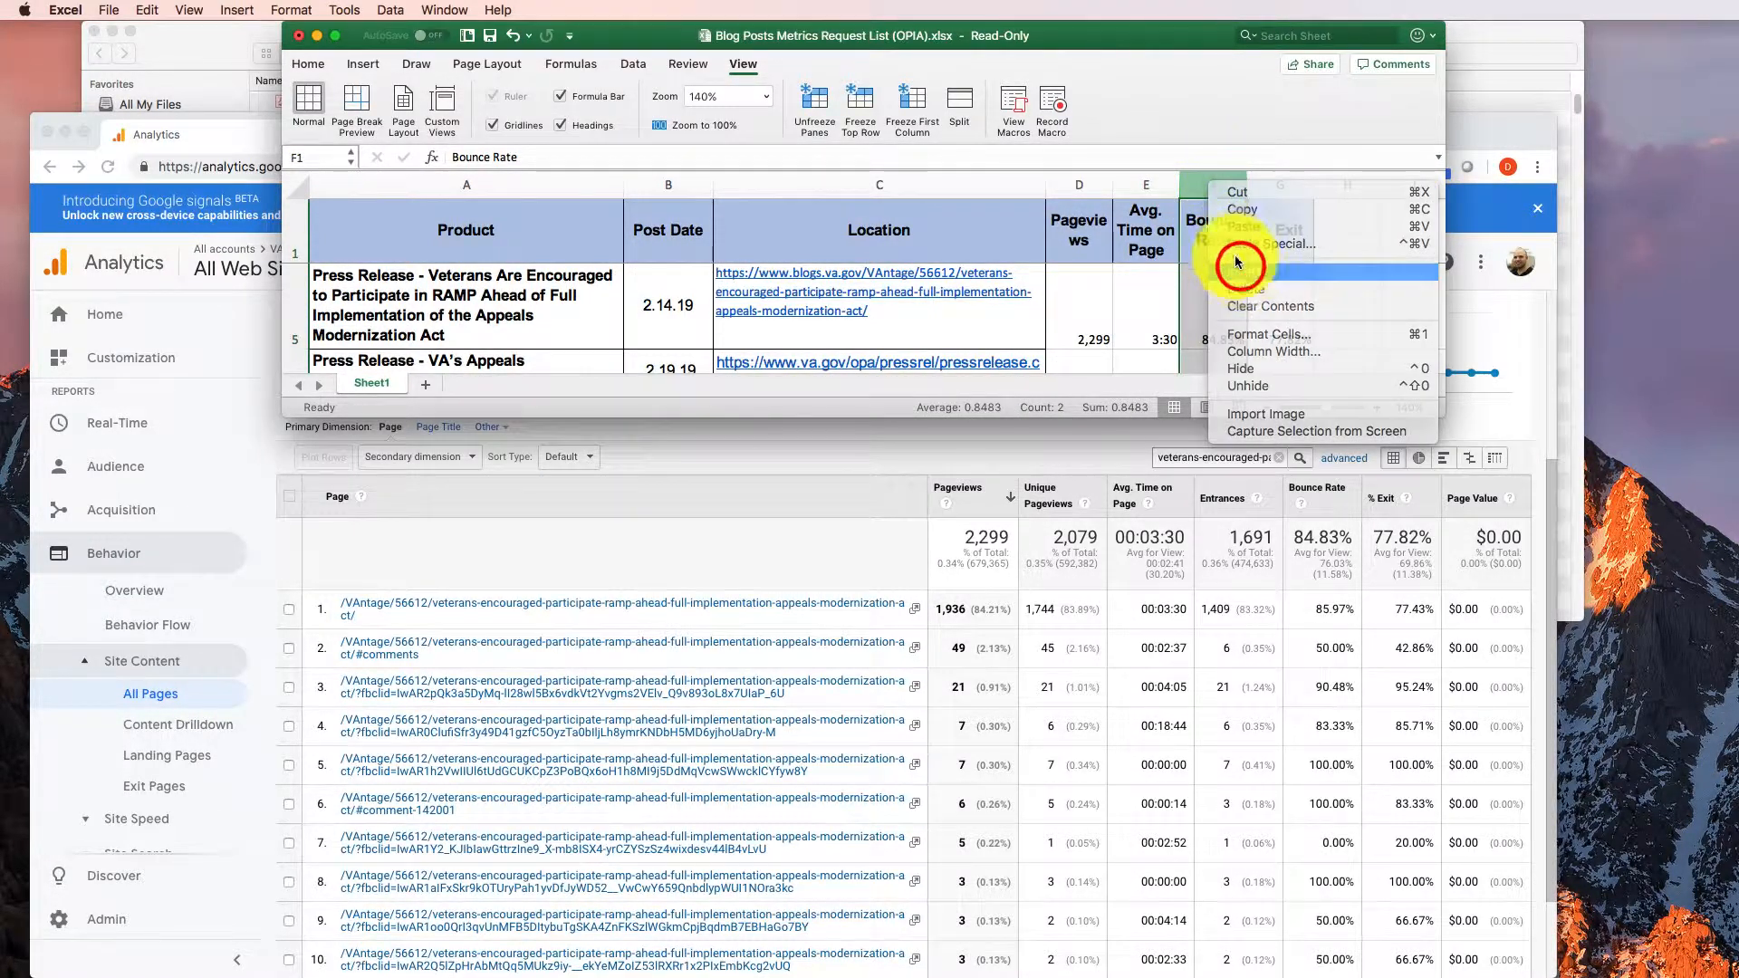
pyautogui.click(1209, 222)
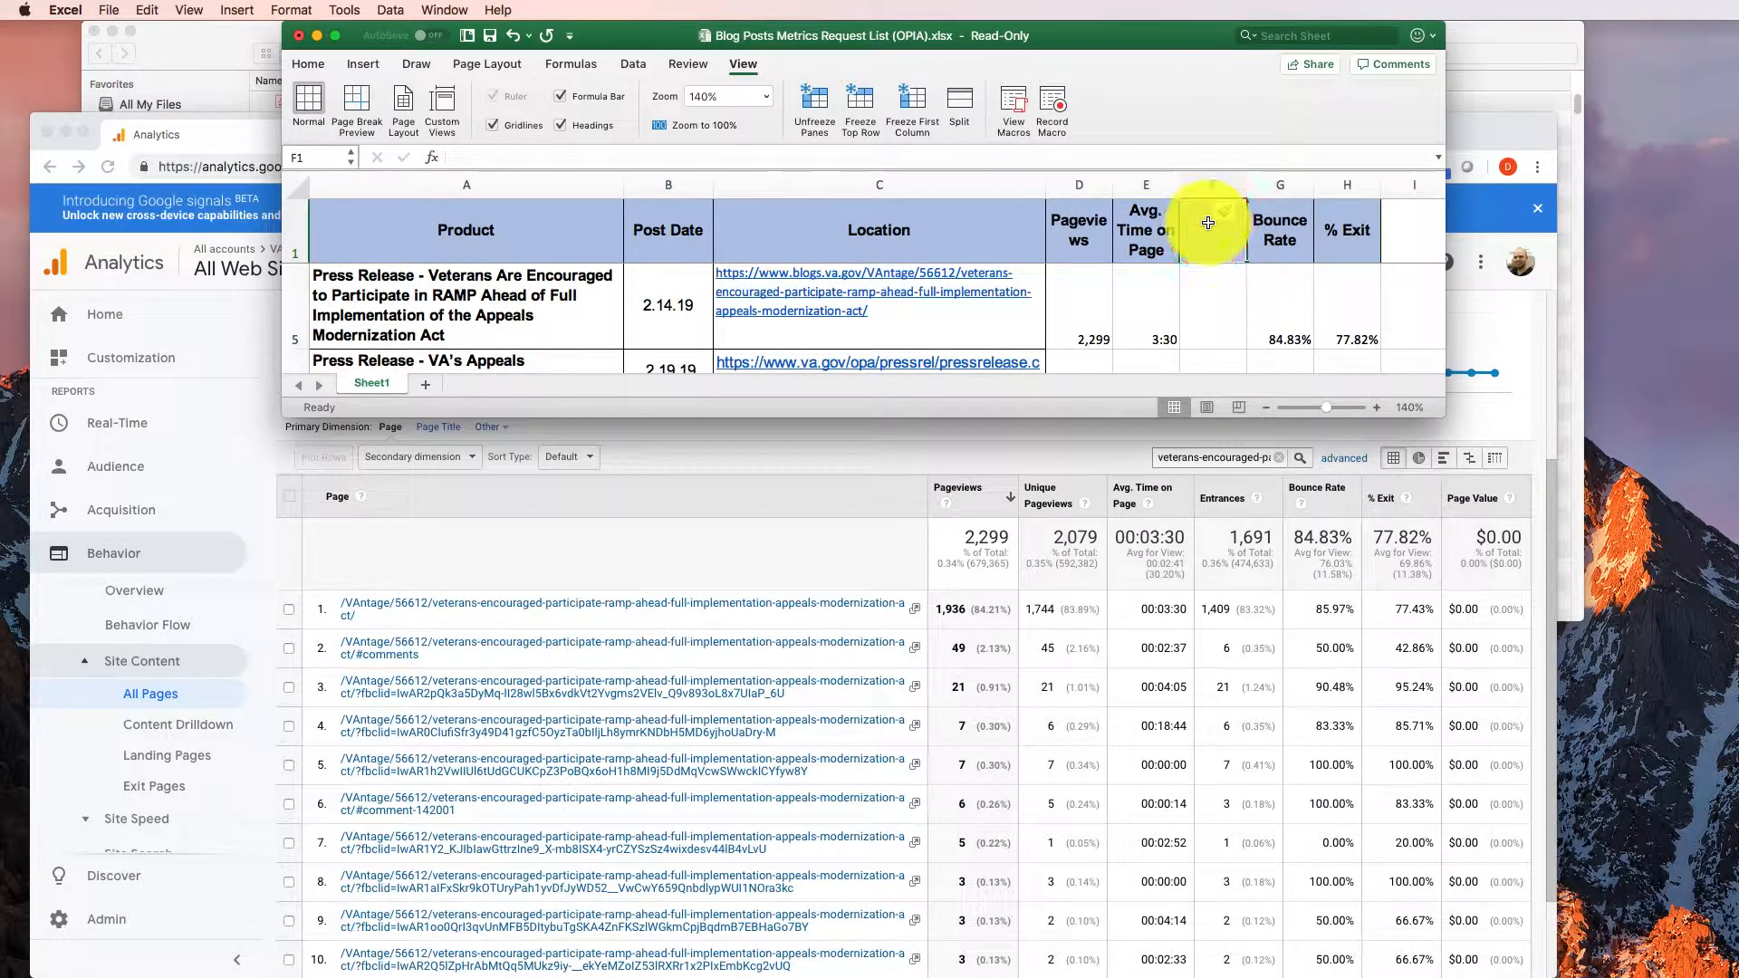
pyautogui.write('Entrances')
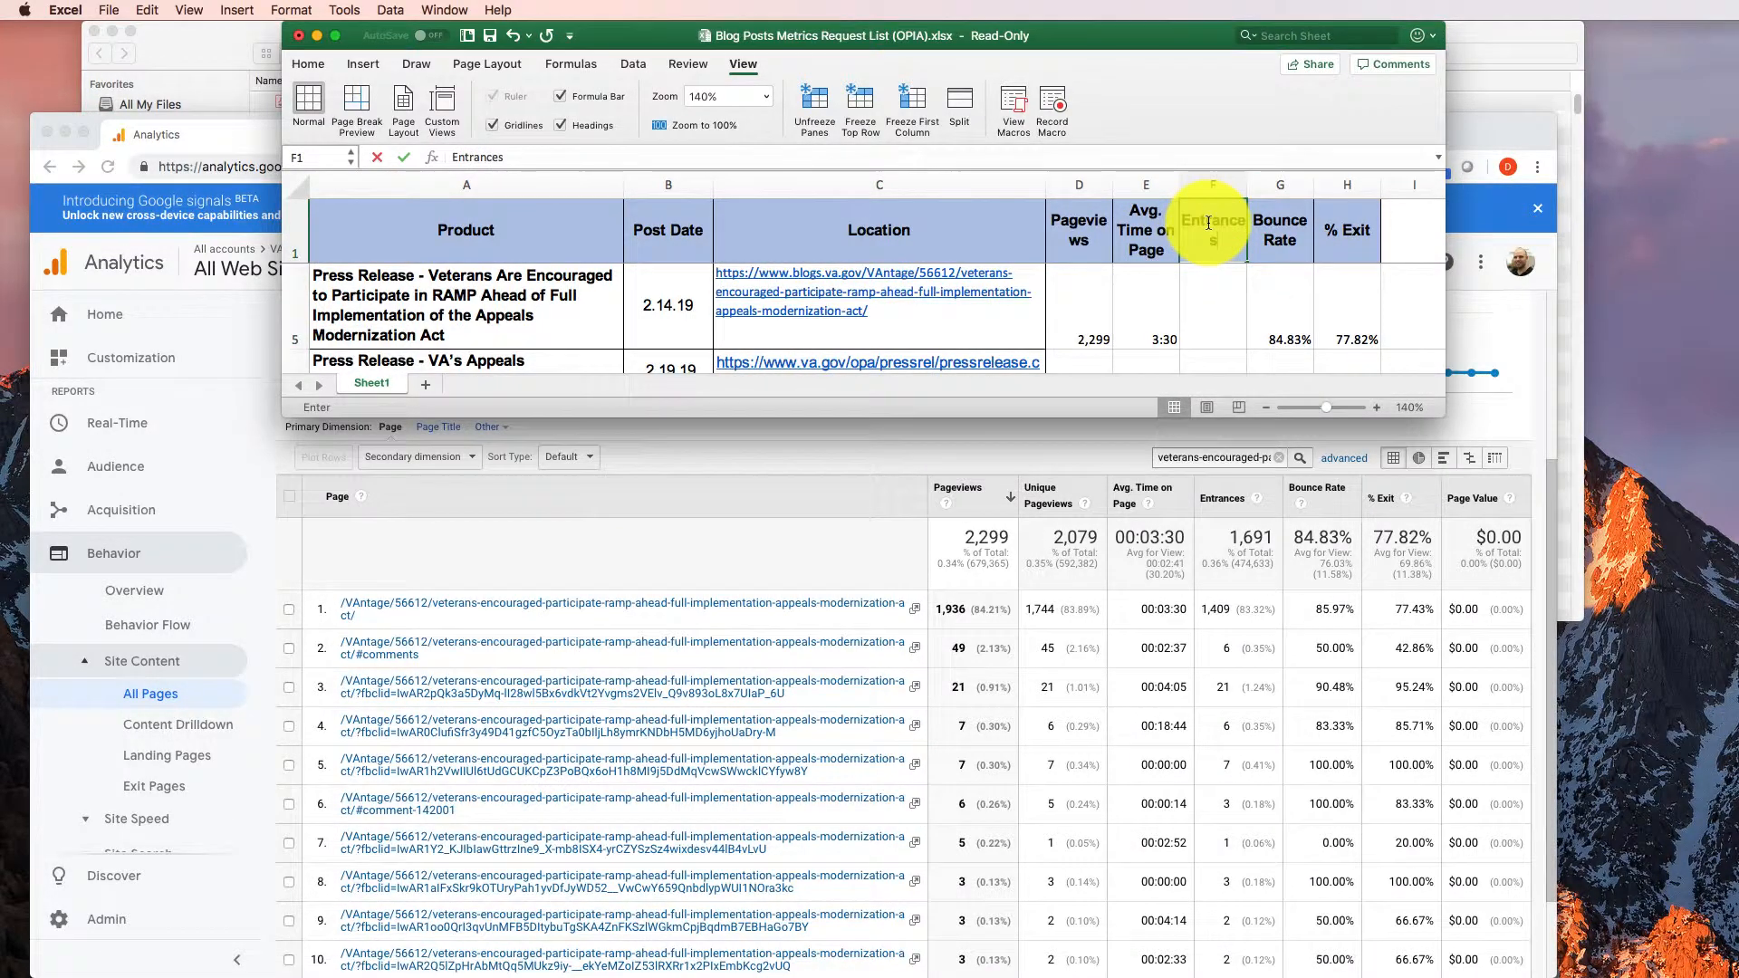
pyautogui.press('Return')
# - Enter 1,691 as the RAMP participation post's entrances in cell F5
pyautogui.press('Down')
pyautogui.press('Down')
pyautogui.press('Down')
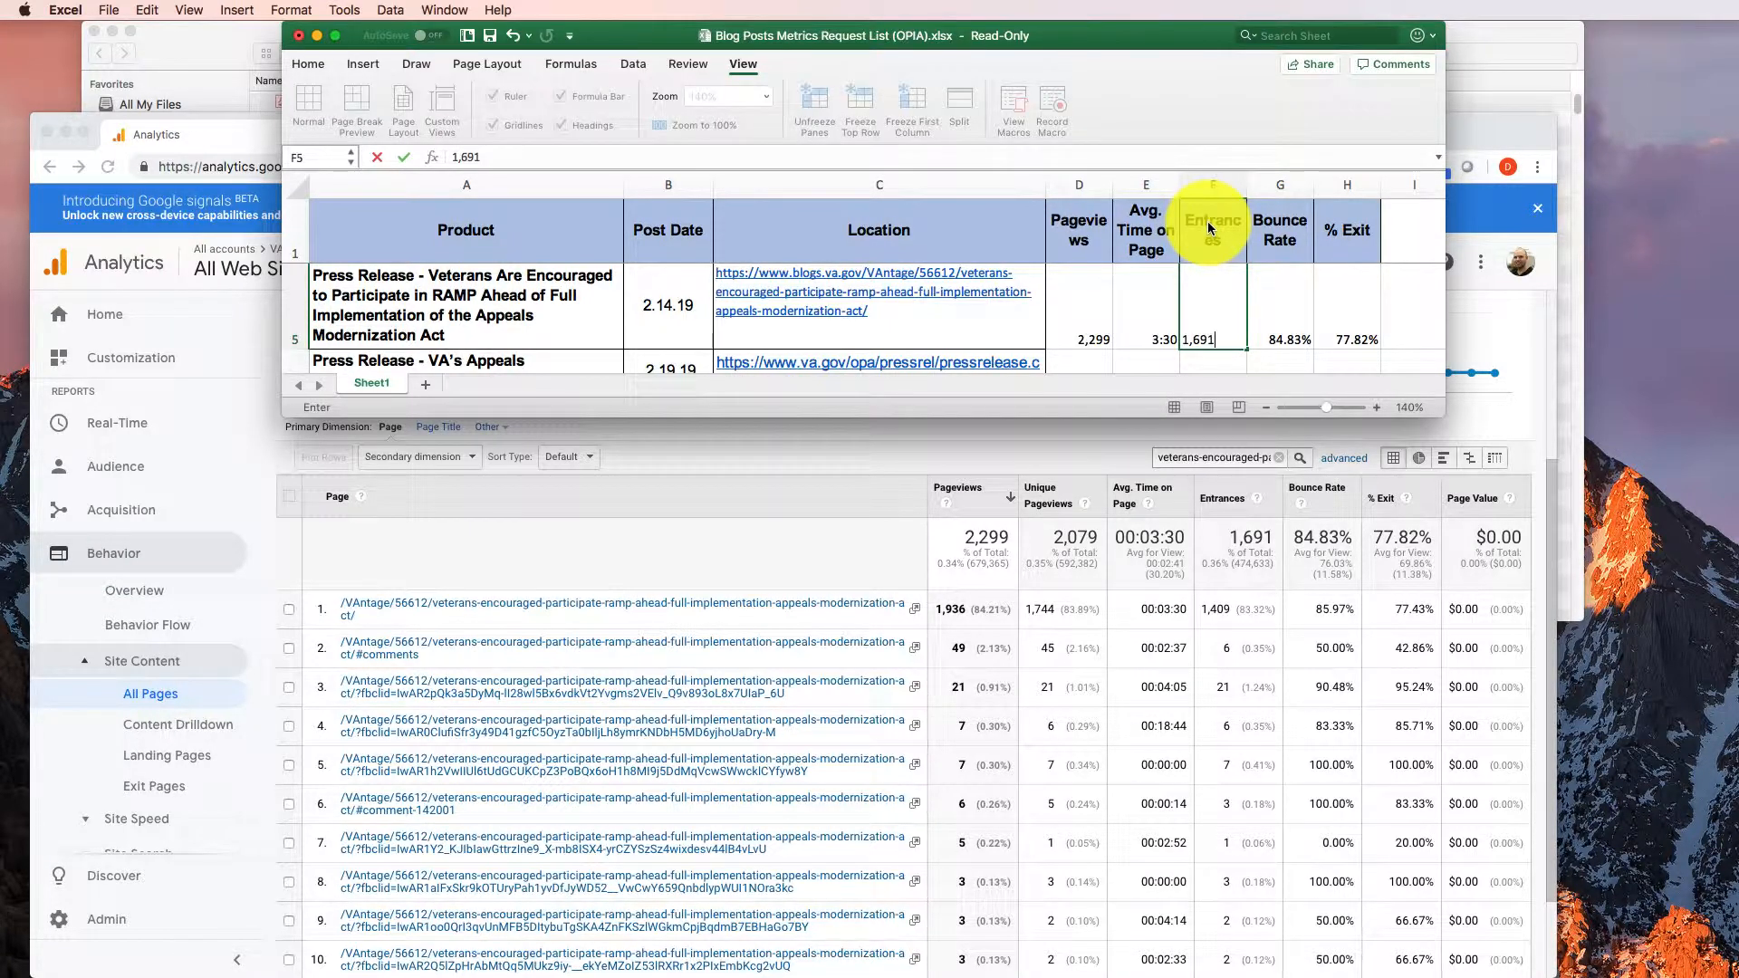
pyautogui.write('1,691')
pyautogui.press('Return')
# - Change the number format of the entrances value in cell F5 to General
pyautogui.press('Up')
pyautogui.press('Up')
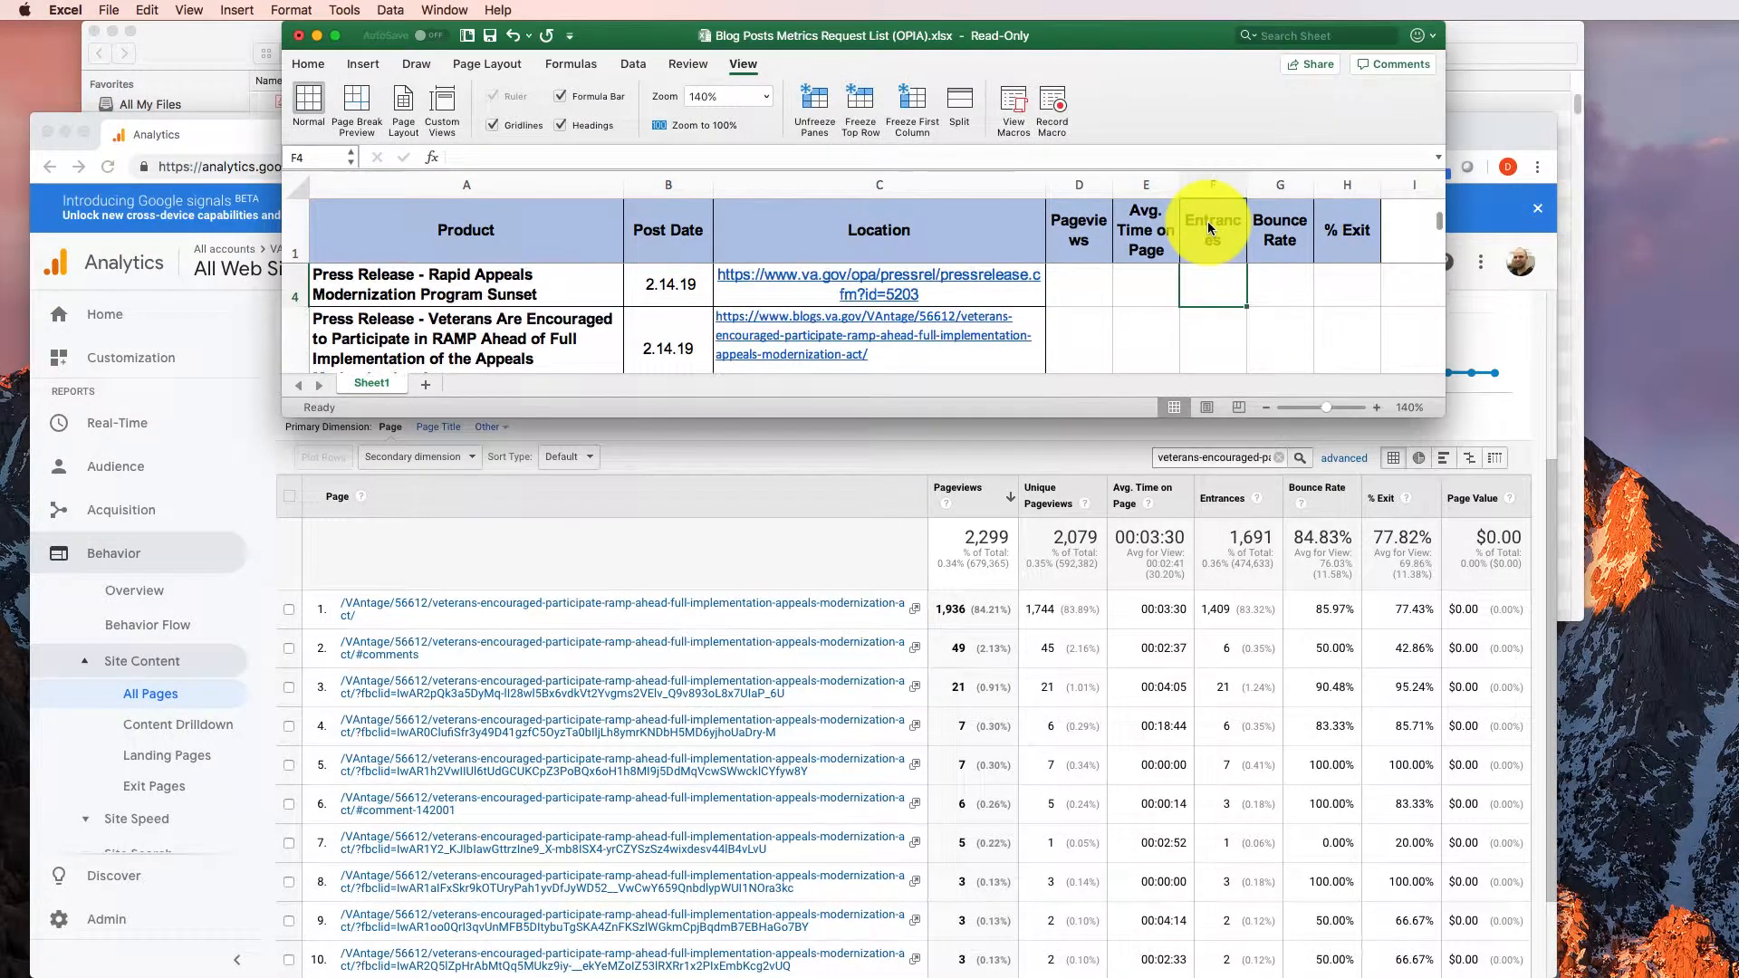
pyautogui.press('Down')
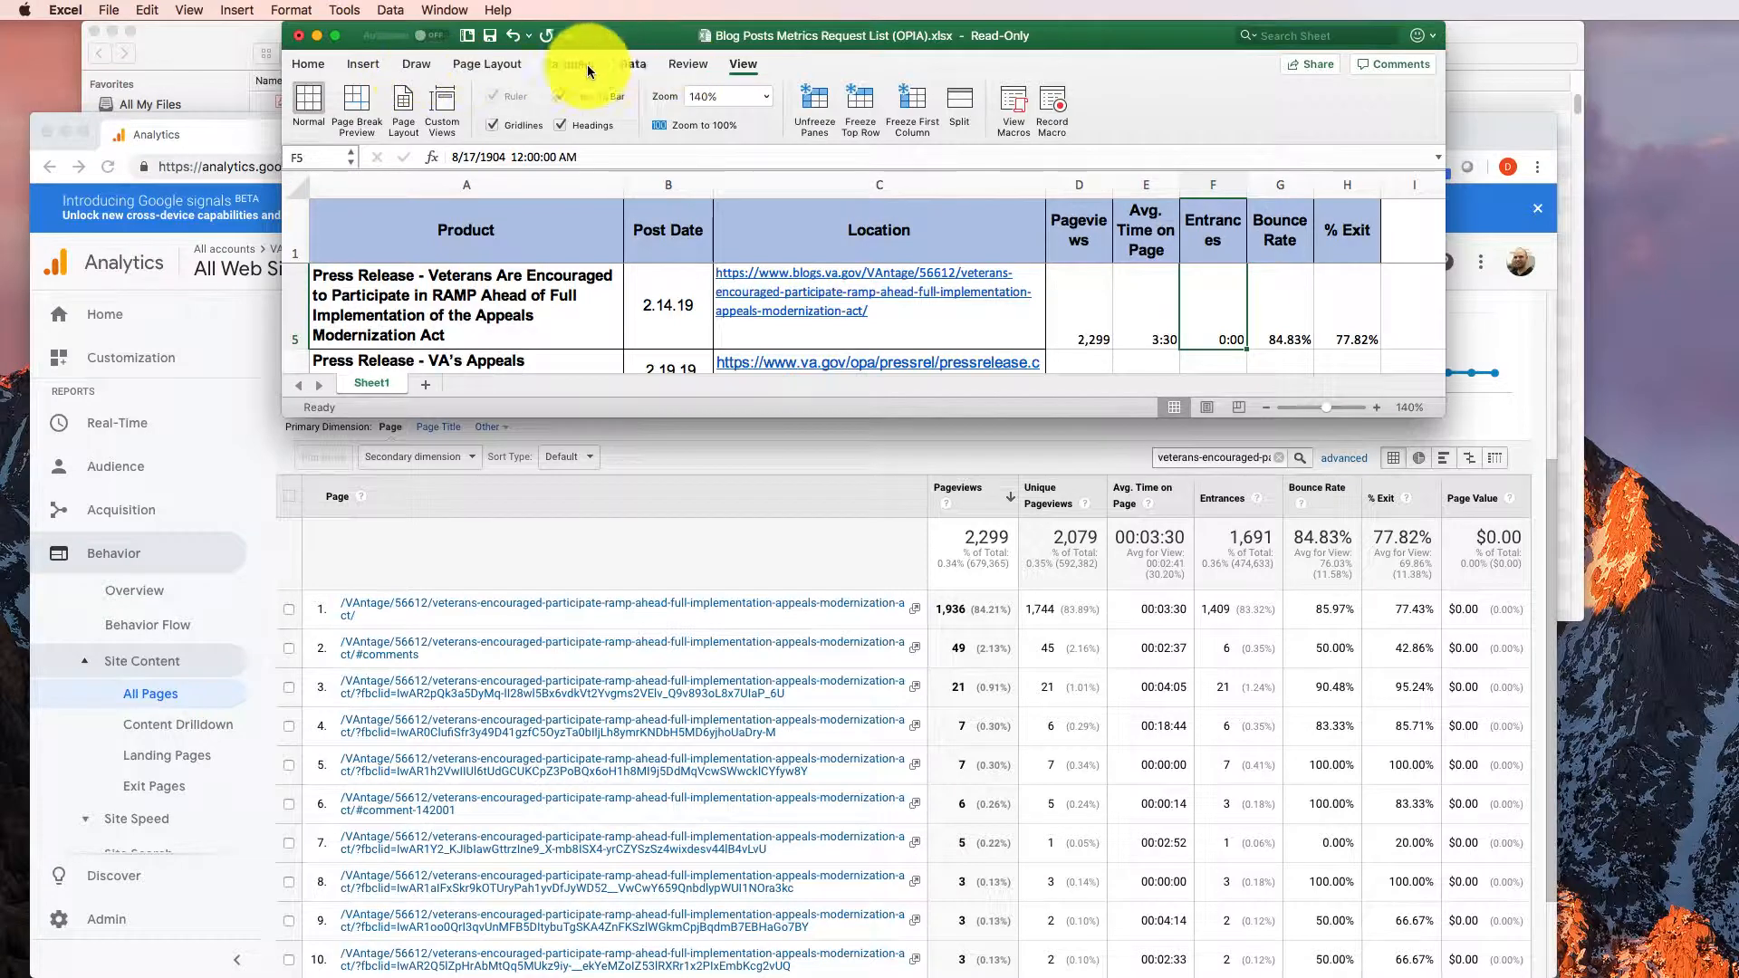
pyautogui.click(308, 63)
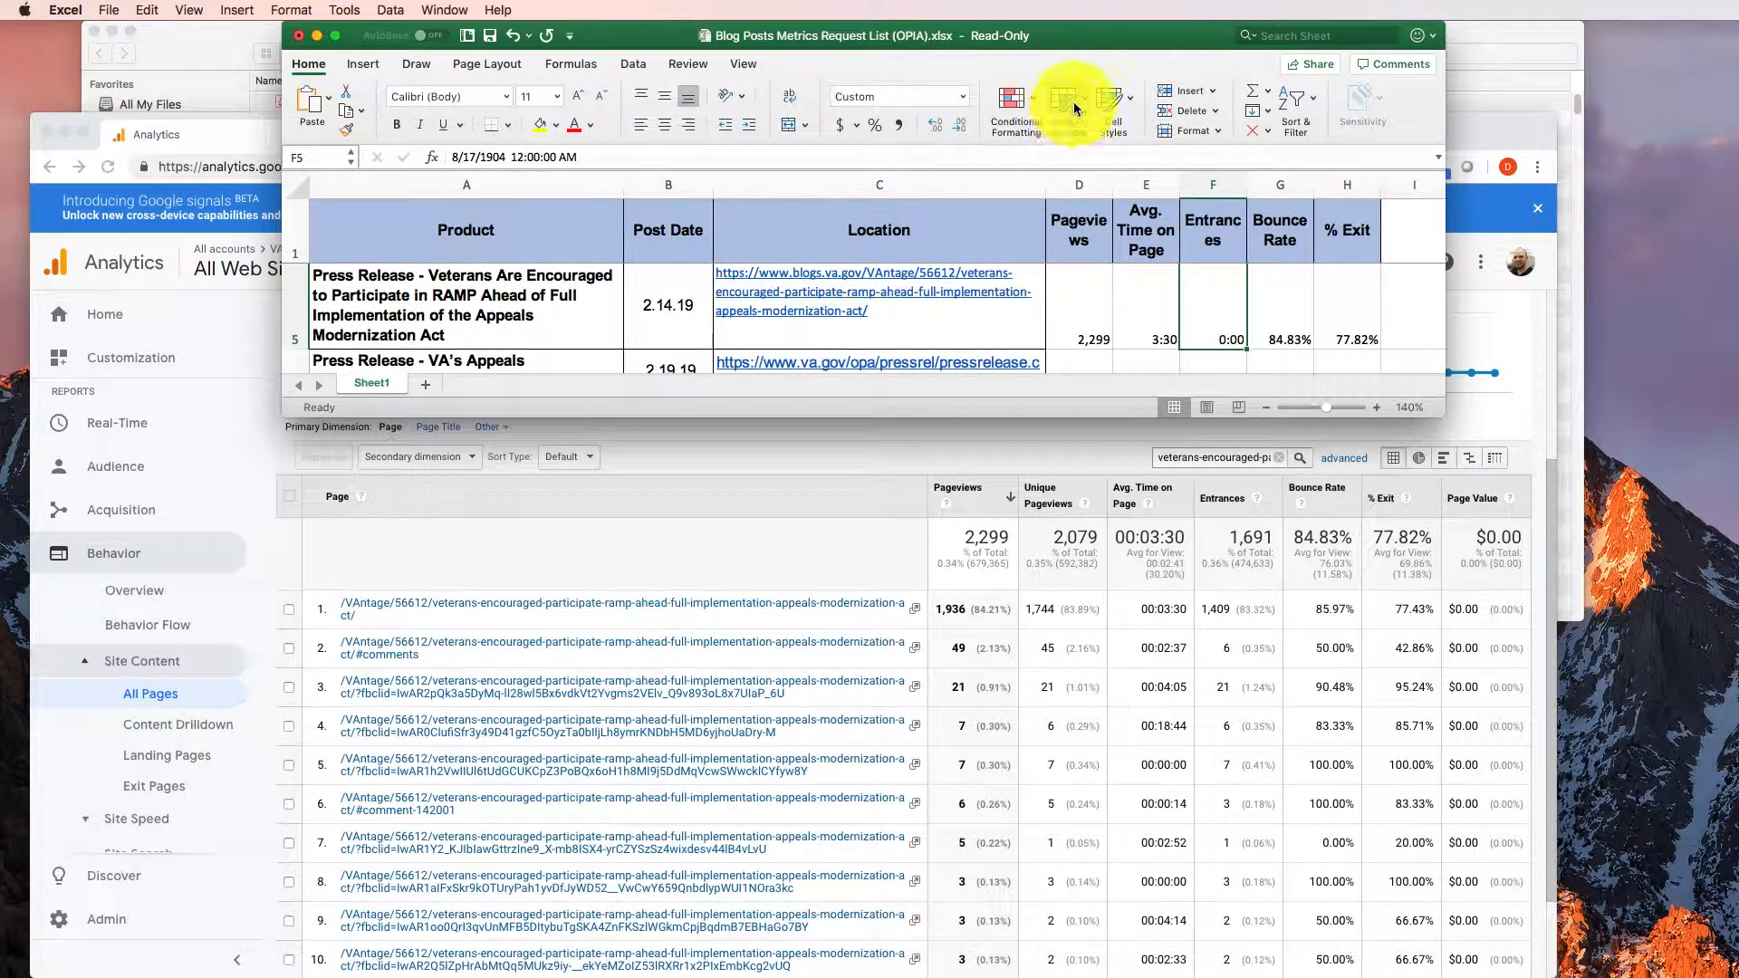
pyautogui.click(868, 97)
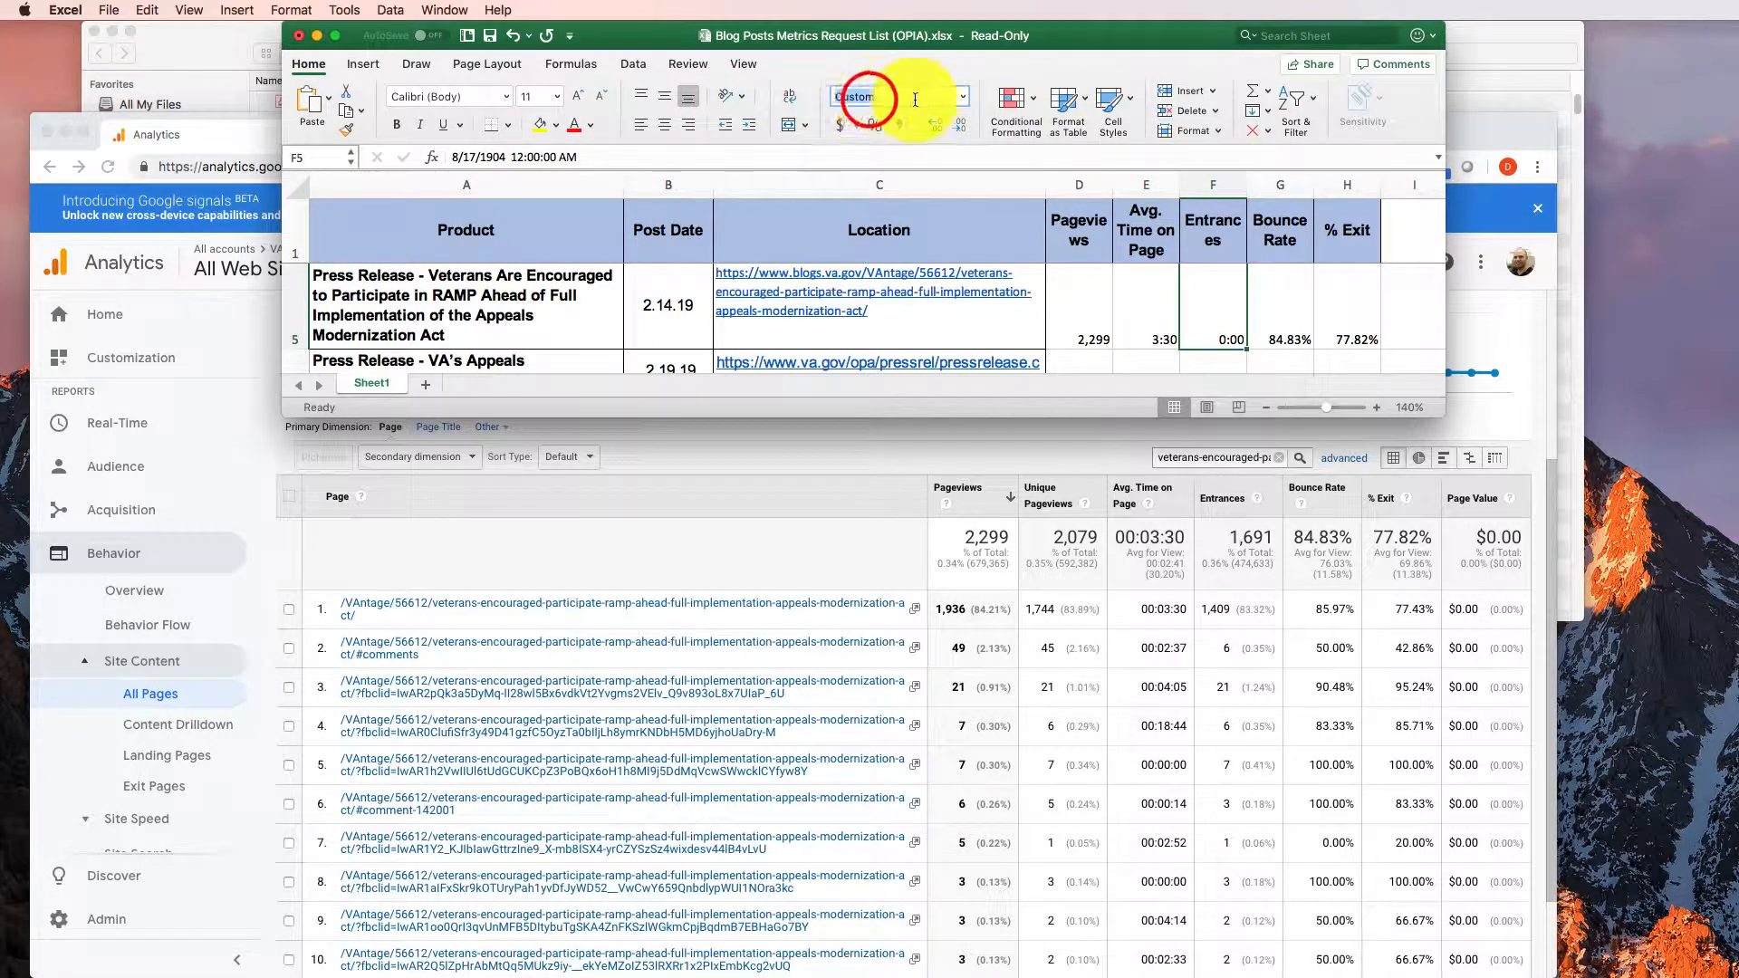
pyautogui.click(962, 97)
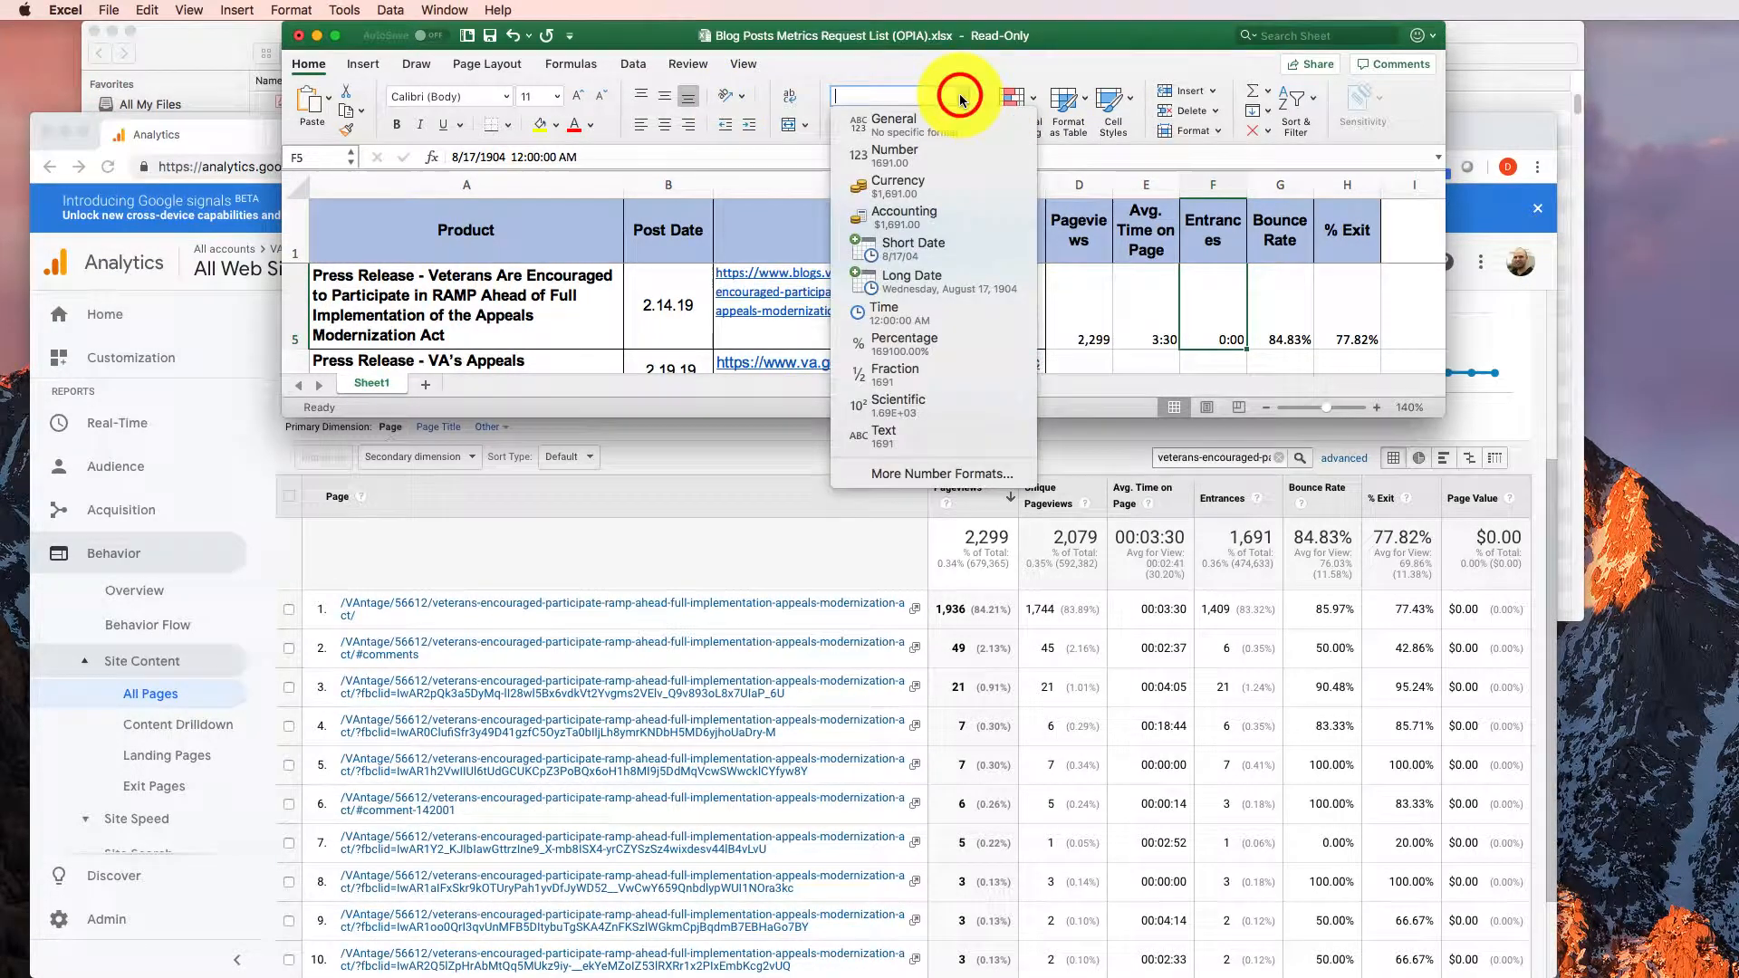
pyautogui.click(918, 161)
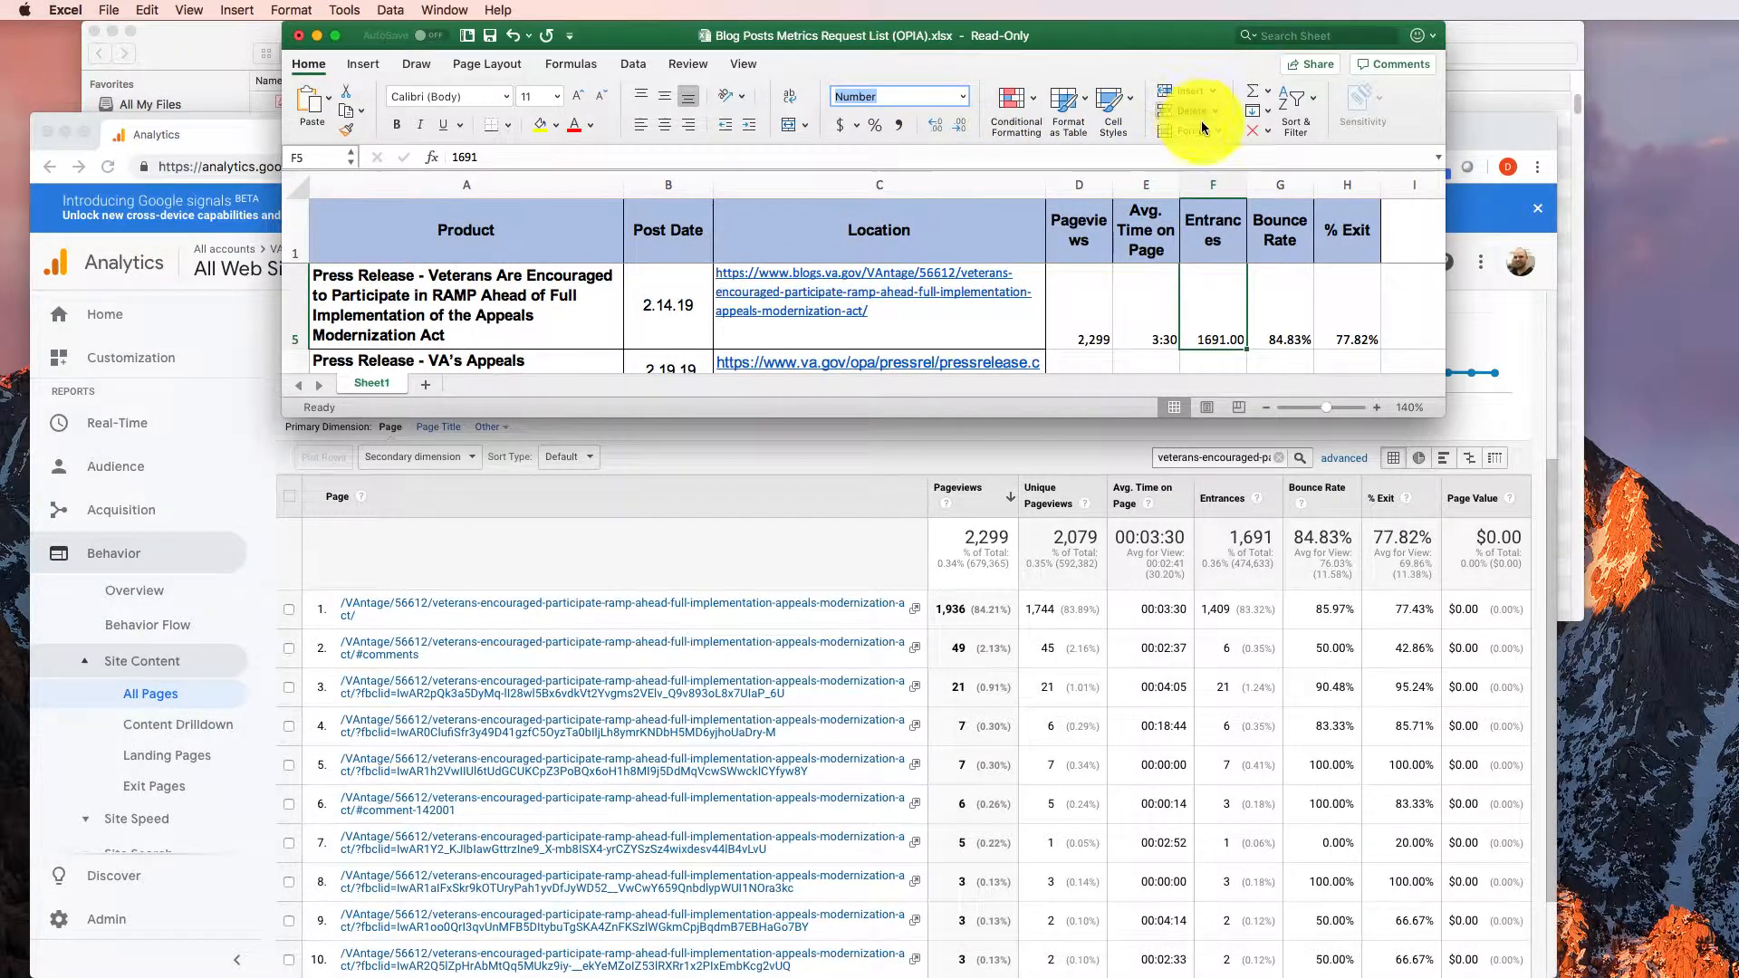
pyautogui.click(961, 97)
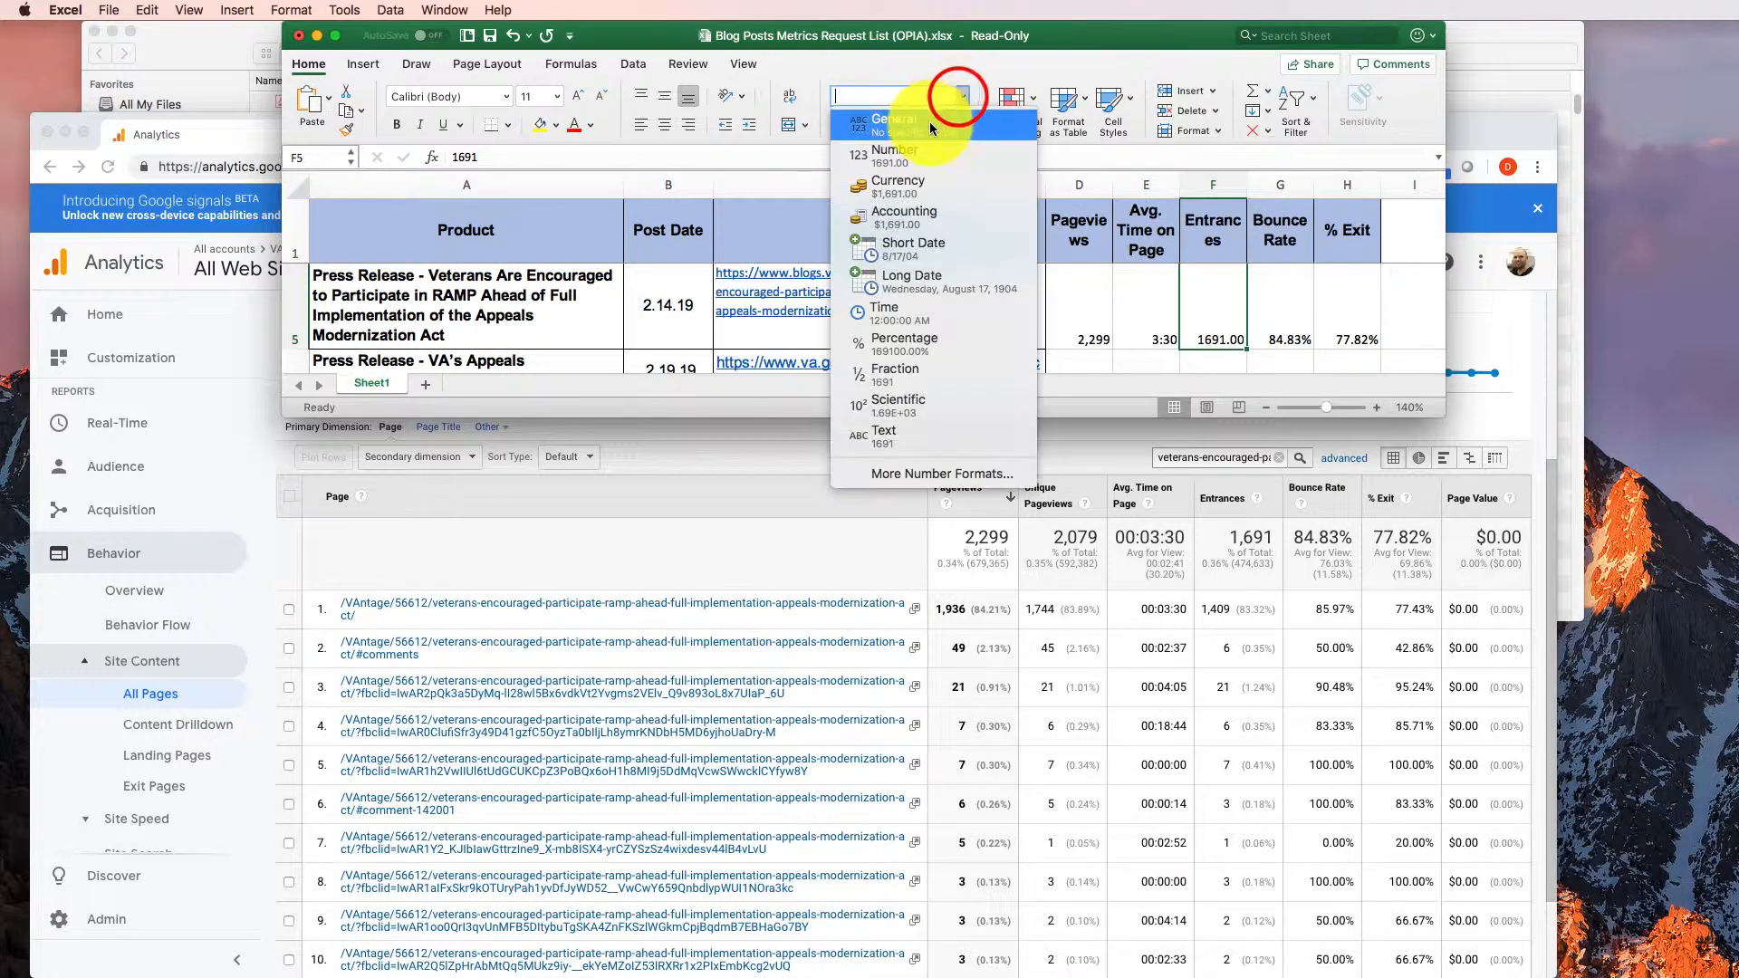
pyautogui.click(932, 117)
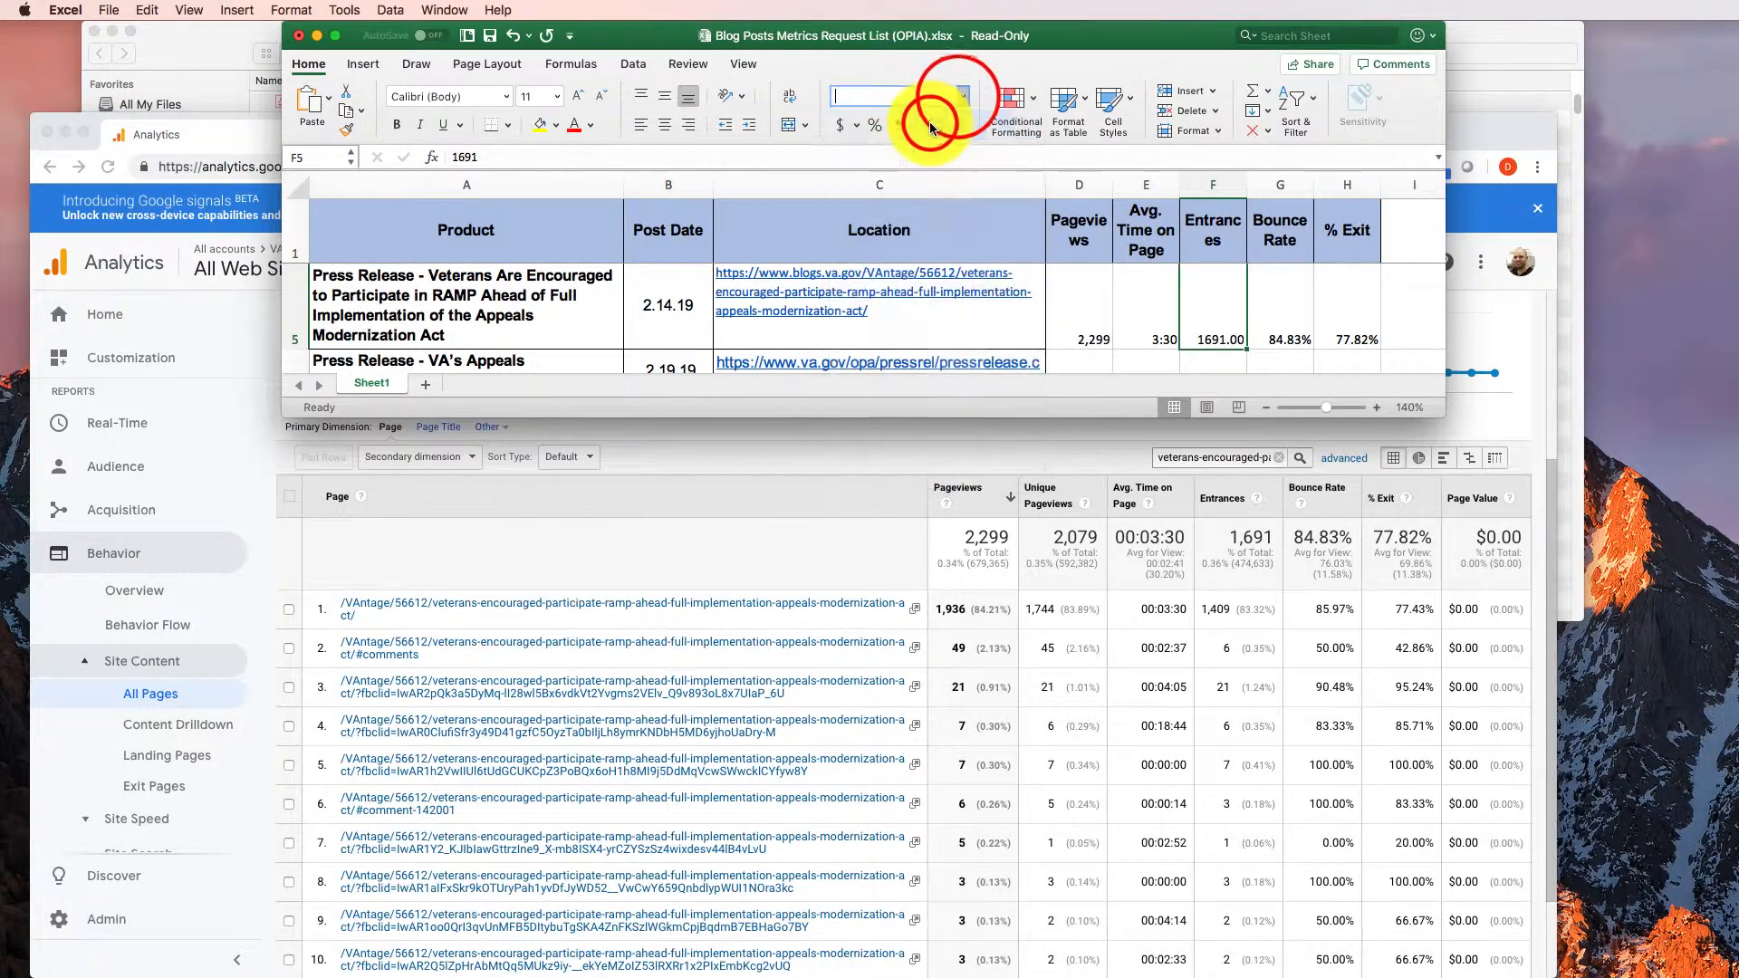
pyautogui.click(1231, 300)
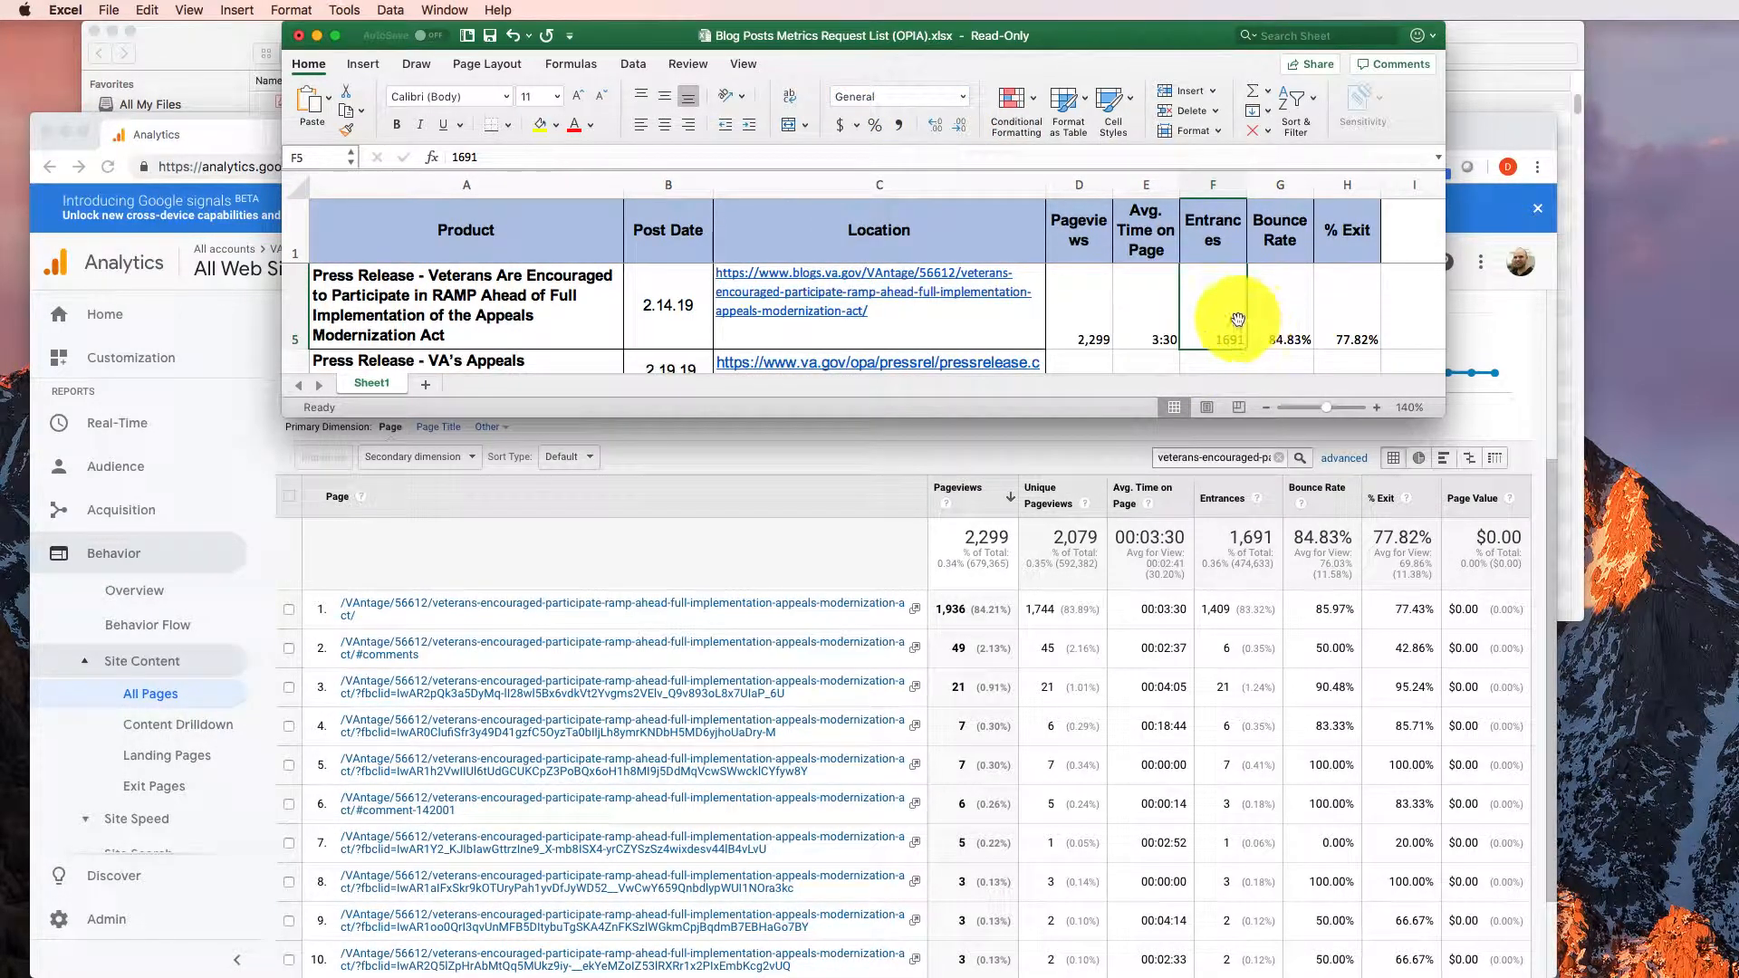
# - Open the Appeals Modernization Vantage Point blog post from its link in row 8 and select the ID 56659 in its web address
pyautogui.moveTo(1442, 417); pyautogui.dragTo(1434, 606)
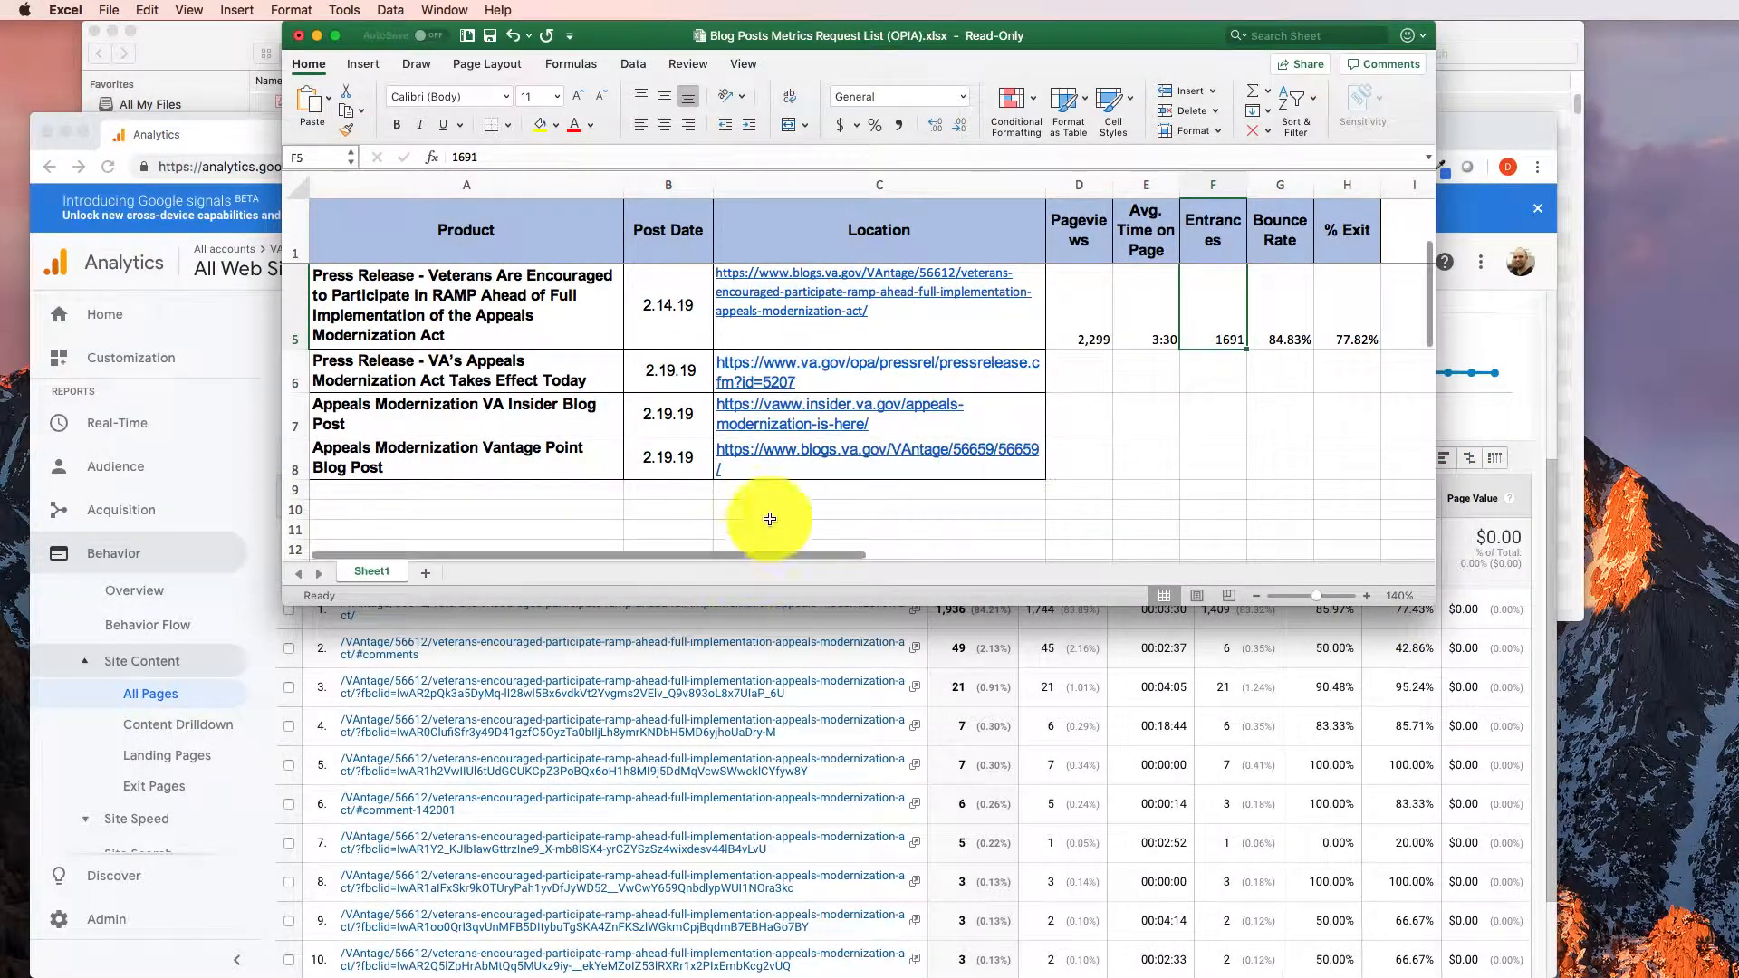
pyautogui.click(816, 471)
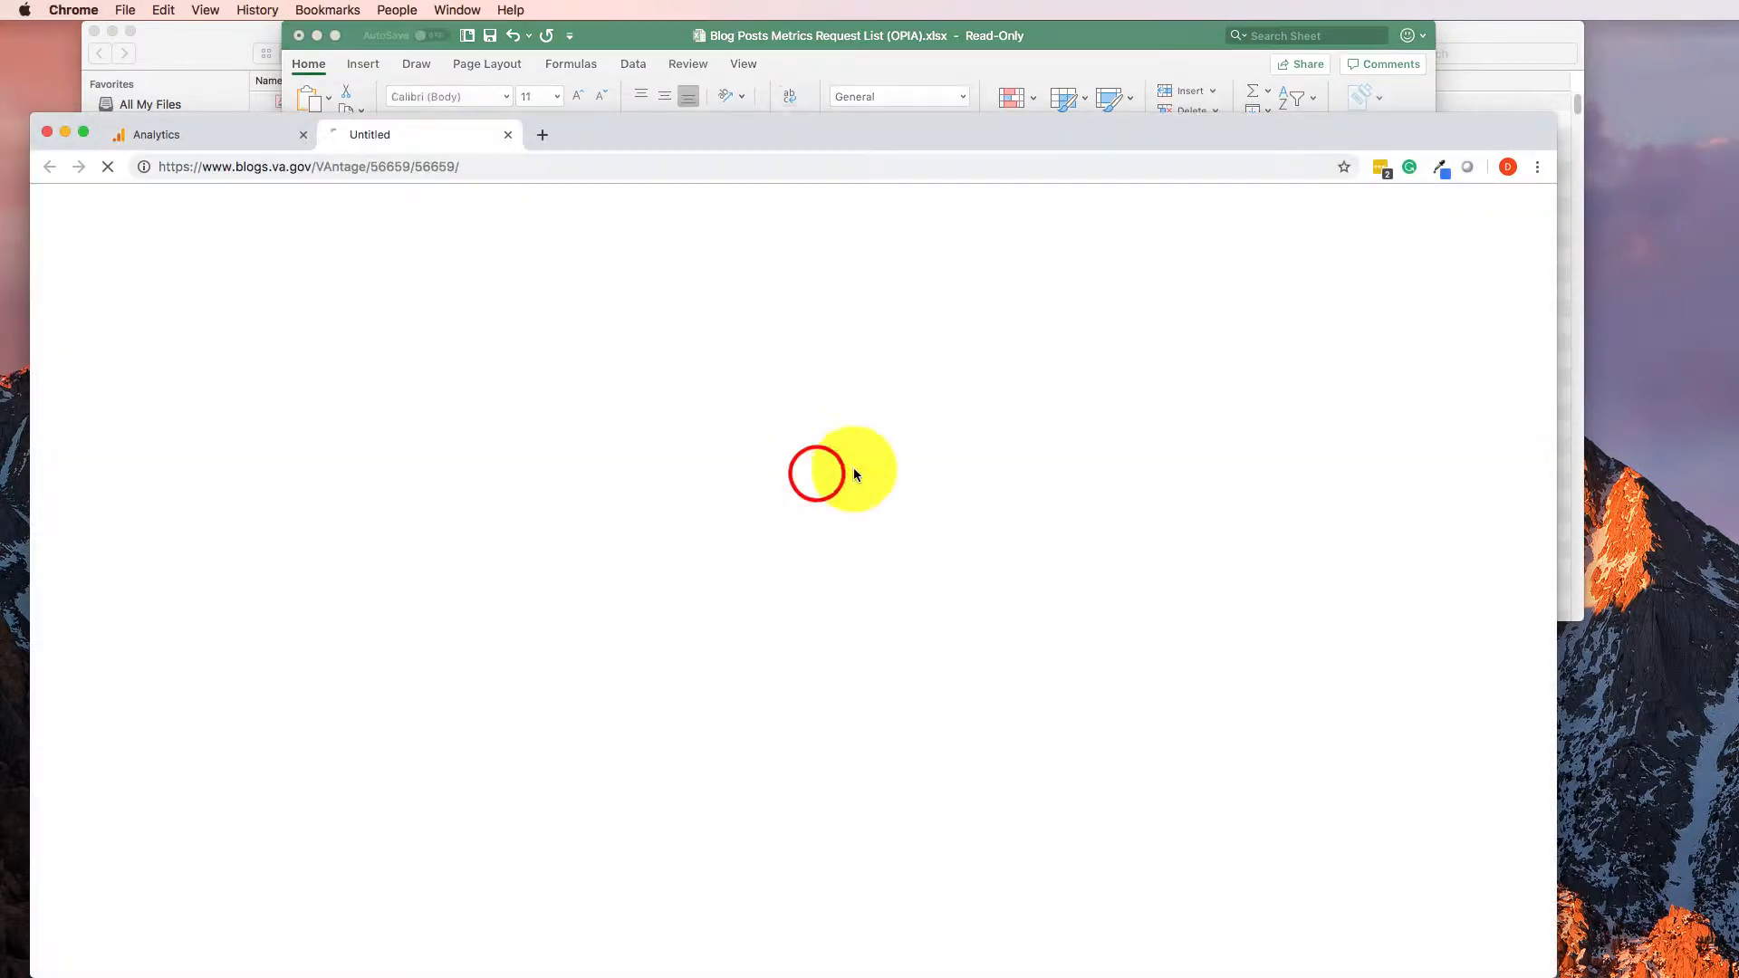
pyautogui.click(363, 166)
pyautogui.click(378, 167)
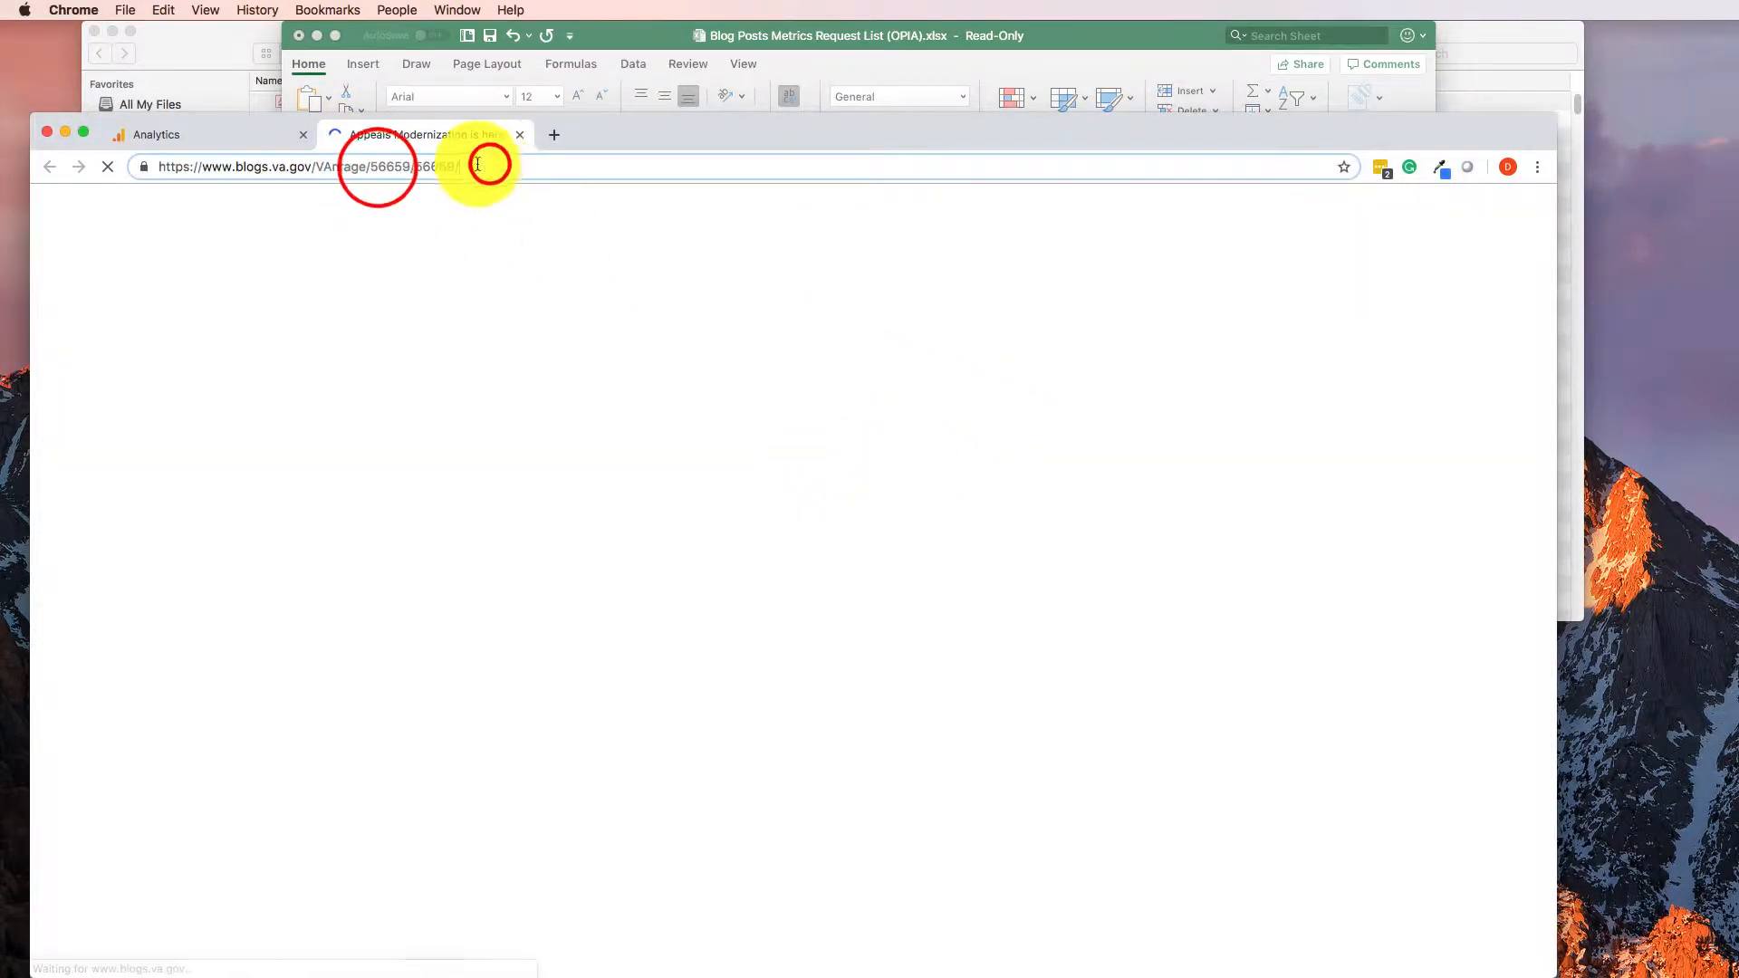
pyautogui.moveTo(489, 166); pyautogui.dragTo(373, 167)
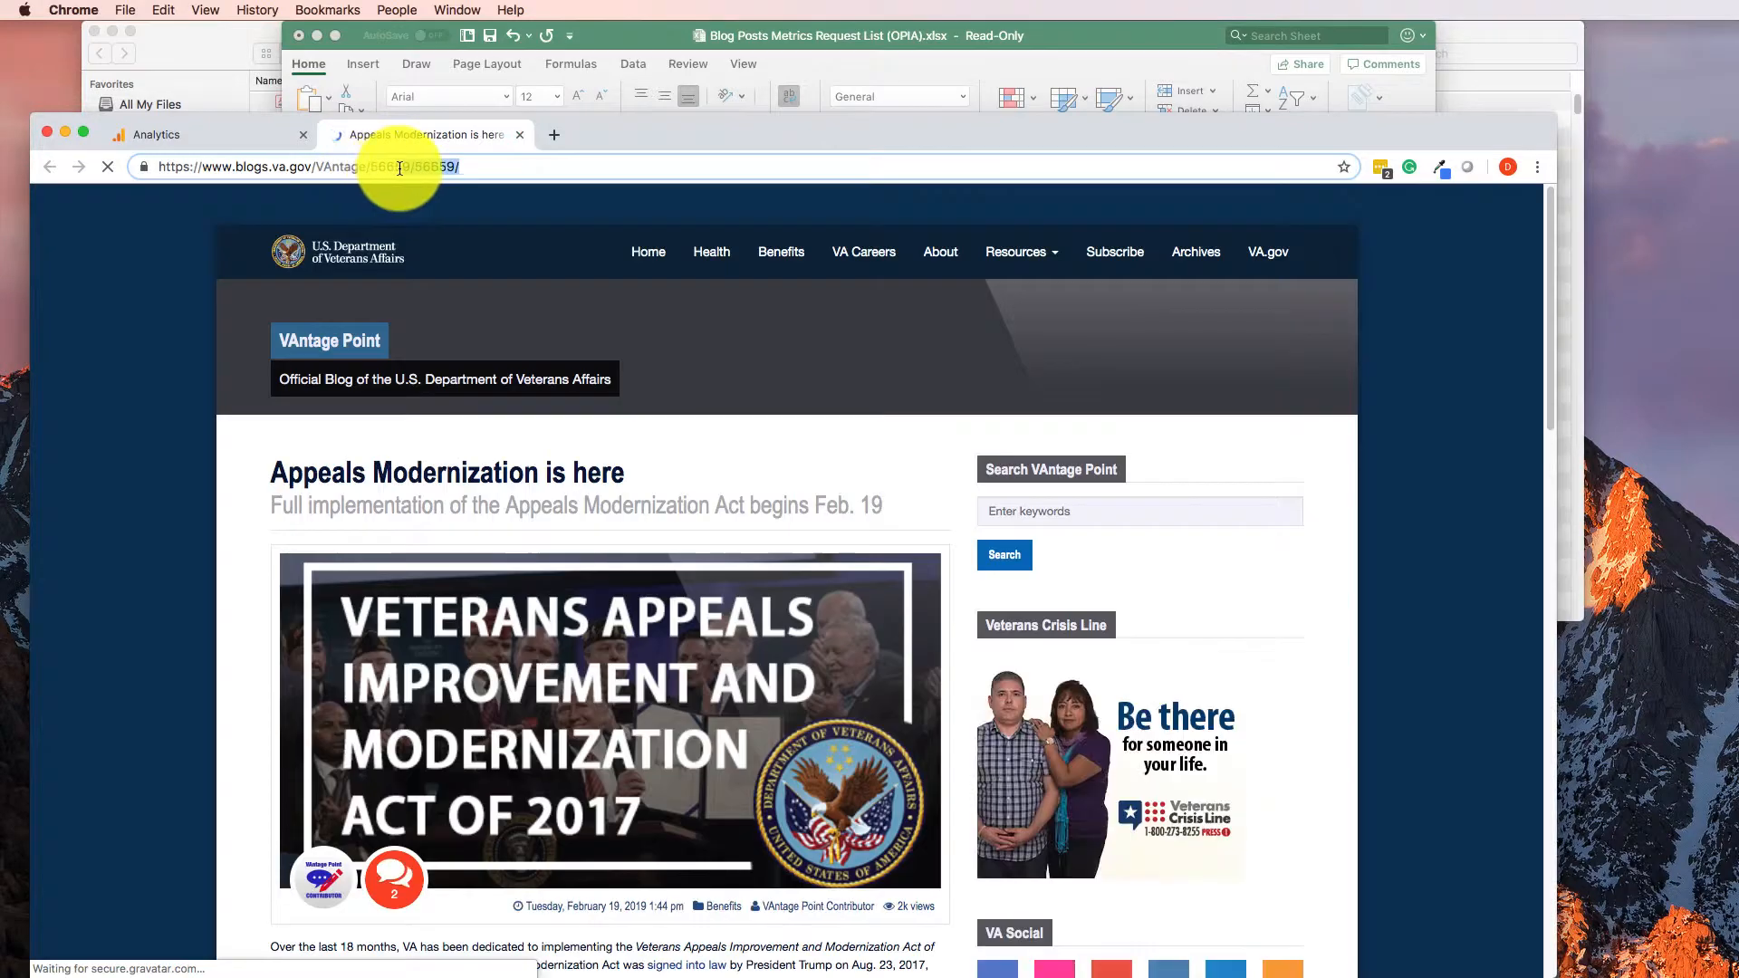
pyautogui.click(381, 167)
pyautogui.click(382, 166)
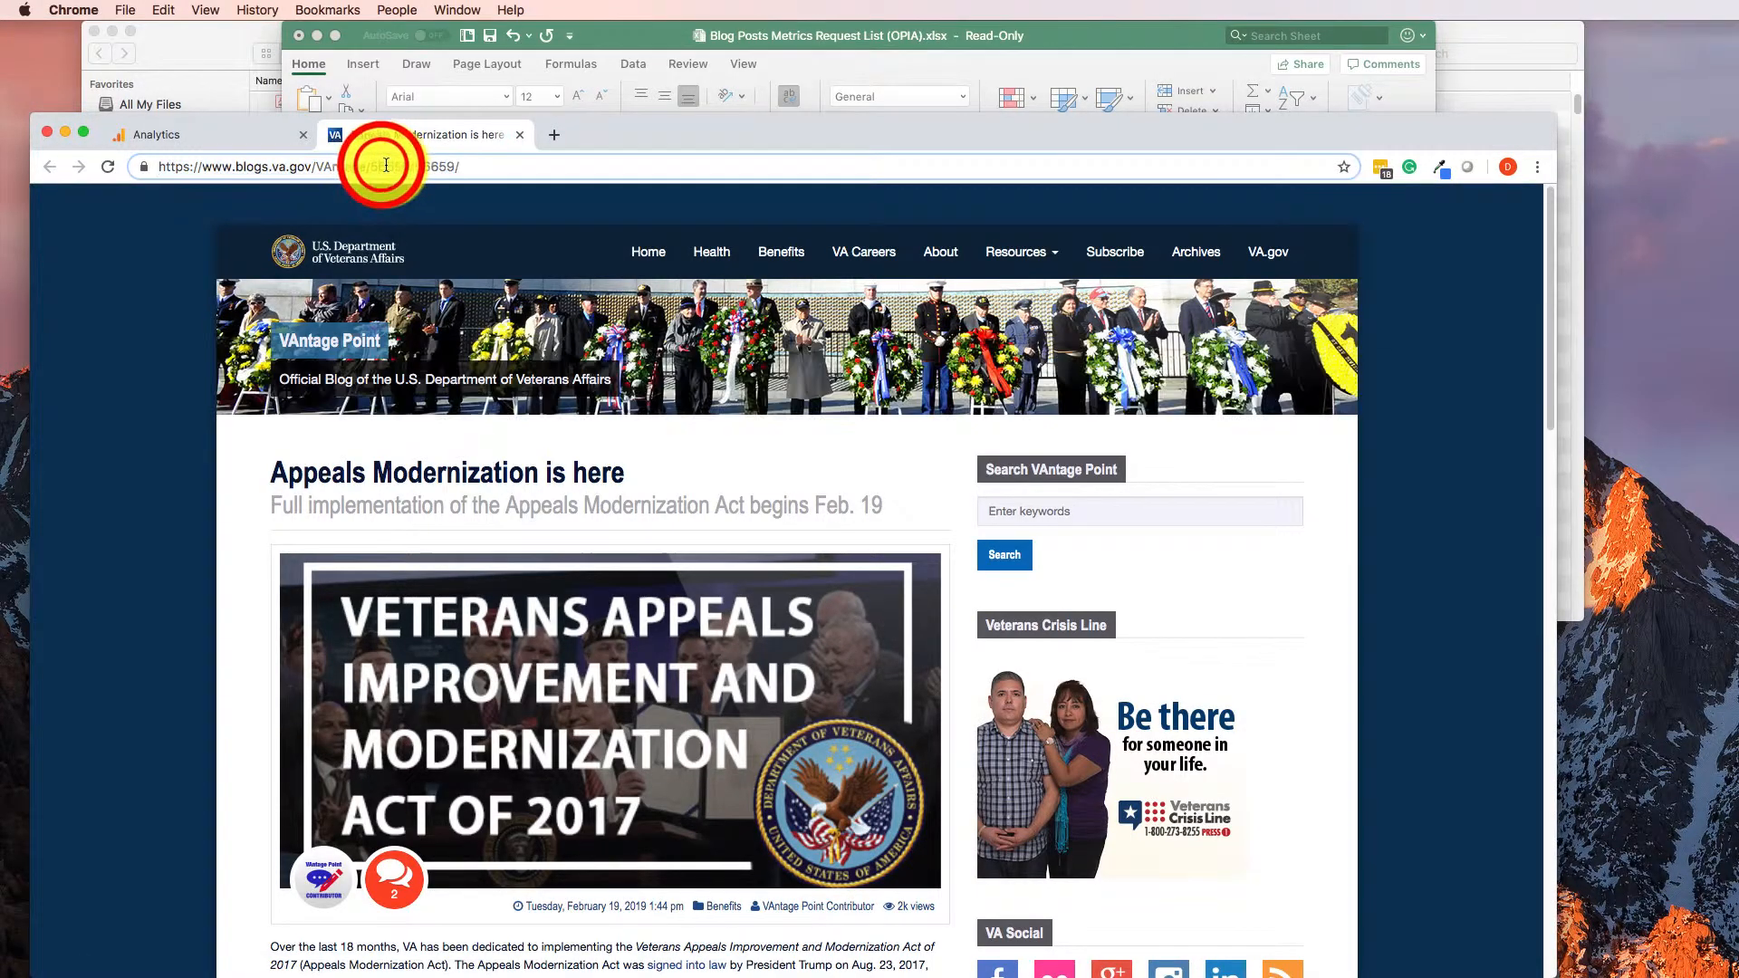
pyautogui.moveTo(369, 167); pyautogui.dragTo(410, 166)
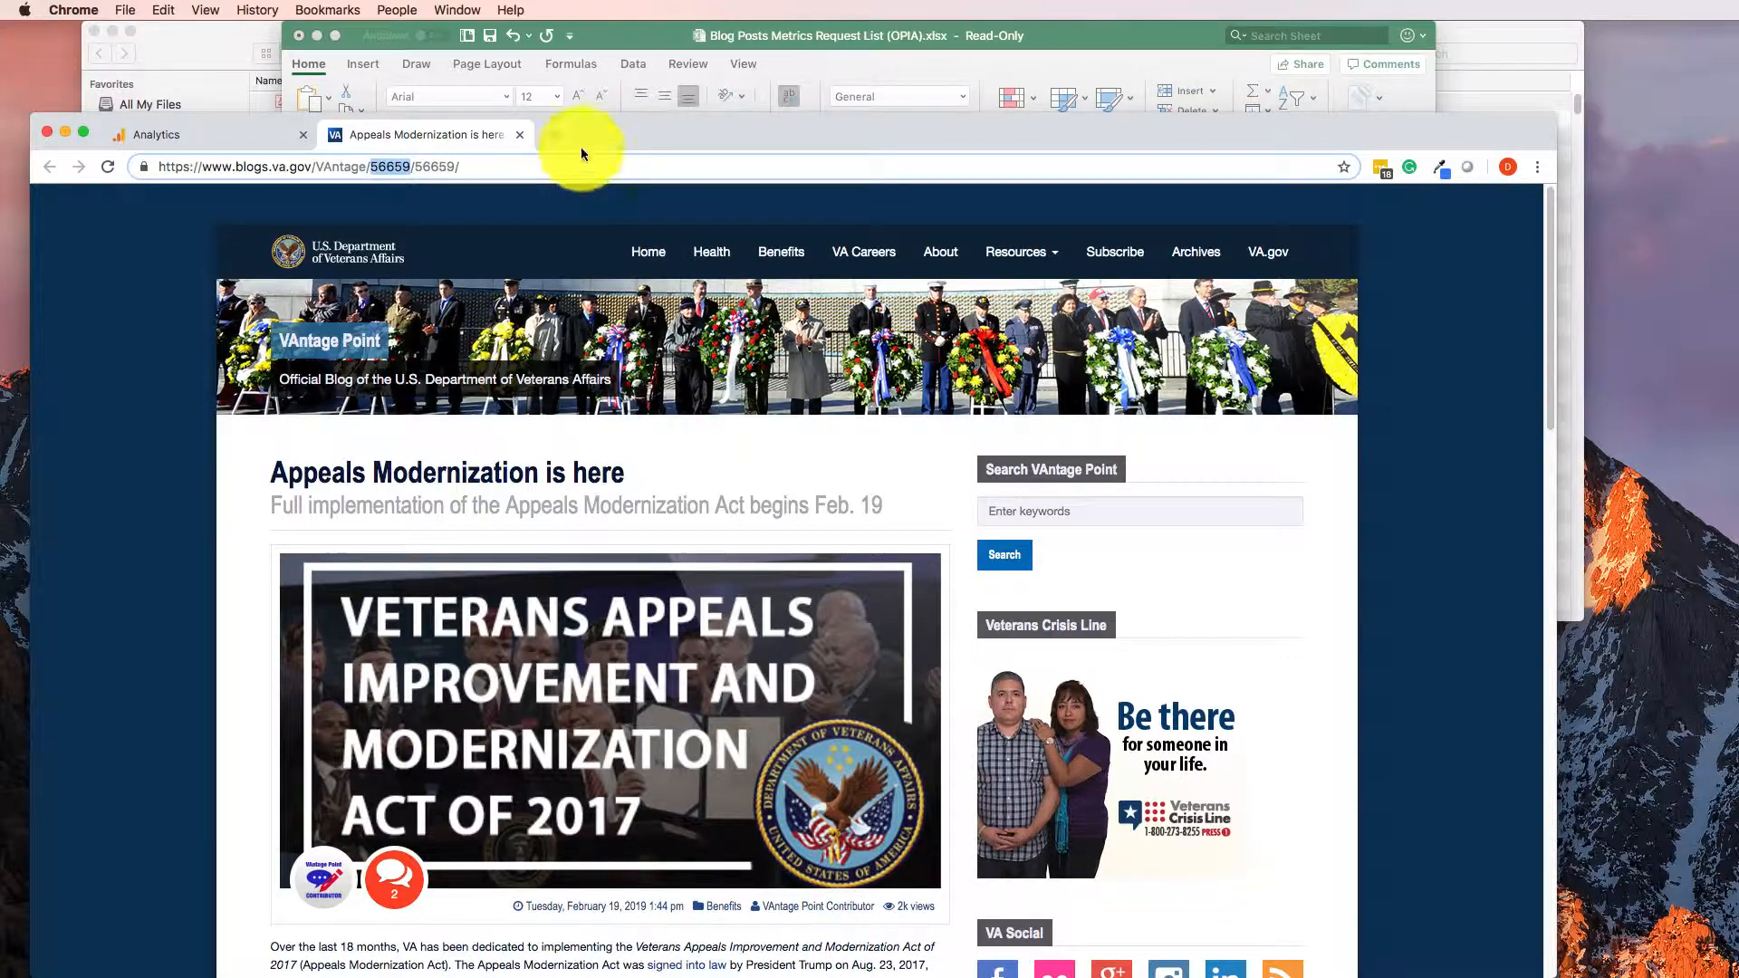
# - Return to the Analytics All Pages report and replace its page filter with 56659
pyautogui.click(172, 136)
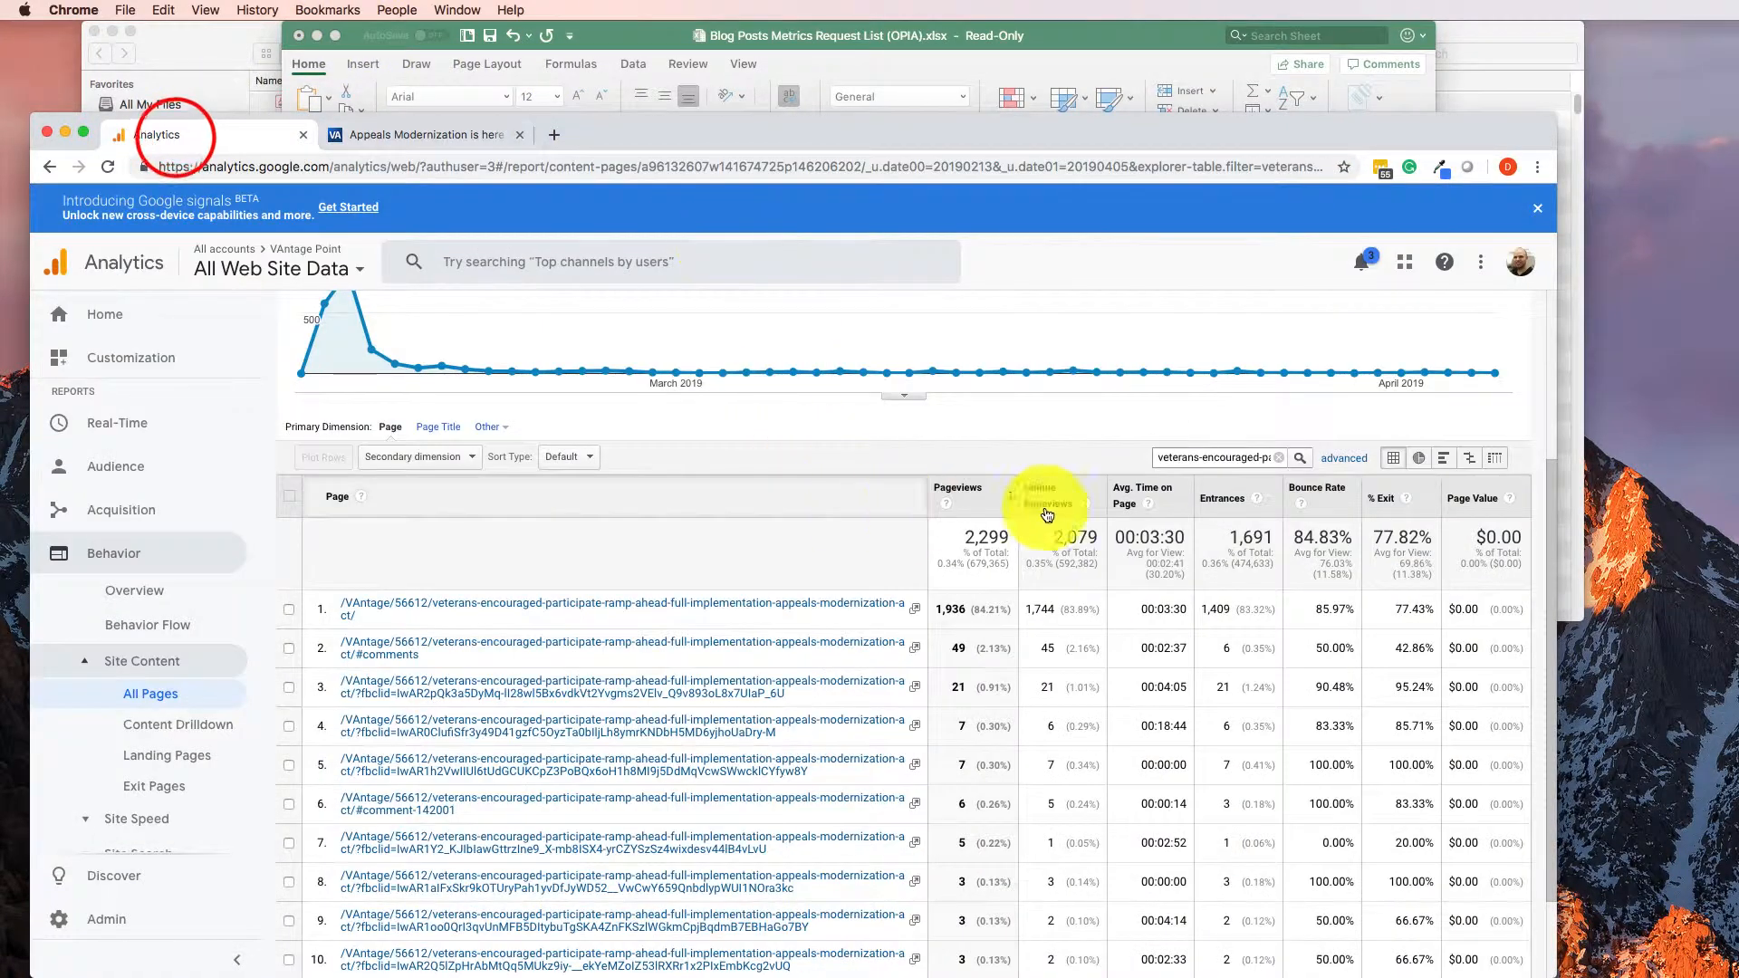
pyautogui.click(1278, 458)
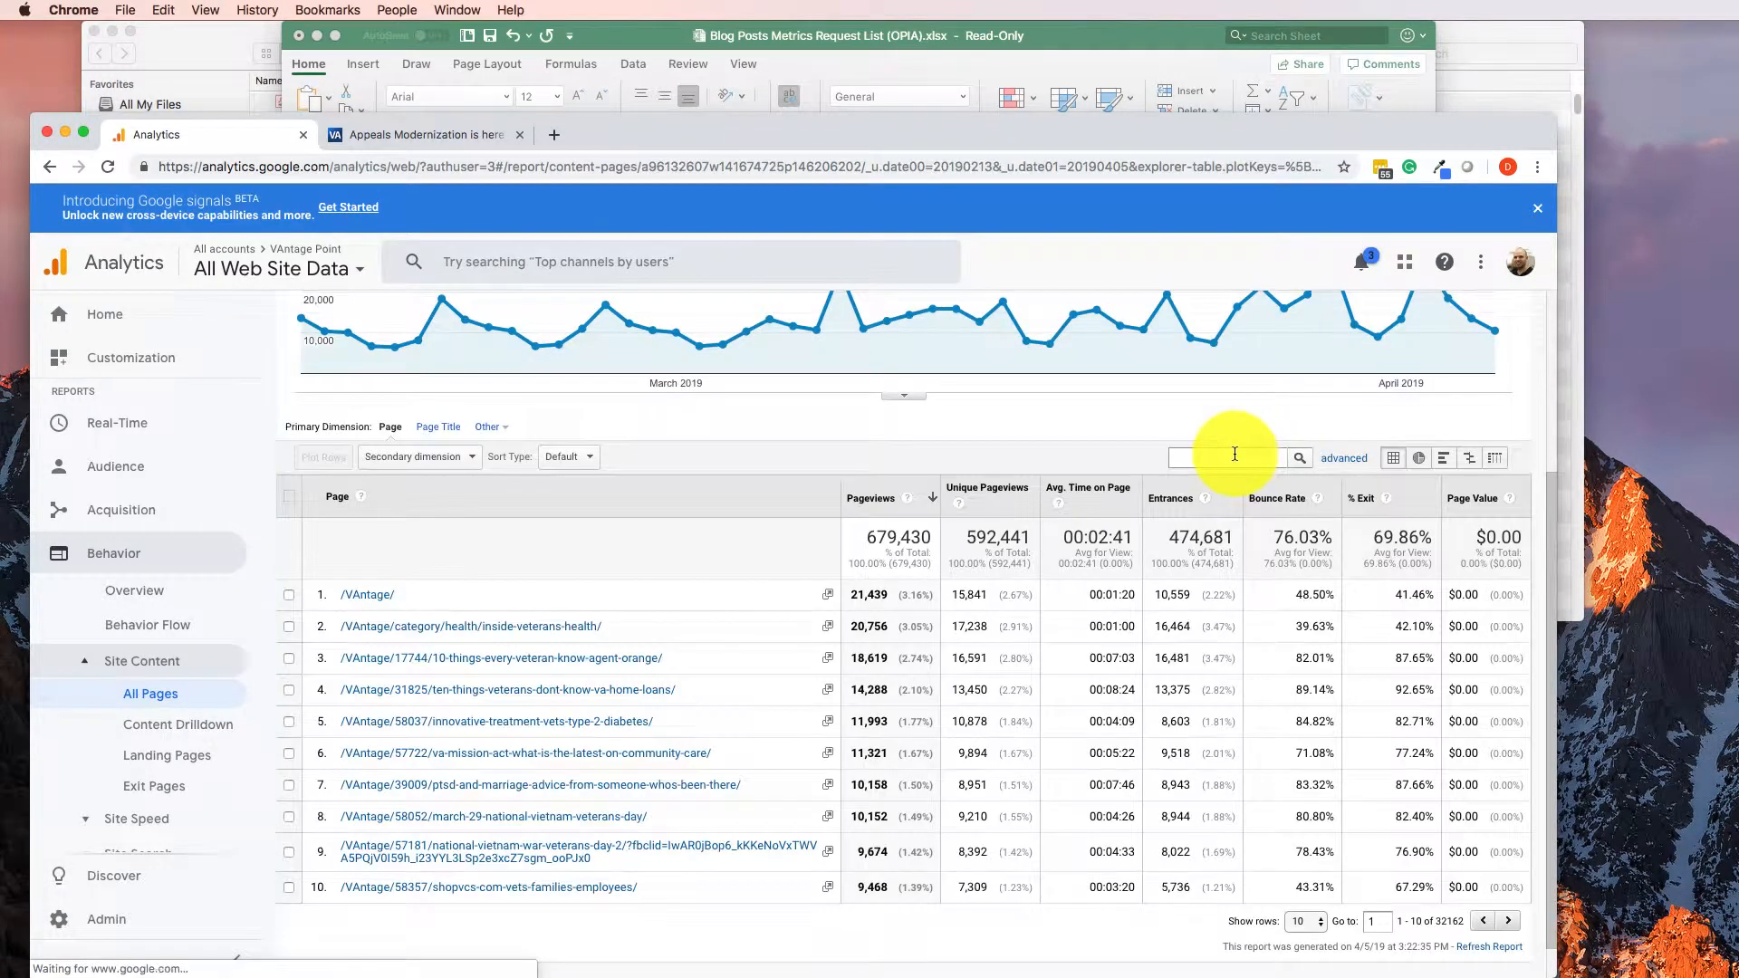
pyautogui.click(1235, 453)
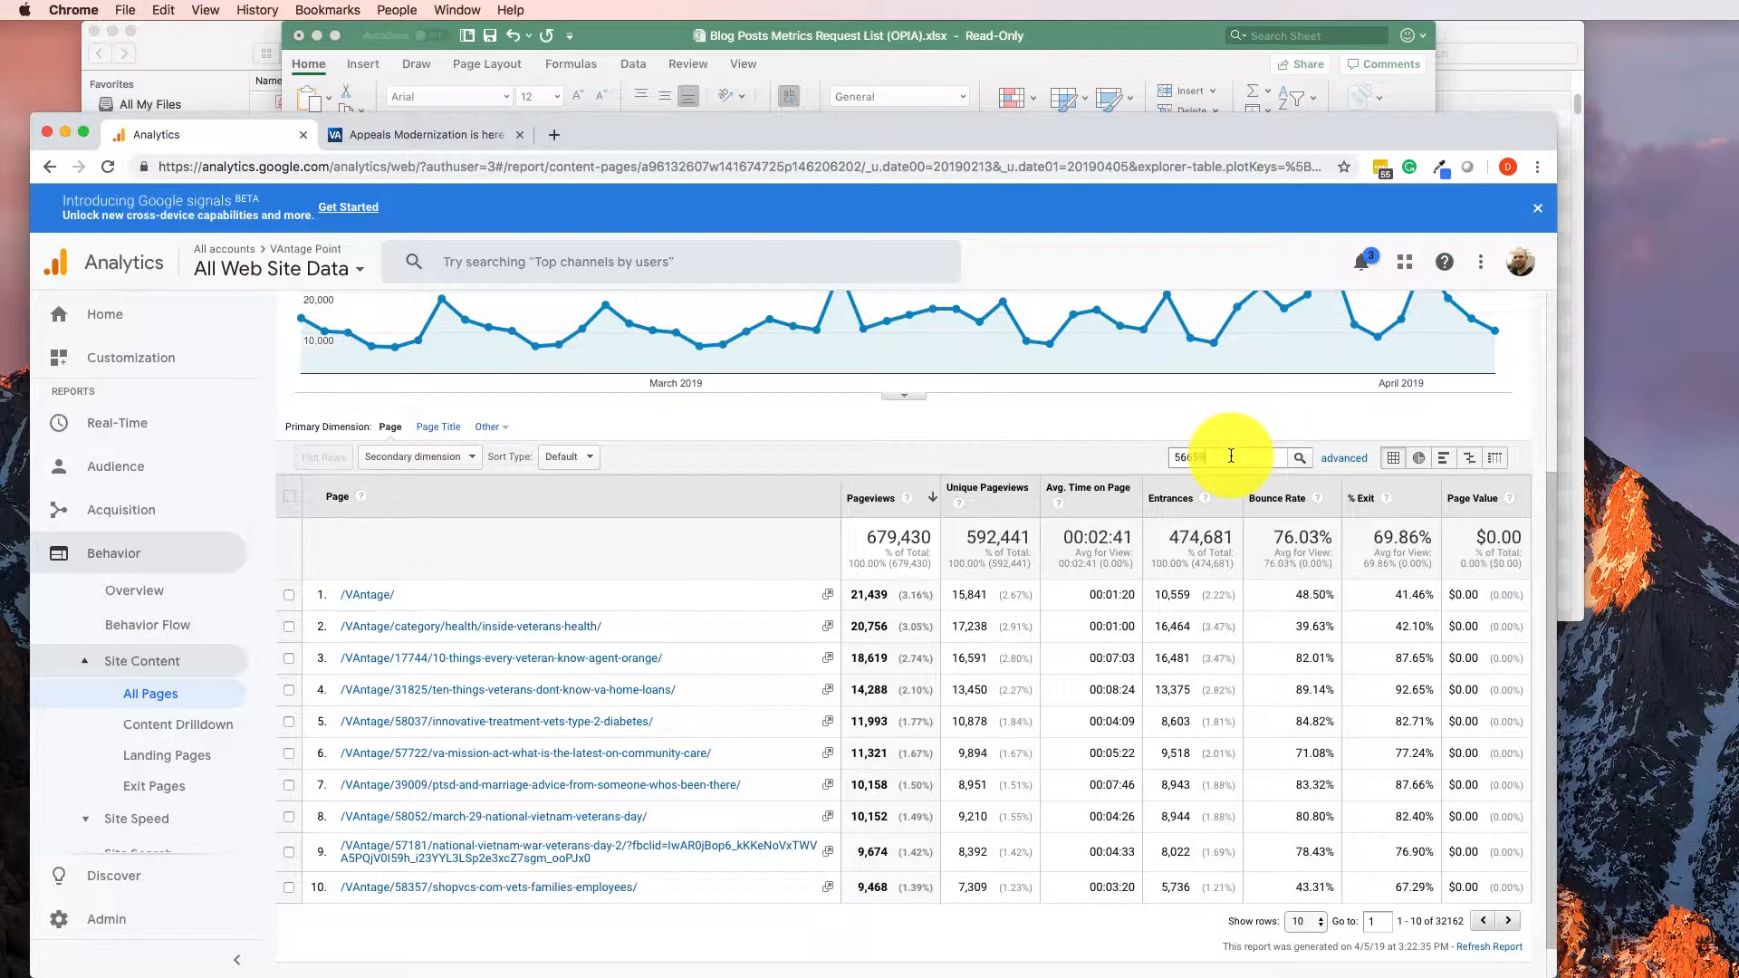
pyautogui.press('Return')
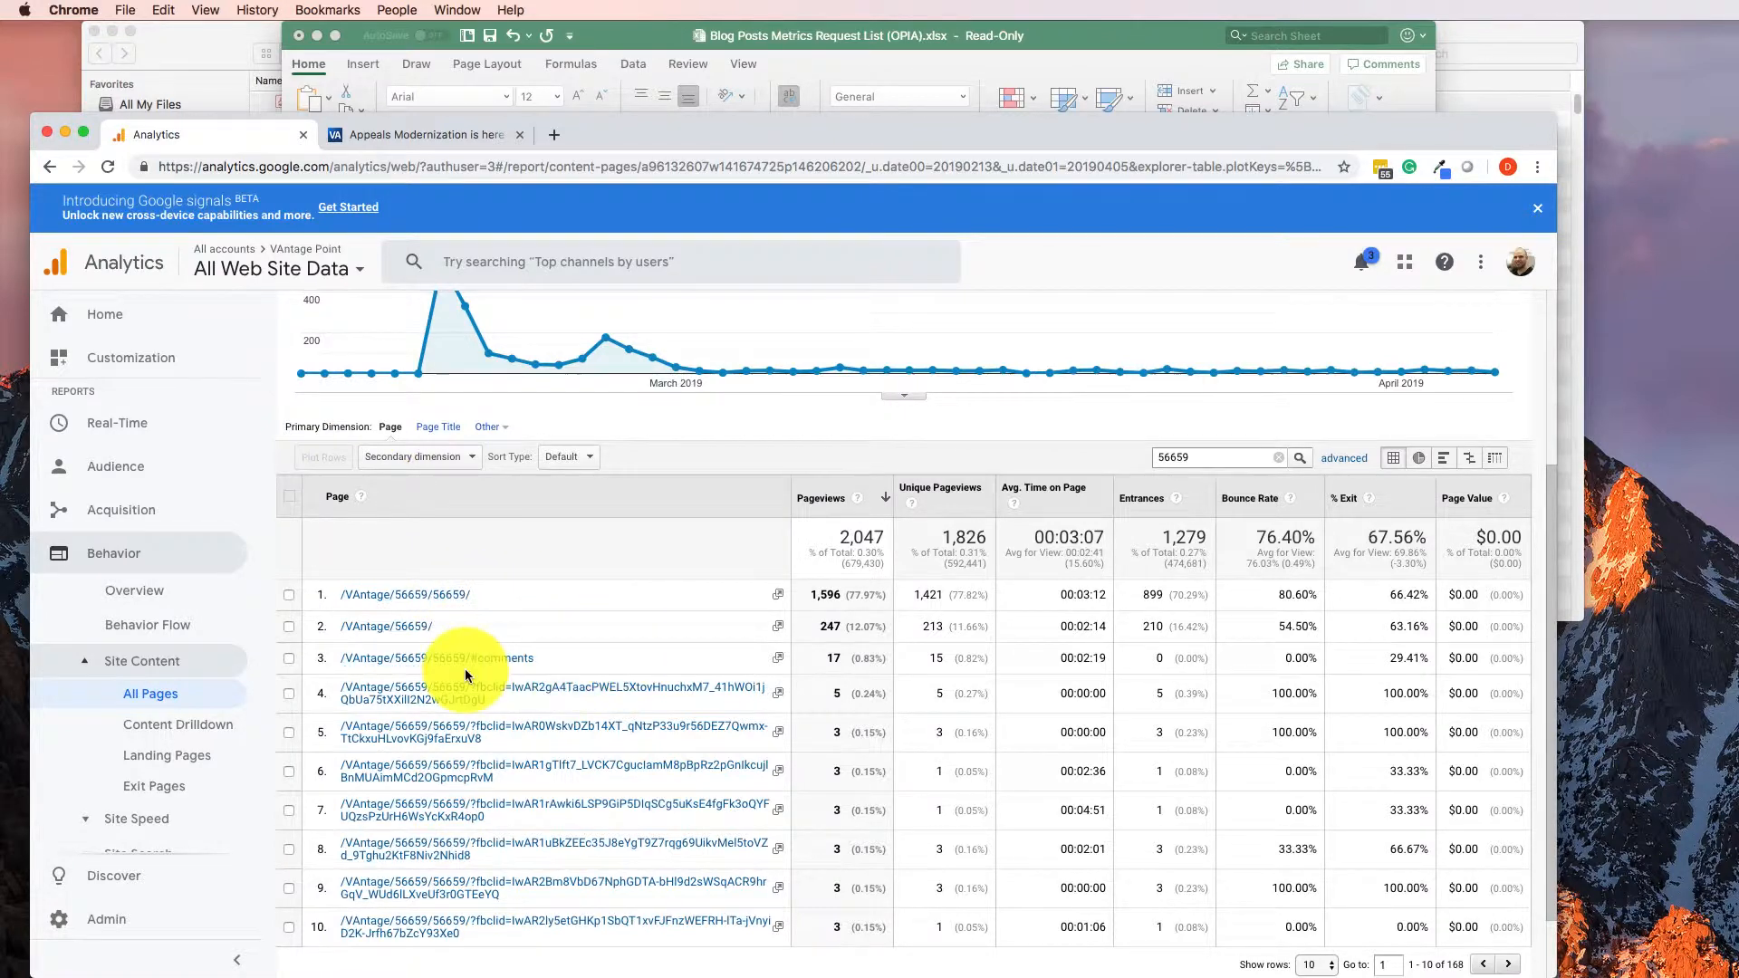
# - Bring the Excel request list forward and shorten its window to uncover the Analytics totals for the 56659 post
pyautogui.scroll(-1, 465, 741)
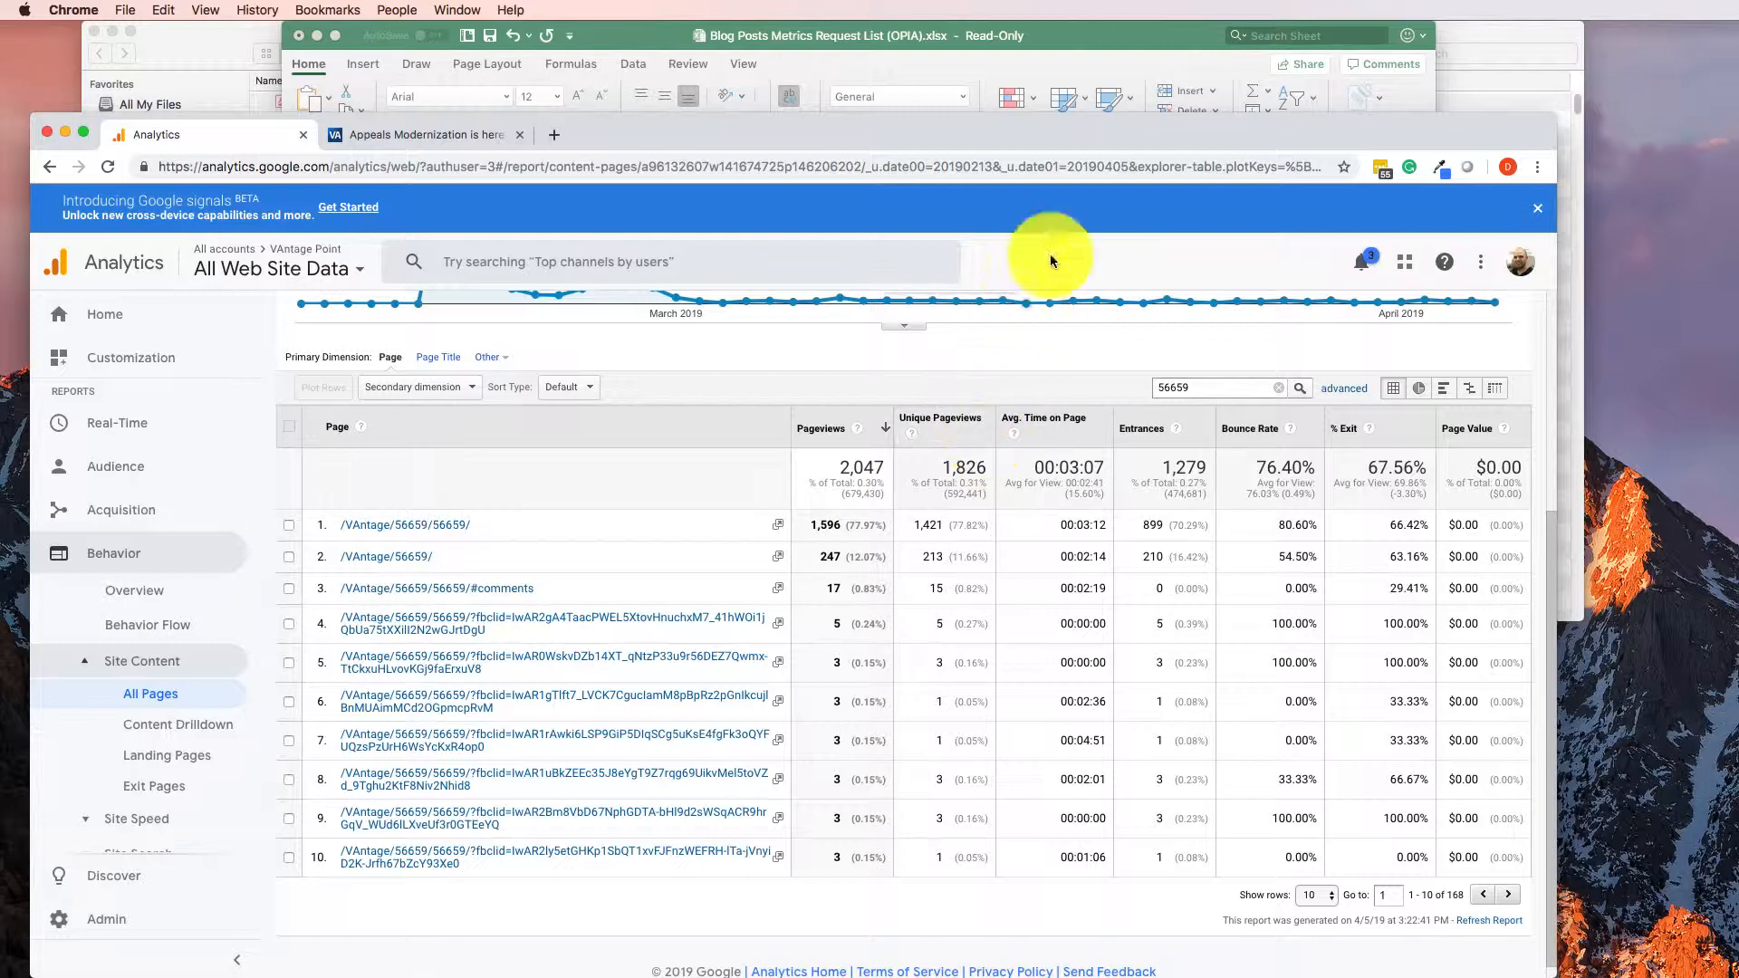
pyautogui.click(1123, 33)
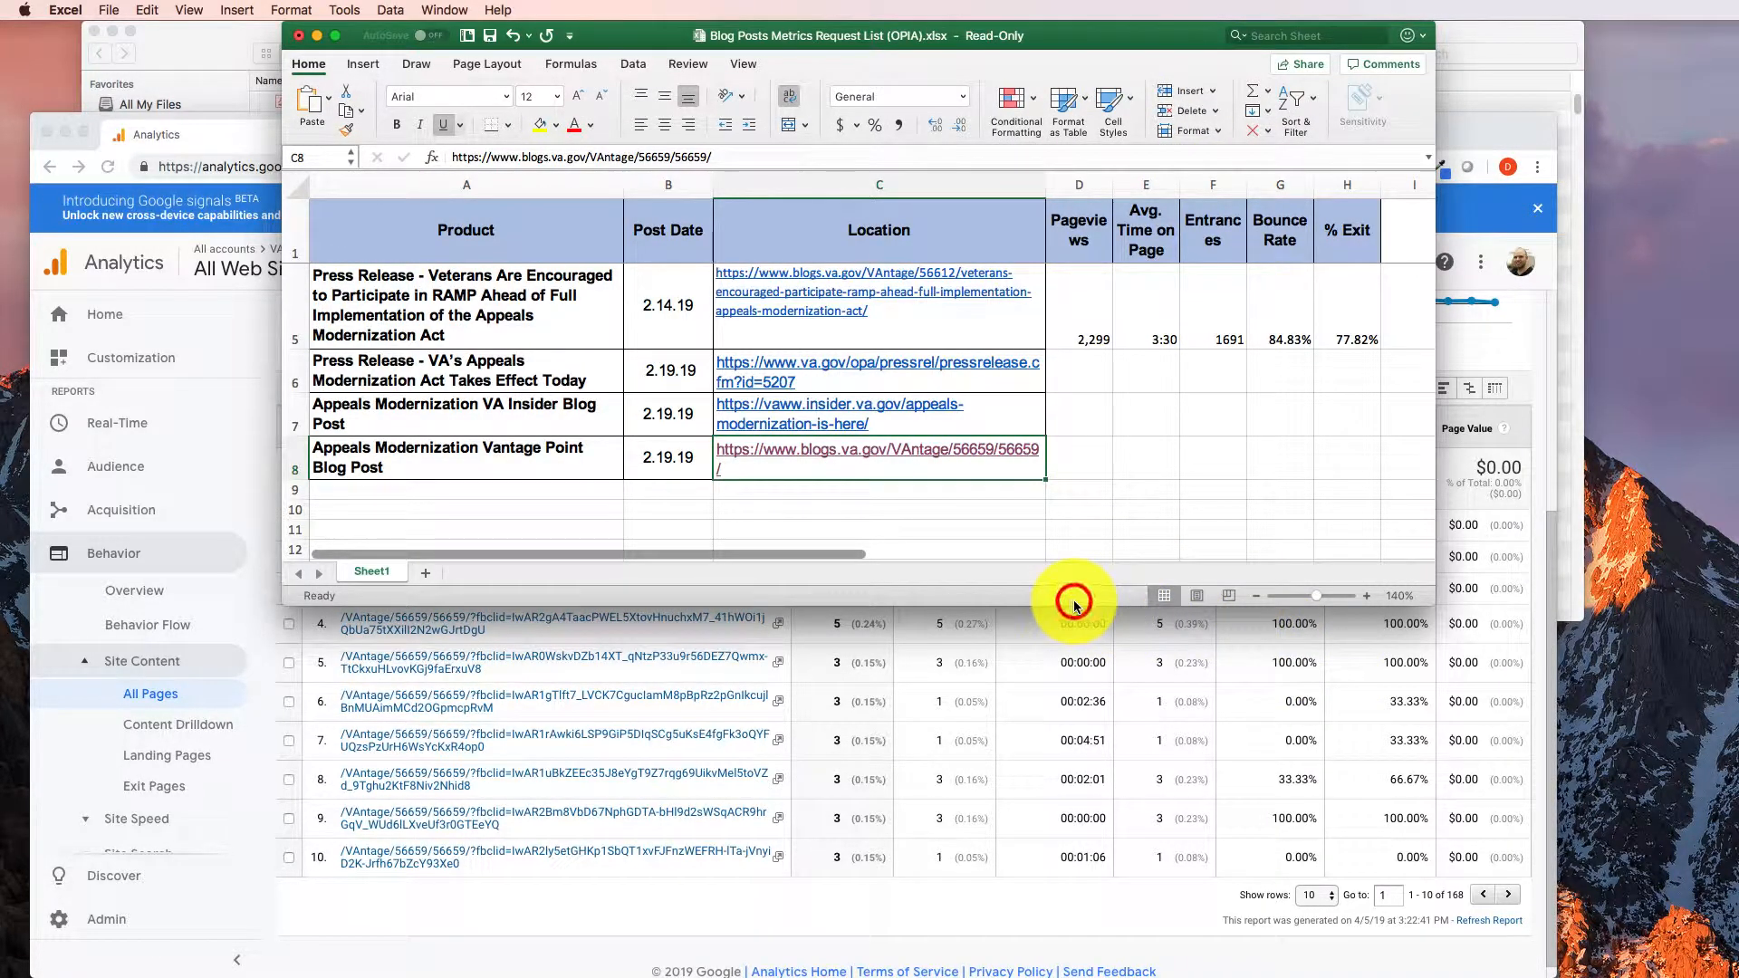
pyautogui.moveTo(1075, 604); pyautogui.dragTo(1043, 425)
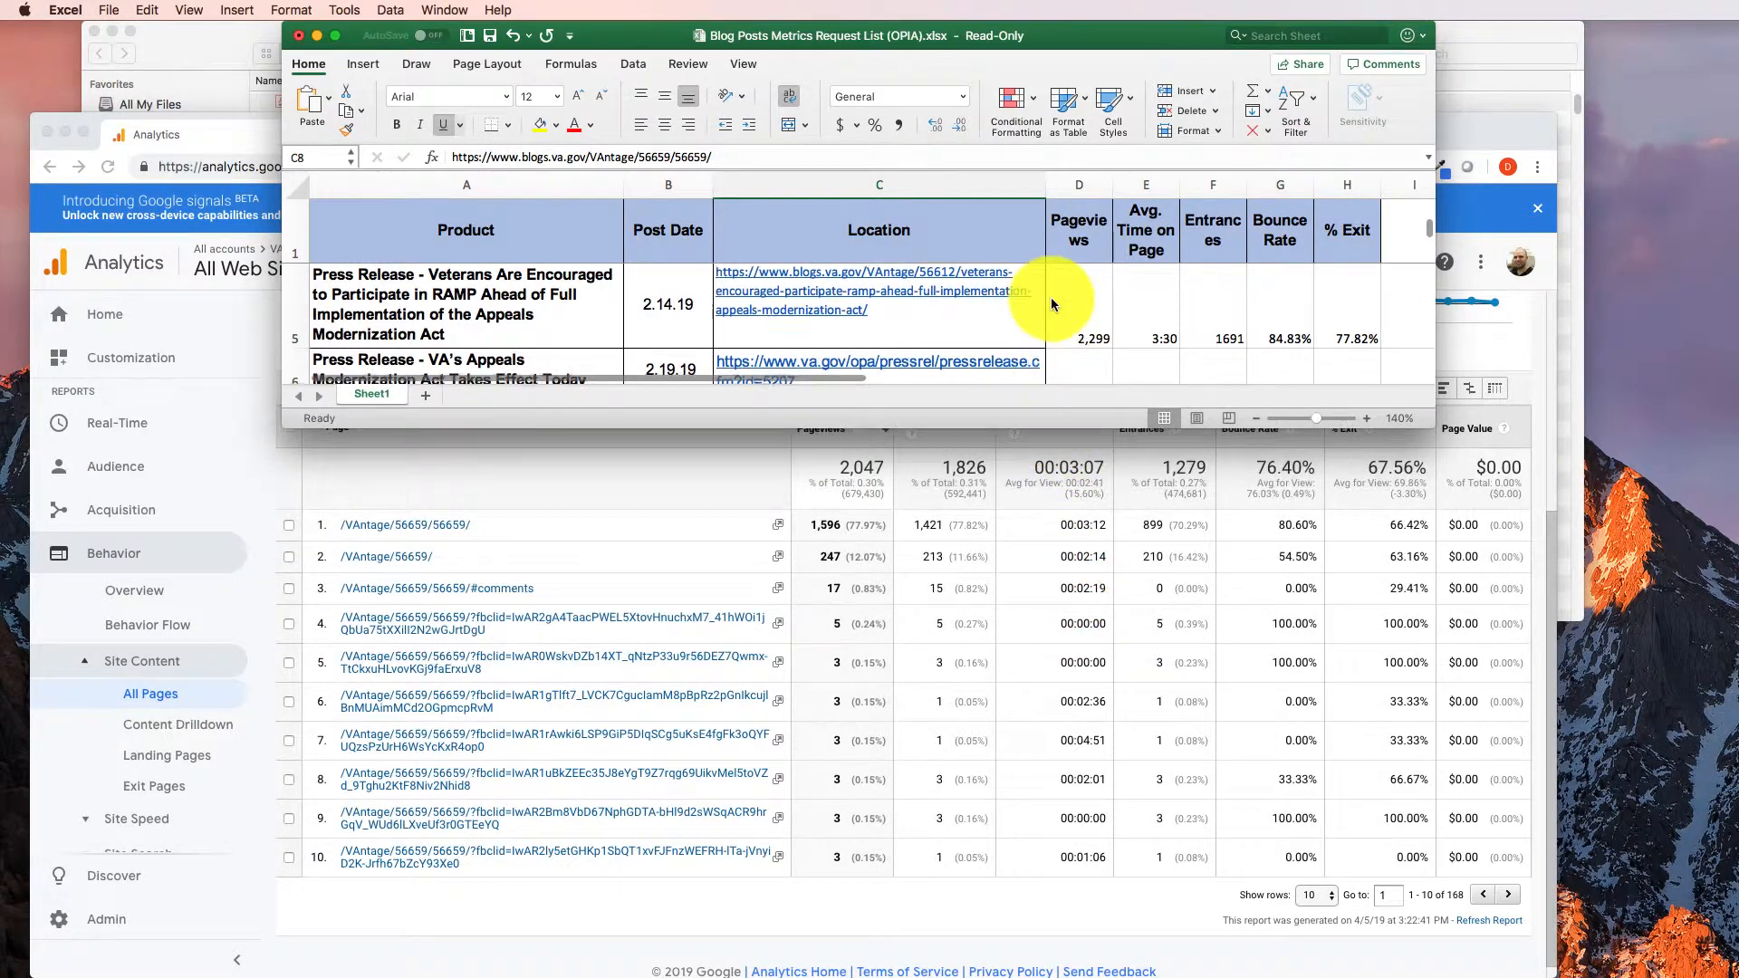
# - Enter 2,047 as the Appeals Modernization Vantage Point post's pageviews in cell D8
pyautogui.scroll(-3, 1051, 304)
pyautogui.click(1069, 356)
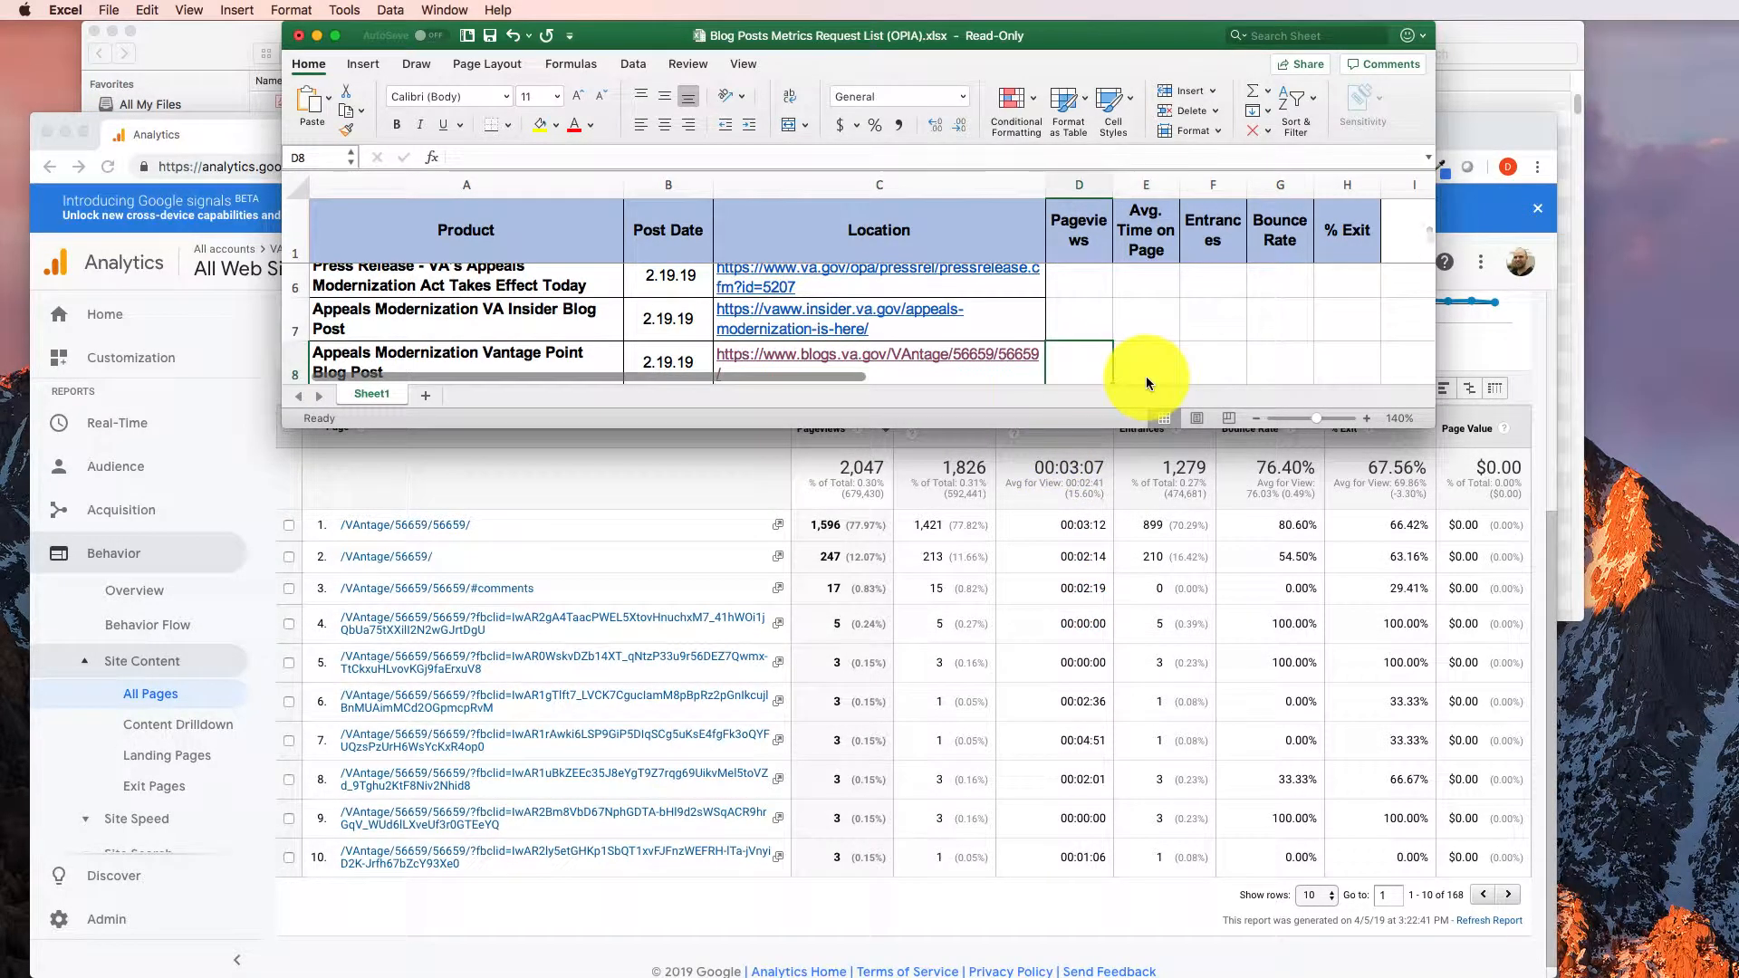
pyautogui.write('2,0')
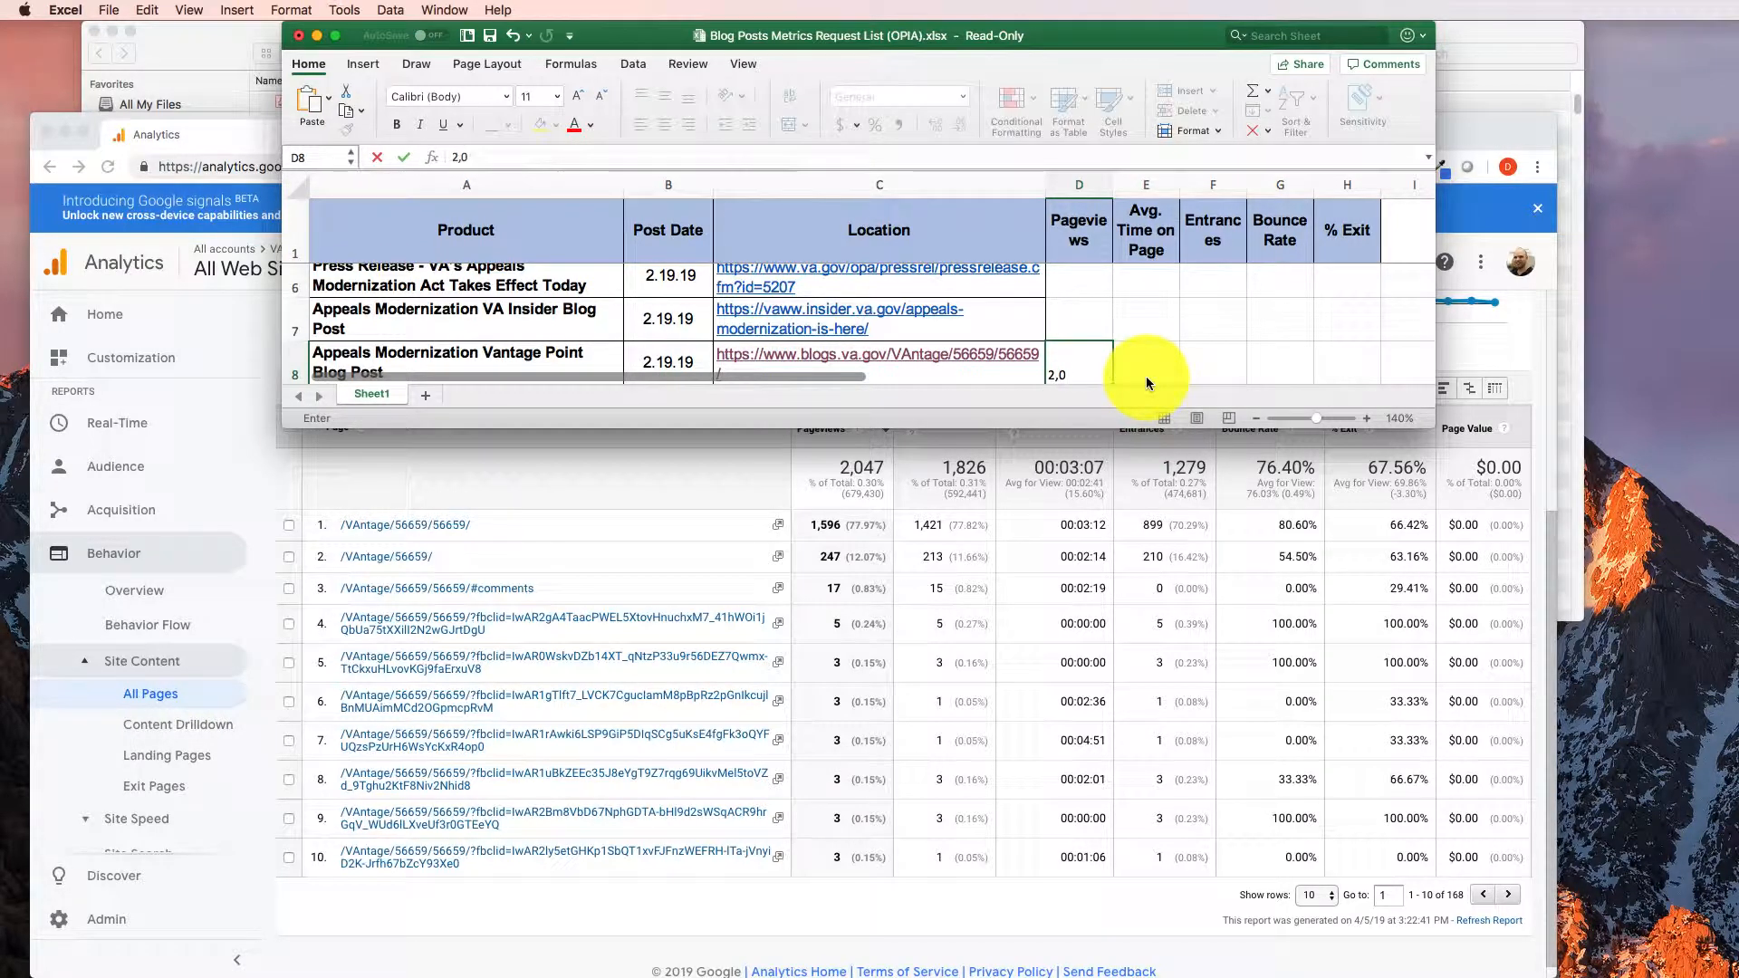
pyautogui.write('47')
pyautogui.press('Tab')
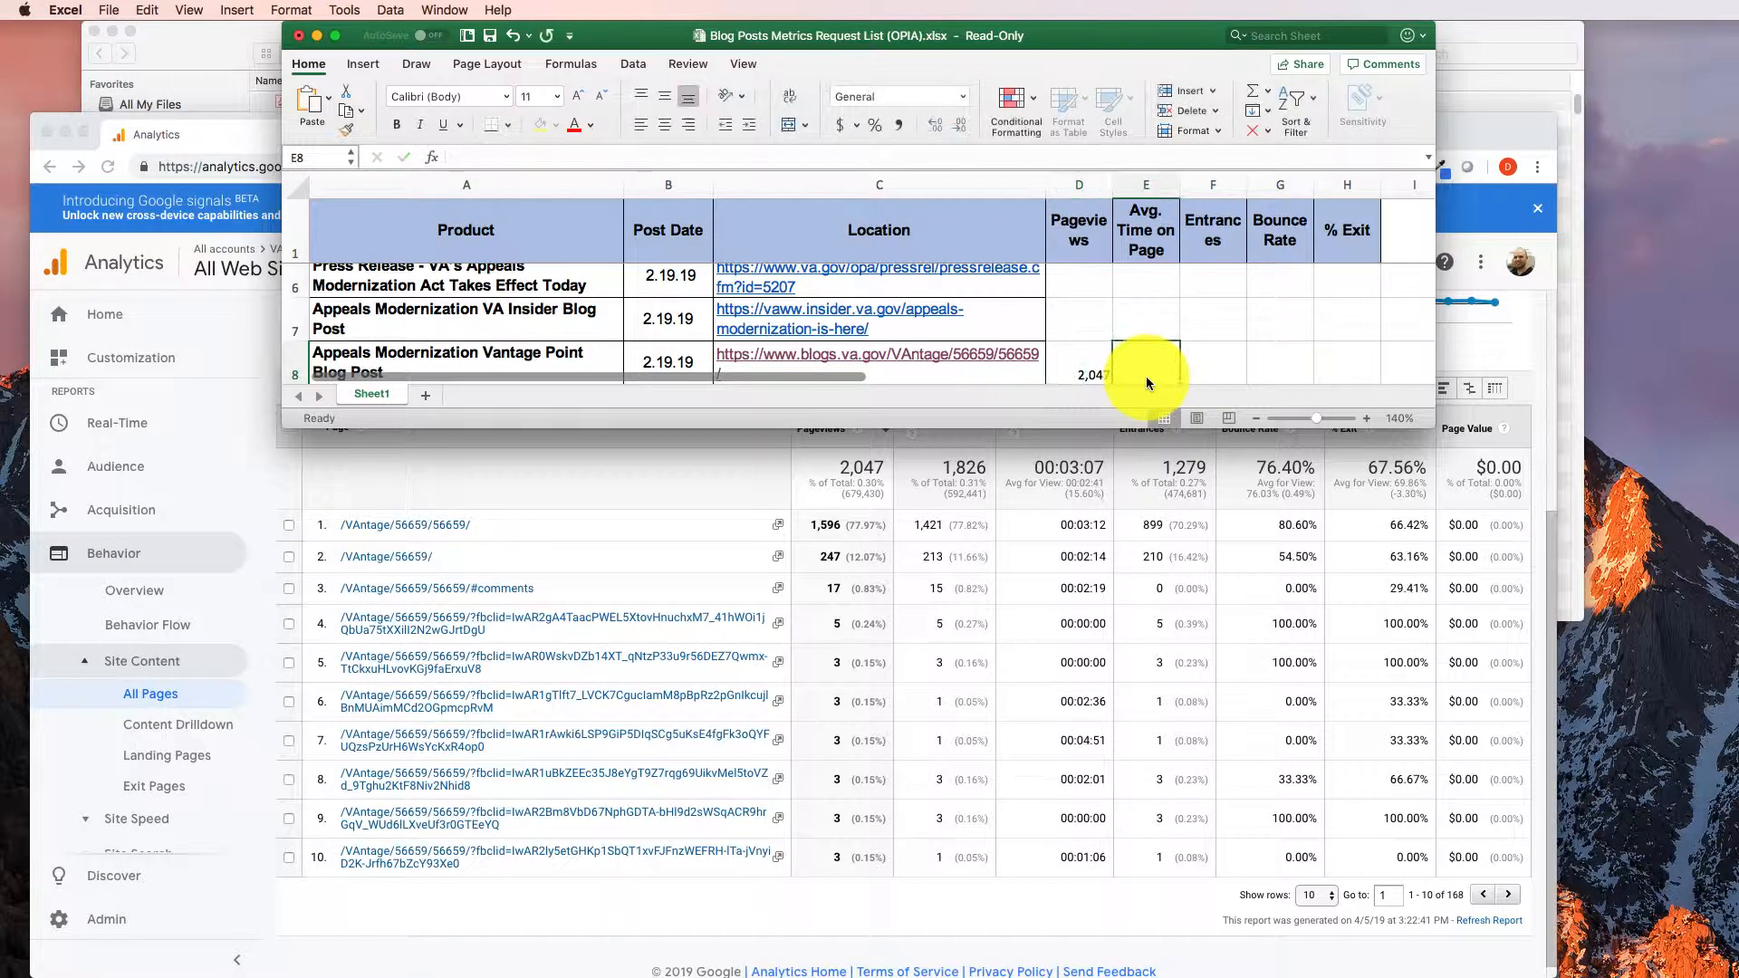
# - Enter 3:07 as the Vantage Point post's average time on page in E8 and 1,279 as its entrances in F8
pyautogui.scroll(5, 1129, 571)
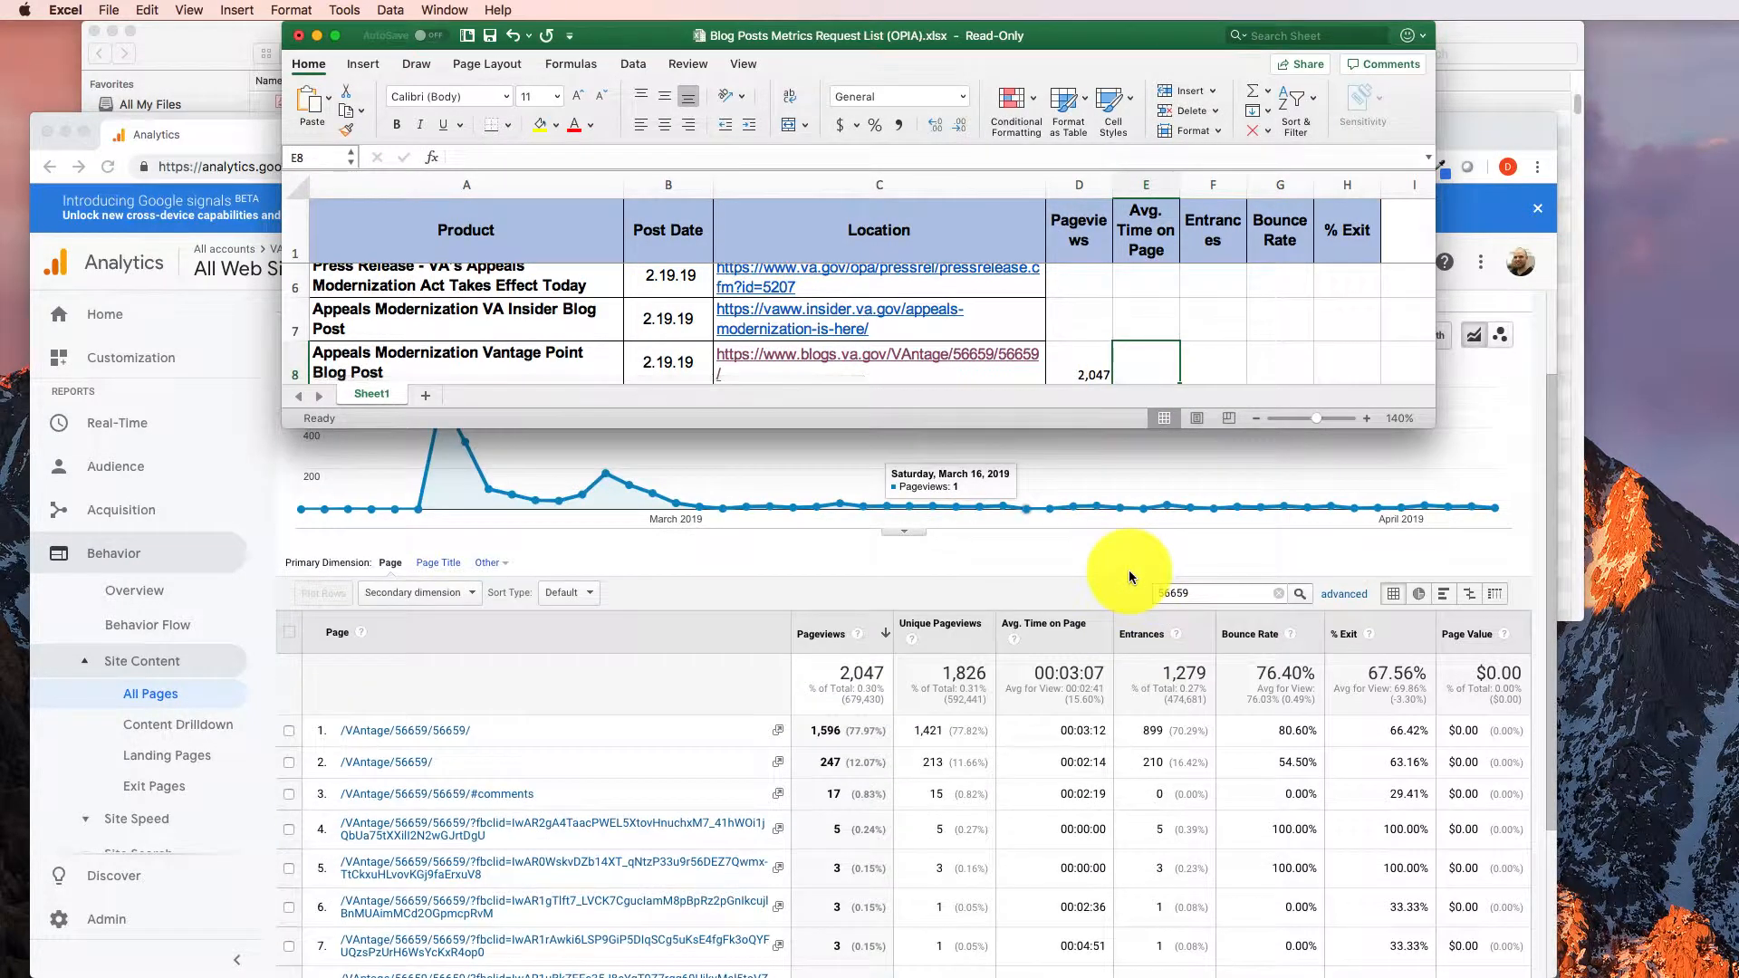
pyautogui.scroll(-3, 1128, 577)
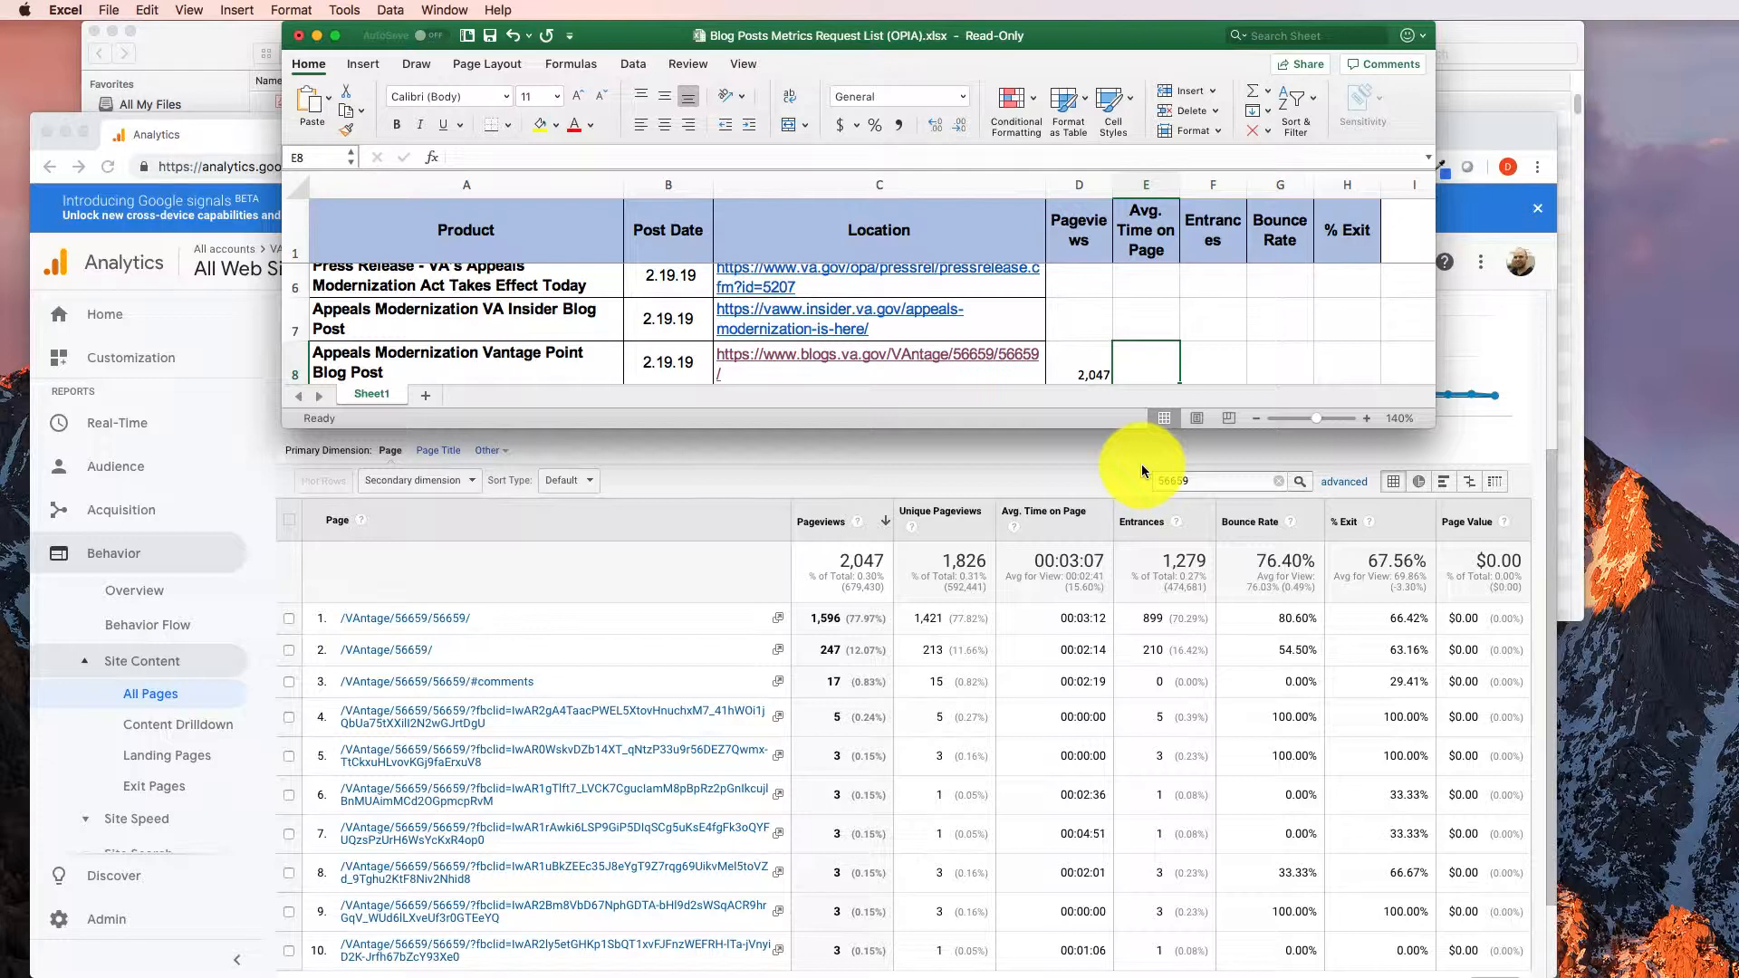
pyautogui.write('3:07')
pyautogui.press('Tab')
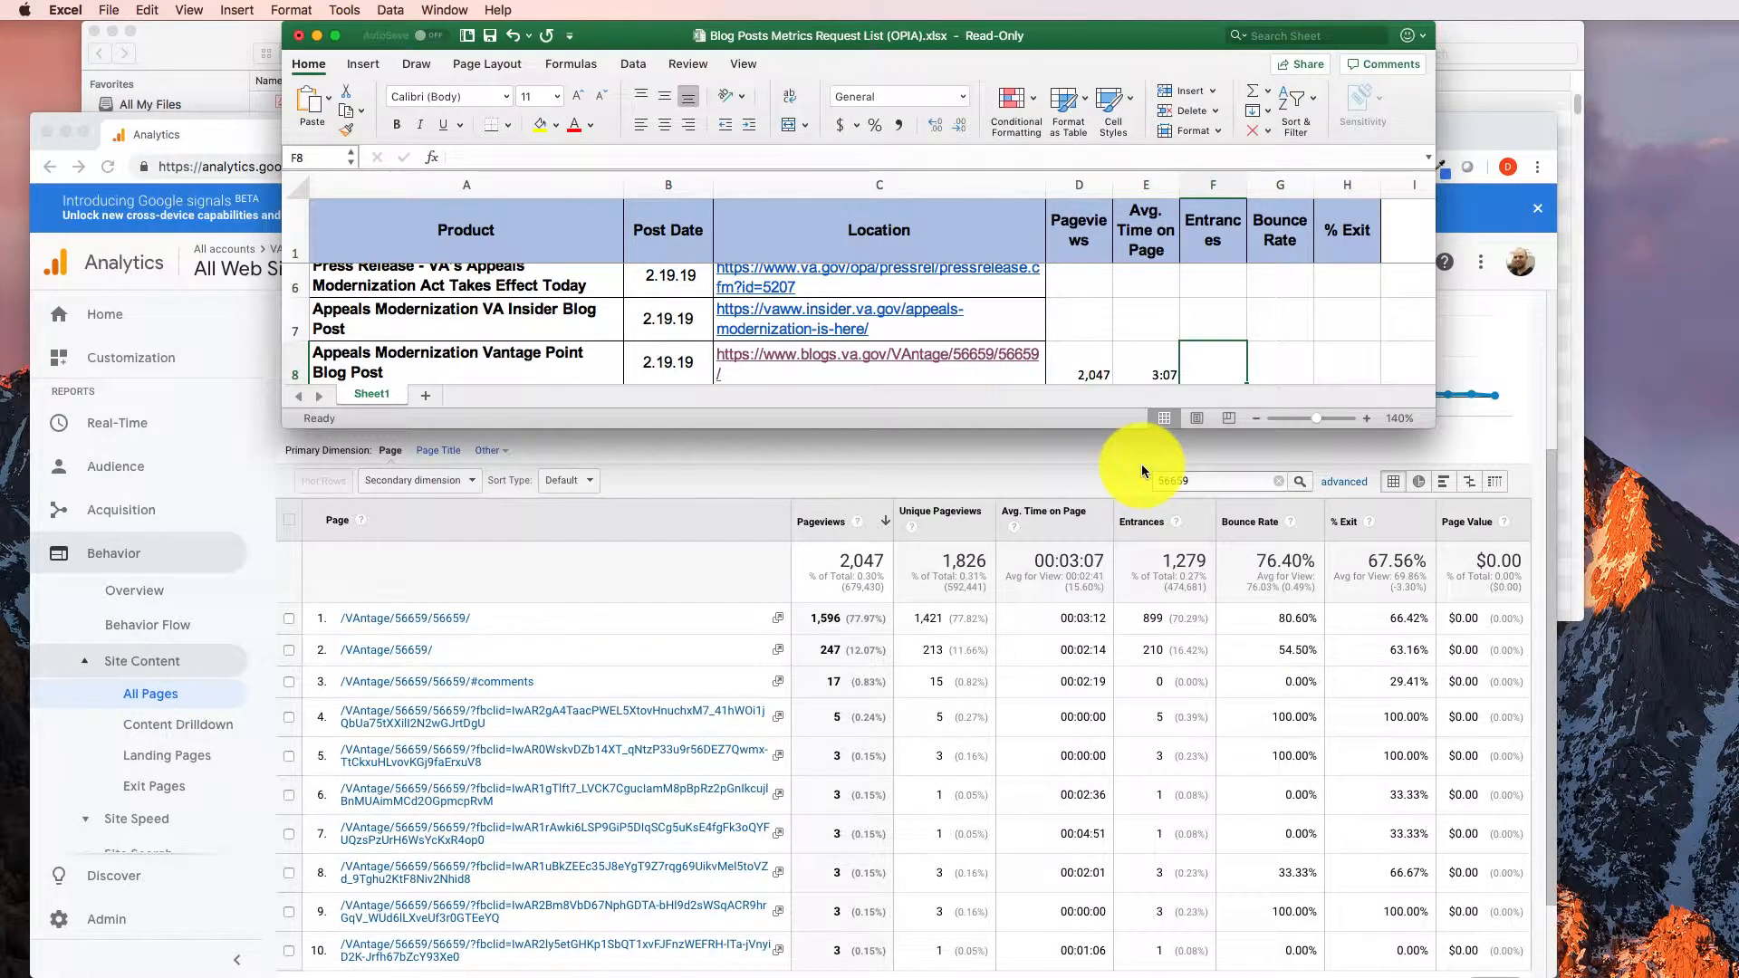
pyautogui.write('1,279')
pyautogui.press('Tab')
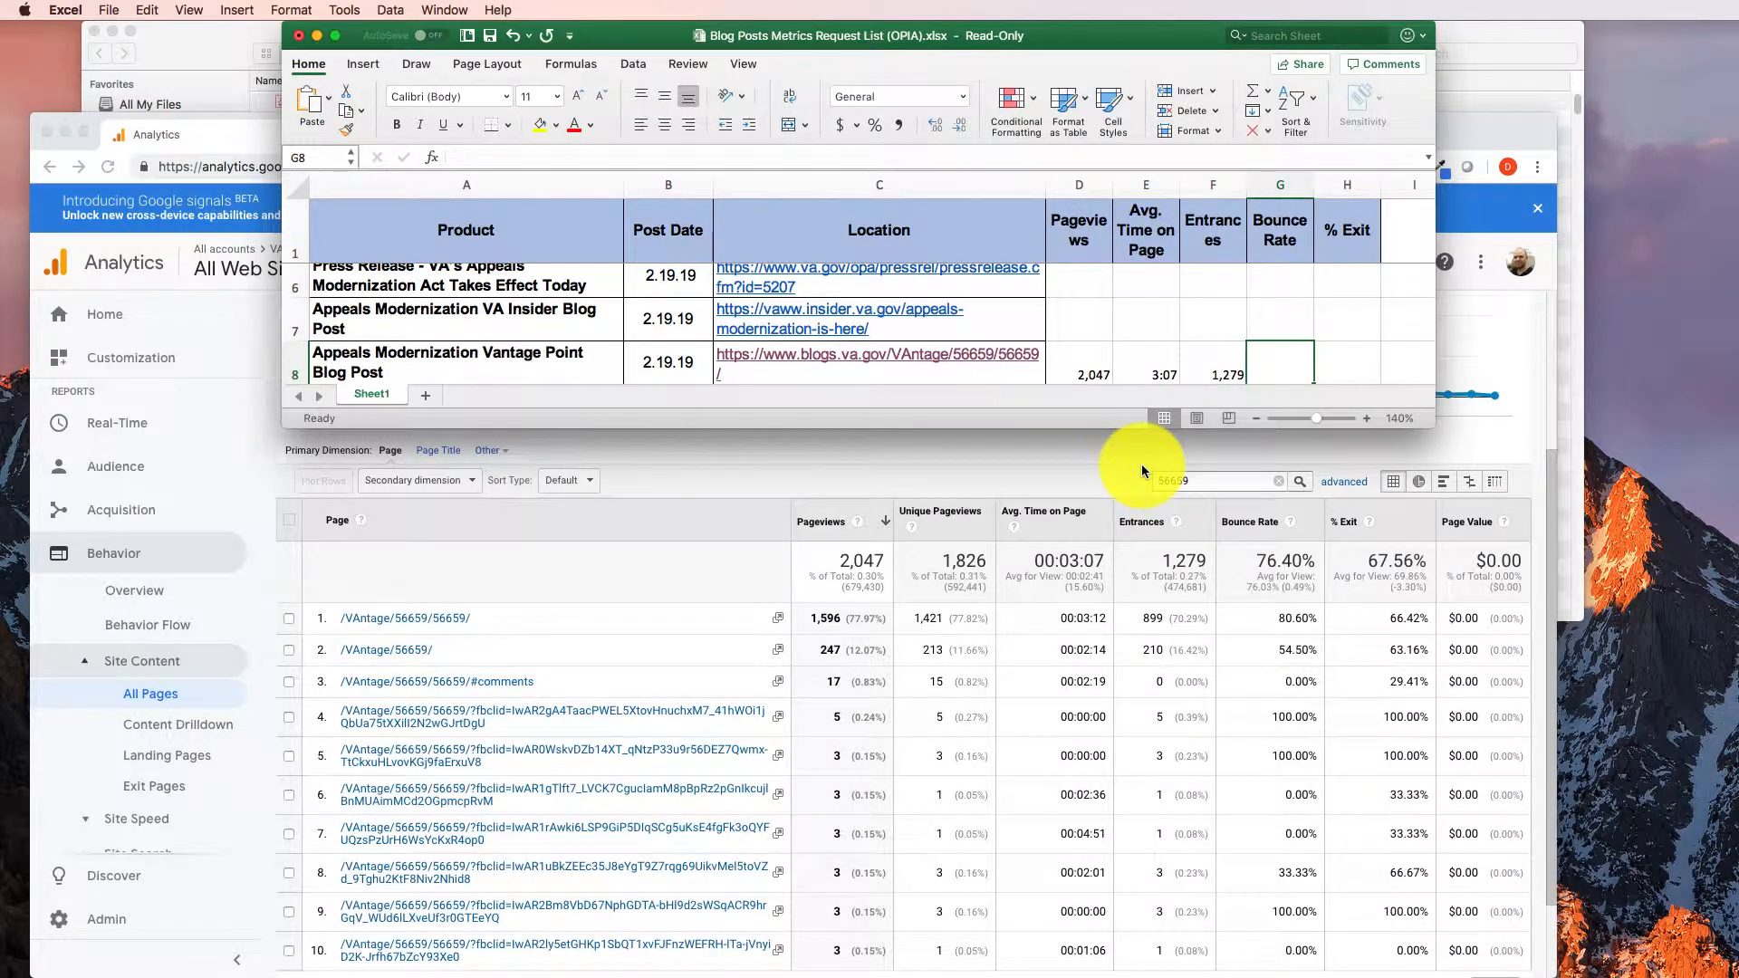
# - Enter 76.4% as the Vantage Point post's bounce rate in G8 and 67.56 as its % exit in H8
pyautogui.write('76.4')
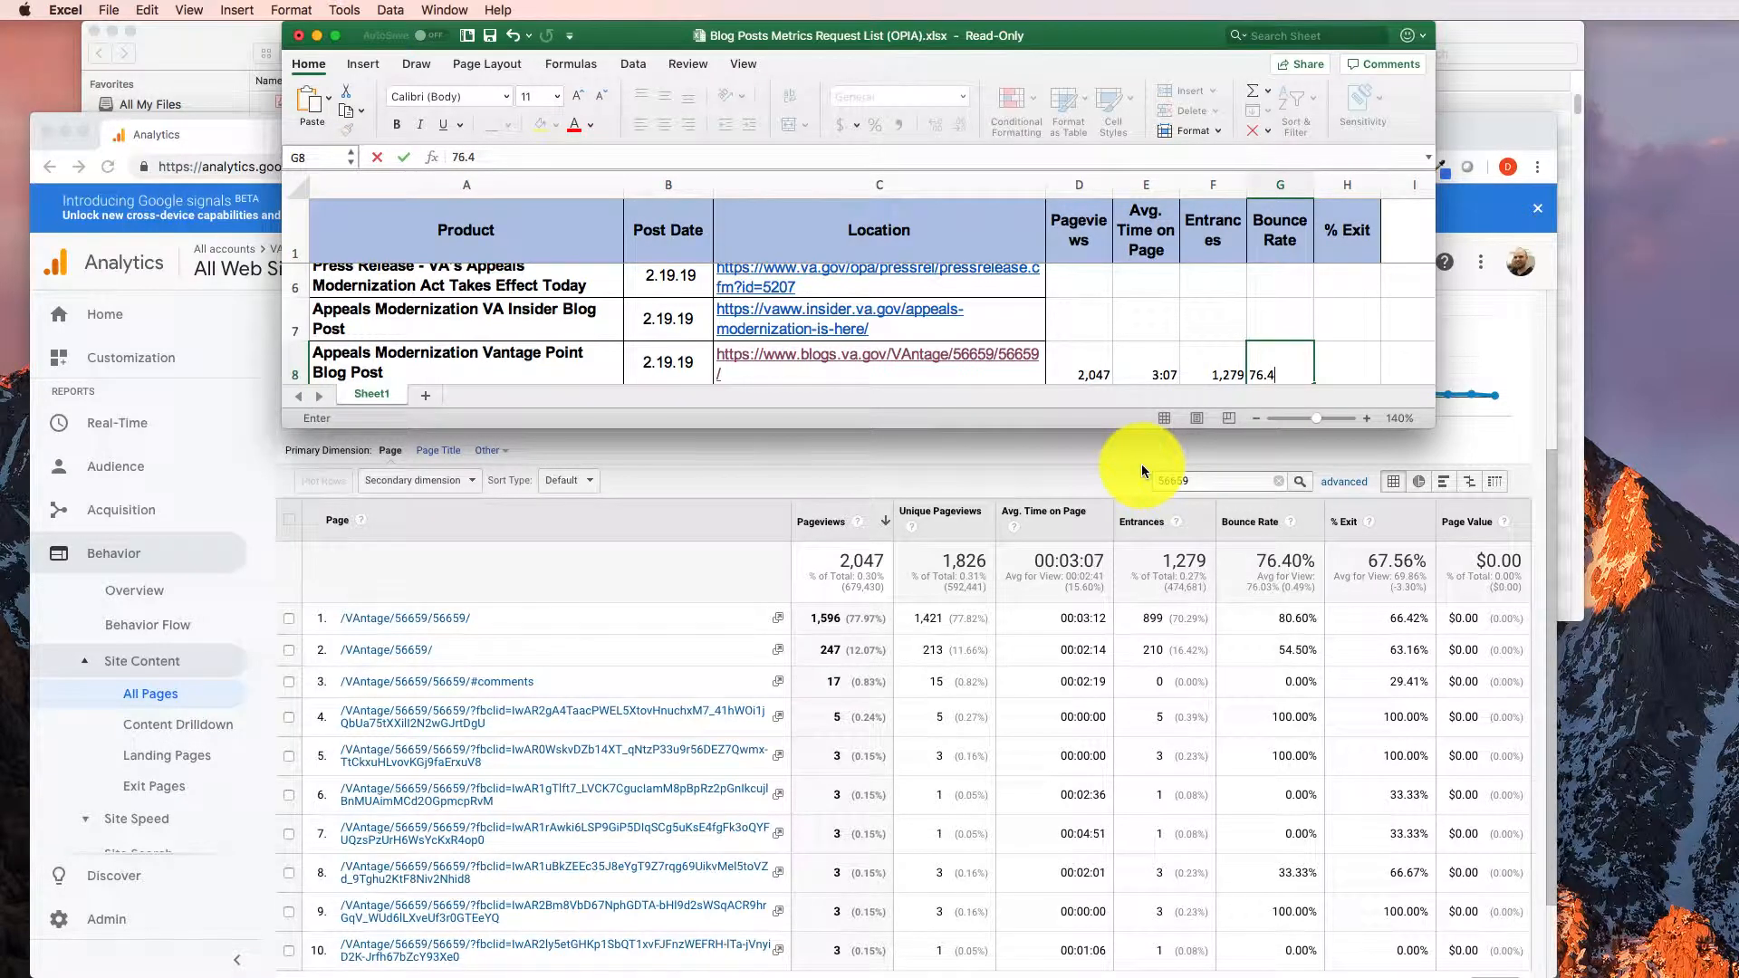
pyautogui.write('%')
pyautogui.press('Tab')
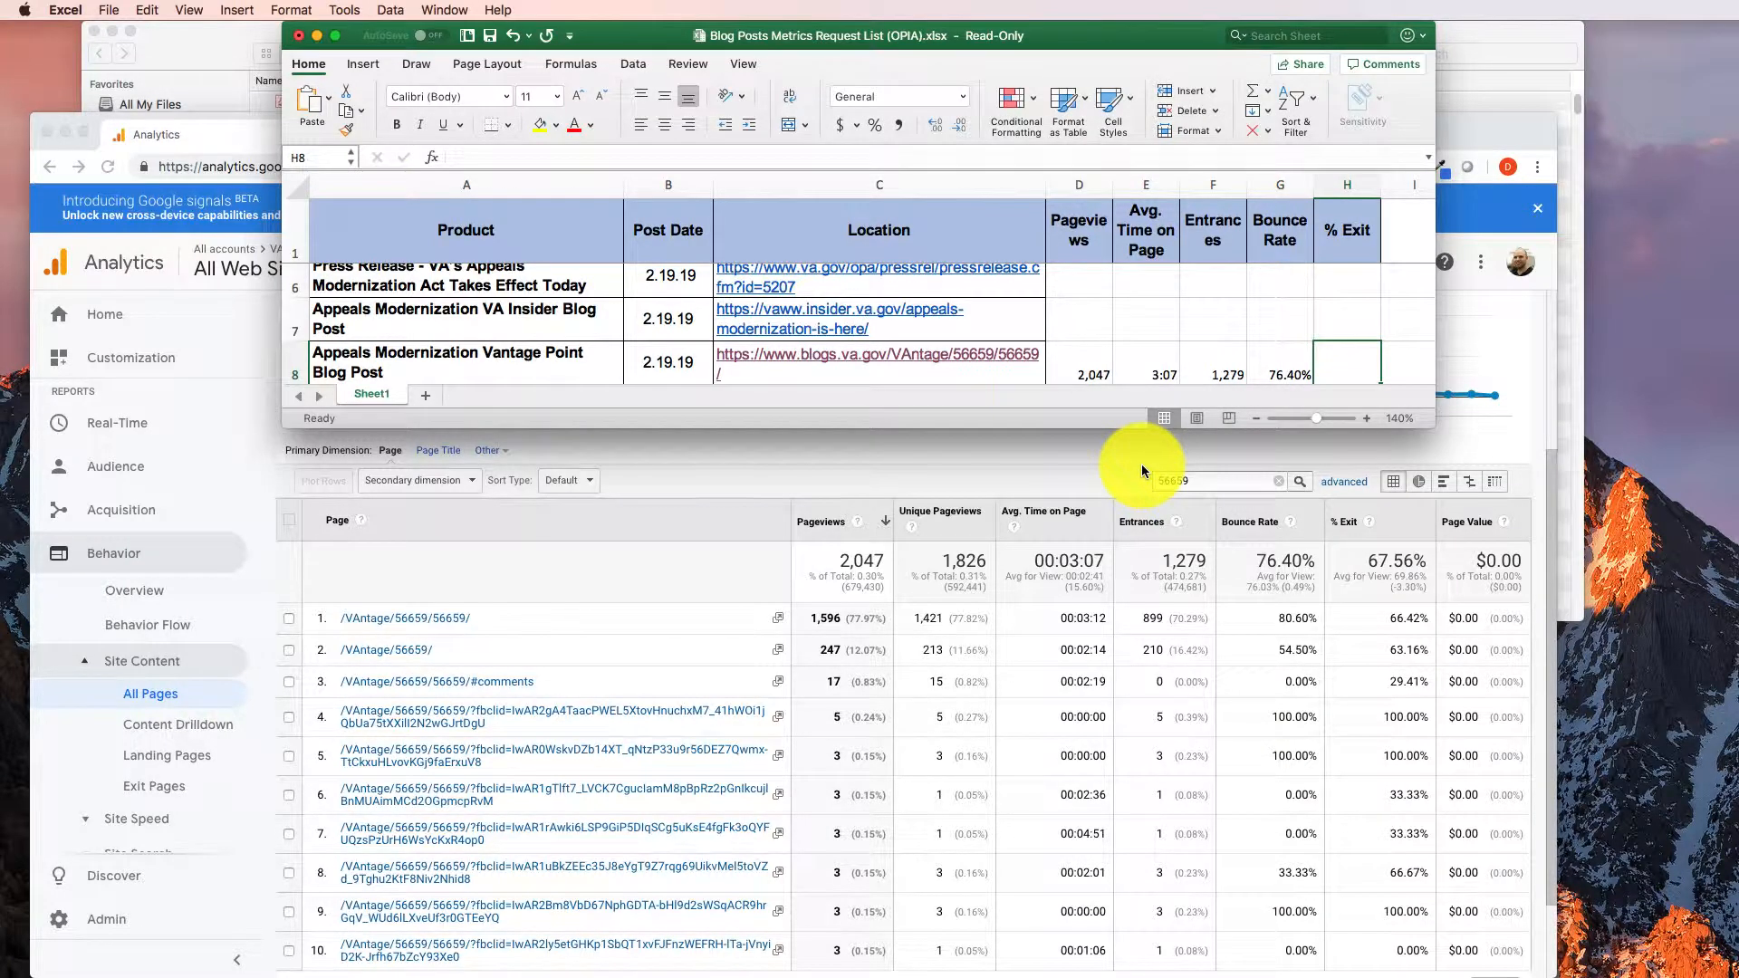
pyautogui.write('67.56')
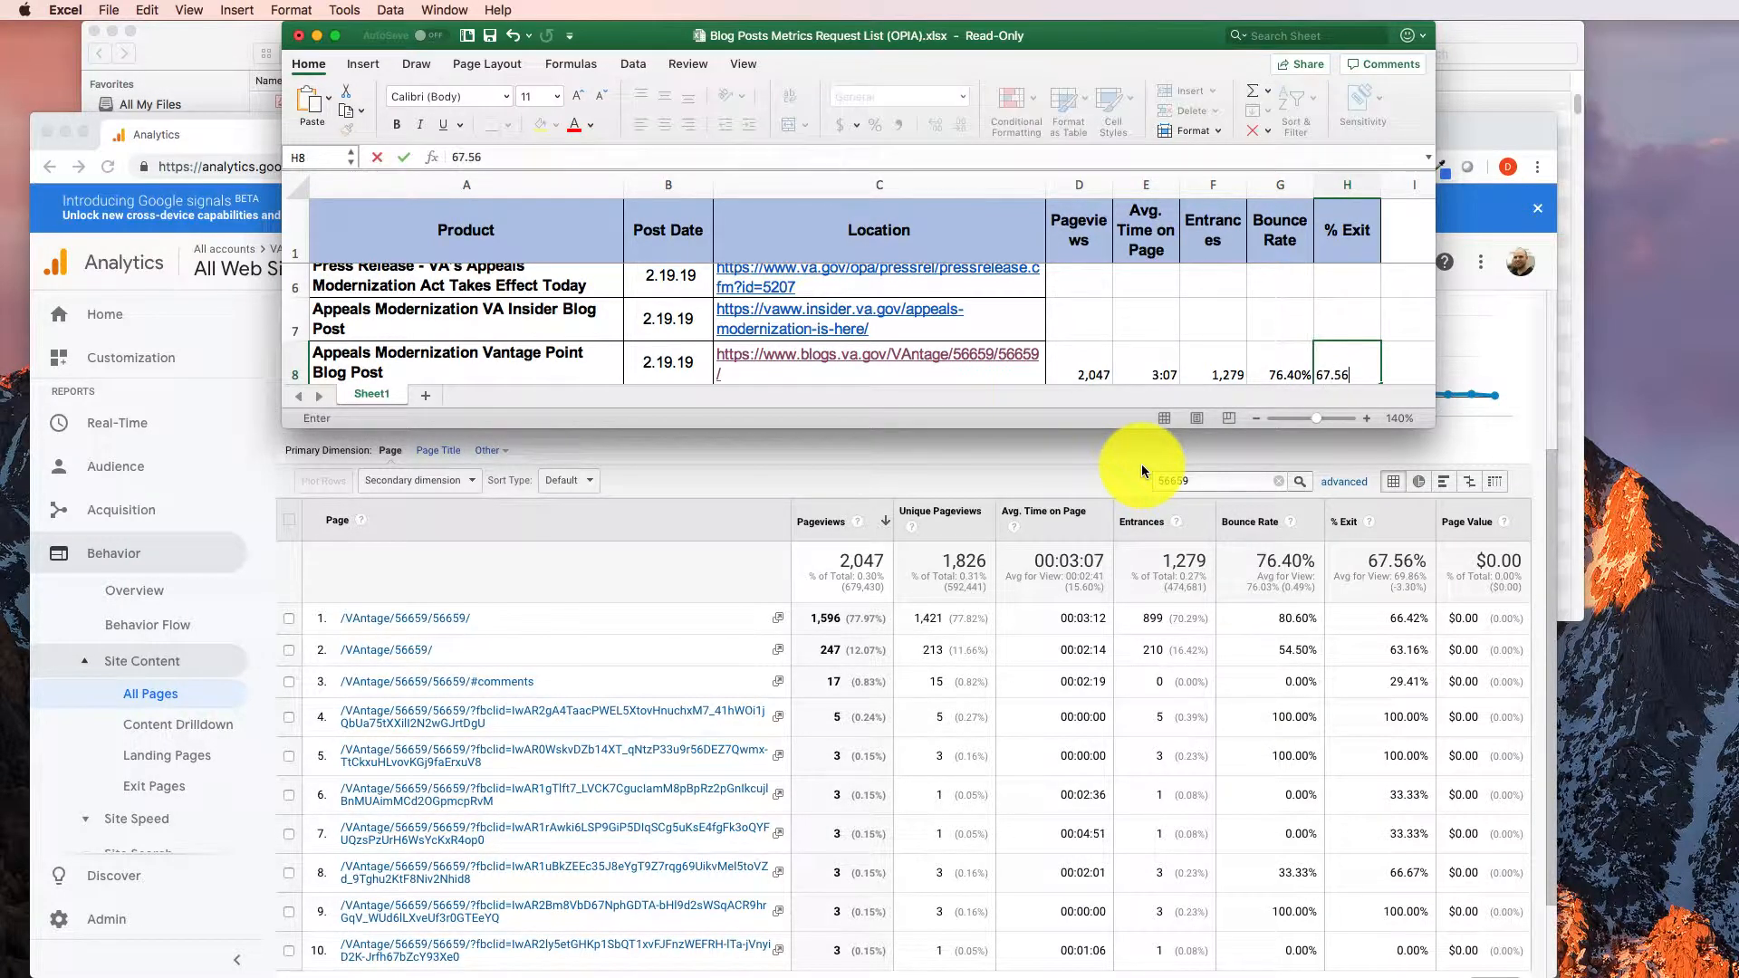
pyautogui.press('Return')
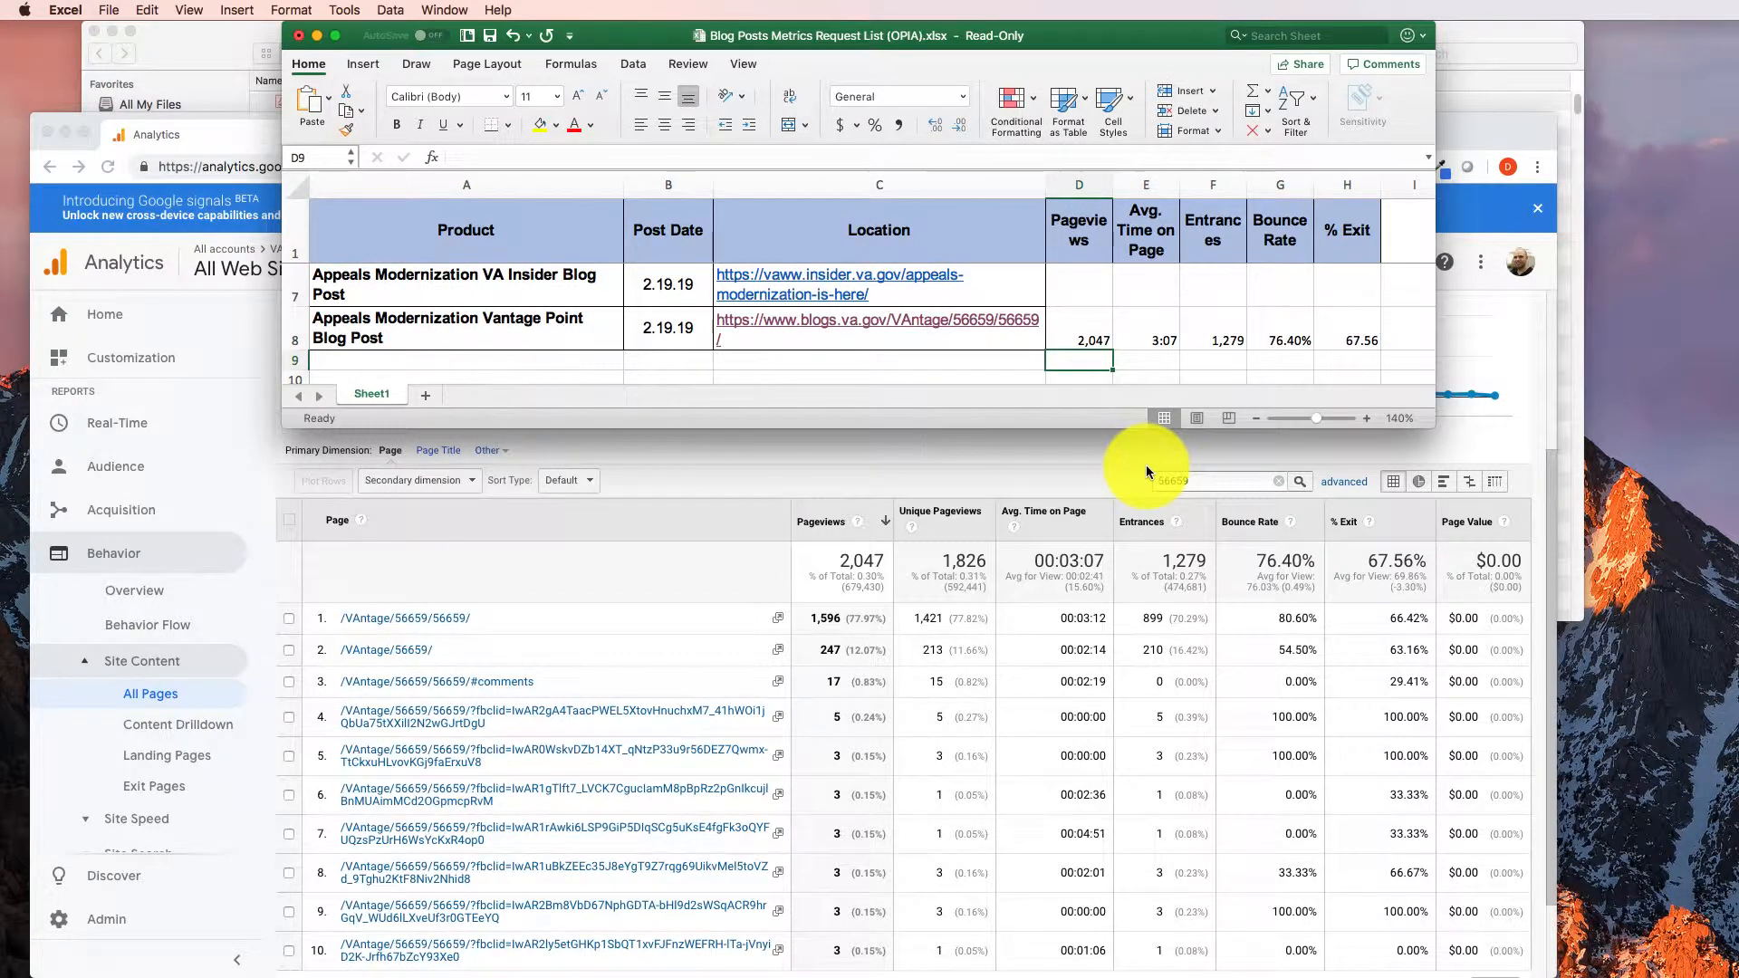
# - Insert a blank column between the Pageviews and Avg. Time on Page columns
pyautogui.click(1148, 185)
pyautogui.rightClick(1148, 186)
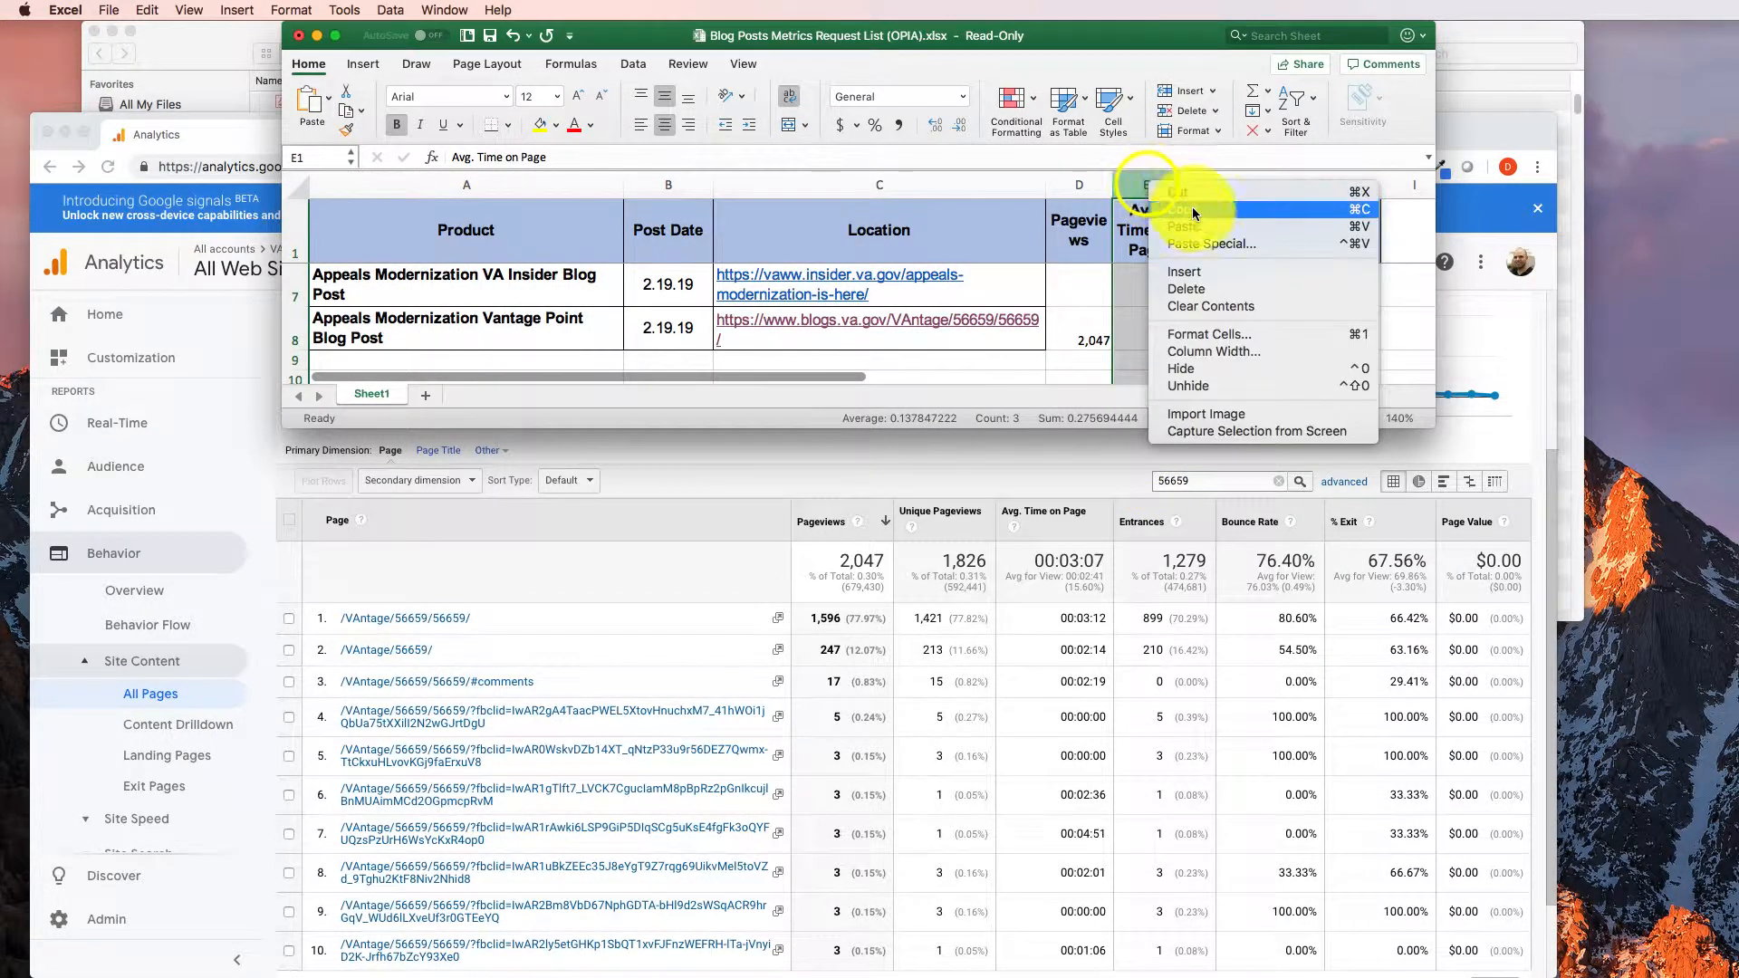
pyautogui.click(1223, 275)
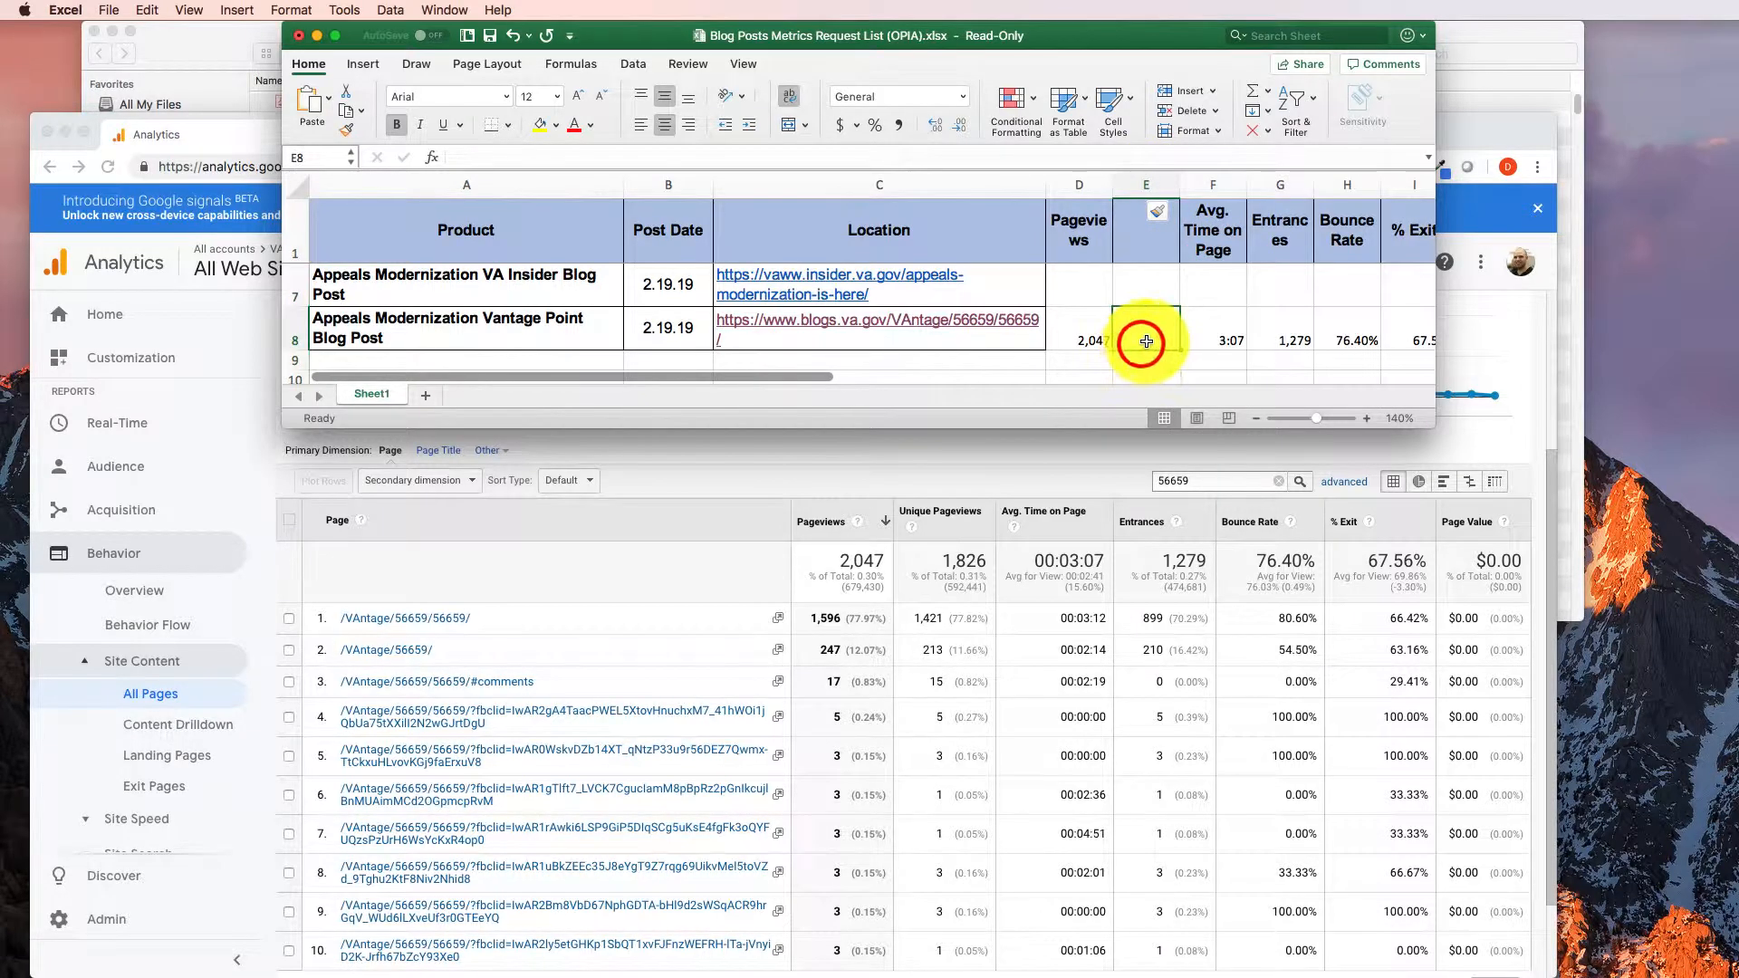
# - Copy the formatted pageviews cell D8 into E8 and overwrite its value with the post's 1,826 unique pageviews
pyautogui.click(1094, 343)
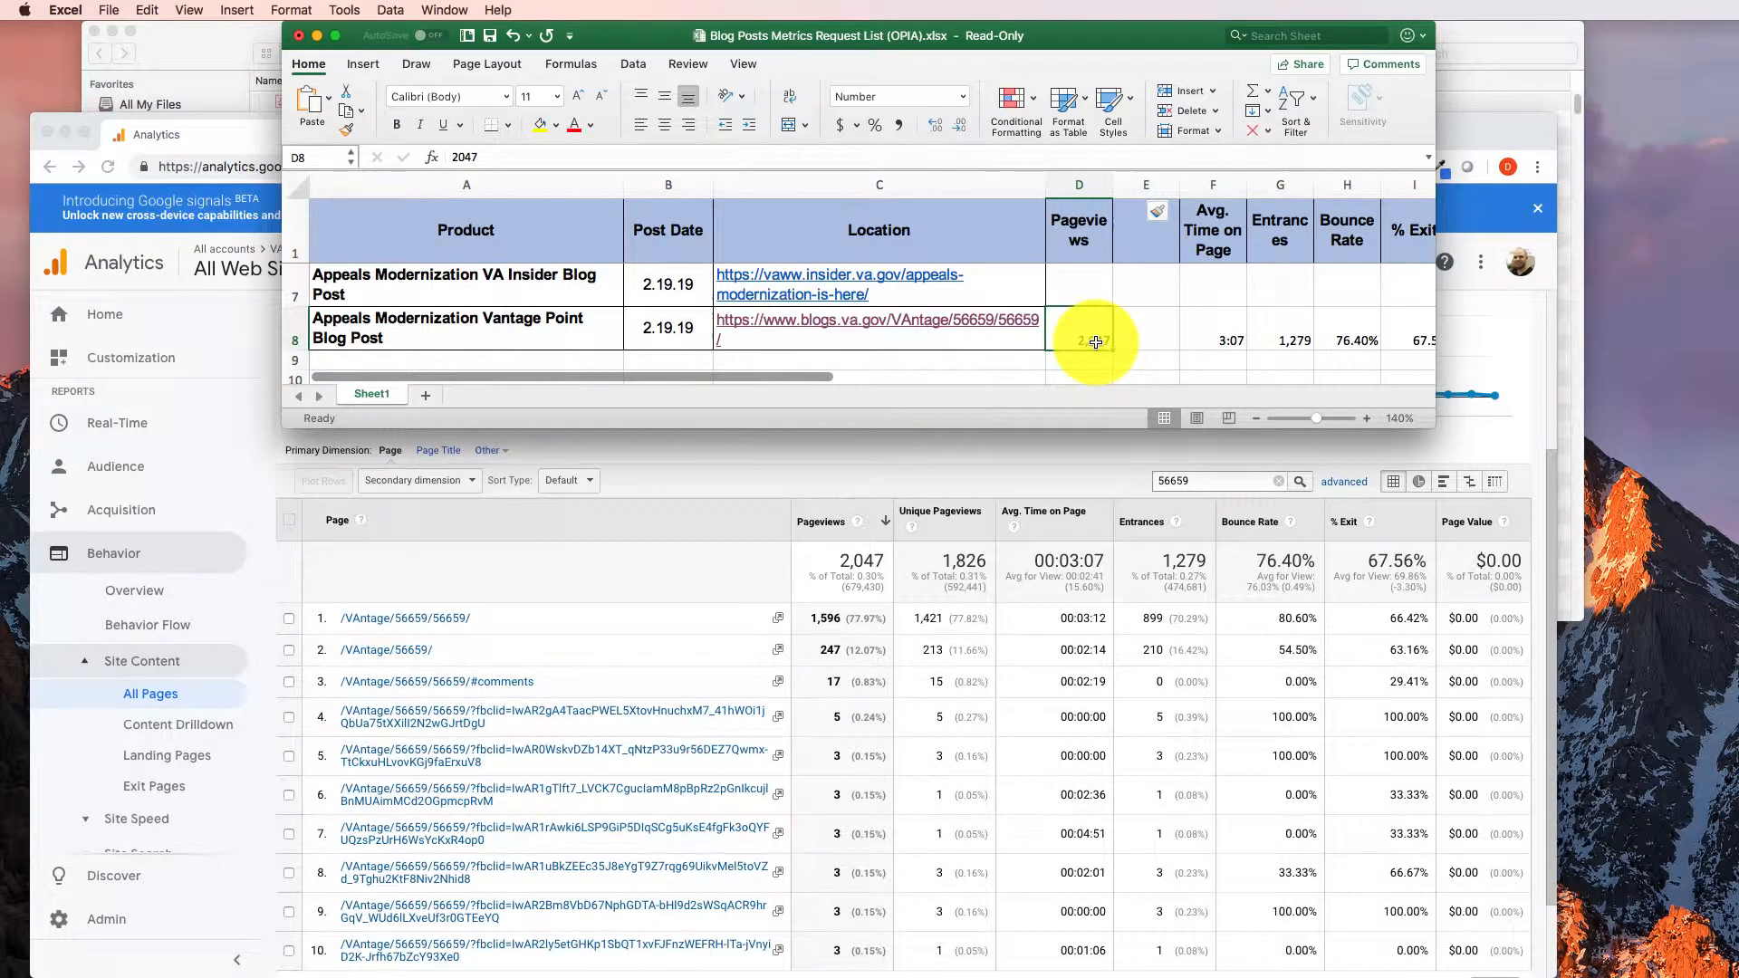
pyautogui.press('super+c')
pyautogui.press('Right')
pyautogui.press('super+v')
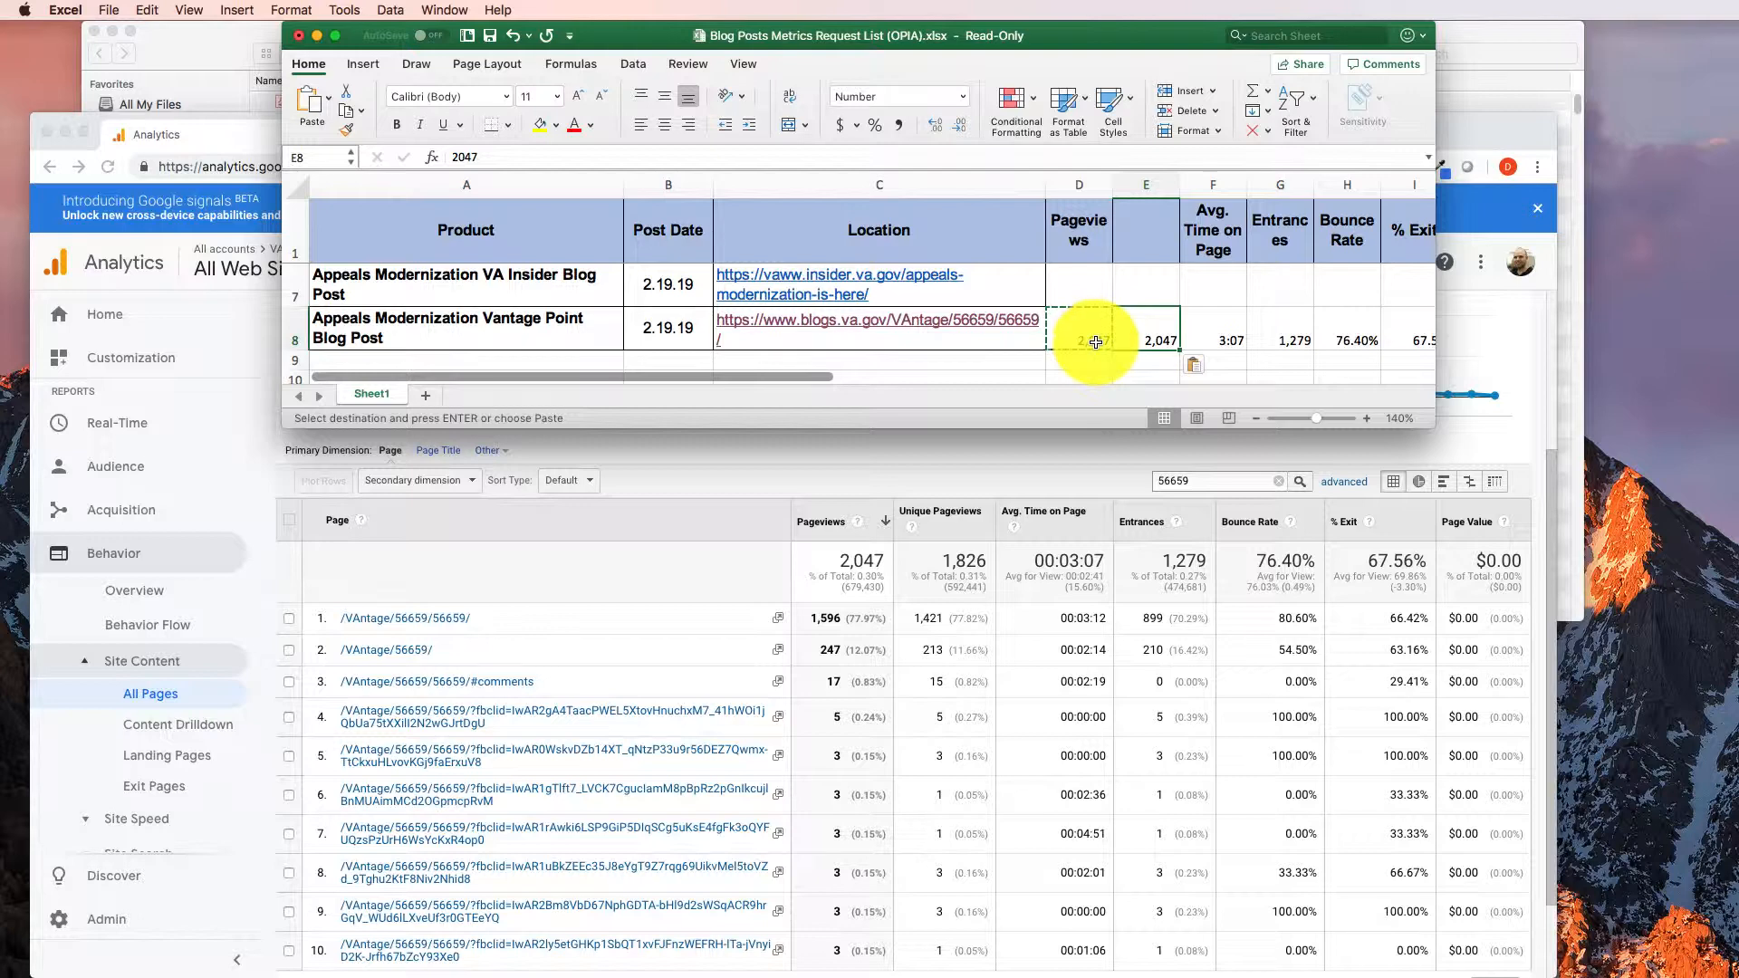
pyautogui.write('1,826')
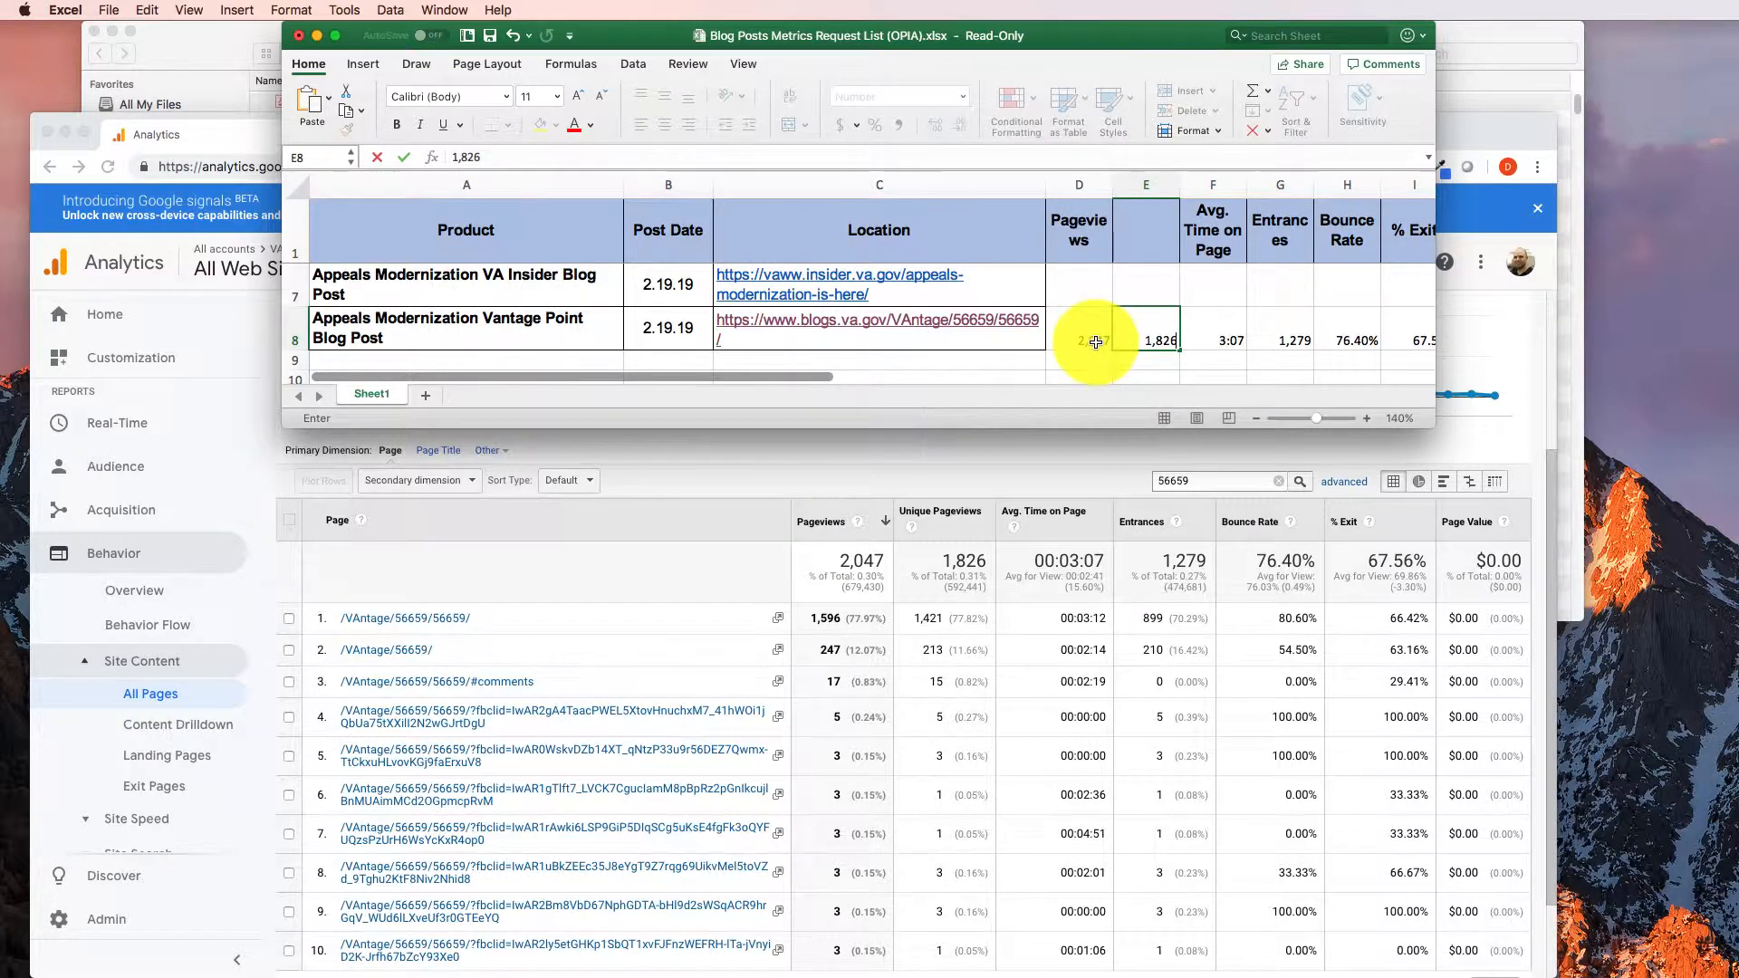
pyautogui.press('Return')
# - Open the RAMP participation post from its link in row 5 and select the title slug after 56612 in its web address
pyautogui.scroll(5, 1093, 337)
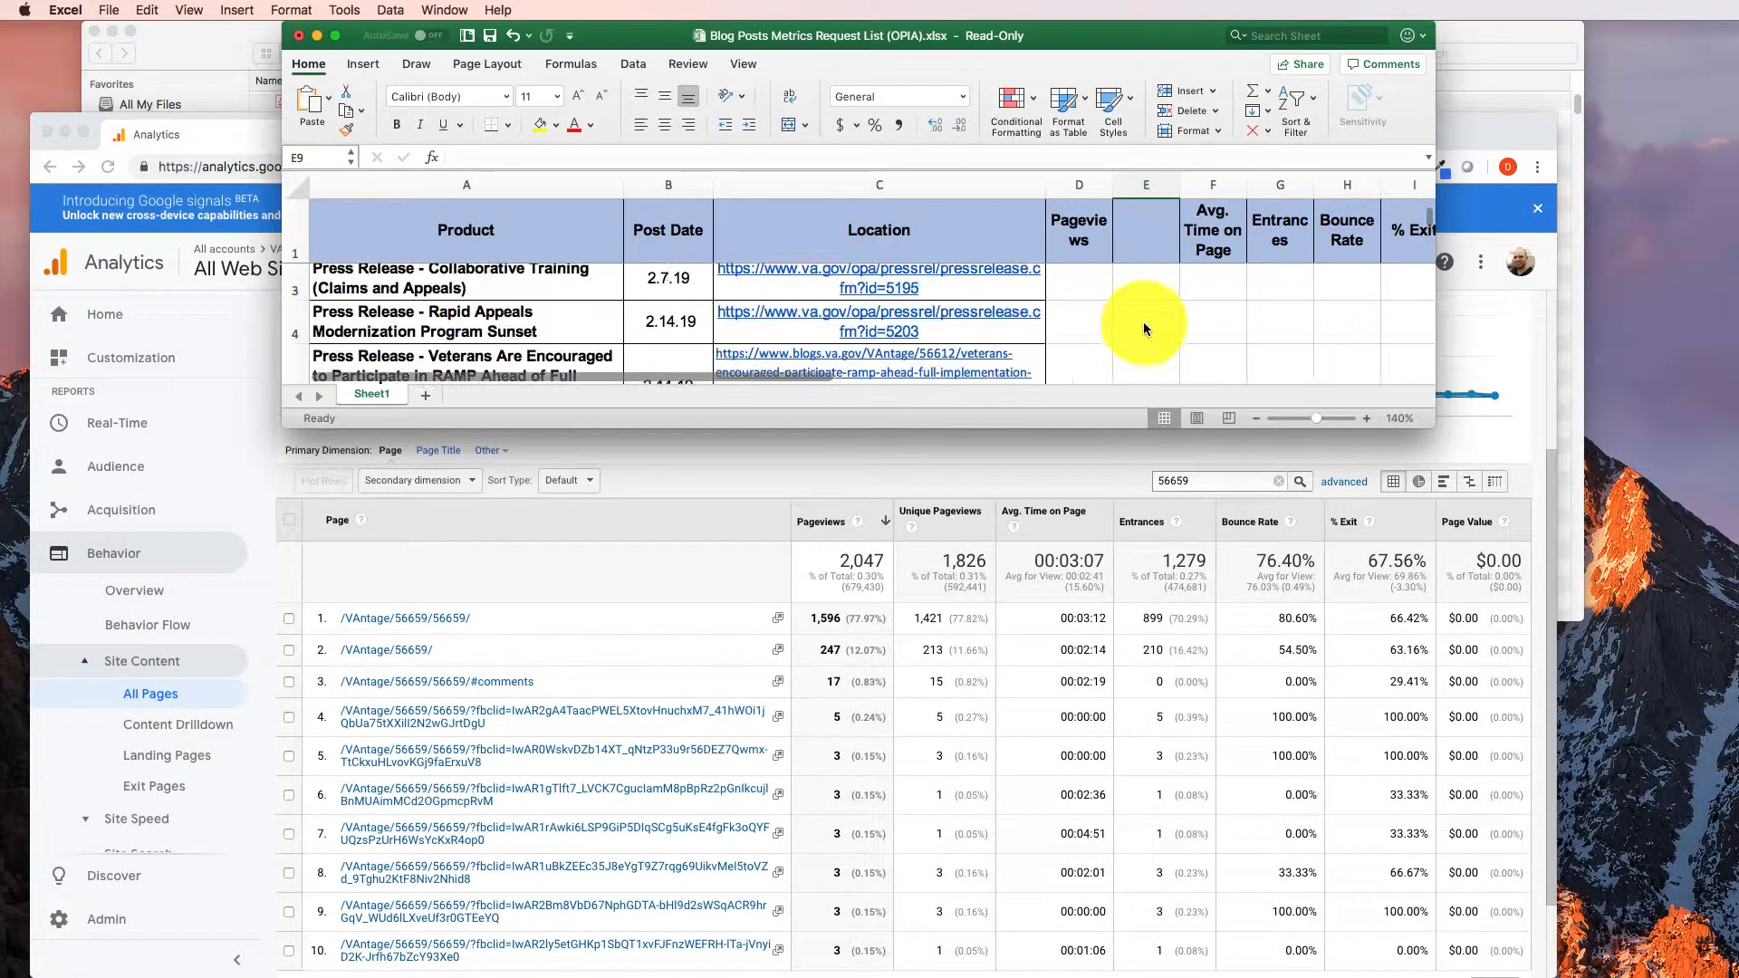
pyautogui.scroll(2, 1144, 313)
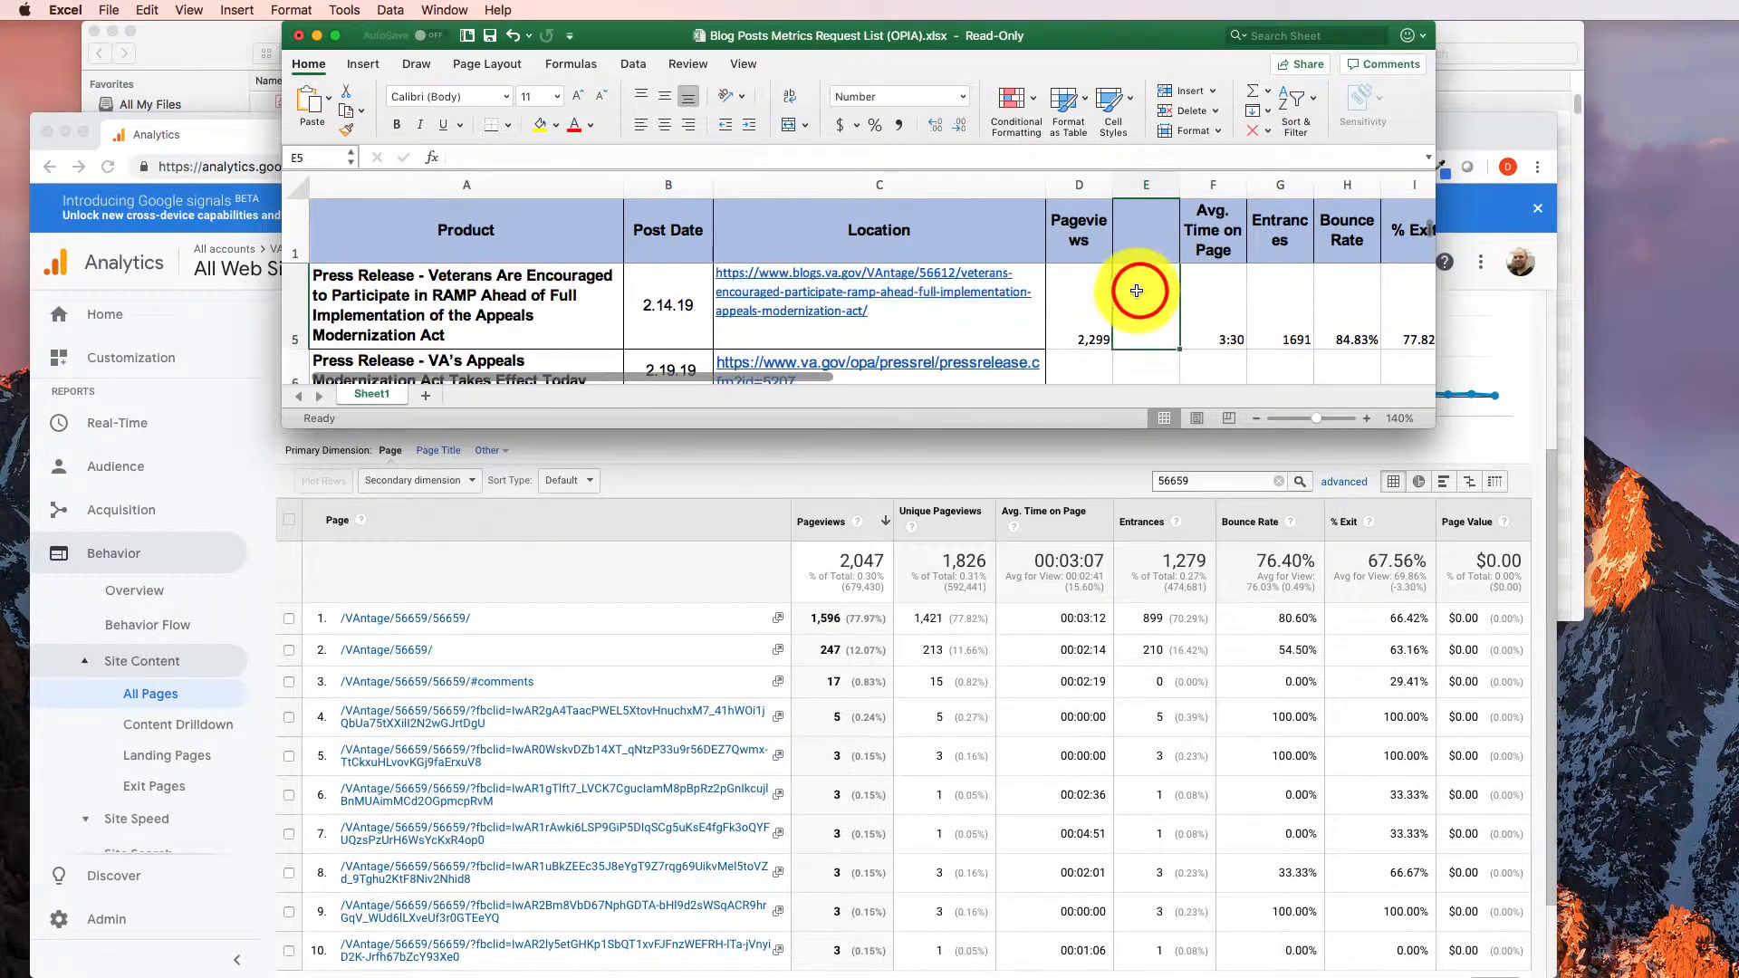
pyautogui.click(1138, 294)
pyautogui.scroll(1, 1139, 293)
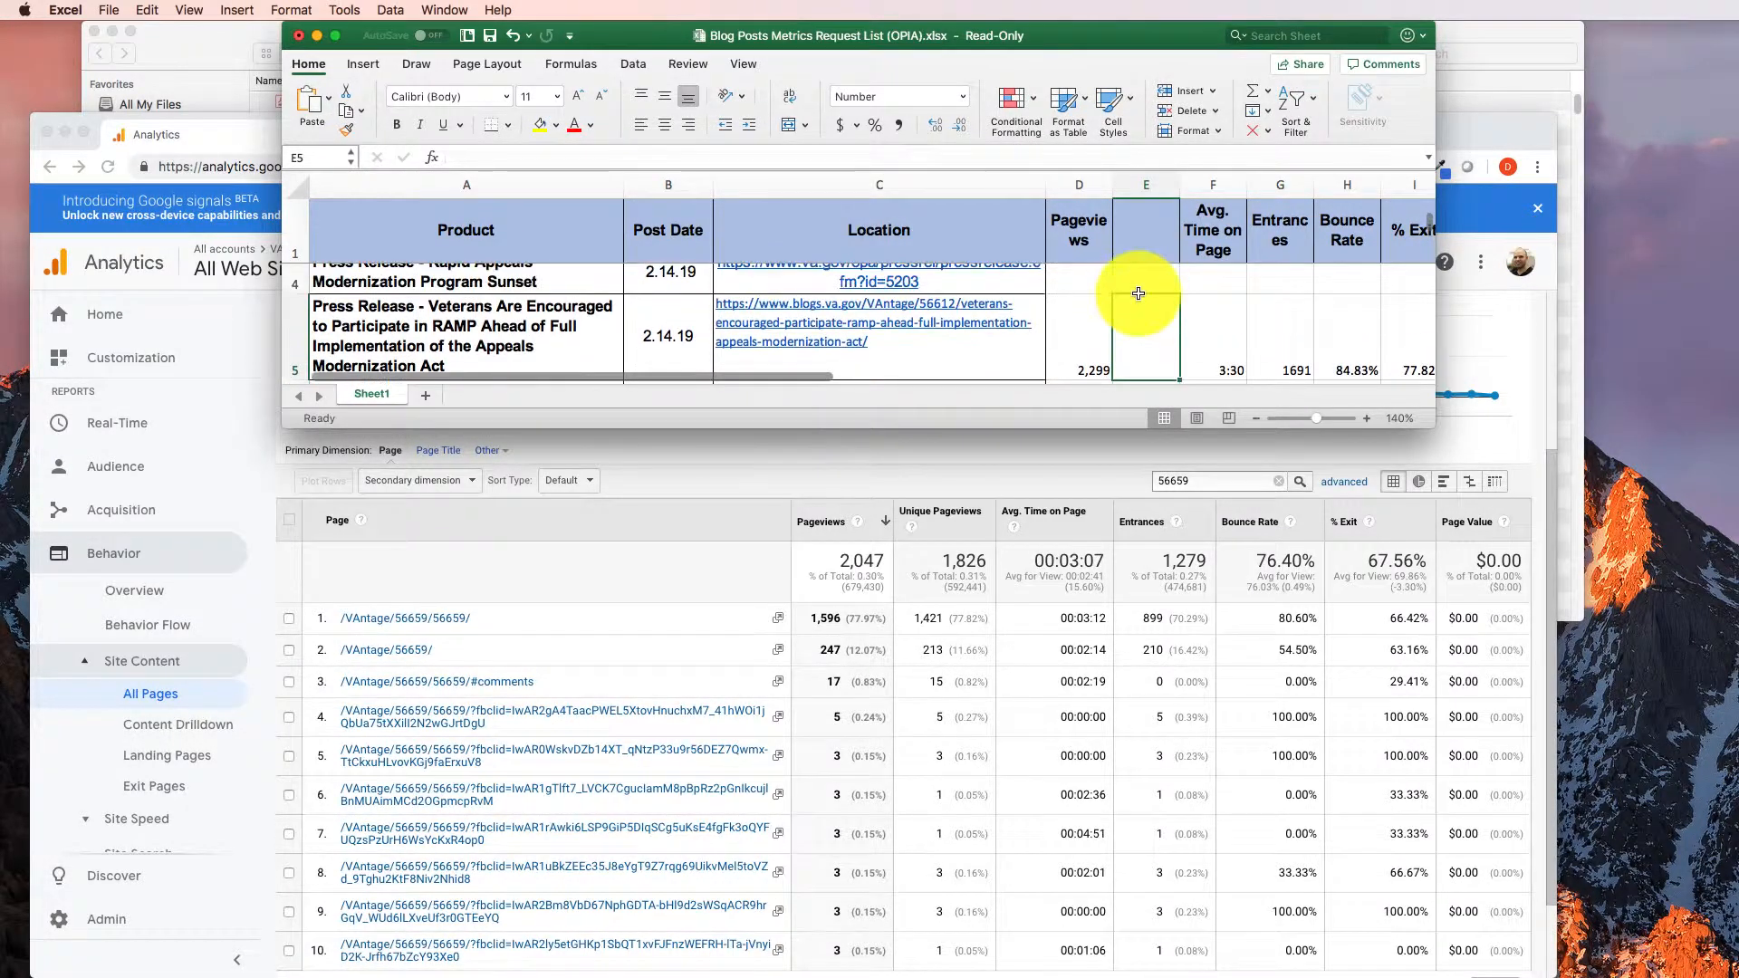
pyautogui.click(799, 319)
pyautogui.click(732, 166)
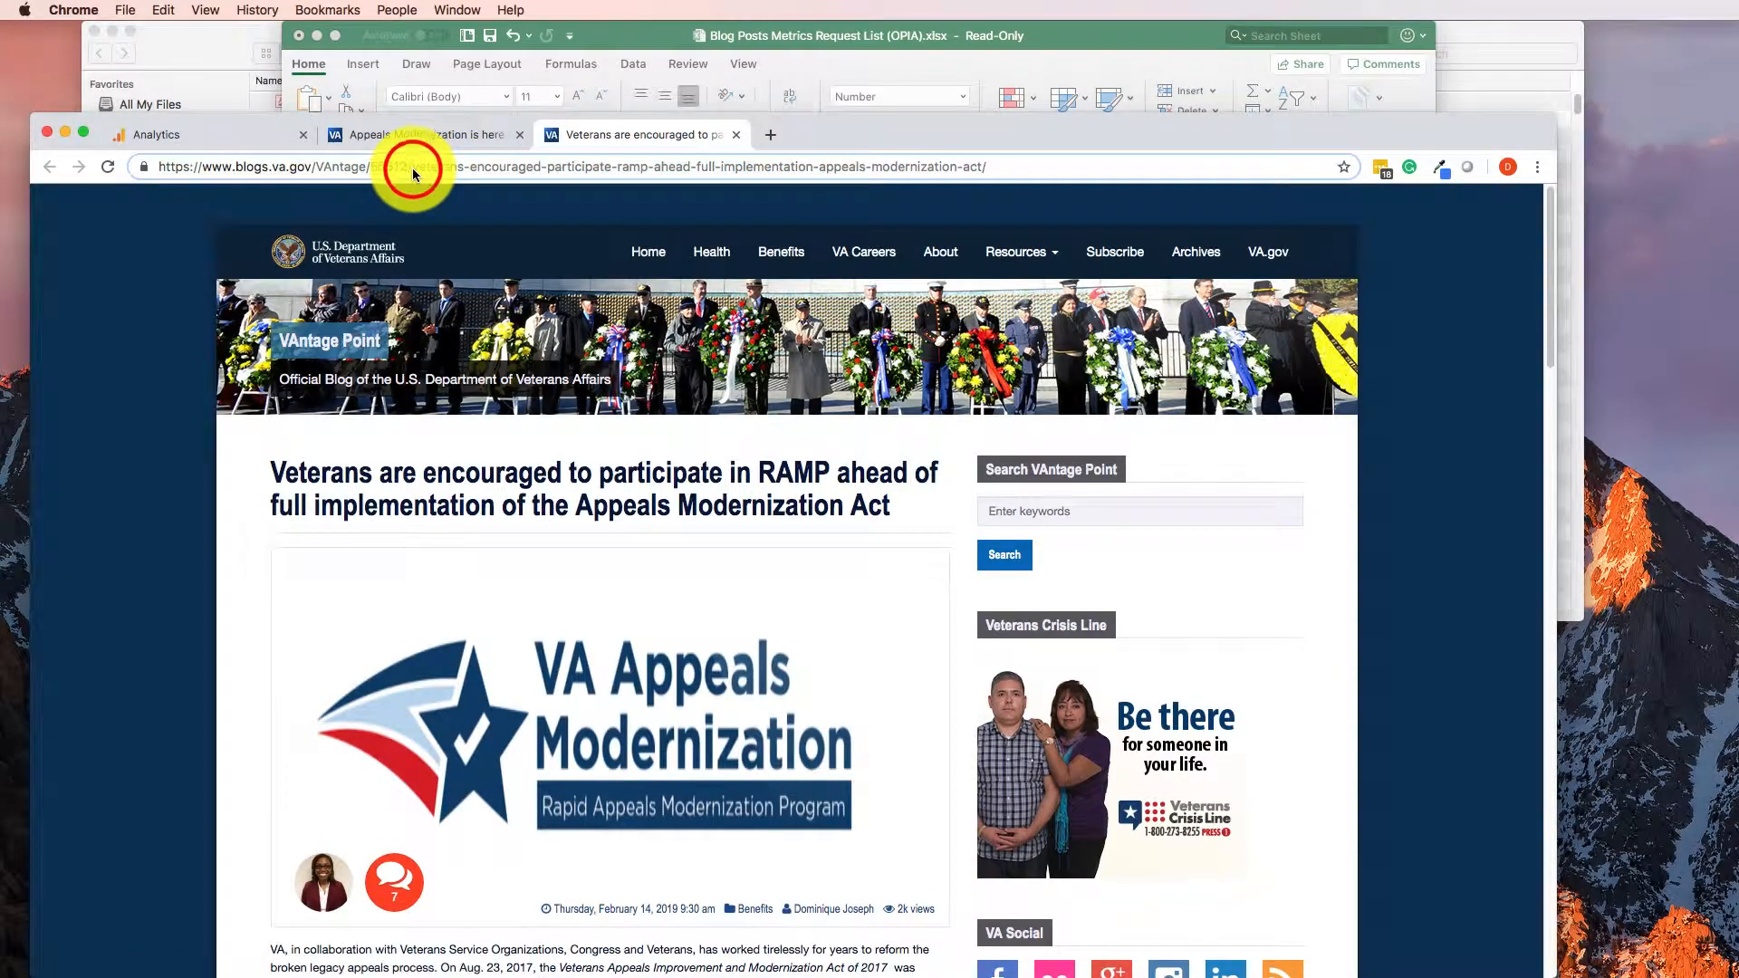
pyautogui.moveTo(412, 167); pyautogui.dragTo(982, 168)
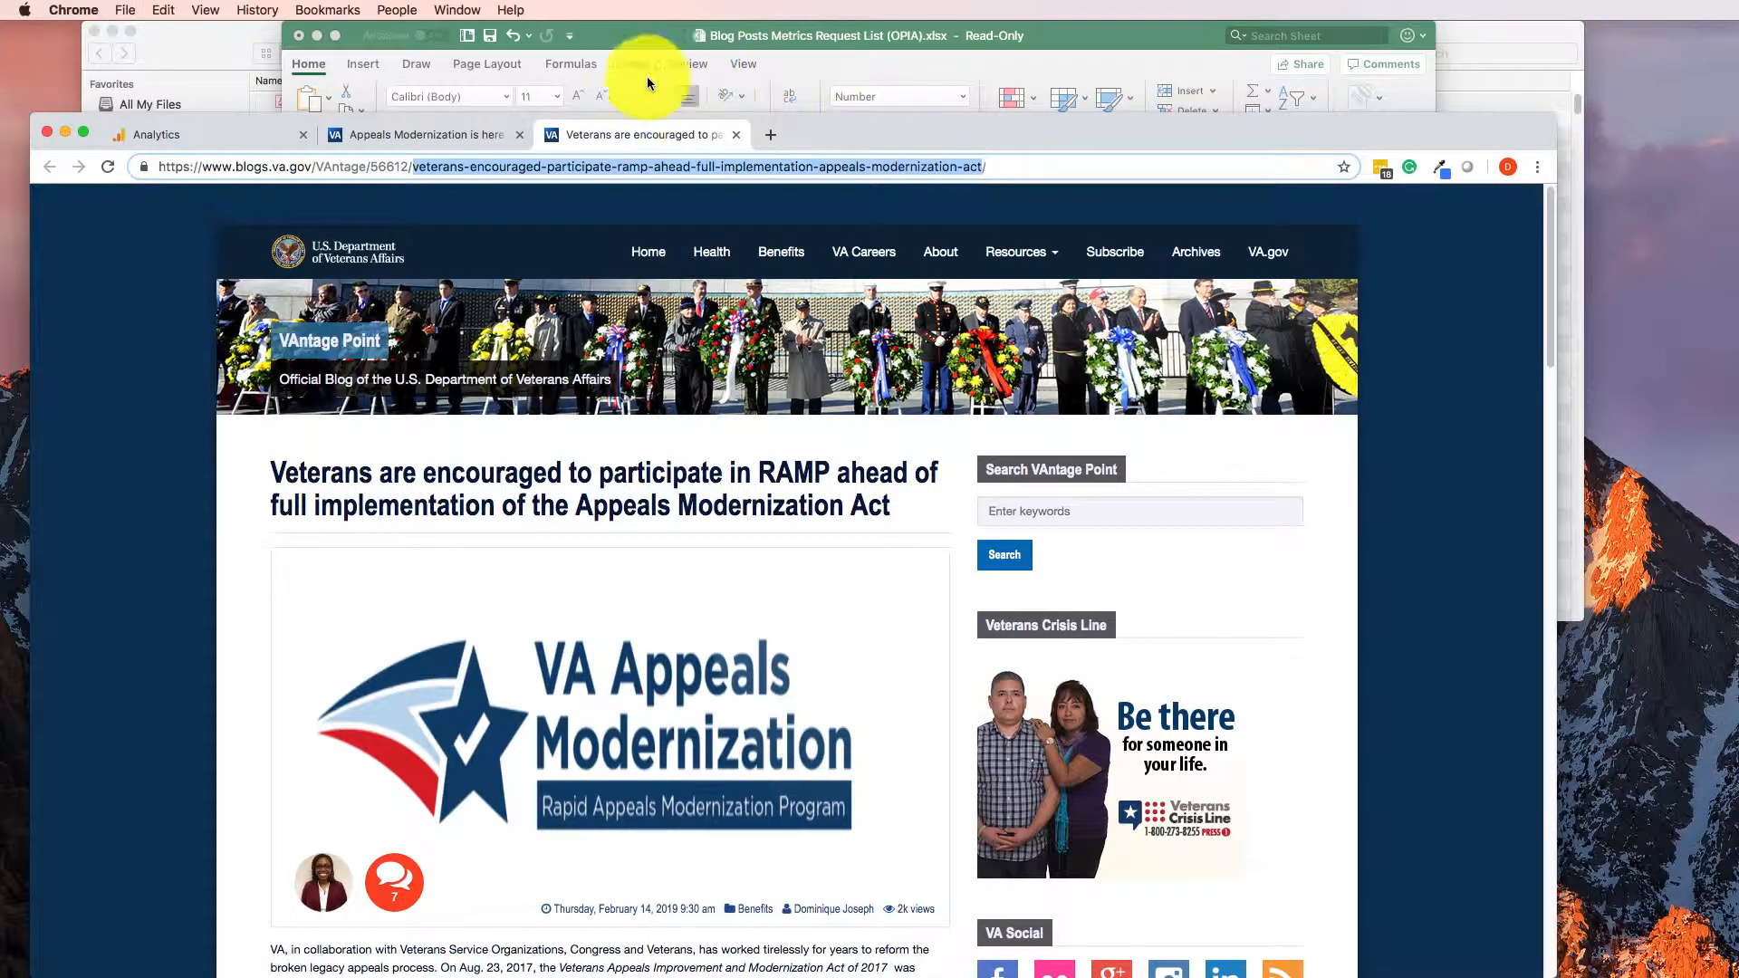
# - Return to the Analytics All Pages report and replace its page filter with the RAMP post's title slug
pyautogui.click(154, 136)
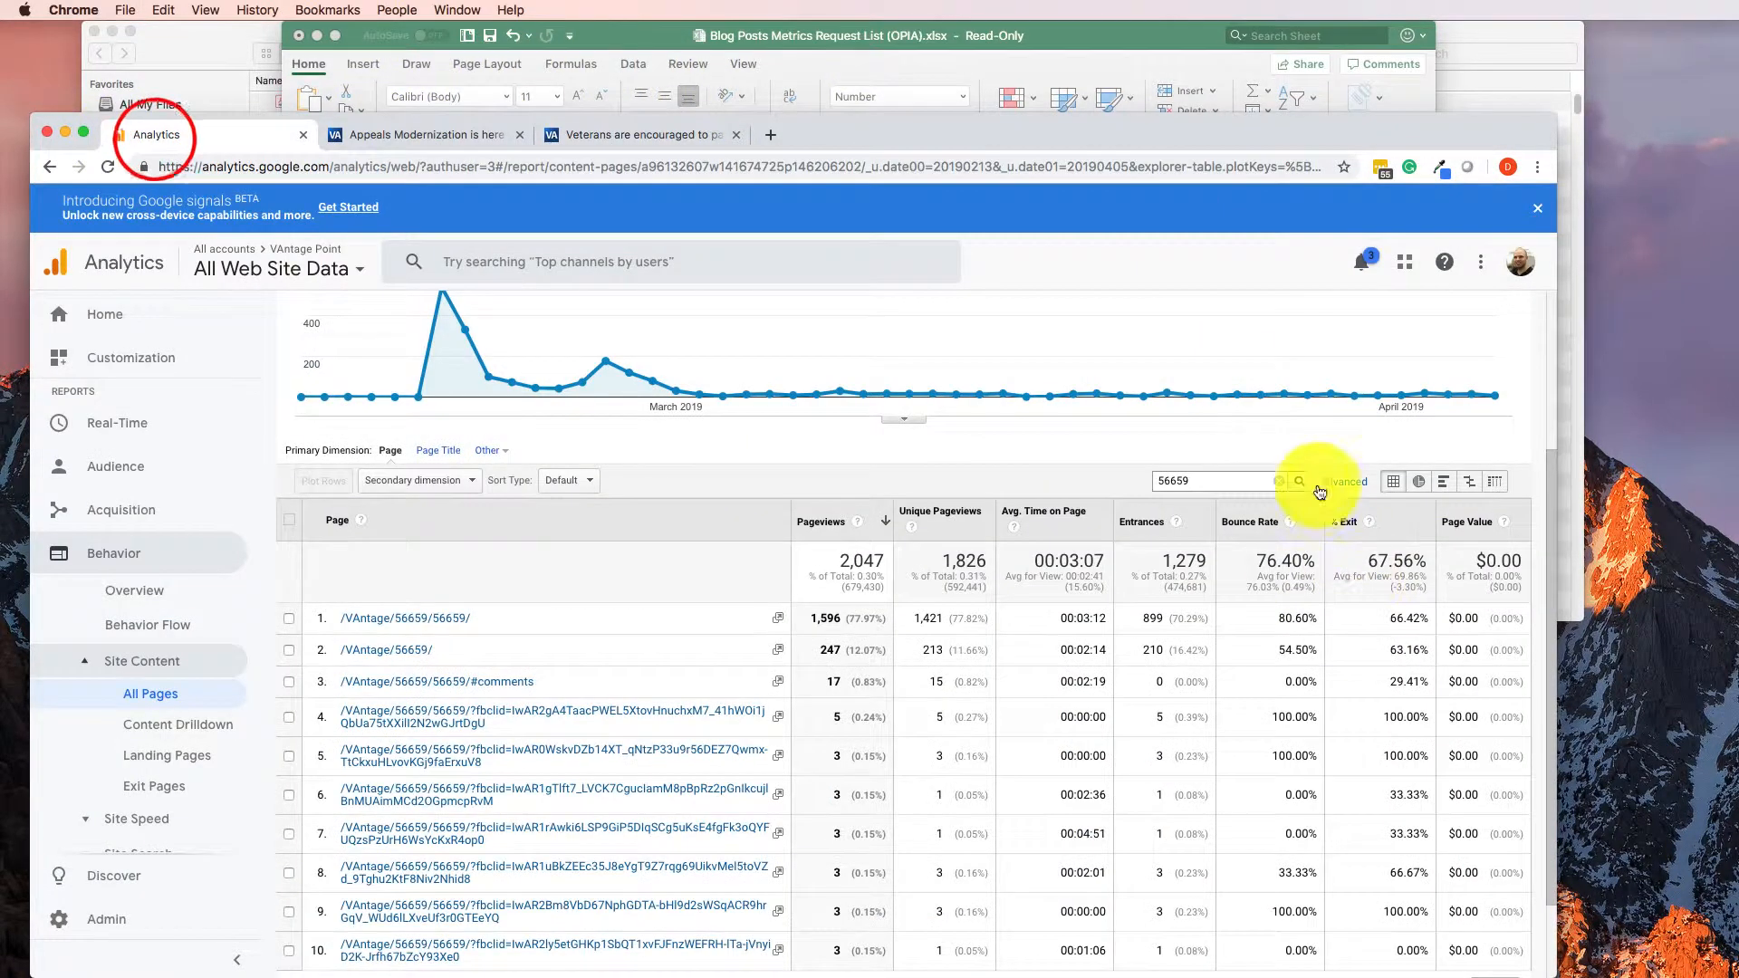
pyautogui.click(1205, 474)
pyautogui.doubleClick(1208, 480)
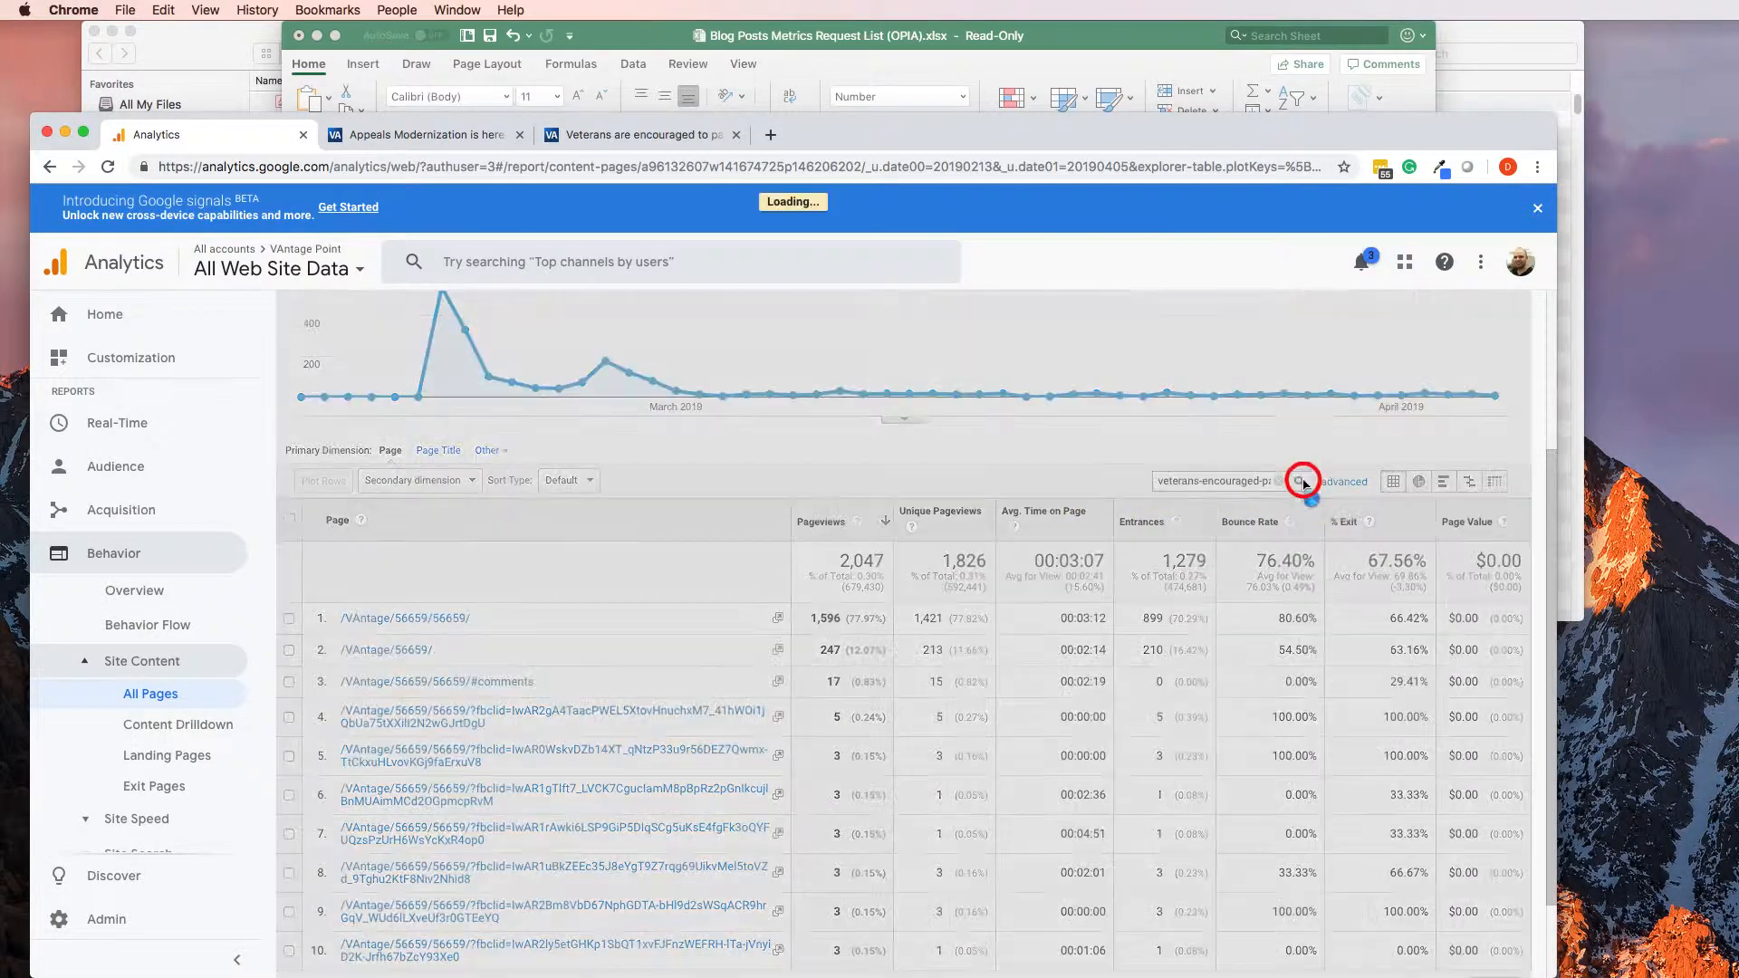
pyautogui.click(1300, 481)
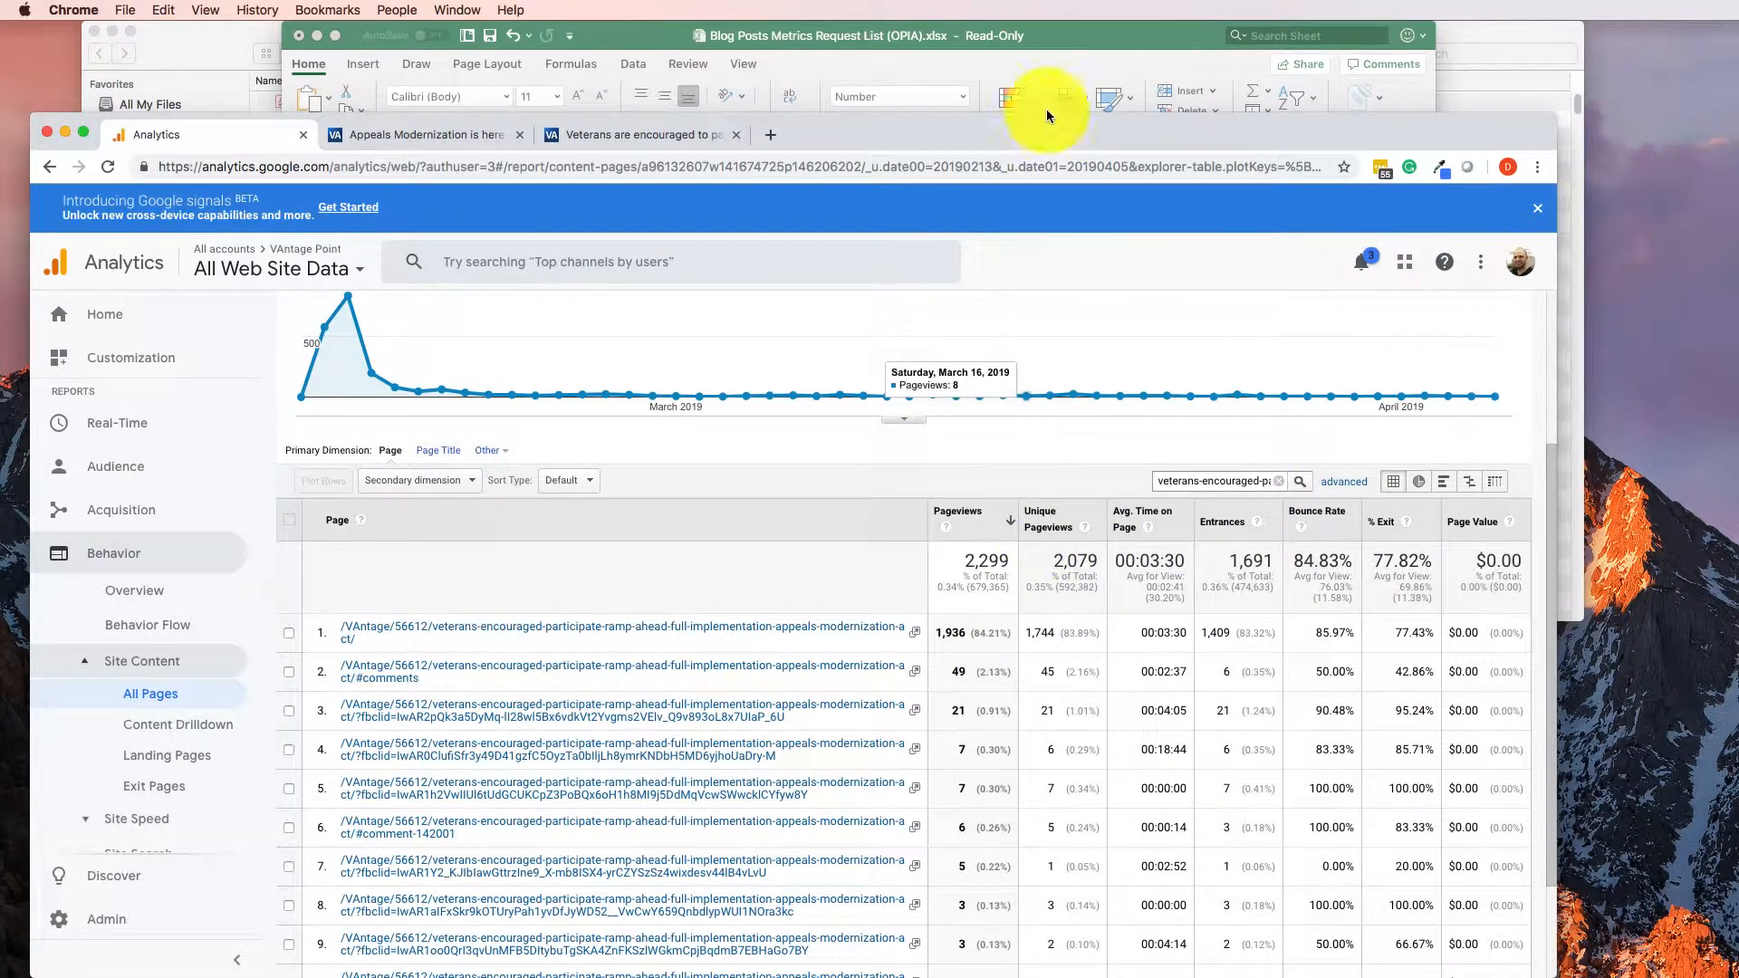
# - Switch back to the Excel request list and enter 2,079 as the RAMP post's unique pageviews in cell E5
pyautogui.click(1051, 37)
pyautogui.click(1146, 341)
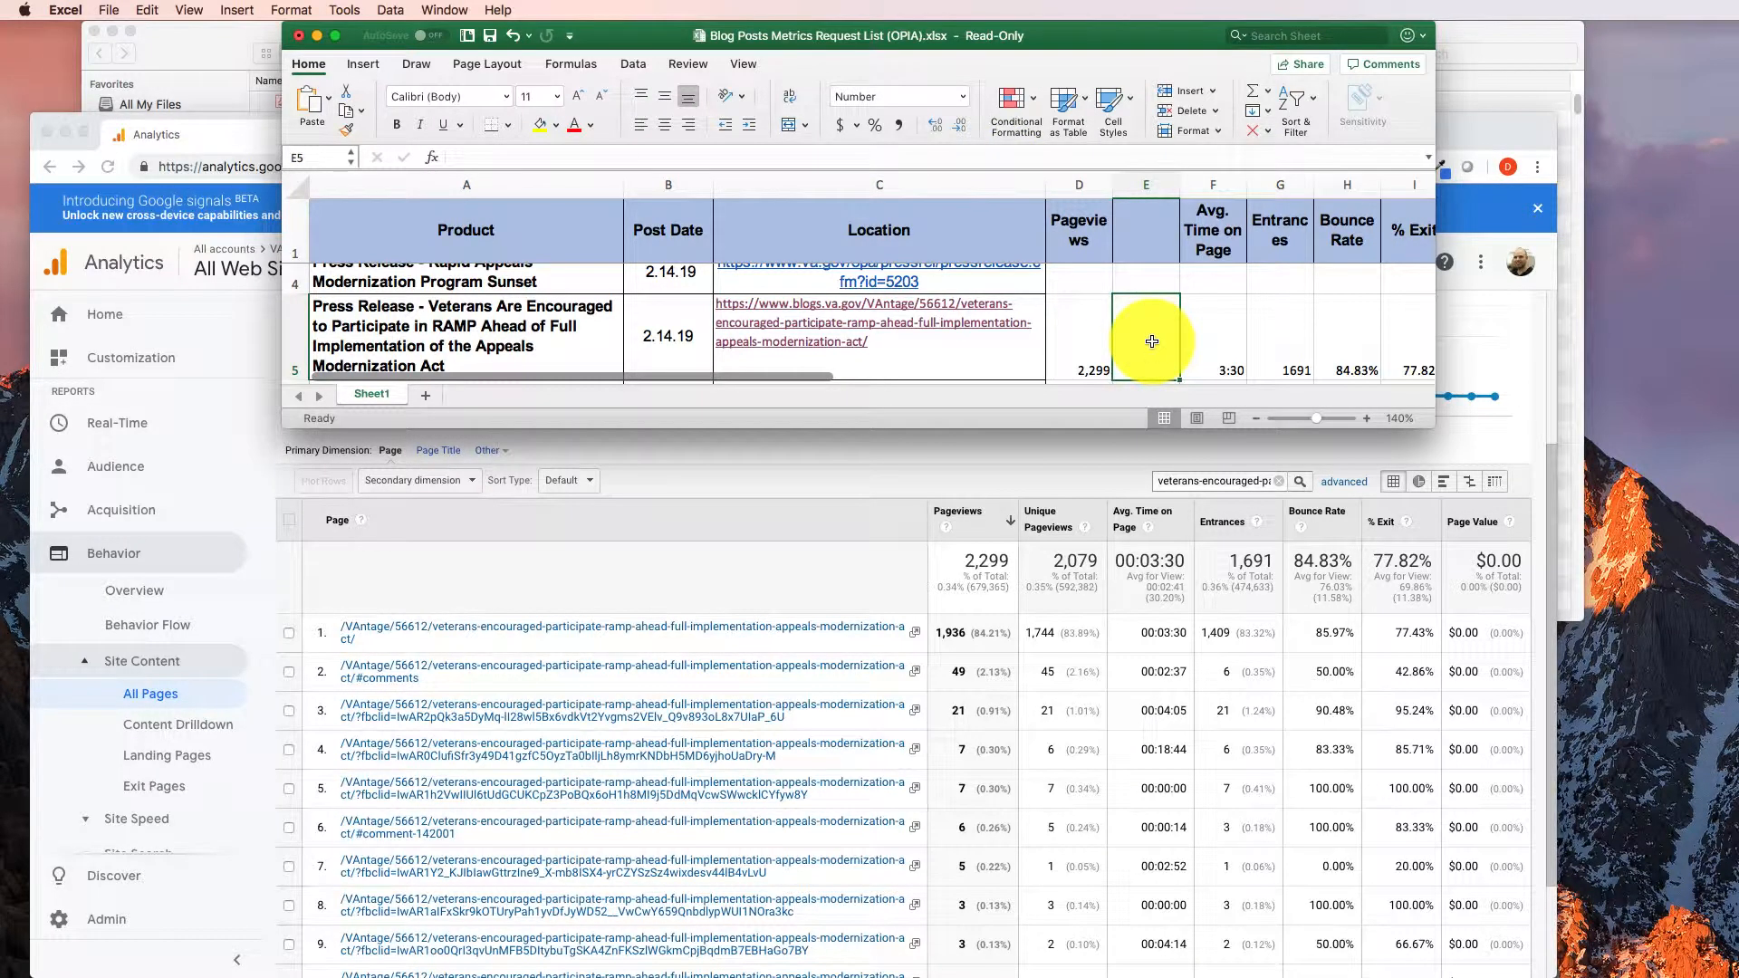
pyautogui.write('2,079')
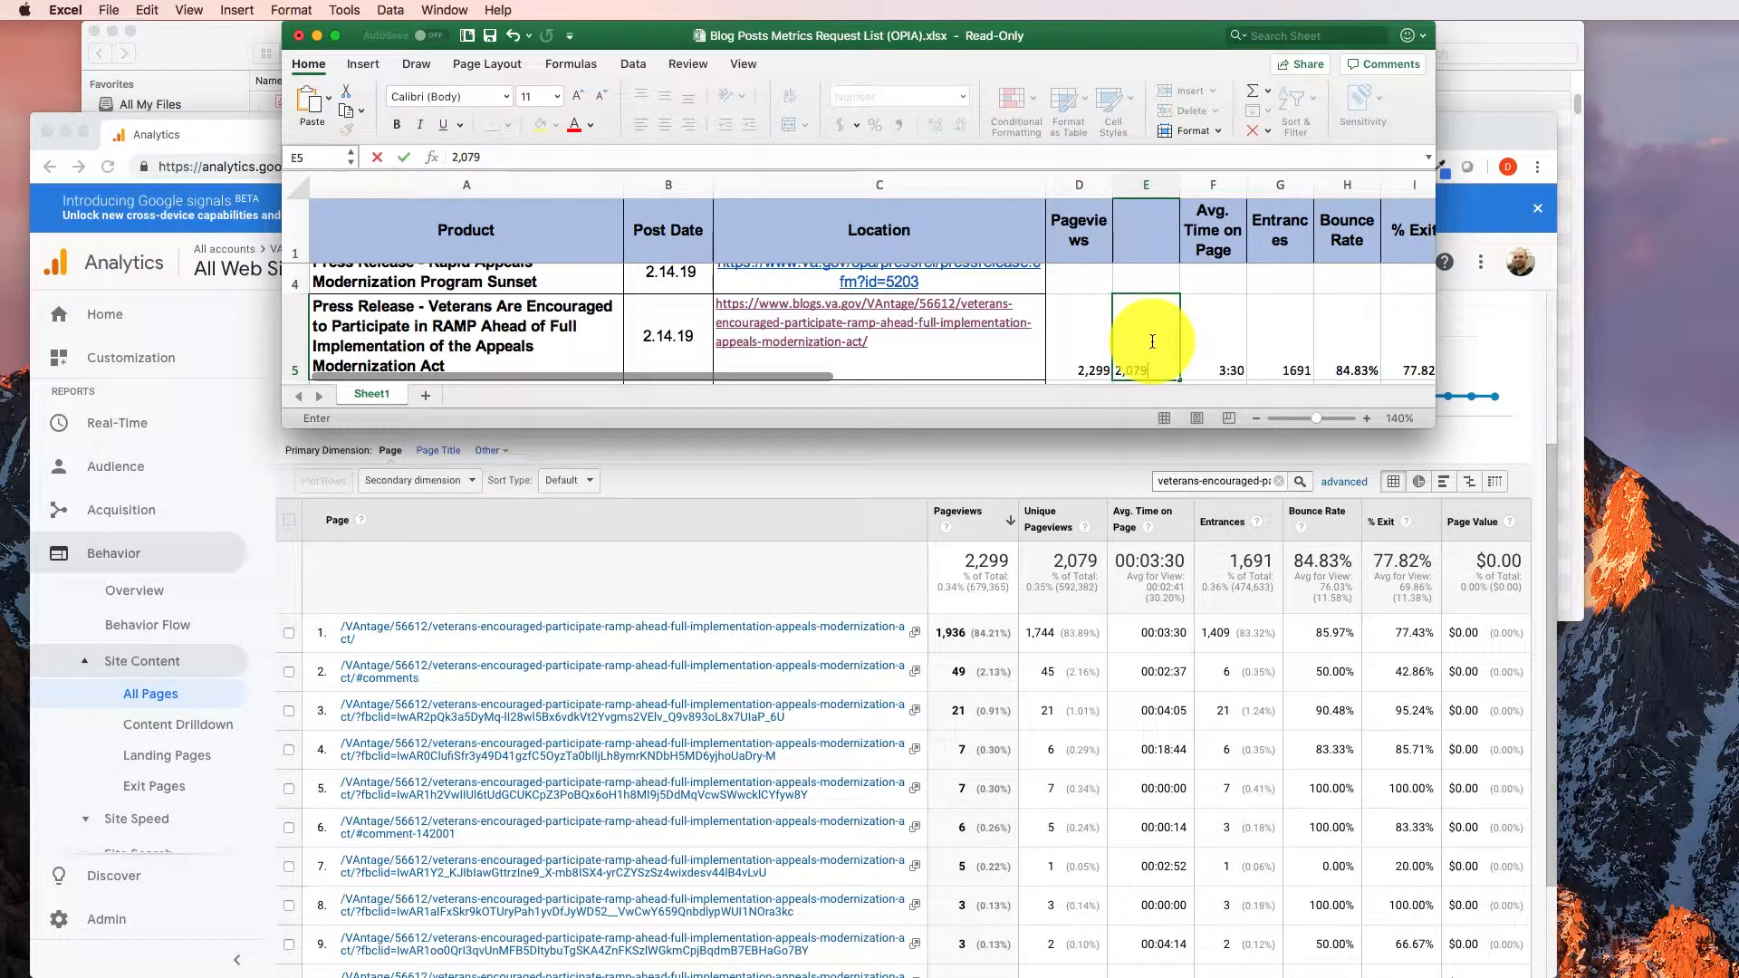
pyautogui.press('Up')
# - Give the inserted column the heading "Unique pageviews" in cell E1
pyautogui.press('Up')
pyautogui.press('Up')
pyautogui.press('Up')
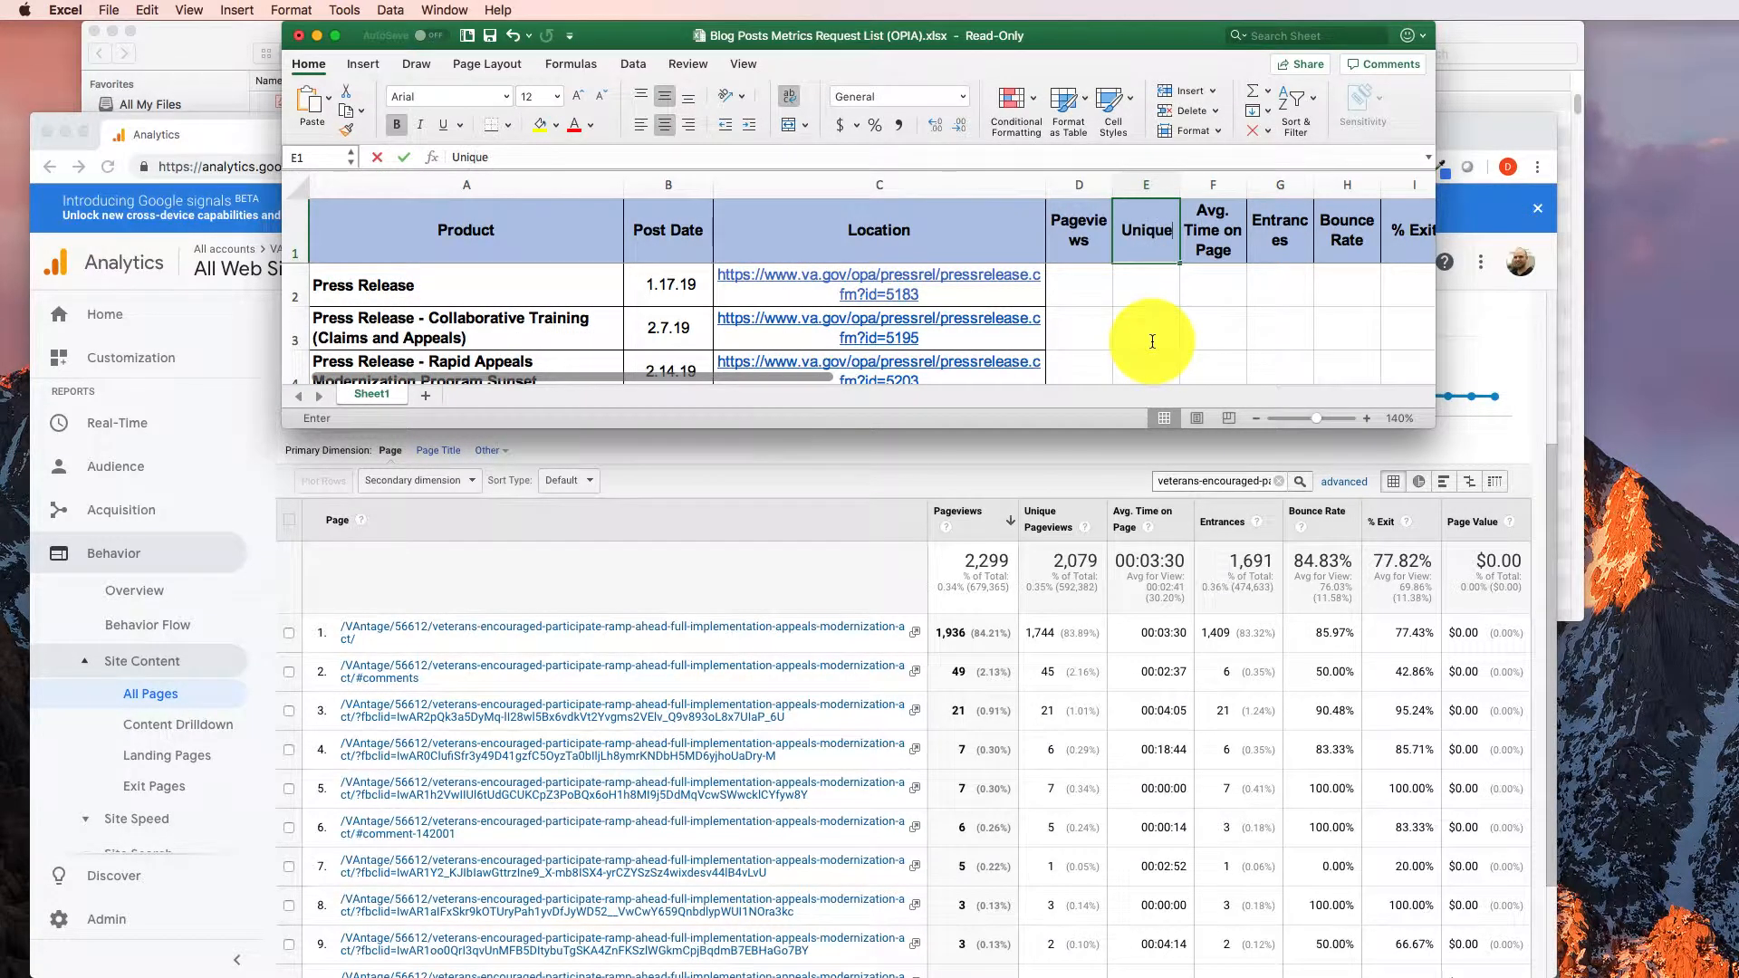
pyautogui.write('pagevi')
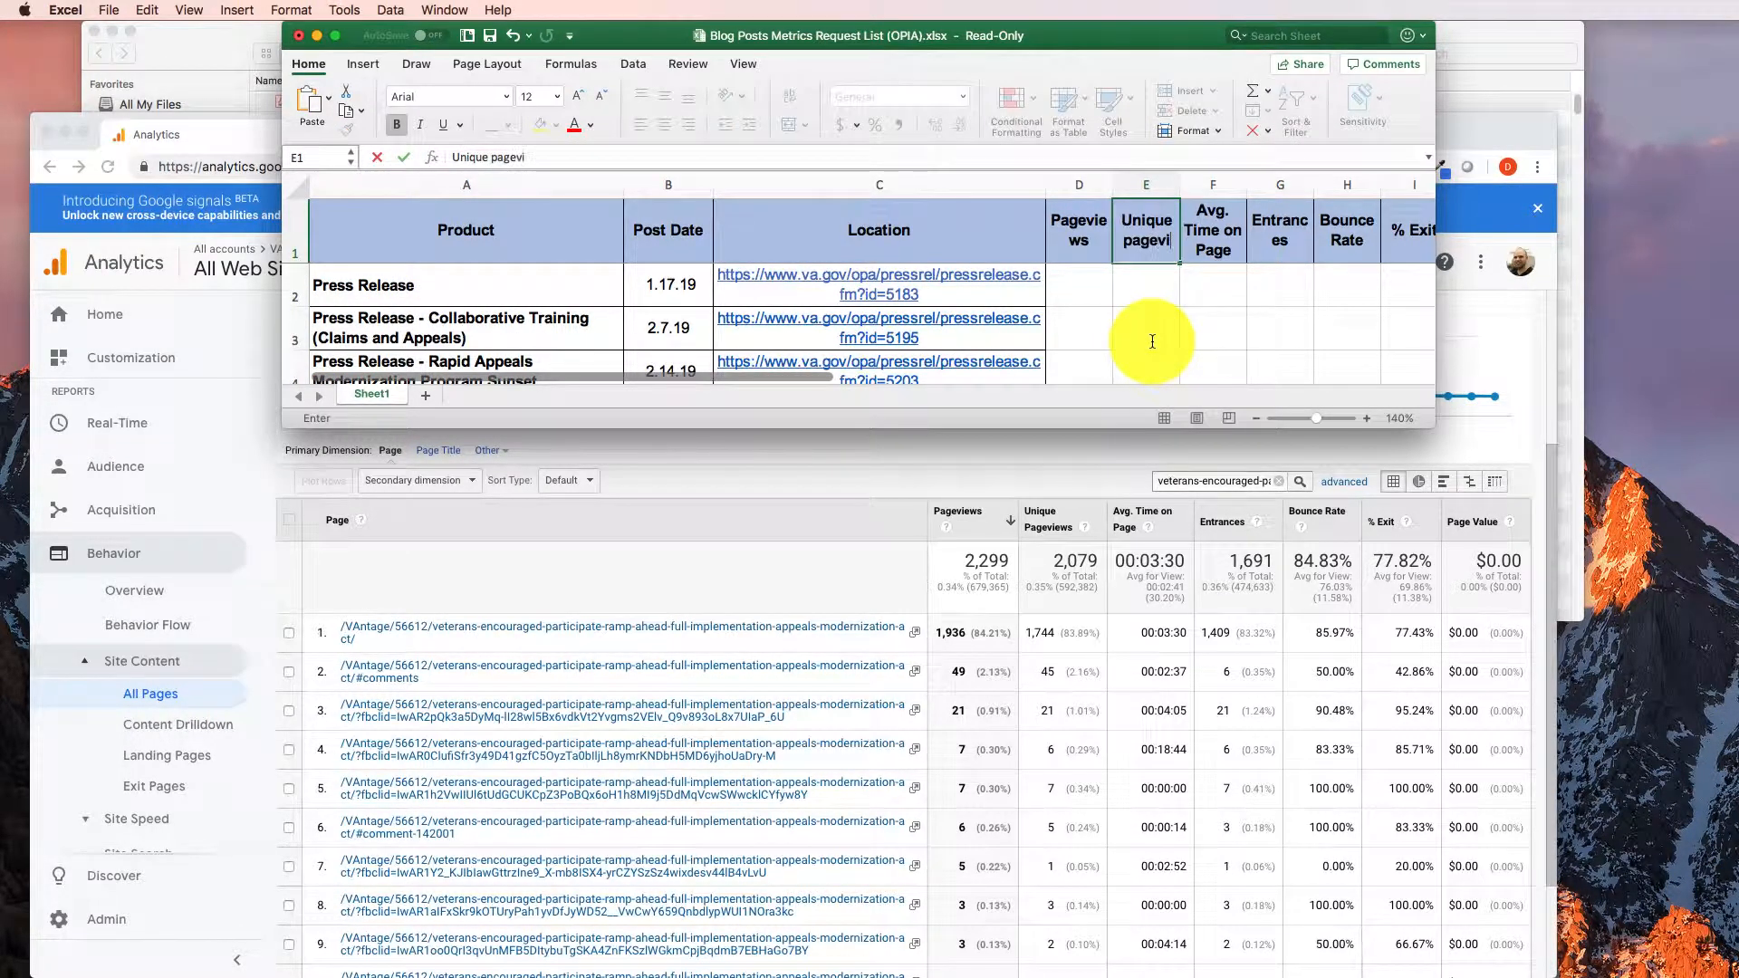
pyautogui.write('ews')
pyautogui.press('Return')
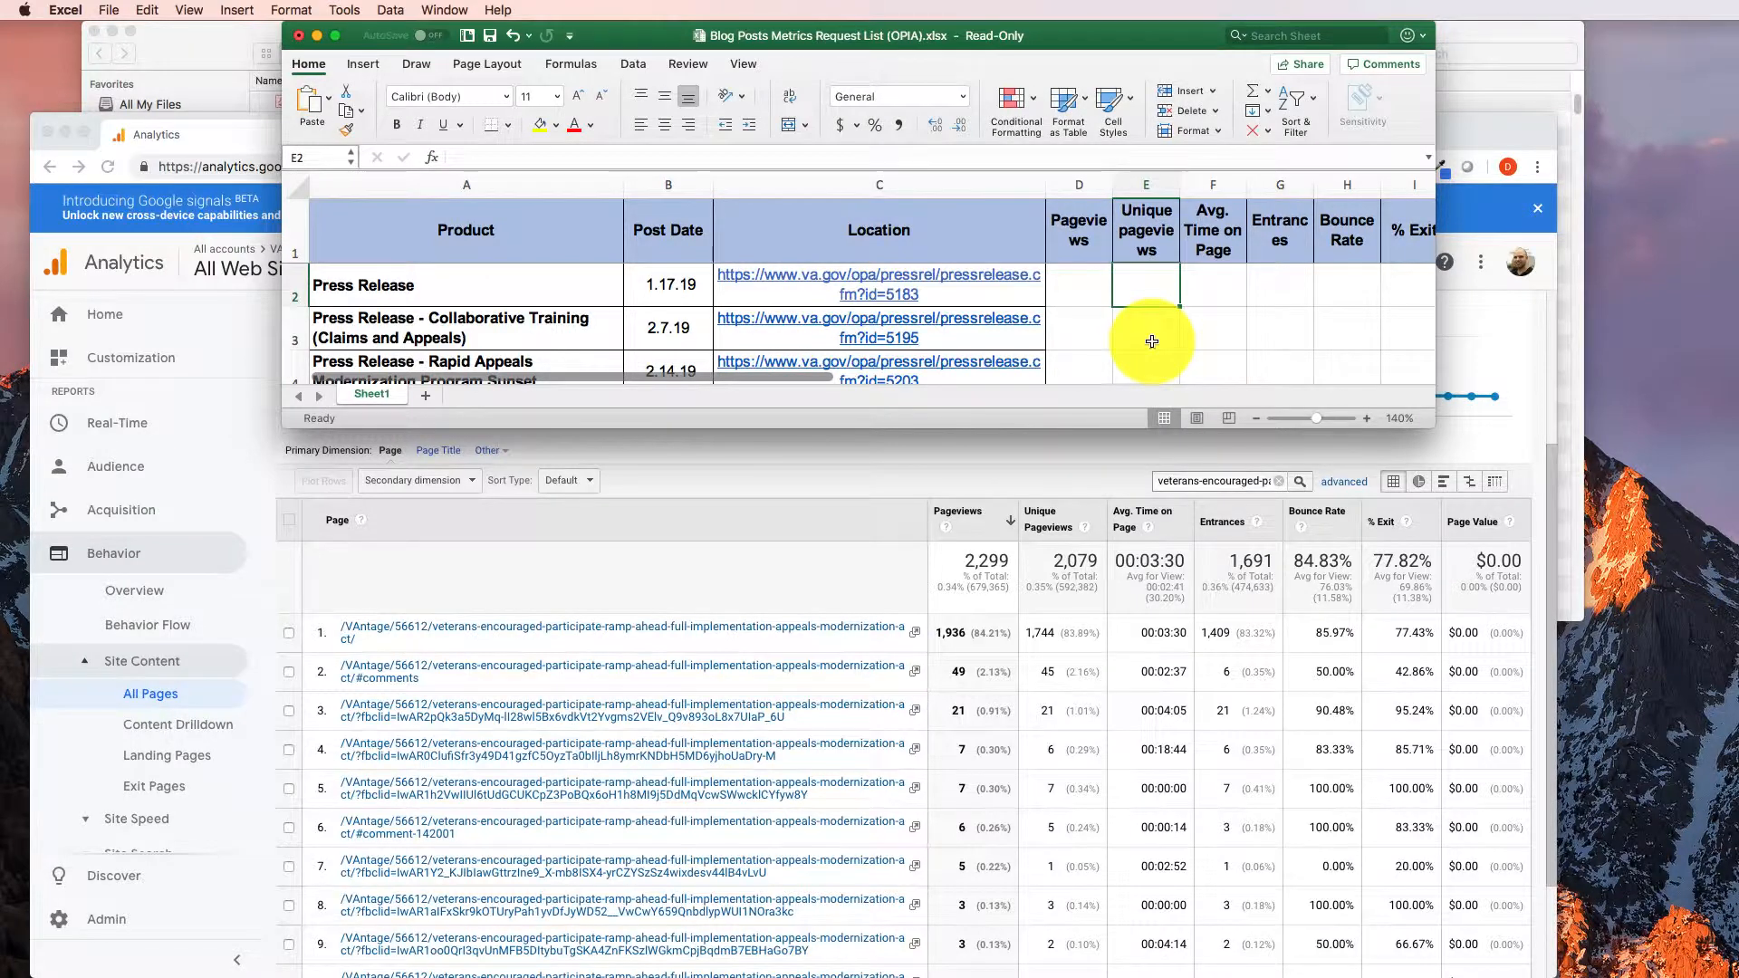
pyautogui.click(1150, 335)
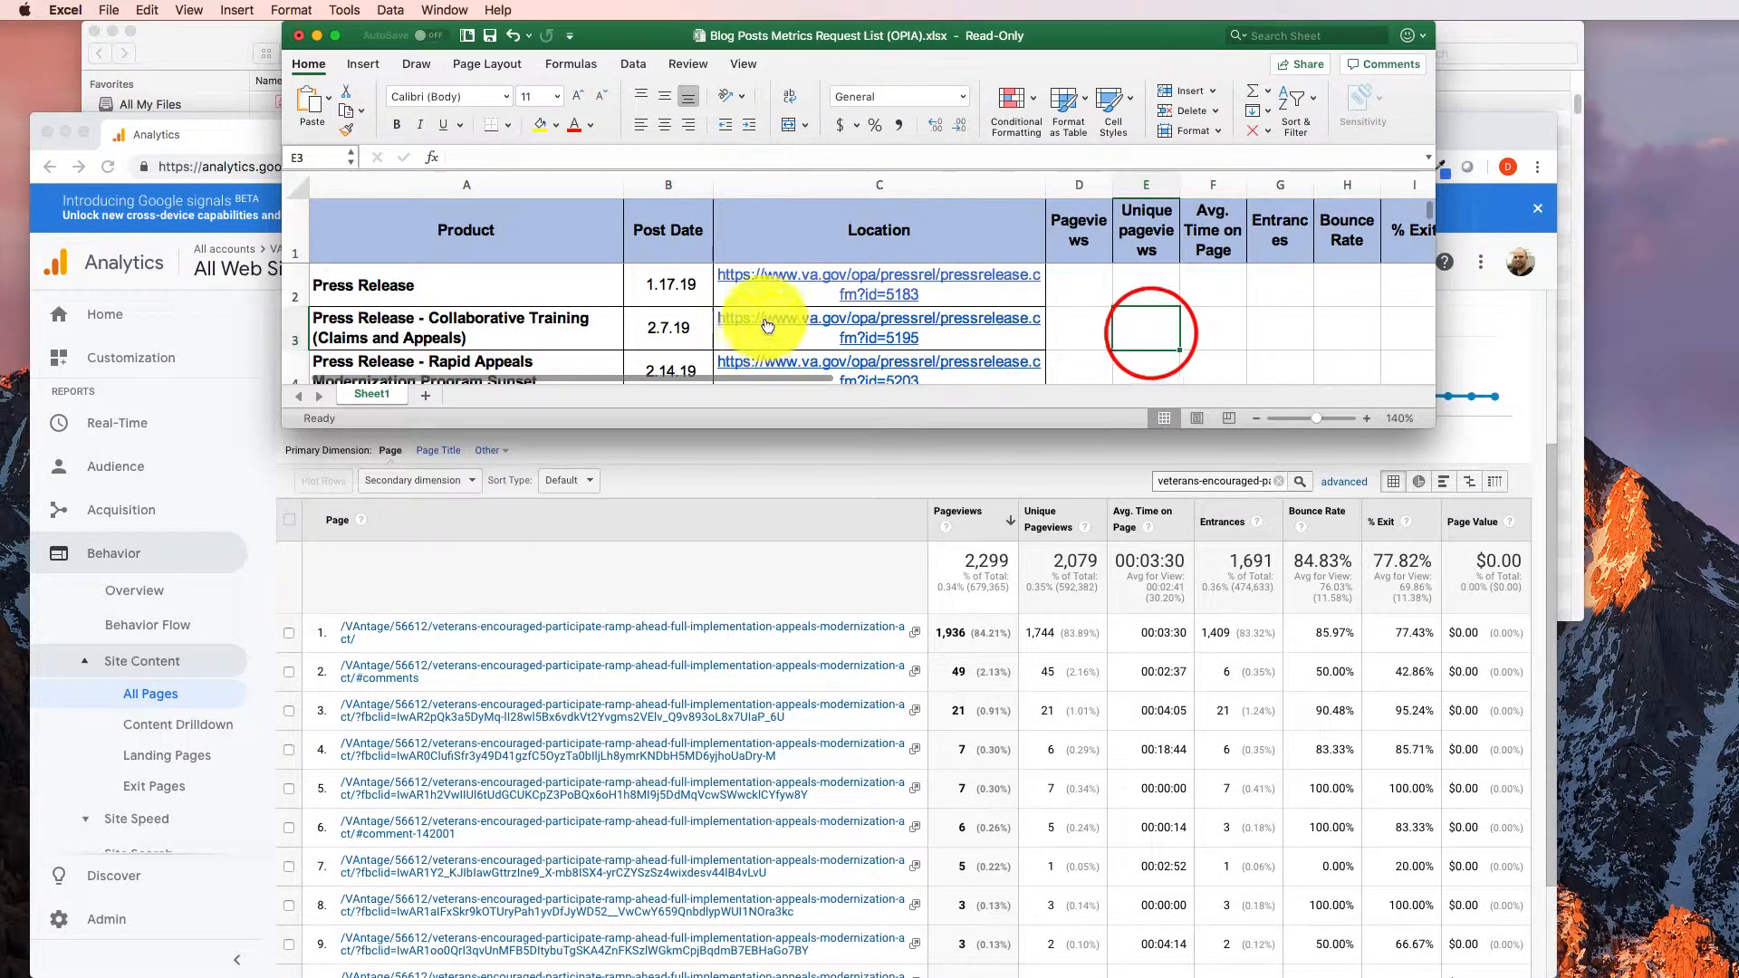
pyautogui.click(1073, 279)
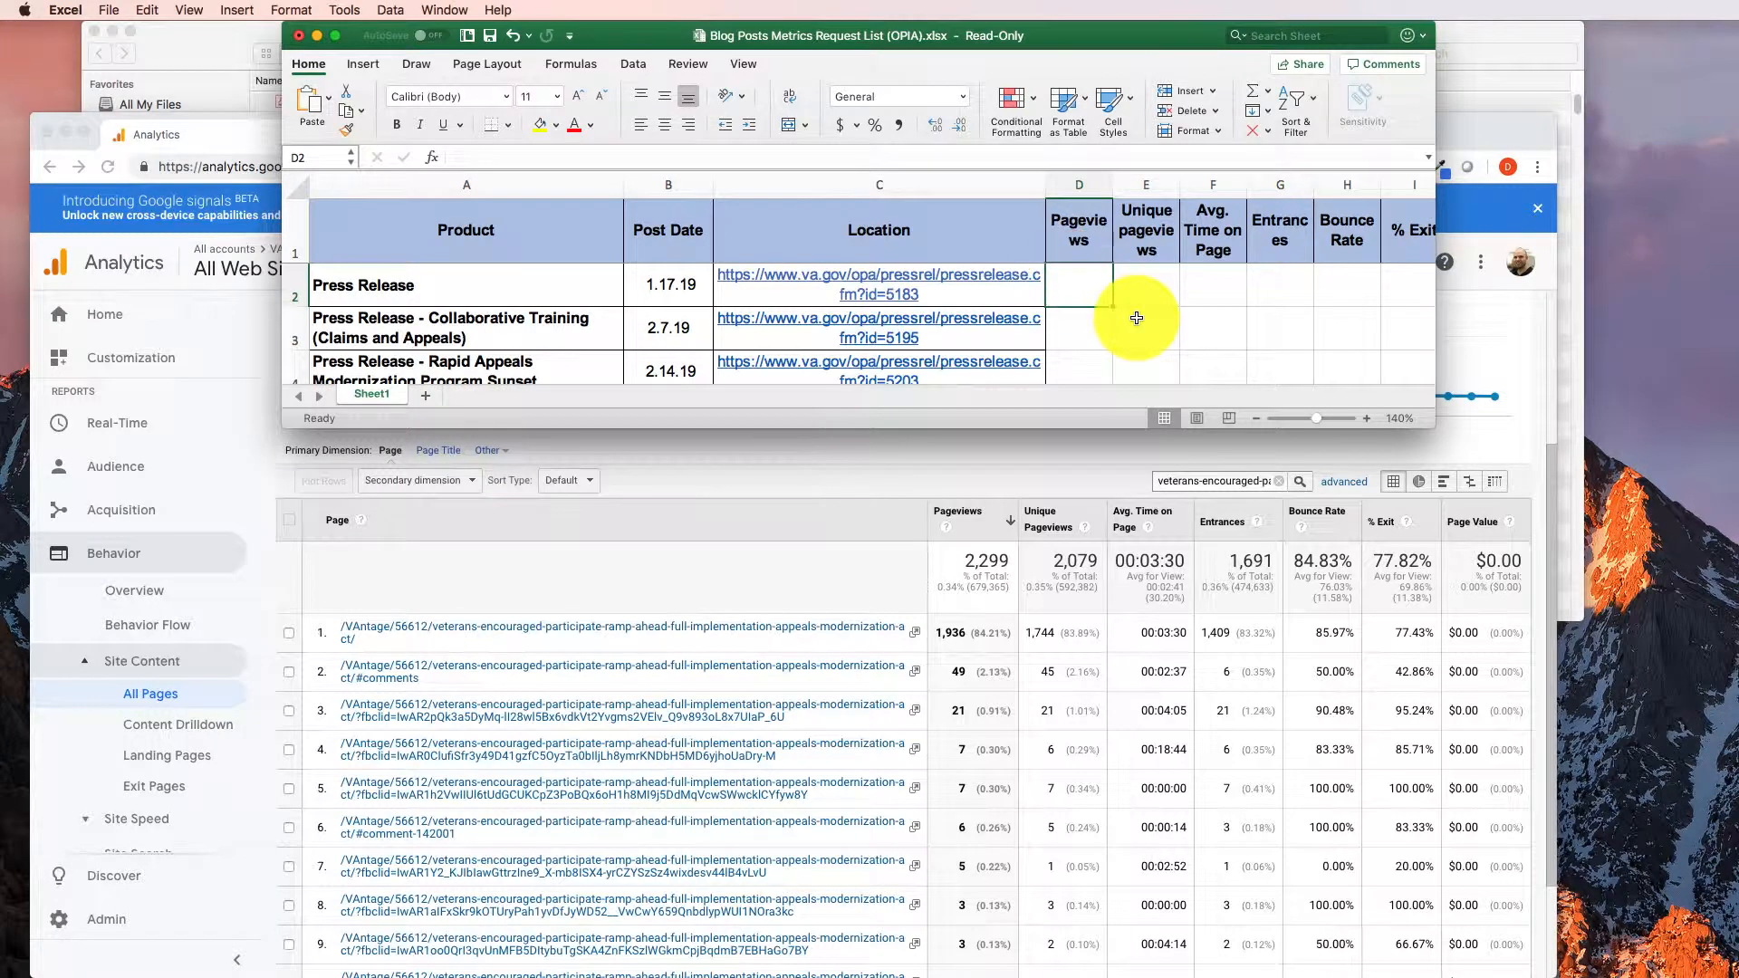
pyautogui.press('Left')
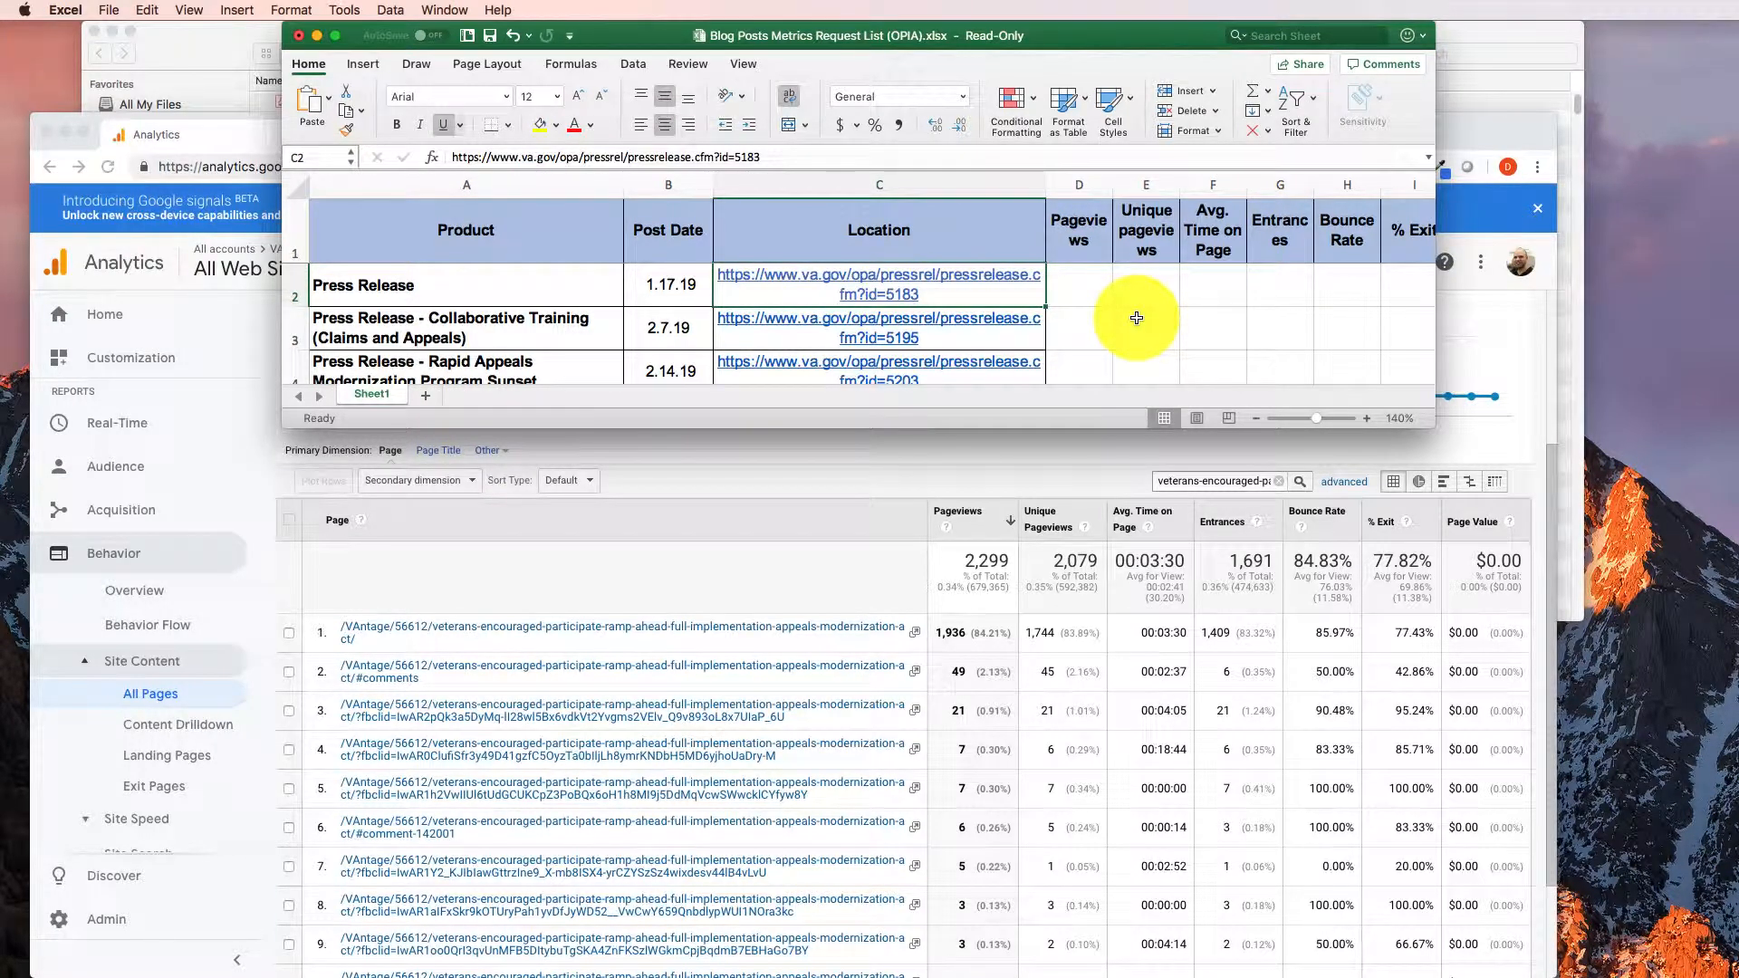
# - Open Analytics Home in a new browser tab and switch it to the va.gov Google account
pyautogui.press('Right')
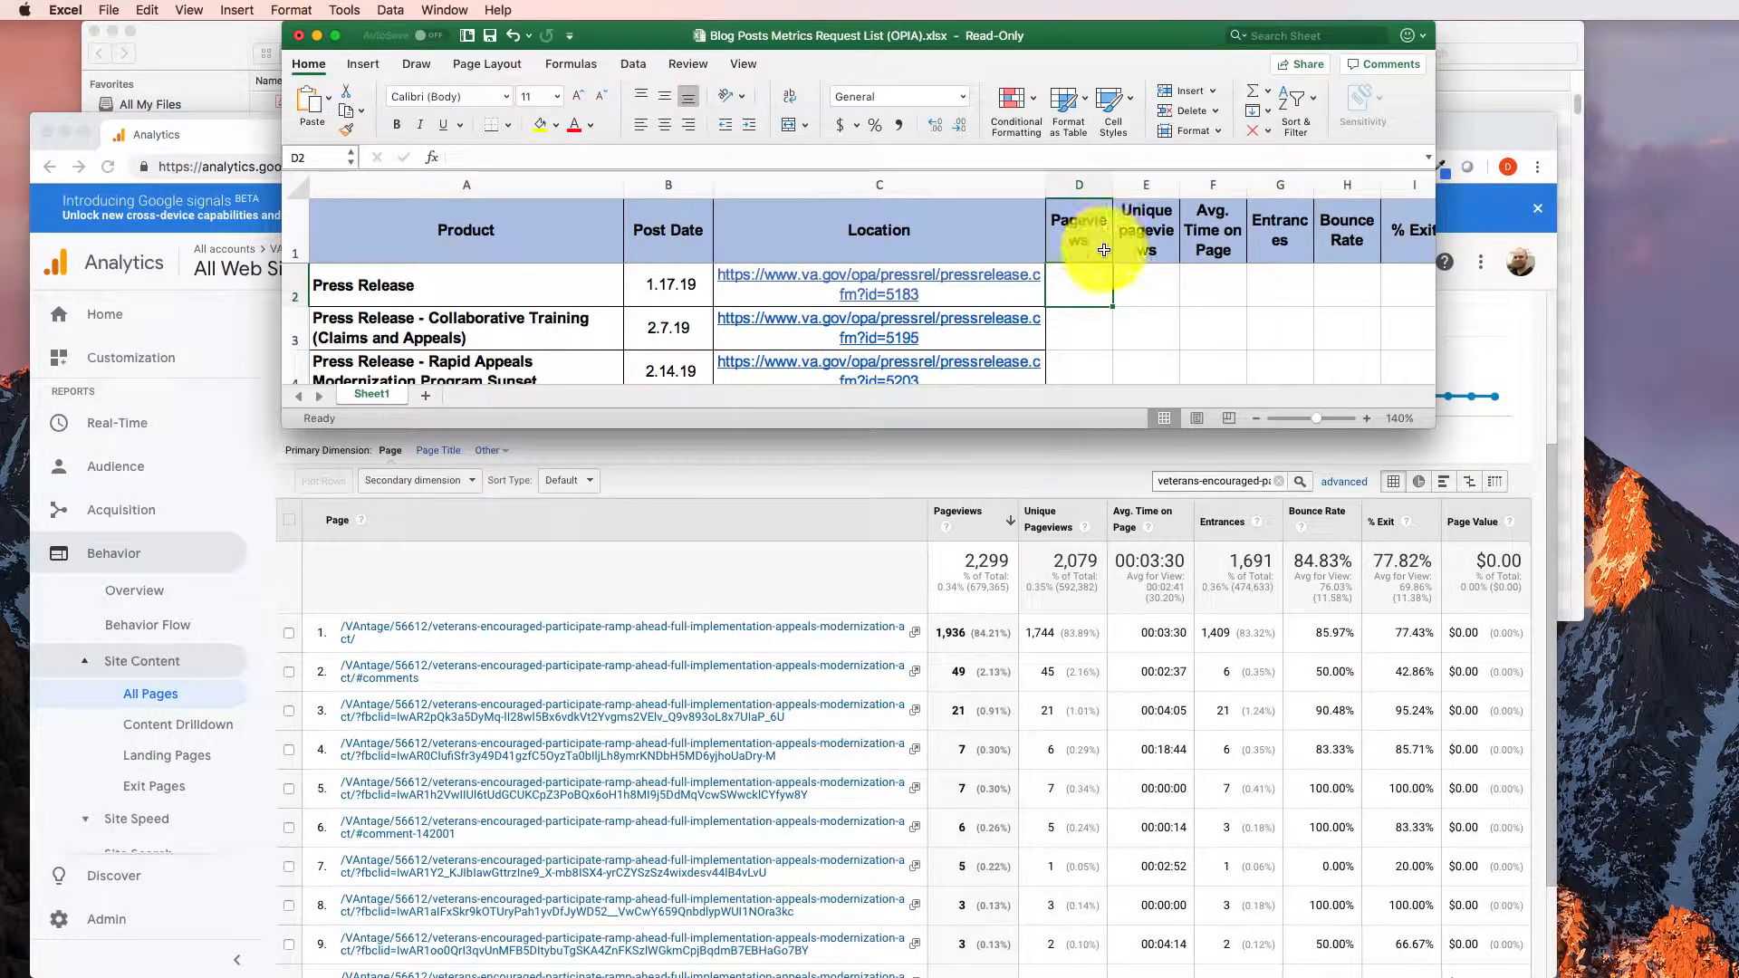
pyautogui.click(1557, 311)
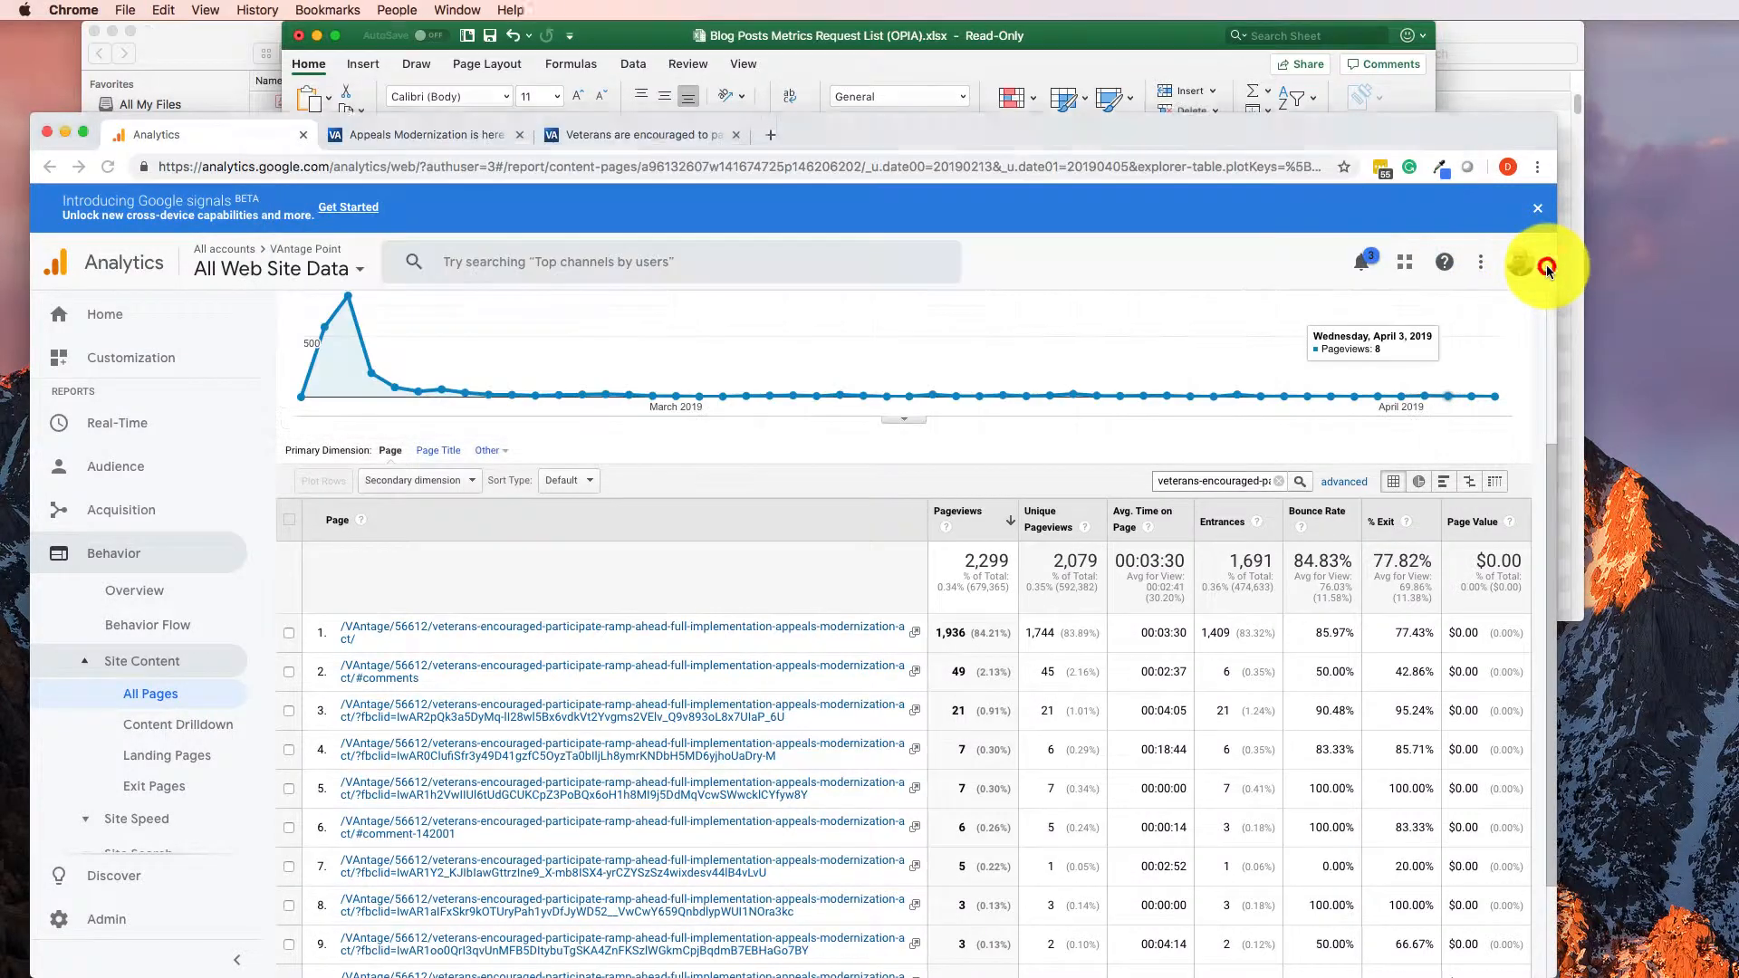
pyautogui.rightClick(49, 257)
pyautogui.click(561, 331)
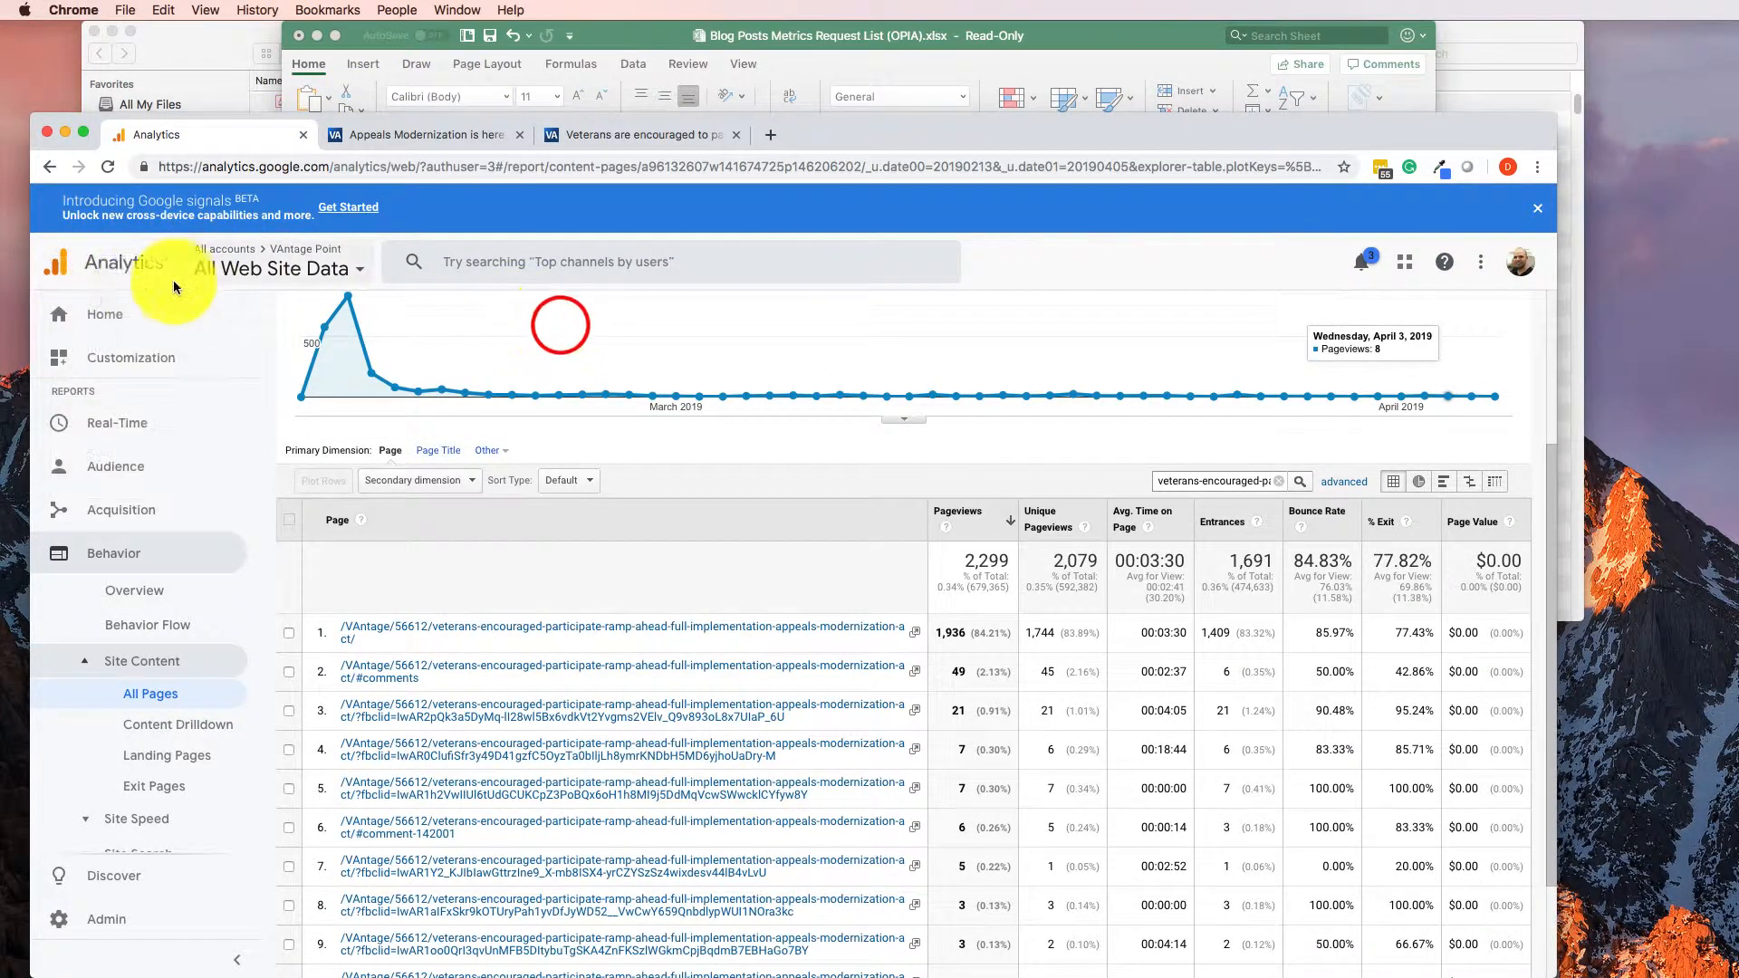
pyautogui.rightClick(102, 310)
pyautogui.click(172, 315)
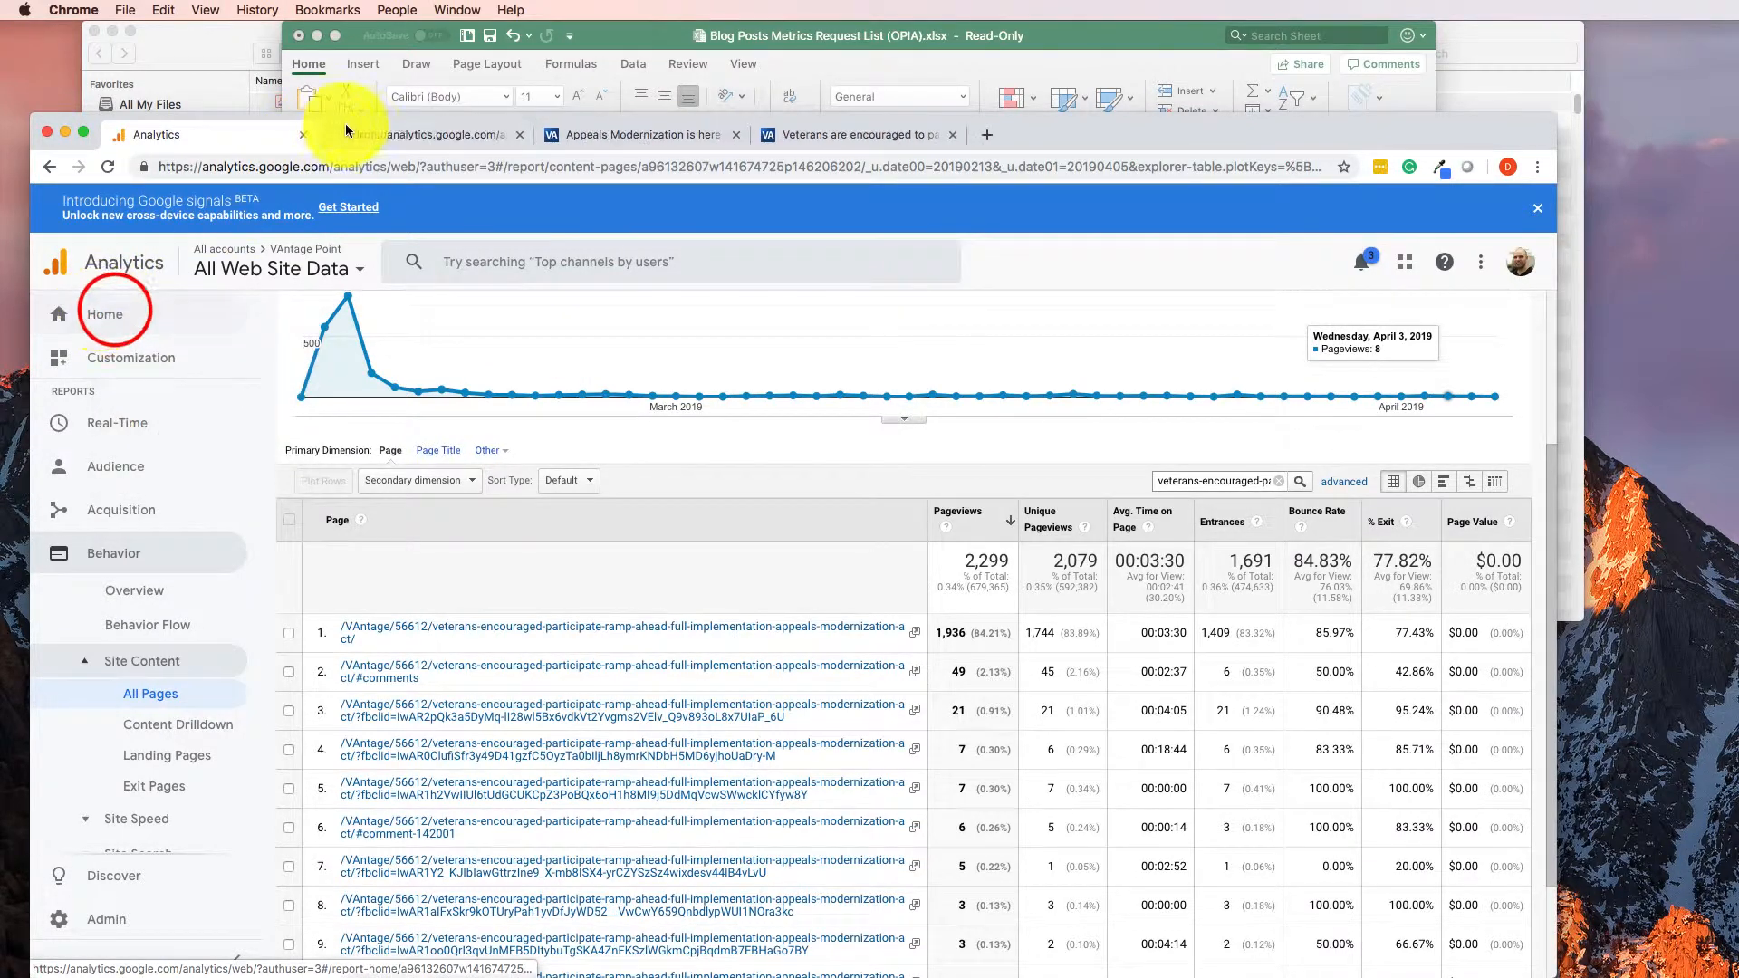
pyautogui.click(363, 132)
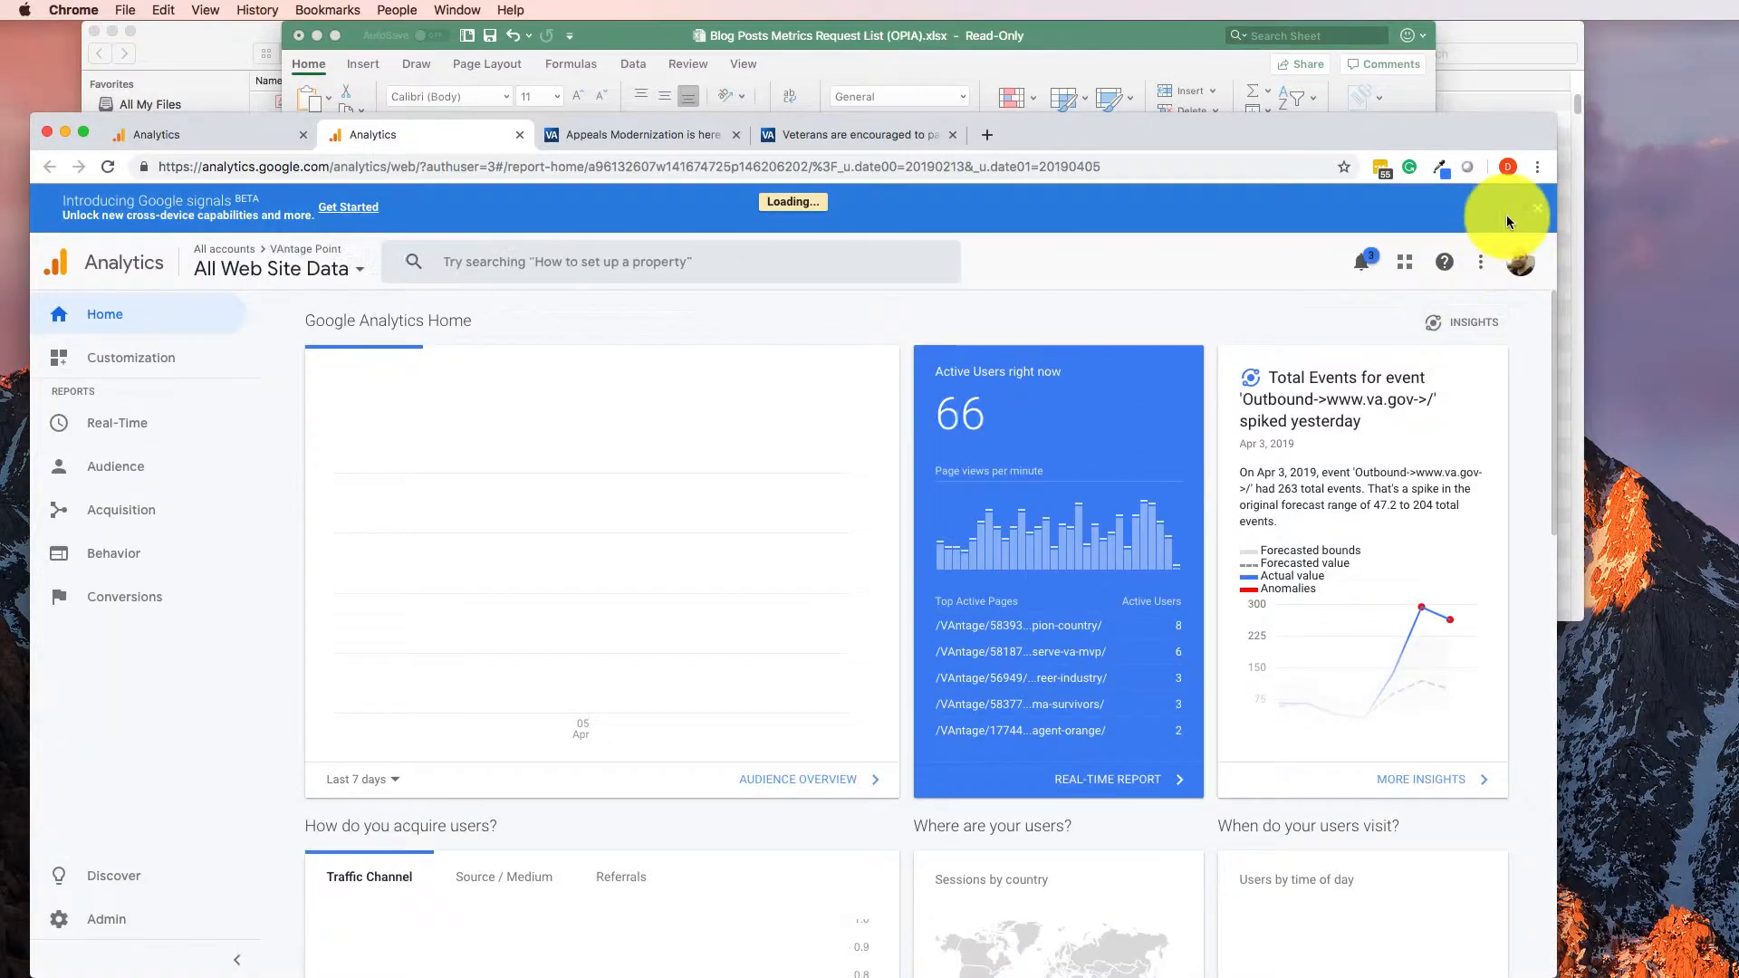
pyautogui.click(1520, 262)
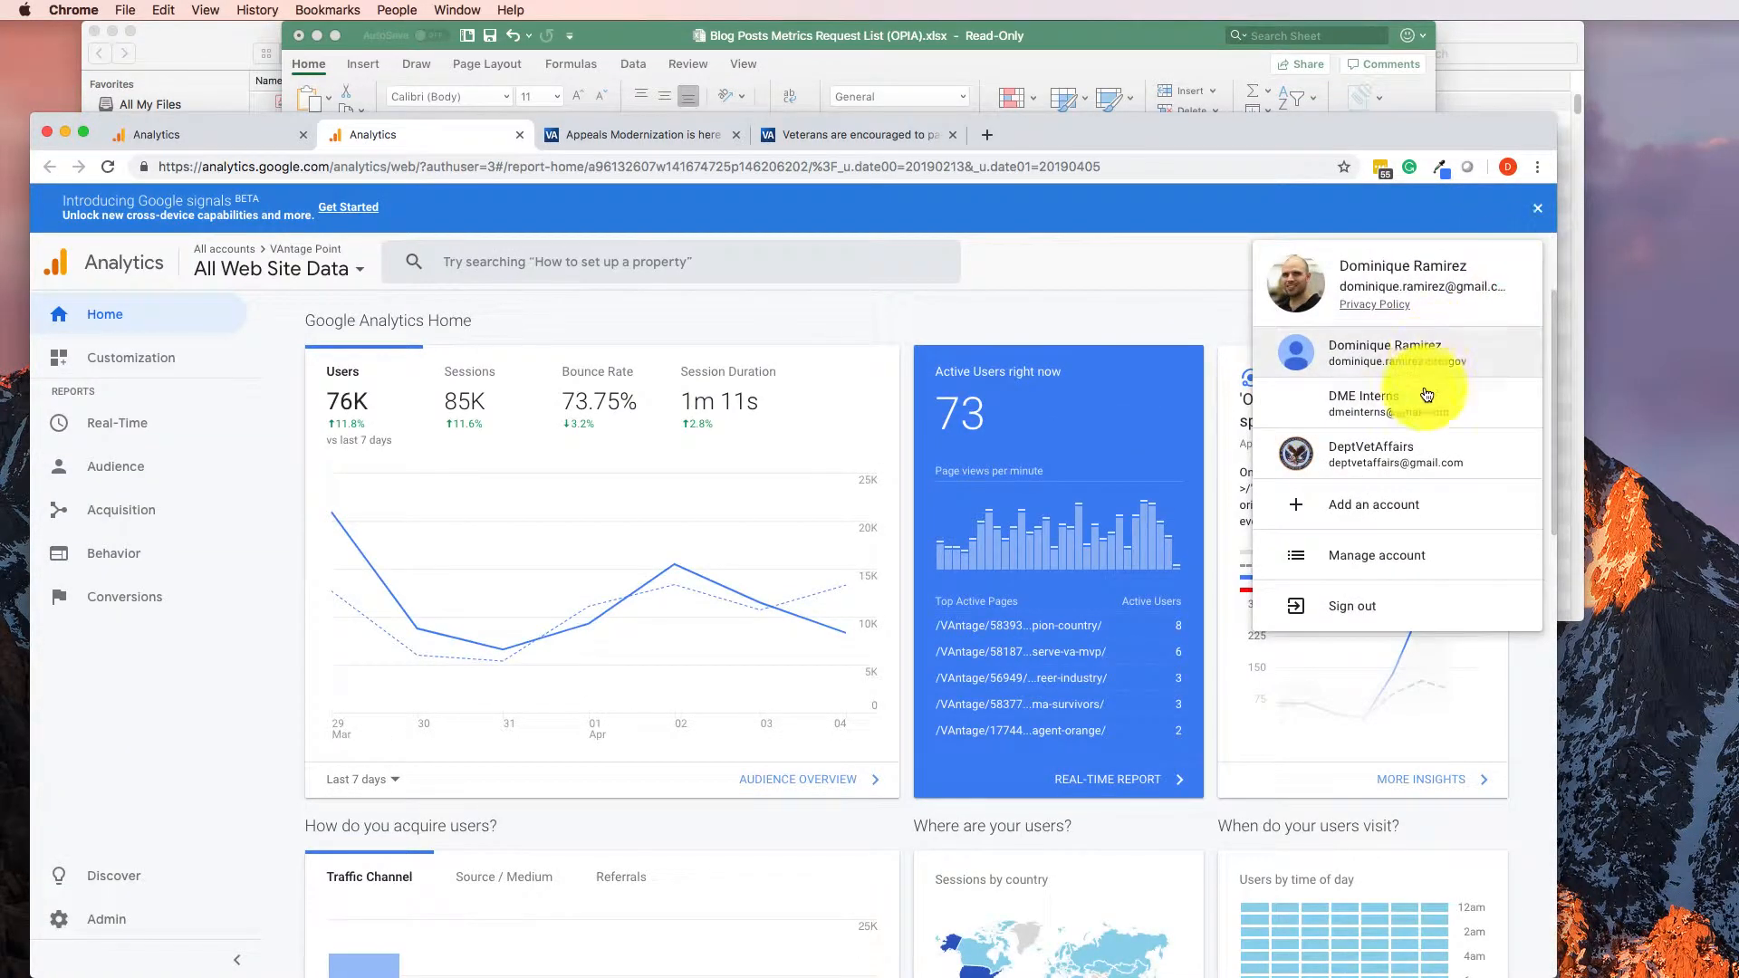
pyautogui.click(1409, 349)
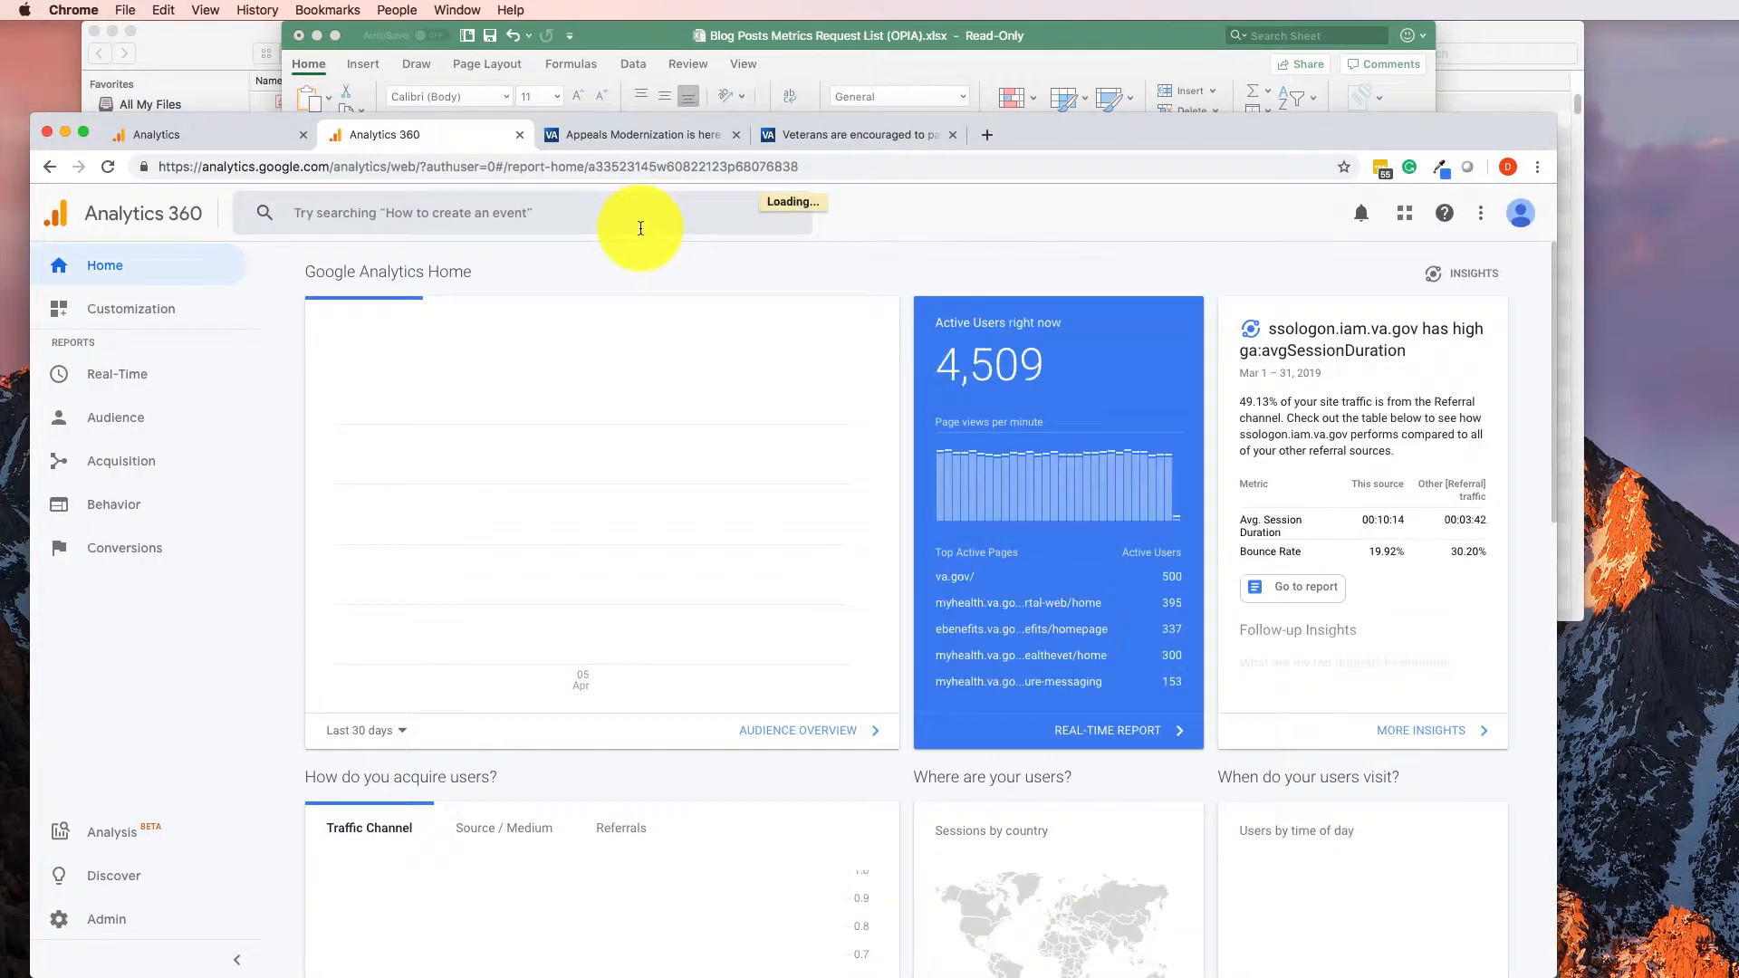
# - Return to the Excel request list and copy pressrelease.cfm?id=5183 from the address in cell C2
pyautogui.click(893, 36)
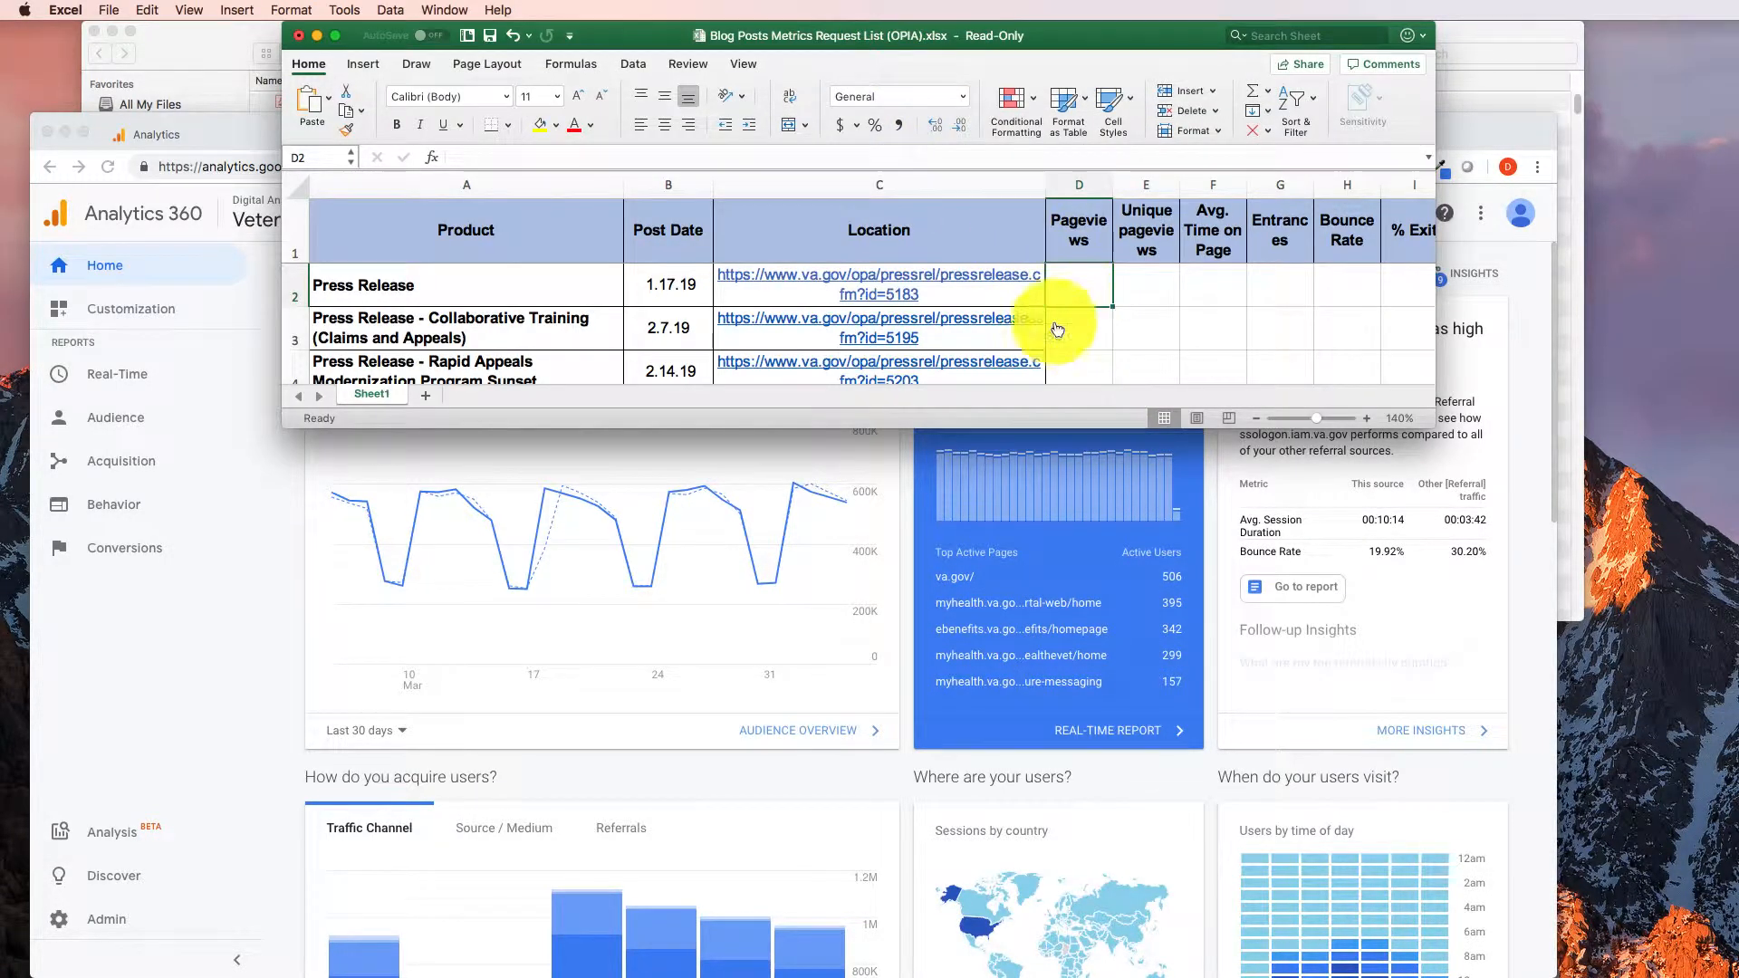
pyautogui.press('Left')
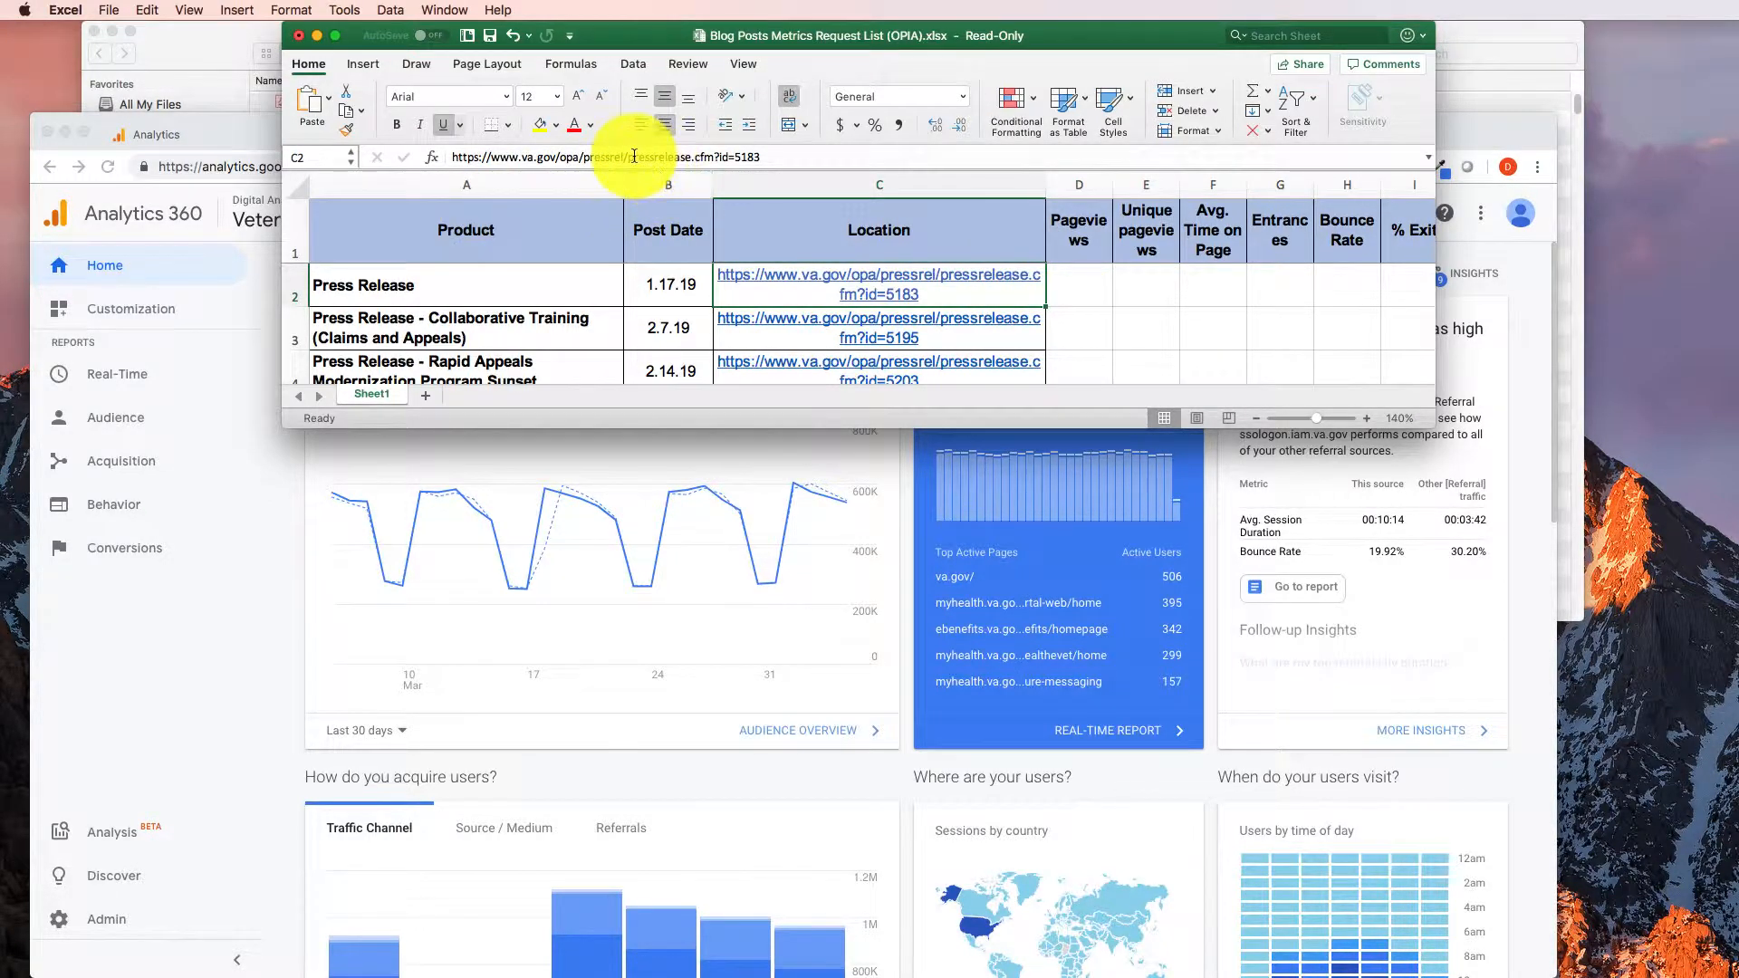
pyautogui.moveTo(628, 156); pyautogui.dragTo(777, 147)
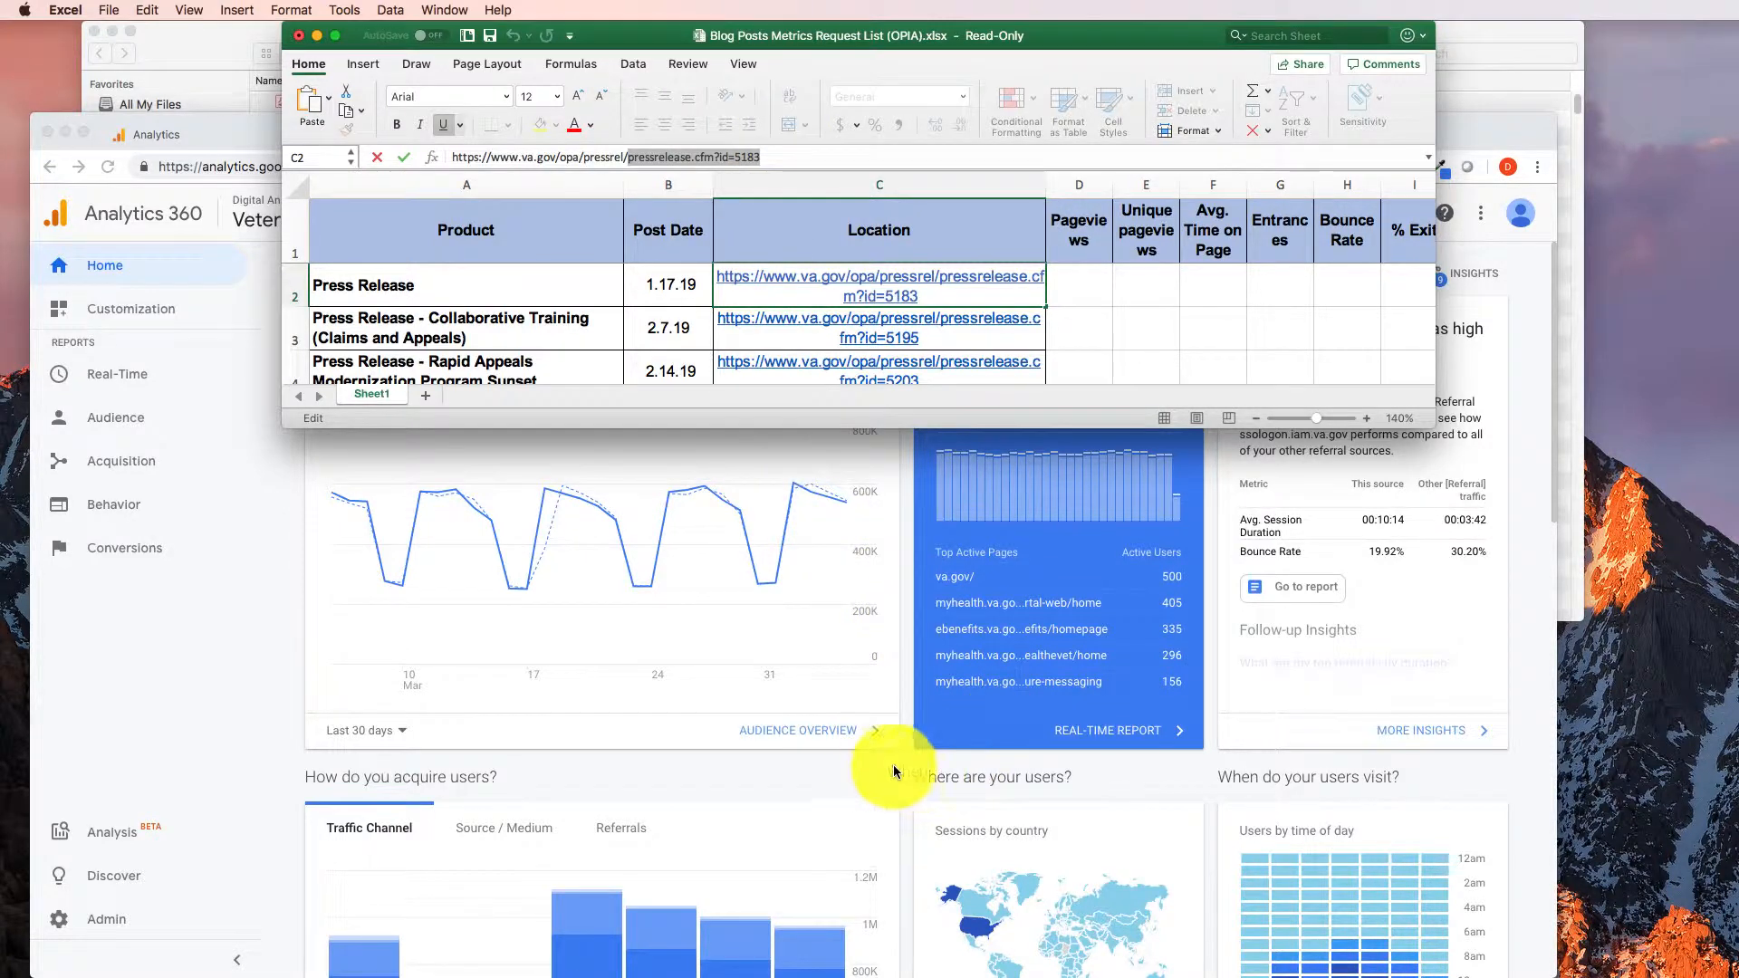
# - Switch back to Analytics 360 and open the Behavior report for All Pages under Site Content
pyautogui.click(849, 780)
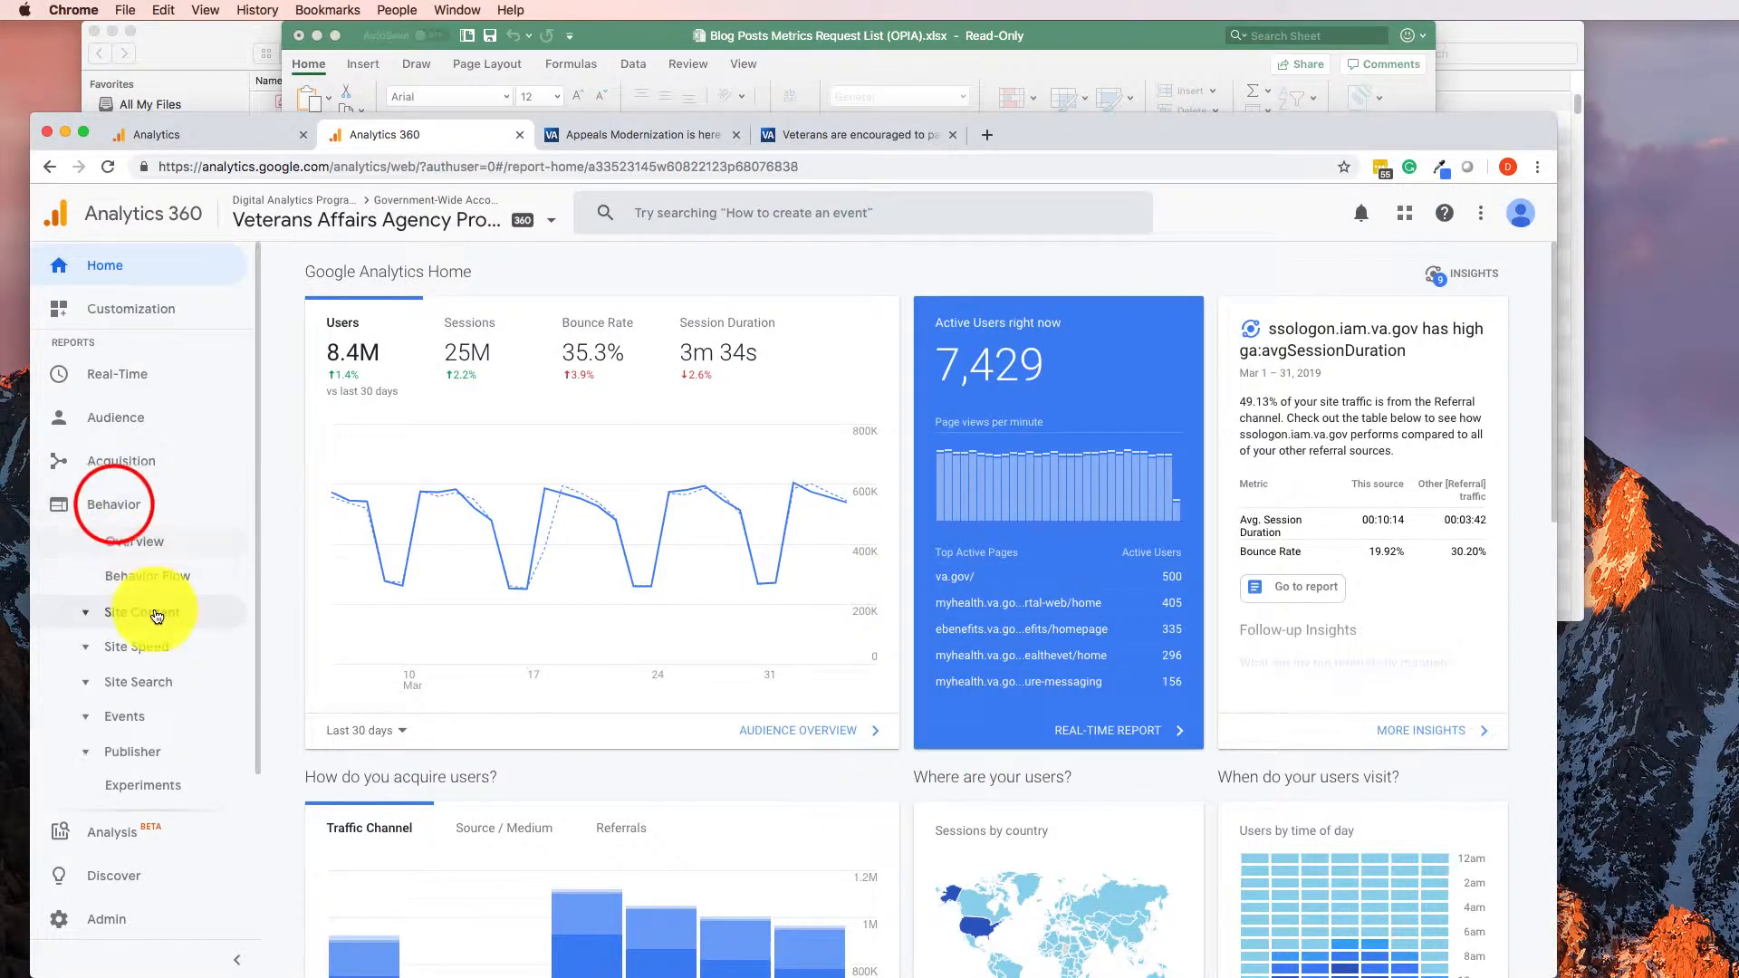
pyautogui.click(150, 612)
pyautogui.click(156, 645)
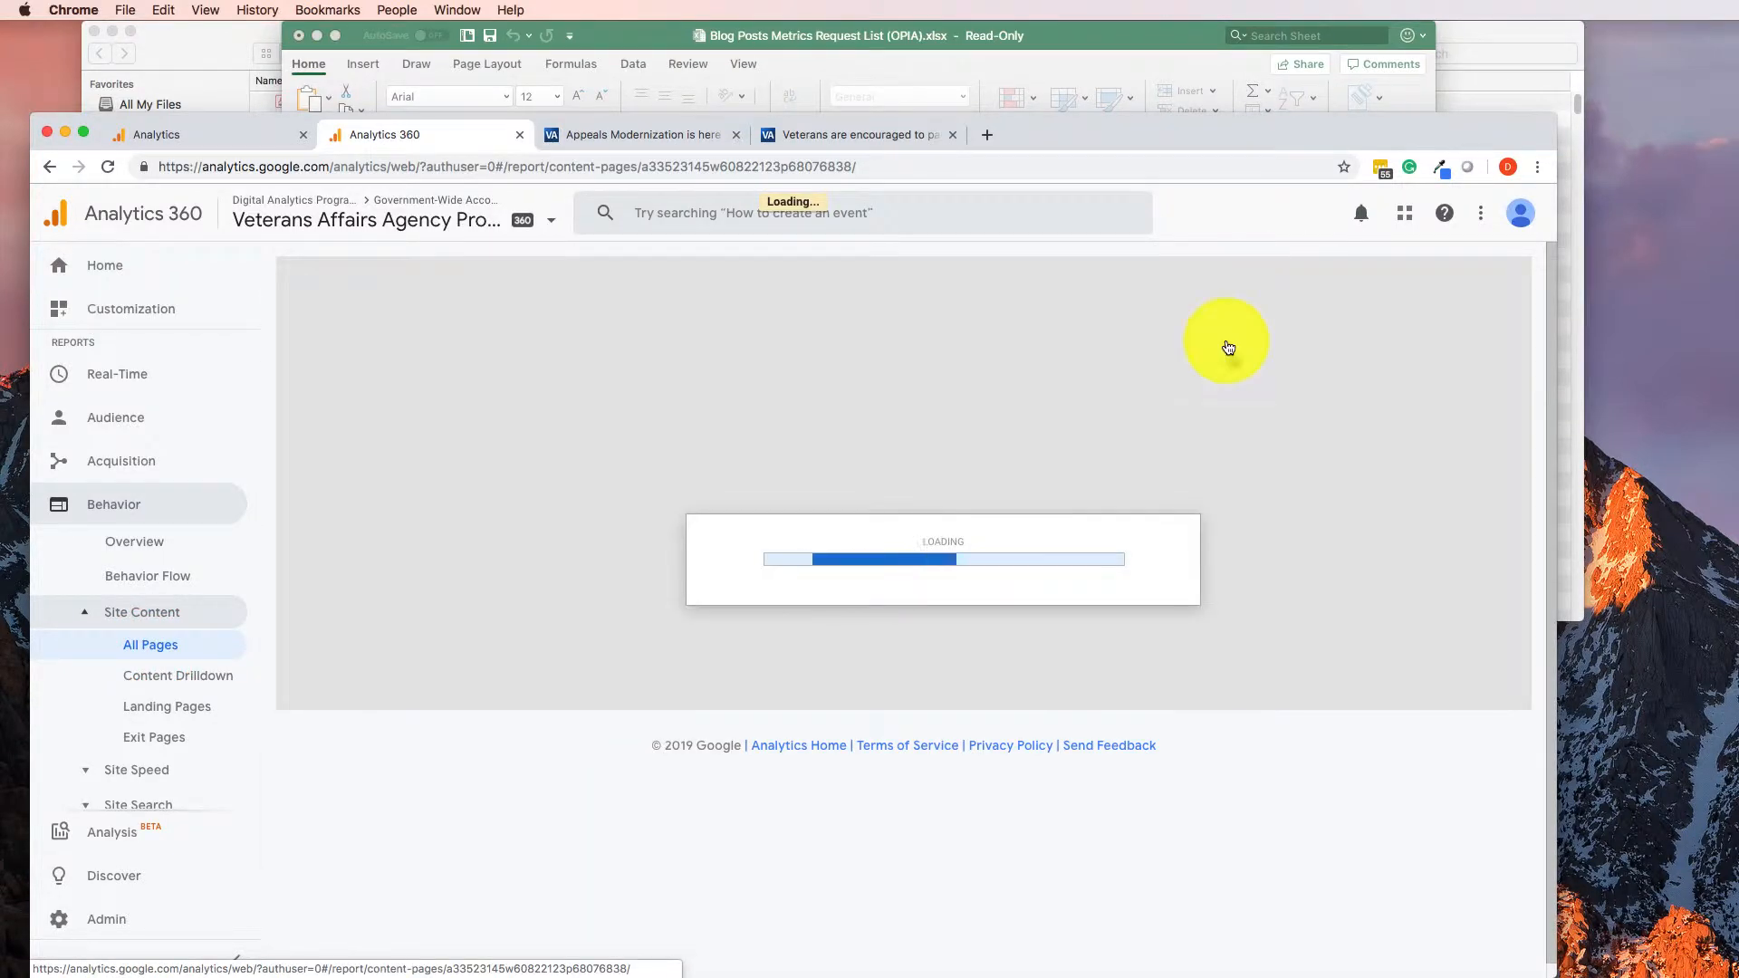
pyautogui.press('super+Tab')
pyautogui.press('super+Tab')
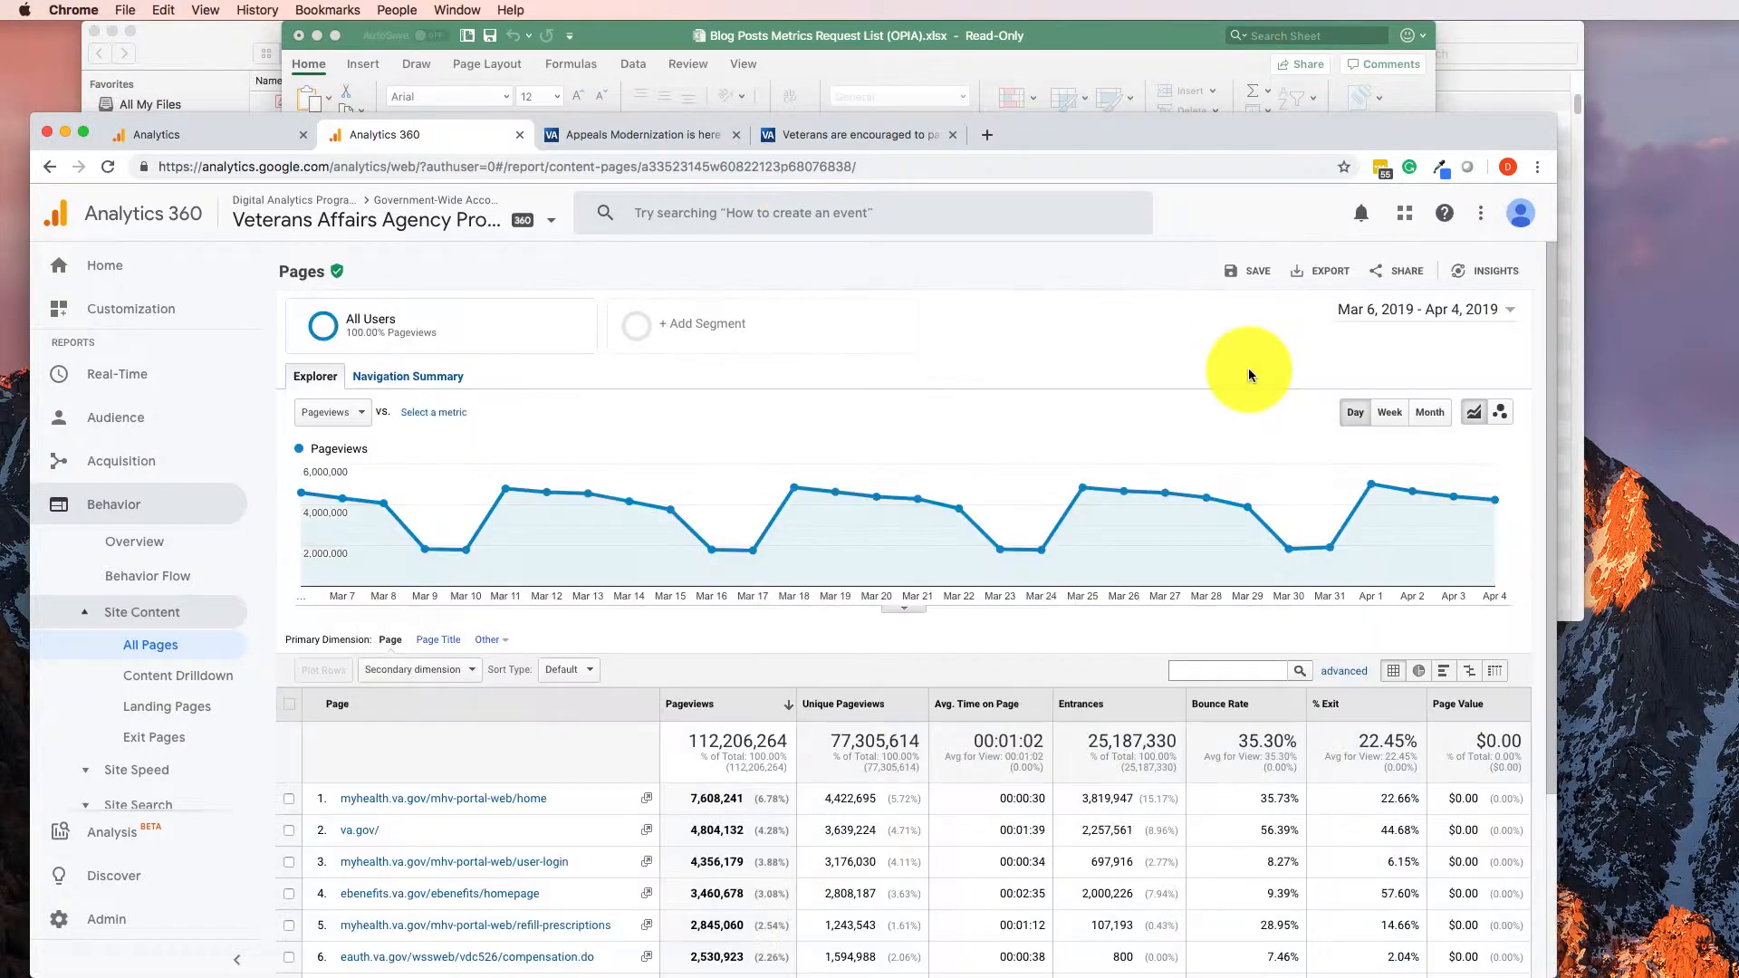
# - Set the All Pages report's date range to Jan 1, 2019 - Apr 4, 2019
pyautogui.click(1390, 309)
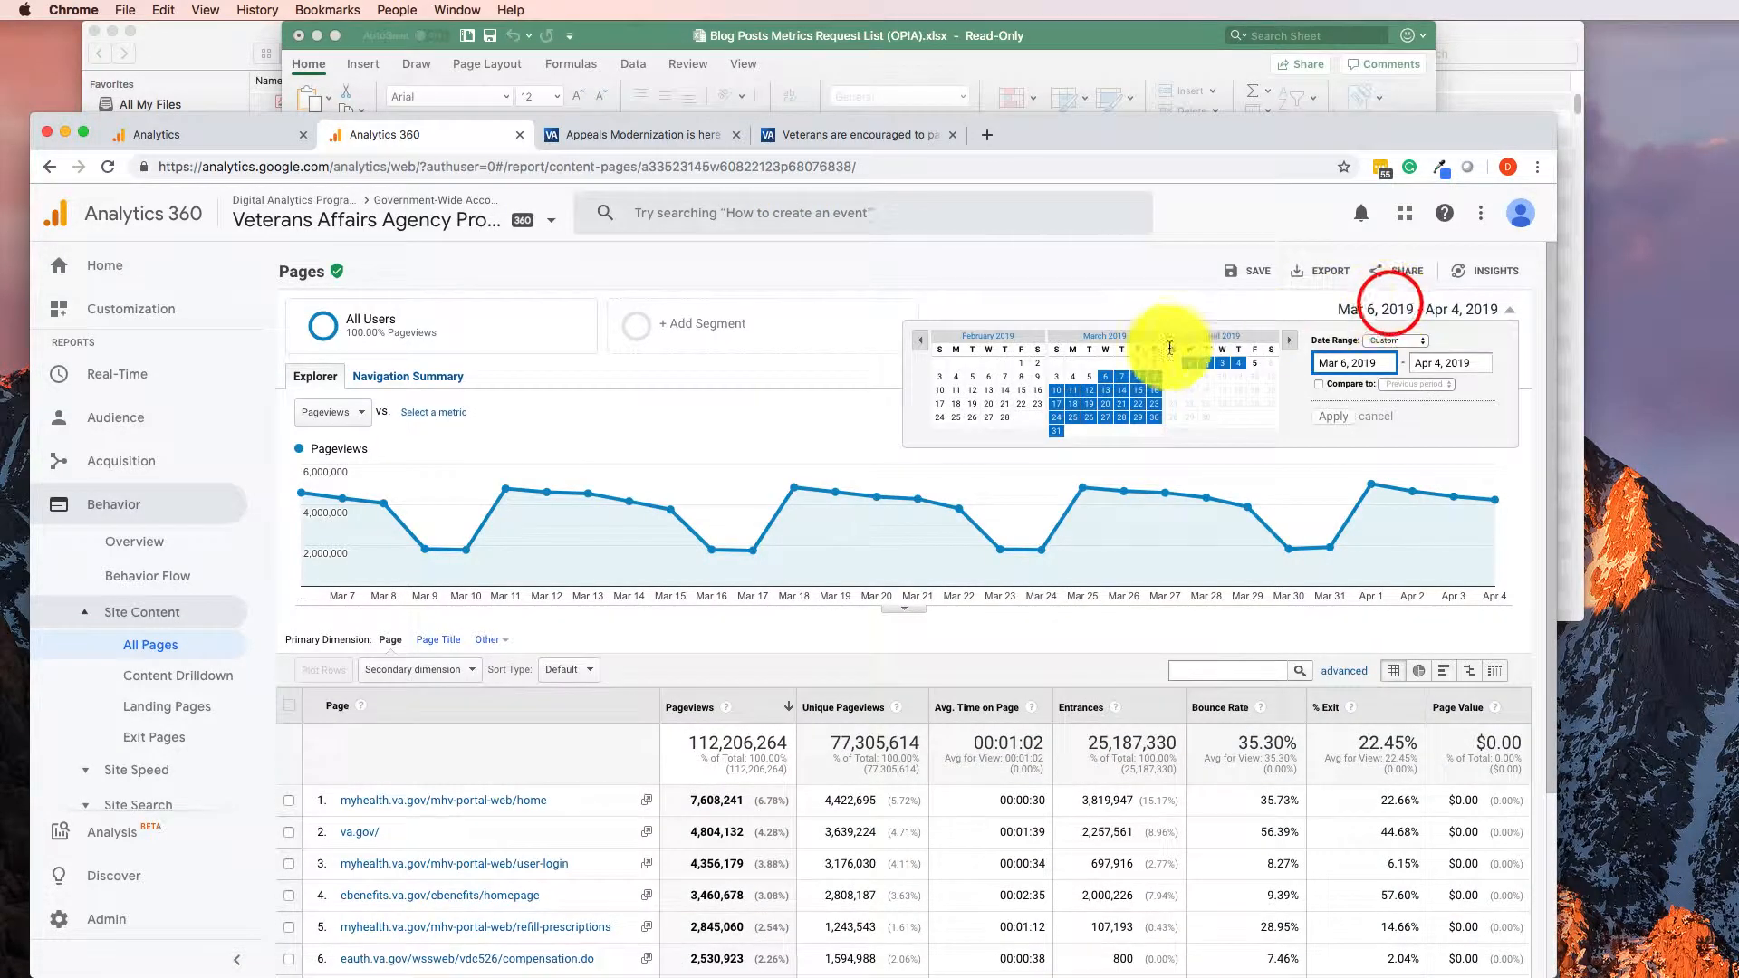
pyautogui.click(920, 340)
pyautogui.click(920, 341)
pyautogui.click(920, 340)
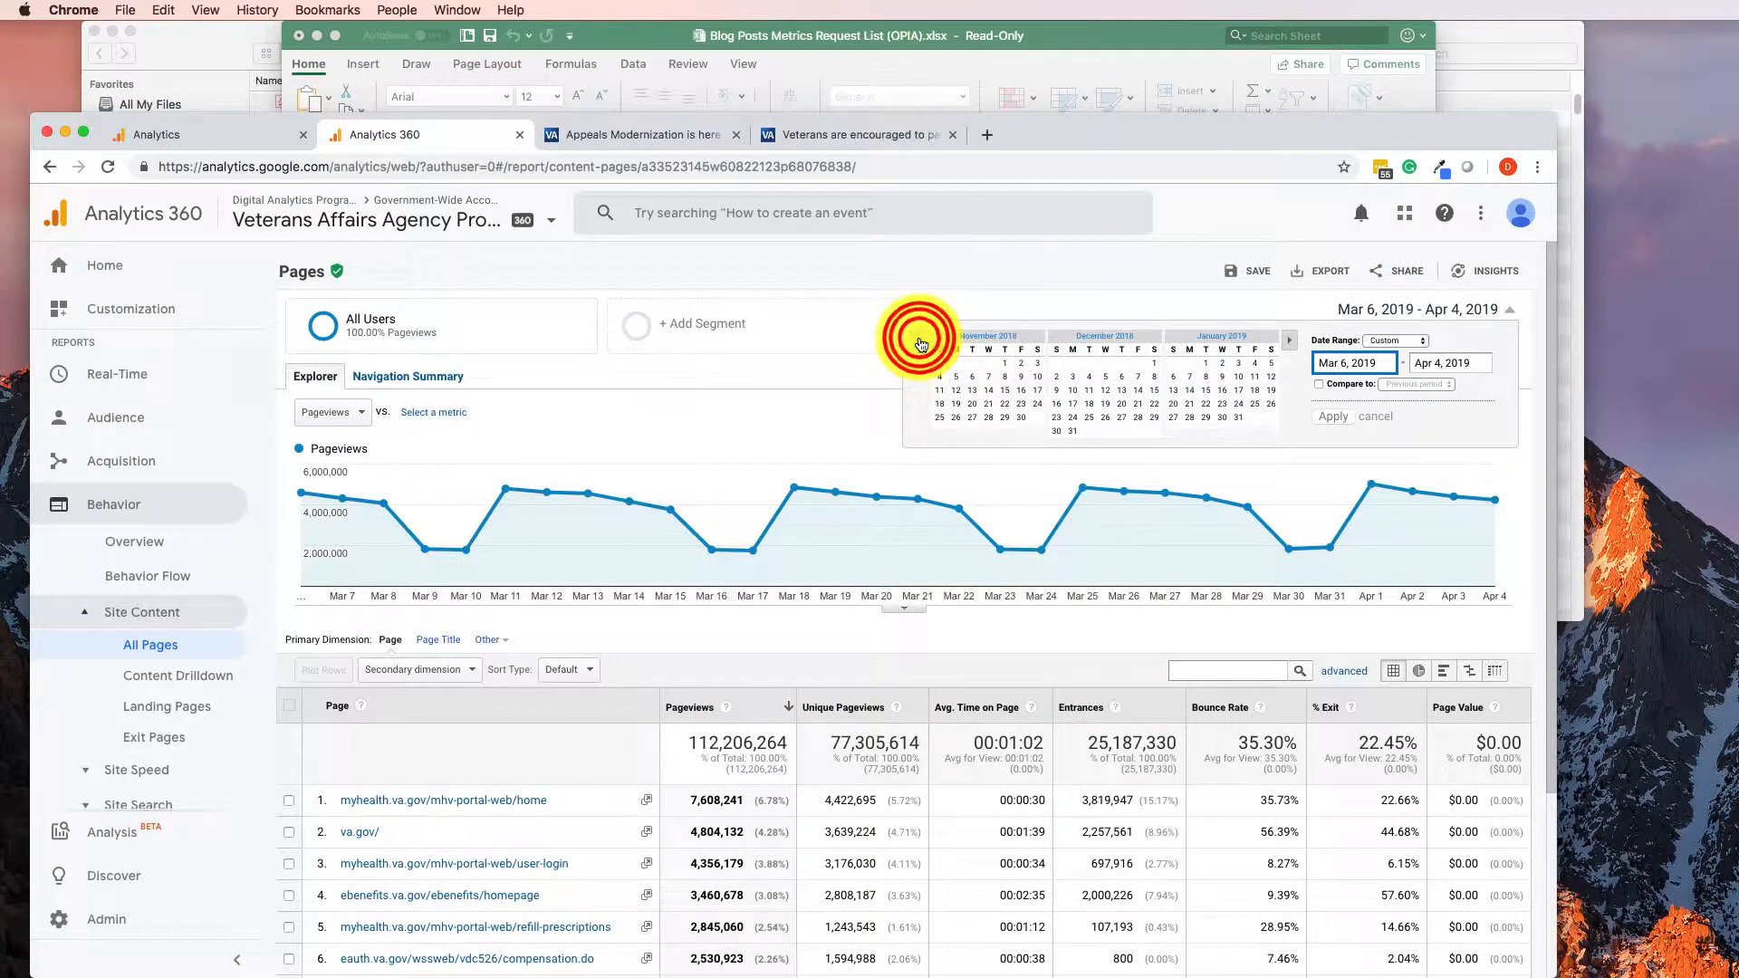
pyautogui.click(1206, 362)
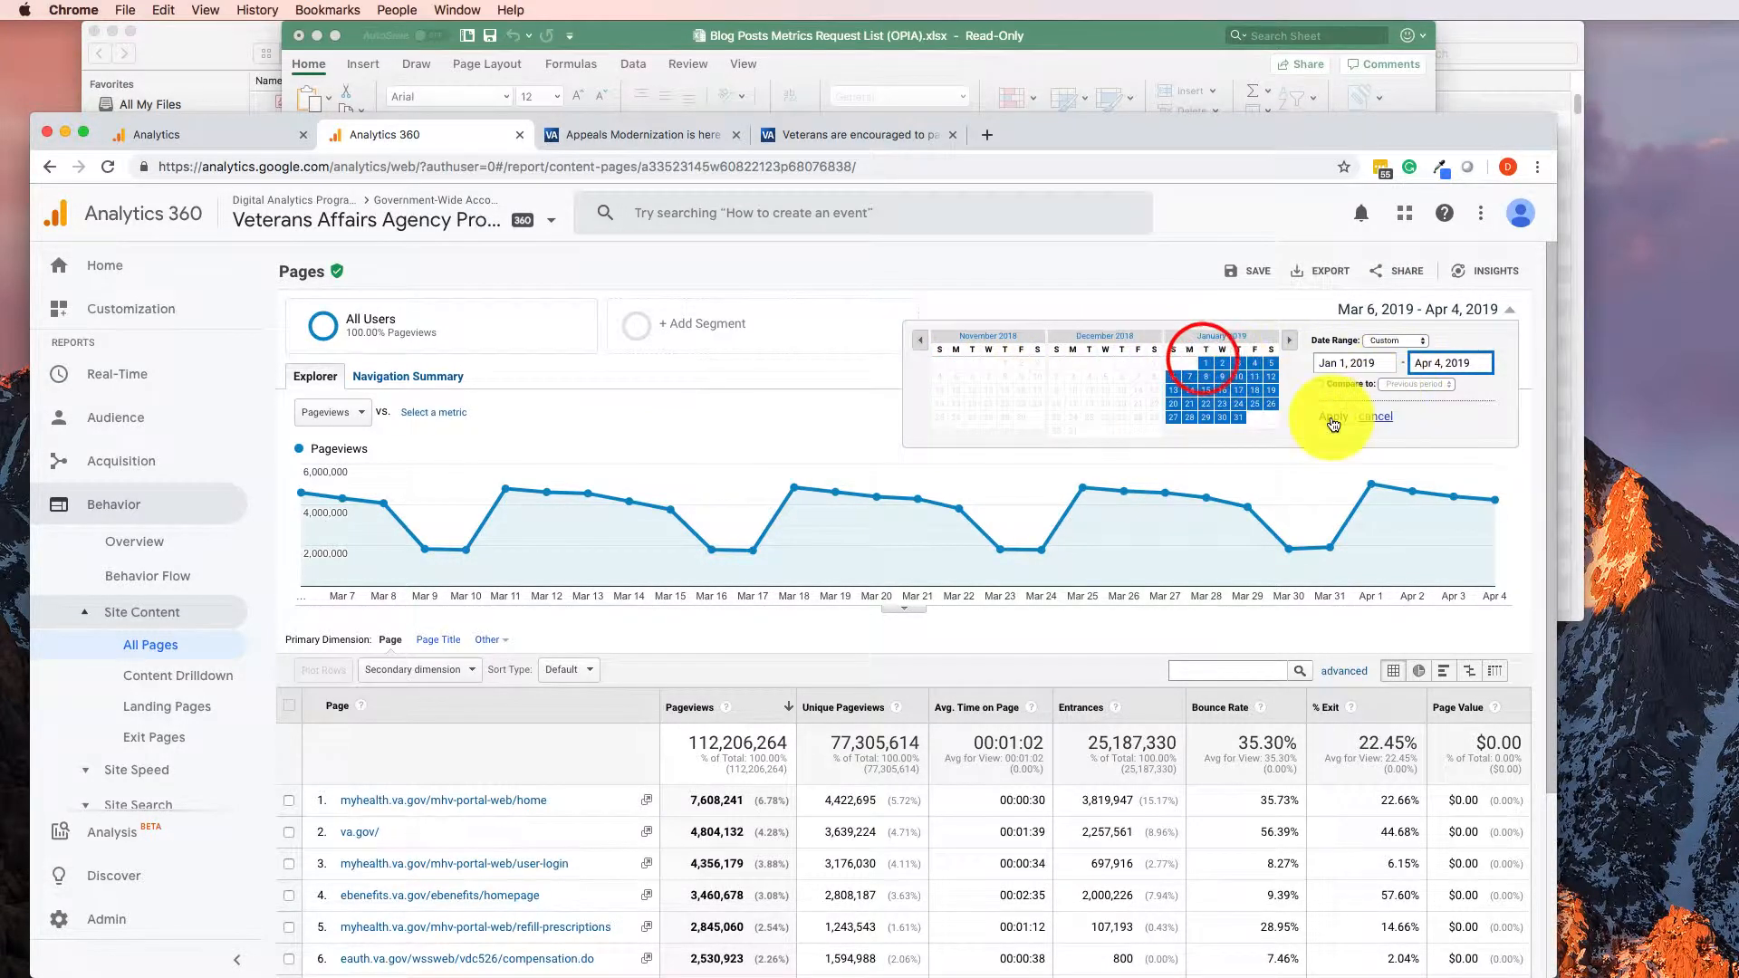
pyautogui.click(1333, 418)
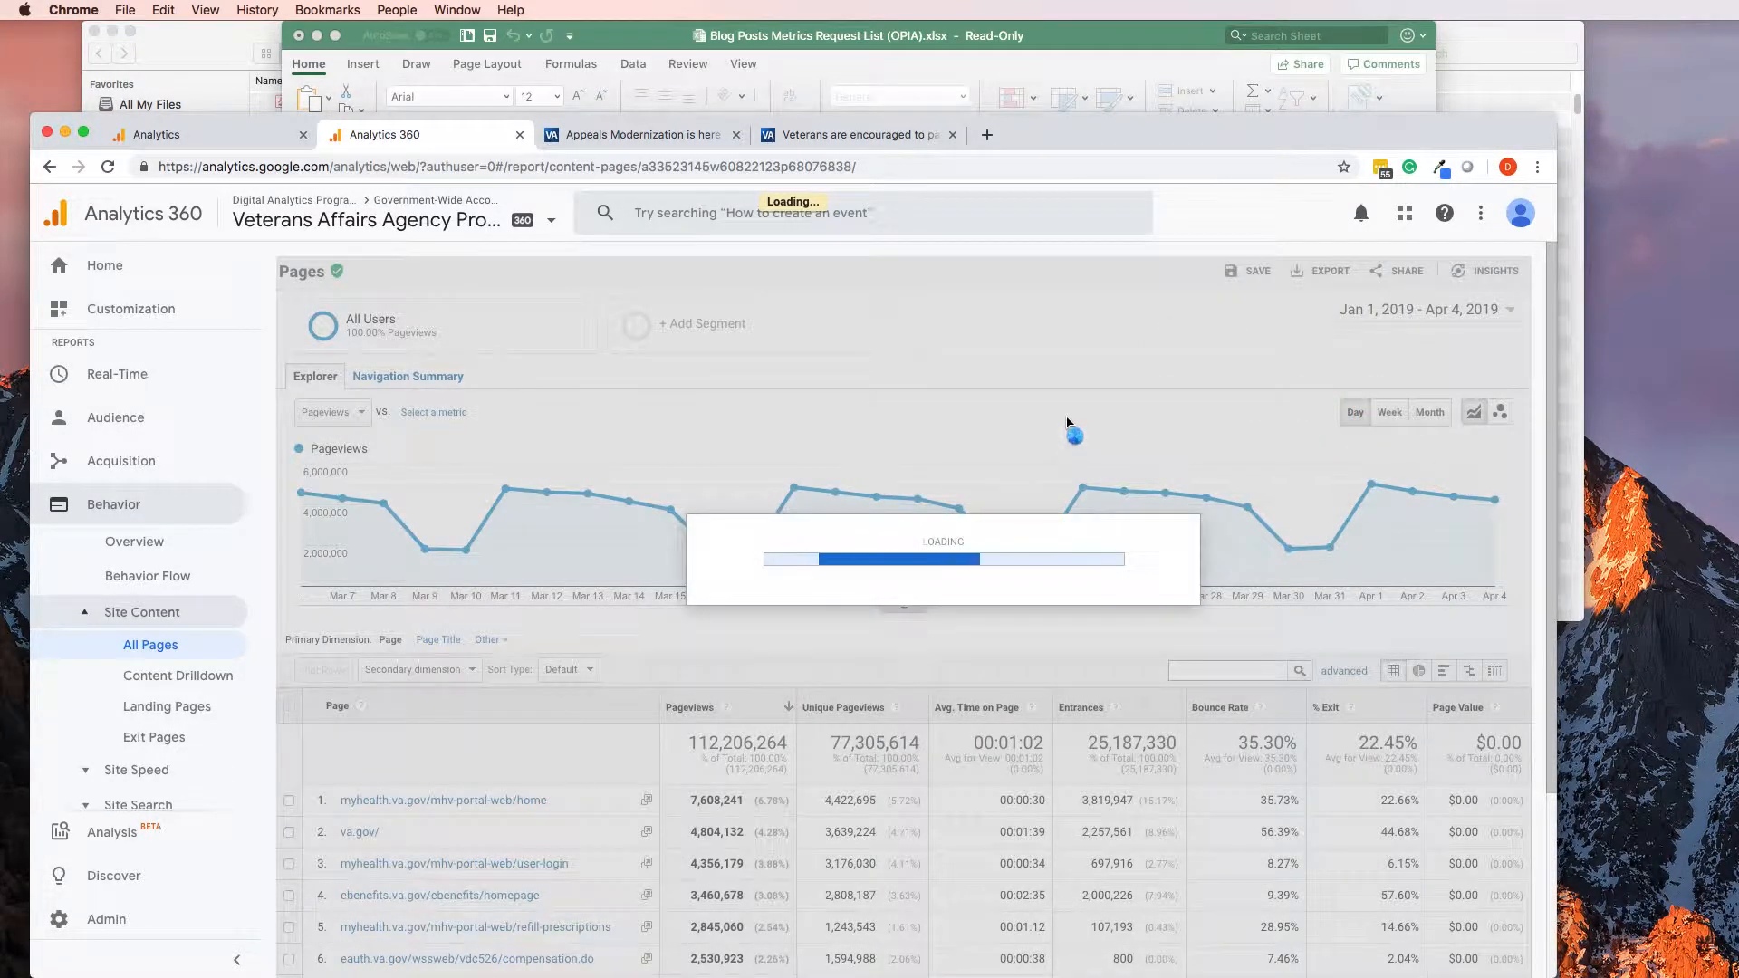
# - Finish editing cell C2 in the Excel request list, return to Analytics 360 and move its browser window lower to uncover the workbook
pyautogui.press('super+Tab')
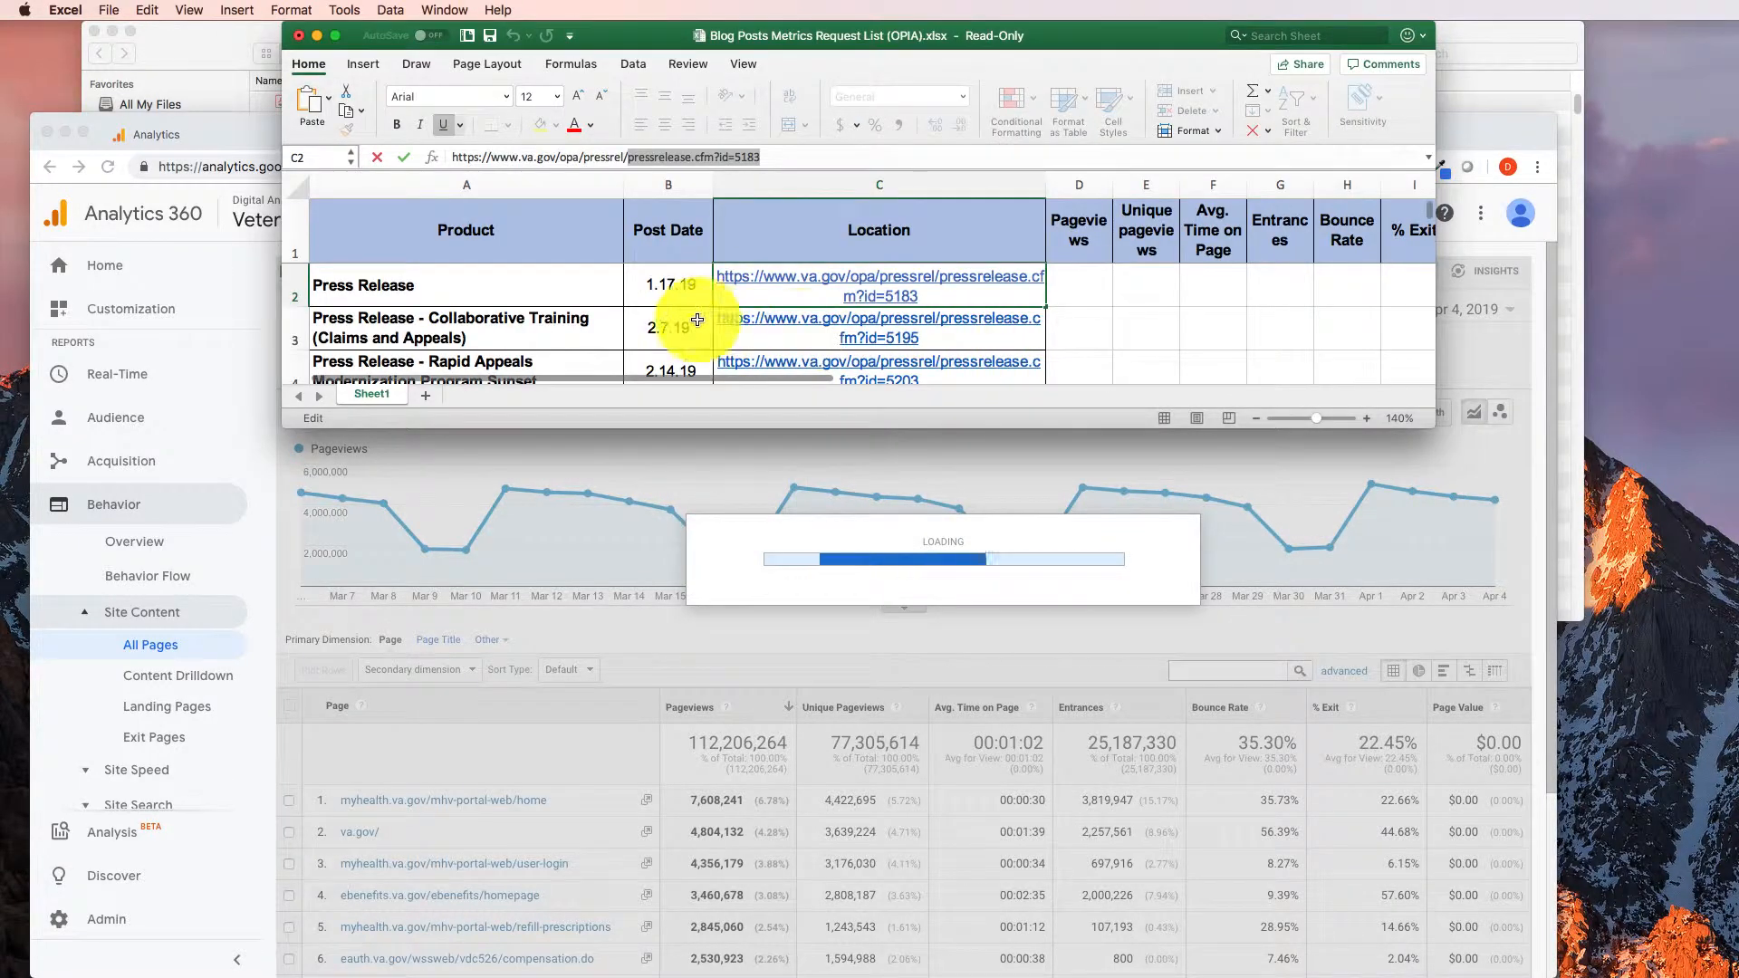
pyautogui.click(1094, 278)
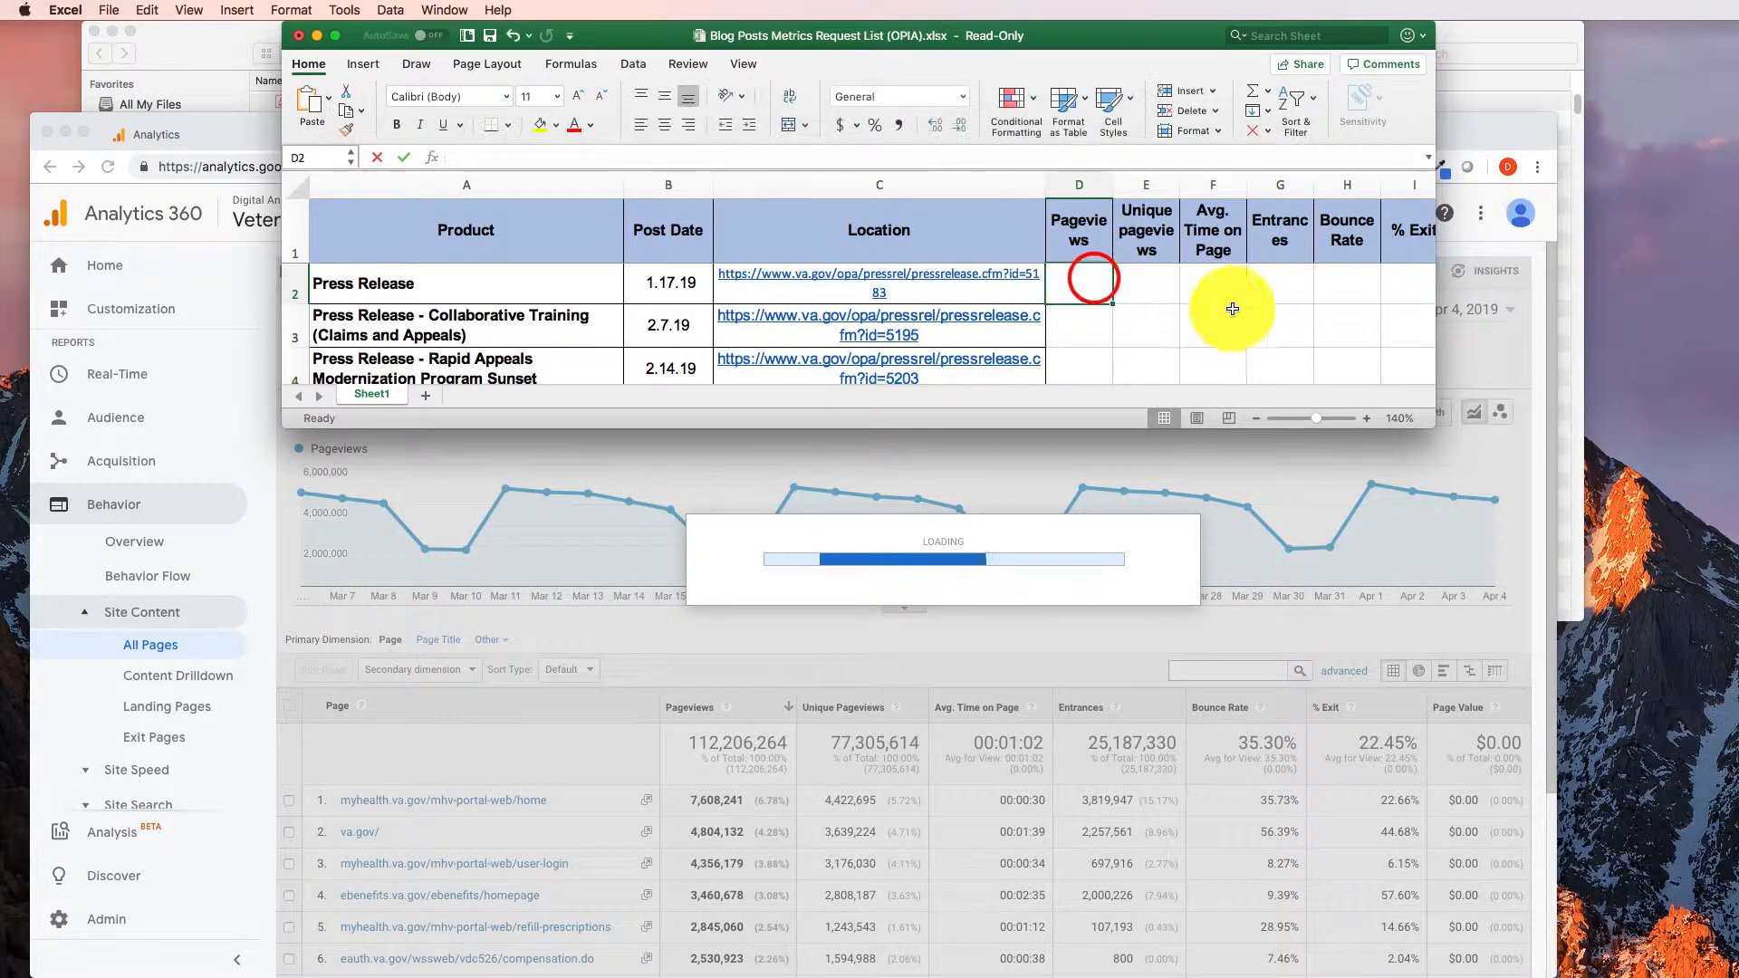
pyautogui.press('super+Tab')
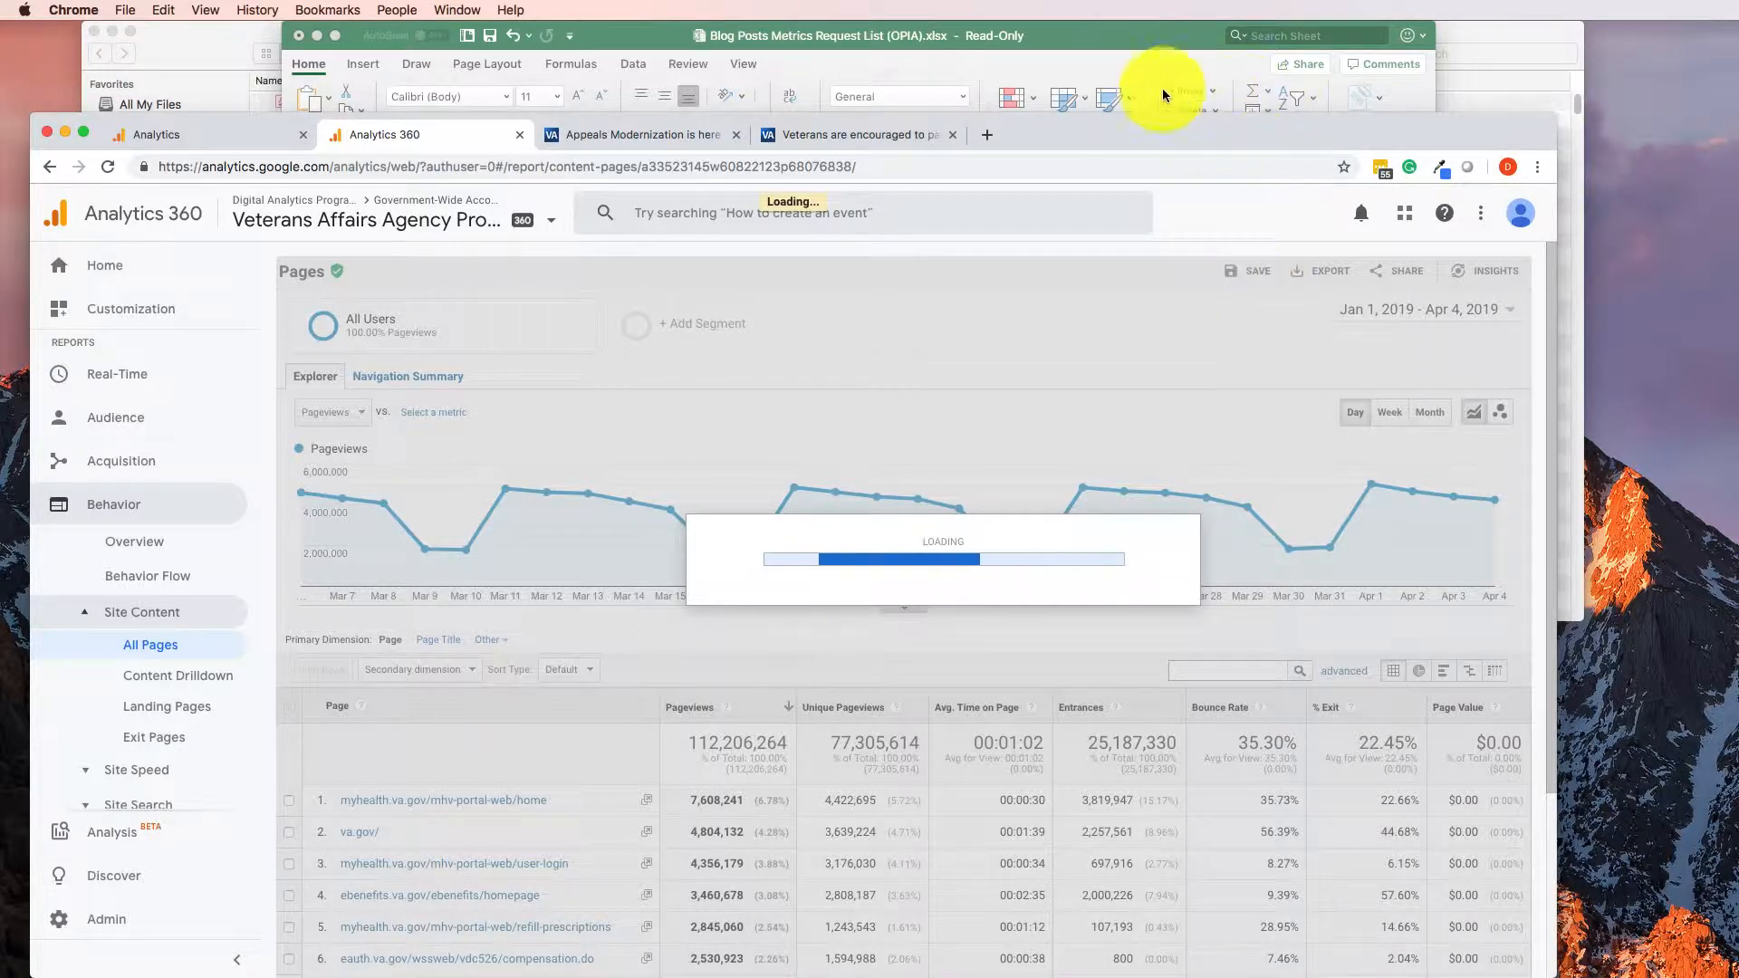
pyautogui.moveTo(1182, 116); pyautogui.dragTo(1182, 184)
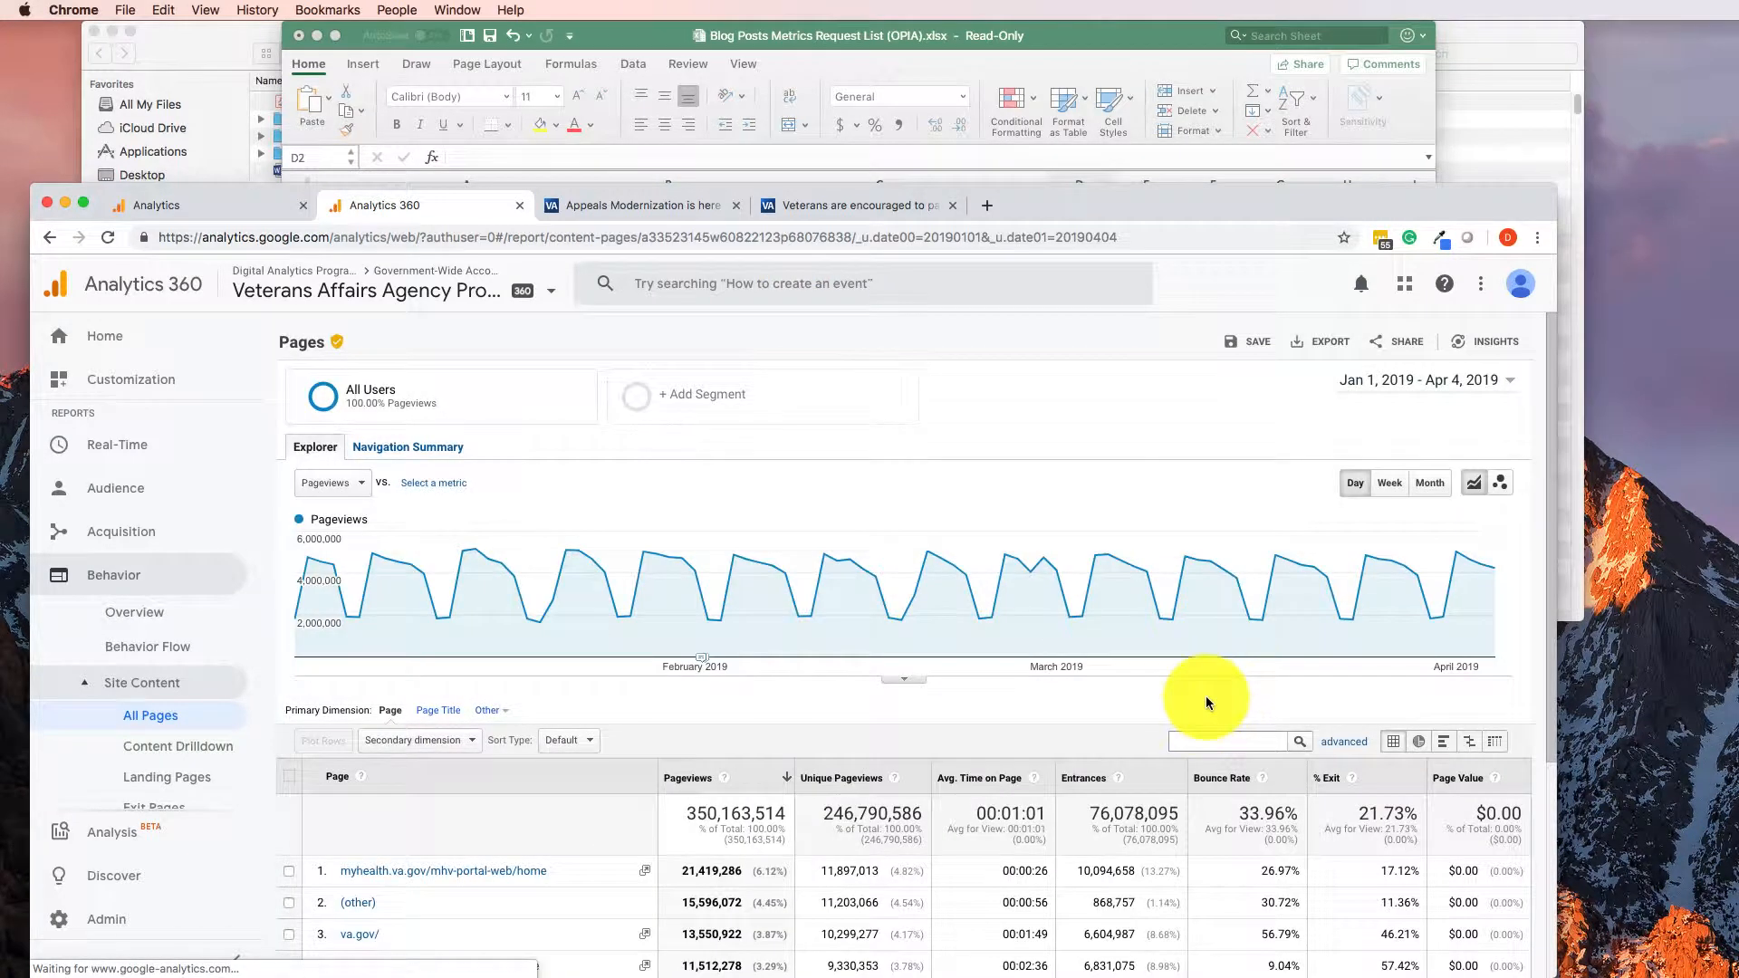
# - Filter the All Pages report by pressrelease.cfm?id=5183
pyautogui.click(1214, 741)
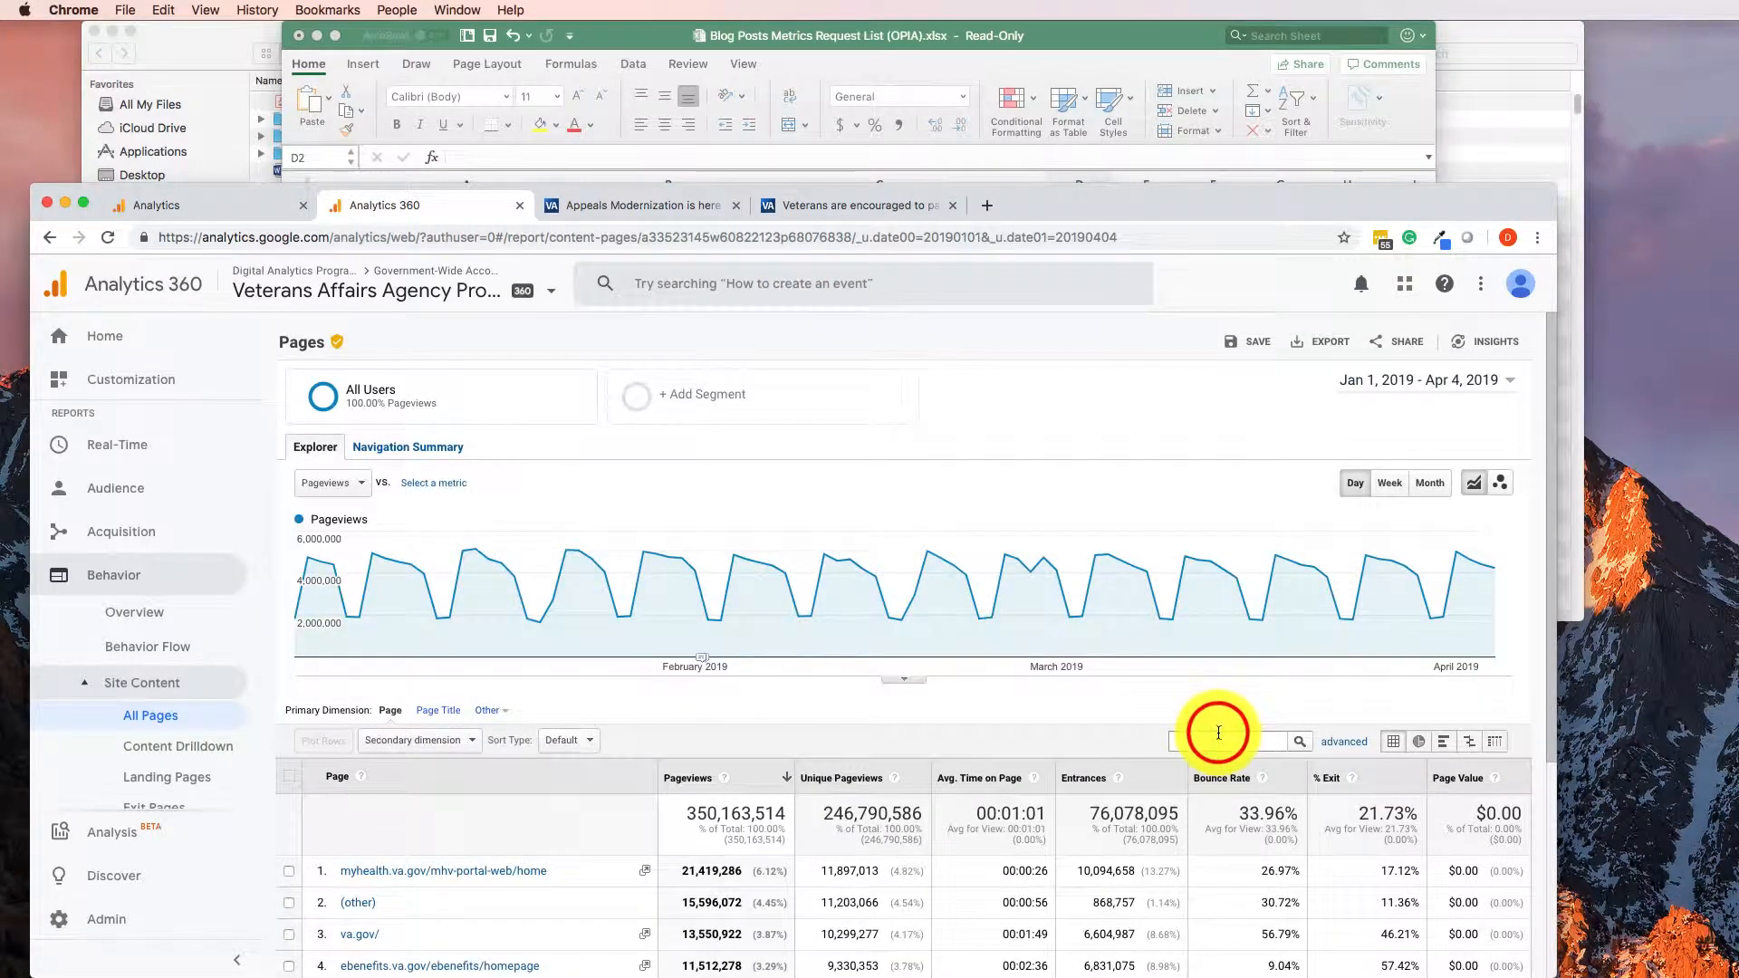
pyautogui.press('super+v')
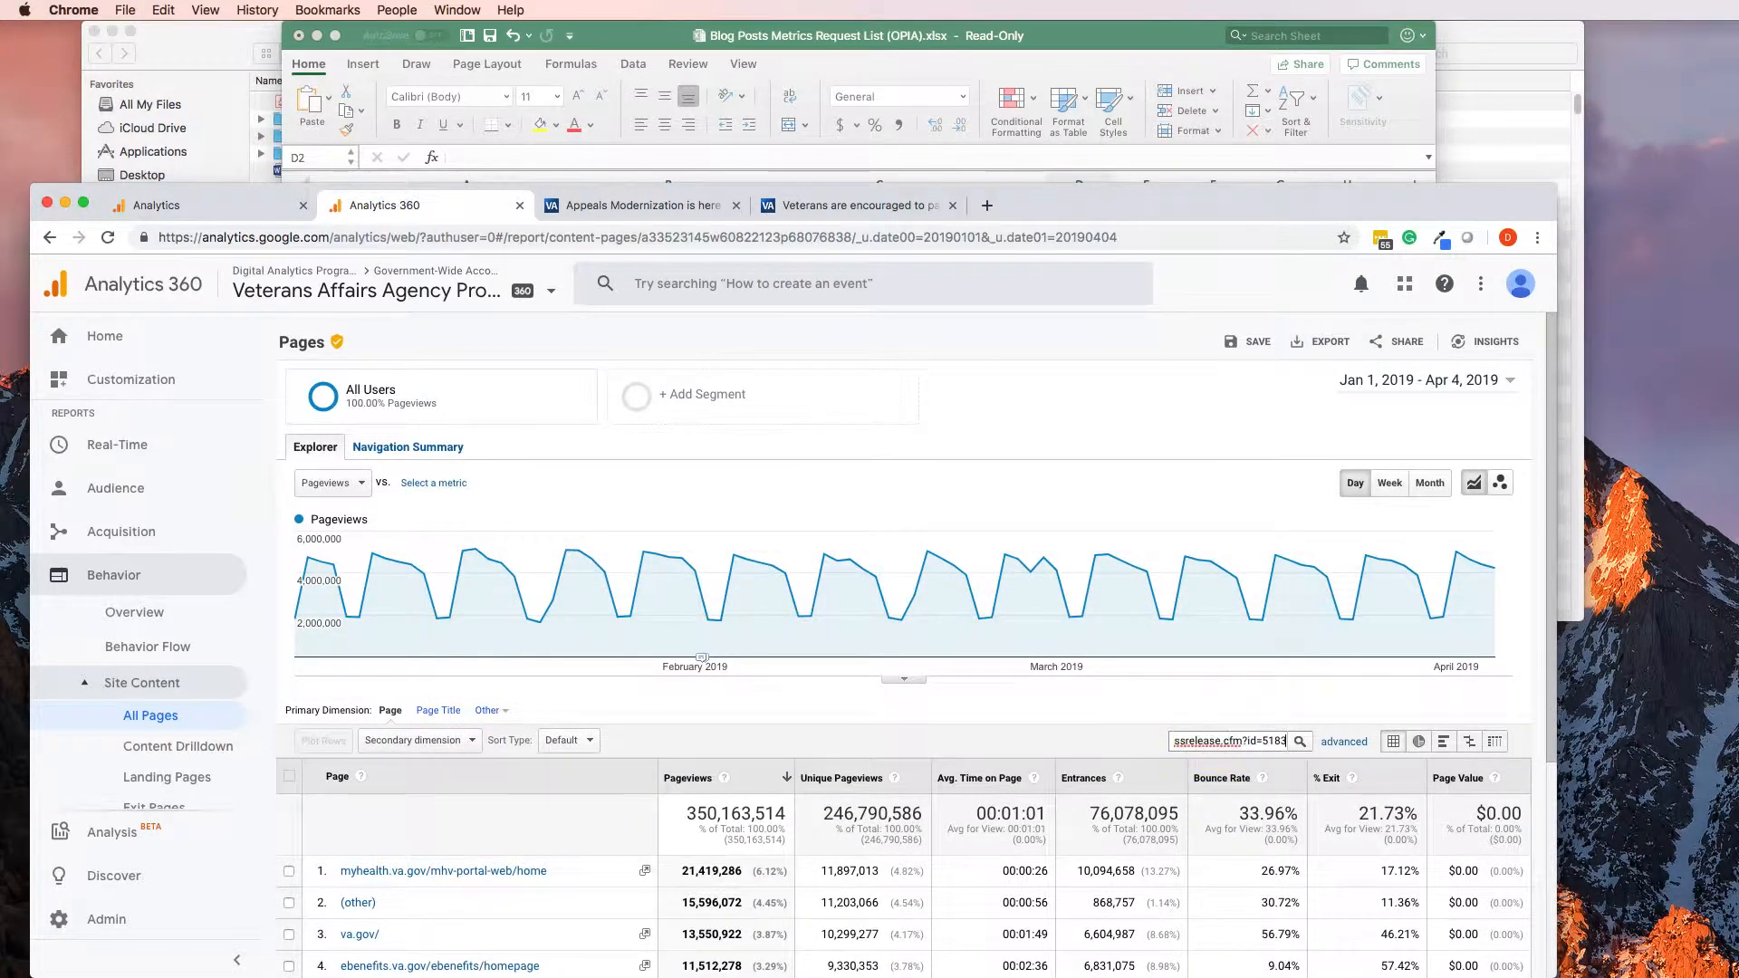
pyautogui.press('Return')
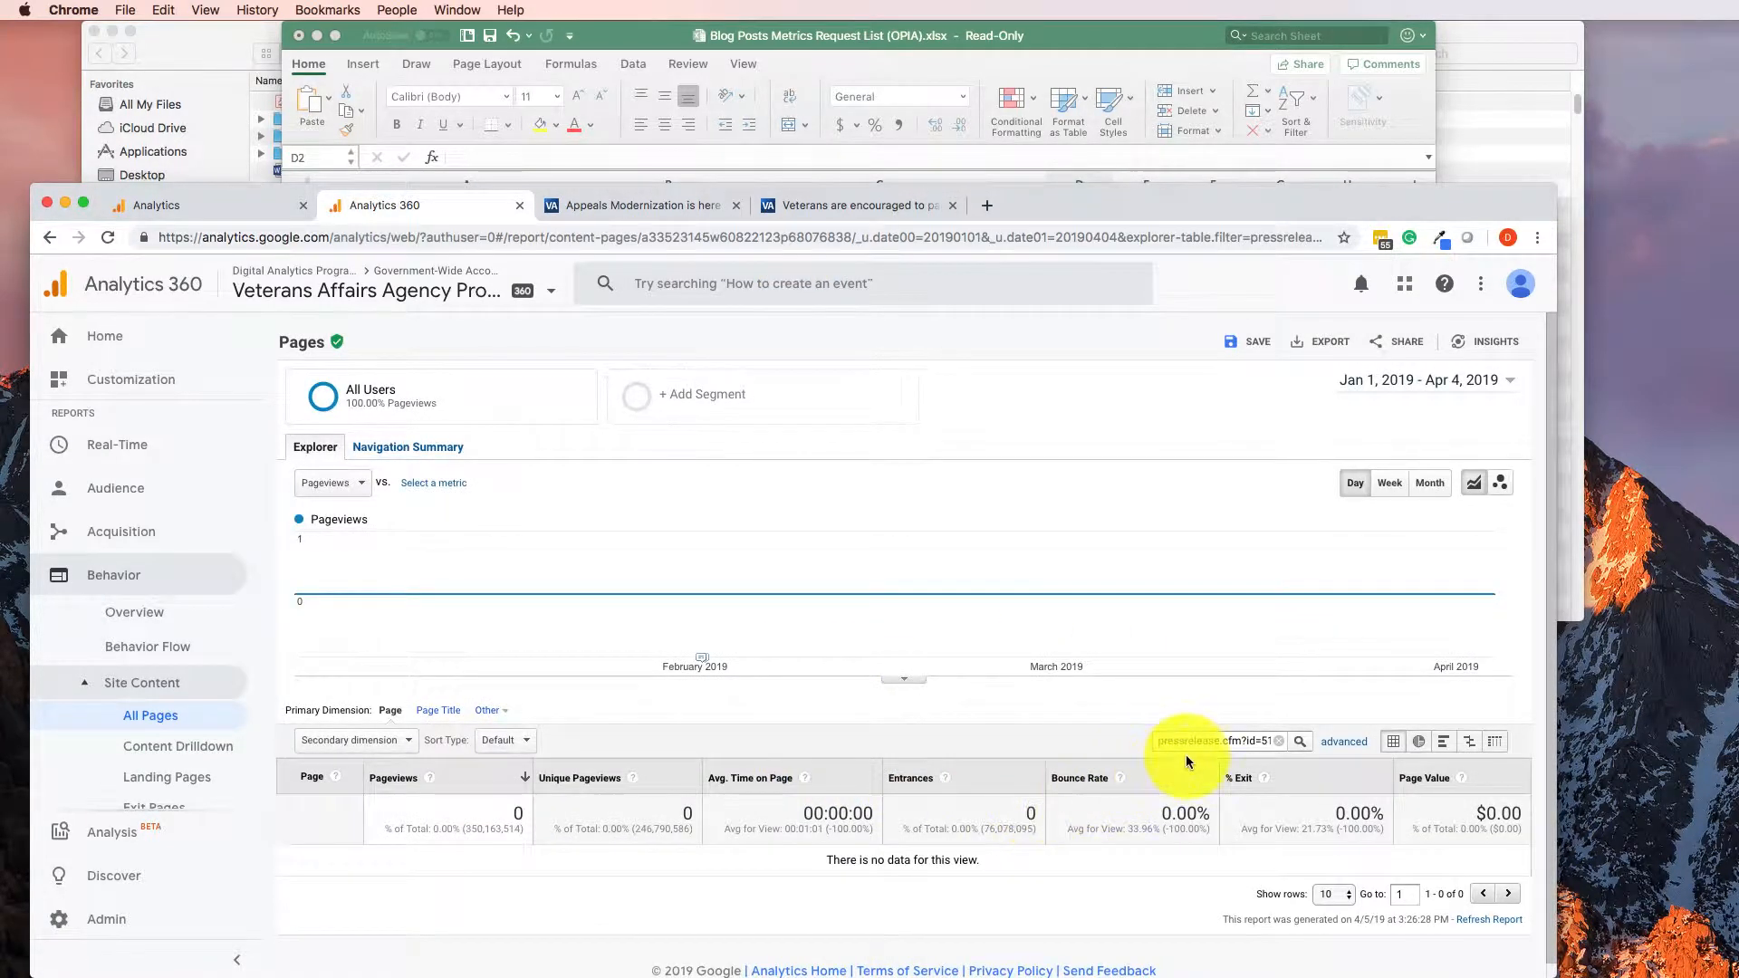
pyautogui.scroll(-1, 906, 698)
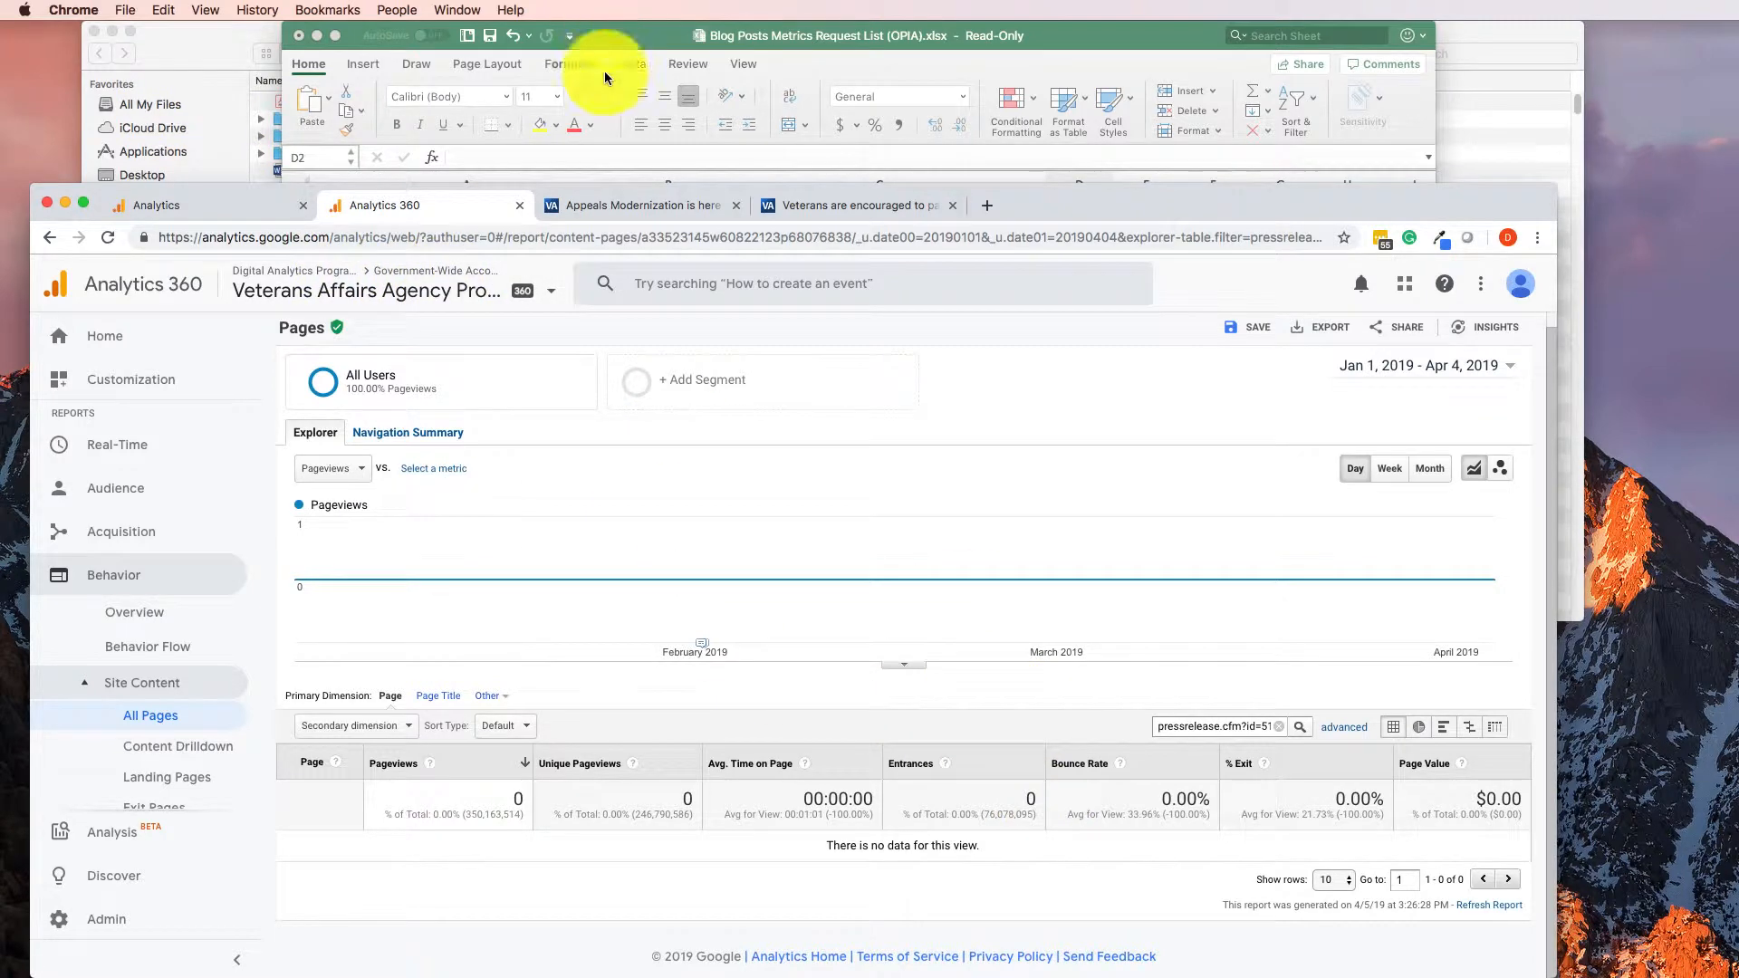
# - Check the address in the Excel request list and shorten the Analytics page filter to pressrelease
pyautogui.click(793, 39)
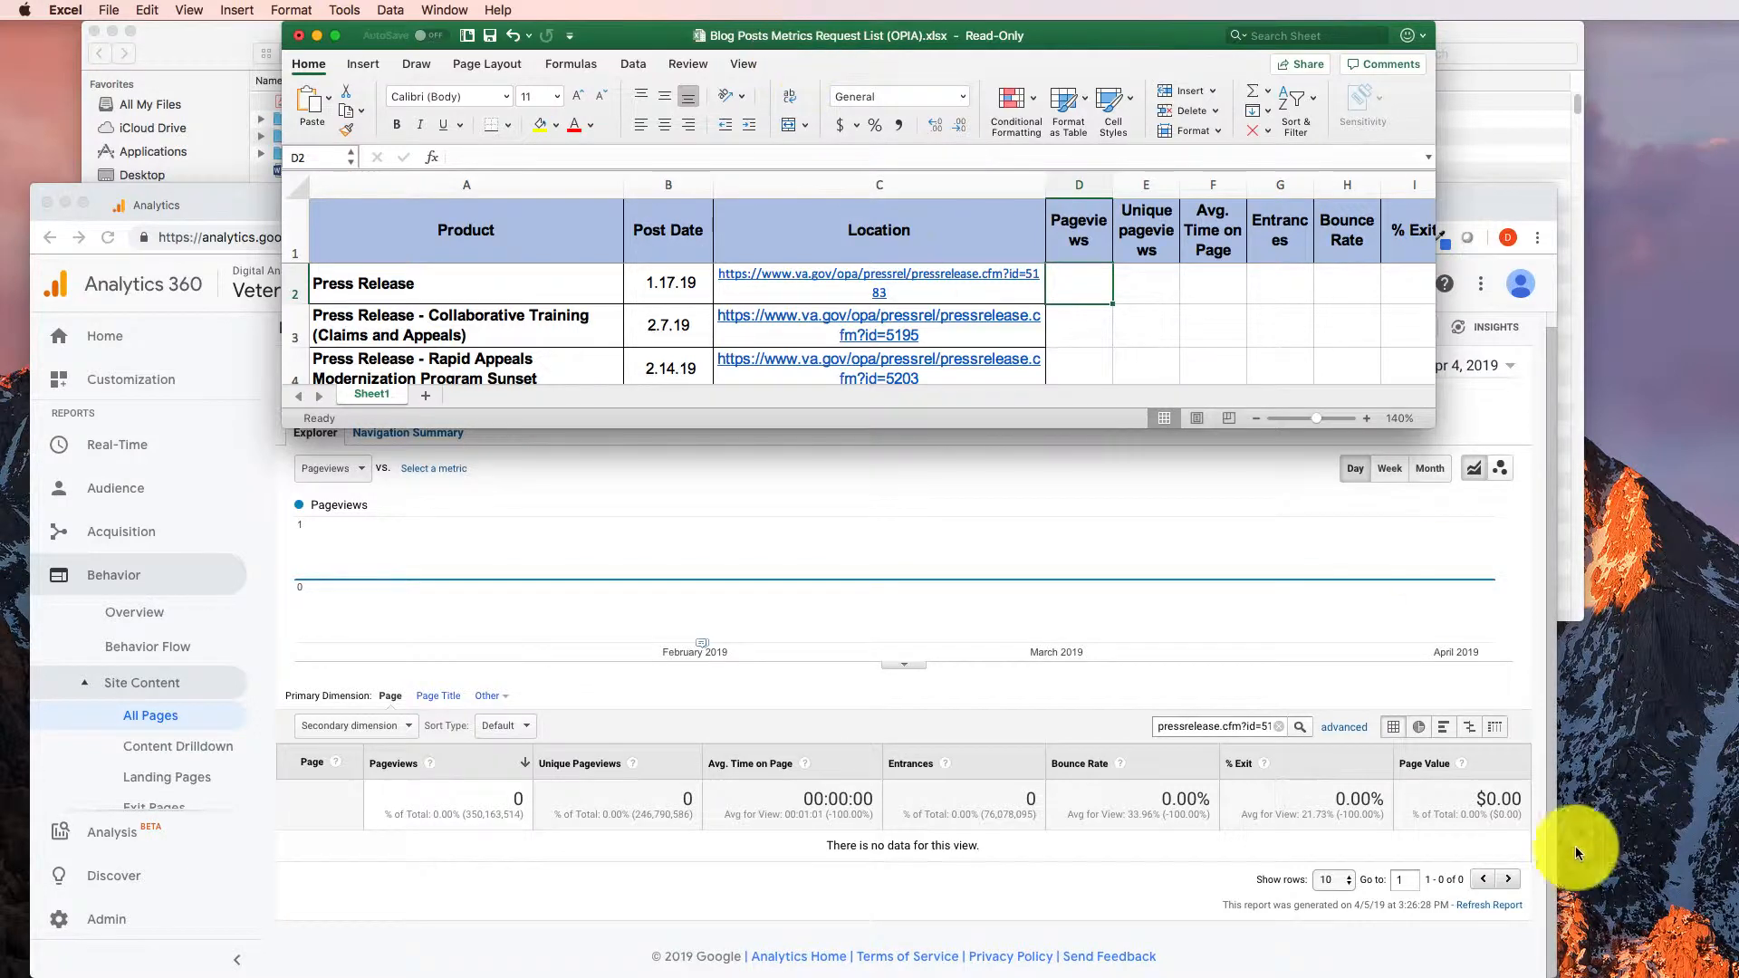
pyautogui.click(1234, 725)
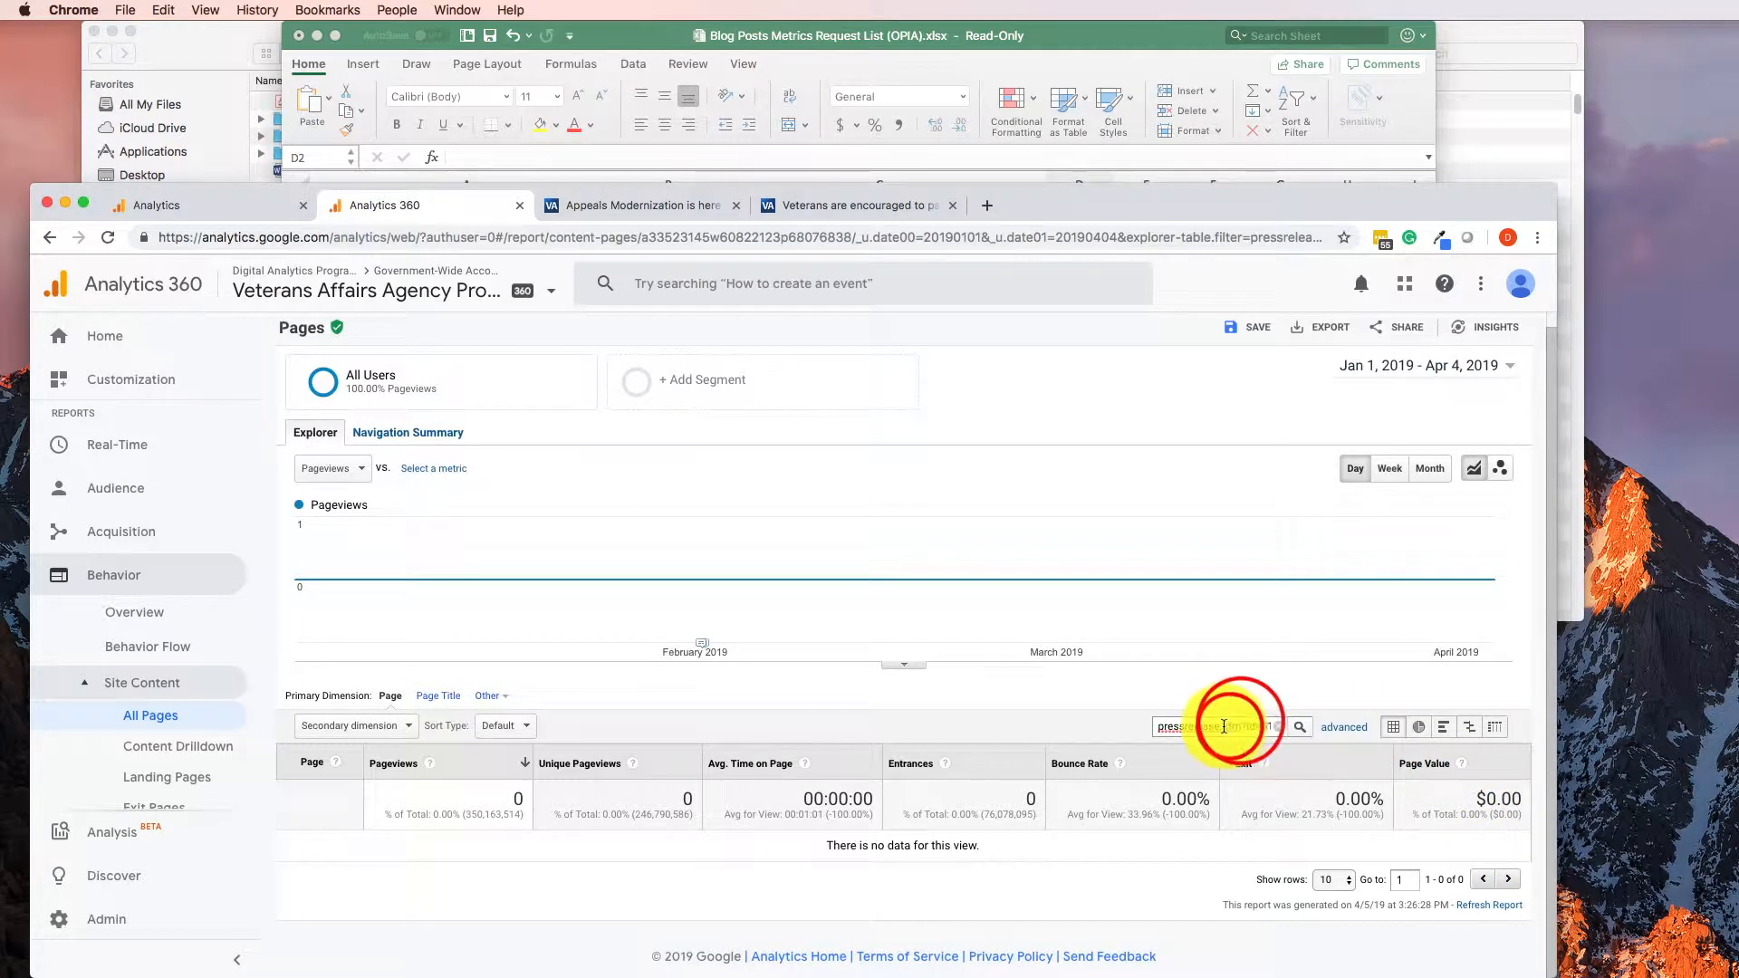
pyautogui.moveTo(1230, 727); pyautogui.dragTo(1358, 736)
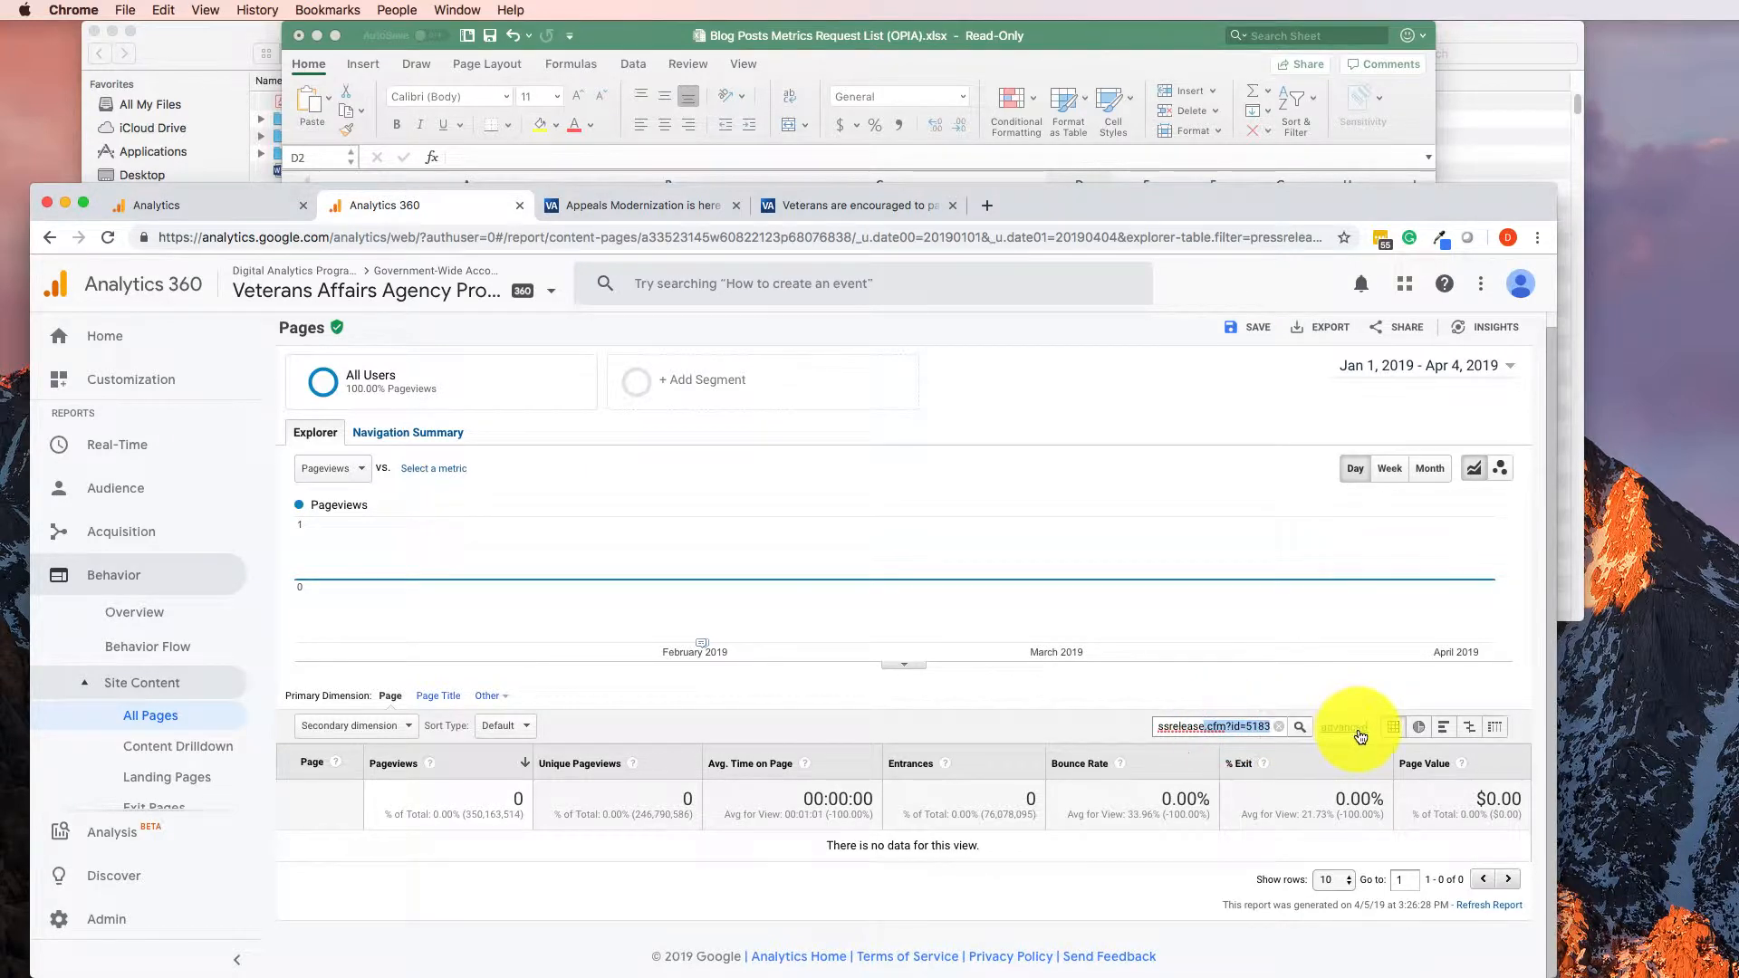
pyautogui.press('super+x')
pyautogui.press('Return')
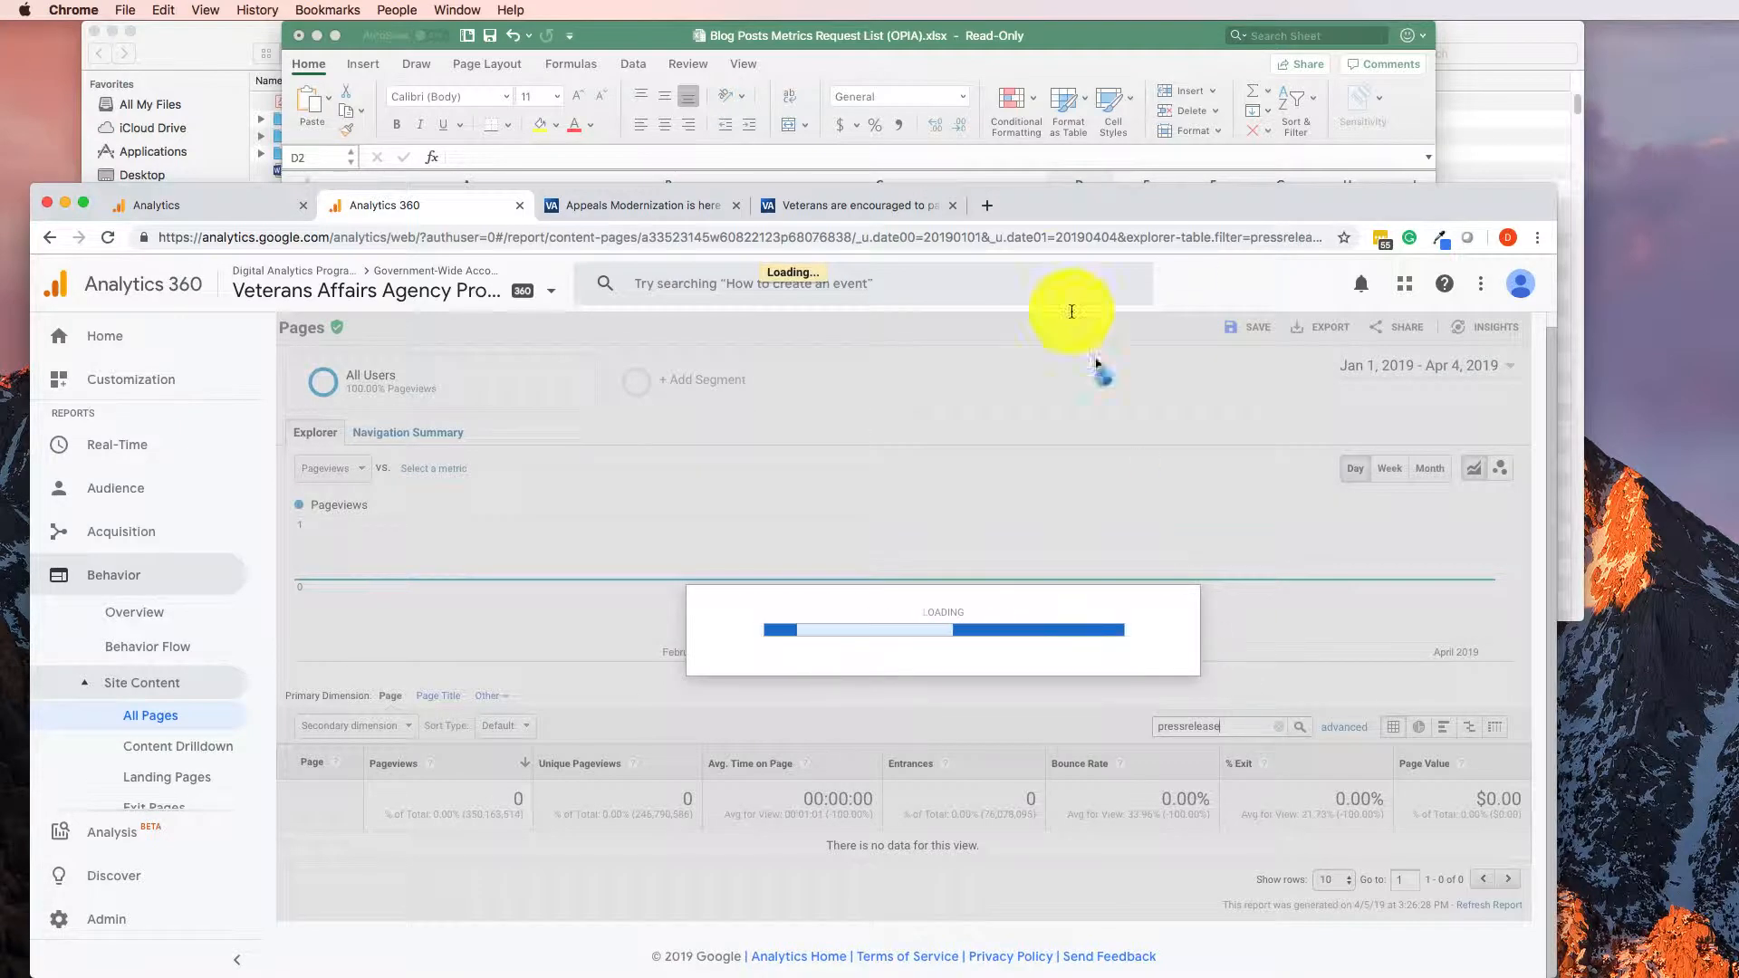
# - Compare the filtered press release pages in Analytics 360 with the press release addresses in the Excel request list
pyautogui.click(1026, 32)
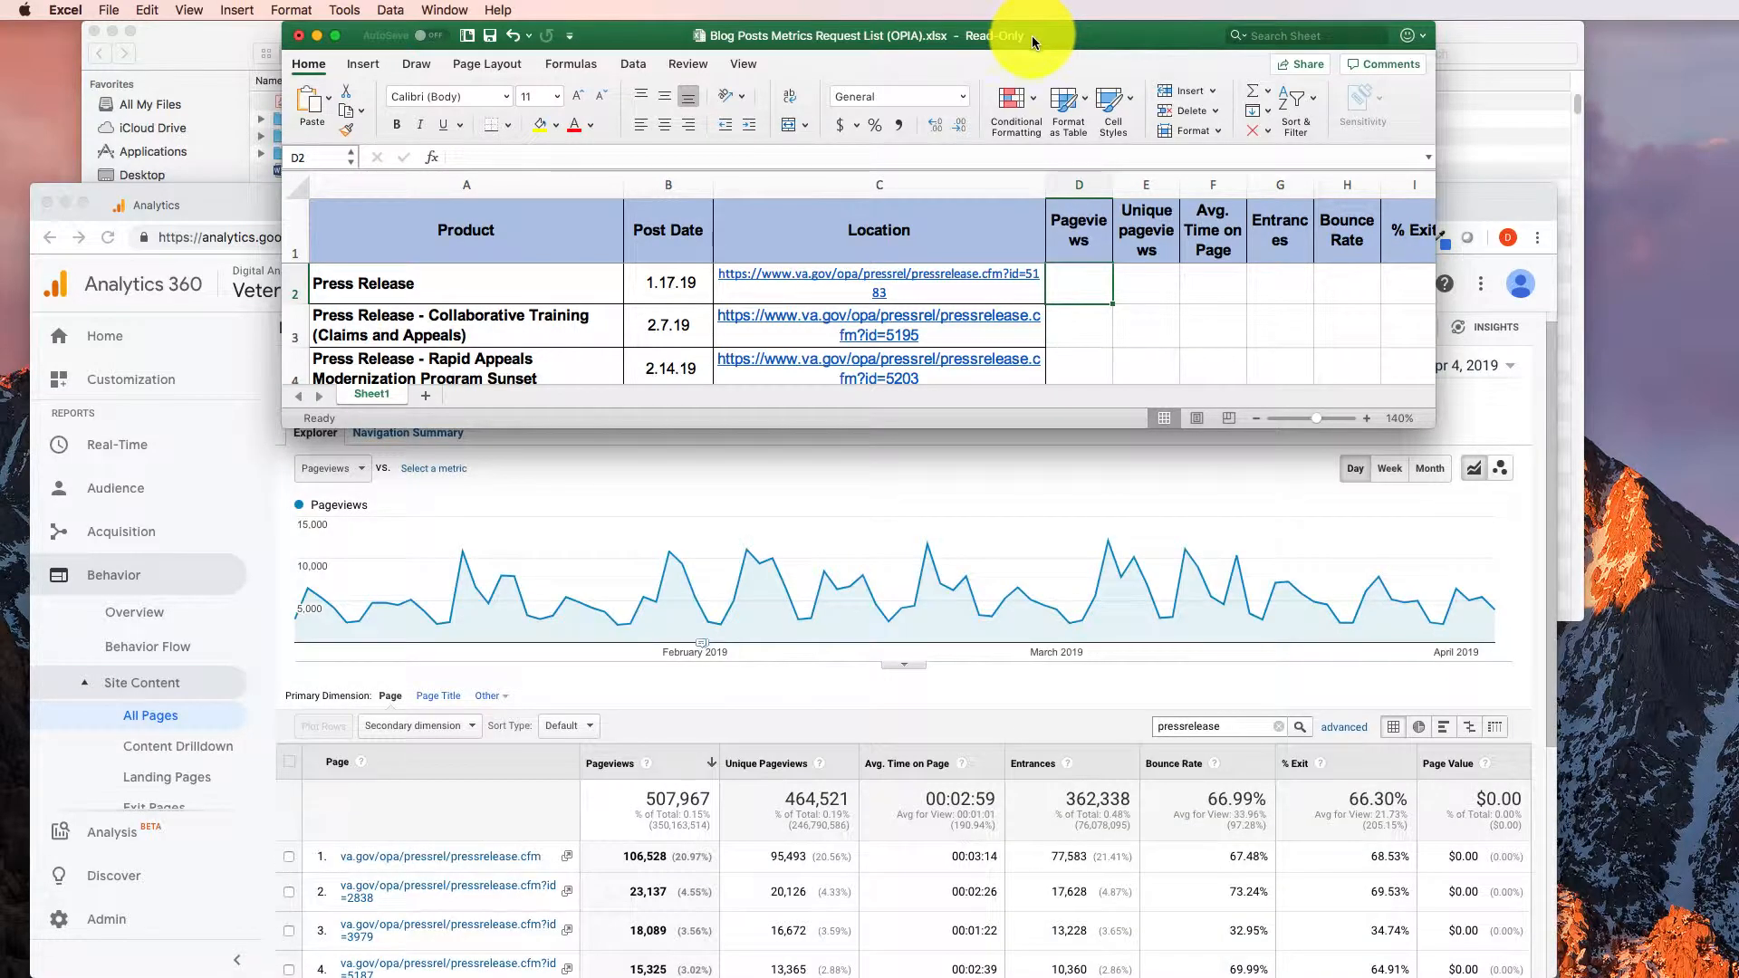
pyautogui.click(1060, 690)
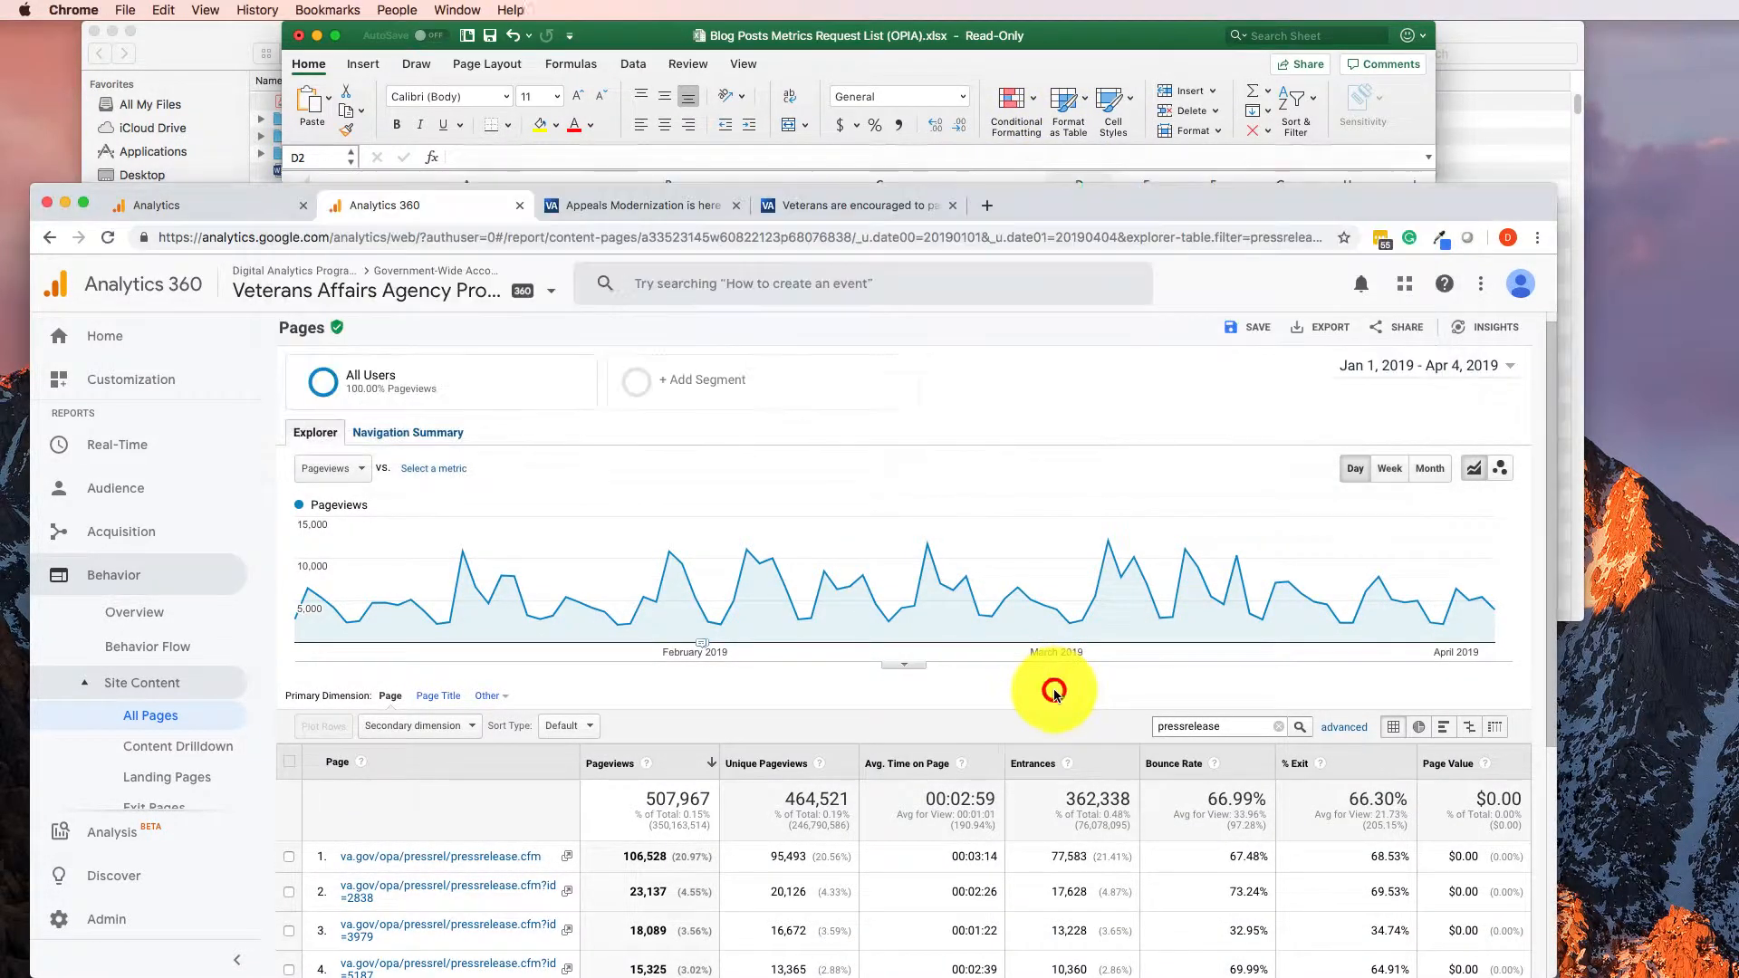
pyautogui.scroll(-3, 1038, 685)
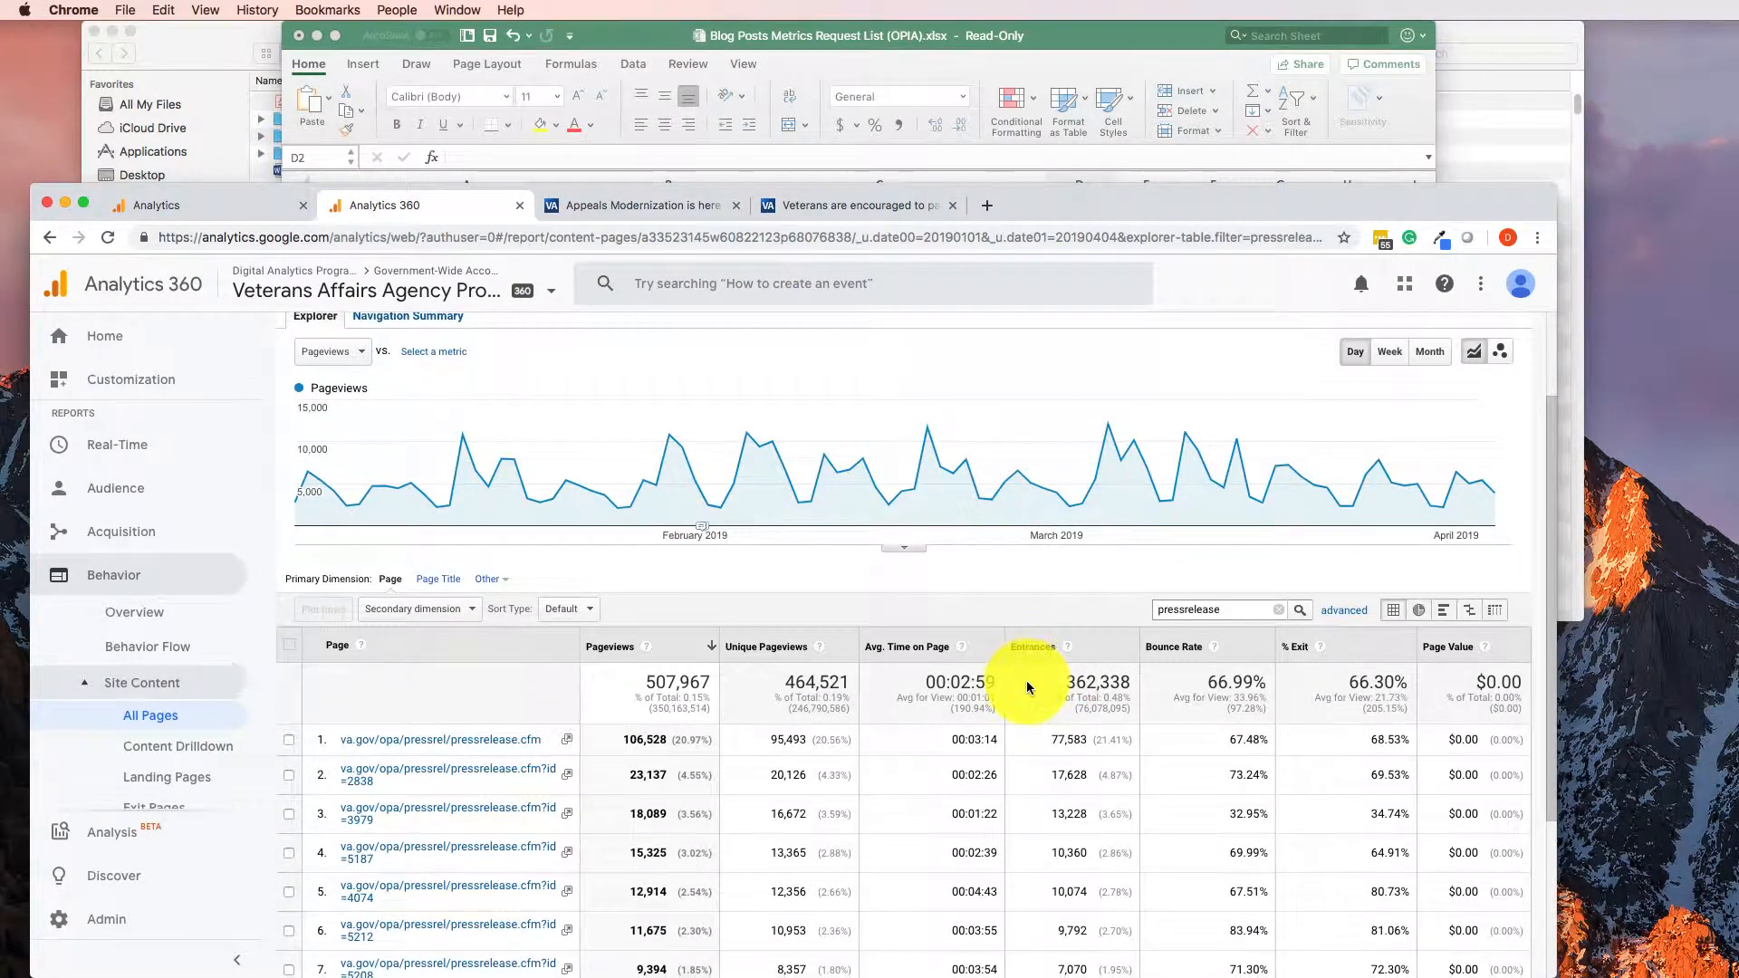
pyautogui.click(956, 35)
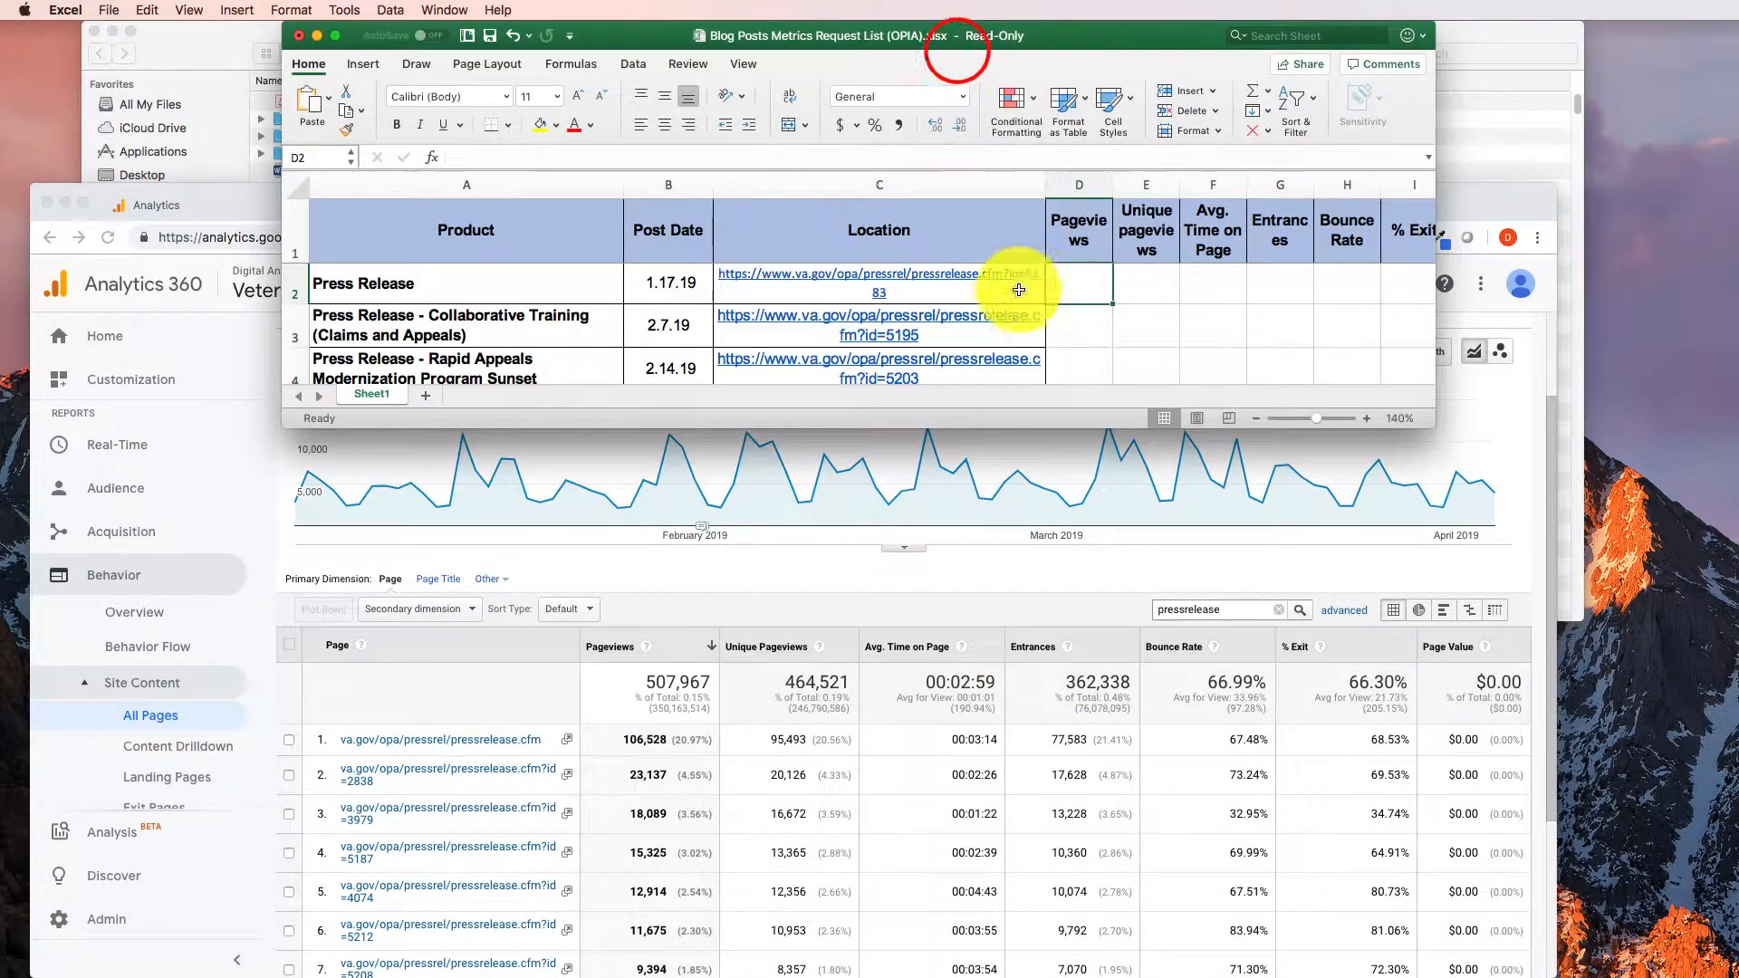
pyautogui.scroll(-3, 743, 775)
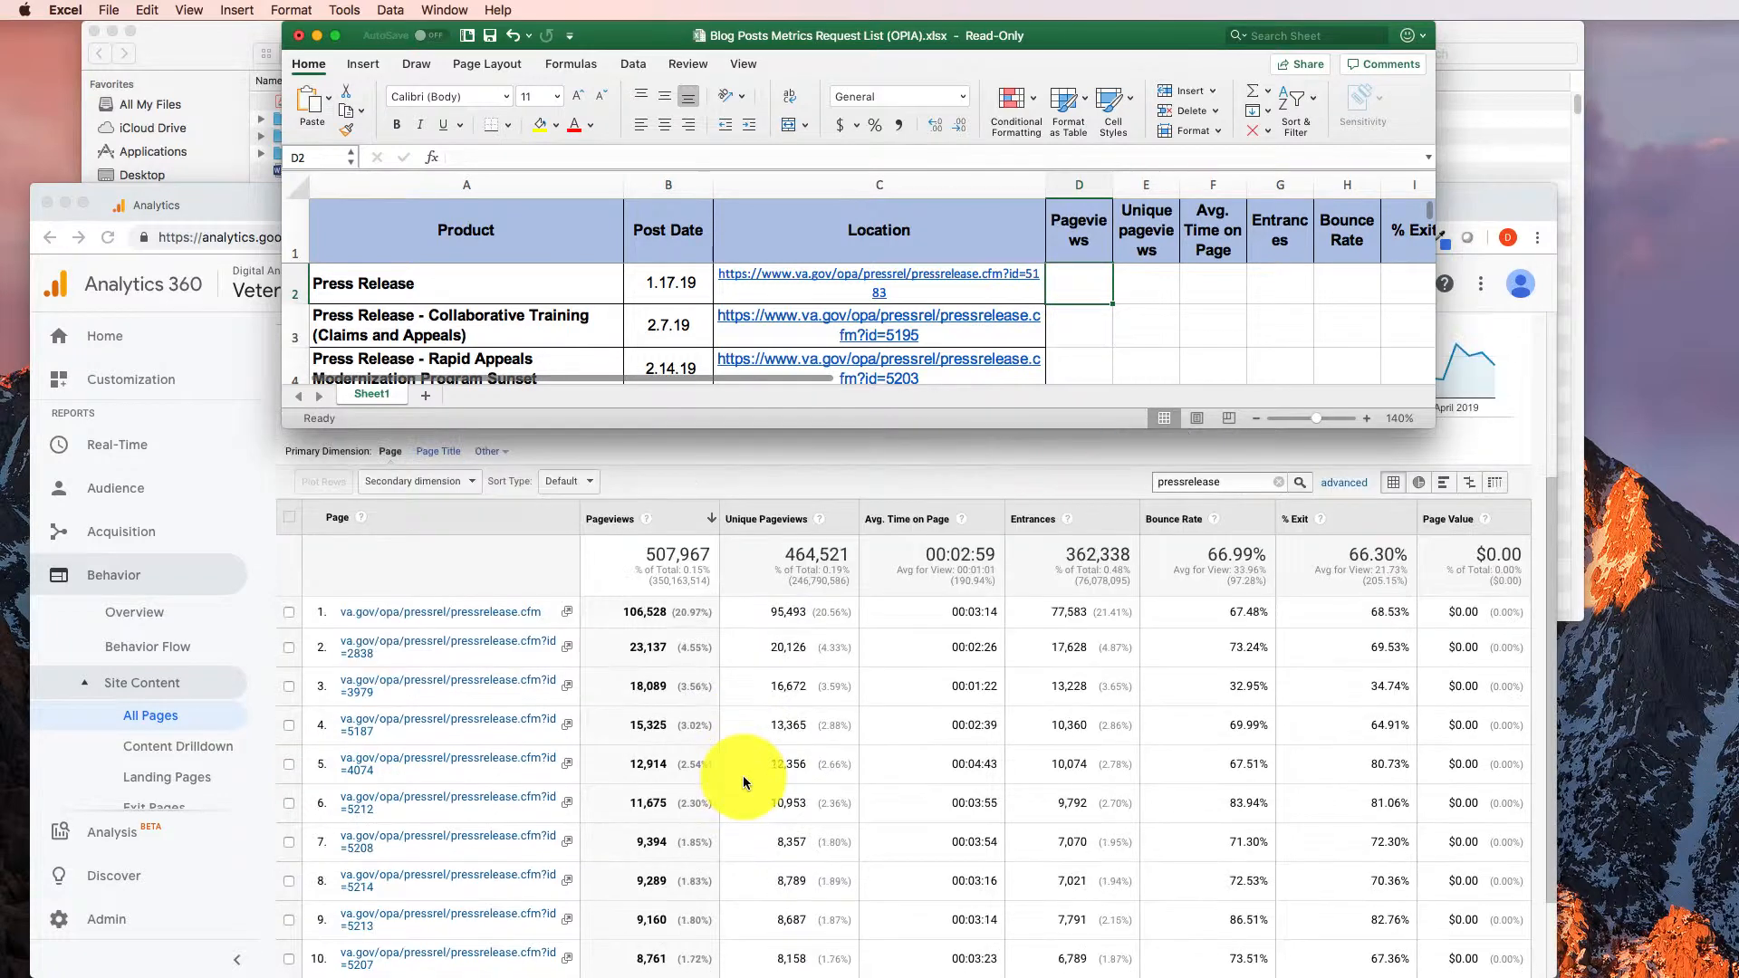
pyautogui.scroll(5, 754, 776)
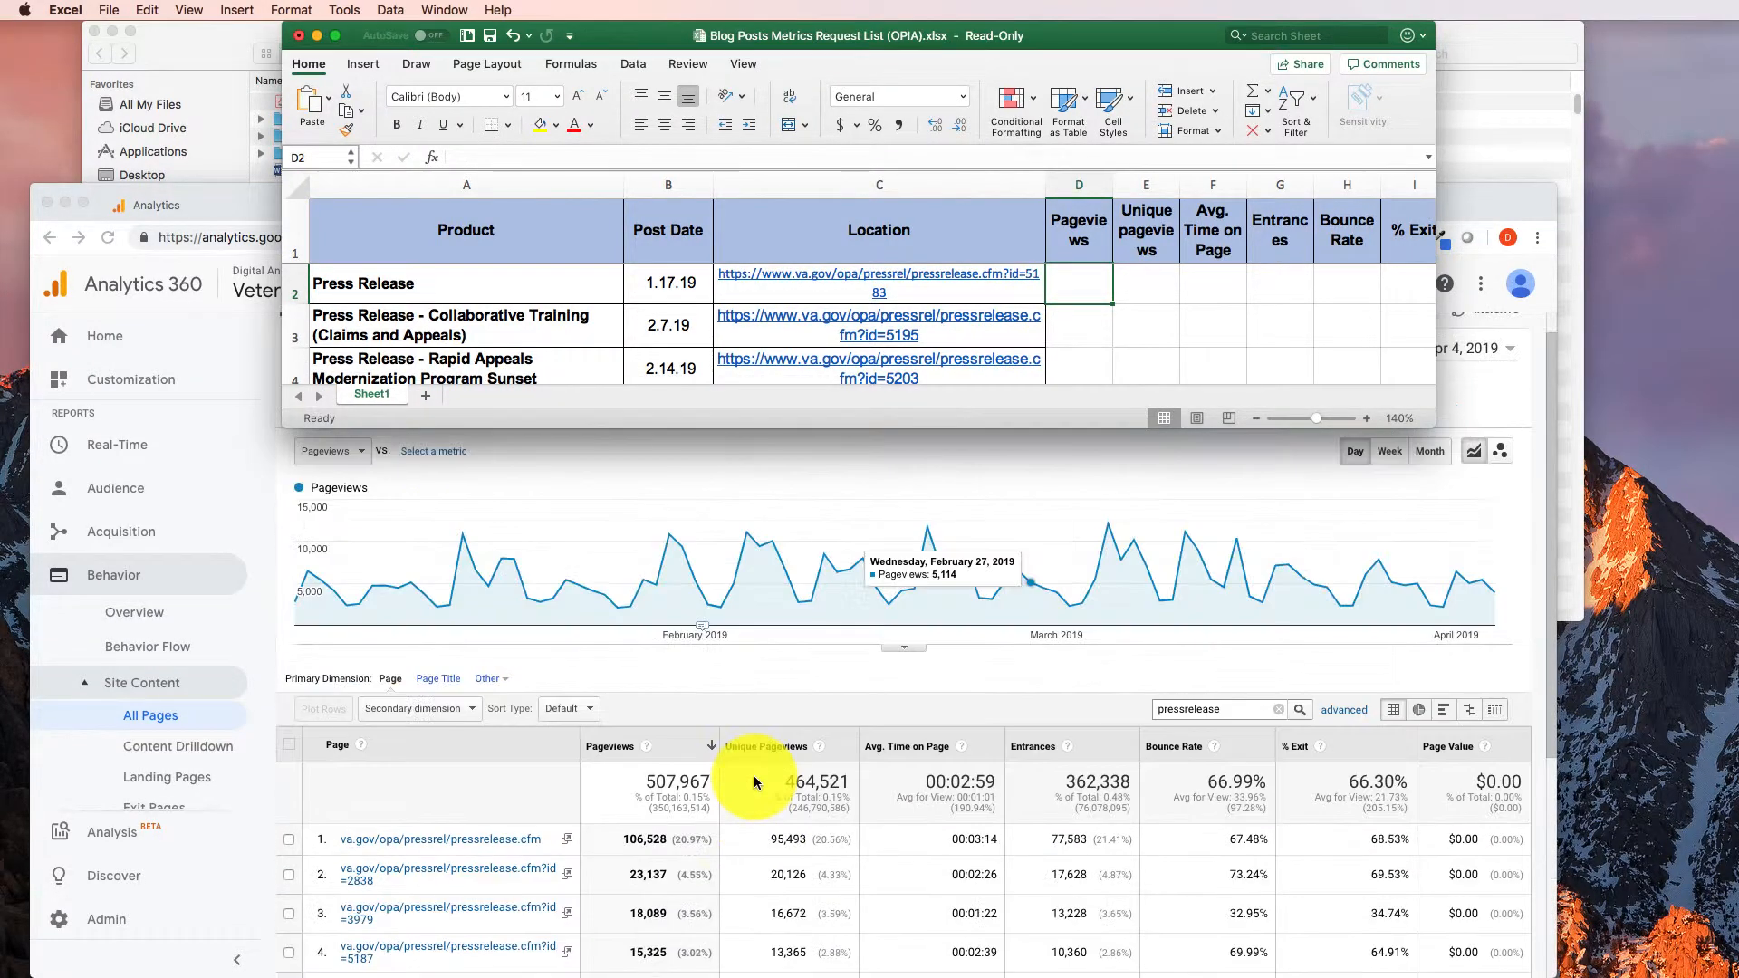
# - Expand the pressrelease-filtered All Pages table in Analytics 360 to show 100 rows
pyautogui.scroll(-2, 753, 776)
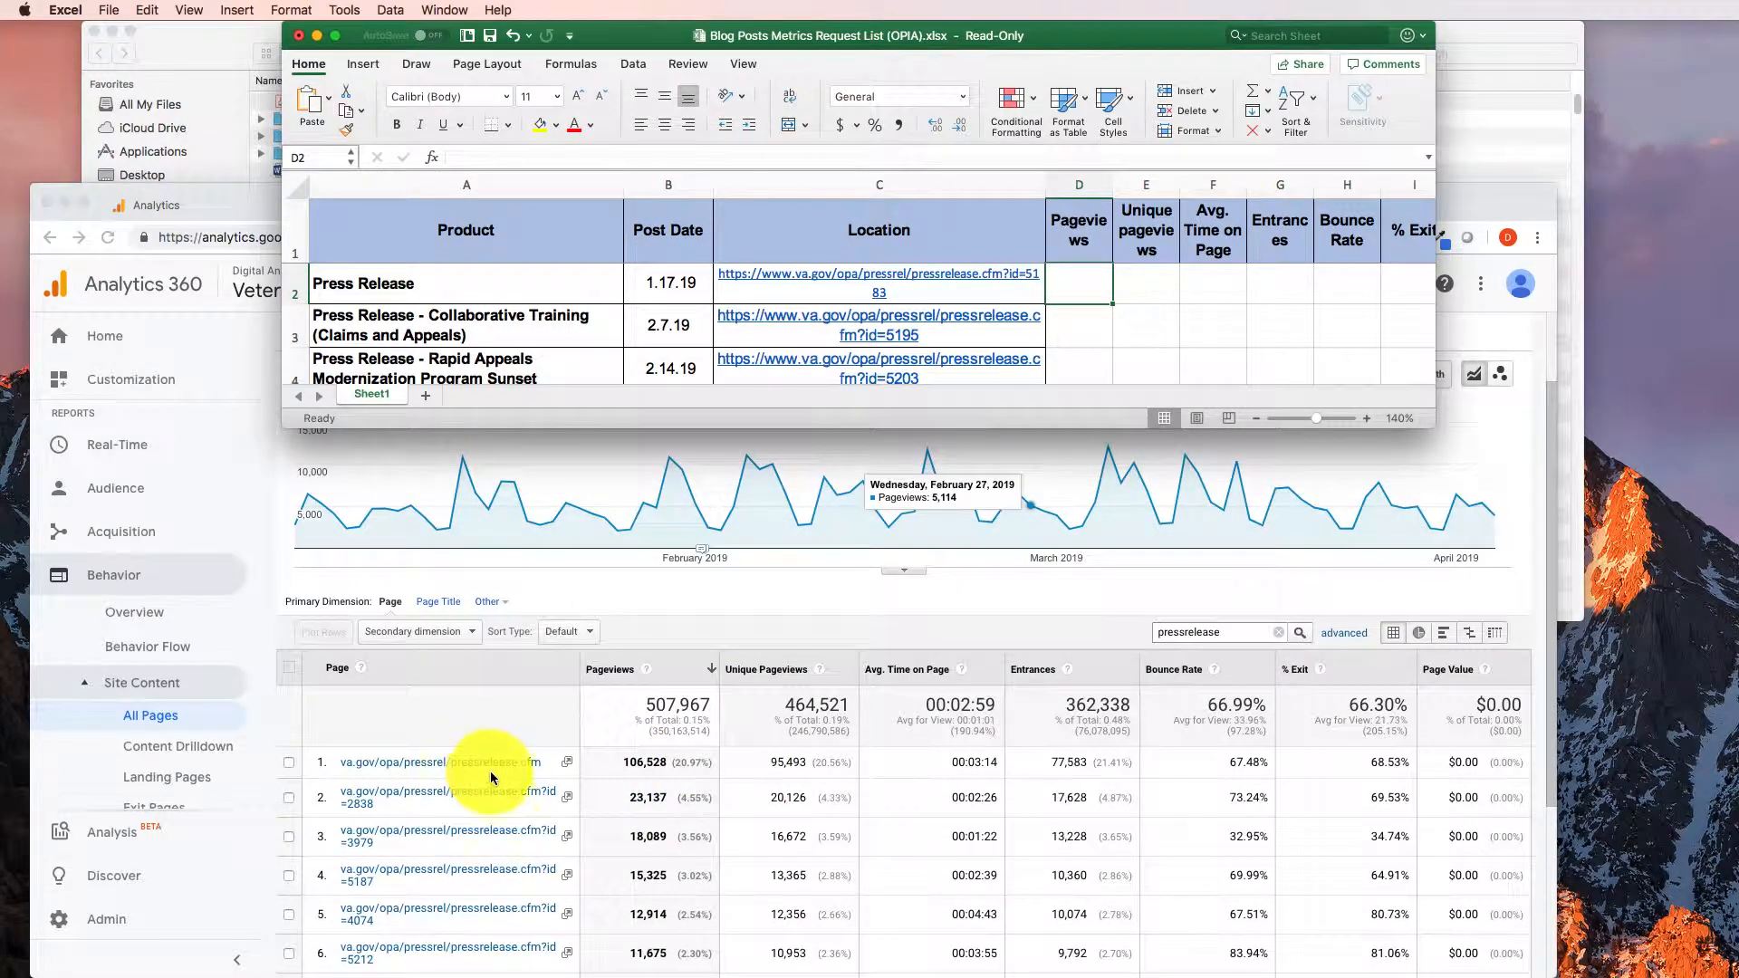
pyautogui.click(514, 726)
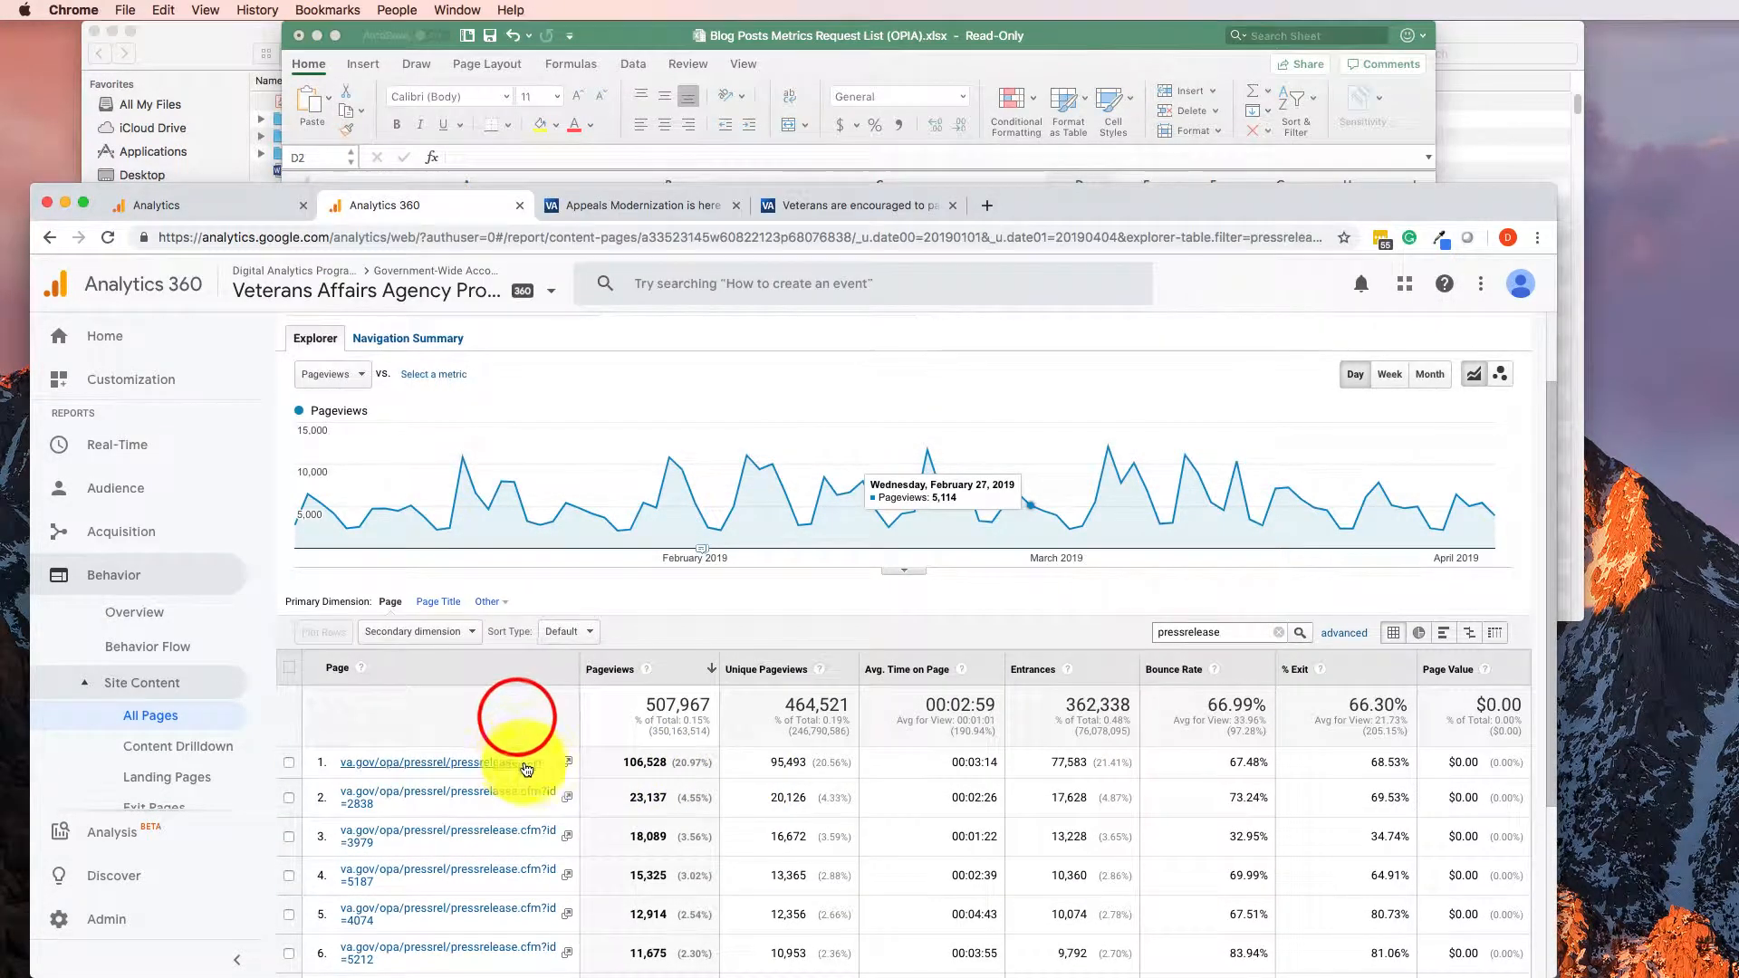
pyautogui.scroll(-2, 554, 799)
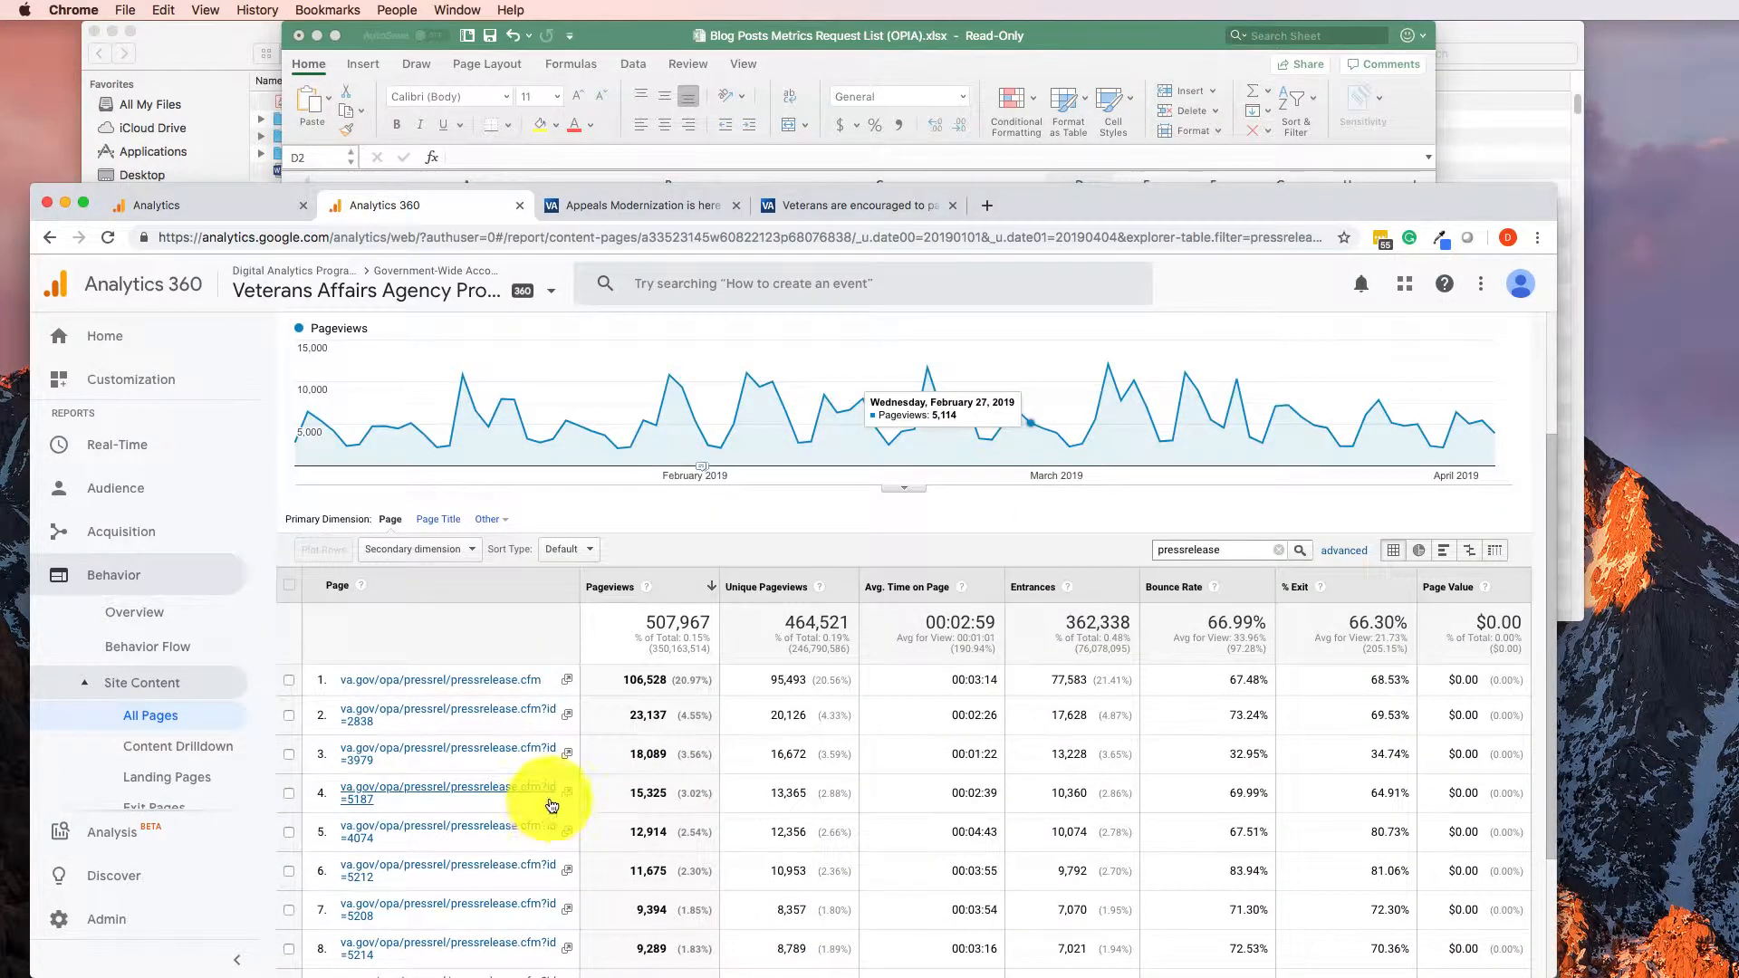
pyautogui.rightClick(570, 762)
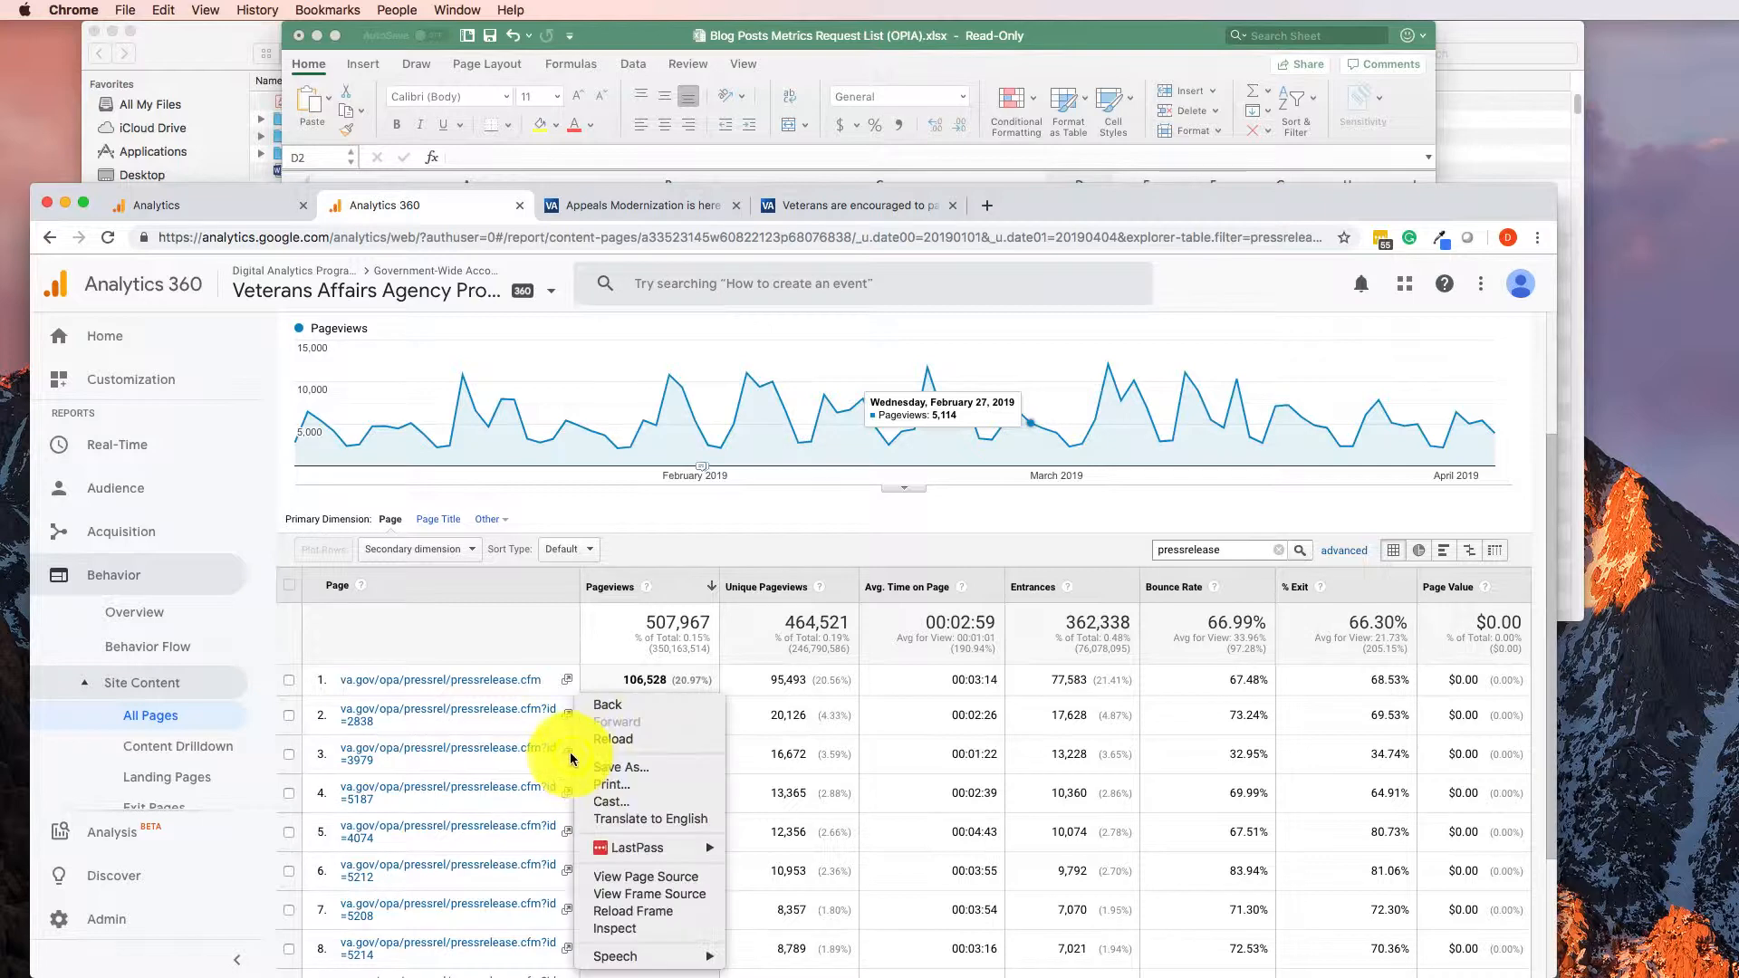
pyautogui.click(811, 865)
pyautogui.scroll(-4, 806, 856)
pyautogui.click(1310, 884)
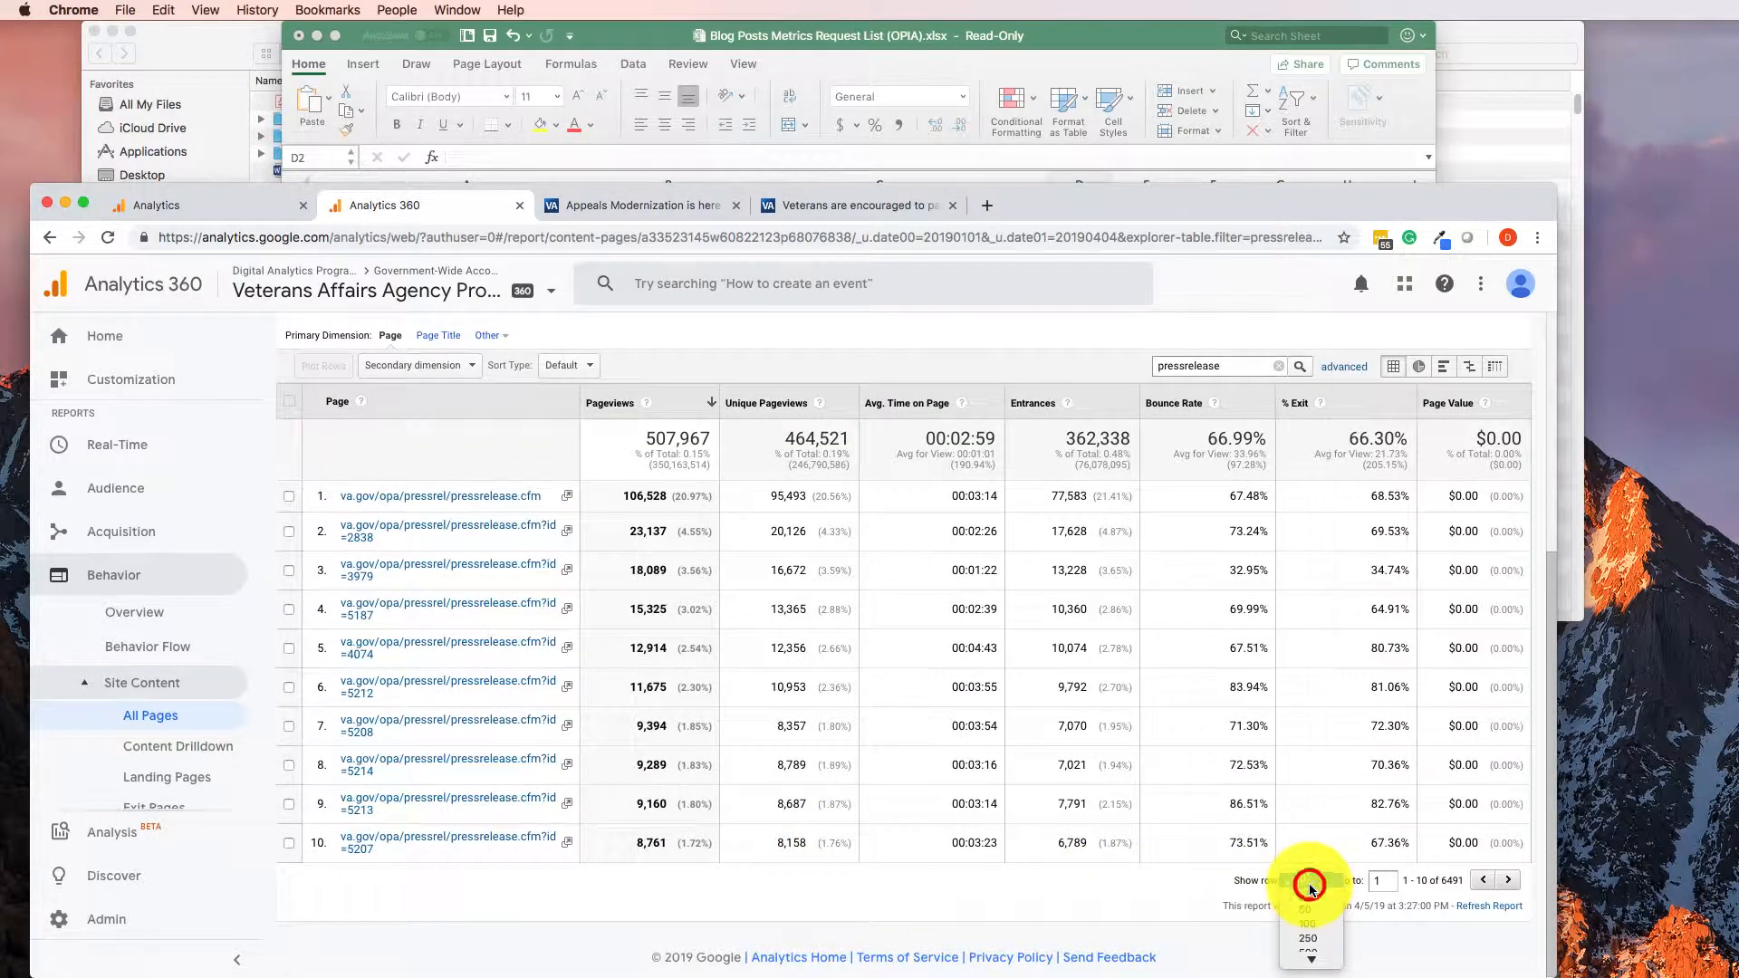
pyautogui.click(1307, 924)
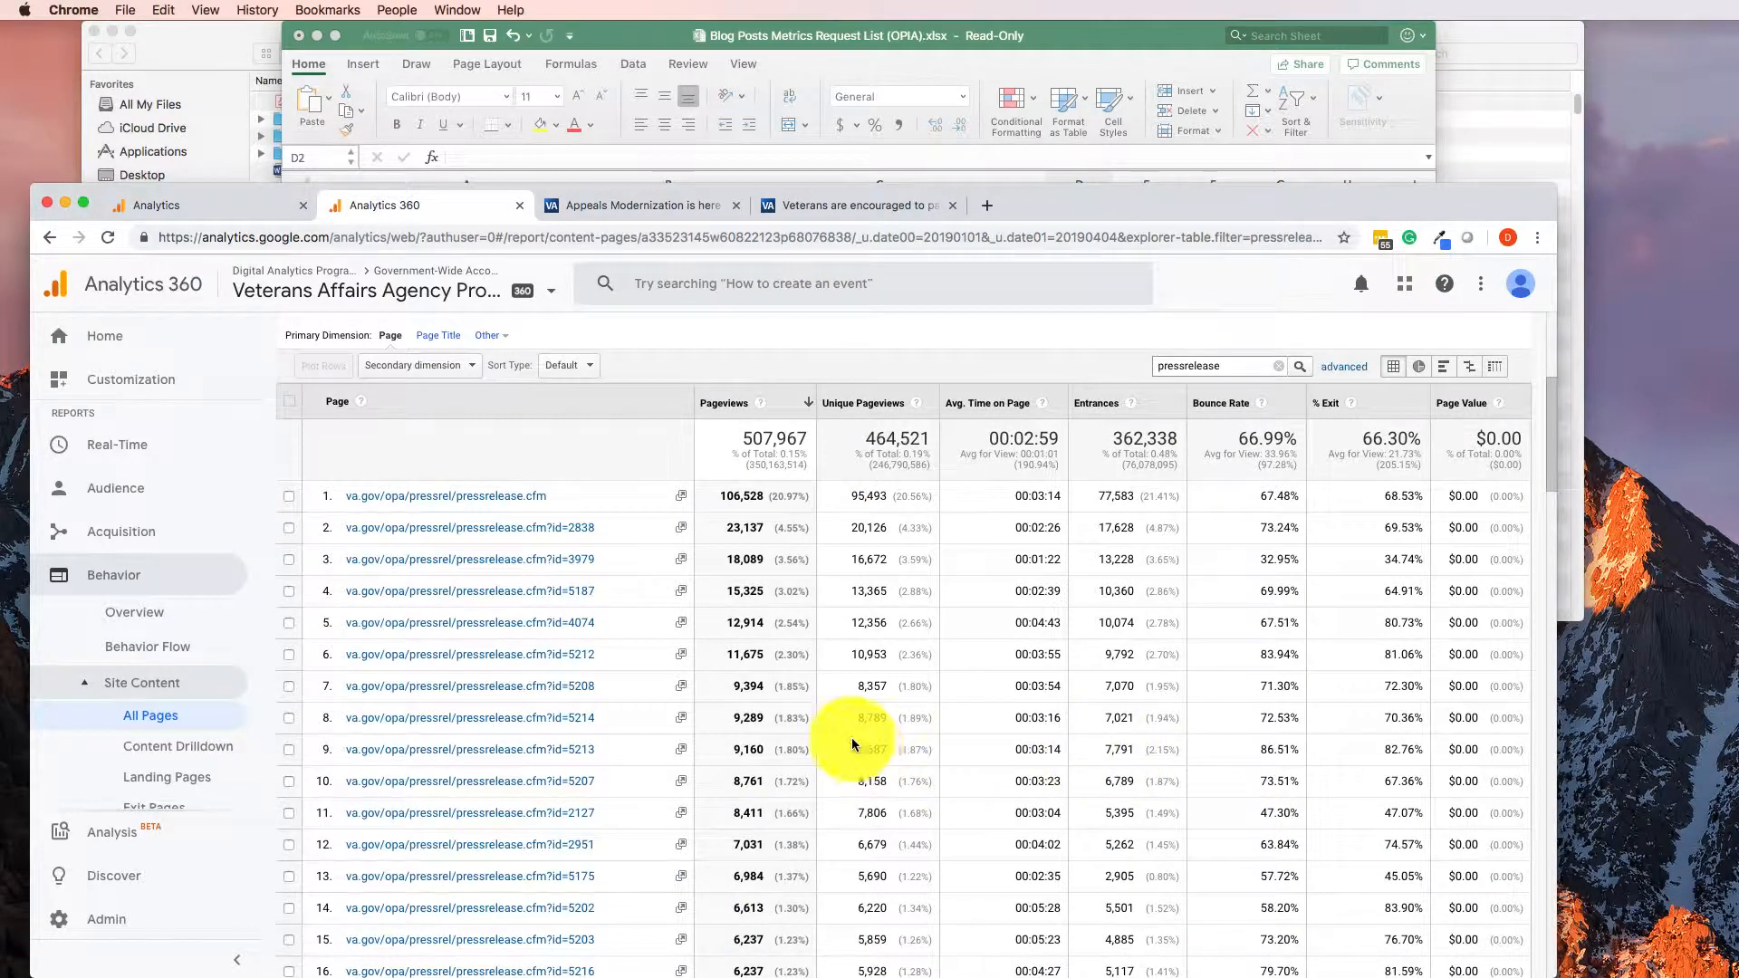
# - Find 5183 in the filtered page list and open the report for pressrelease.cfm?id=5183
pyautogui.press('super+f')
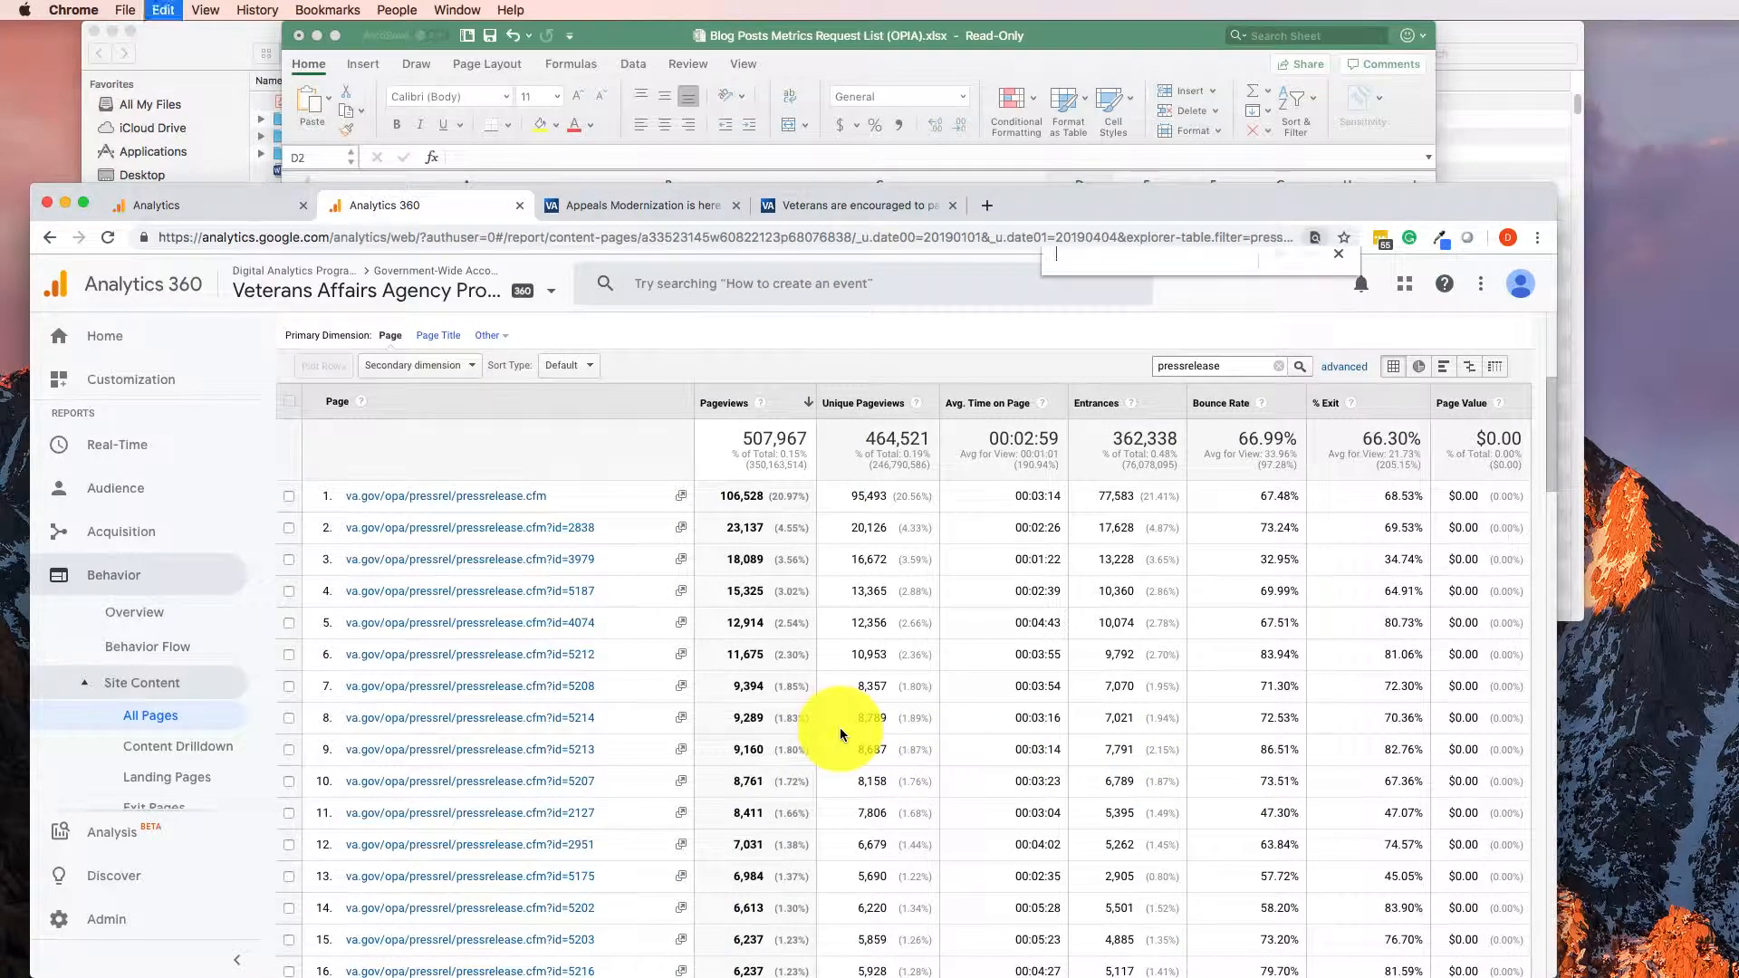
pyautogui.write('5183')
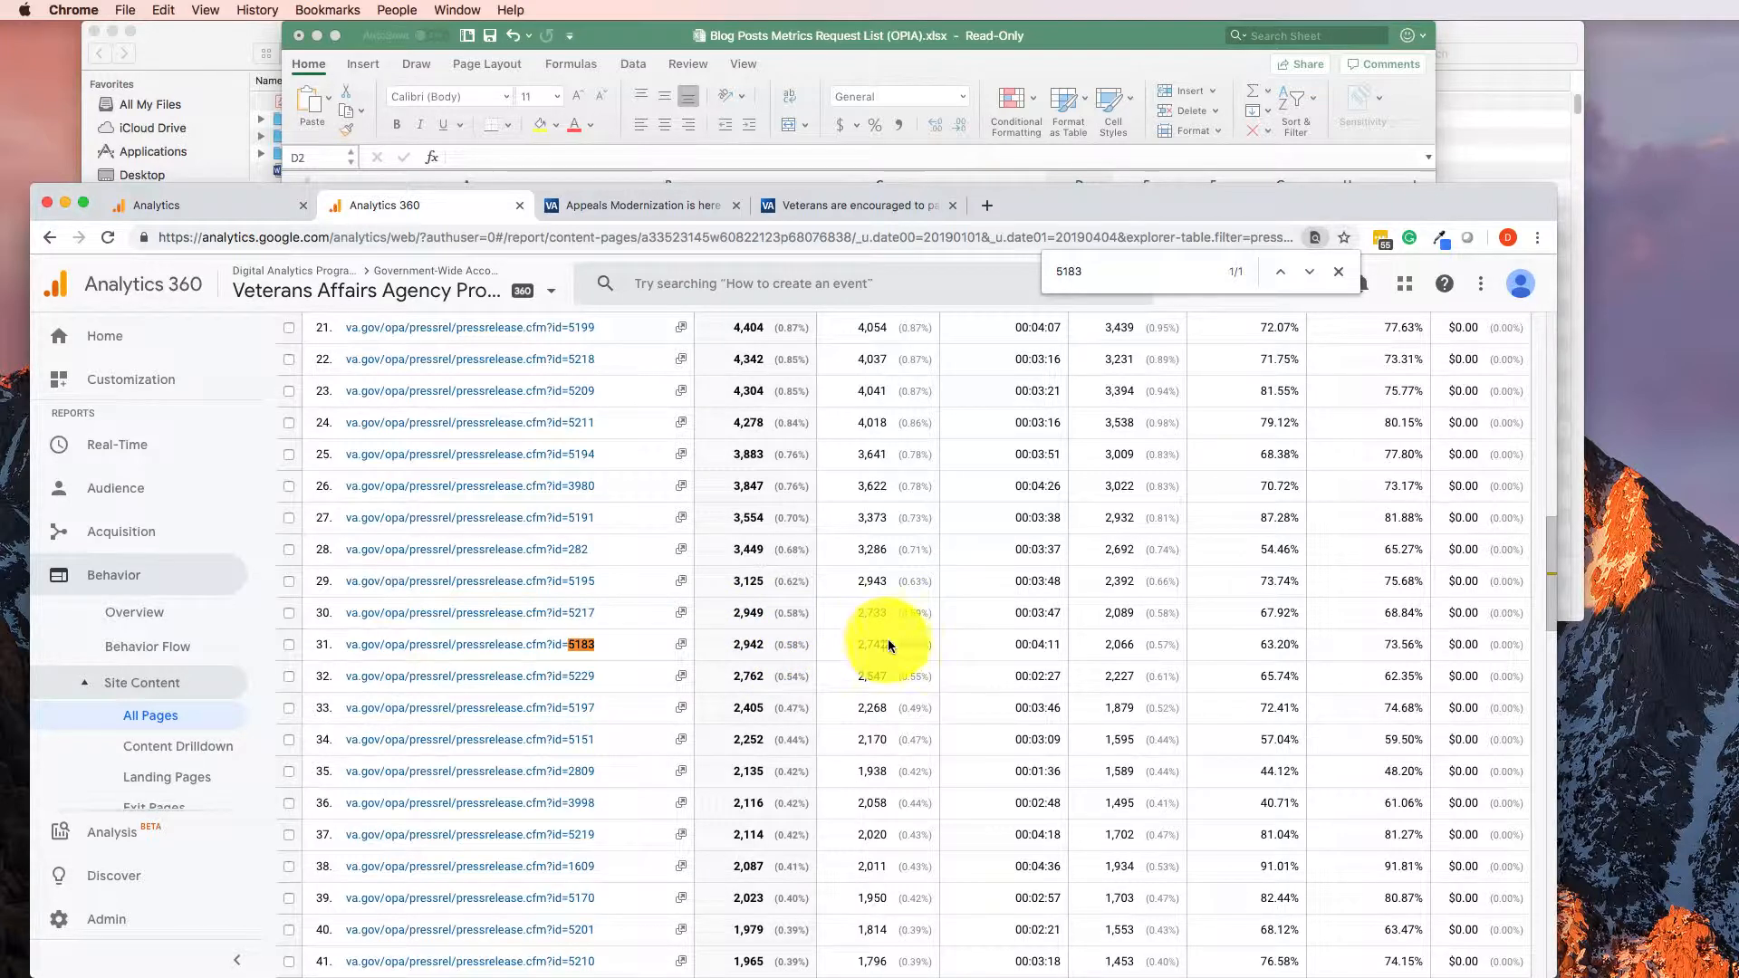
pyautogui.click(775, 647)
pyautogui.click(566, 645)
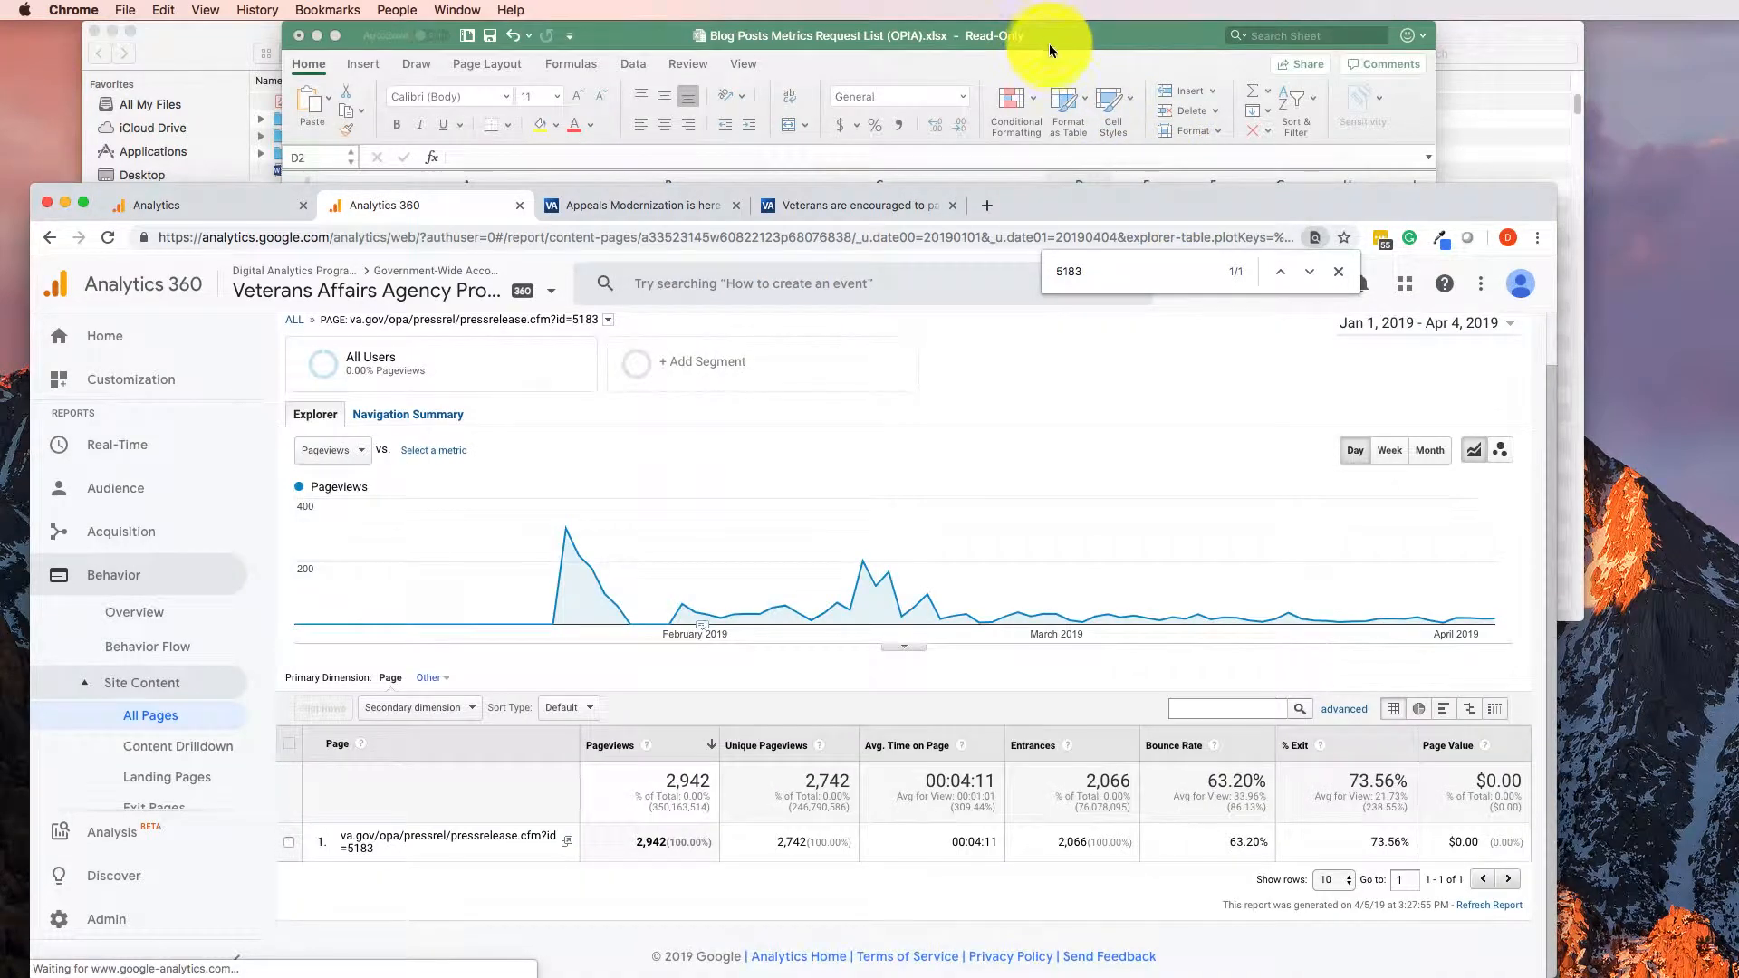
# - In the Excel request list, record 2,942 pageviews, 2,742 unique pageviews and 4:11 average time on page for the 1.17.19 press release
pyautogui.click(1037, 29)
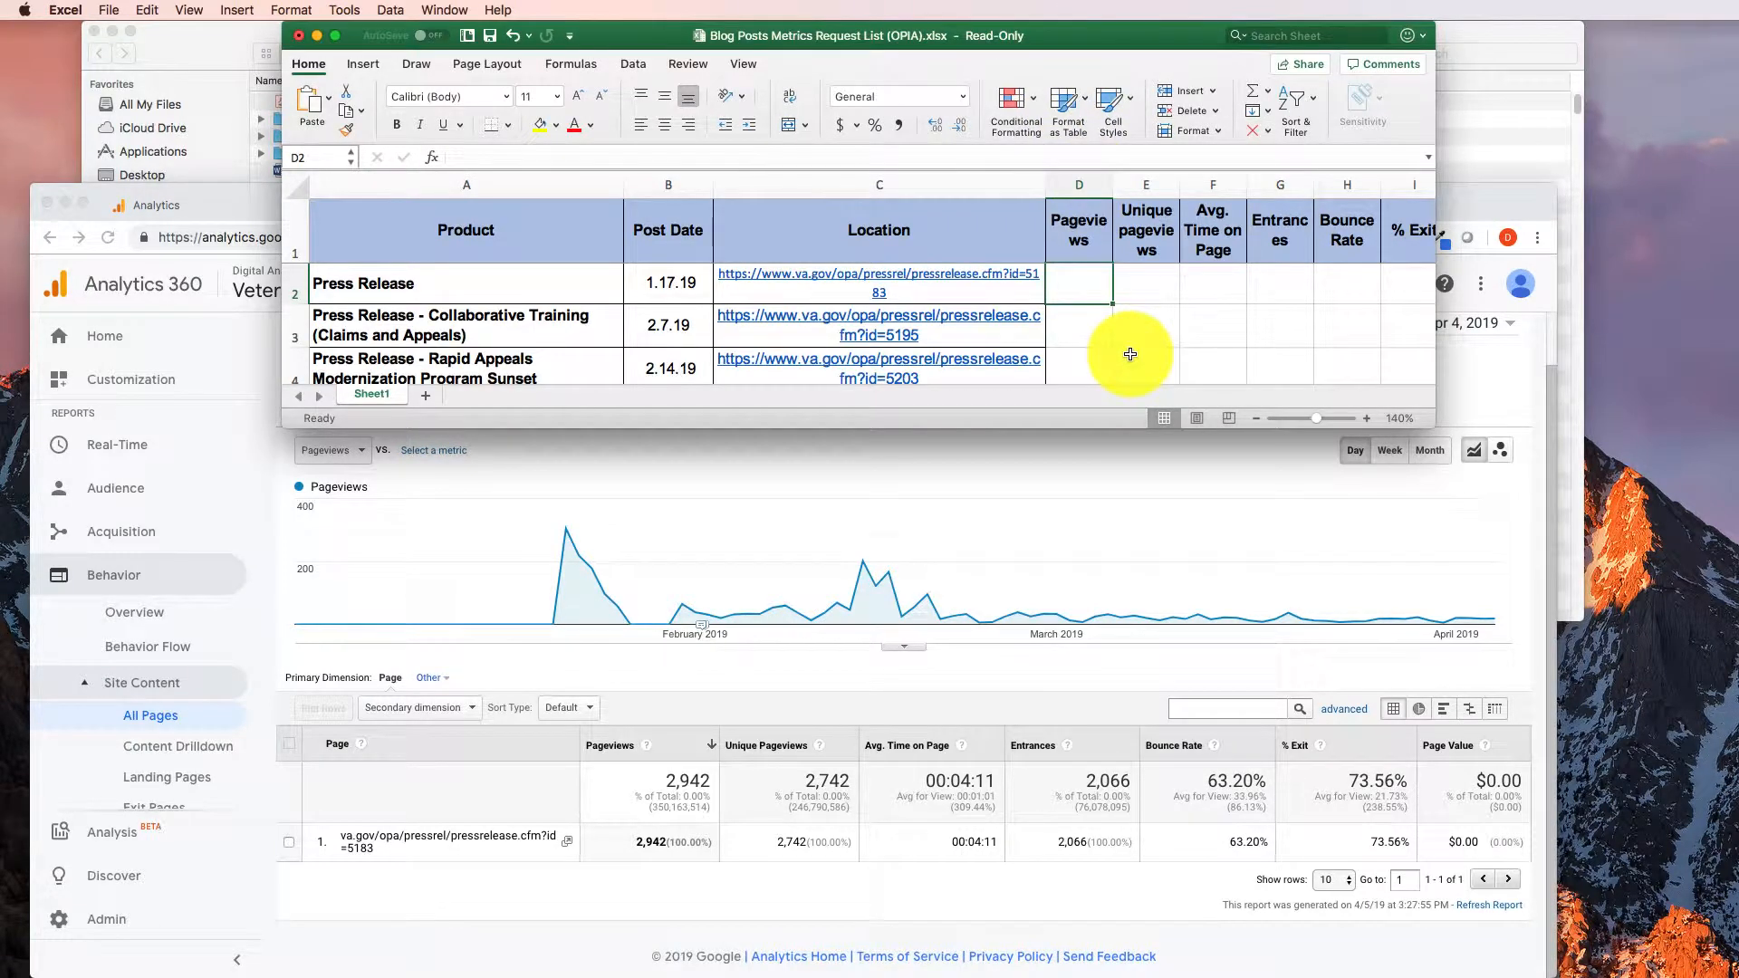
pyautogui.click(740, 916)
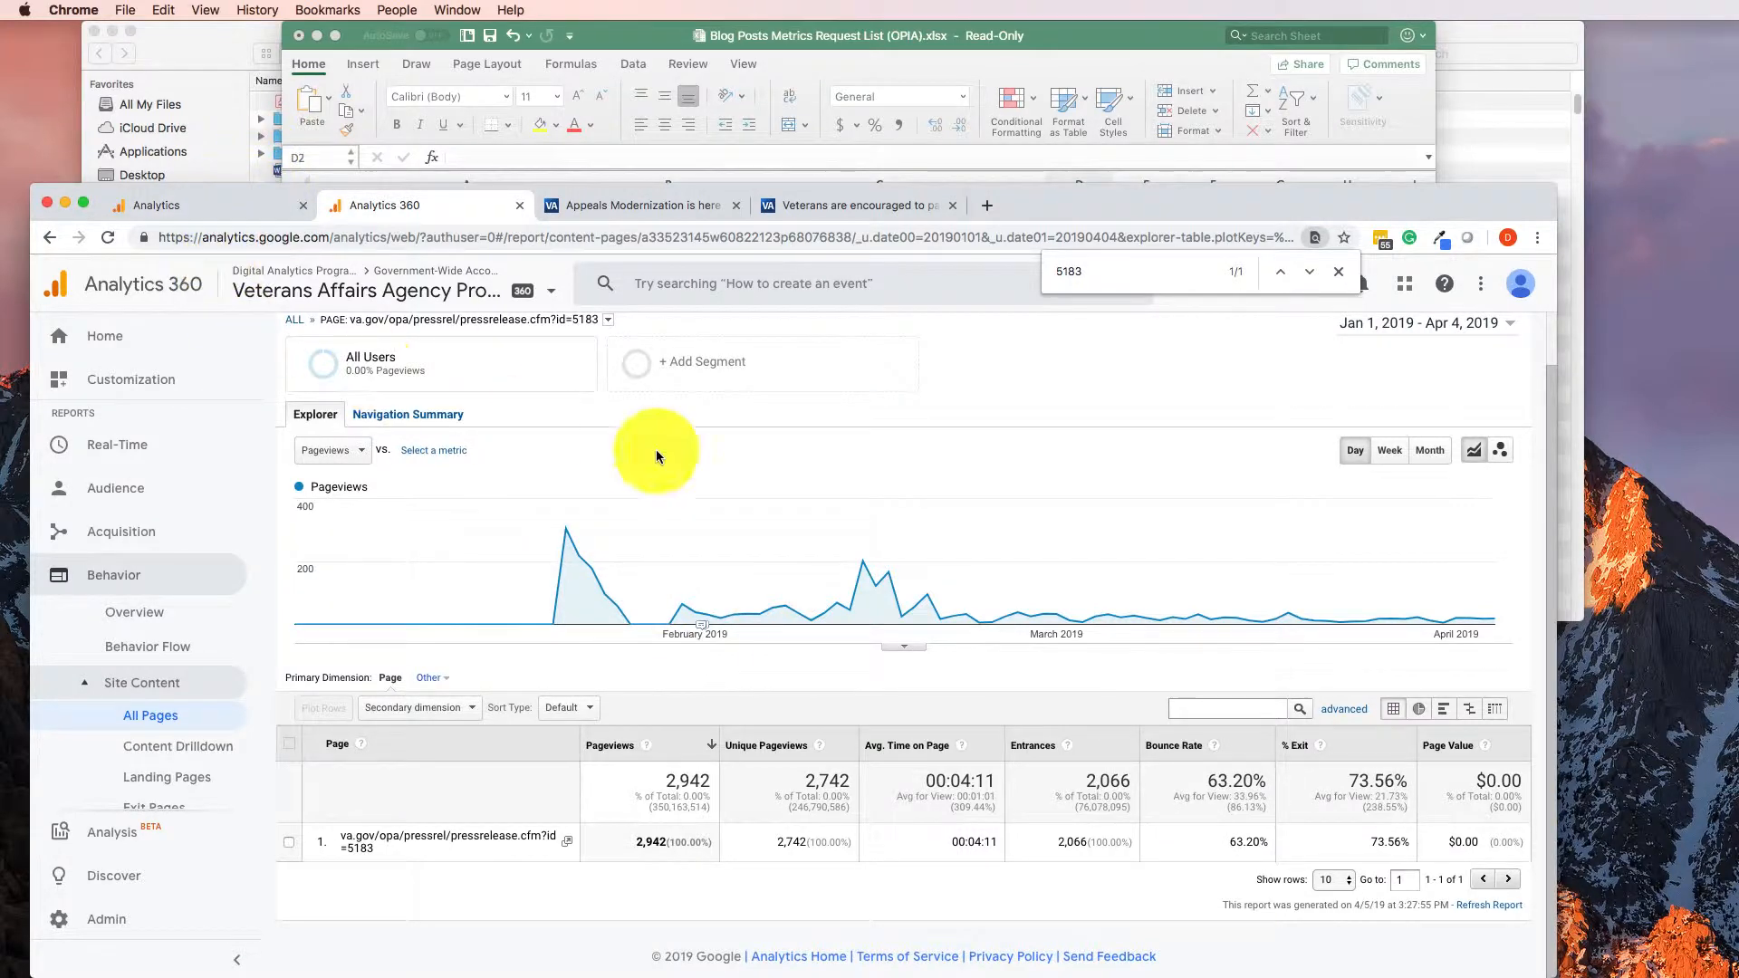
pyautogui.click(1107, 47)
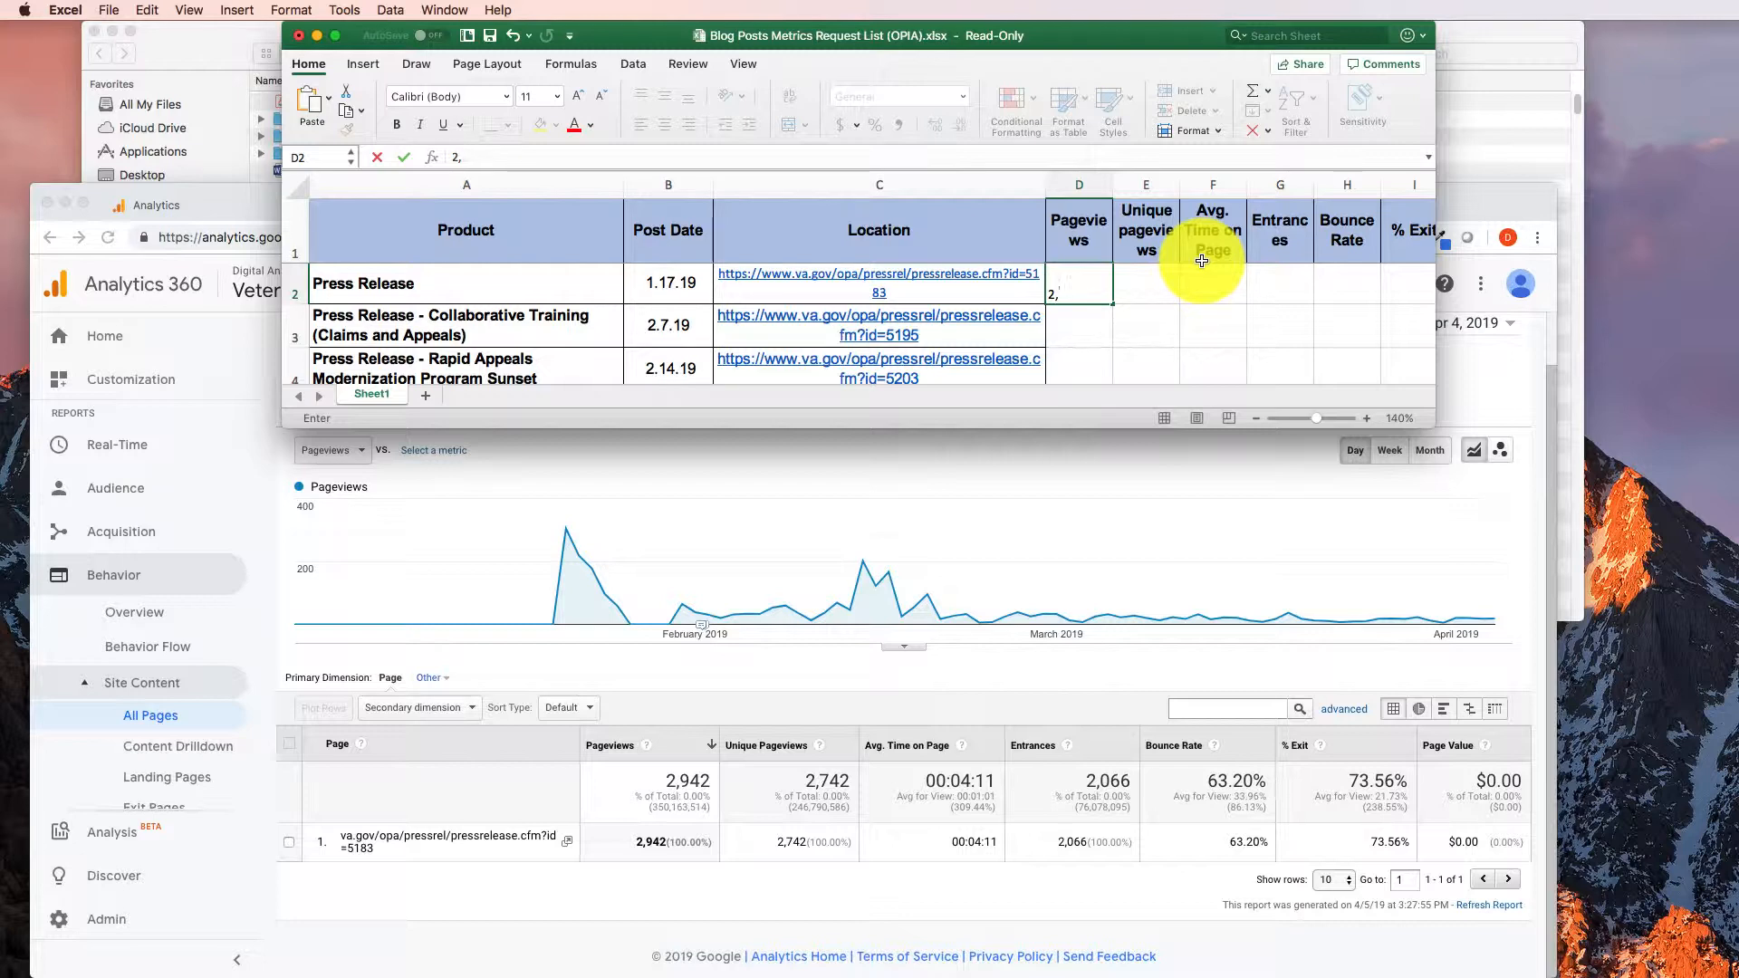
pyautogui.press('Tab')
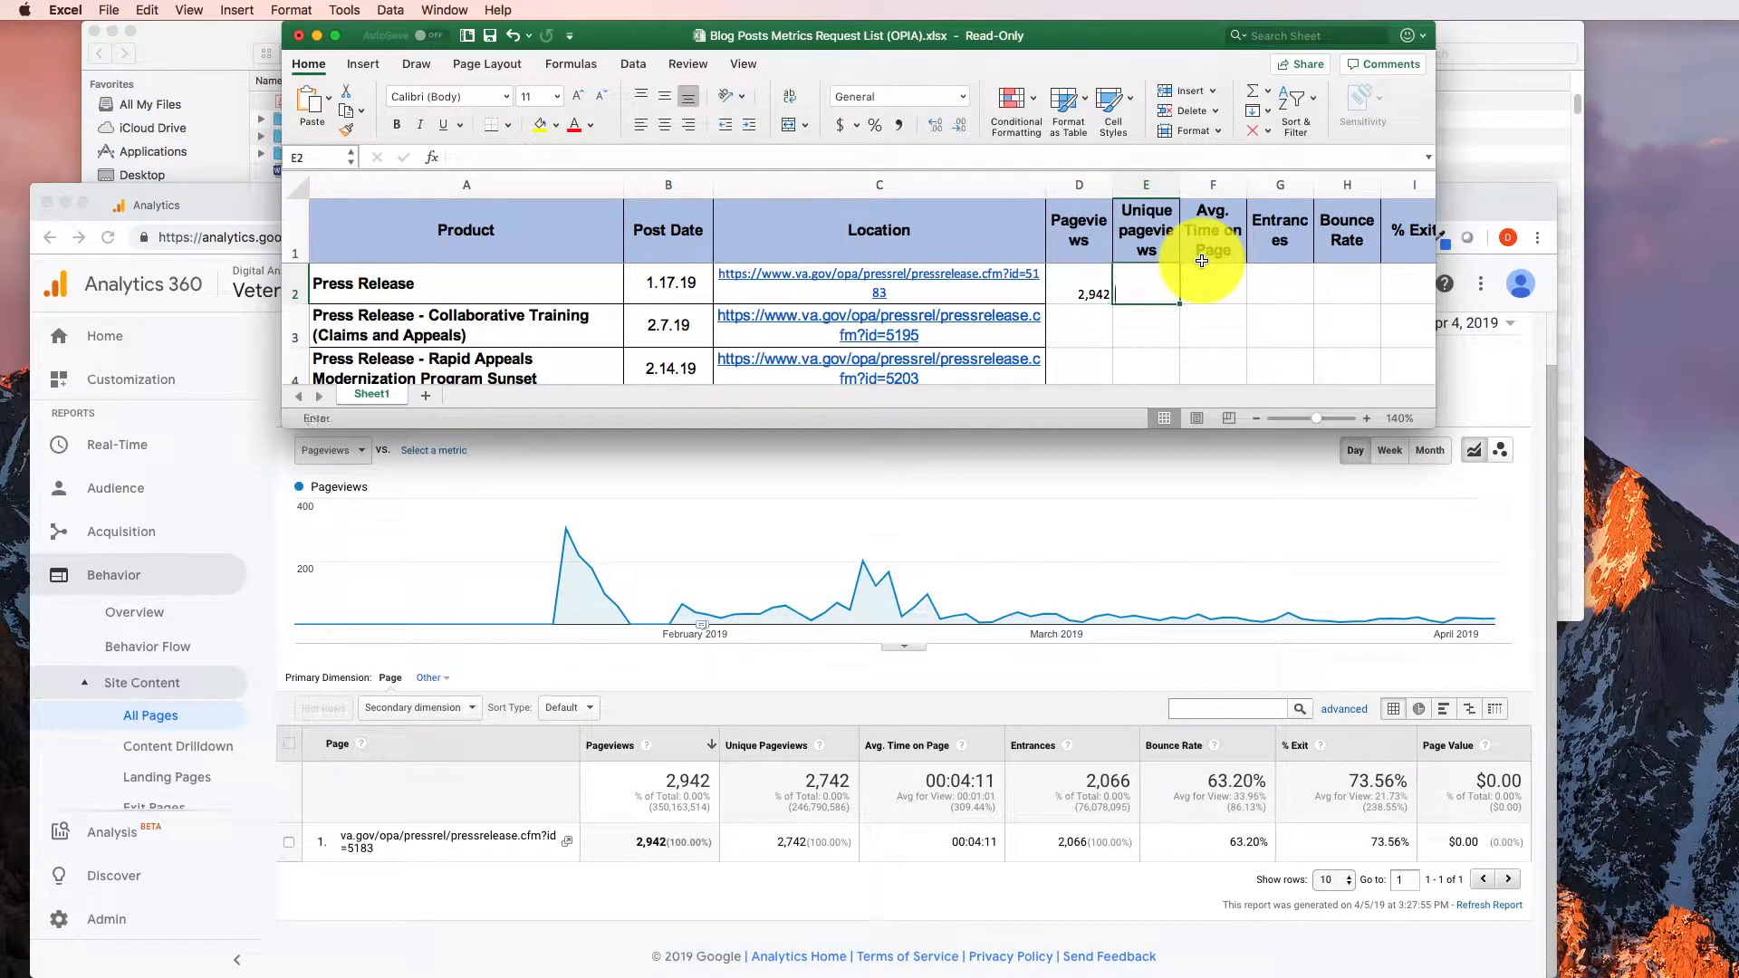
pyautogui.write('2,742')
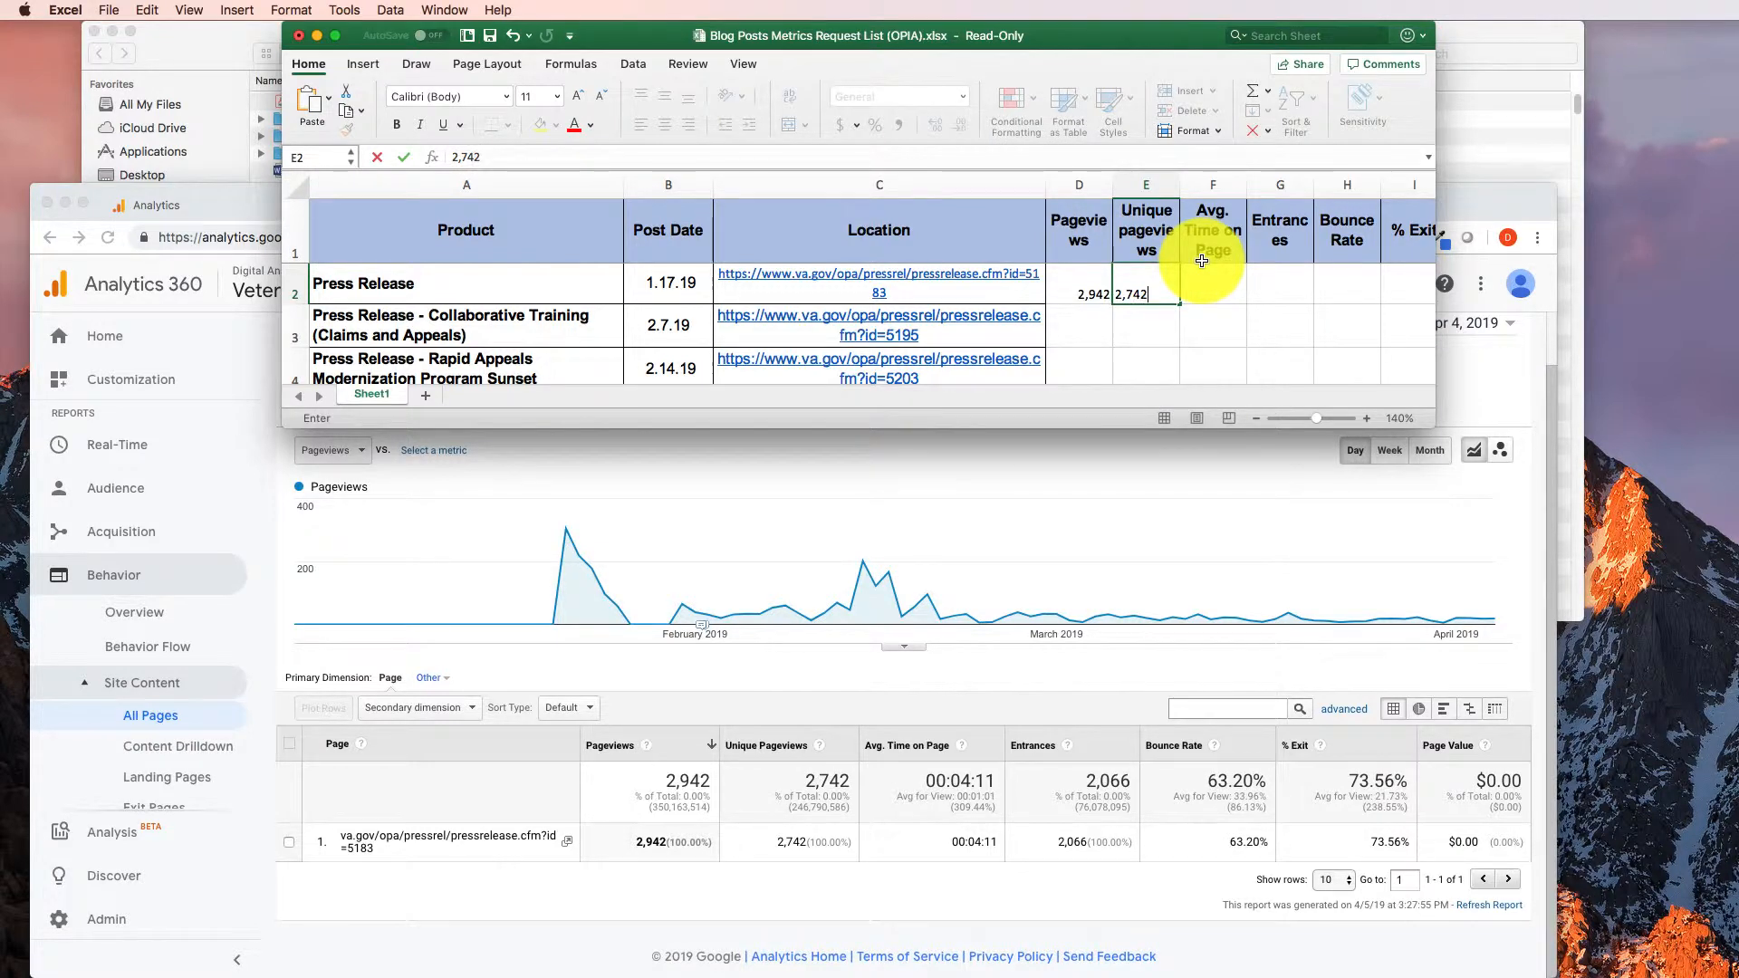
pyautogui.press('Tab')
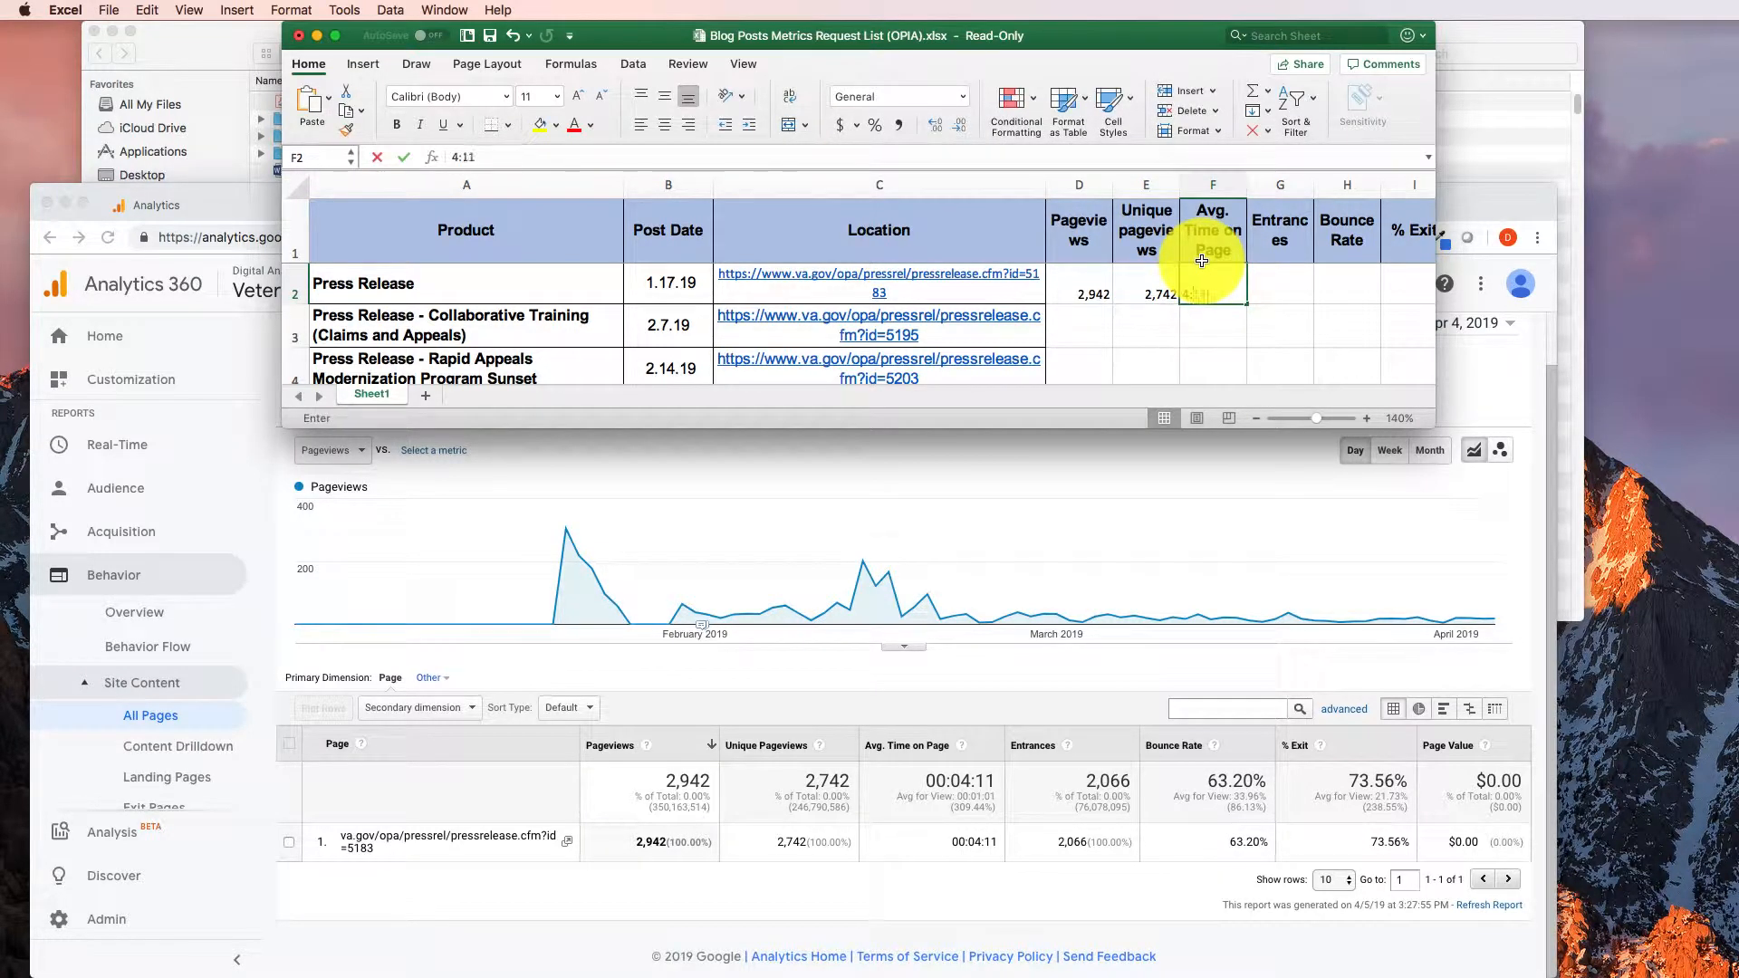
pyautogui.write('4:11')
pyautogui.press('Tab')
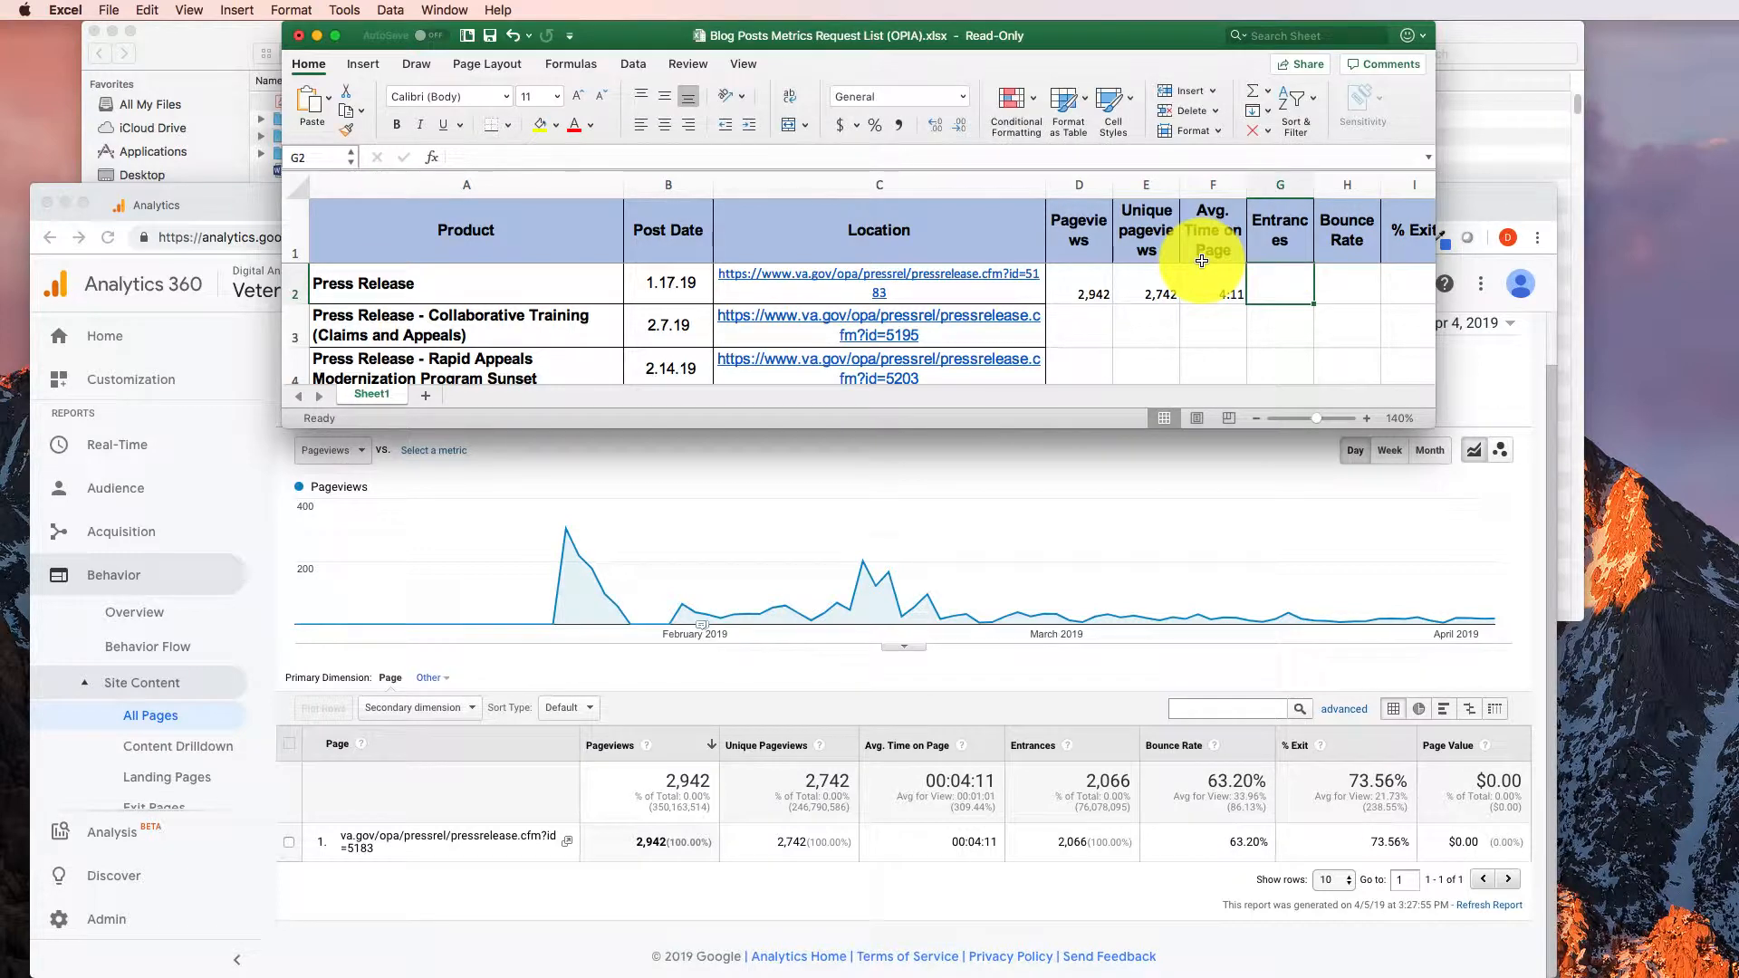
# - Record 2,066 entrances, a 63.20% bounce rate and 73.56% exit for the 1.17.19 press release
pyautogui.write('2.')
pyautogui.press('BackSpace')
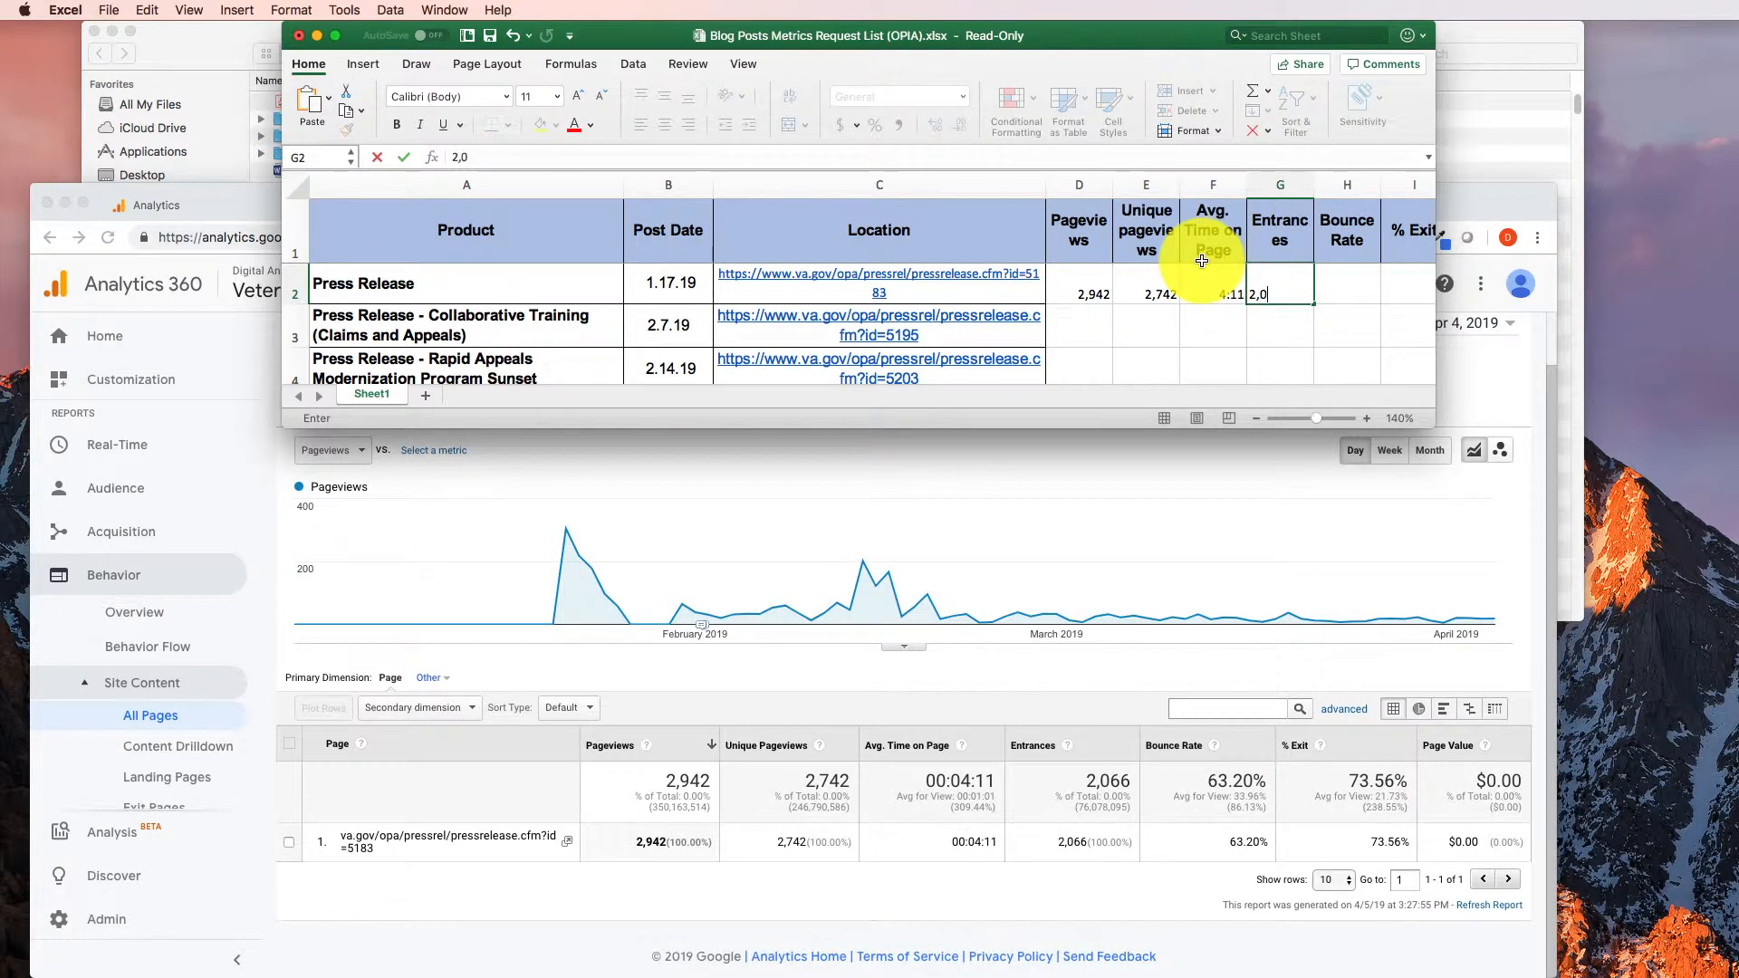
pyautogui.press('Tab')
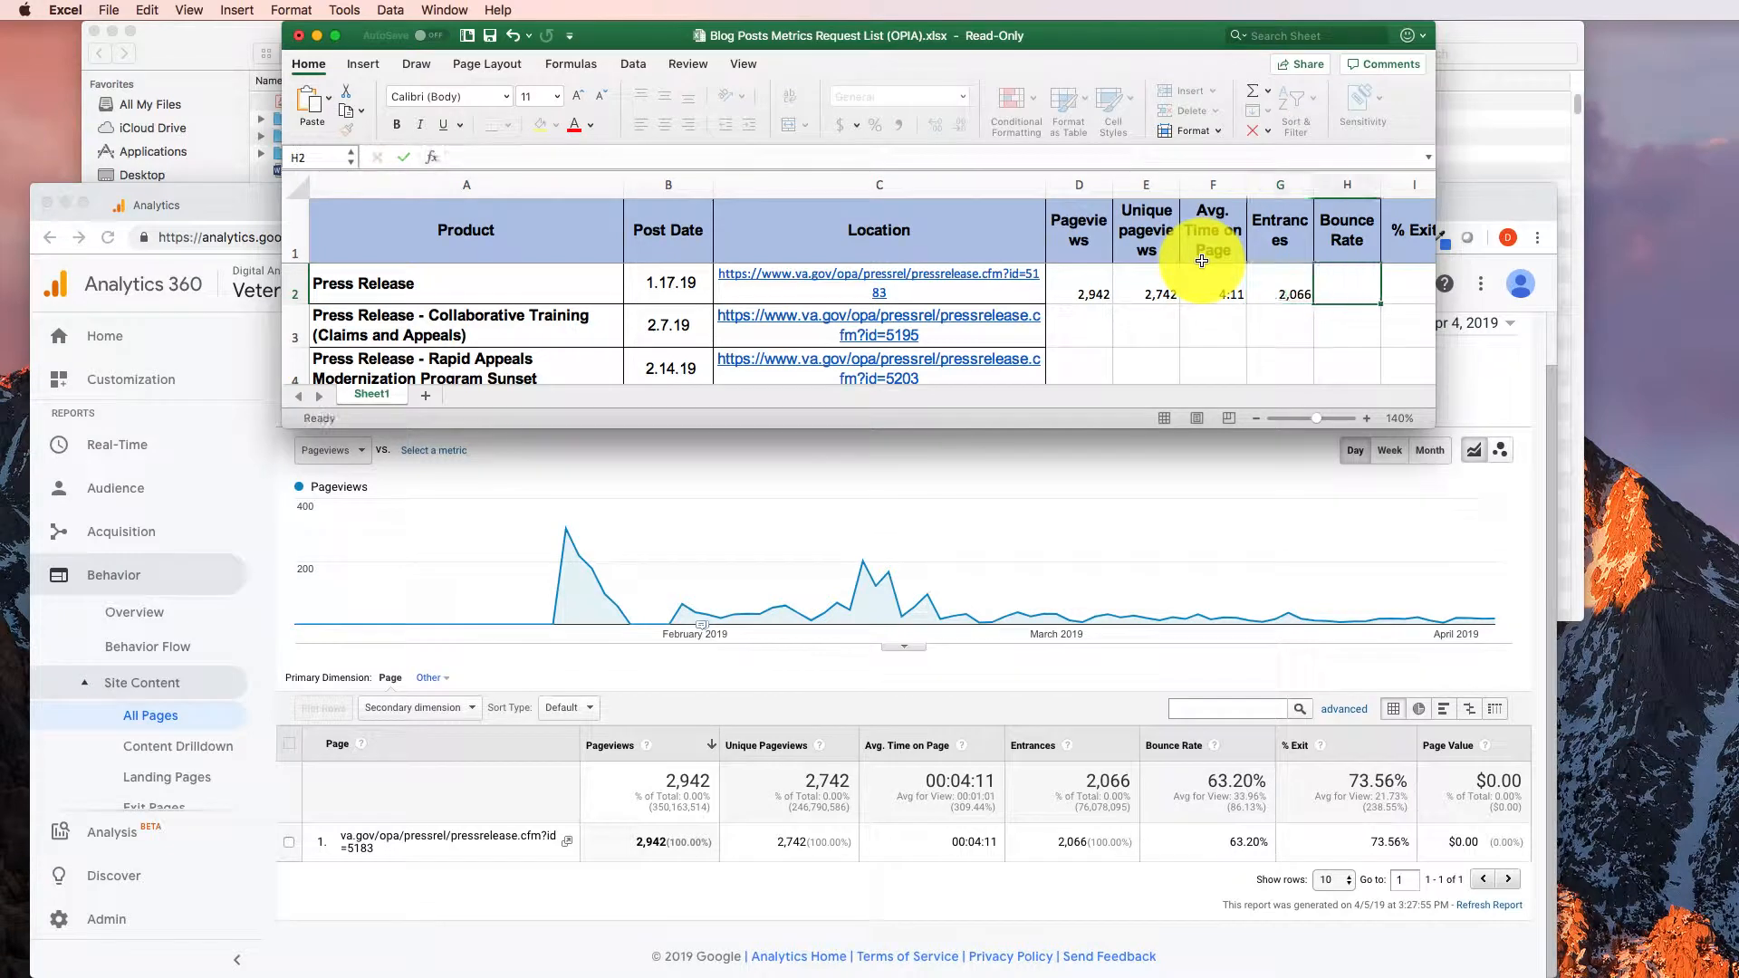
pyautogui.write('63')
pyautogui.write('.20%')
pyautogui.press('Tab')
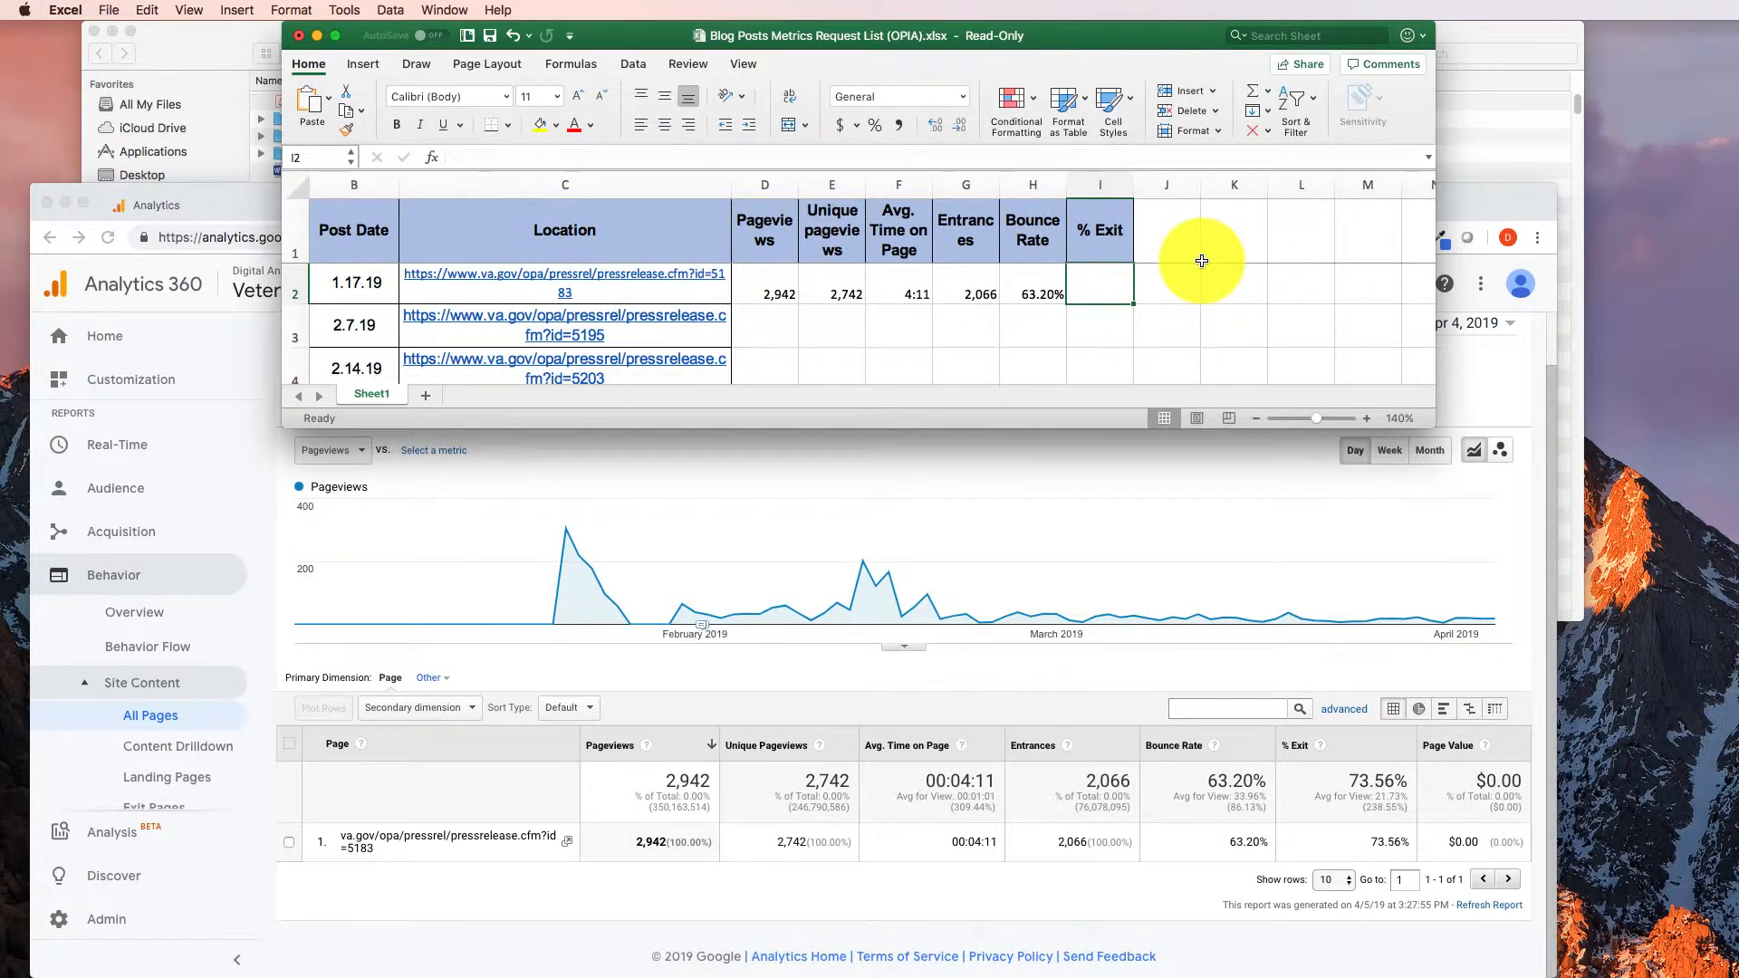
pyautogui.write('73.56%')
pyautogui.press('Return')
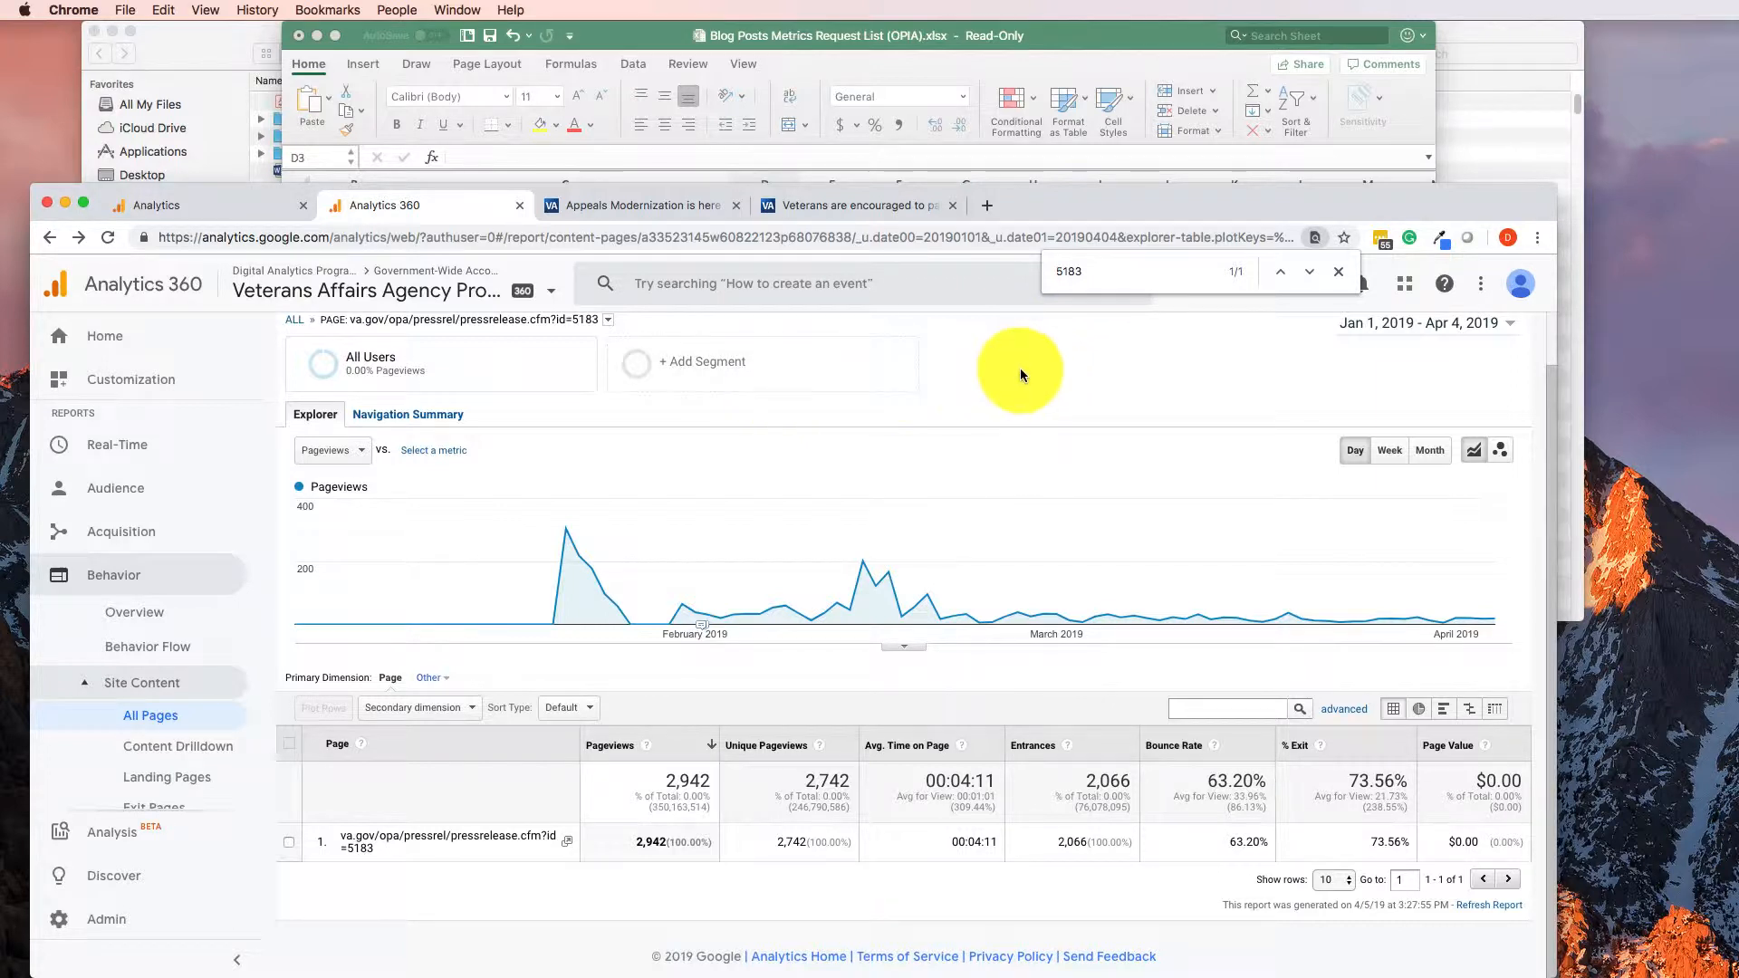
# - Return to the pressrelease-filtered page list in Analytics 360 and check the 2.7.19 press release address in the Excel request list
pyautogui.click(1337, 271)
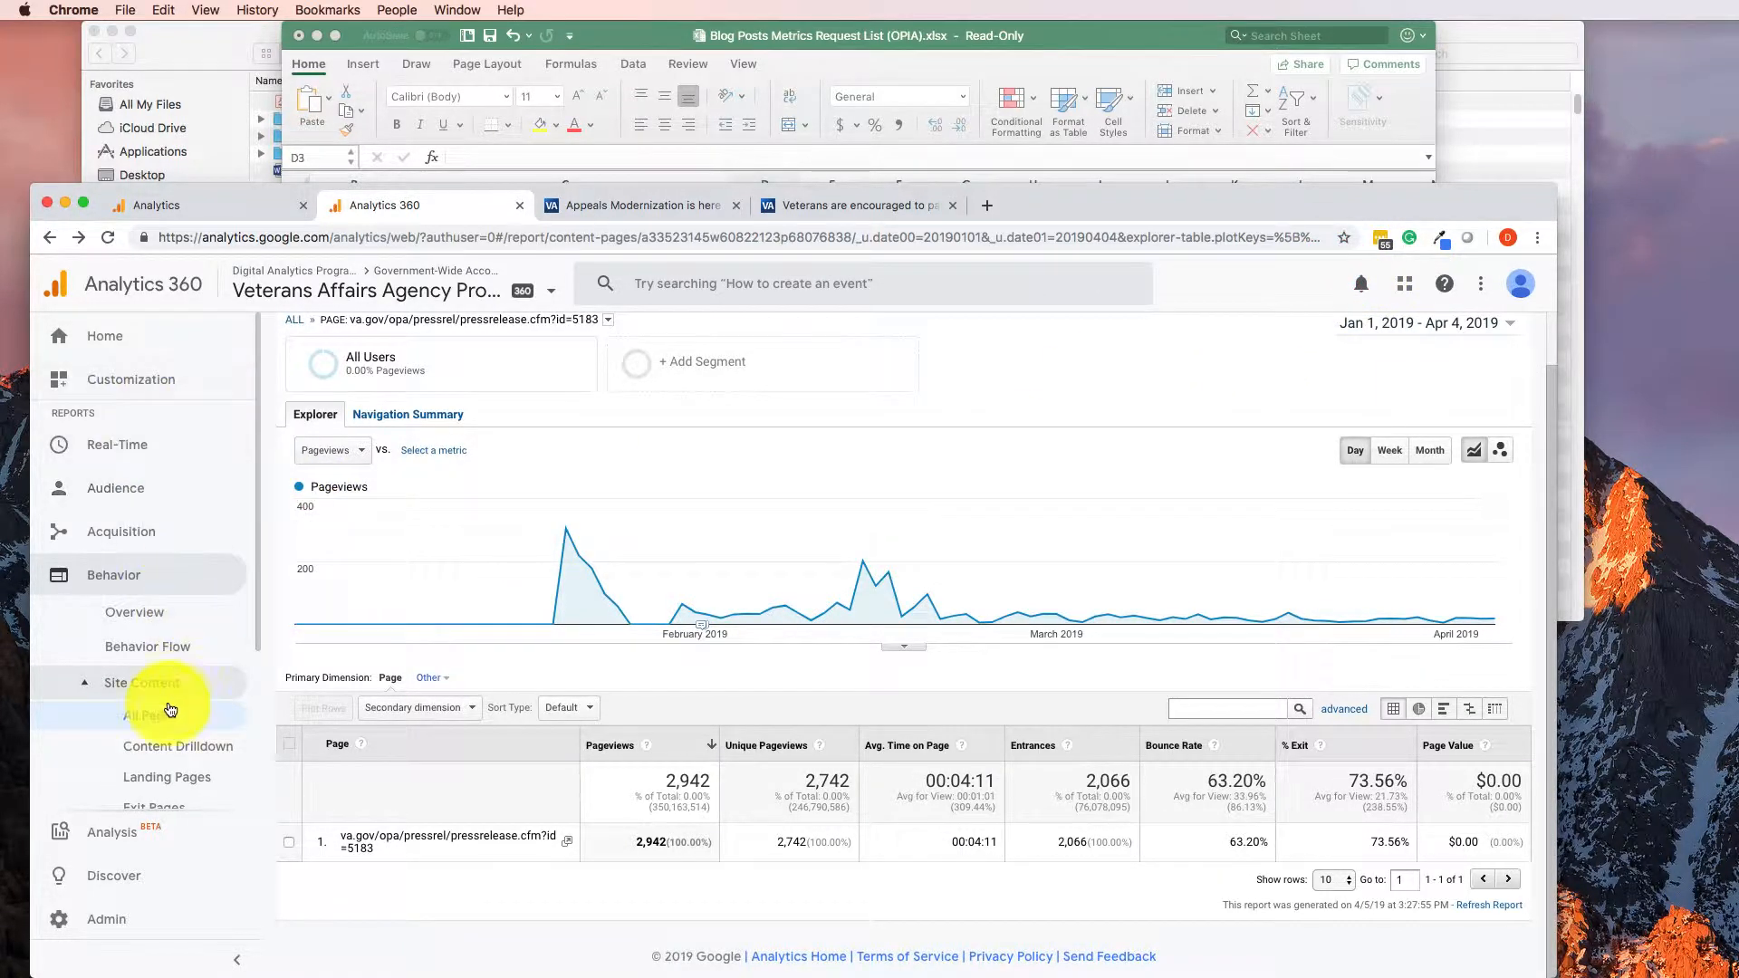
pyautogui.click(49, 237)
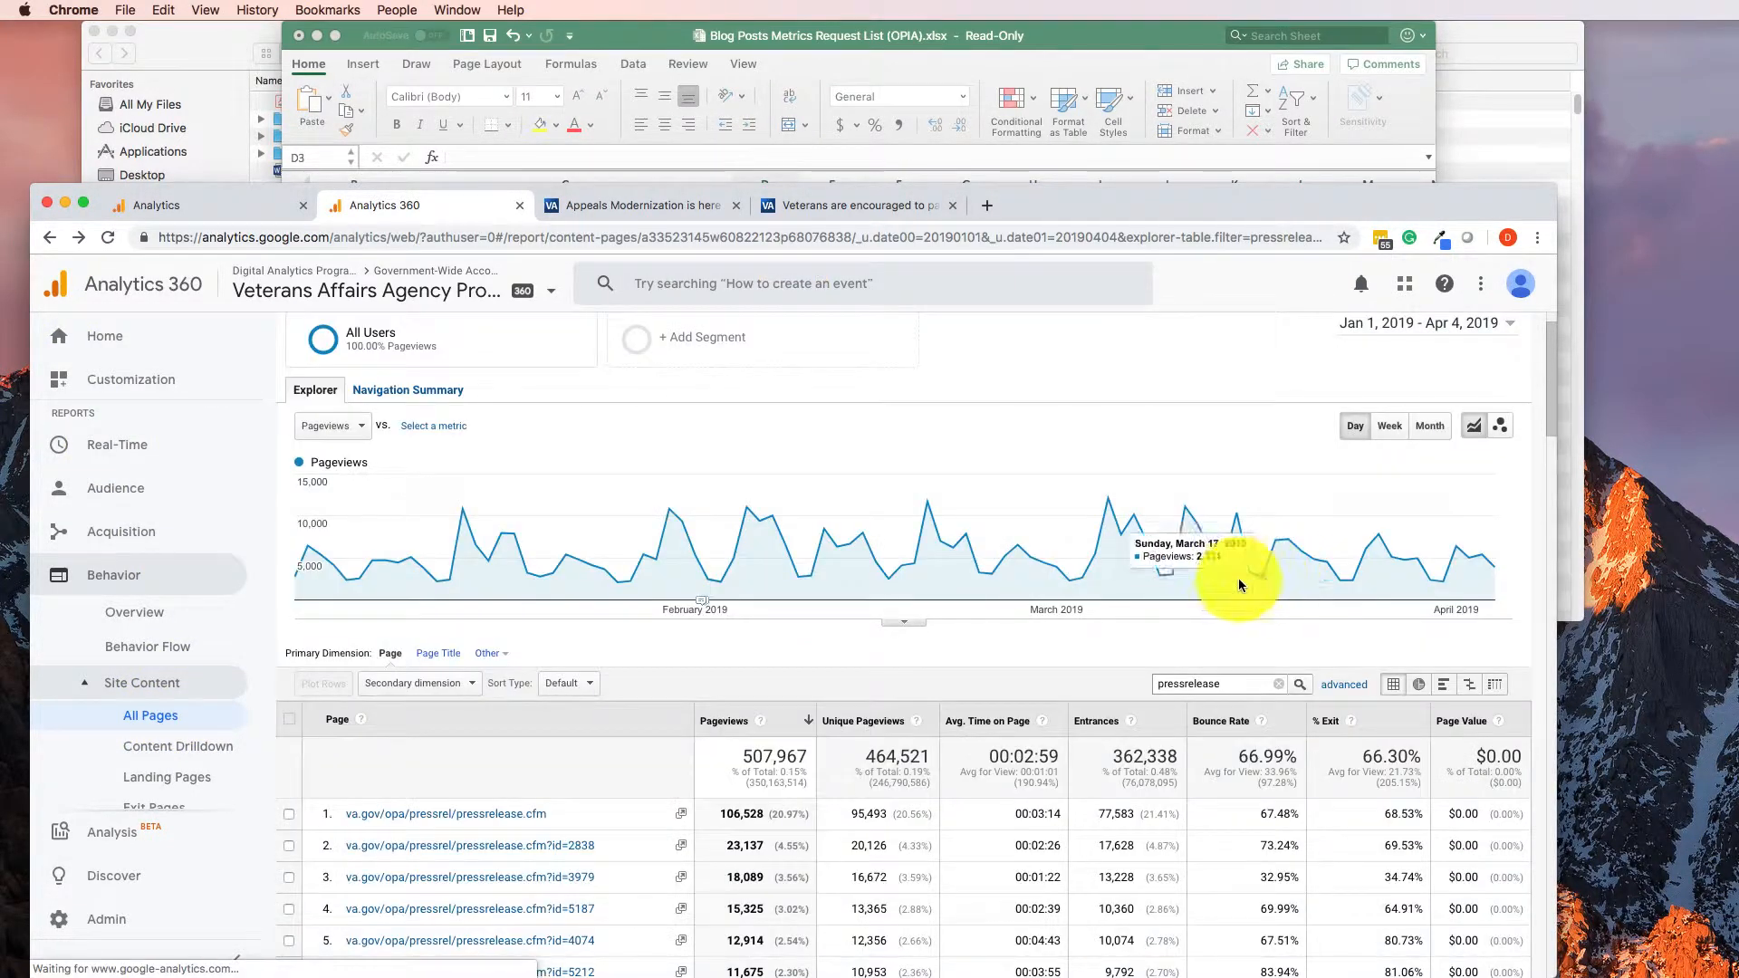
pyautogui.click(1079, 31)
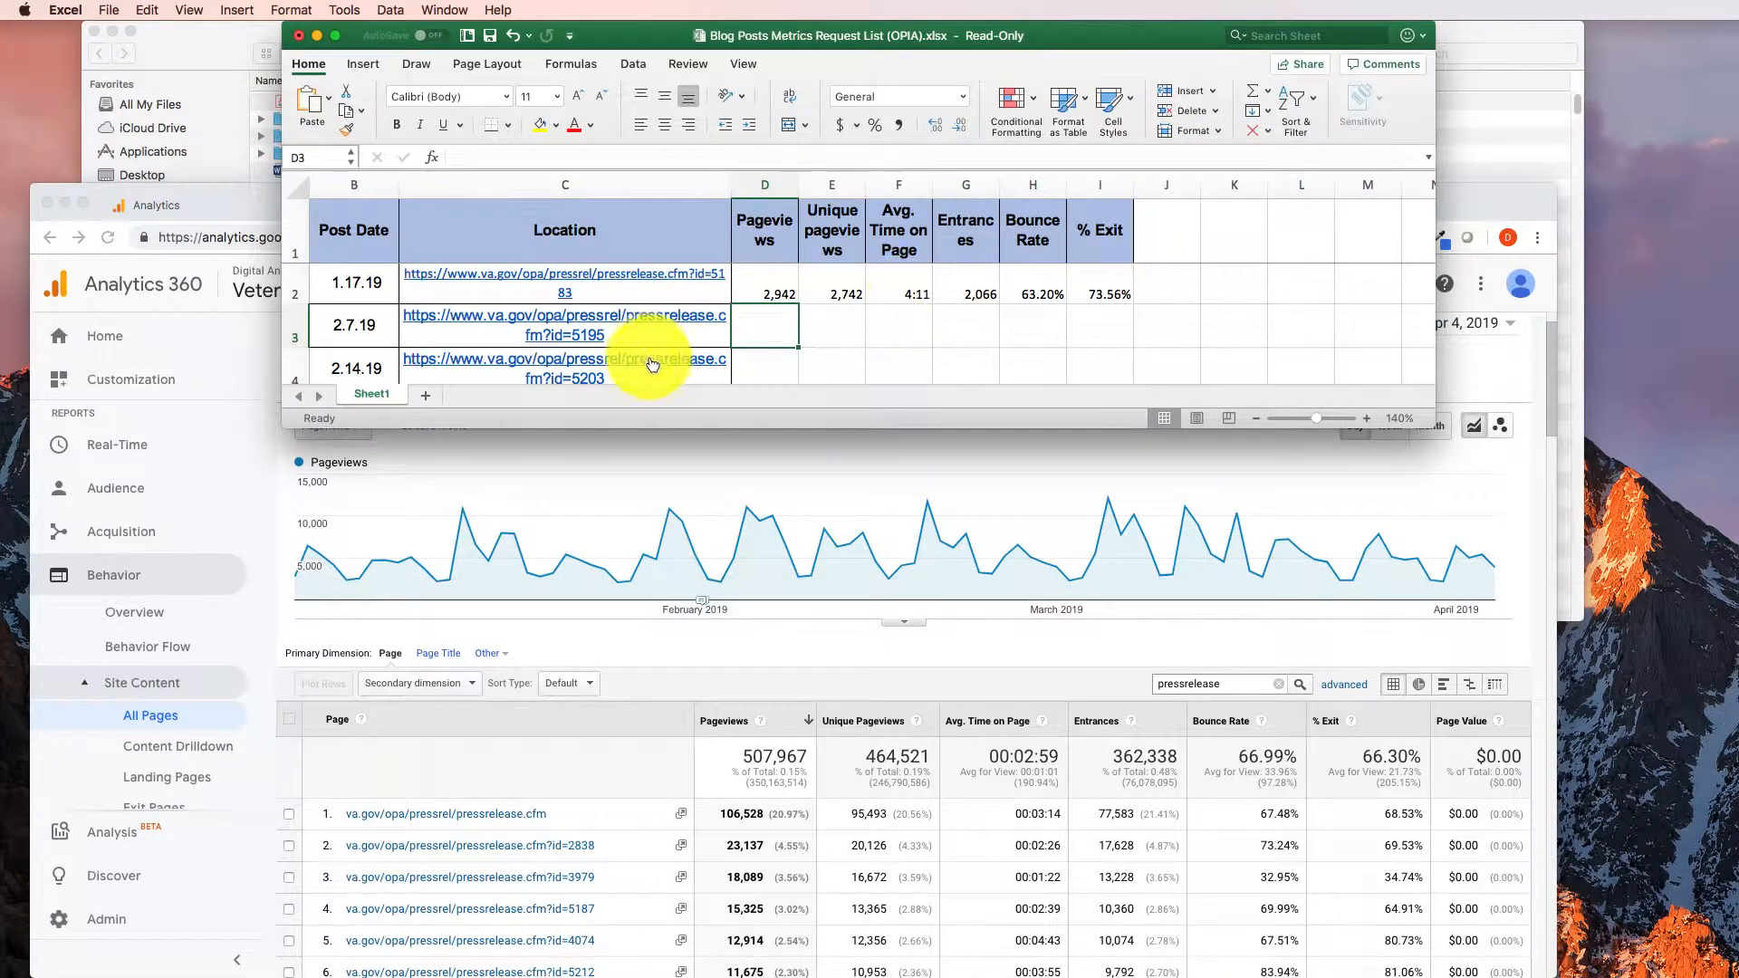
pyautogui.click(1090, 636)
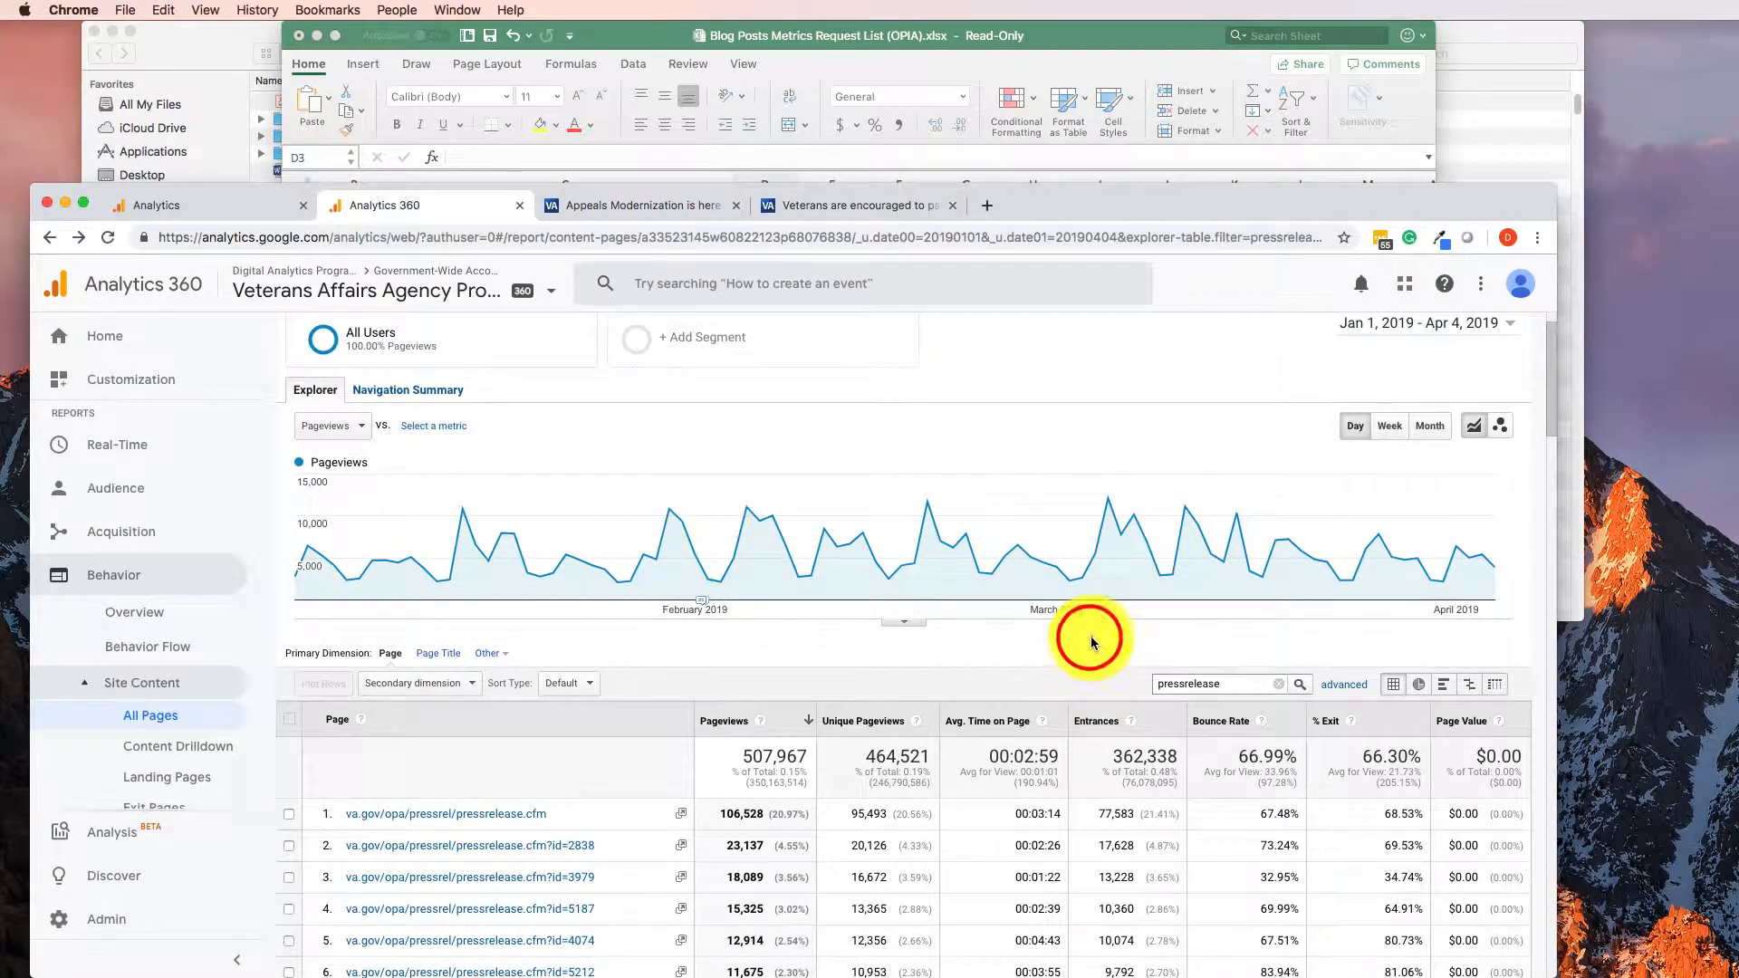
# - Find 5195 in the filtered Analytics page list and highlight the pageviews figure in its row
pyautogui.press('super+f')
pyautogui.write('51')
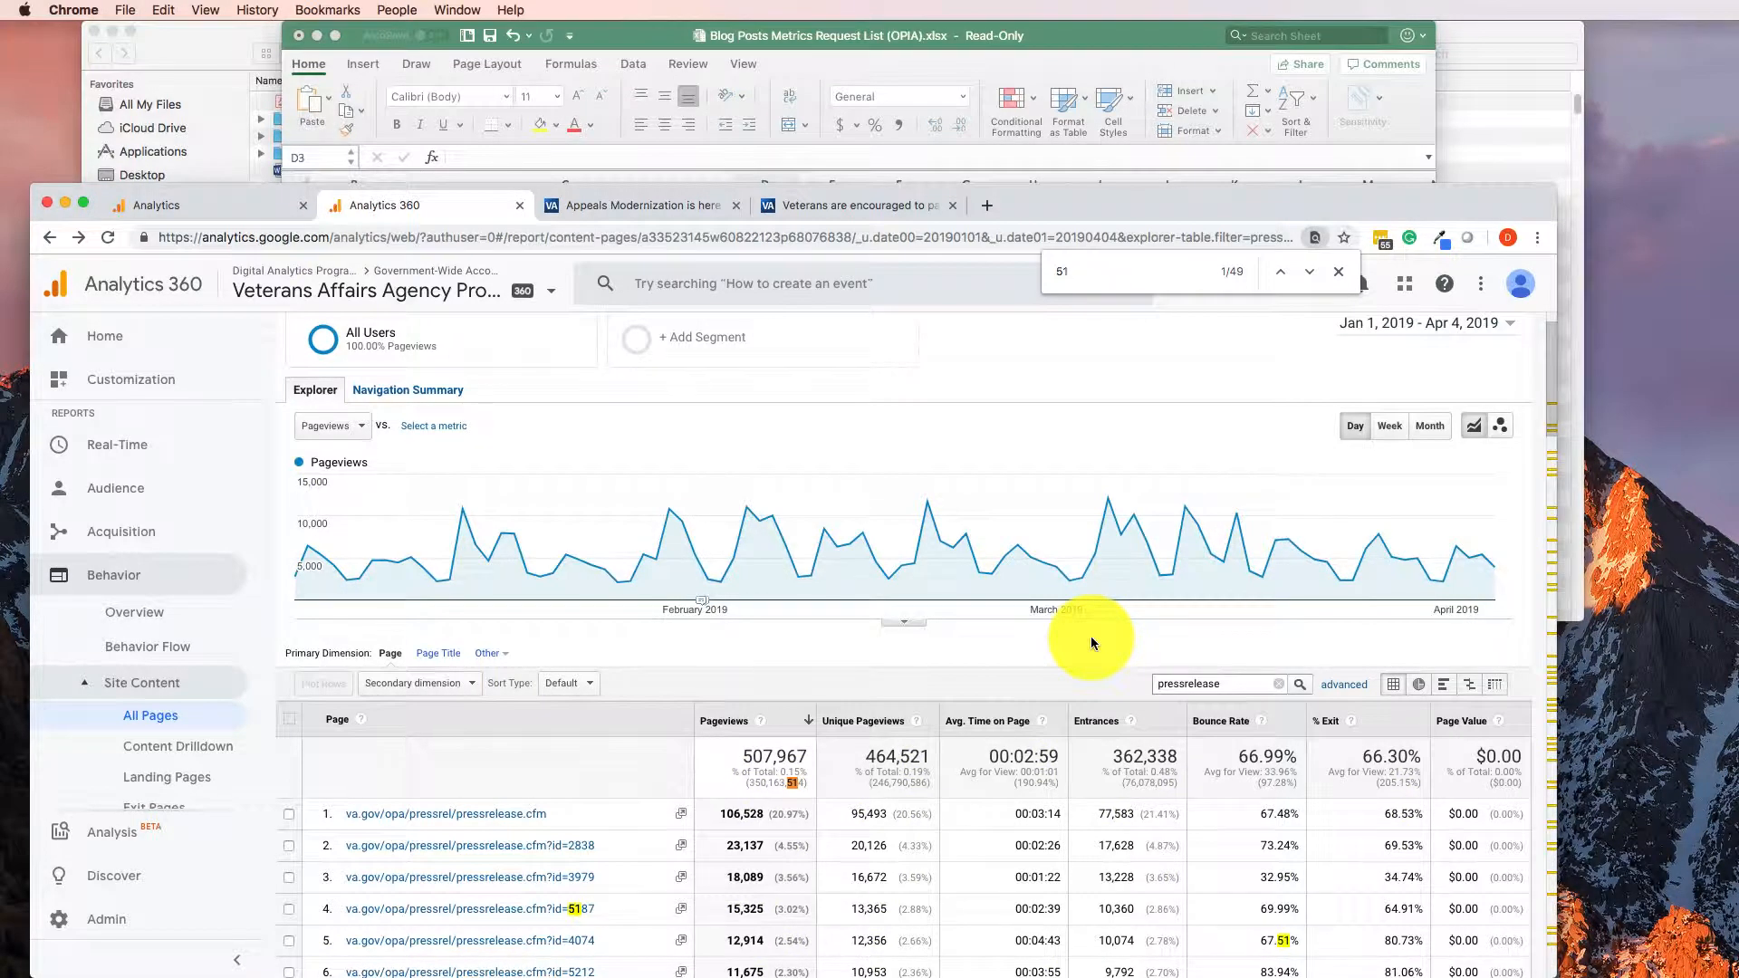
pyautogui.write('95')
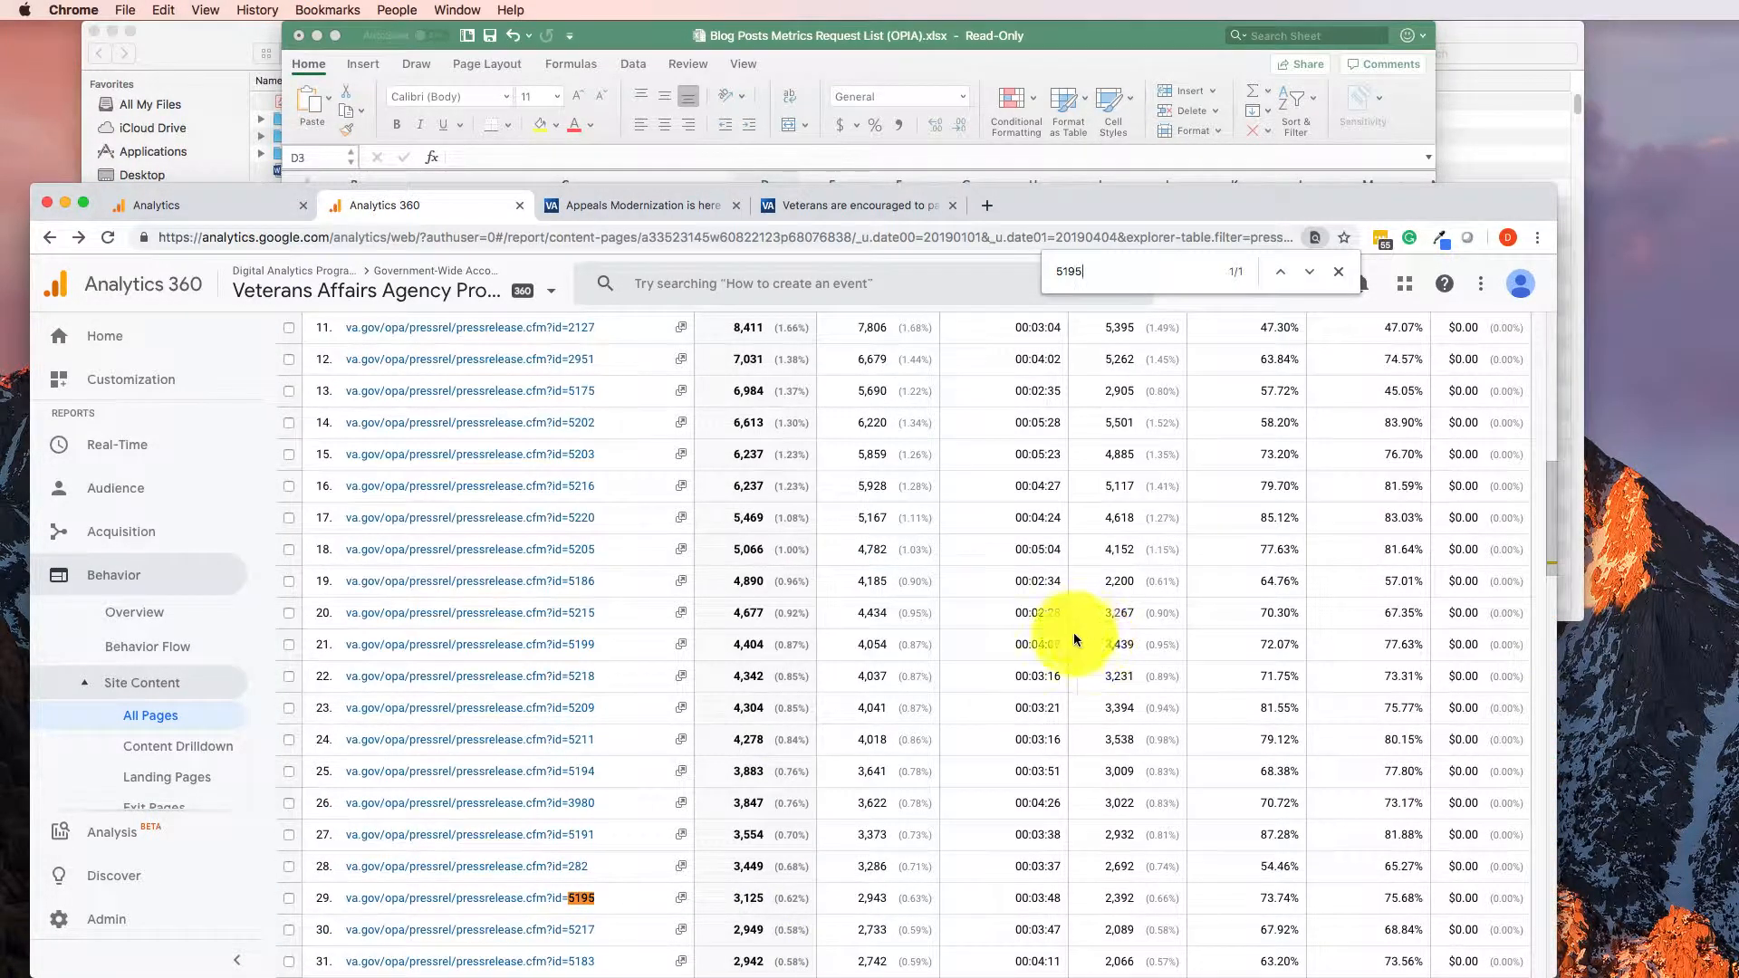
pyautogui.scroll(-6, 780, 870)
pyautogui.scroll(3, 785, 886)
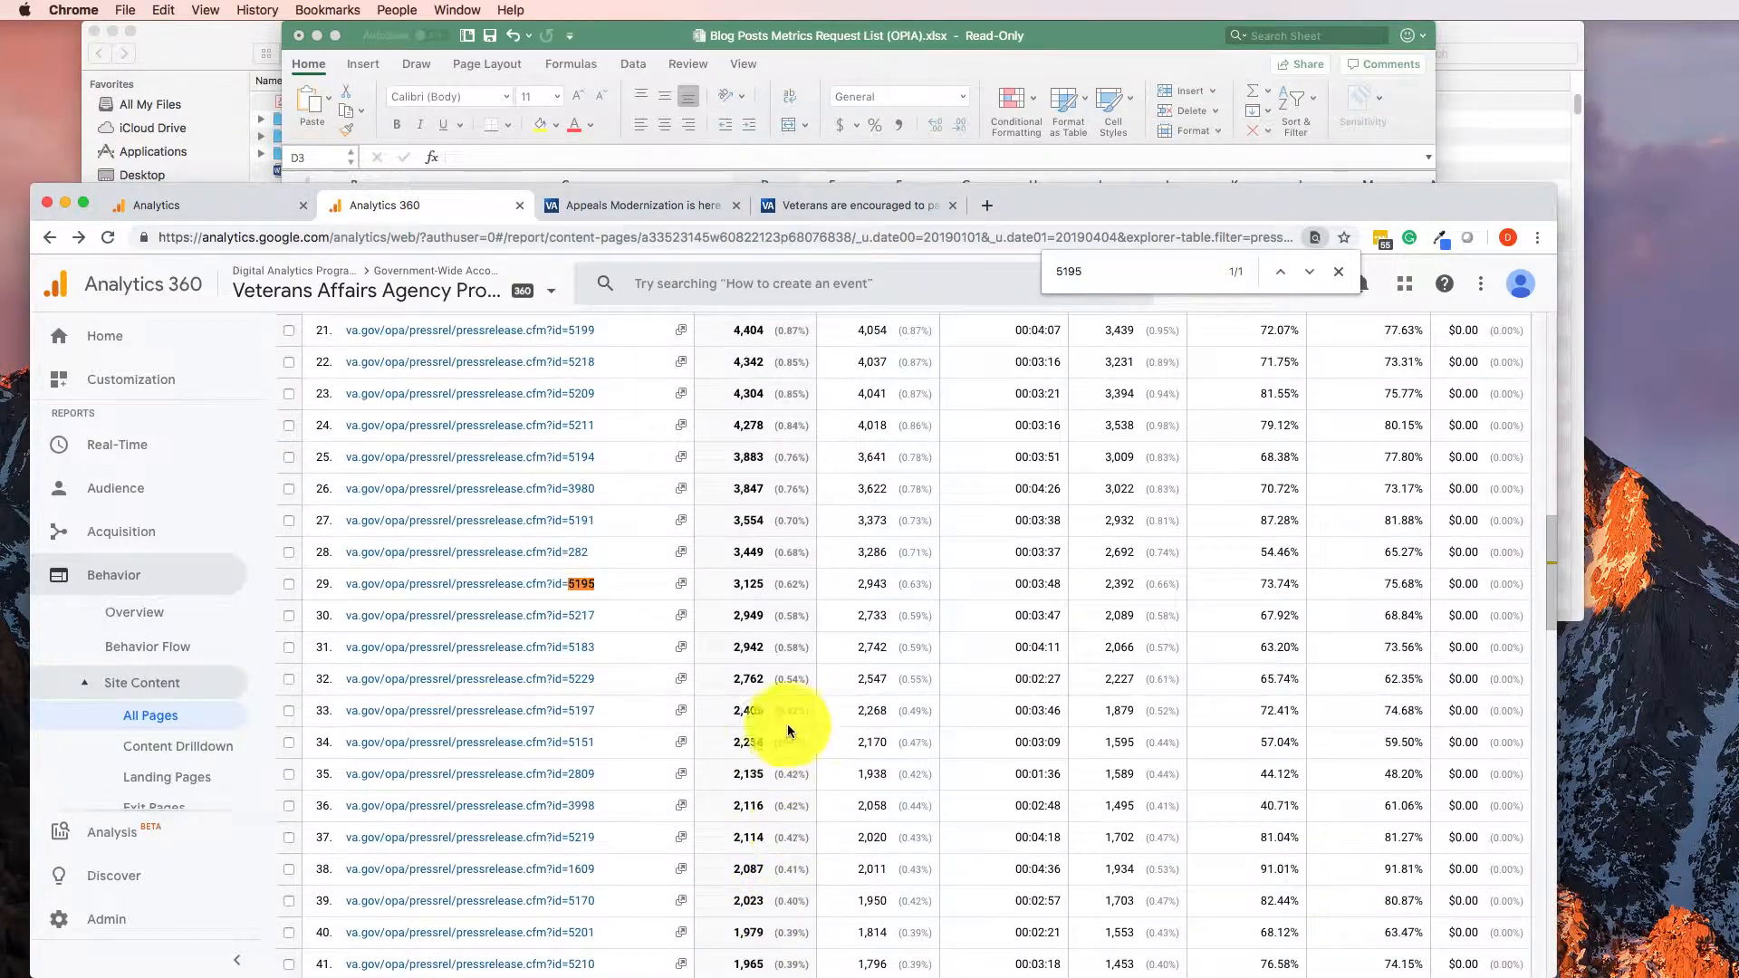
pyautogui.doubleClick(749, 584)
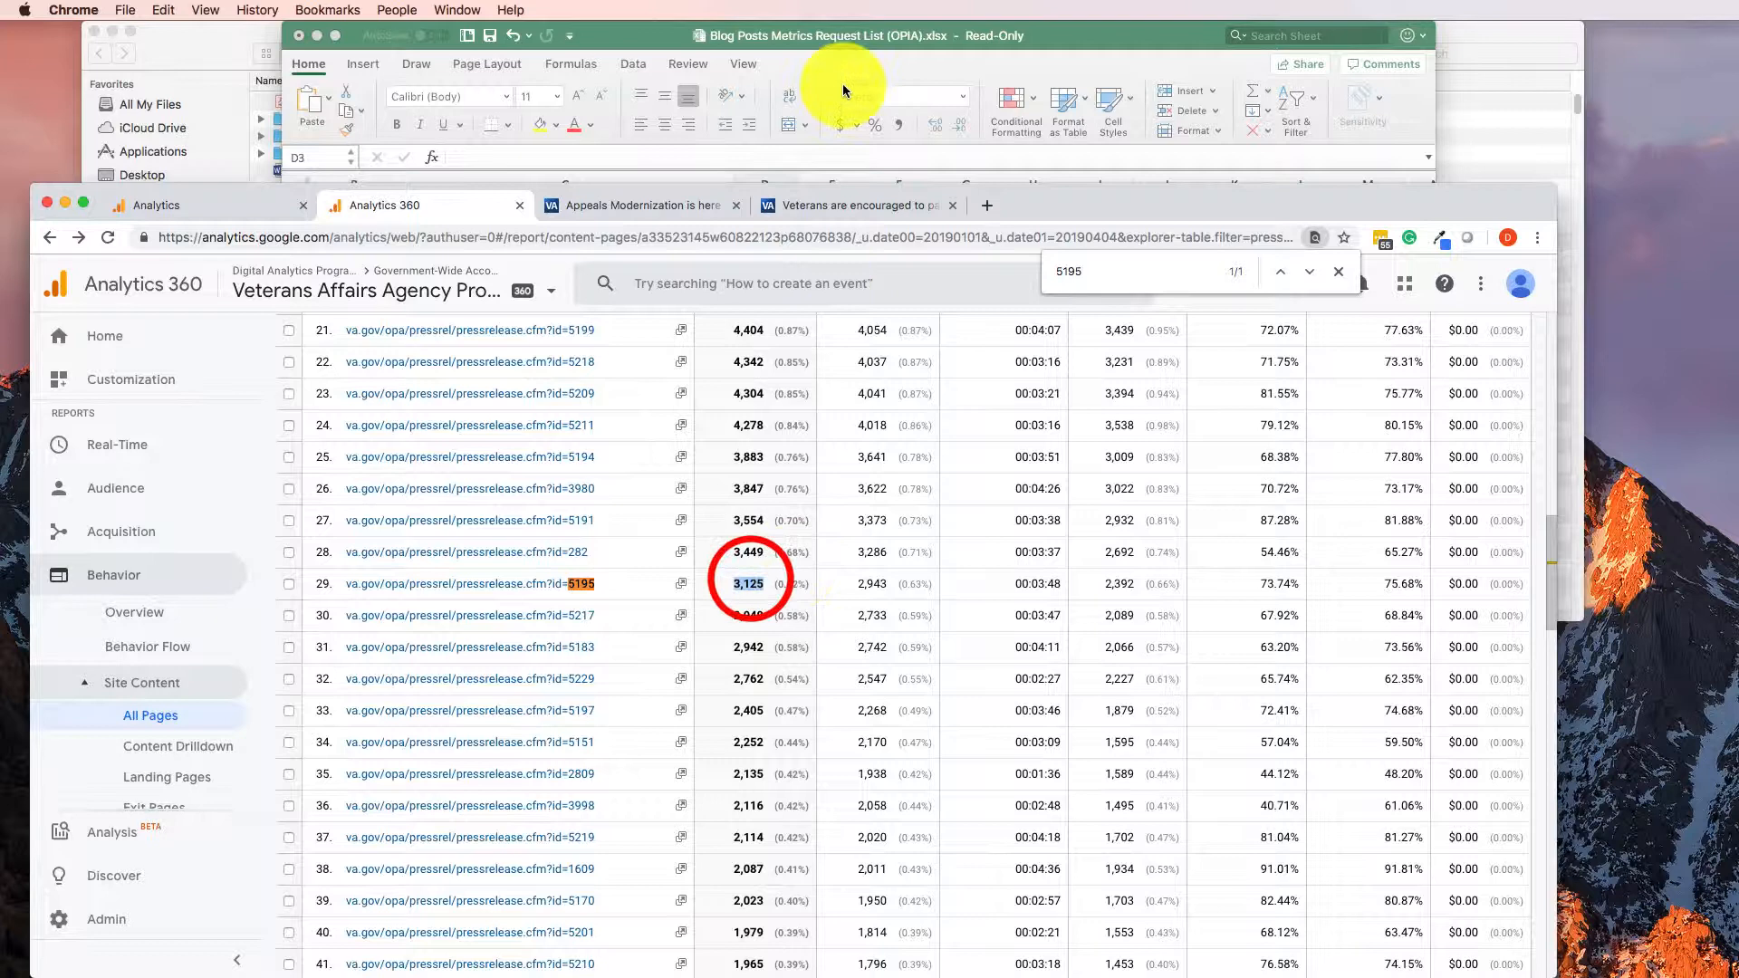
# - Record 3,125 pageviews for the 2.7.19 press release in Excel and move the workbook window down to just above its Analytics row
pyautogui.click(839, 33)
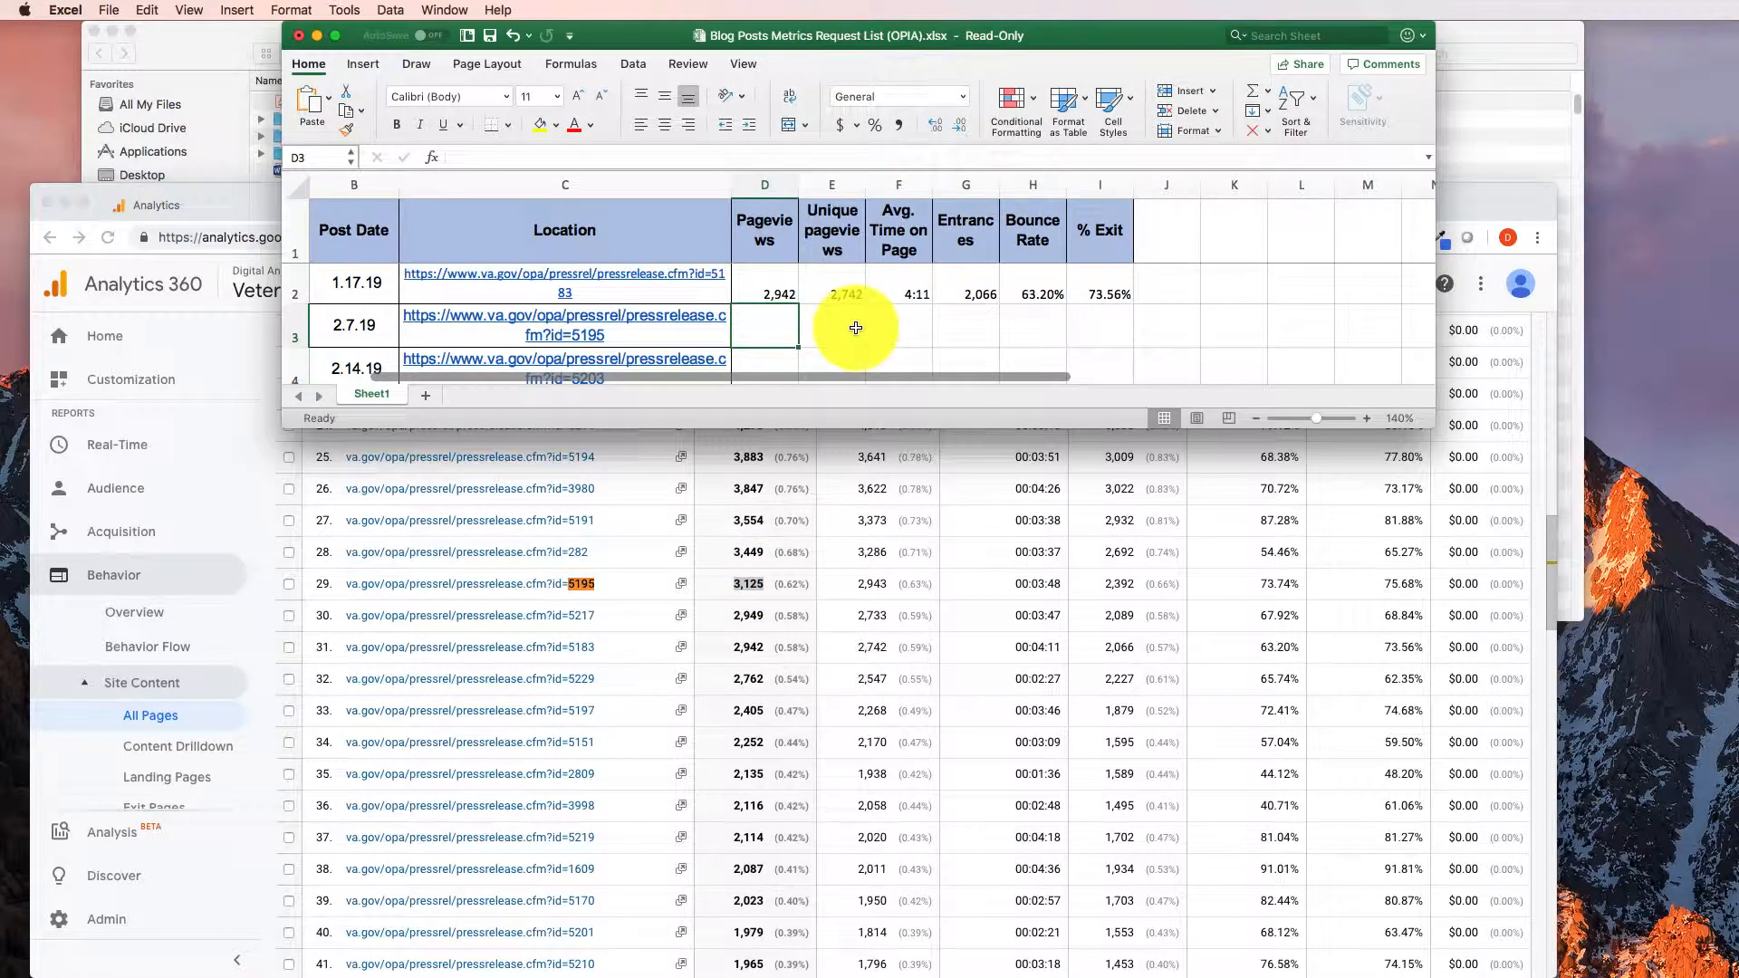
pyautogui.write('3,125')
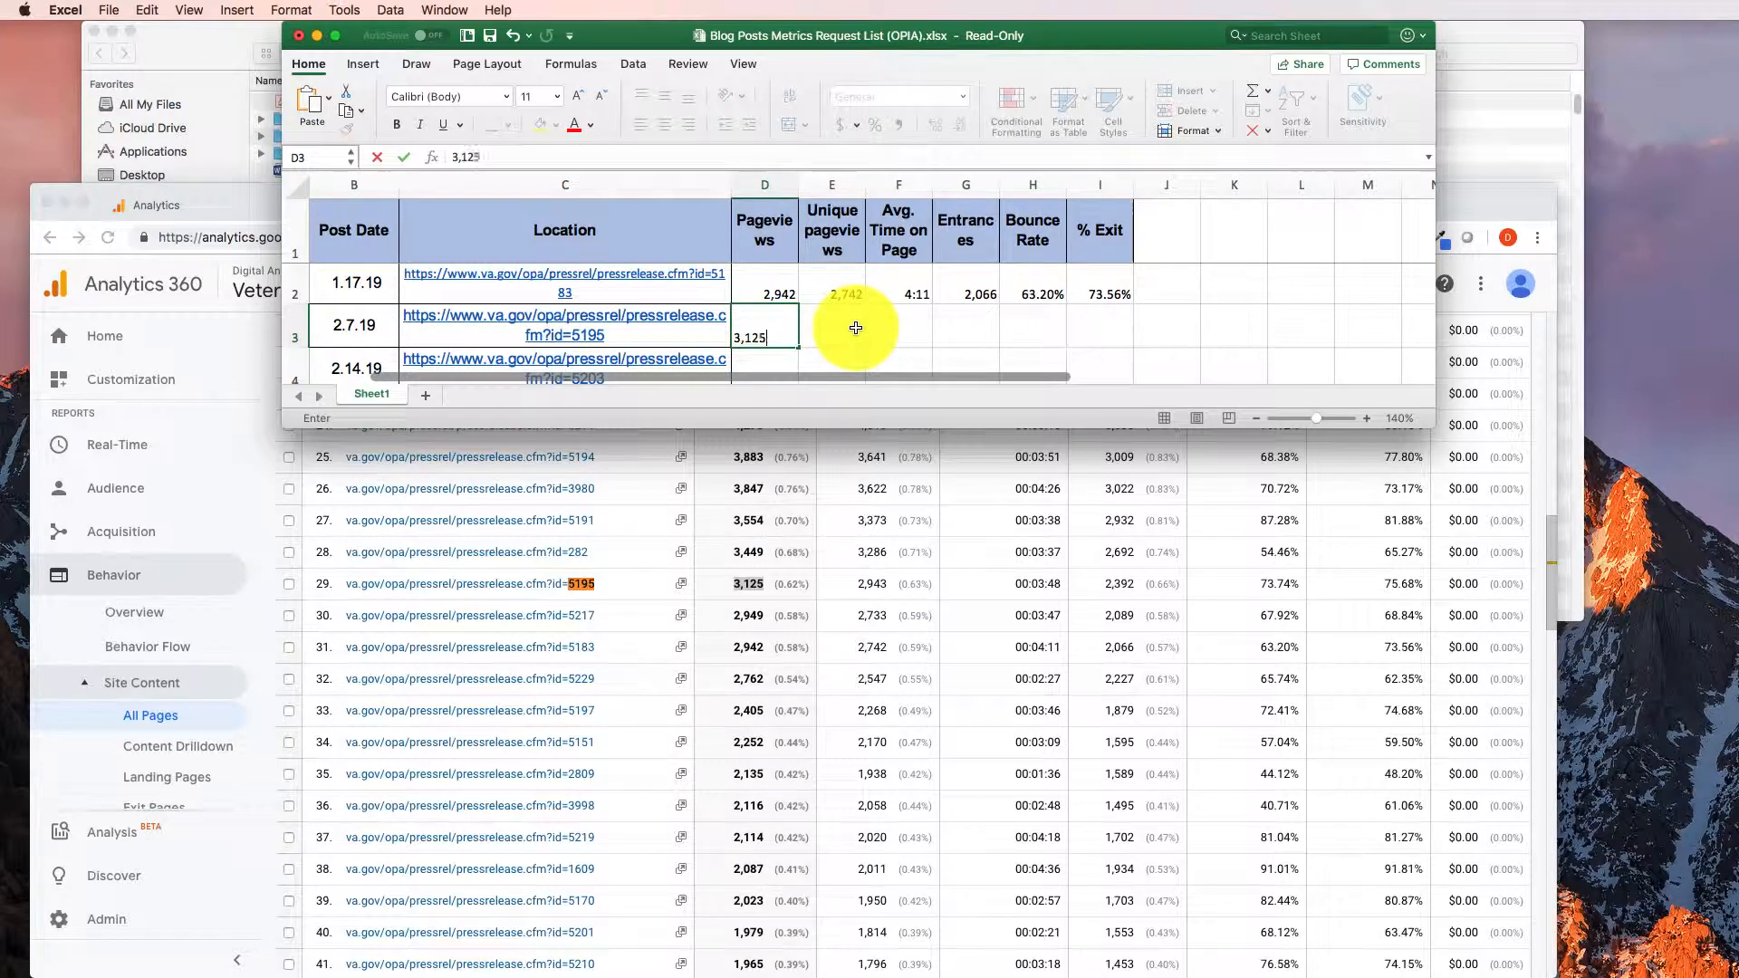
pyautogui.click(856, 328)
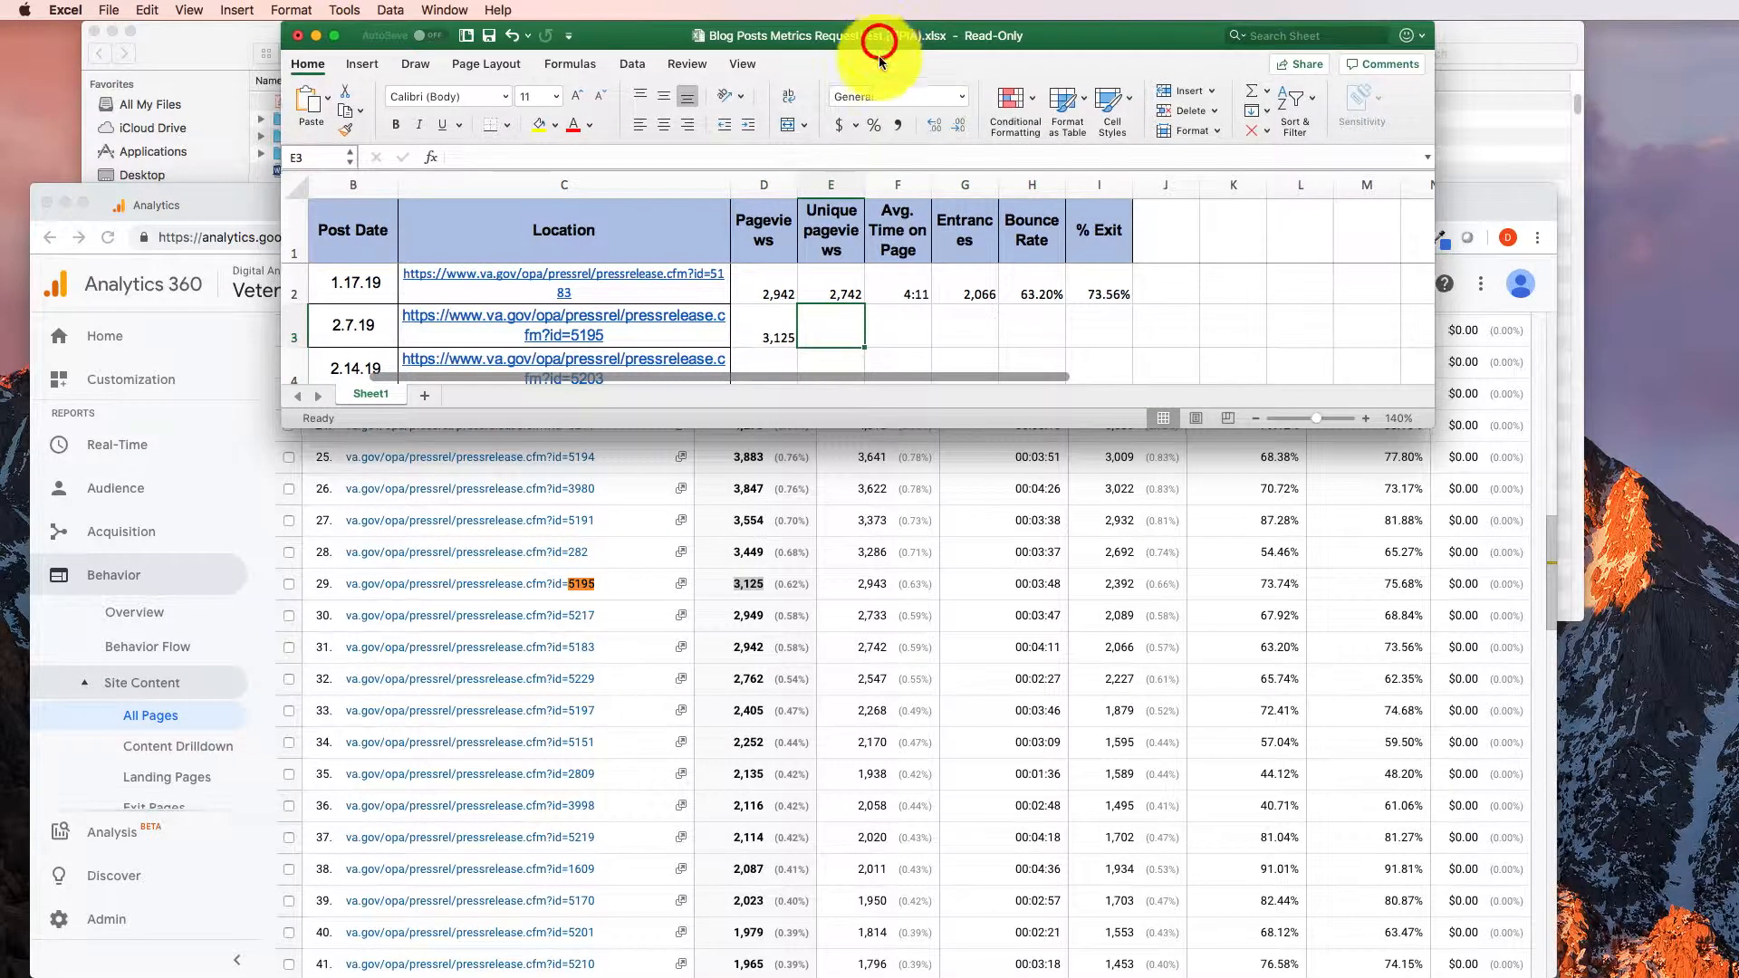
pyautogui.moveTo(878, 41); pyautogui.dragTo(985, 186)
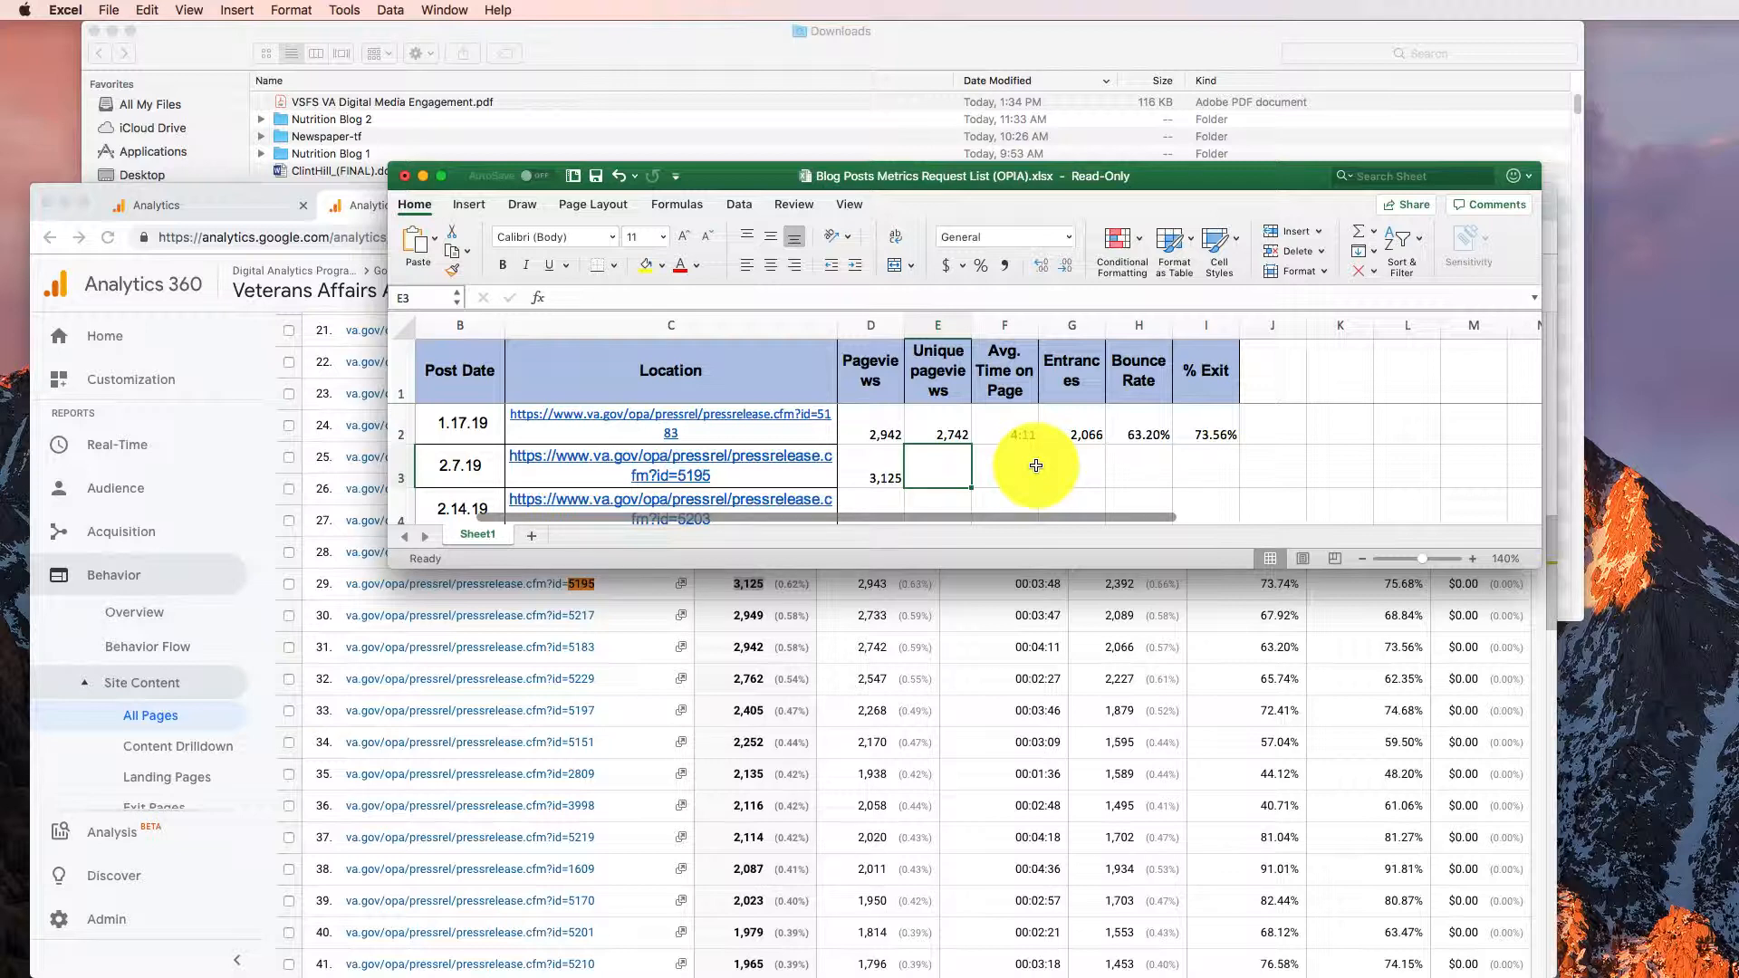
# - Record 2,943 unique pageviews and a 3:48 average time on page for the 2.7.19 press release
pyautogui.write('2,')
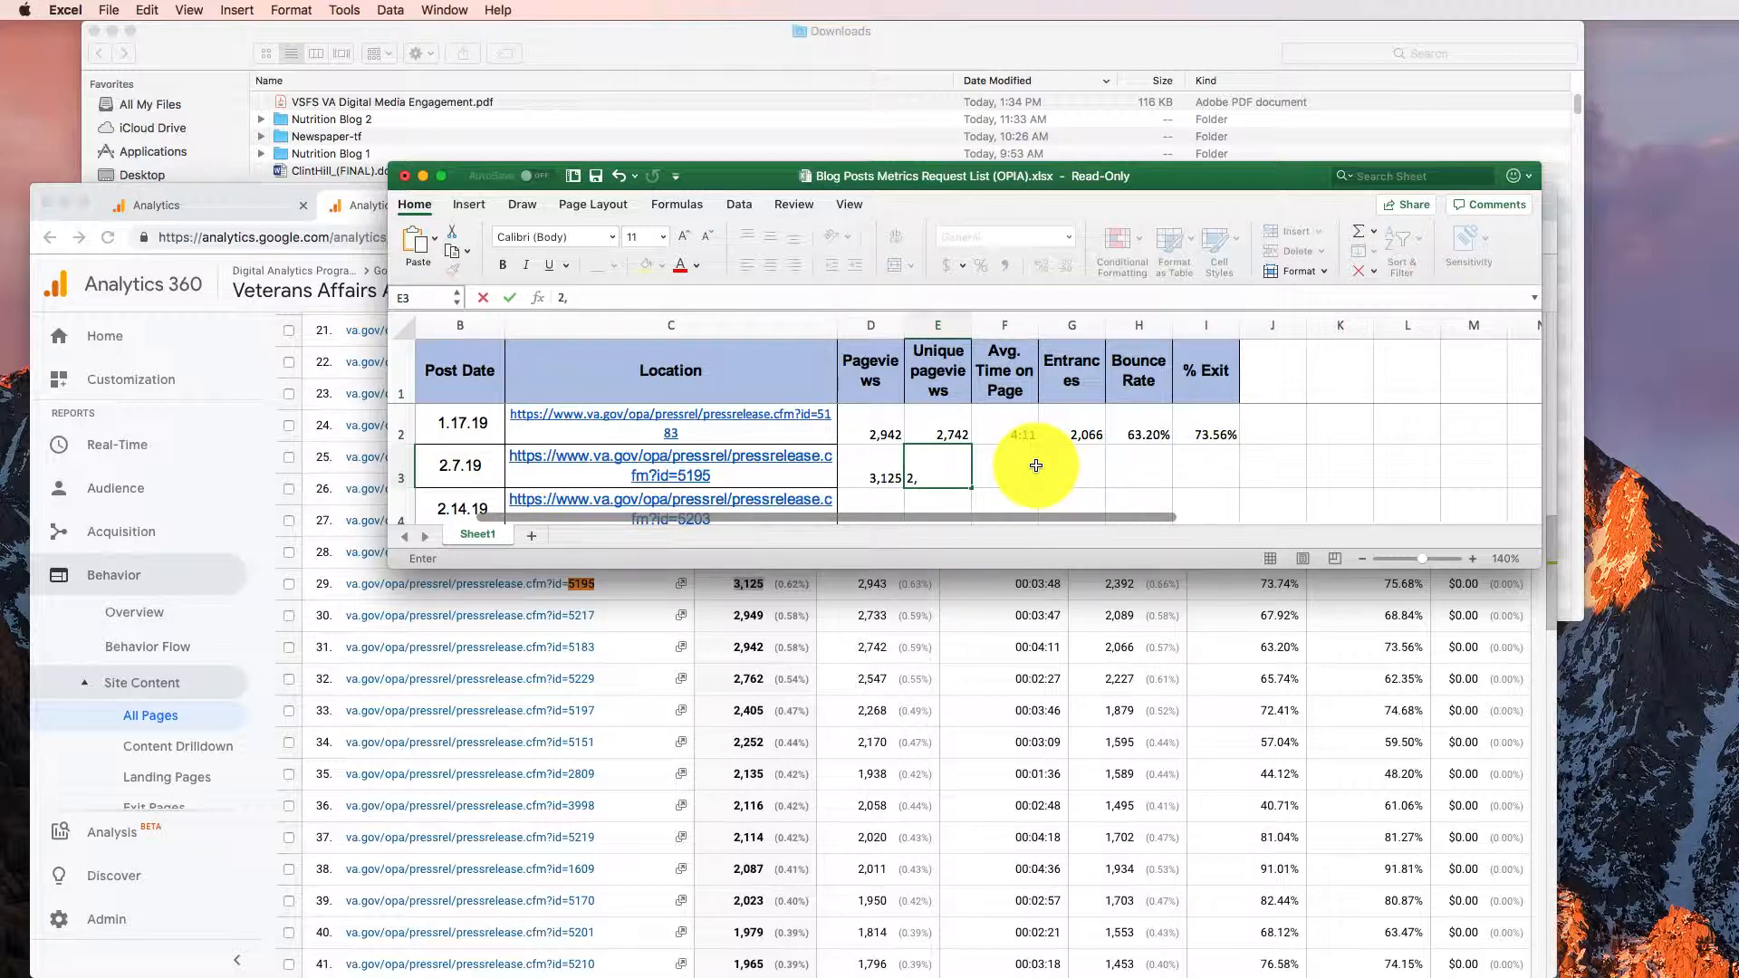
pyautogui.write('943')
pyautogui.click(1037, 470)
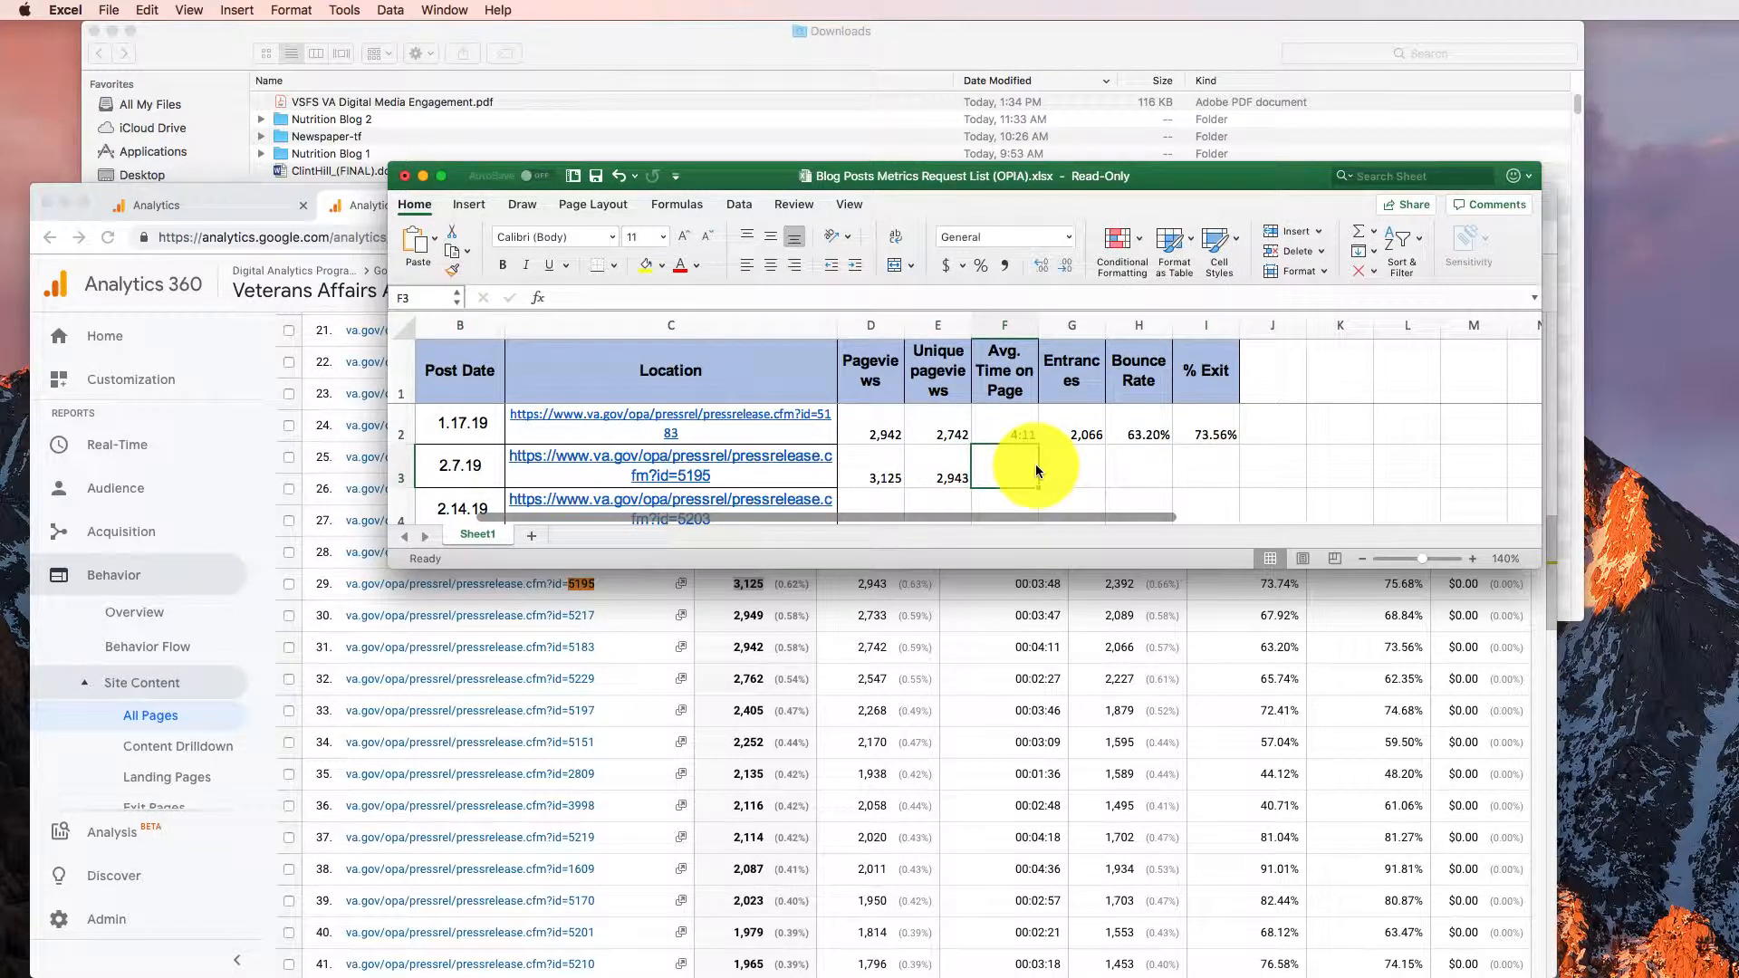
pyautogui.write('3:48')
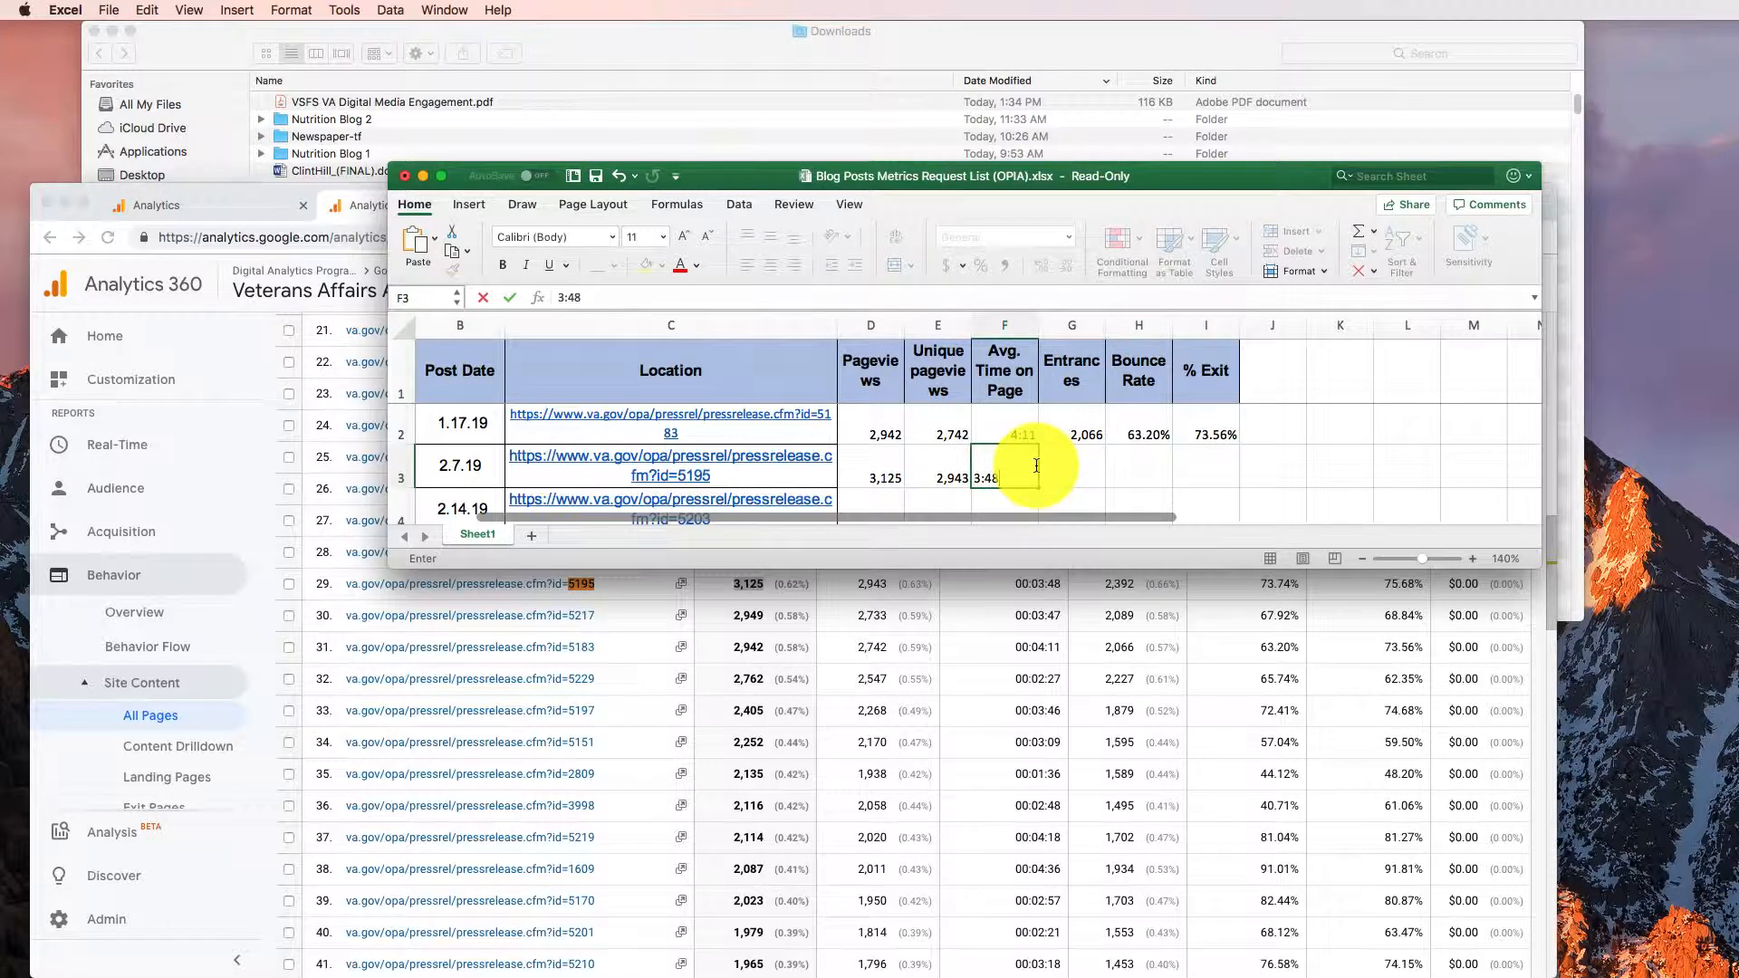
pyautogui.press('Tab')
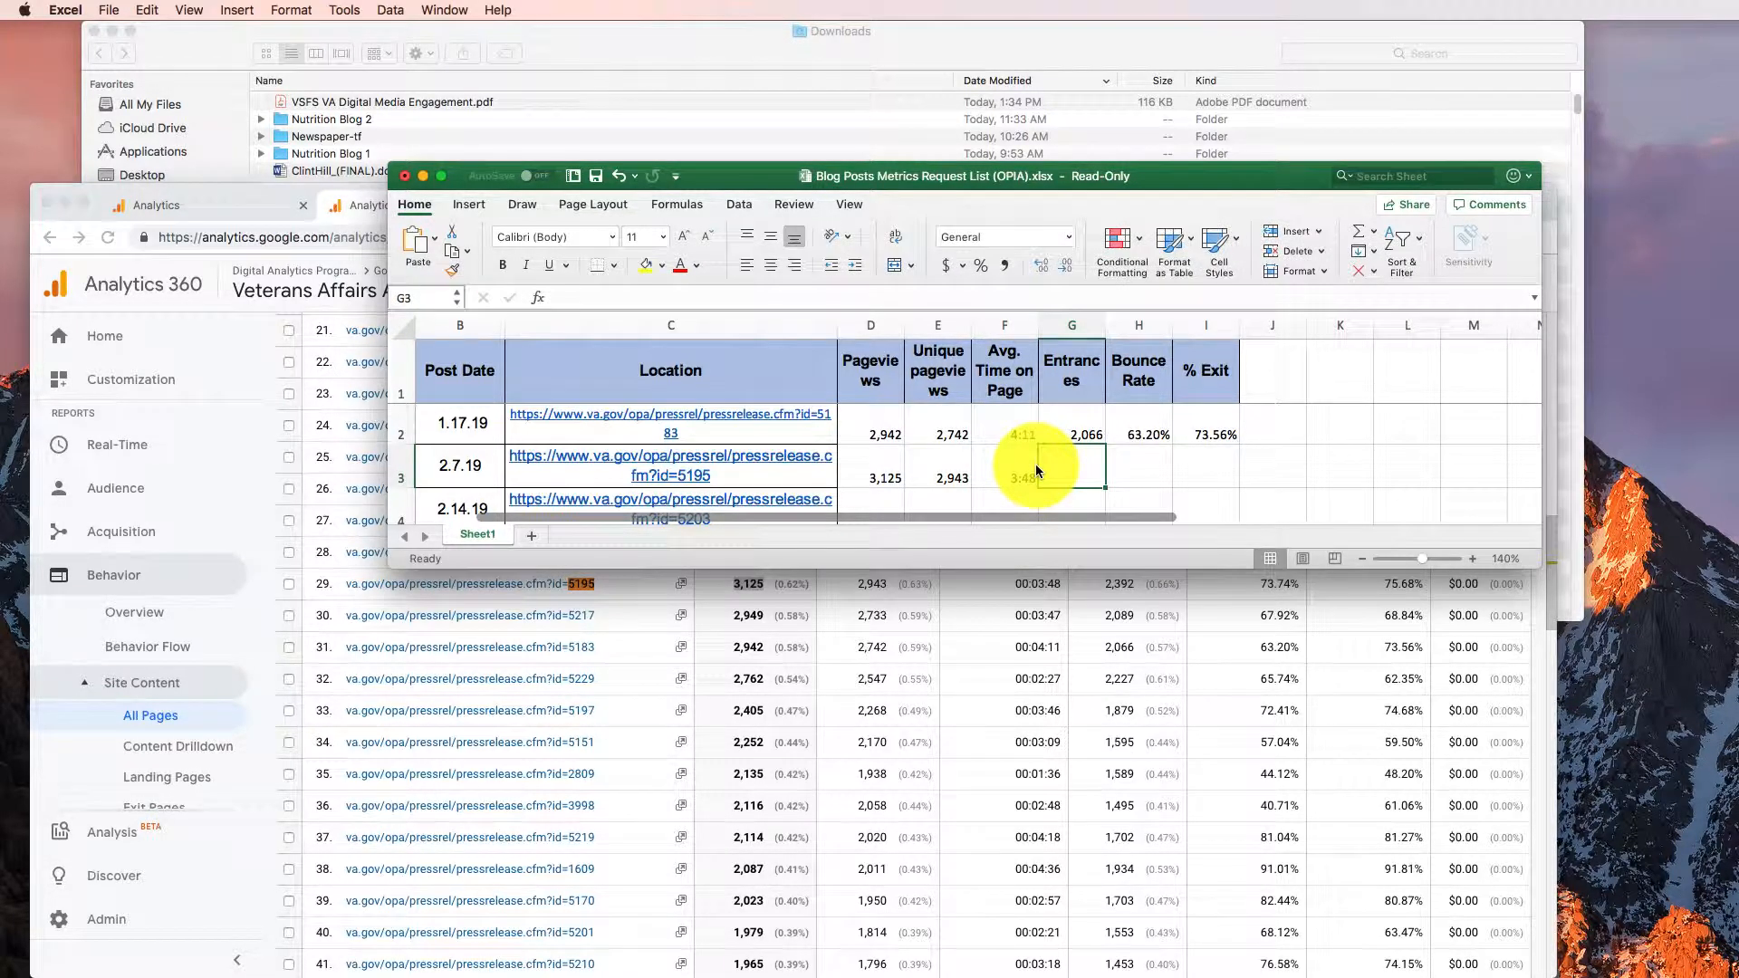
# - Record 2,392 entrances, a 73.74% bounce rate and 75.68% exit for the 2.7.19 press release
pyautogui.write('2,3')
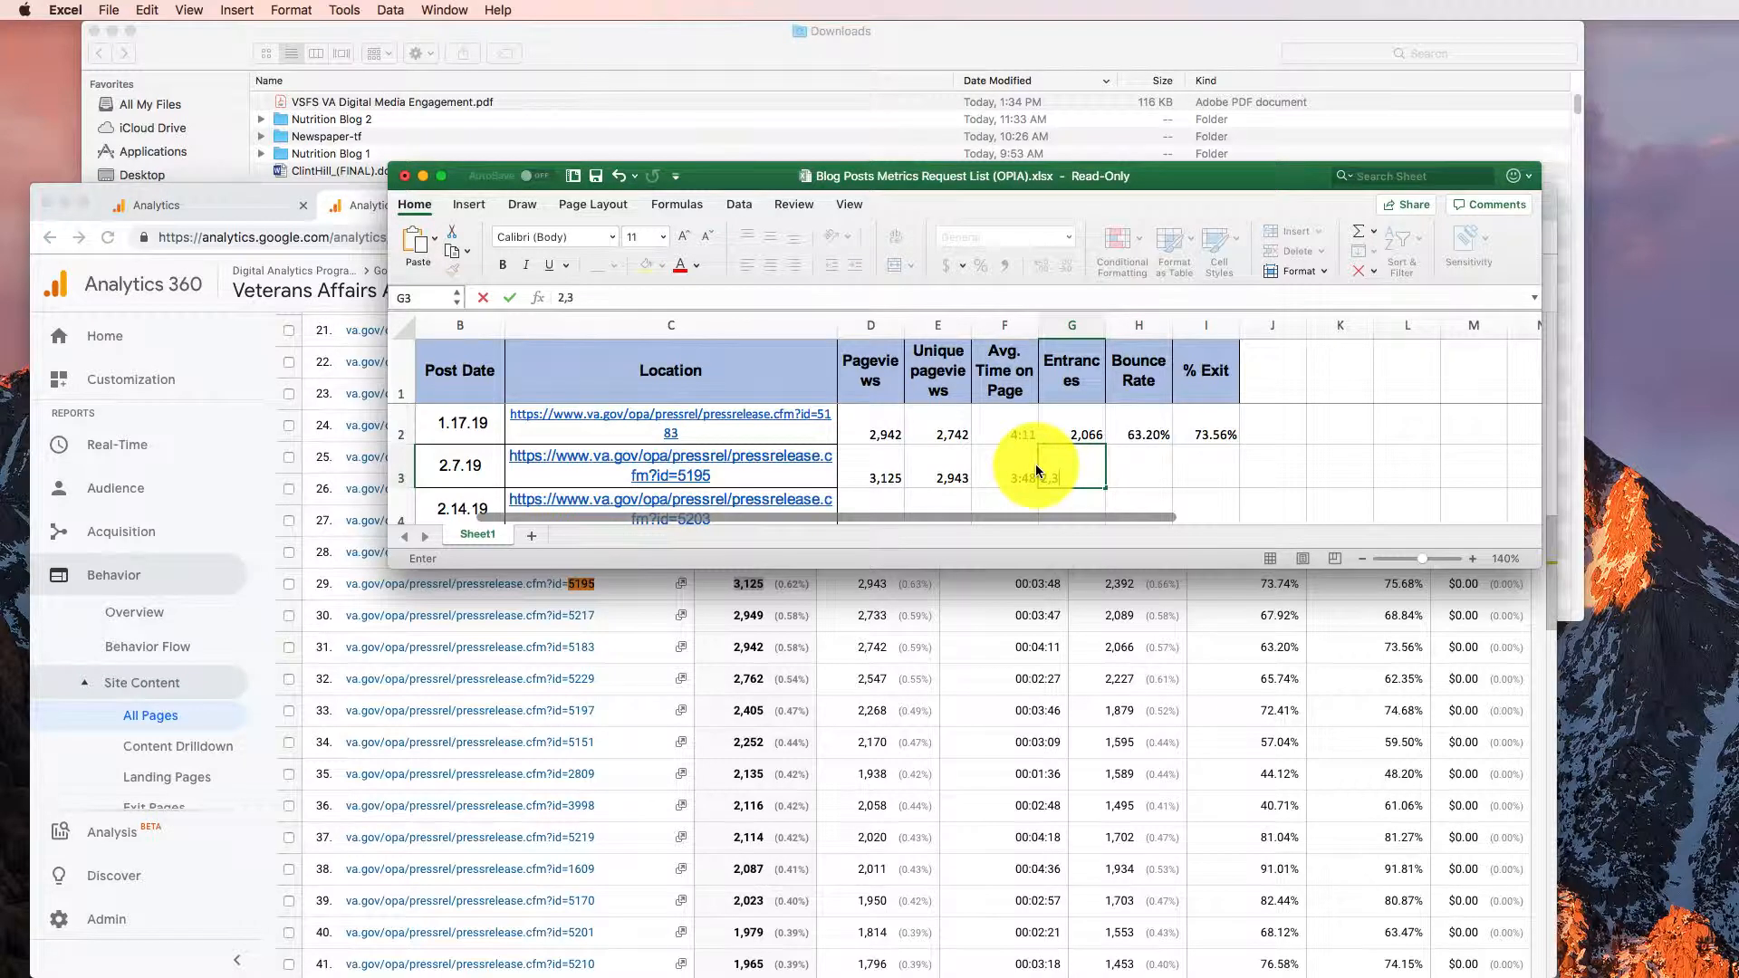
pyautogui.write('92')
pyautogui.press('Tab')
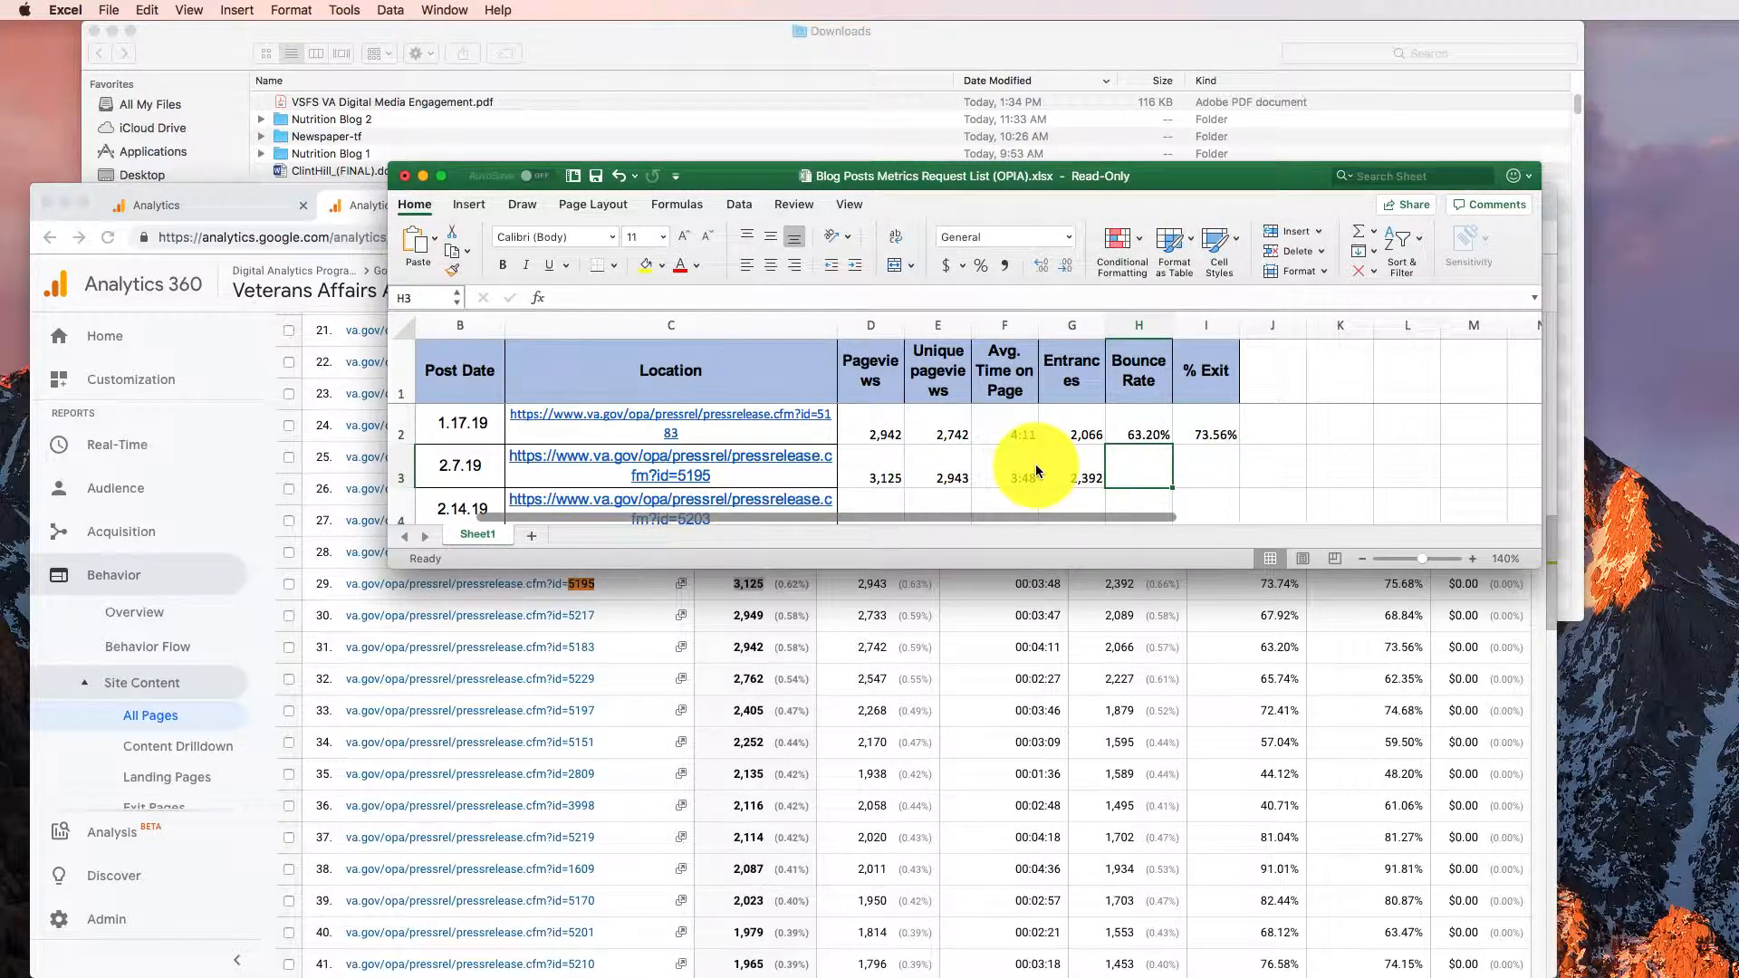
pyautogui.write('73.74%')
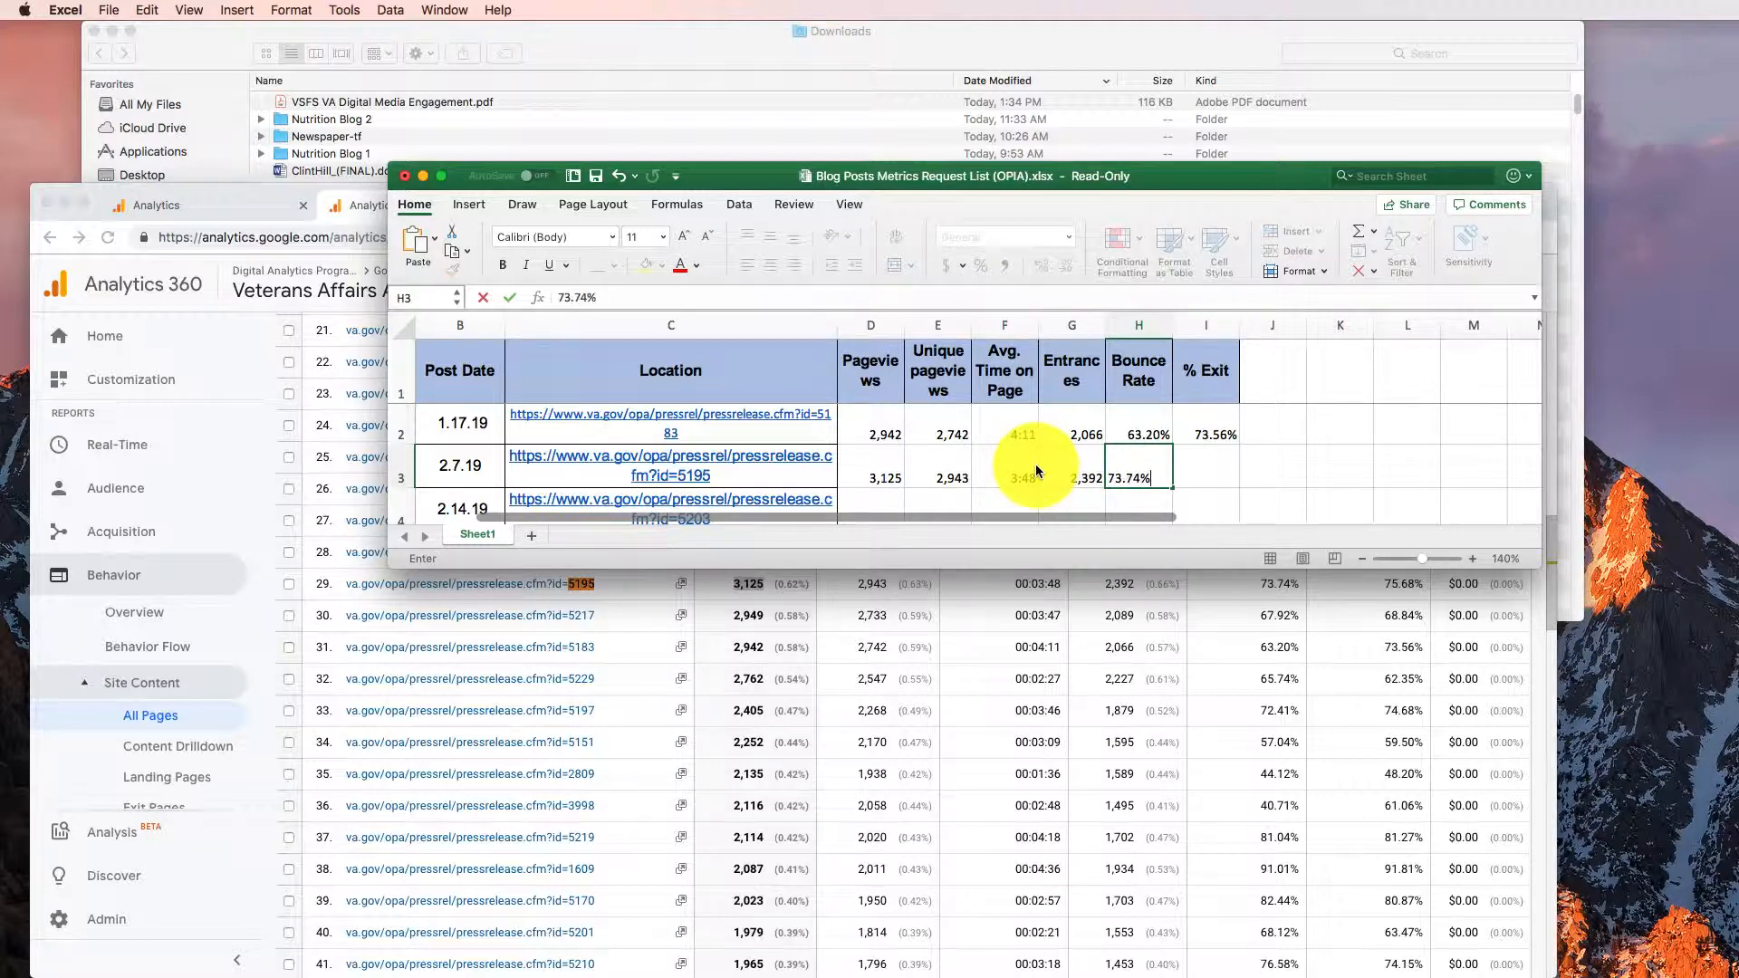
pyautogui.press('Tab')
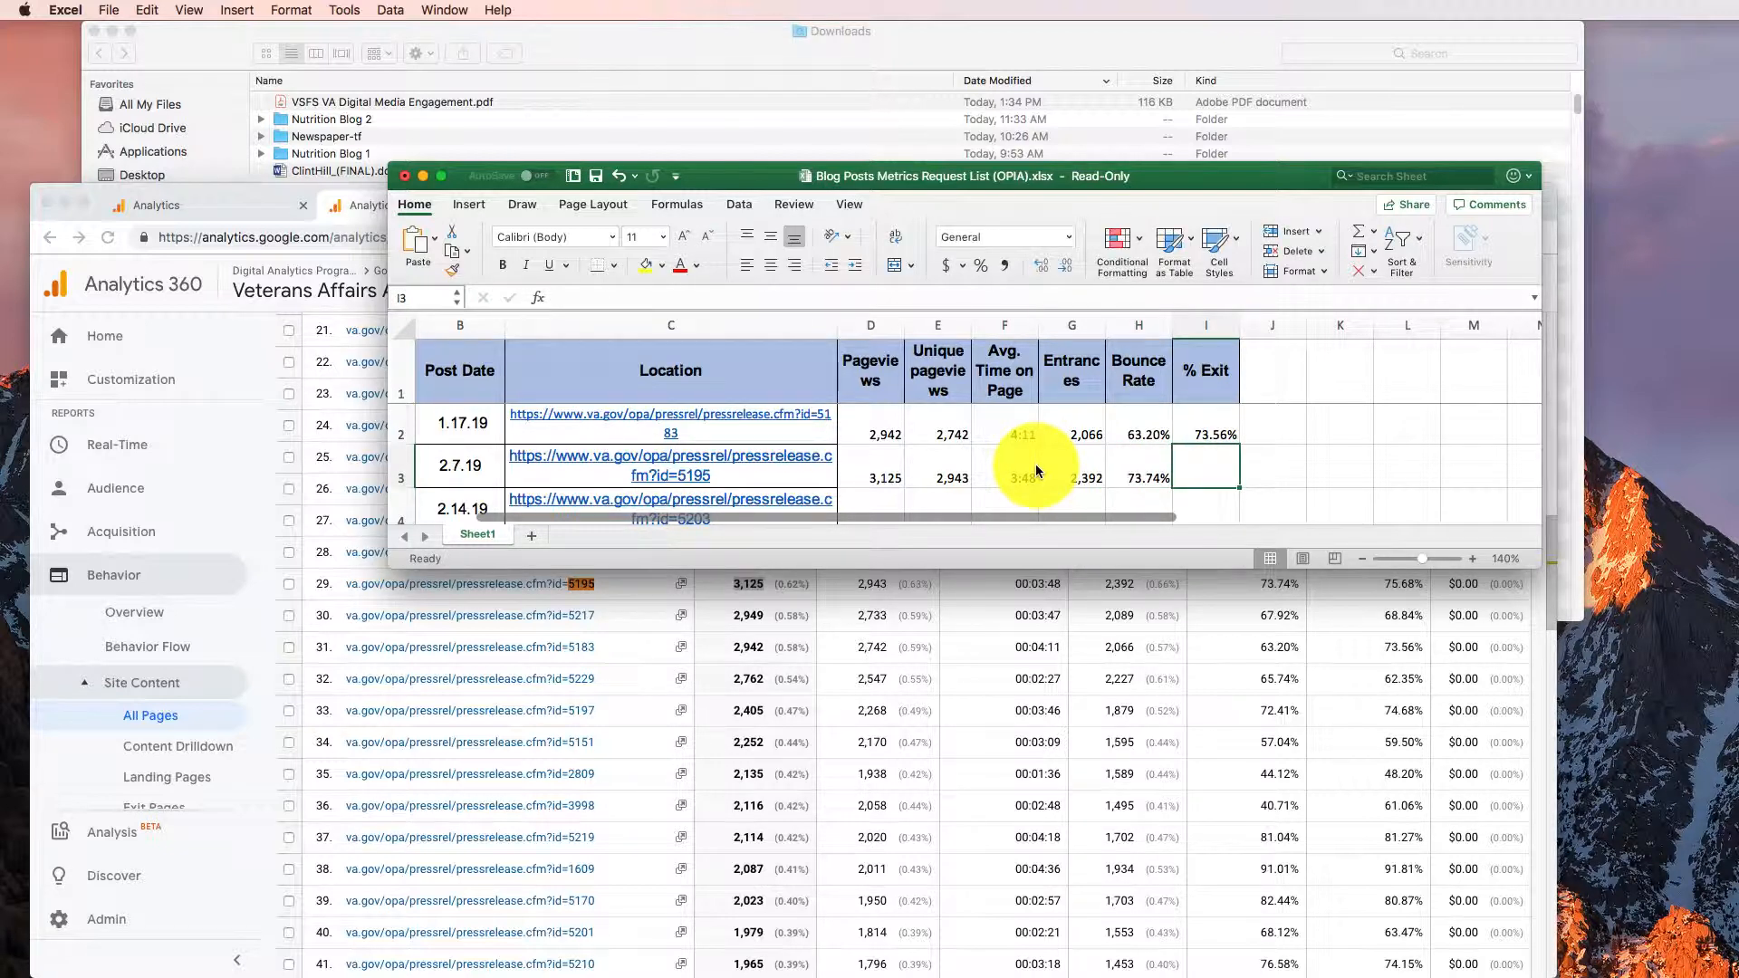
pyautogui.write('75.68')
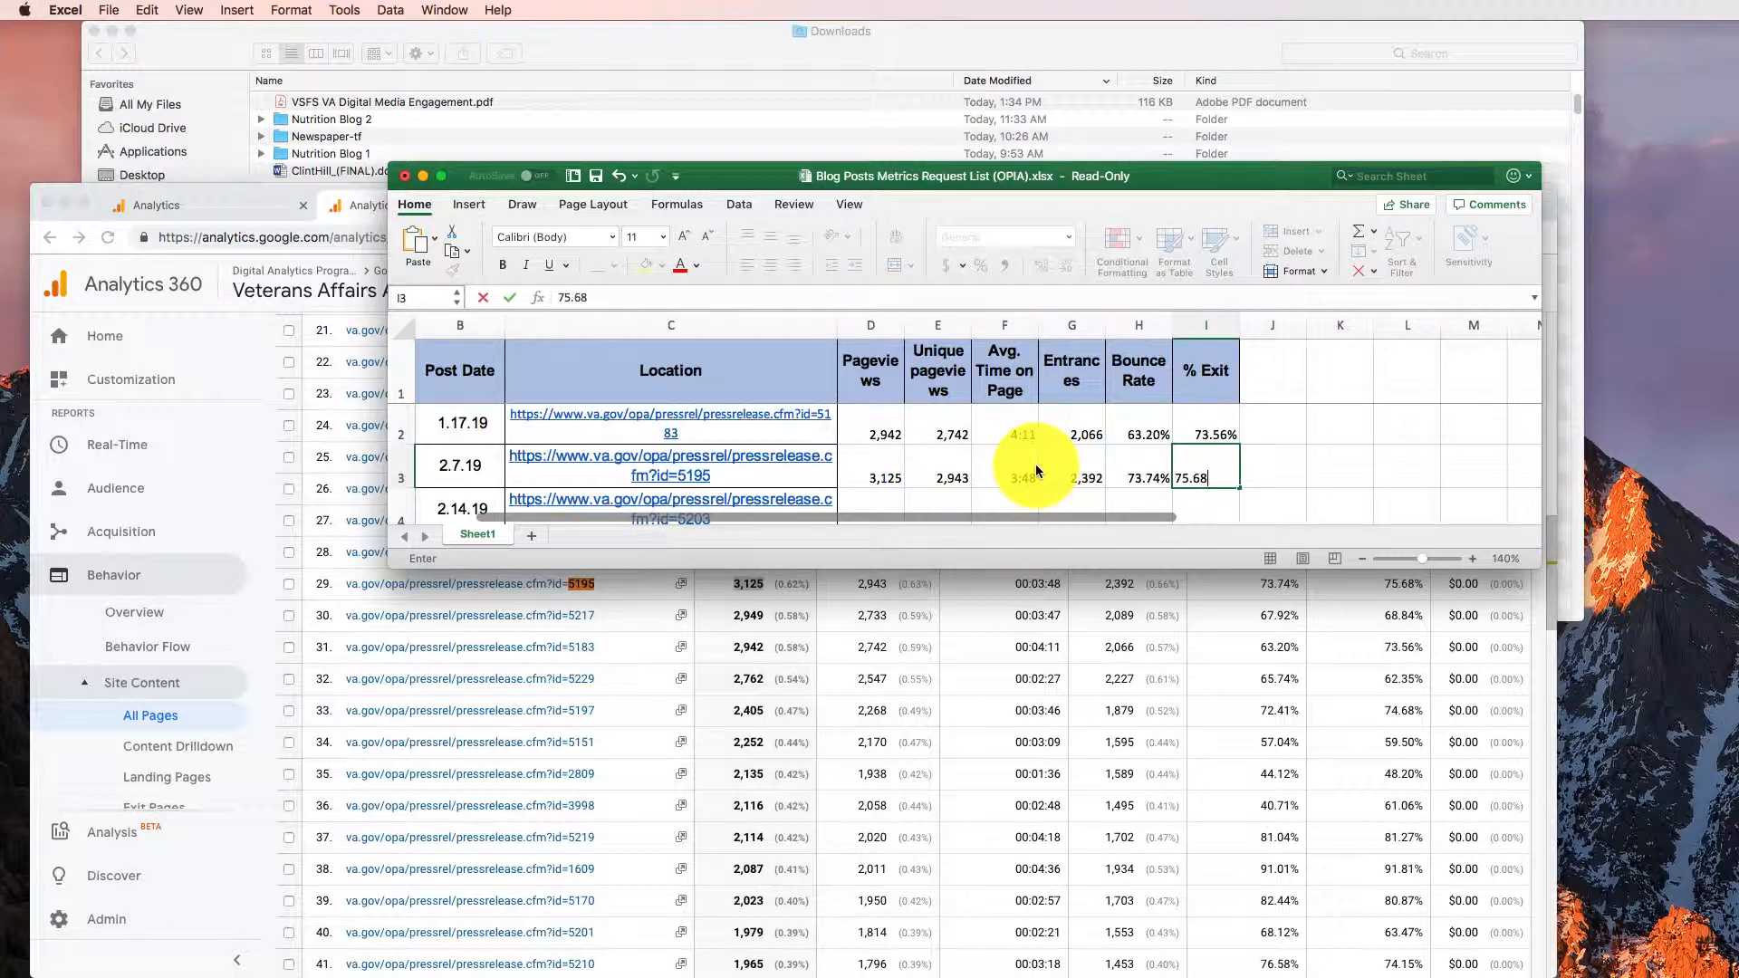
pyautogui.write('%')
pyautogui.press('Return')
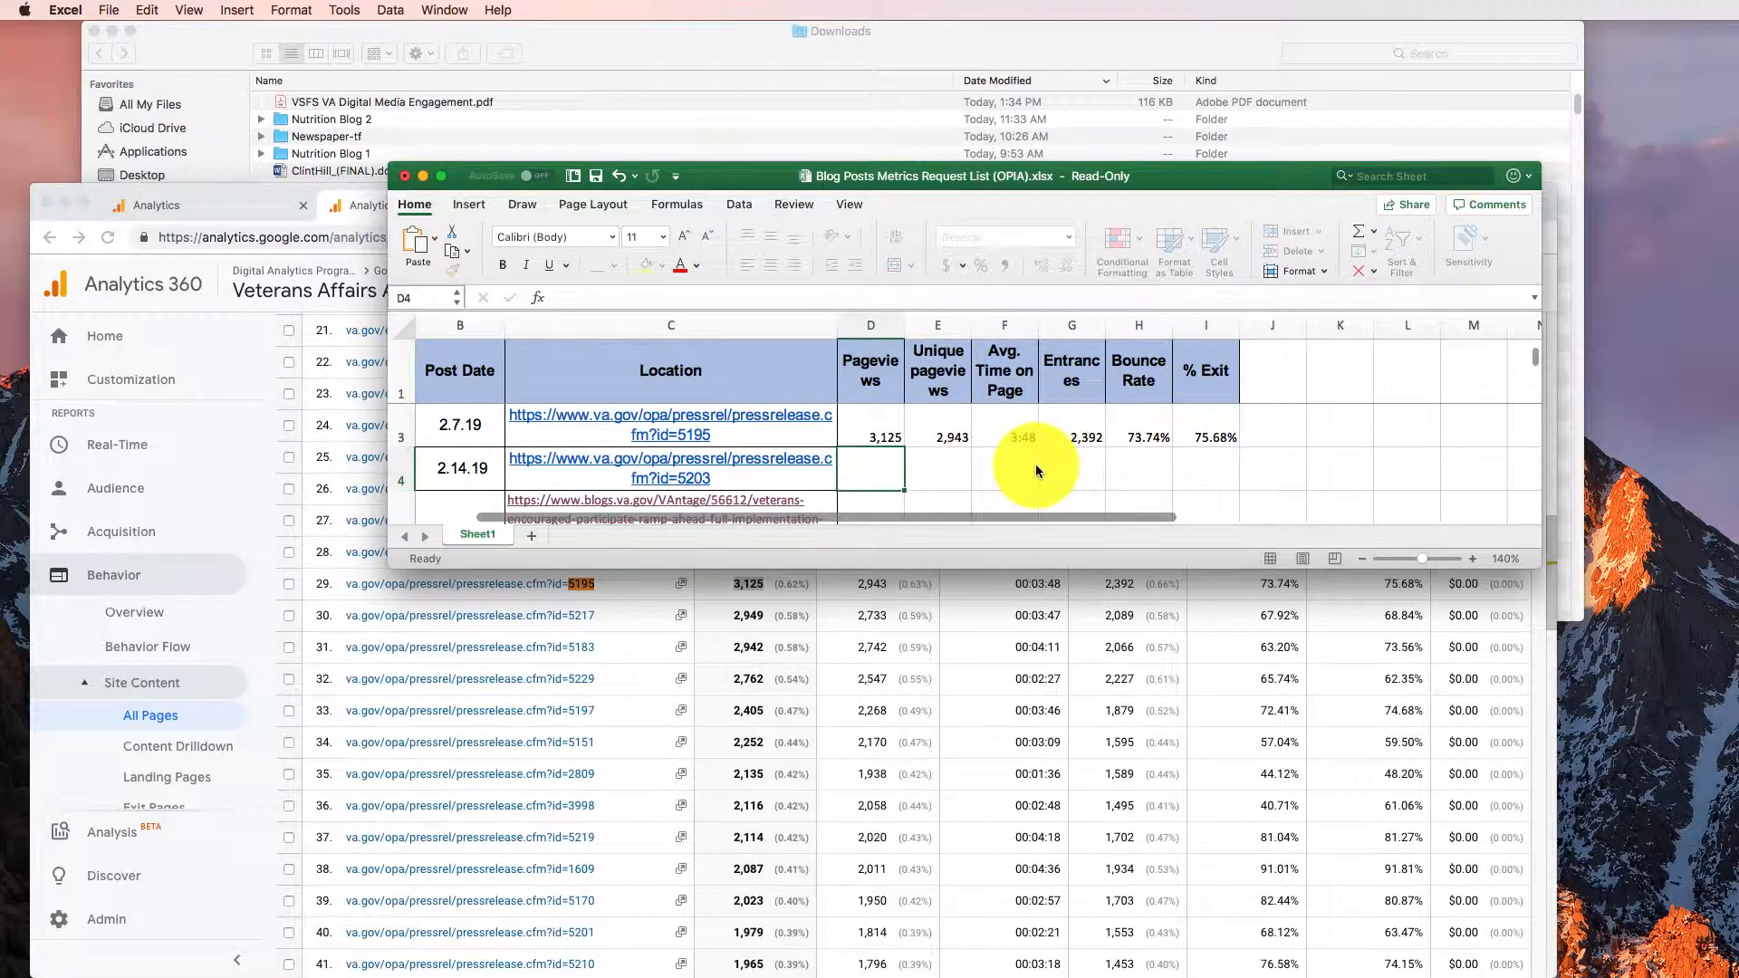
# - Switch to the filtered Analytics page list in Chrome and find press release 5203
pyautogui.press('super+Tab')
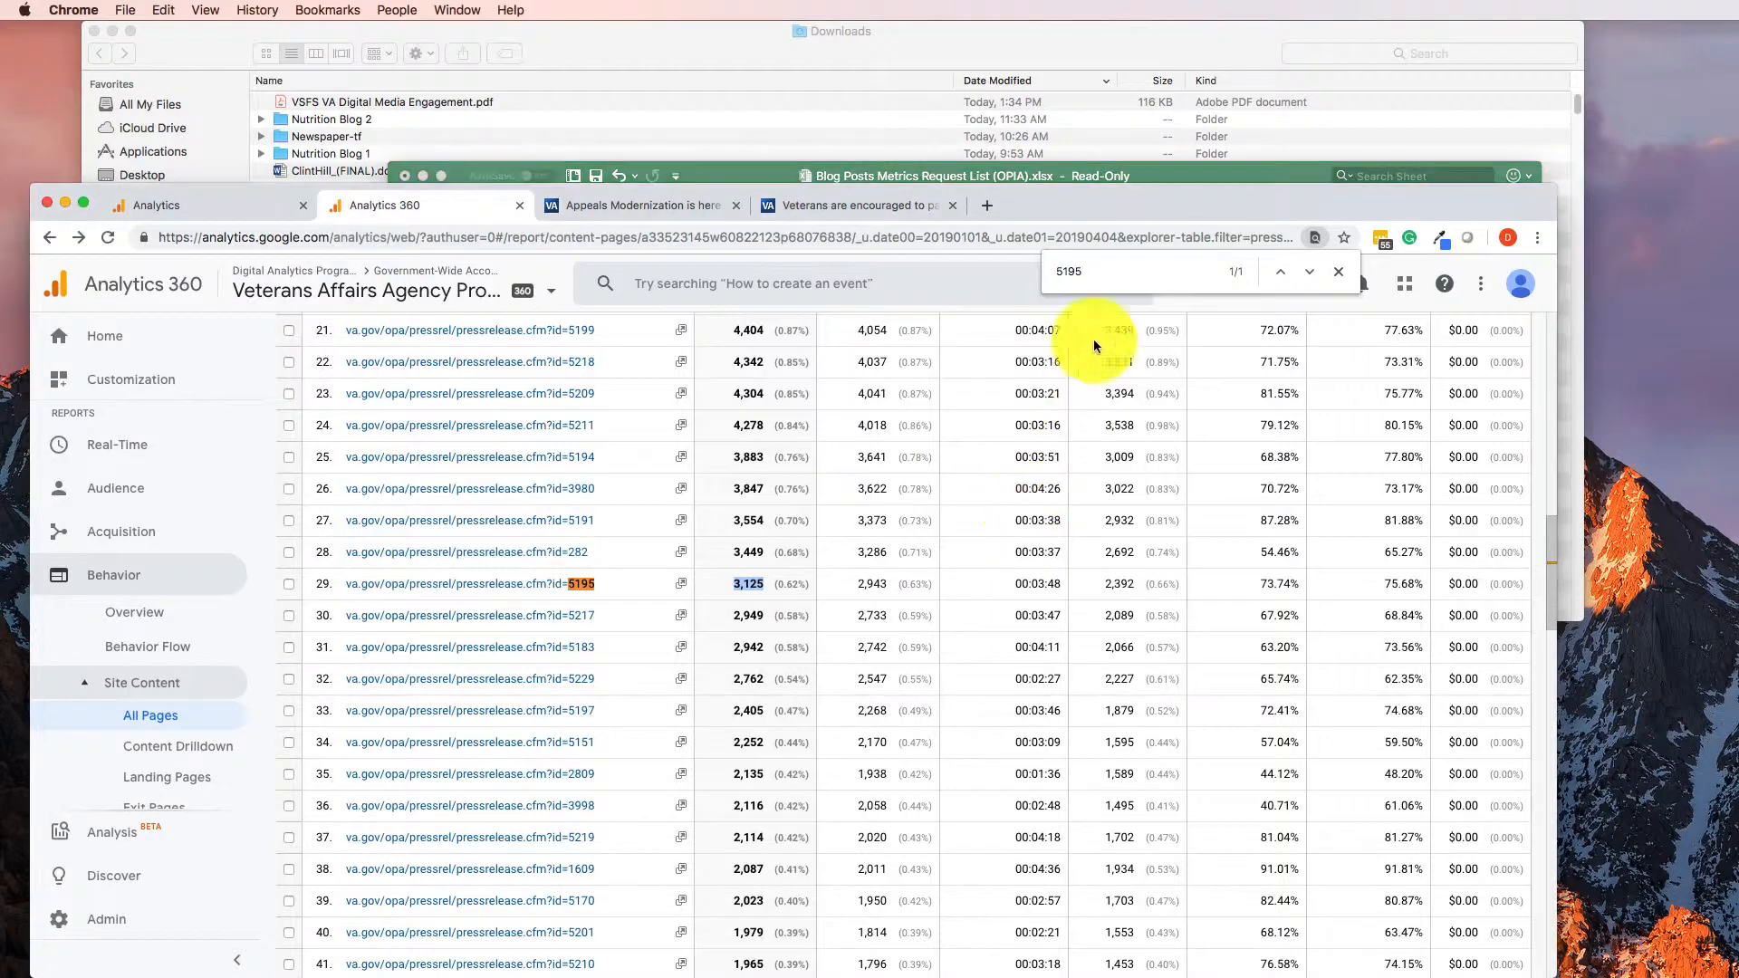
pyautogui.doubleClick(1107, 273)
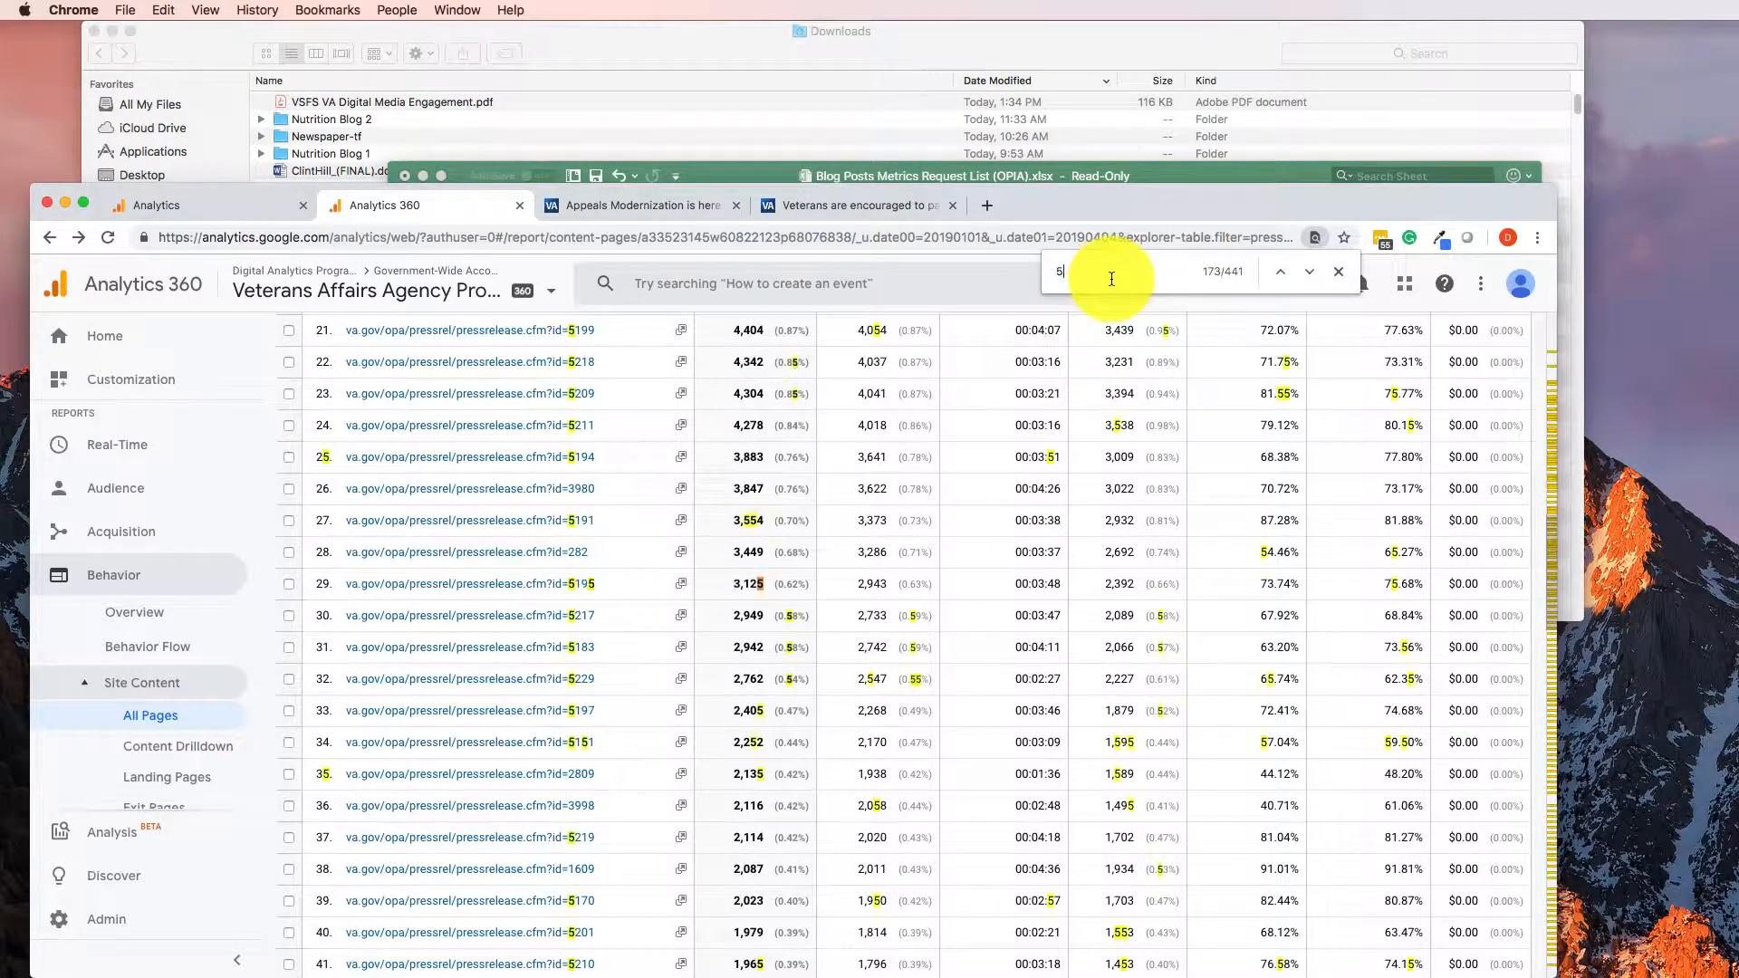
pyautogui.write('5203')
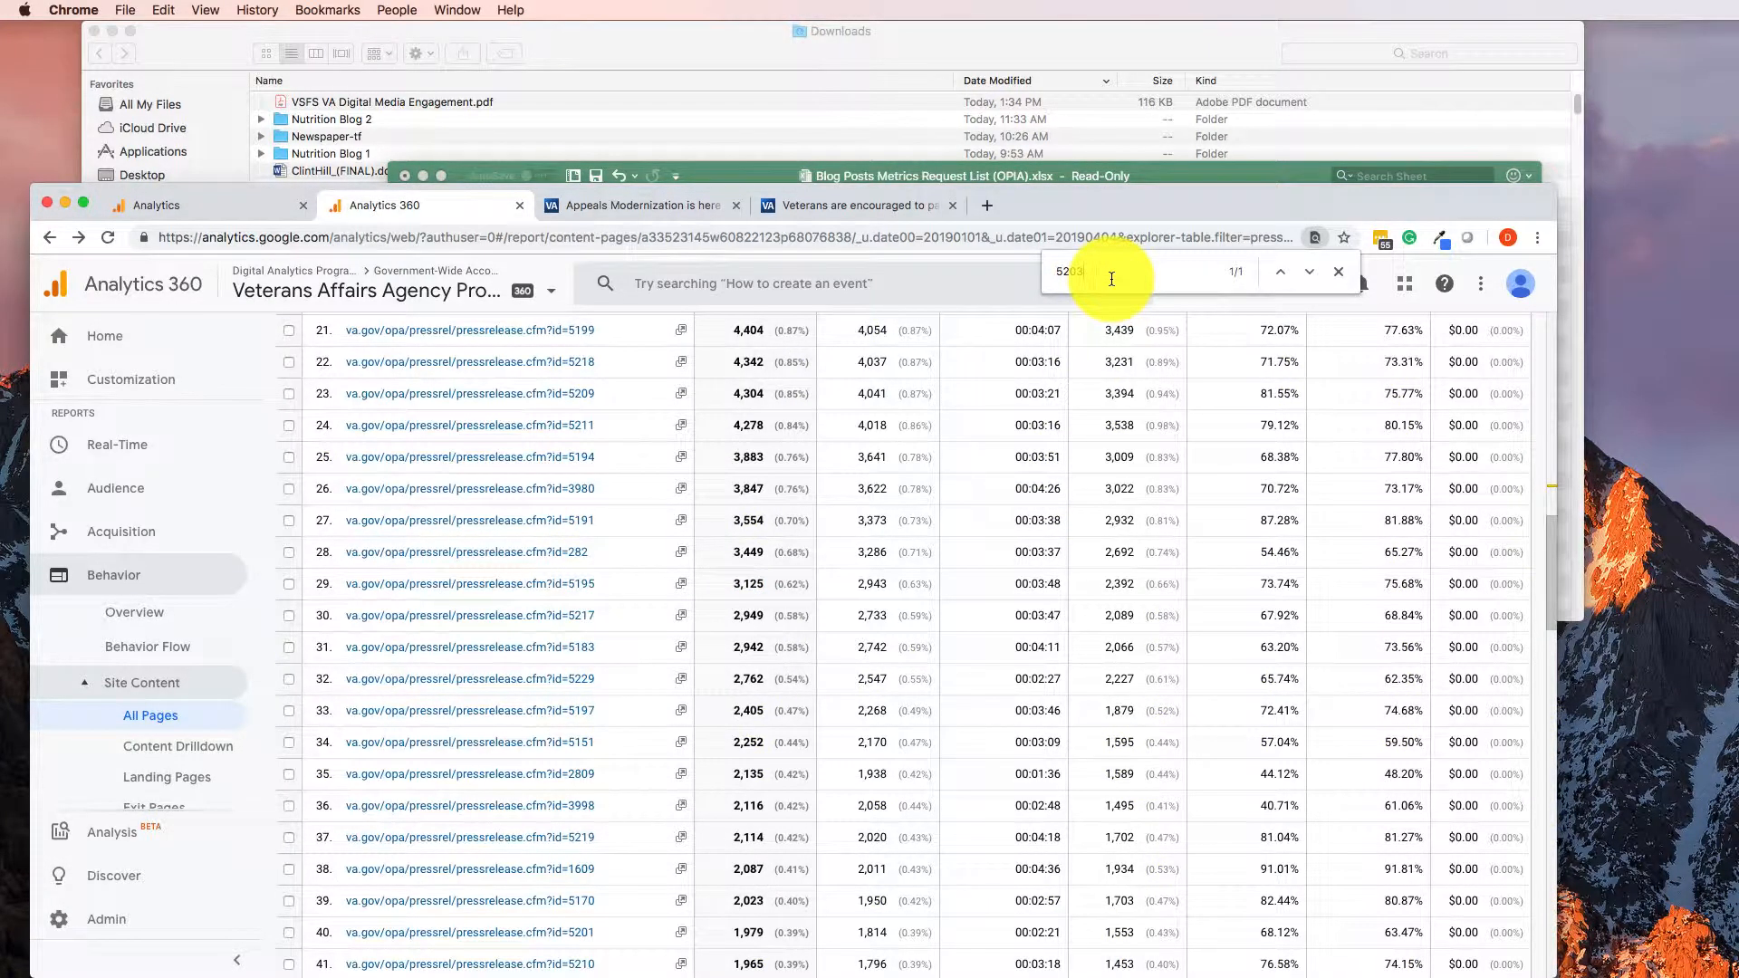
pyautogui.press('Return')
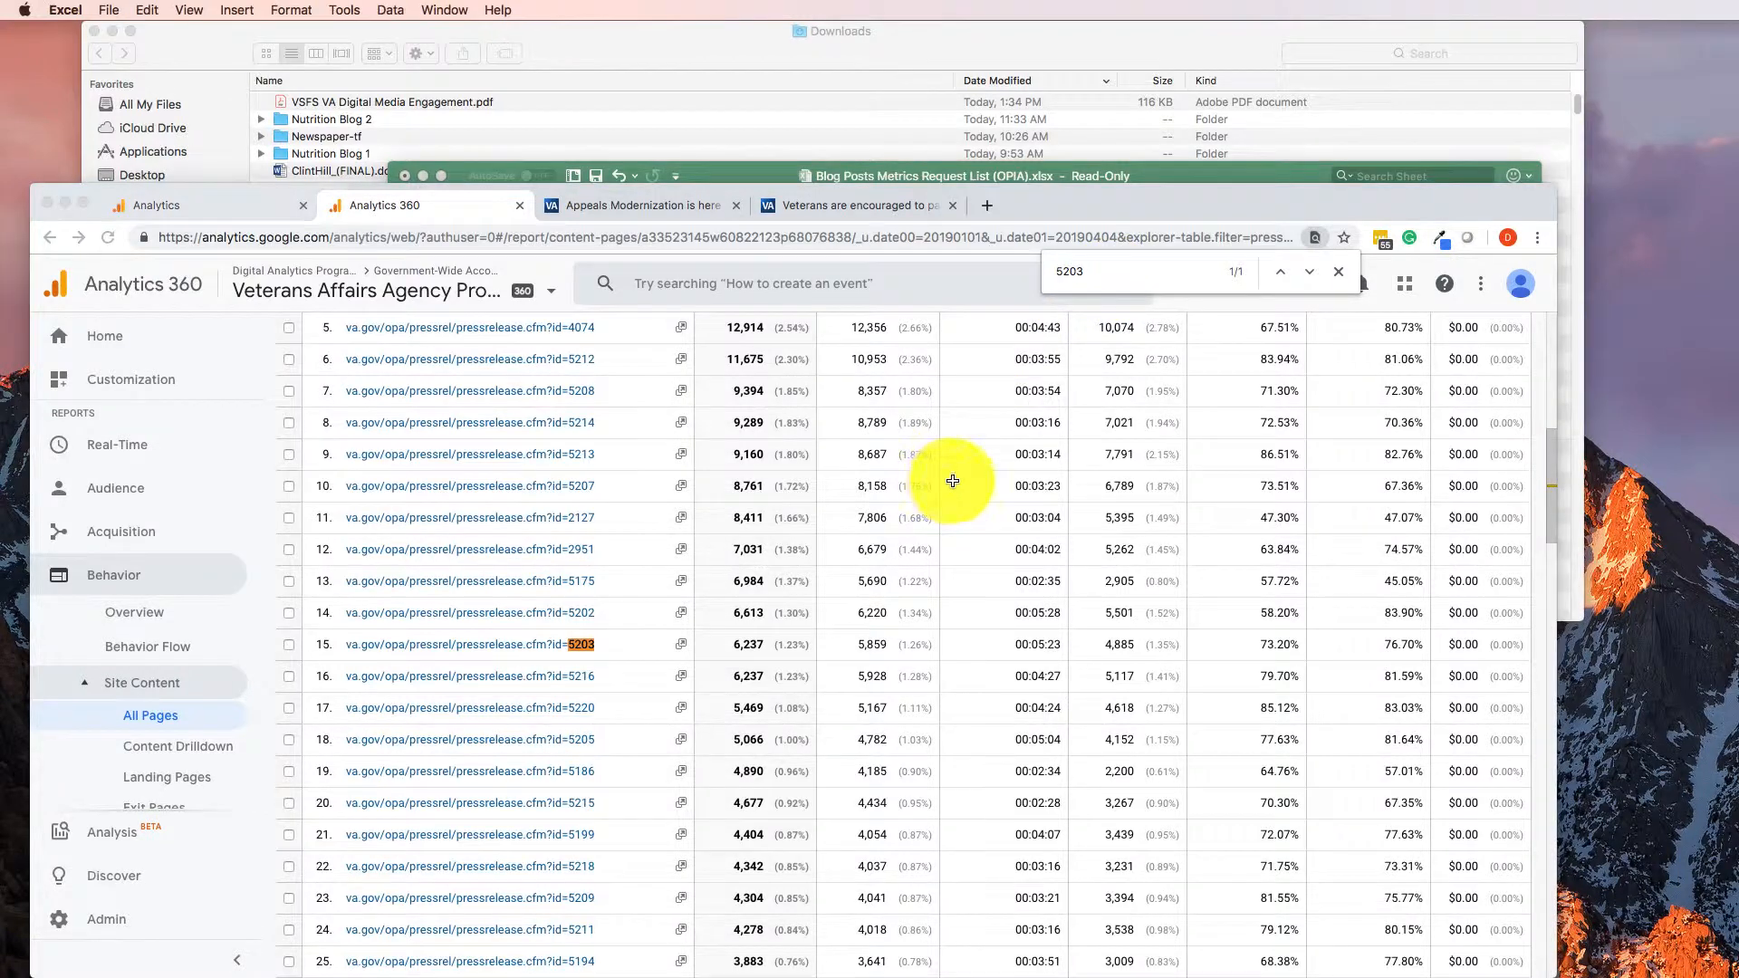
# - Return to Excel, move the workbook window to just above the 5203 Analytics row, and record 6,237 pageviews for the 2.14.19 press release
pyautogui.press('super+Tab')
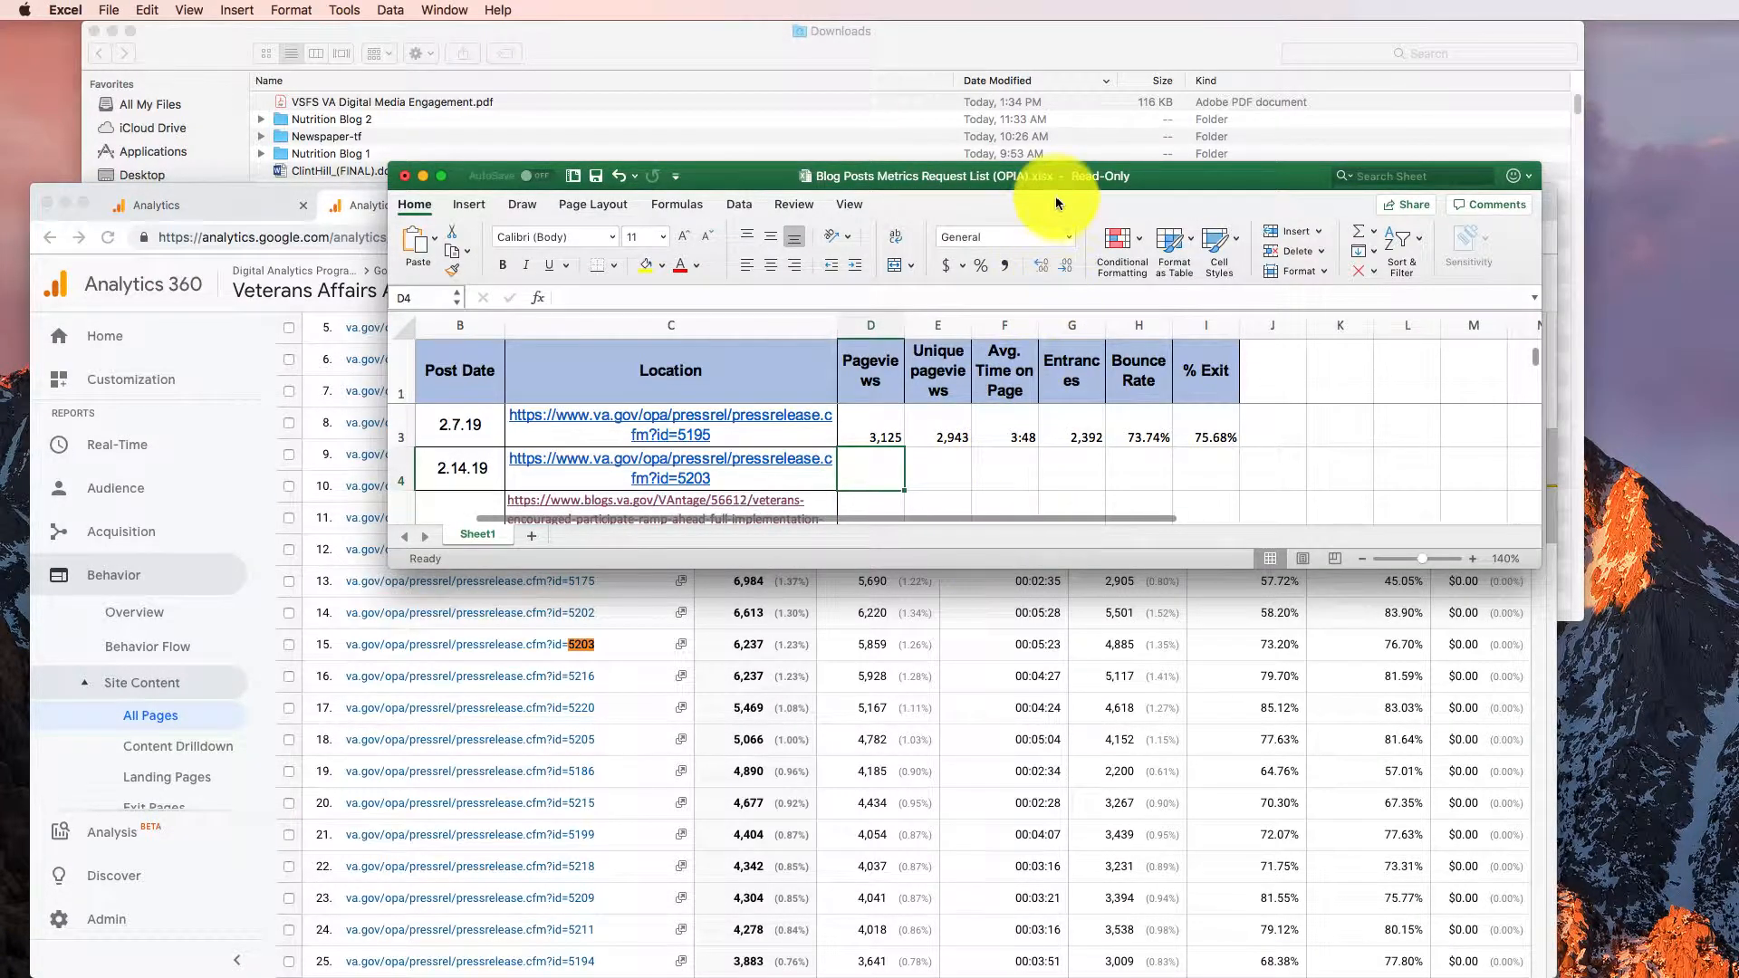
pyautogui.moveTo(1049, 176); pyautogui.dragTo(1078, 234)
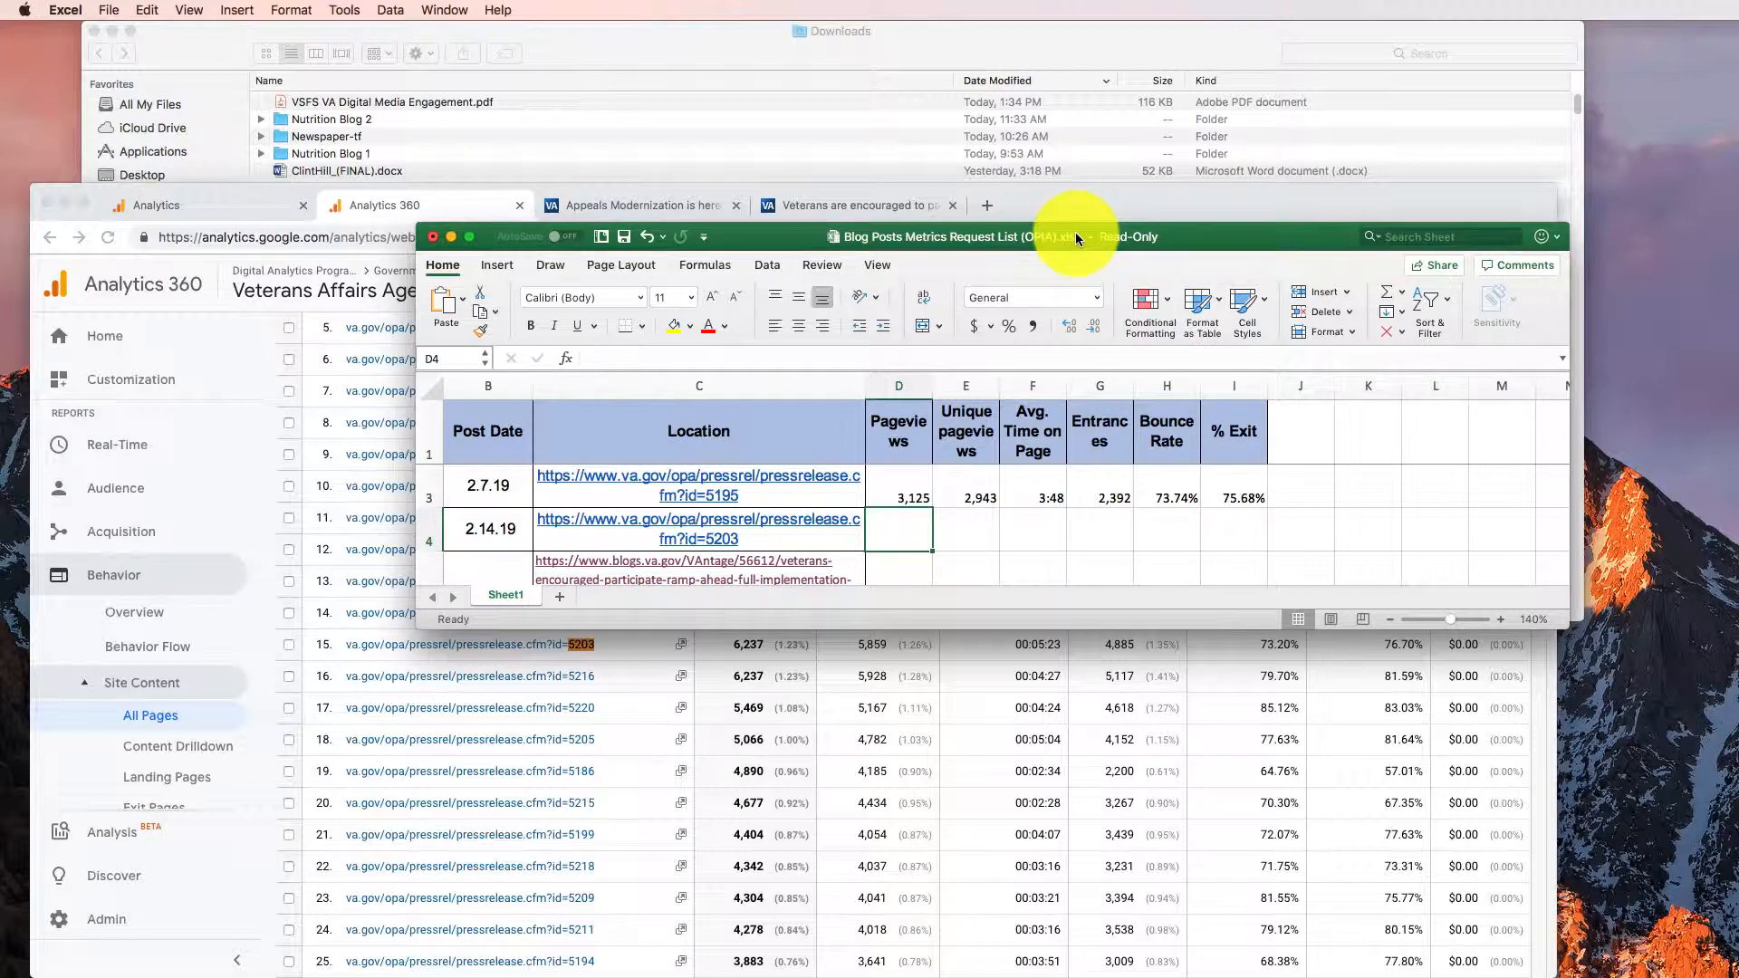
pyautogui.write('6,237')
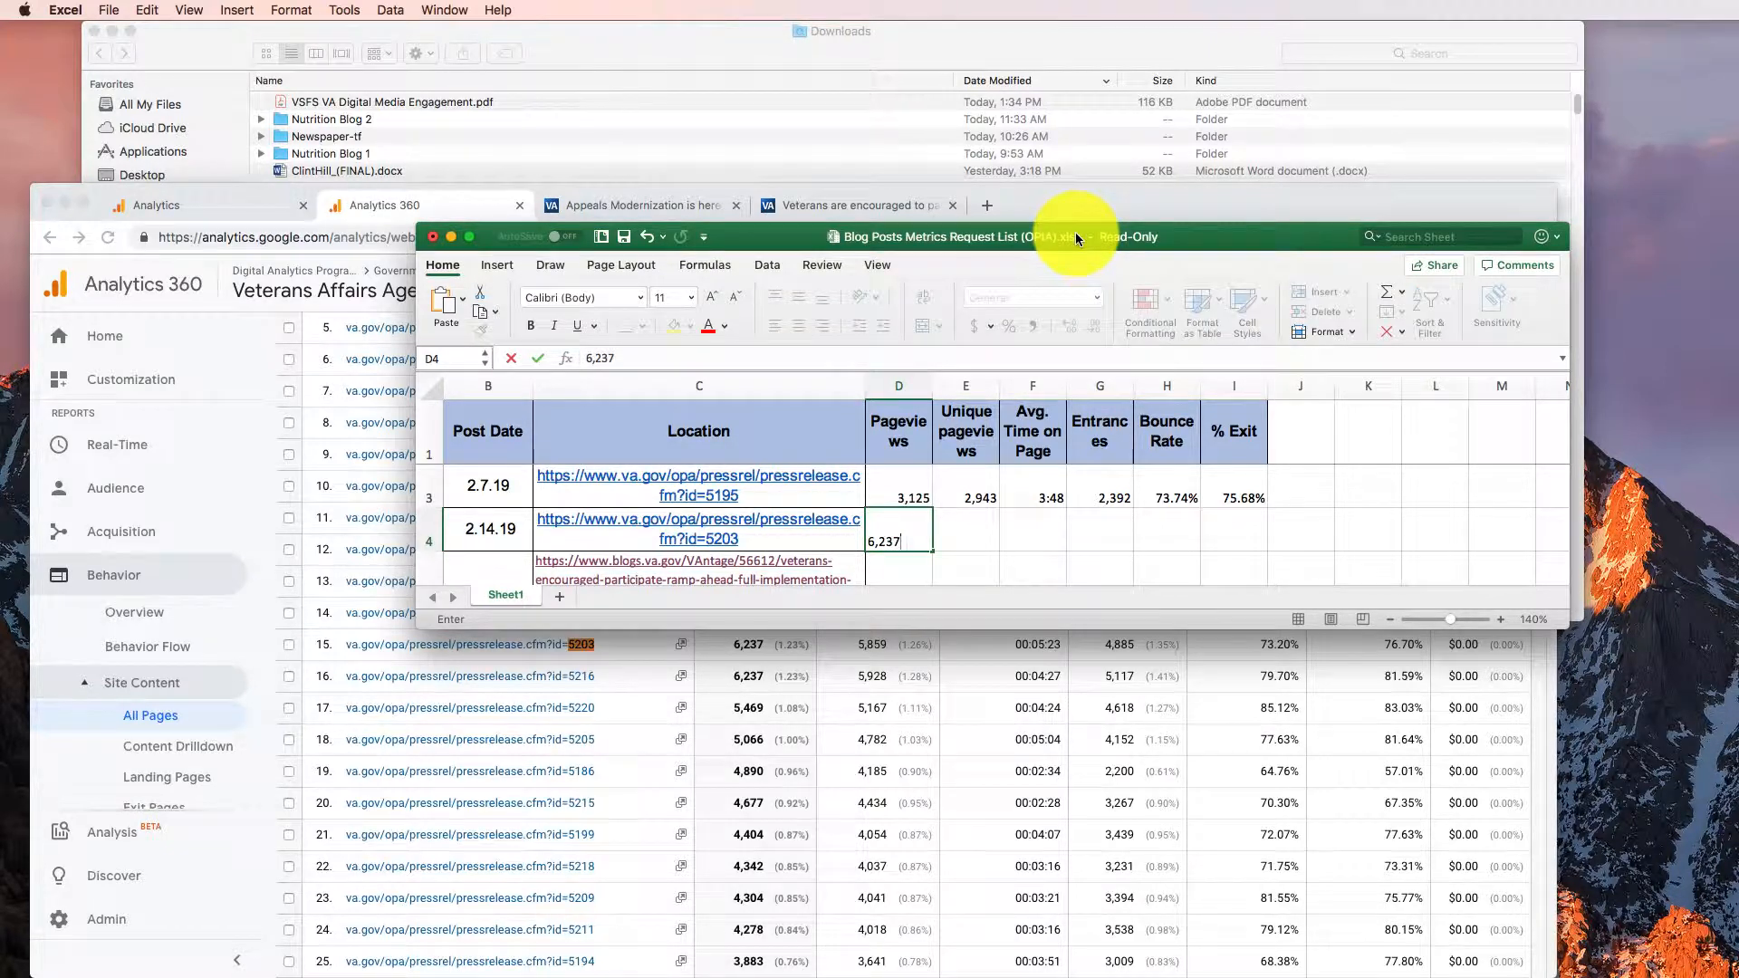
pyautogui.press('Tab')
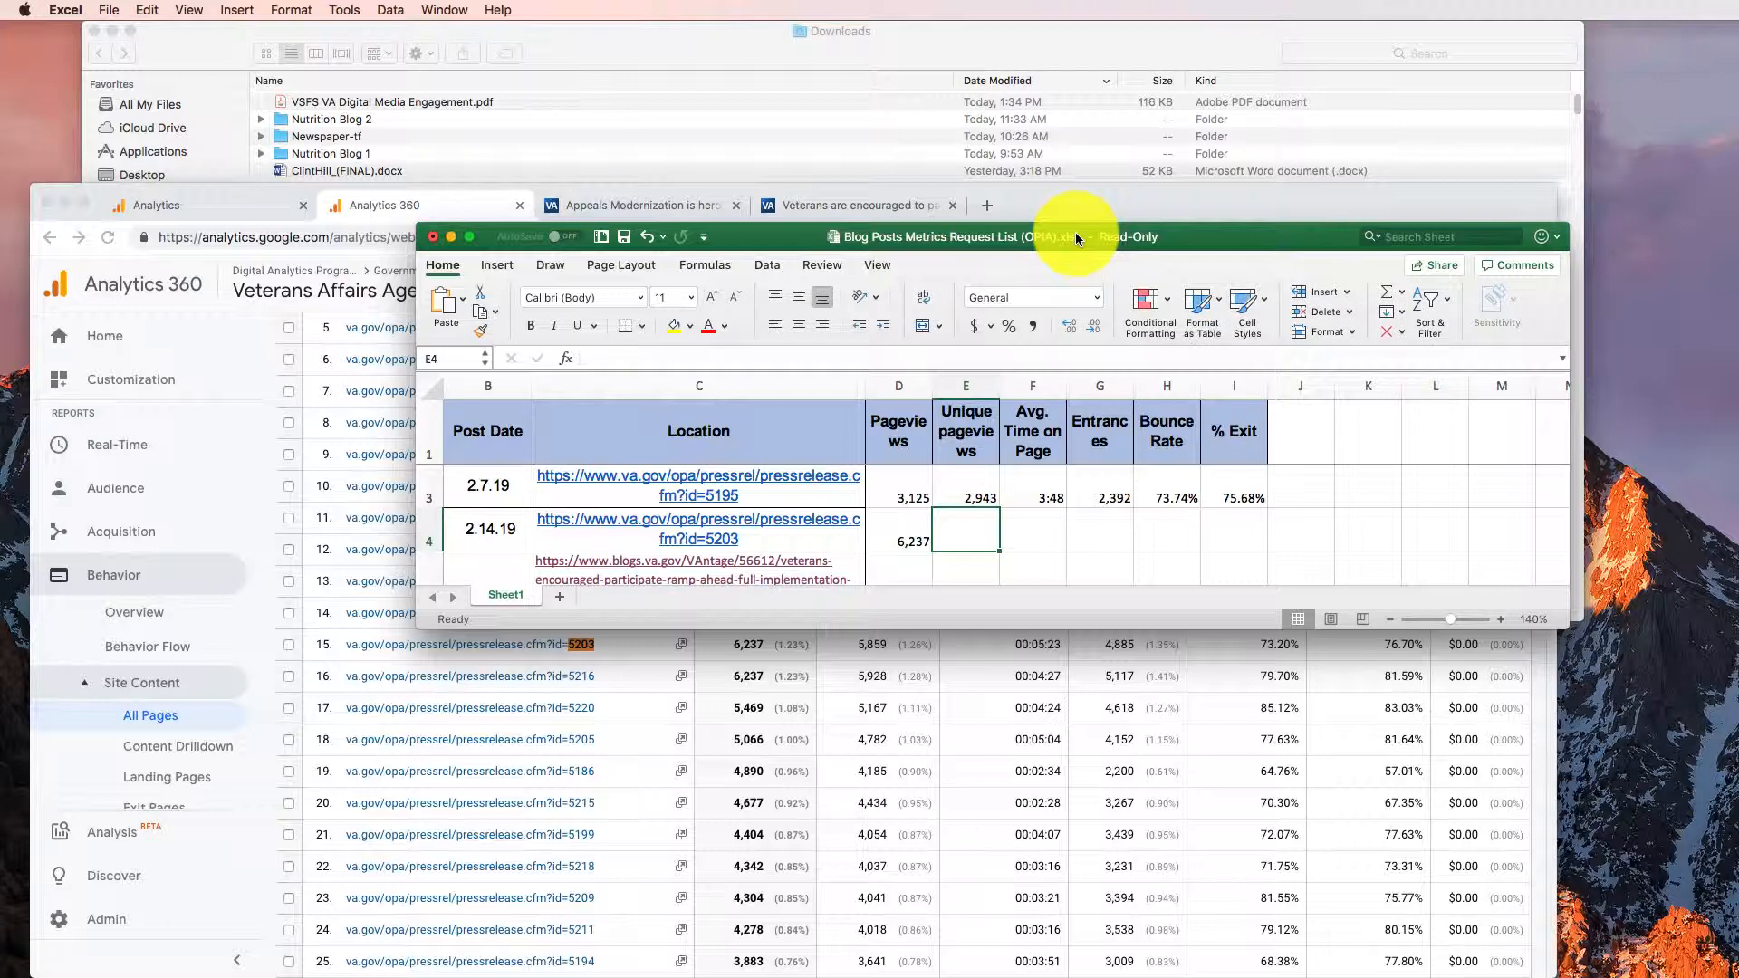
# - Record 5,859 unique pageviews and a 5:23 average time on page for the 2.14.19 press release
pyautogui.write('5,8')
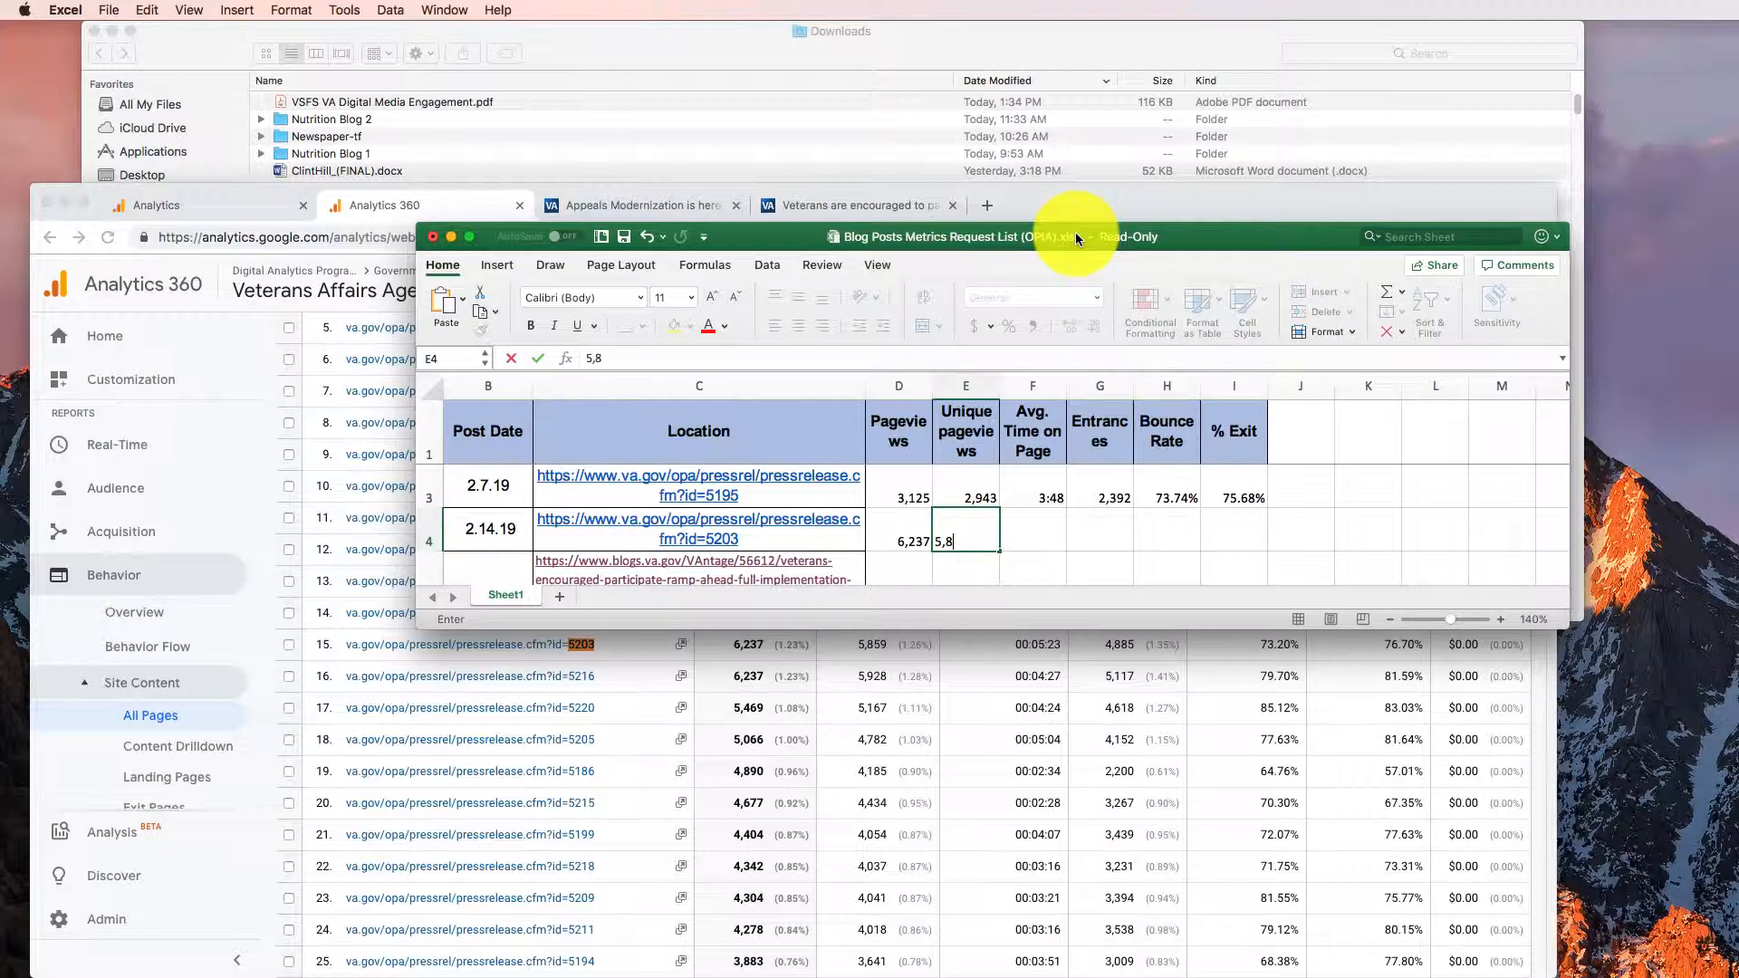
pyautogui.write('59')
pyautogui.press('Tab')
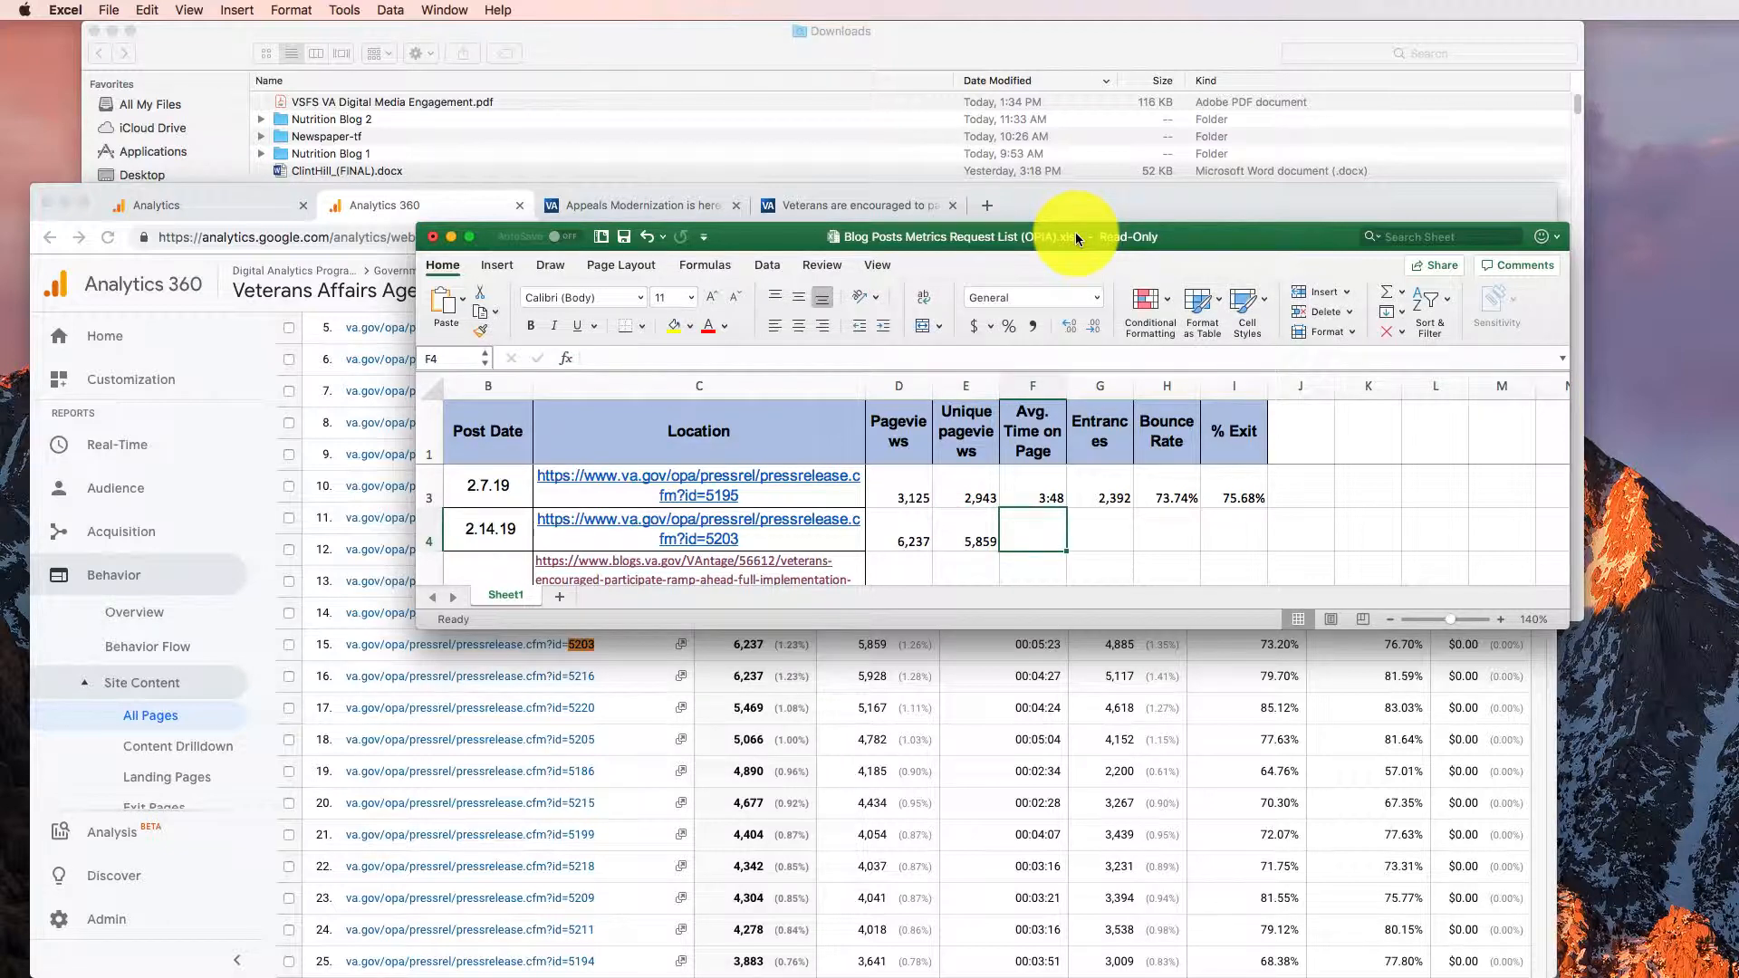
pyautogui.write('5:')
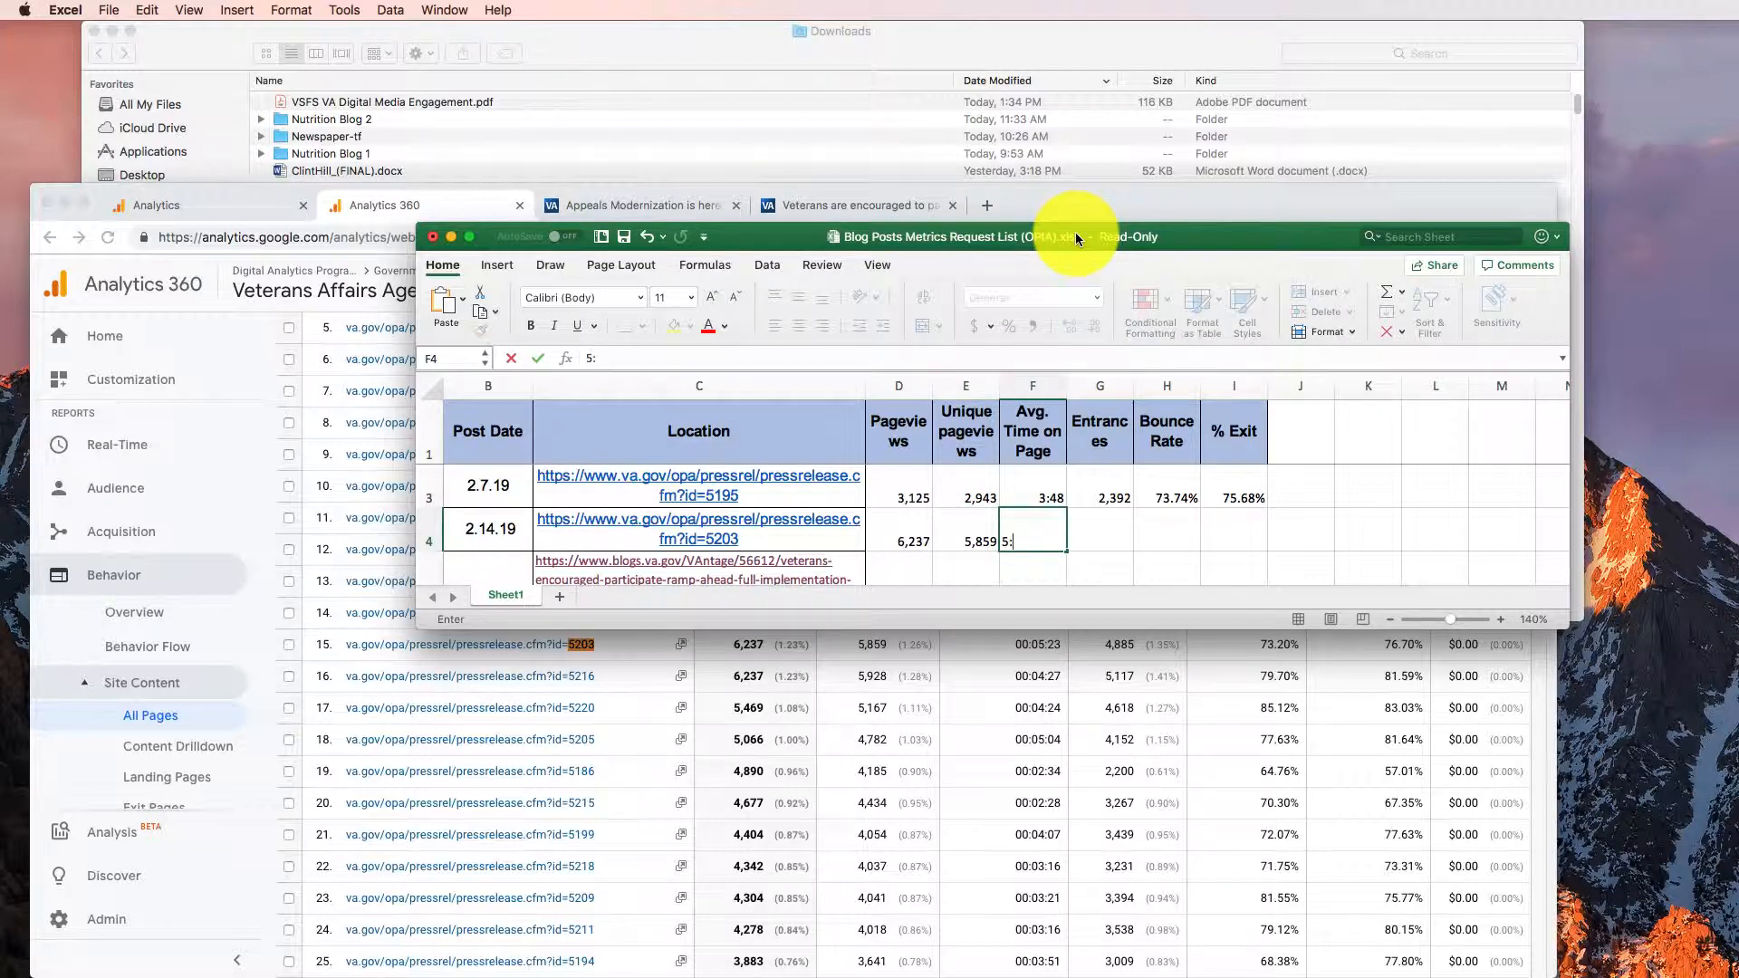
pyautogui.write('23')
pyautogui.press('Tab')
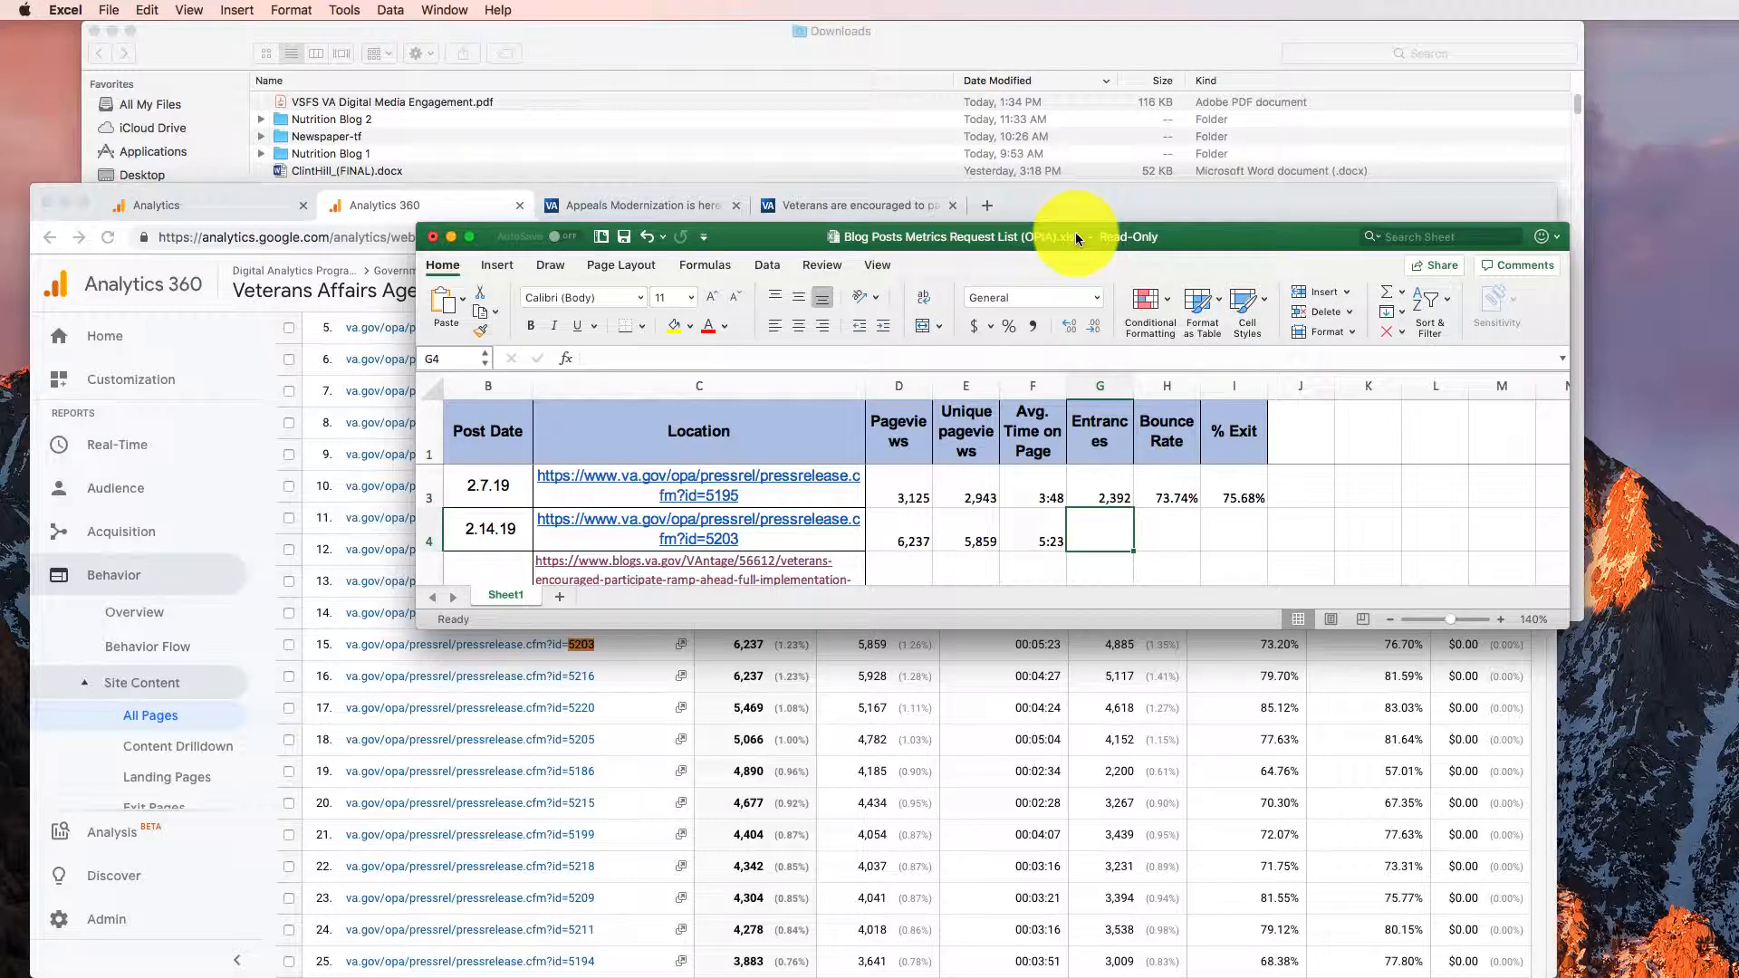
# - Record 4,885 entrances, a 73.2% bounce rate and 76.7% exit for the 2.14.19 press release
pyautogui.write('4')
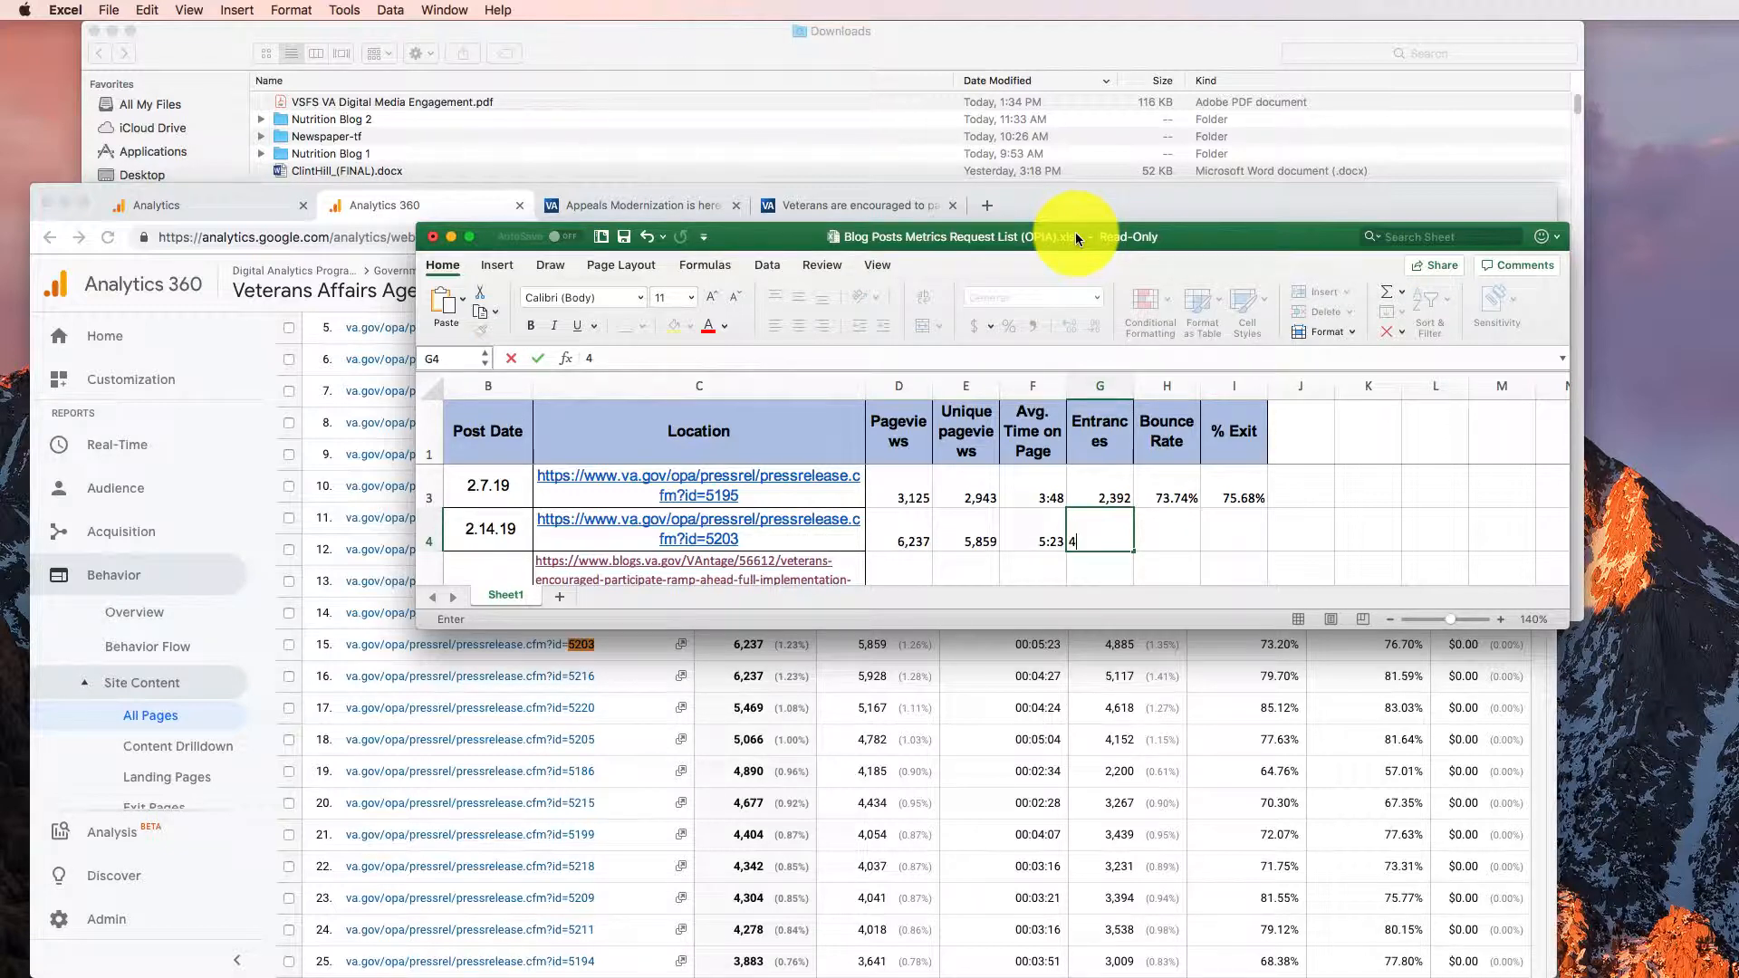
pyautogui.write(',885')
pyautogui.press('Tab')
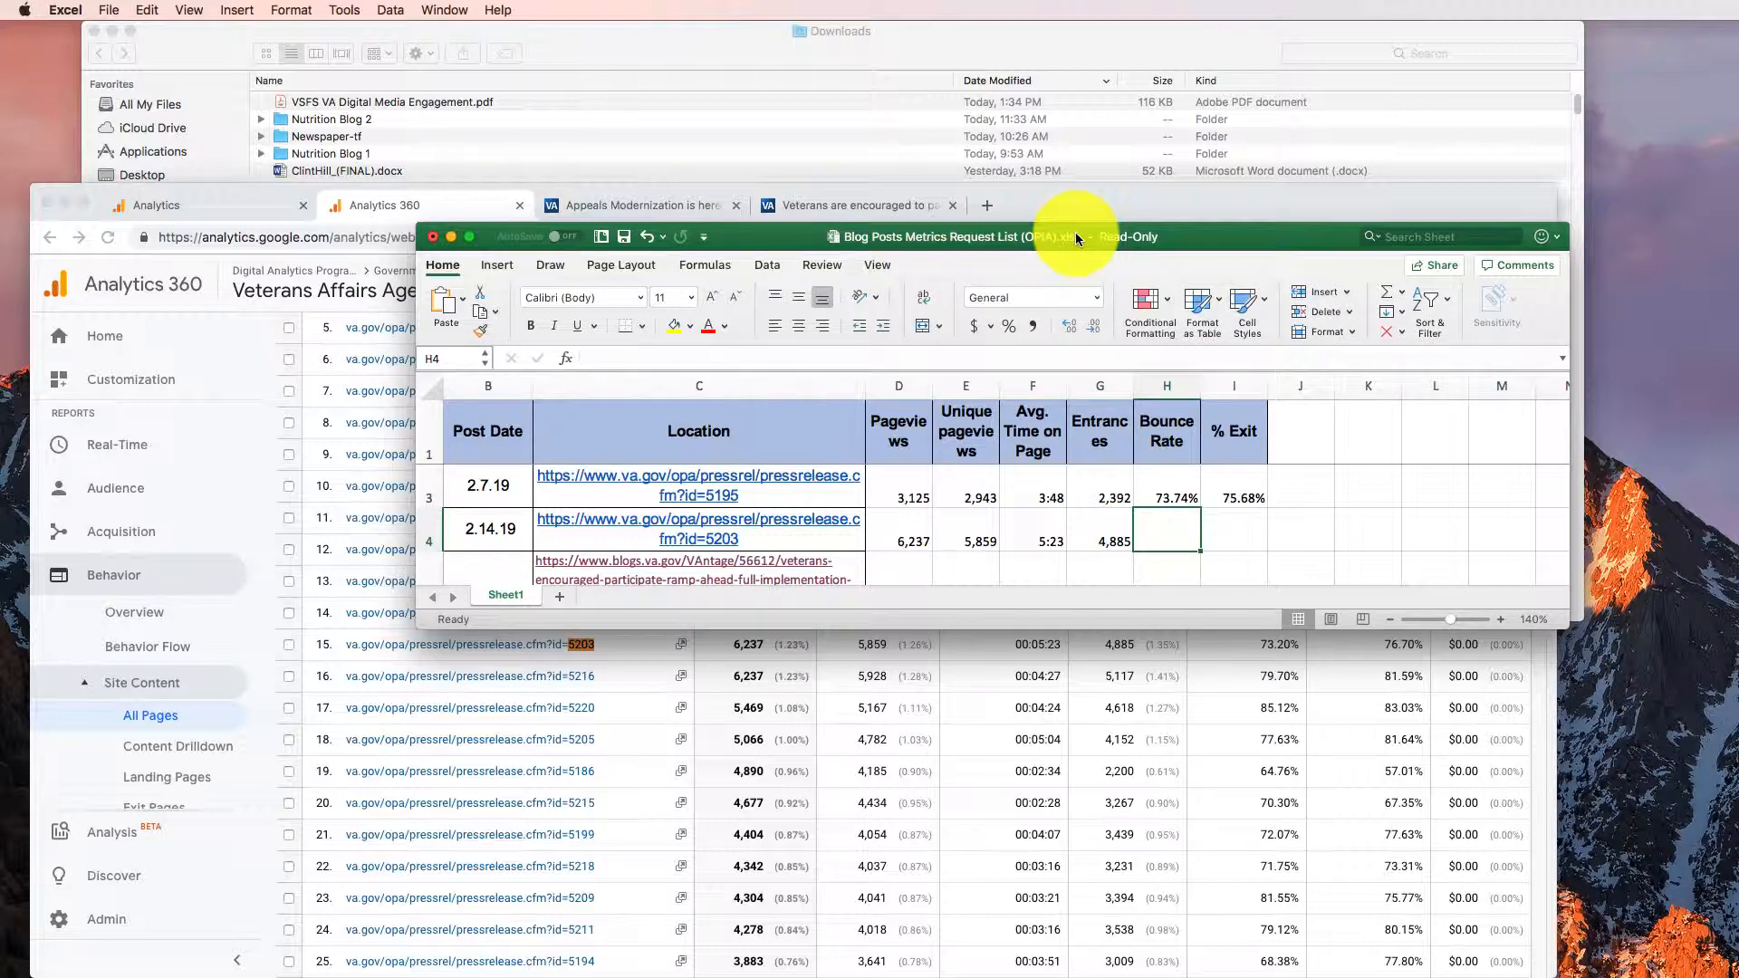
pyautogui.write('73.2%')
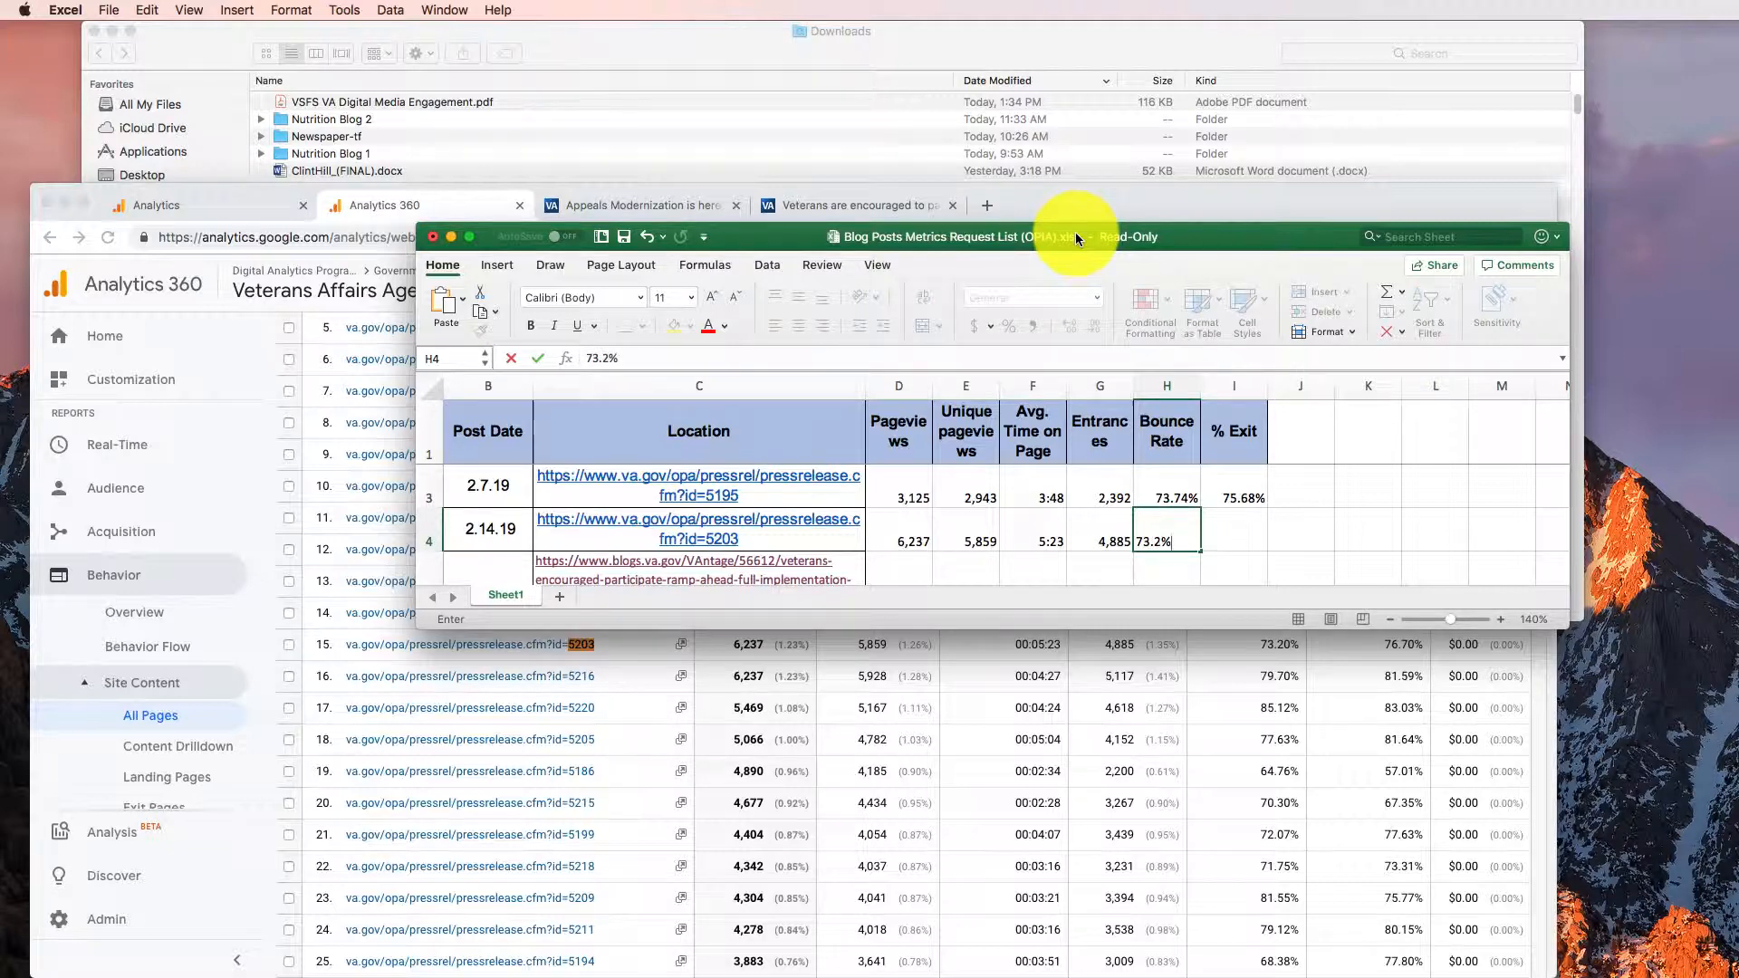
pyautogui.press('Tab')
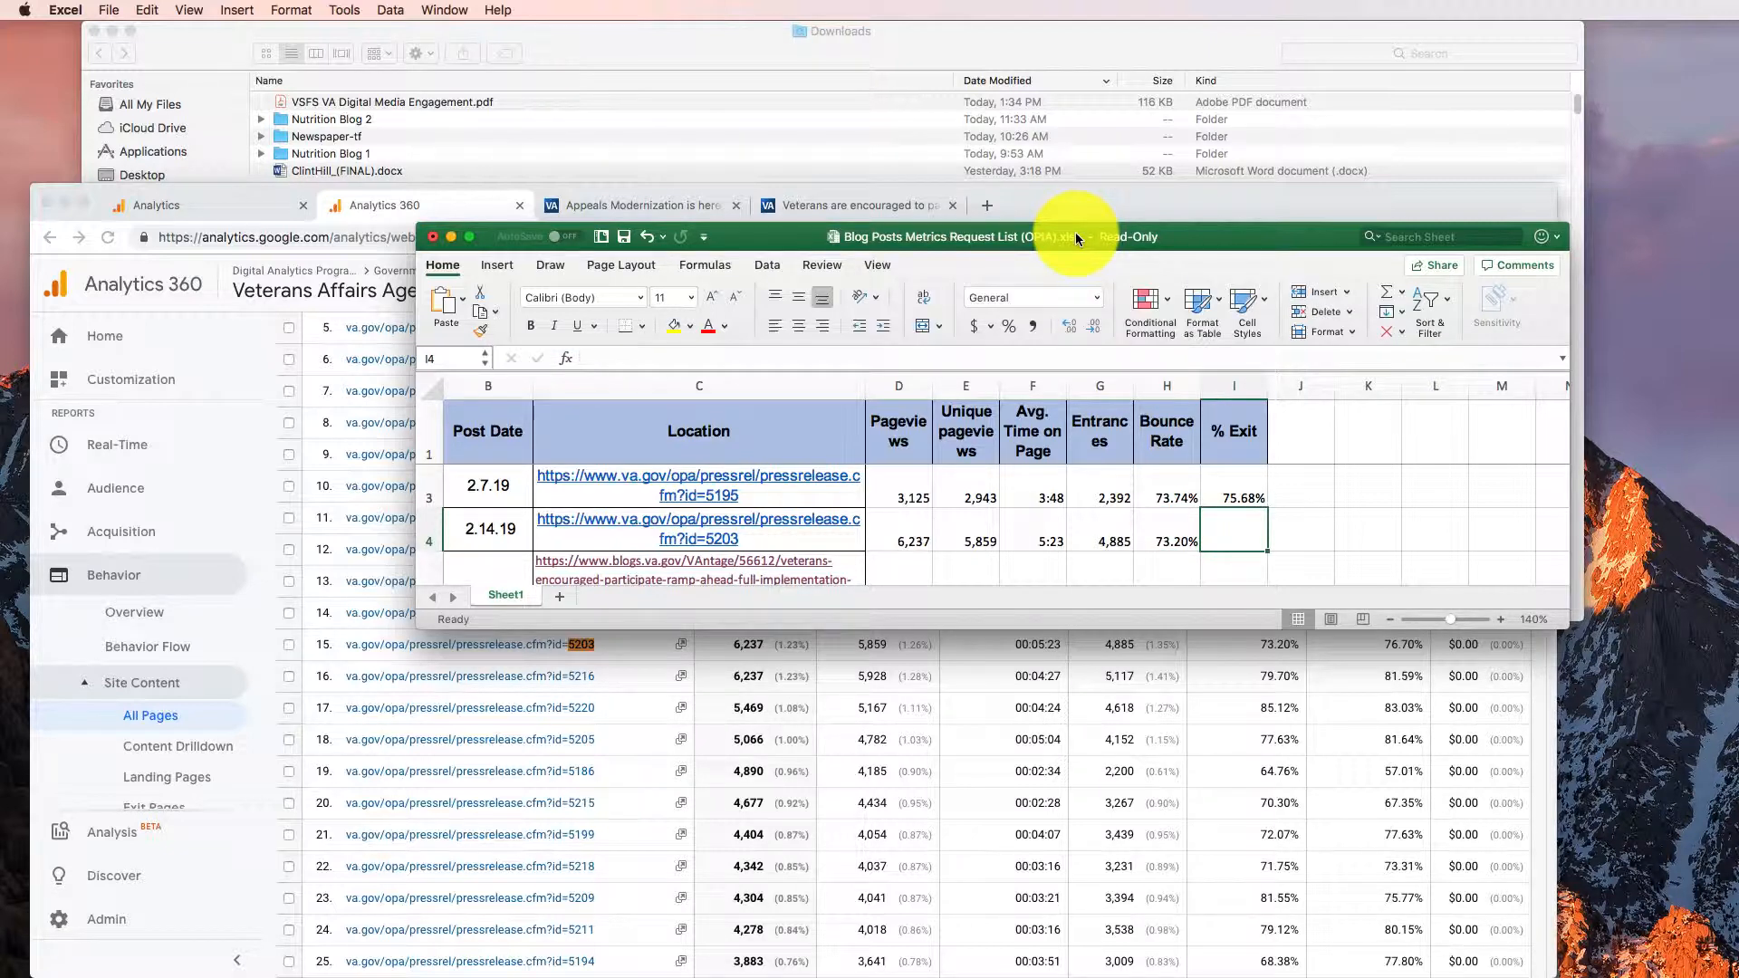
pyautogui.write('76.7')
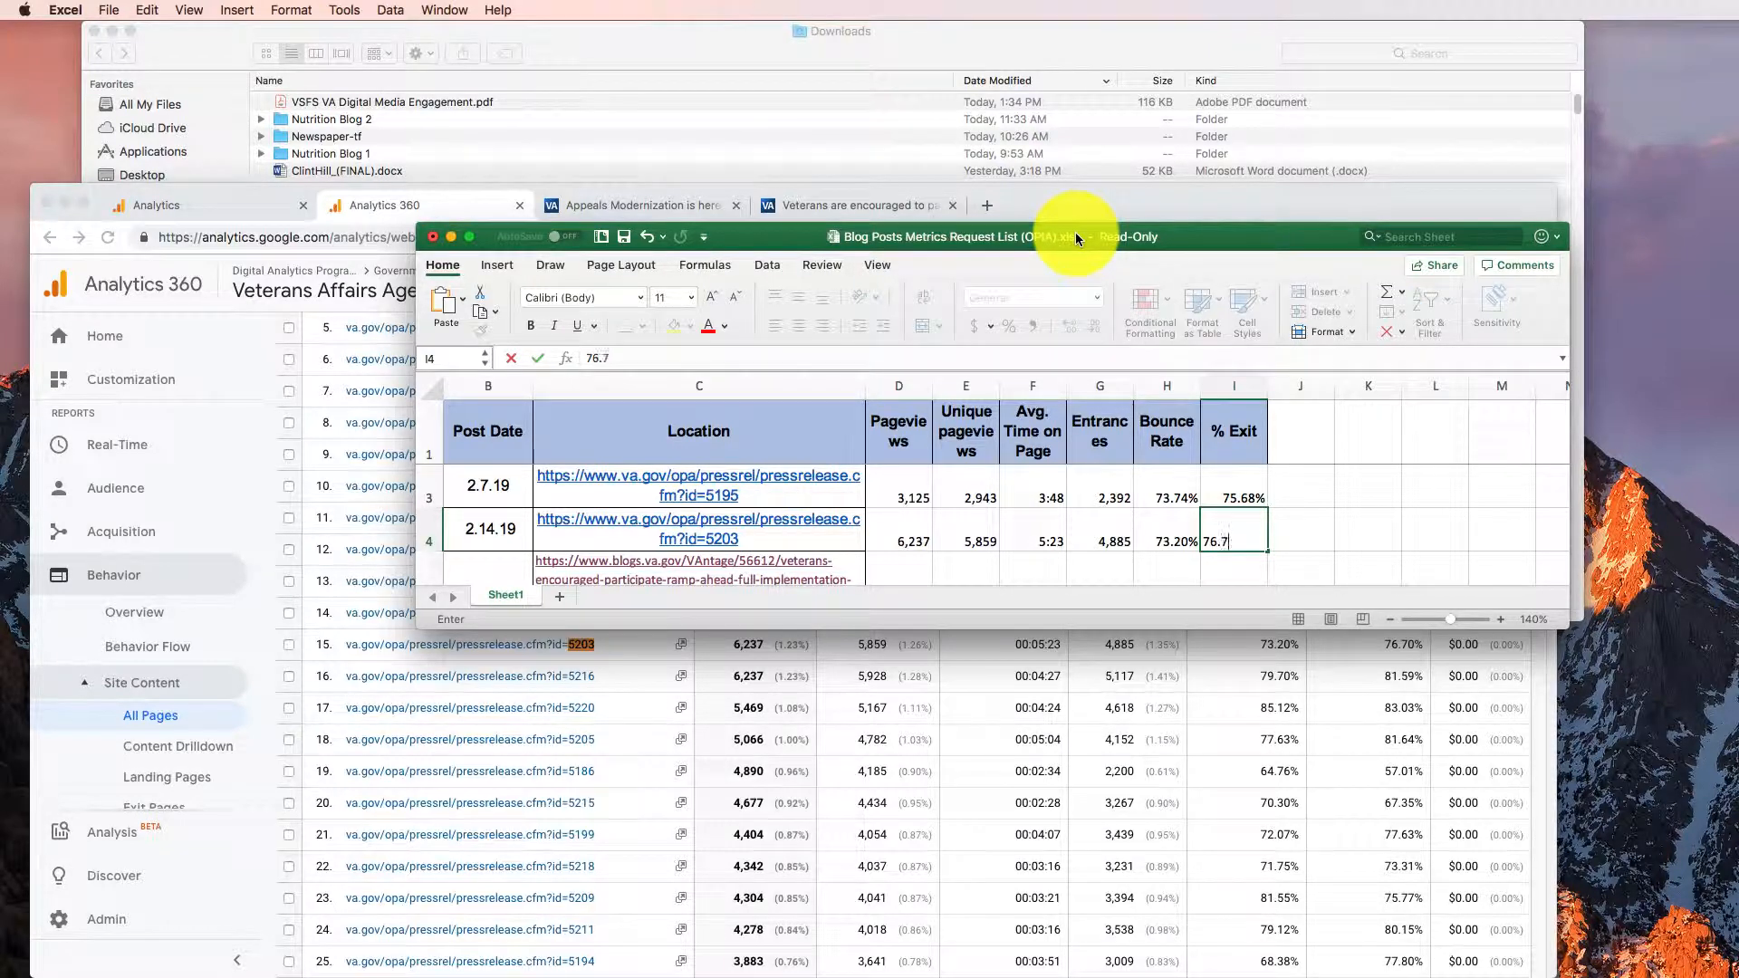
pyautogui.write('%')
pyautogui.press('Return')
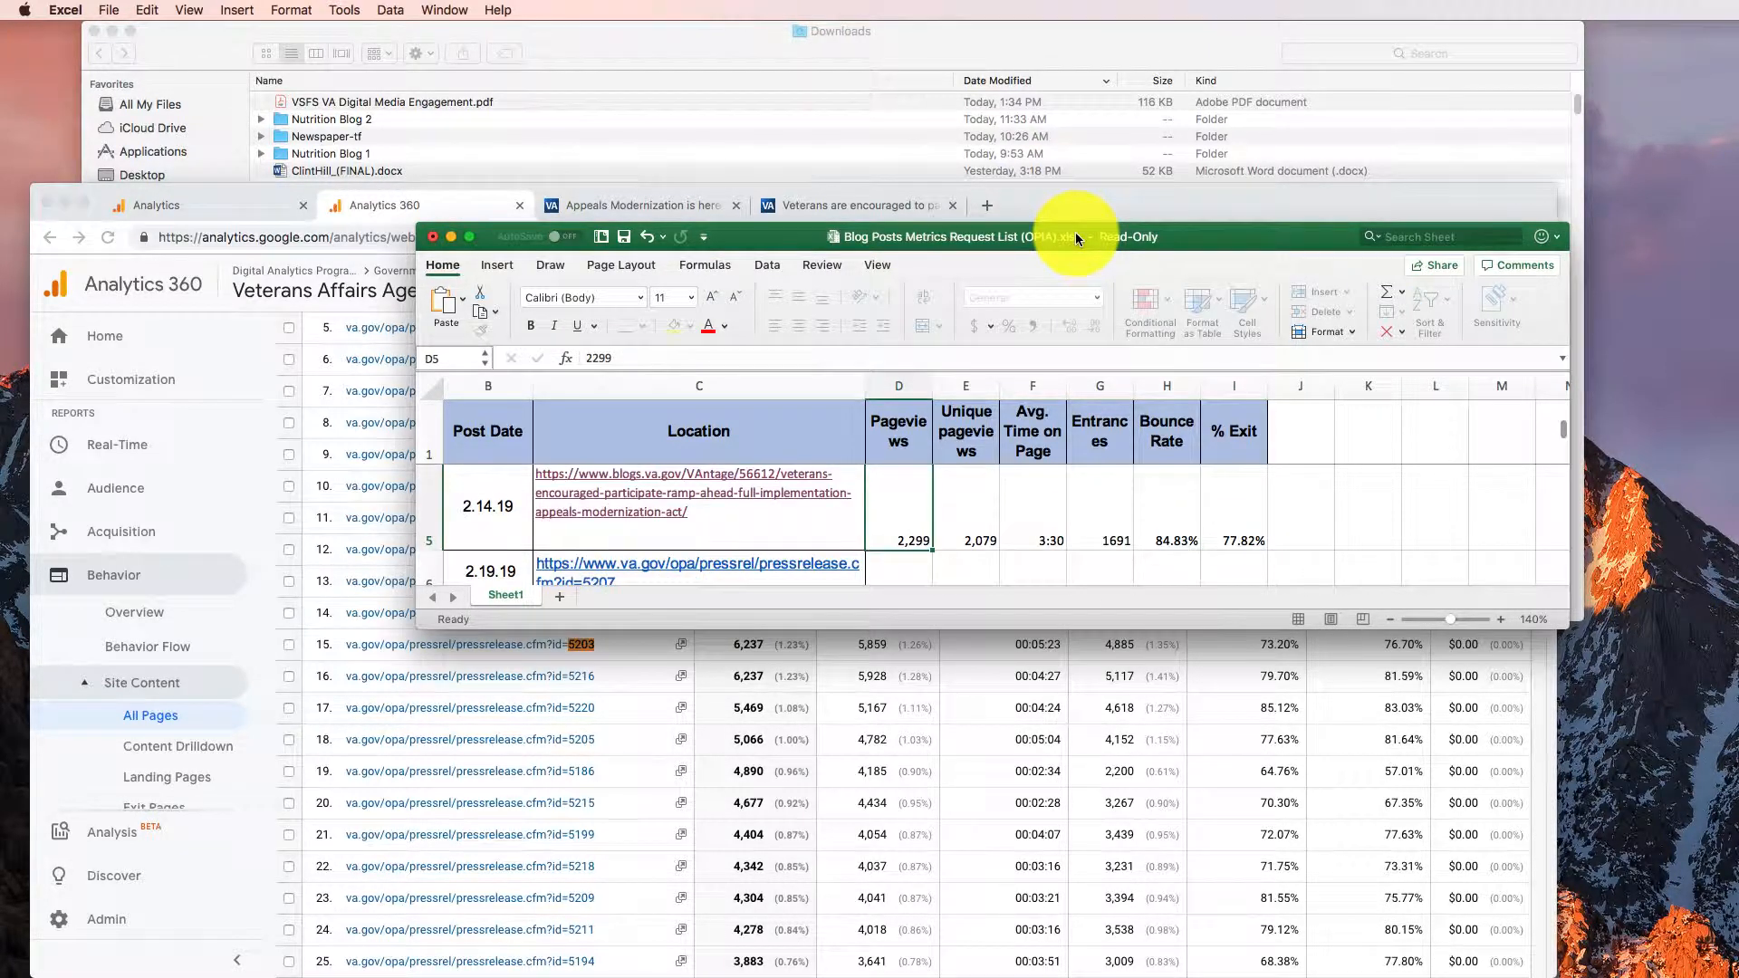
# - Go to the 2.19.19 press release's empty pageviews cell, then find 5207 in the filtered Analytics page list in Chrome
pyautogui.press('Return')
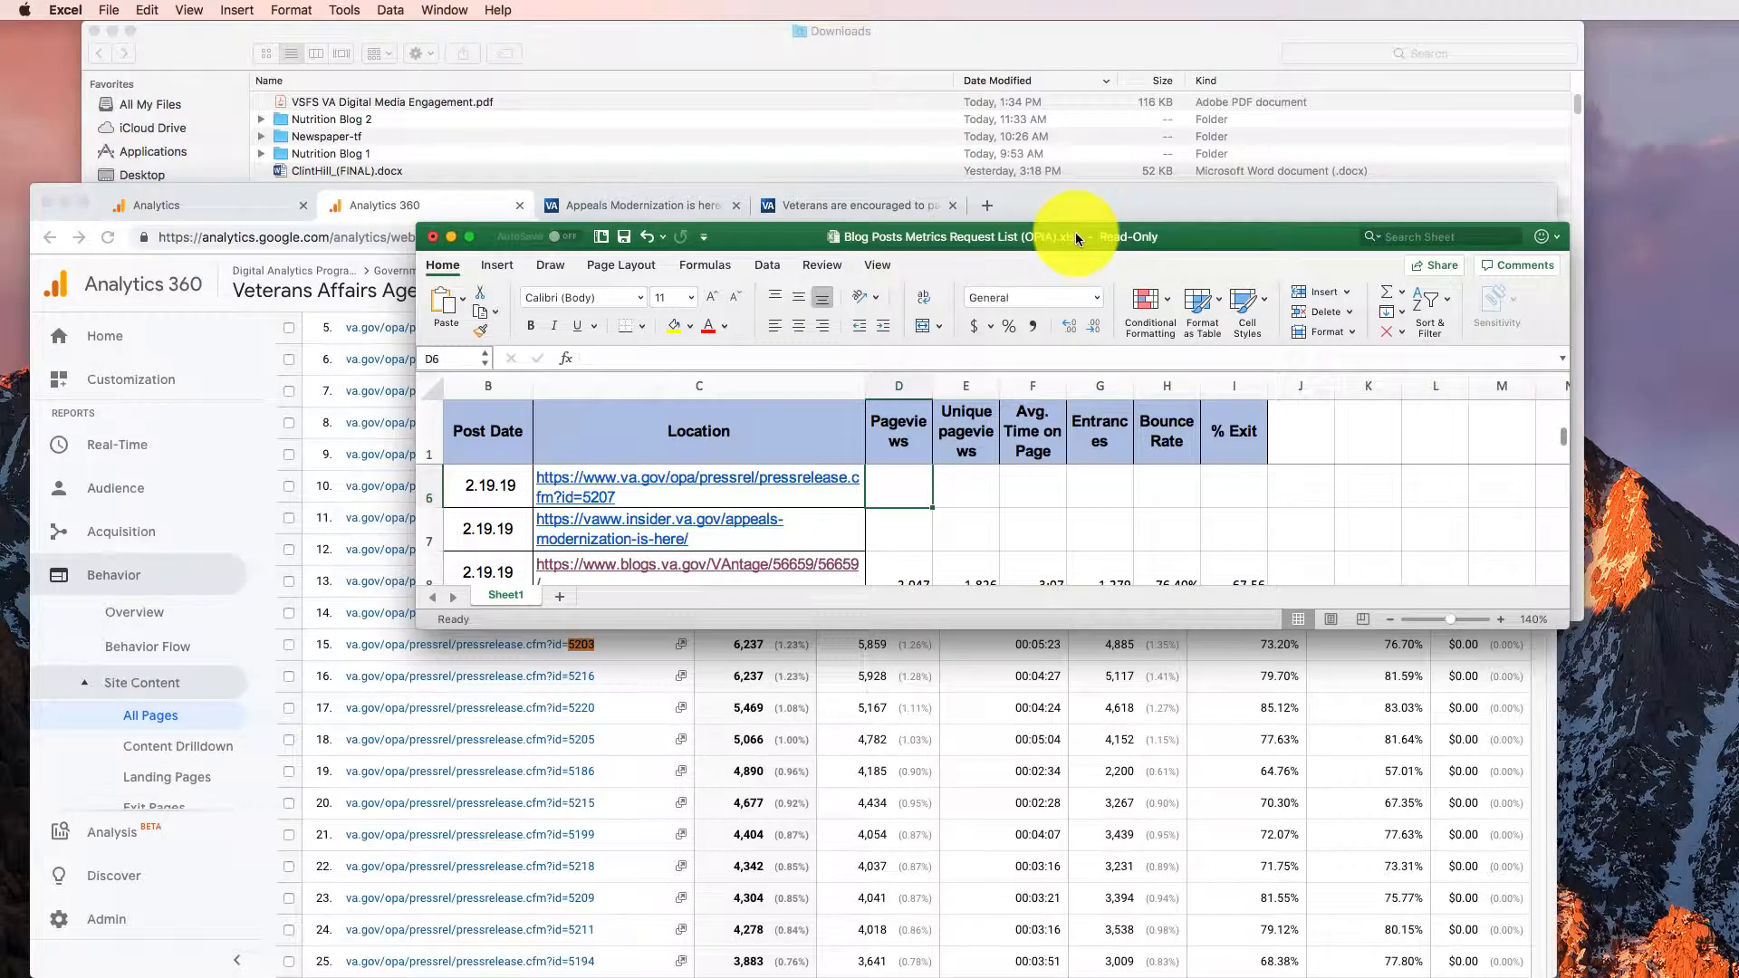
pyautogui.click(1056, 200)
pyautogui.press('super+f')
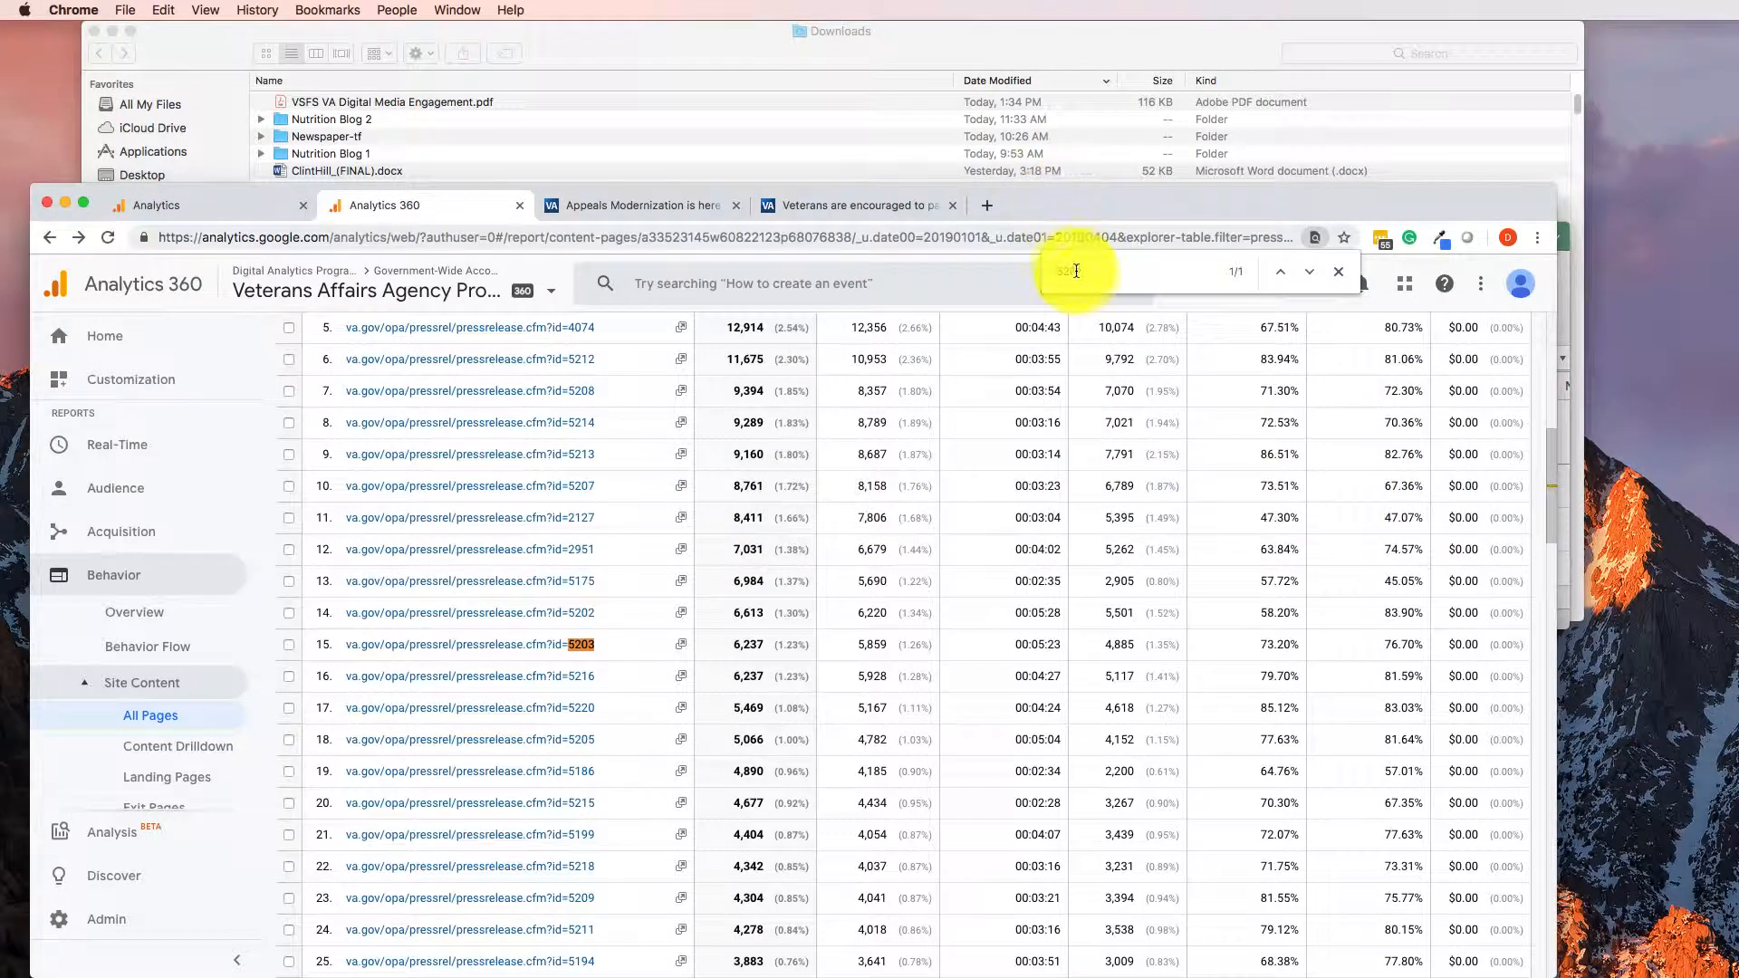
pyautogui.write('5207')
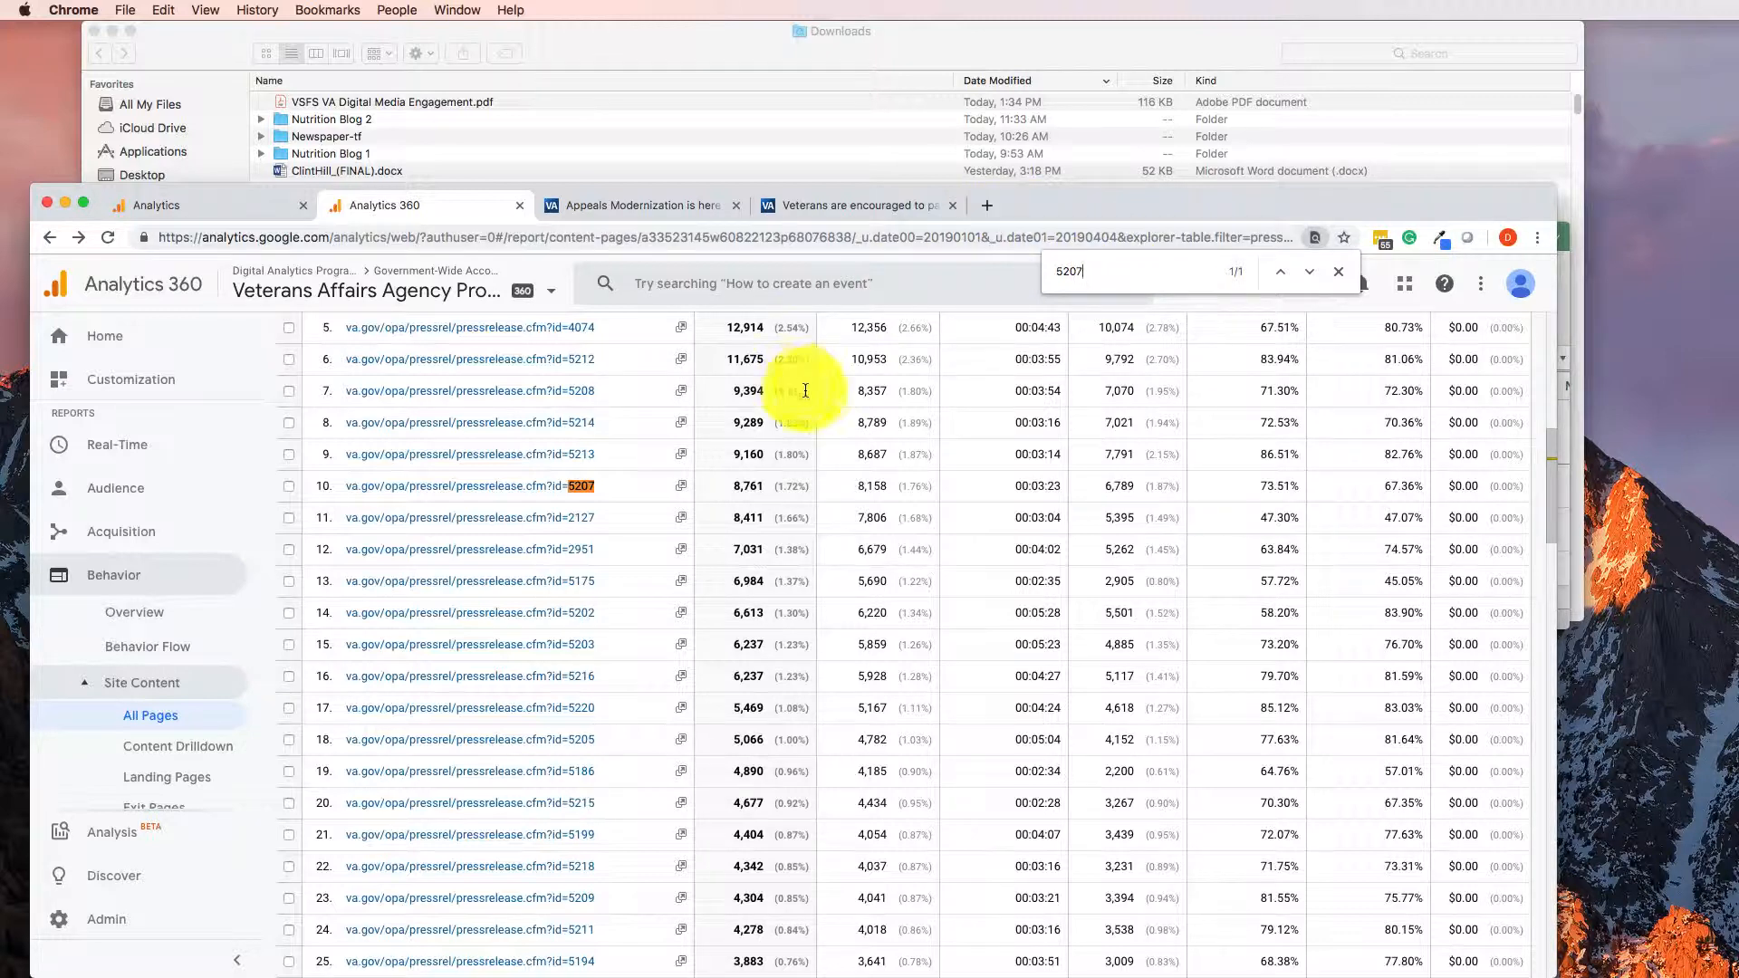
# - Return to Excel, move the workbook window to just above the 5207 Analytics row, and record 8,761 pageviews for the 2.19.19 press release
pyautogui.press('super+Tab')
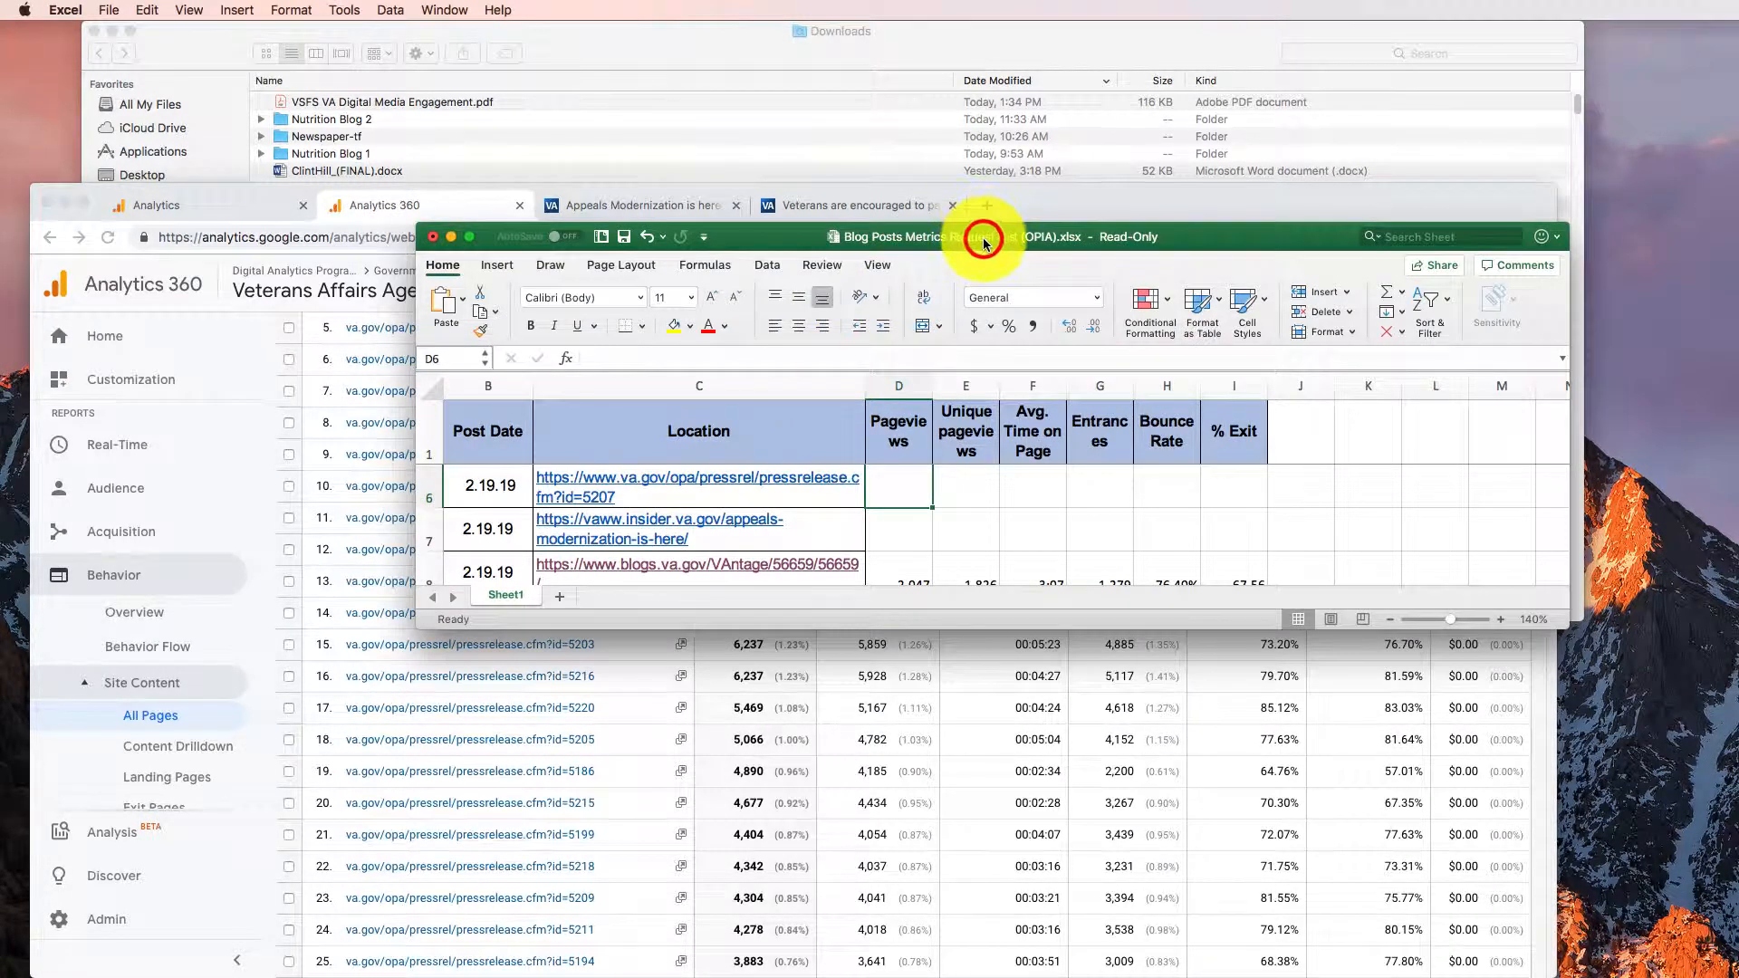
pyautogui.moveTo(981, 227); pyautogui.dragTo(992, 85)
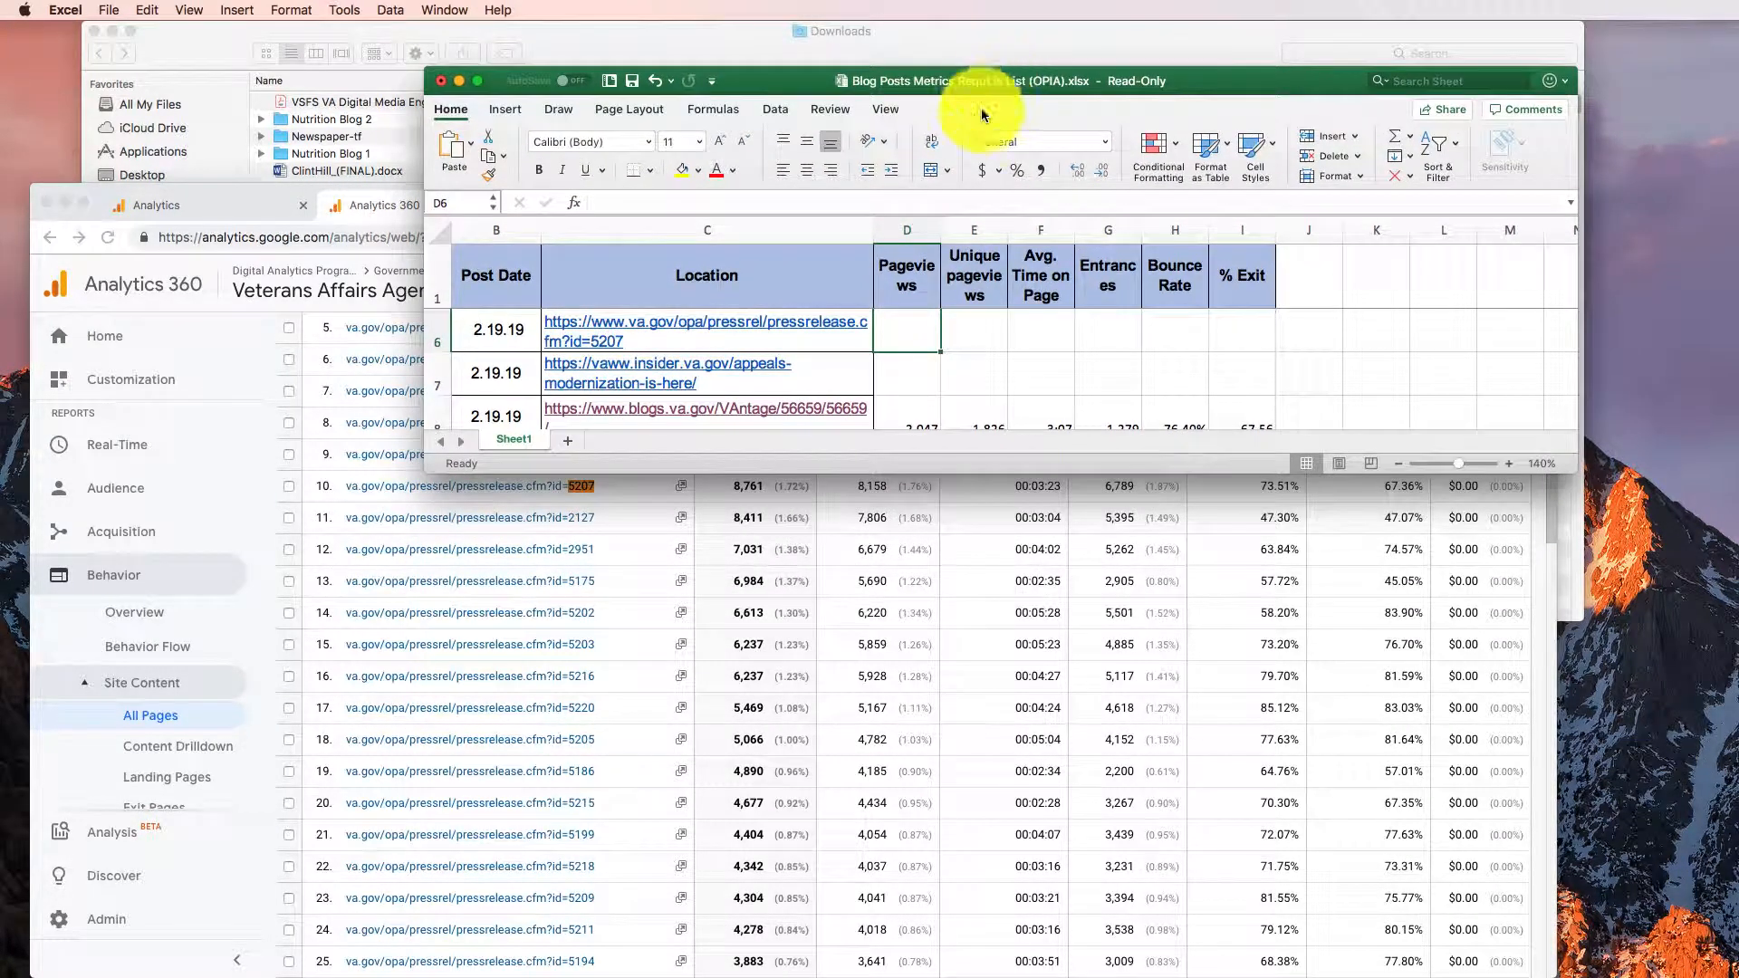
pyautogui.click(908, 325)
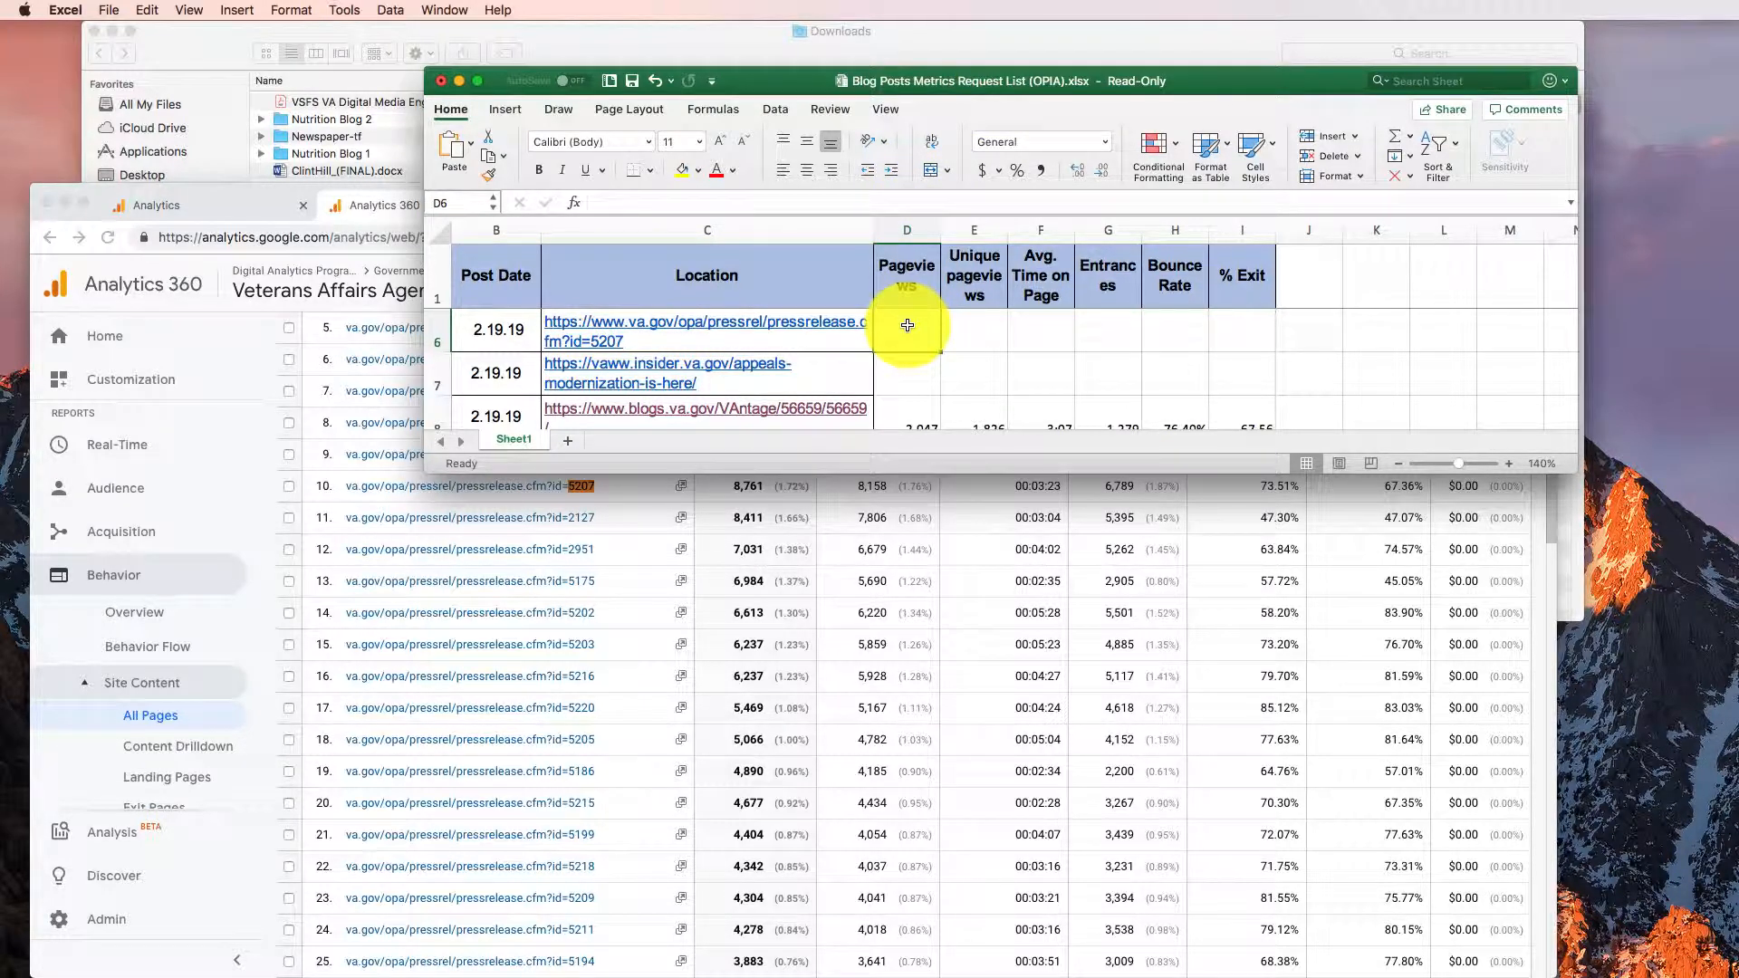
pyautogui.write('8')
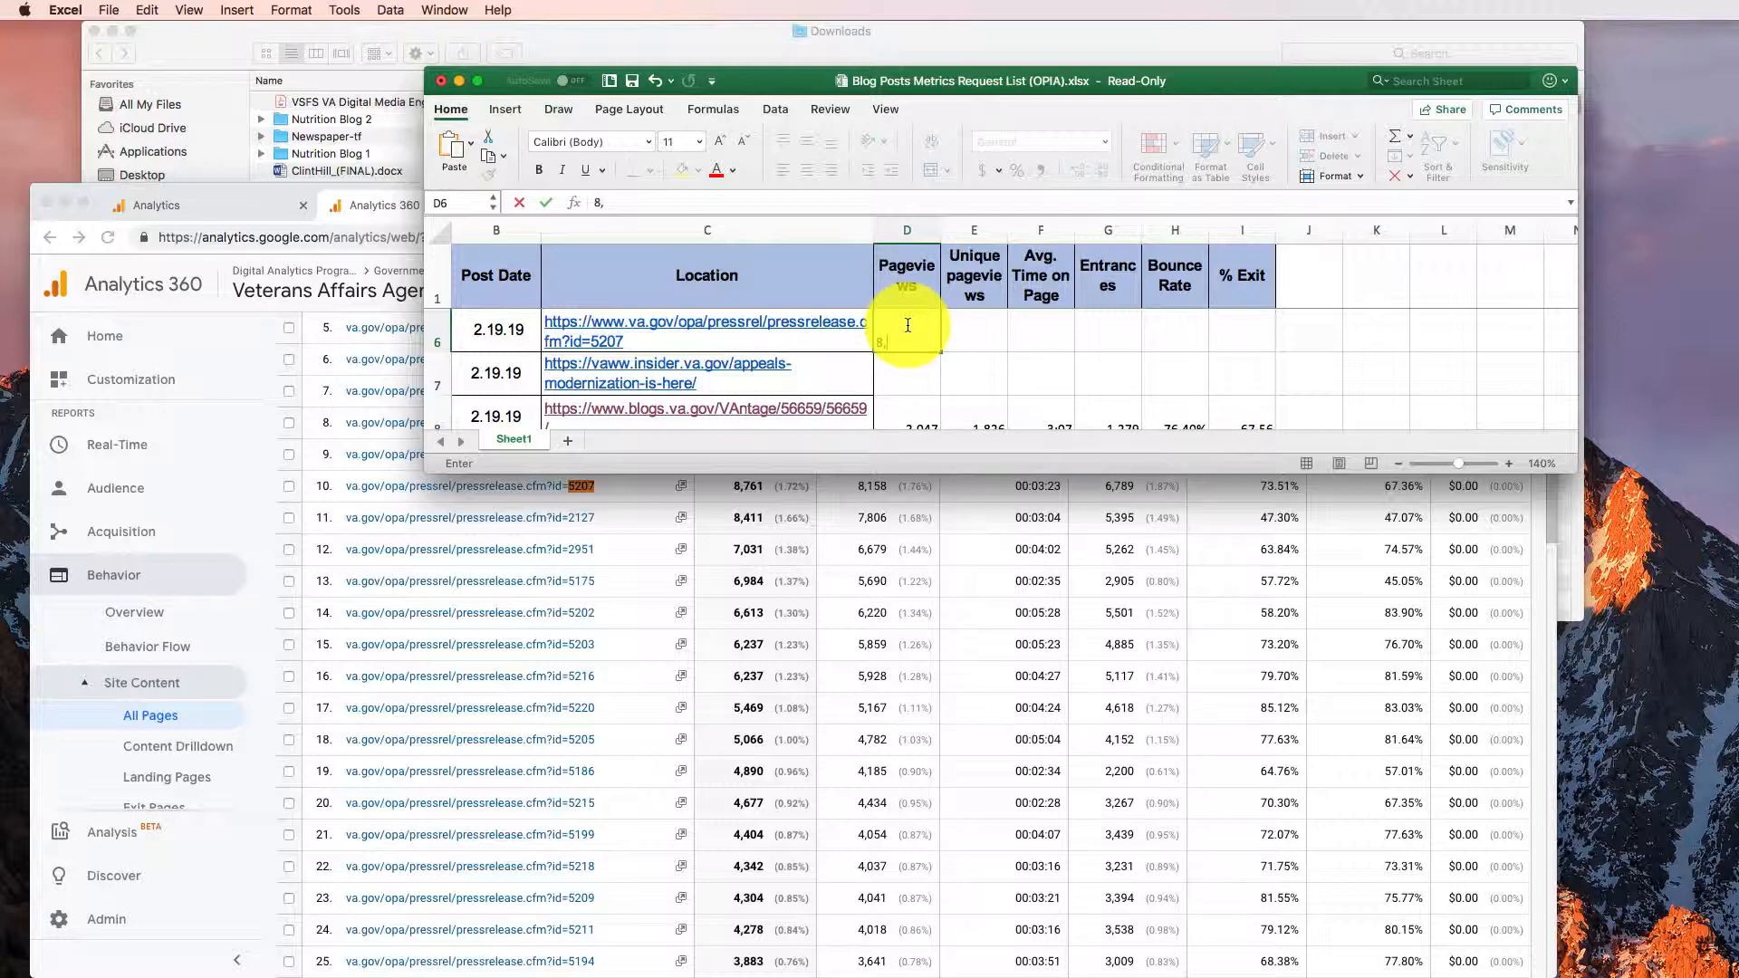
pyautogui.write(',761')
pyautogui.press('Tab')
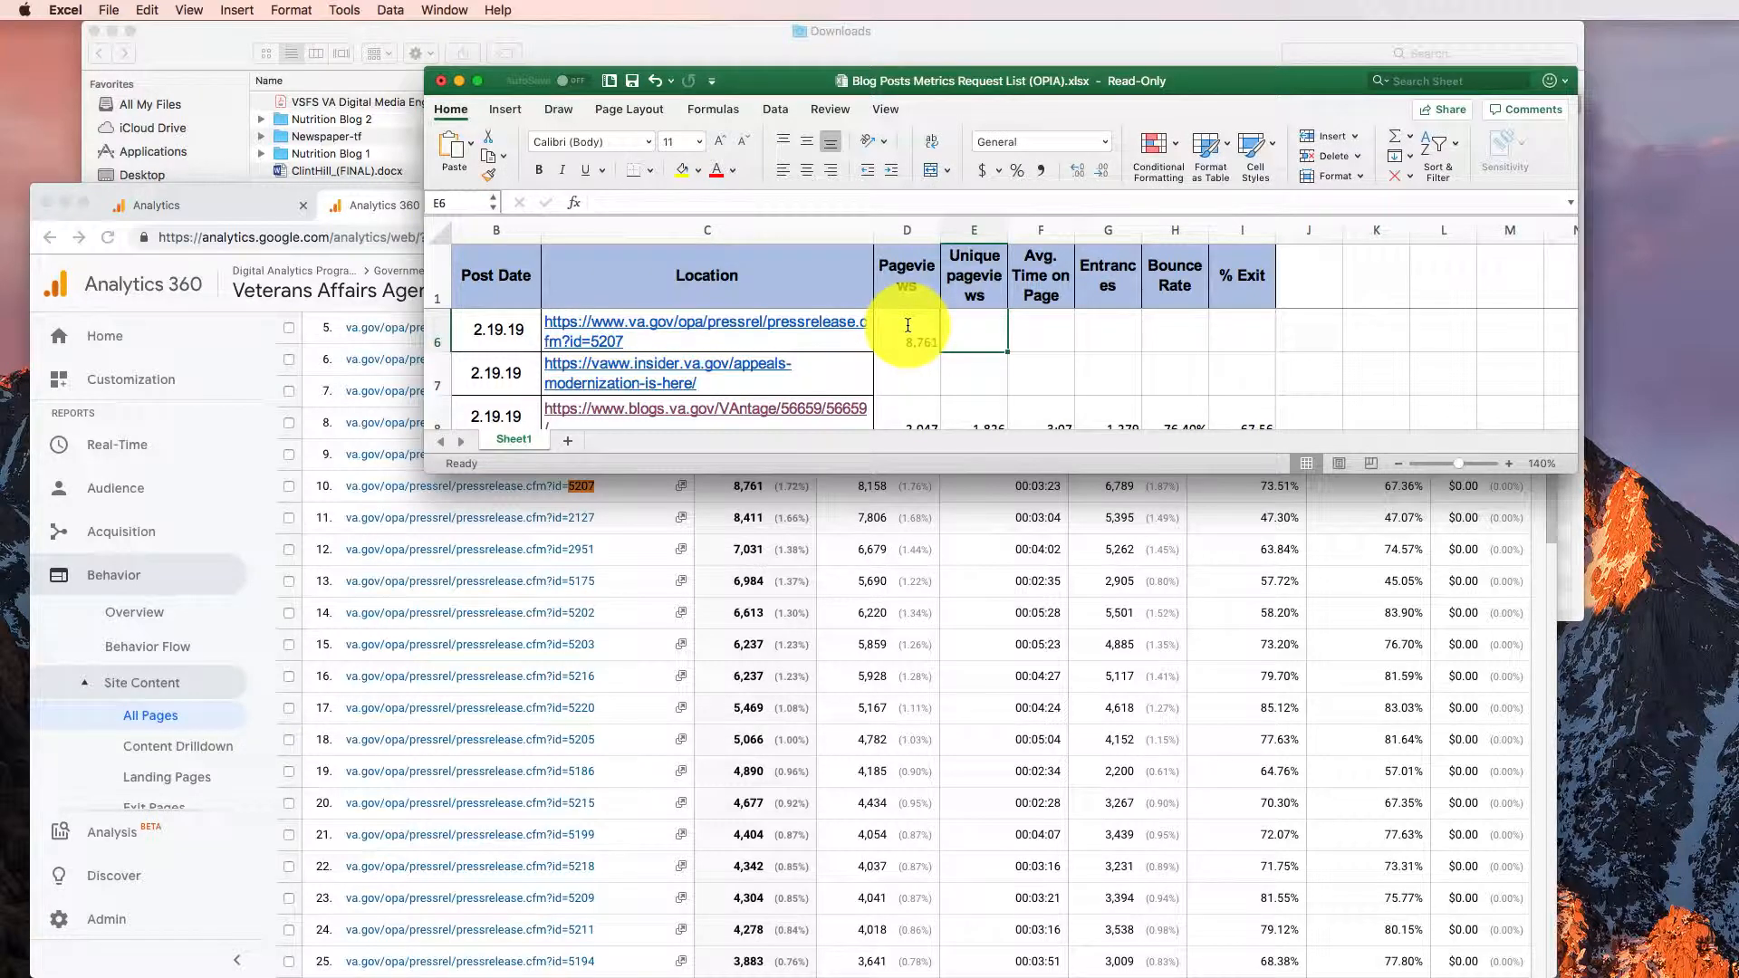
# - Record 8,158 unique pageviews and a 3:23 average time on page for the 2.19.19 press release
pyautogui.write('8,158')
pyautogui.press('Tab')
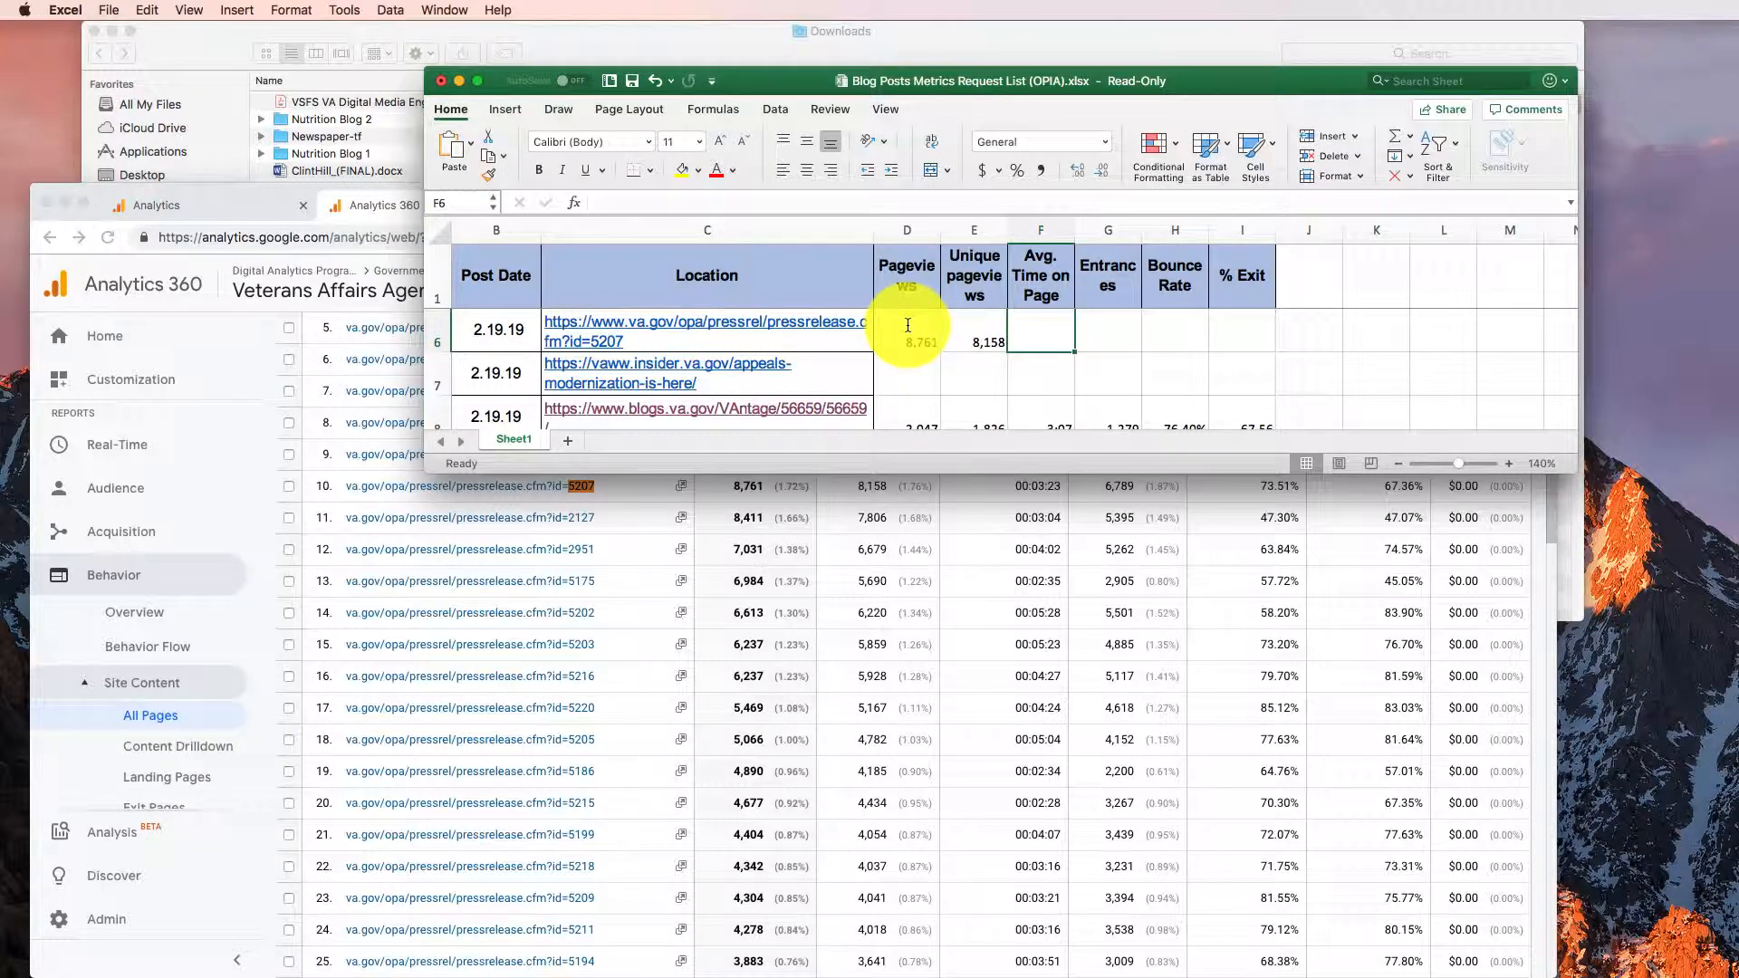
pyautogui.write('3:23')
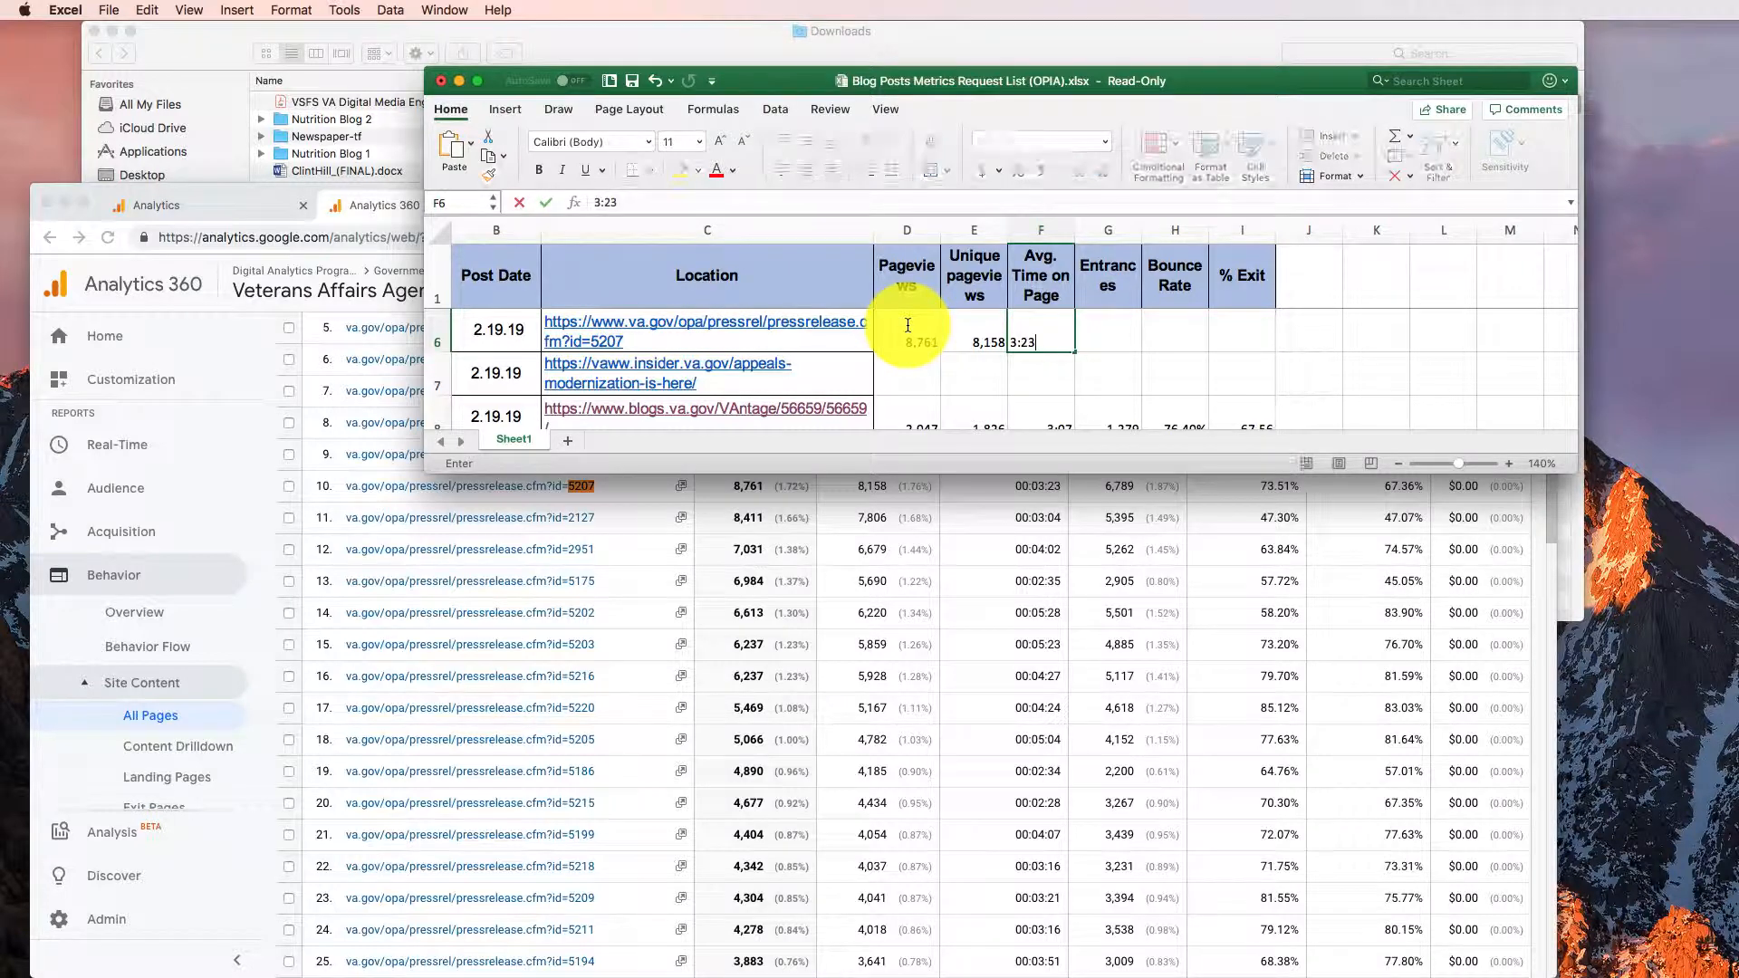
pyautogui.press('Tab')
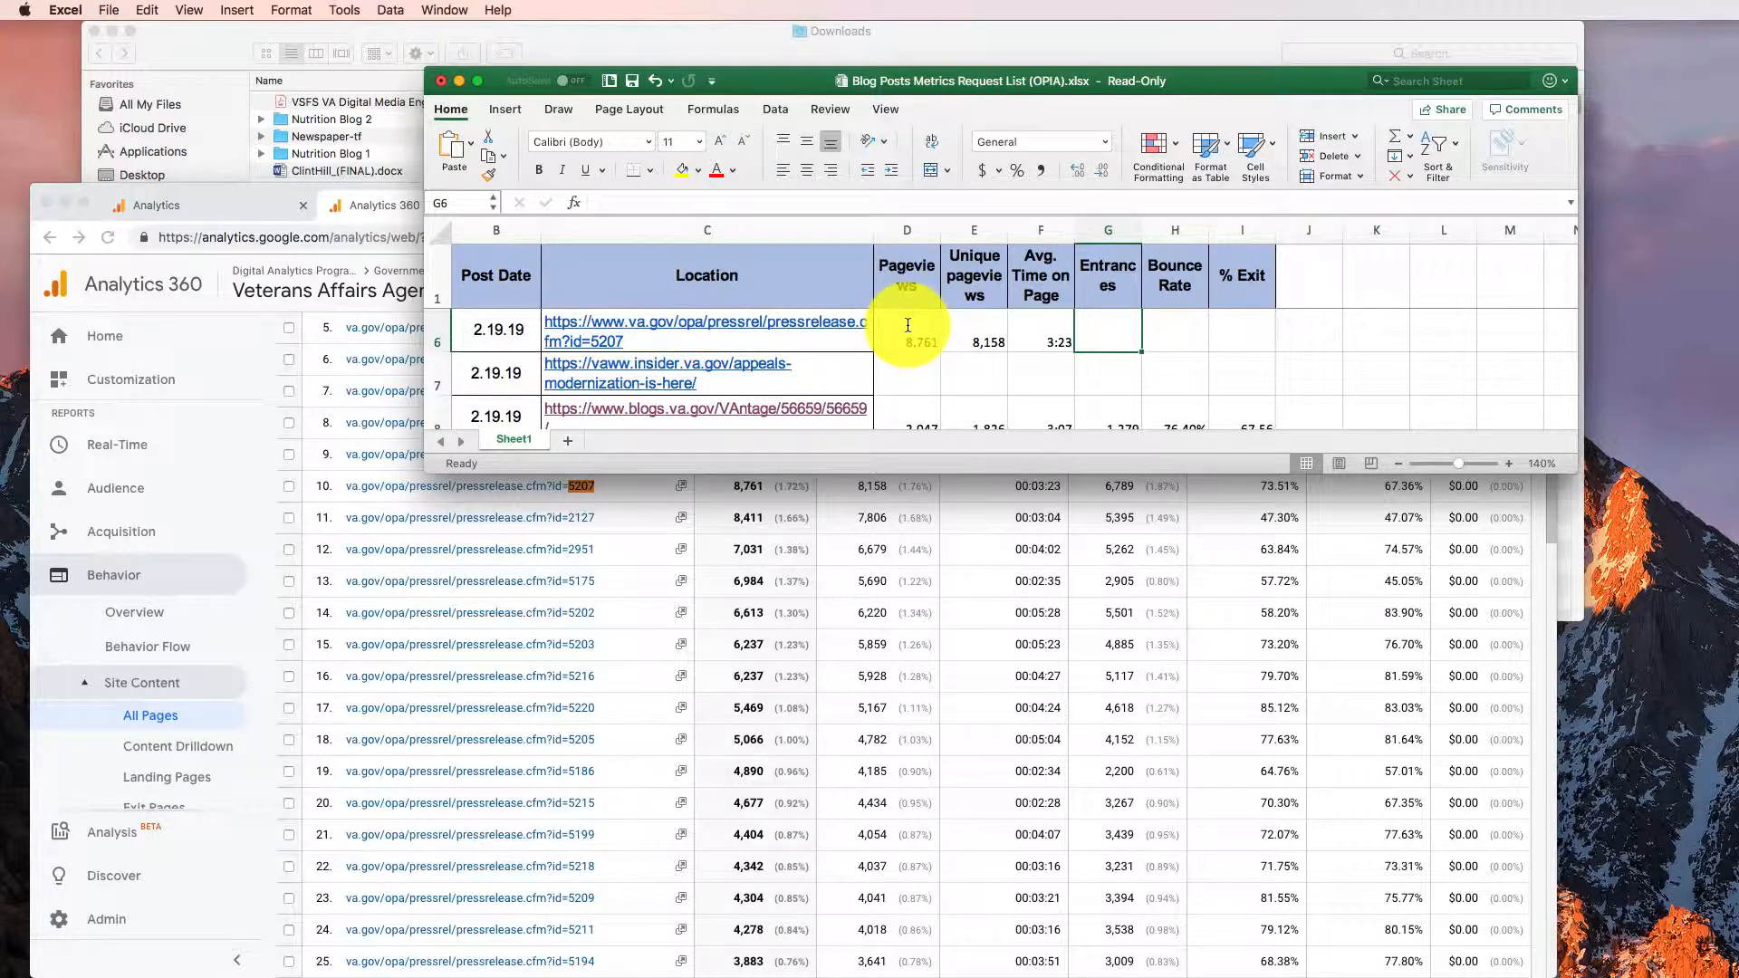
# - Record 6,789 entrances, a 73.51% bounce rate and 67.36% exit for the 2.19.19 press release
pyautogui.write('6,789')
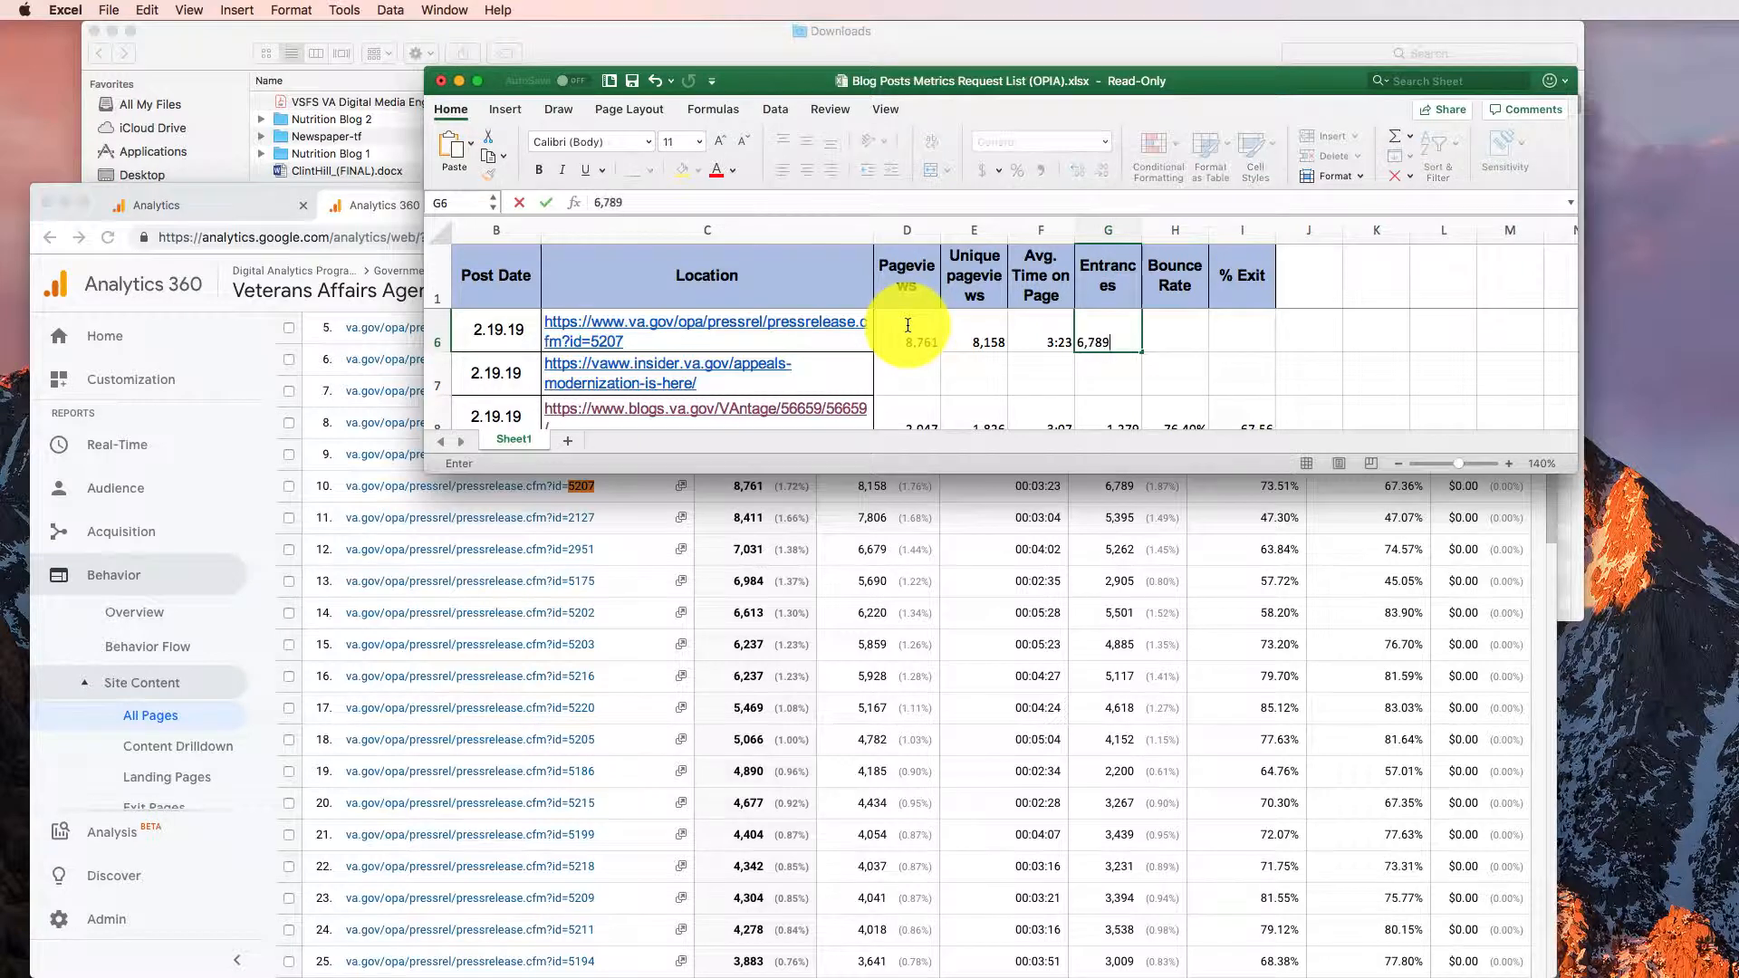
pyautogui.press('Tab')
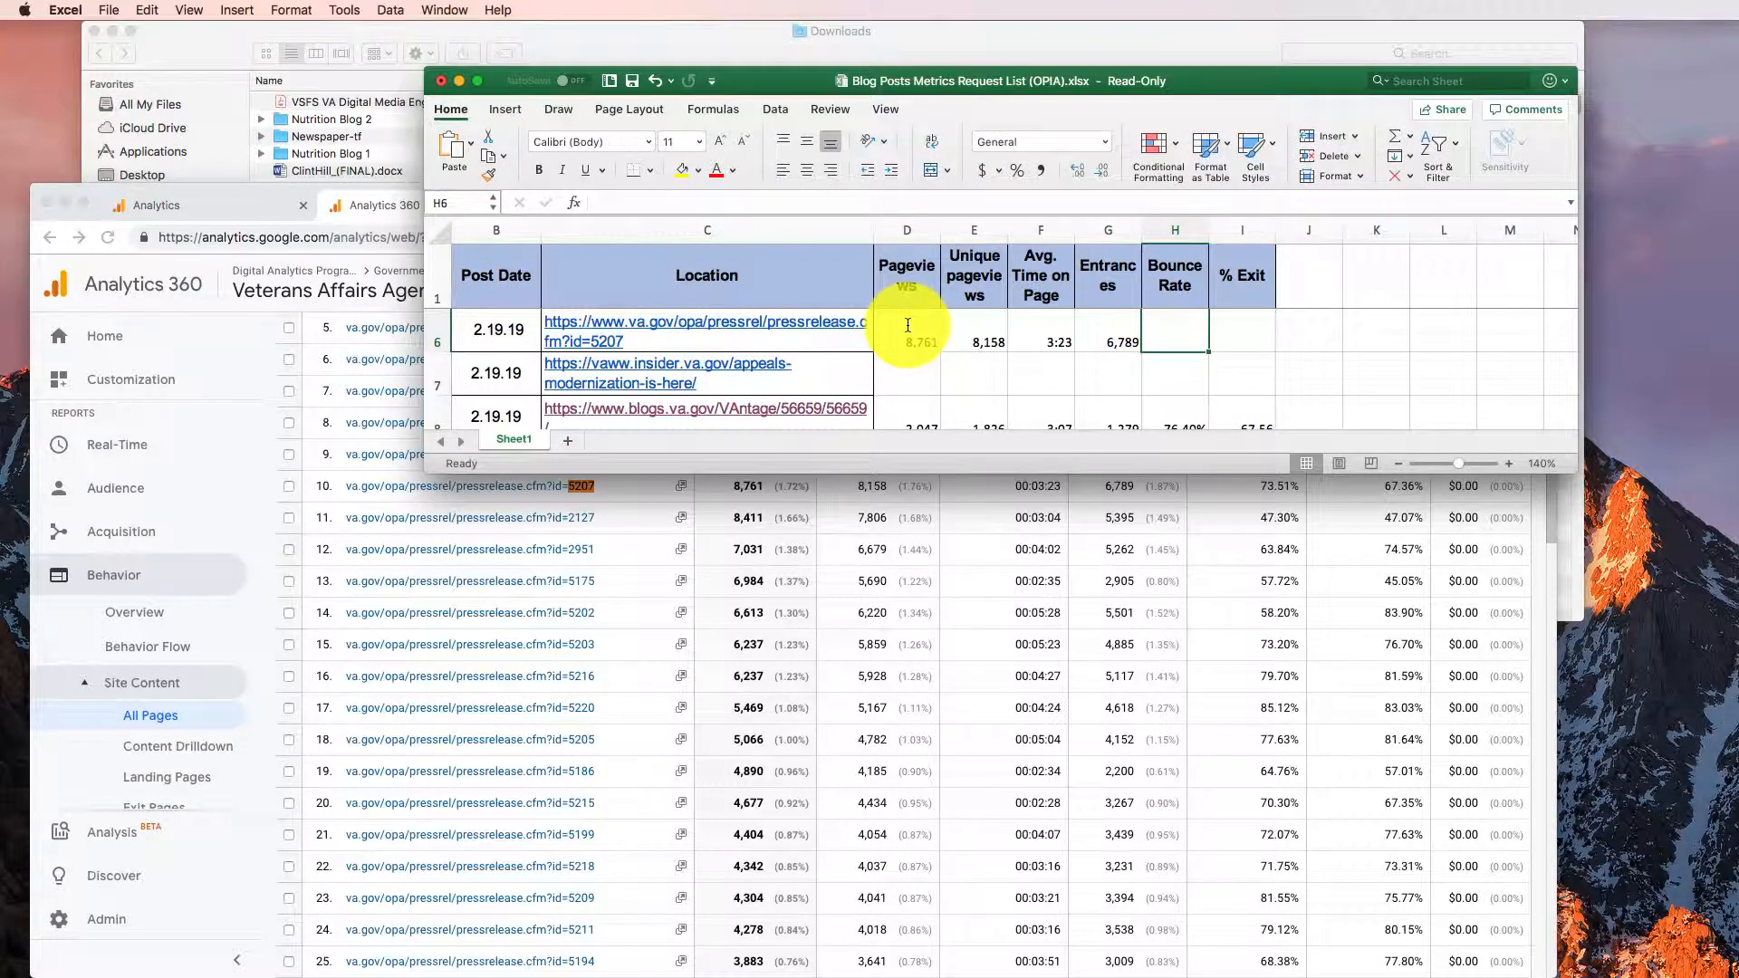
pyautogui.write('73.51%')
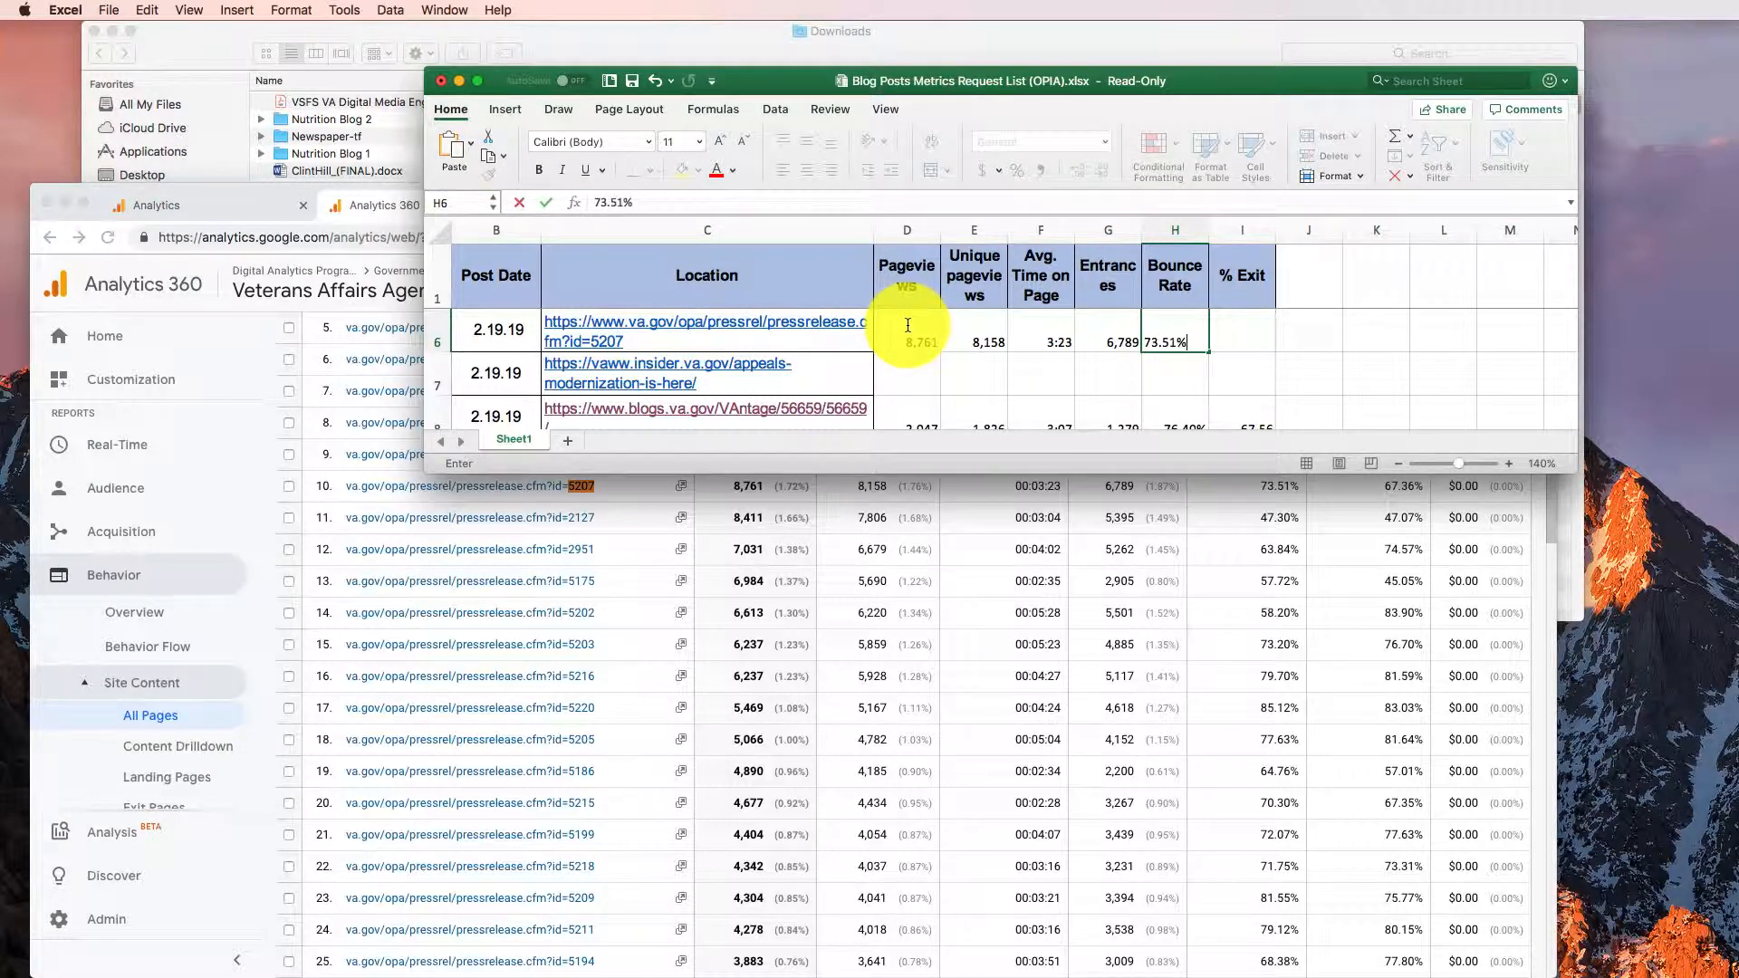
pyautogui.press('Tab')
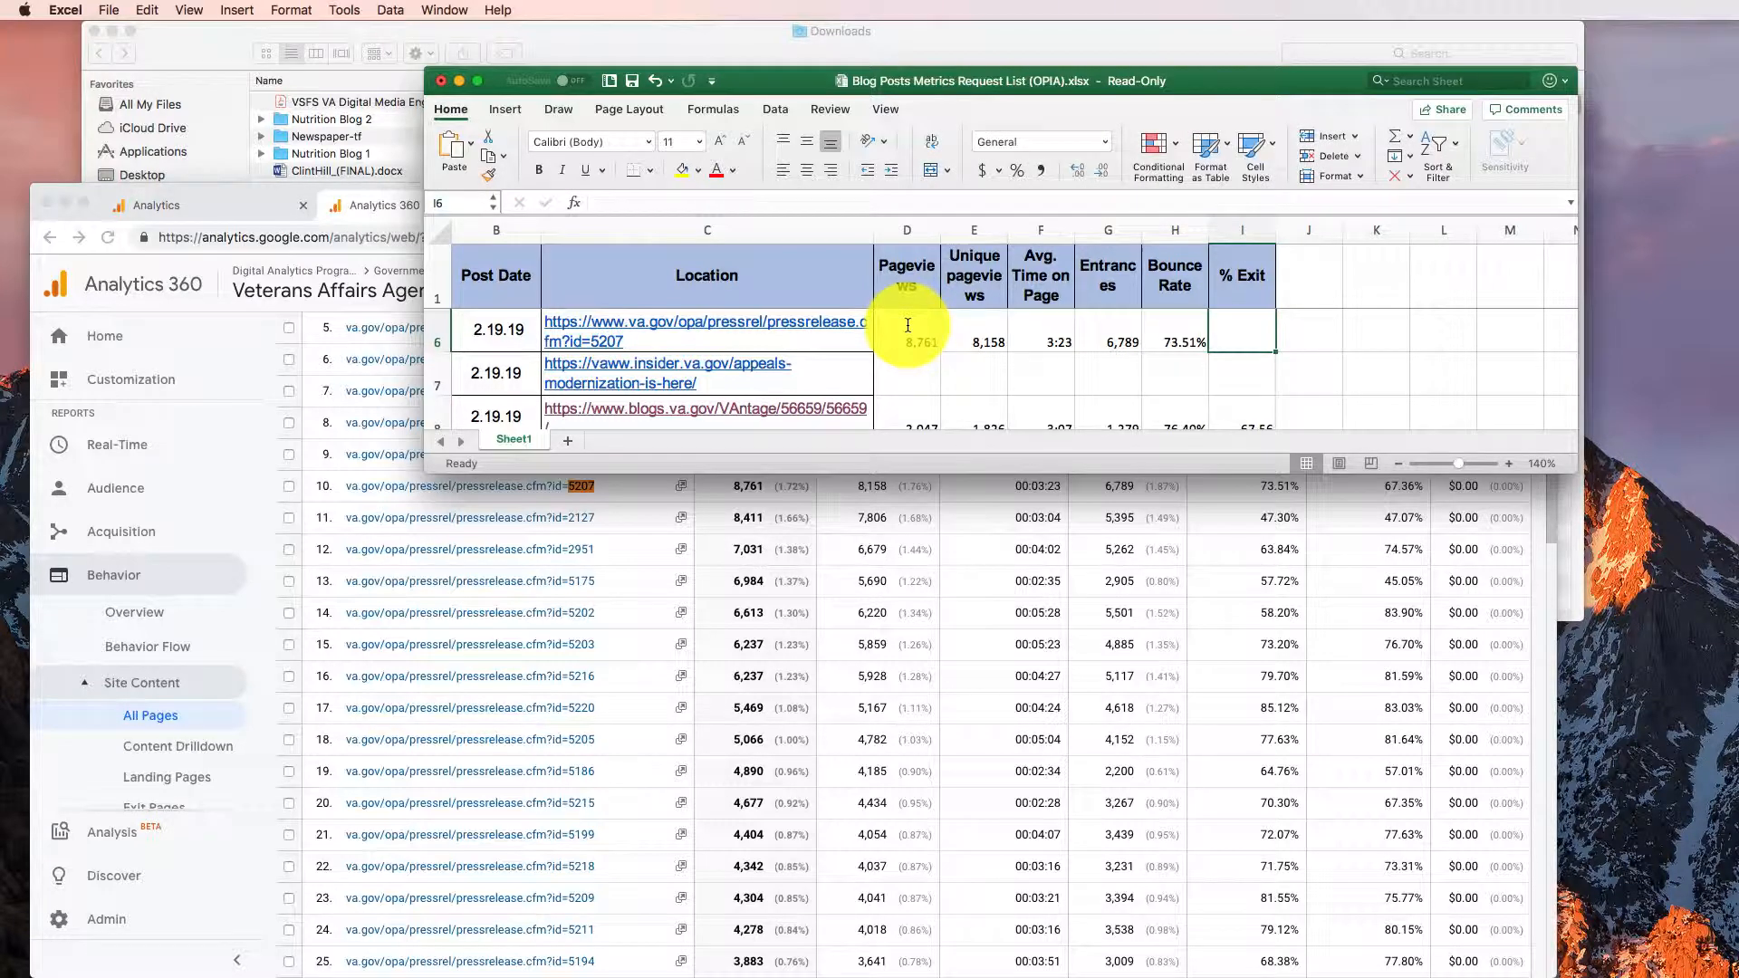
pyautogui.write('67.')
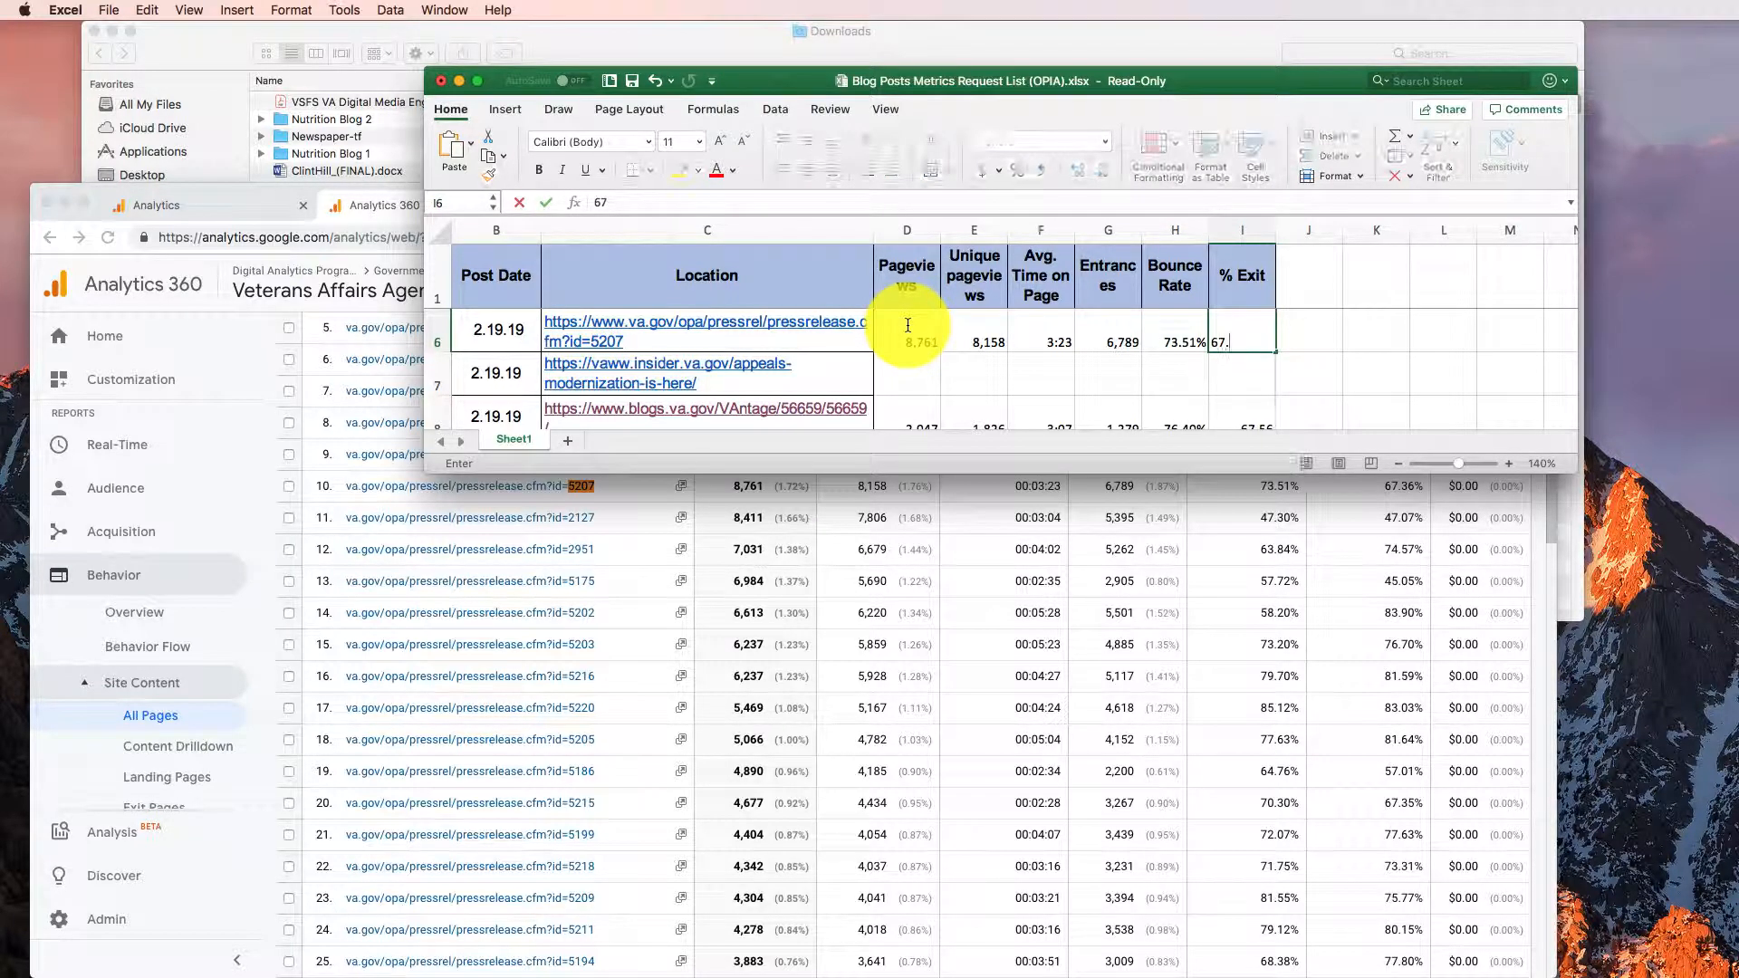
pyautogui.write('36%')
pyautogui.press('Return')
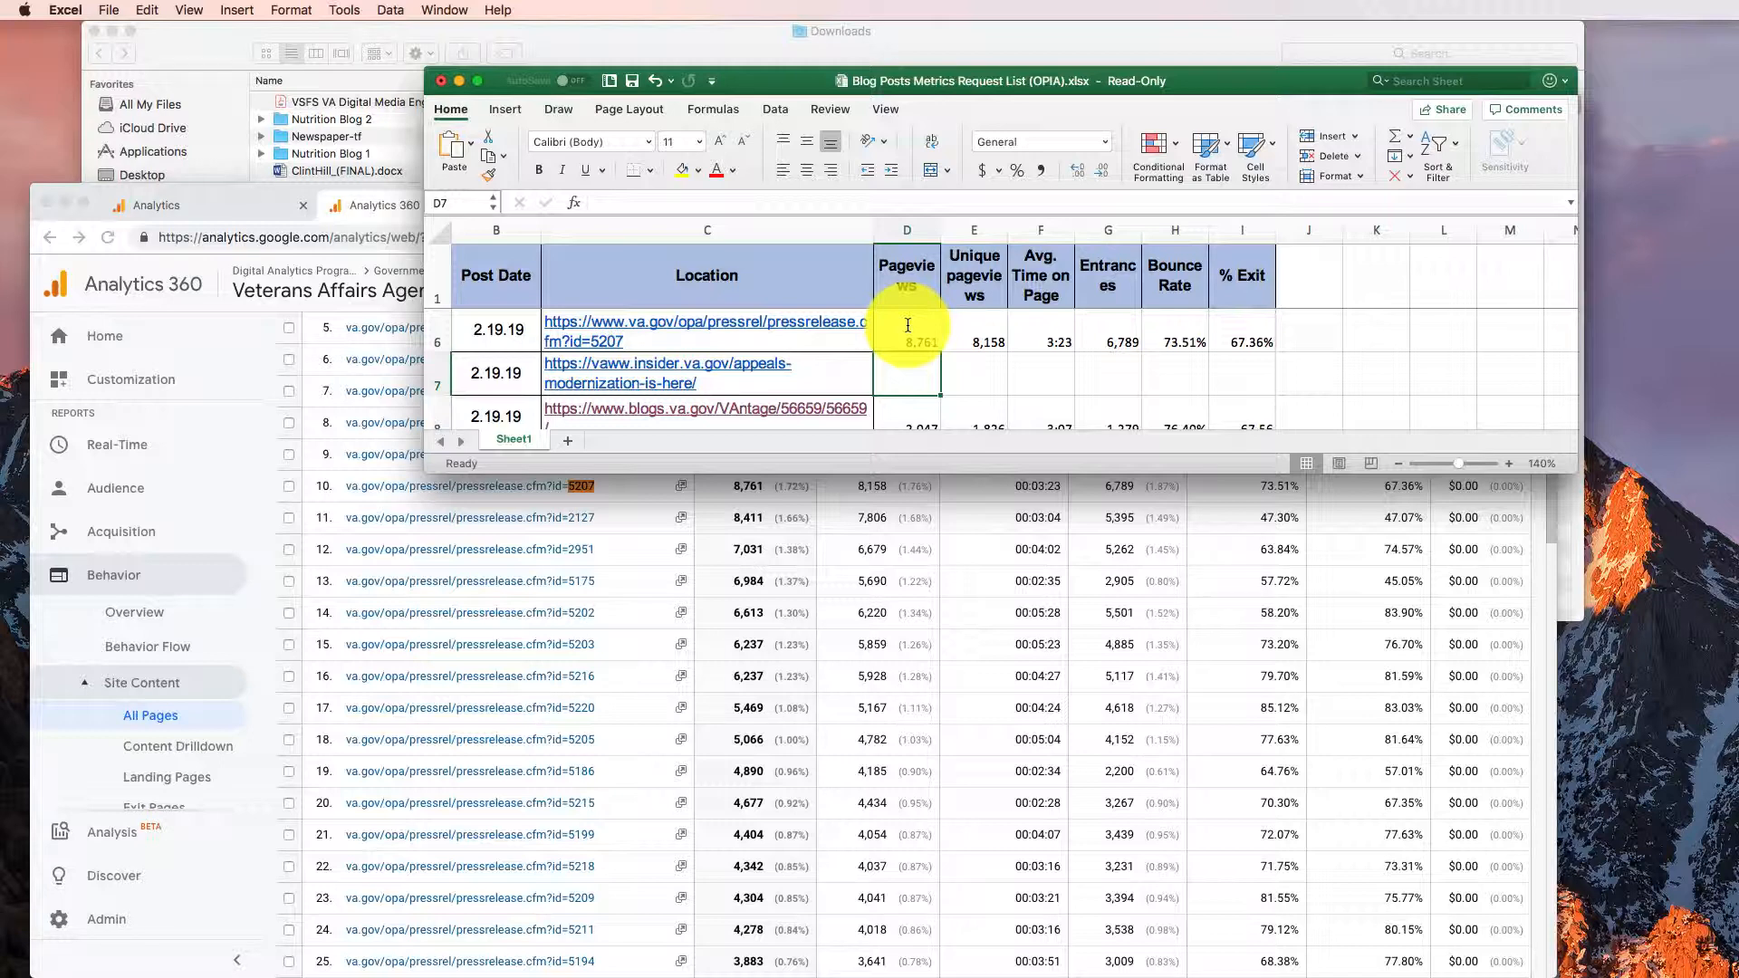
# - Enlarge the workbook window downward so that every press release and blog post row fits in view
pyautogui.scroll(-2, 907, 324)
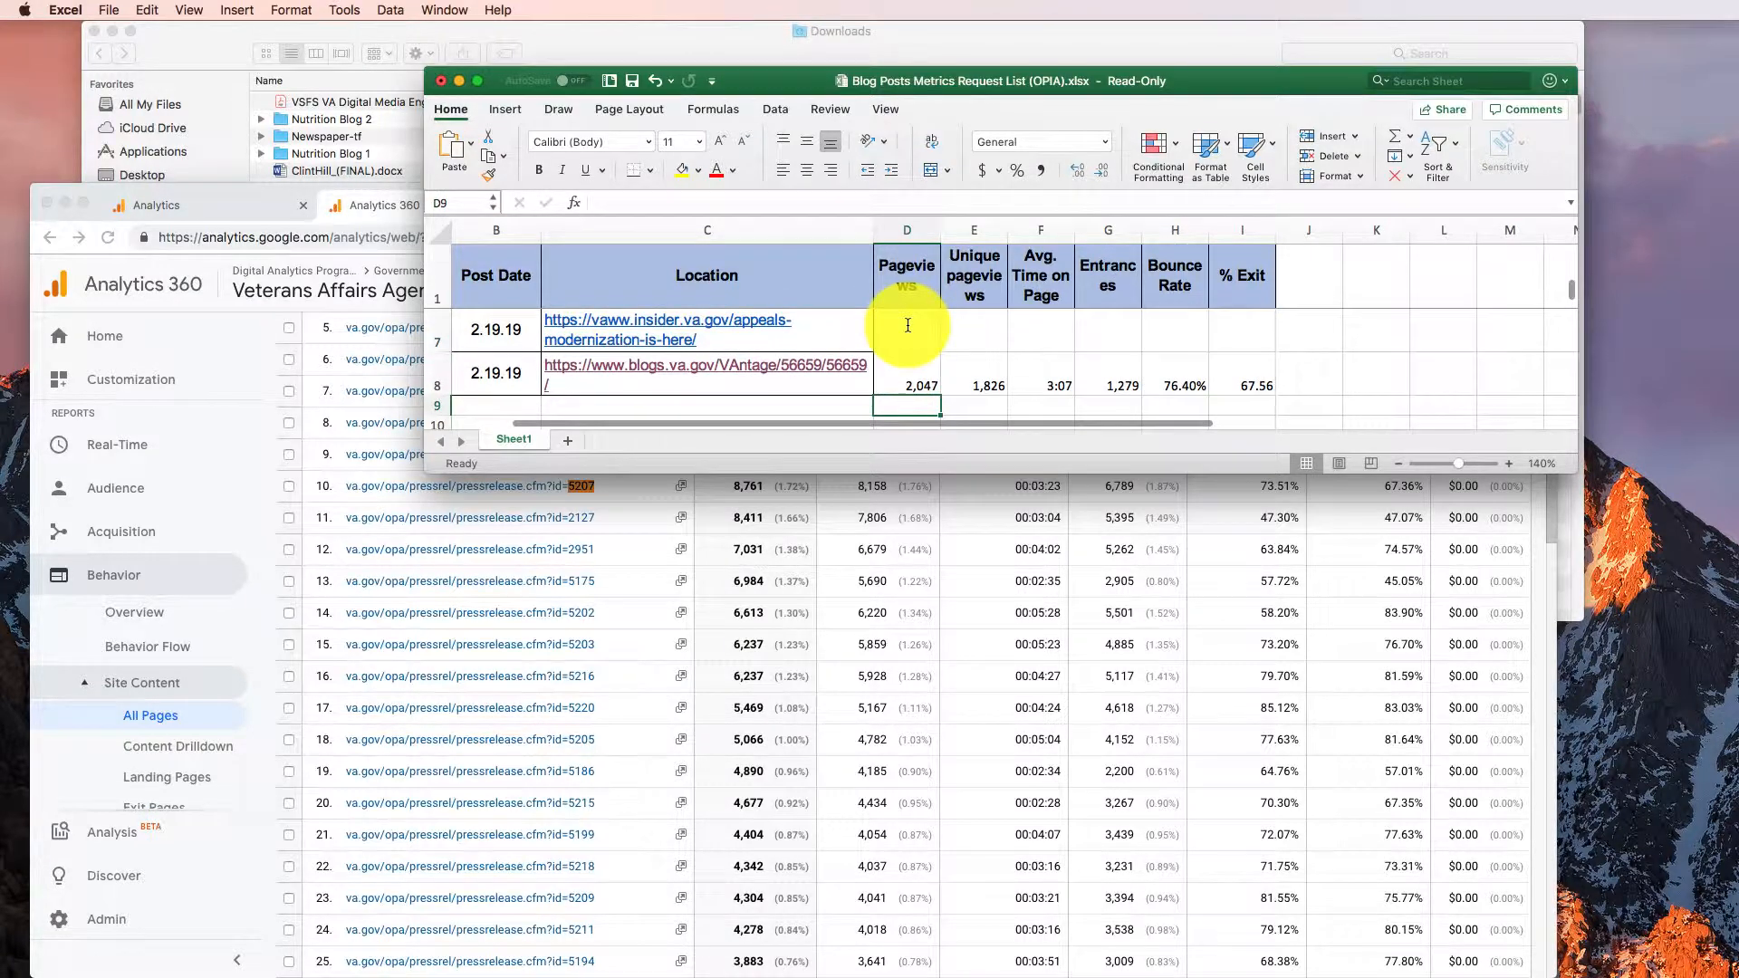
pyautogui.click(908, 324)
pyautogui.scroll(2, 908, 324)
pyautogui.click(908, 324)
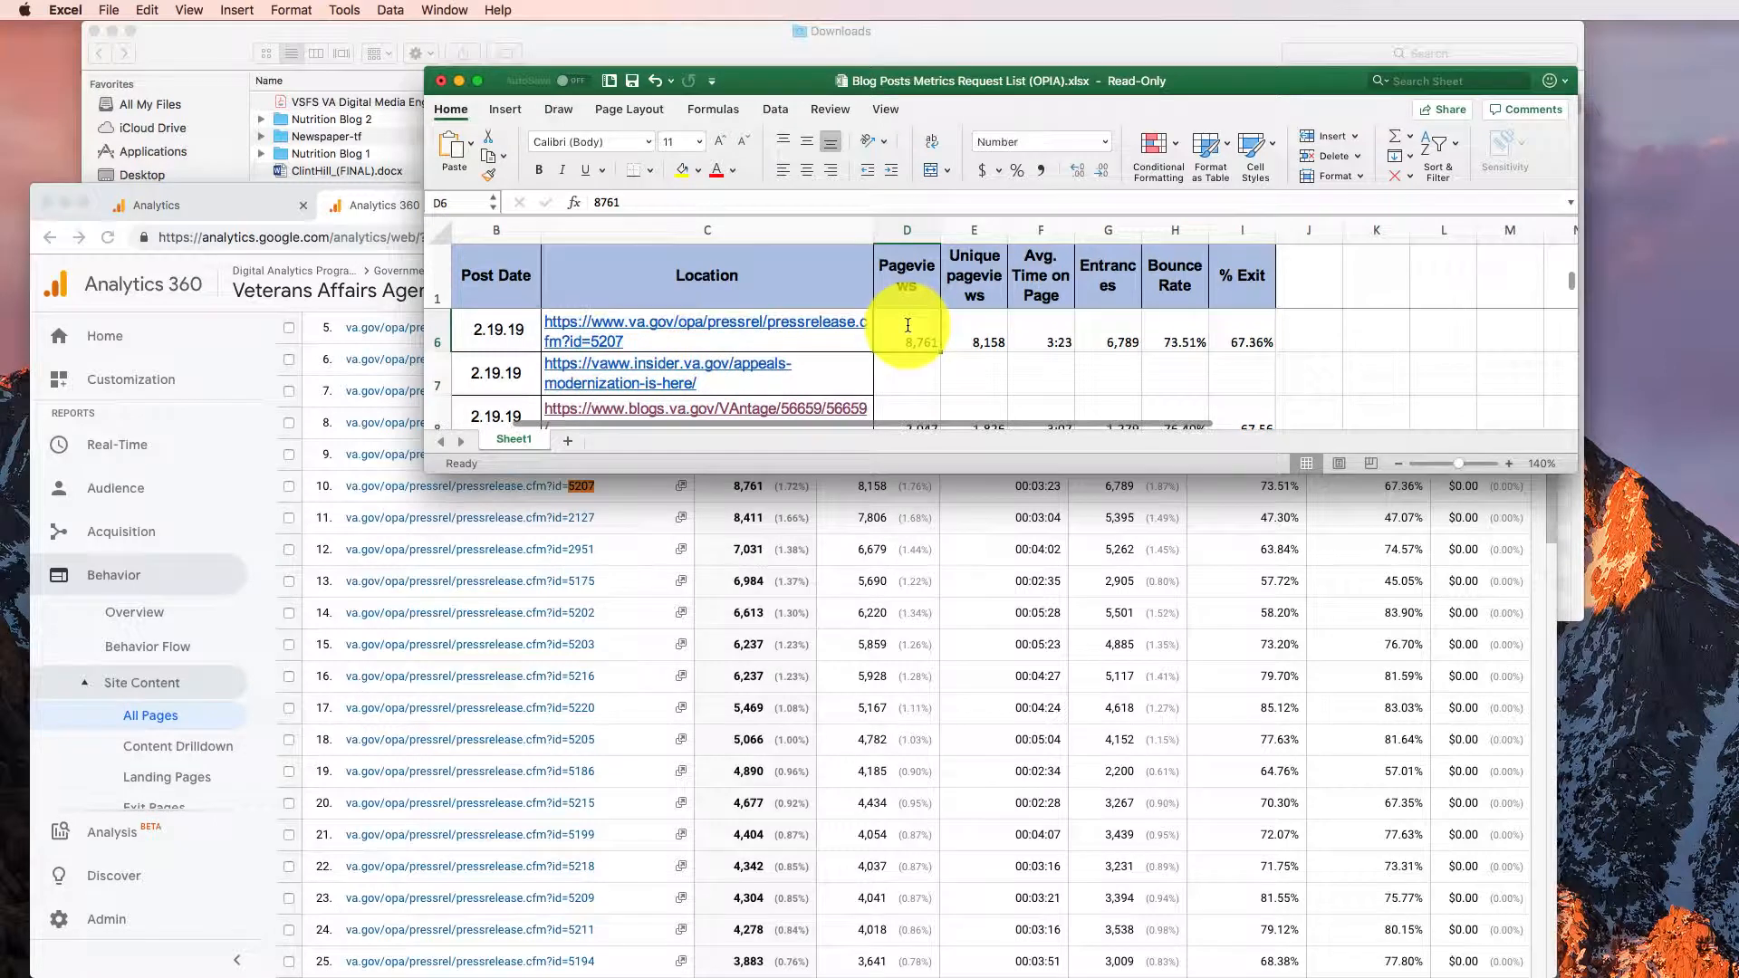
pyautogui.scroll(1, 978, 327)
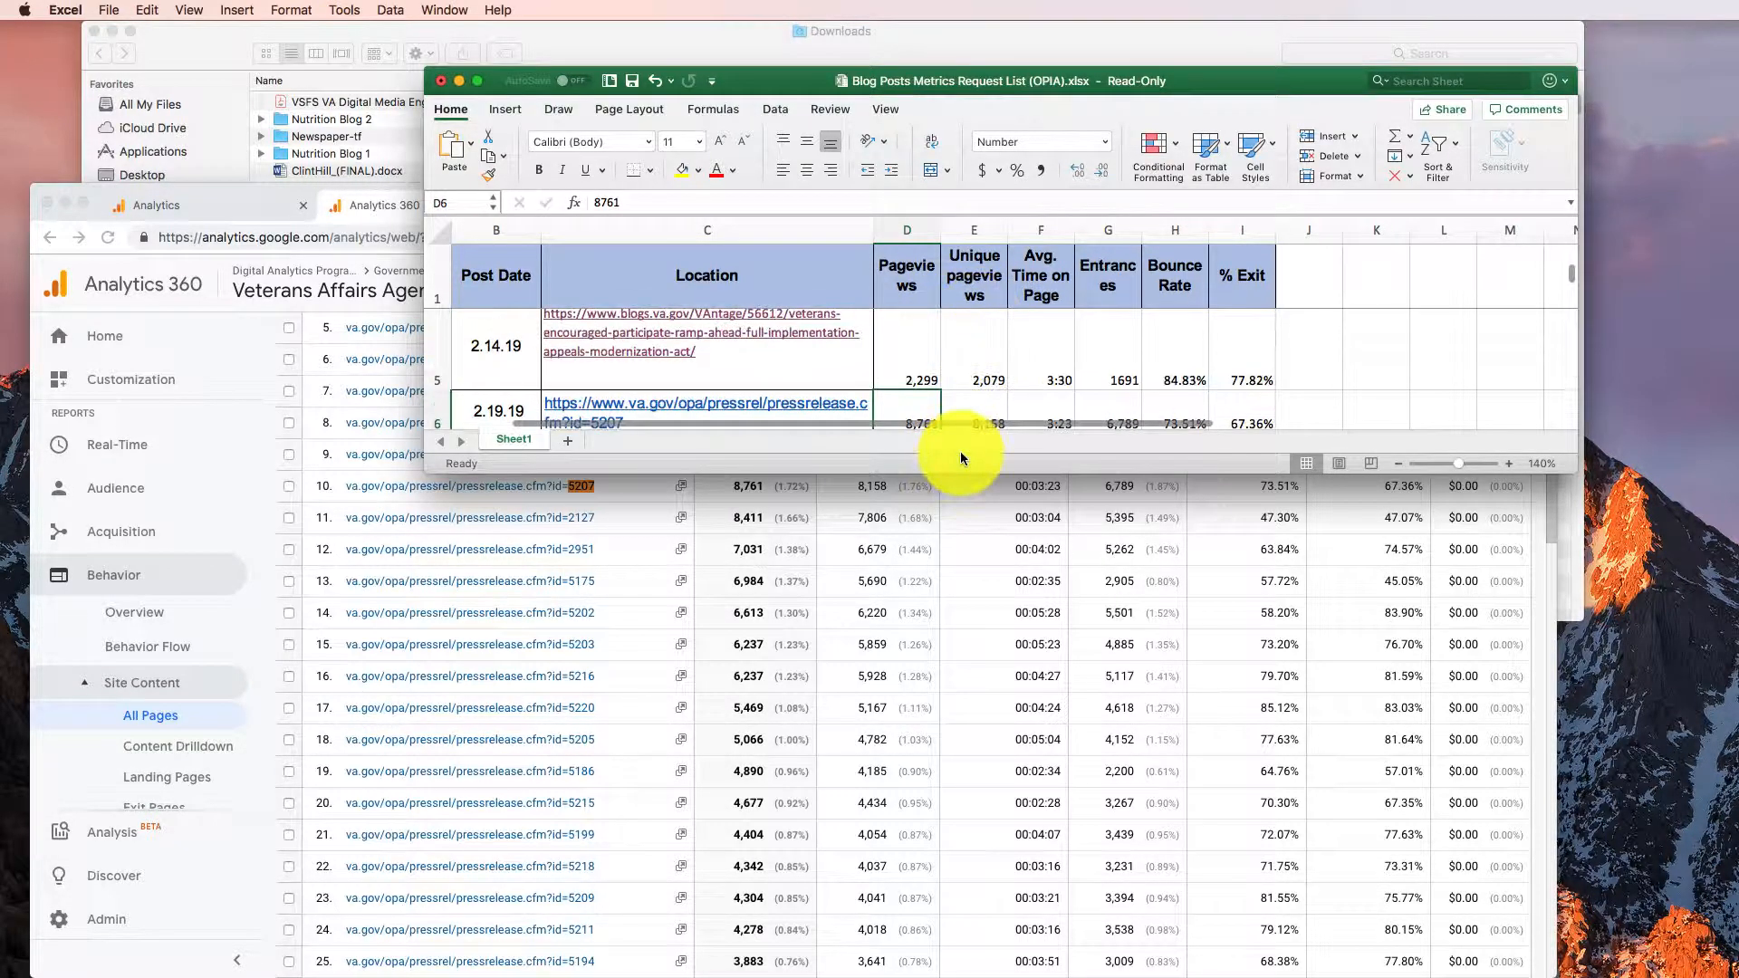
pyautogui.click(963, 476)
pyautogui.click(963, 476)
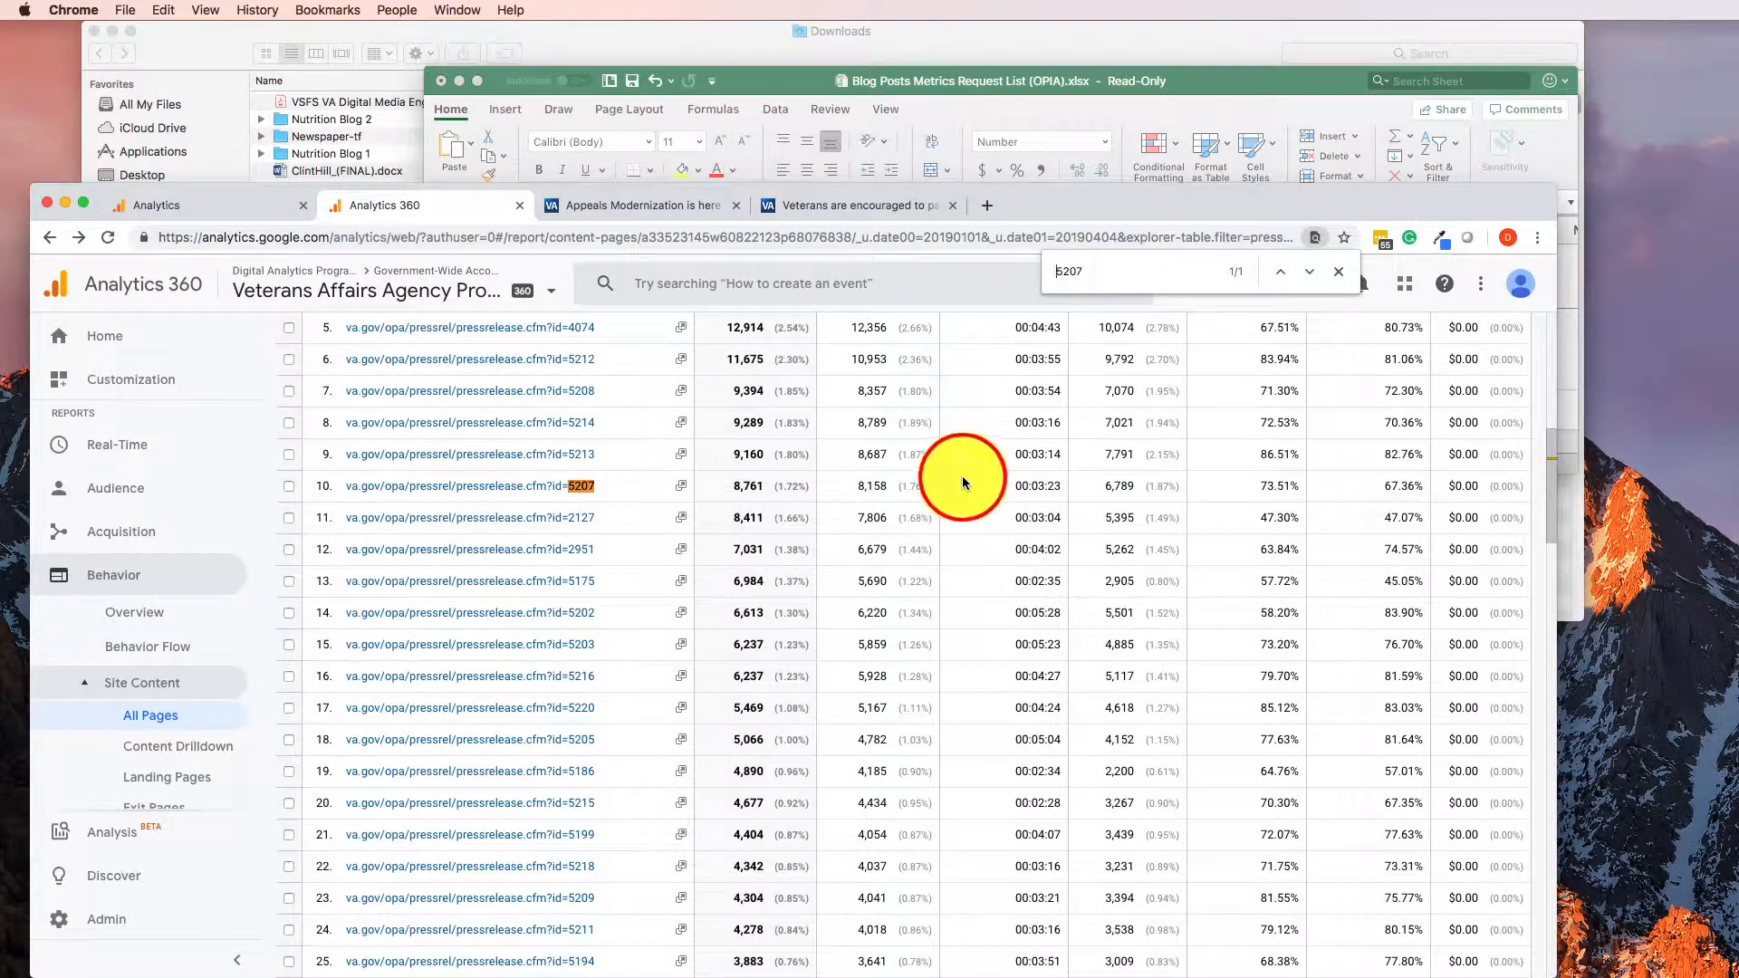
pyautogui.moveTo(965, 472); pyautogui.dragTo(901, 877)
pyautogui.scroll(1, 885, 520)
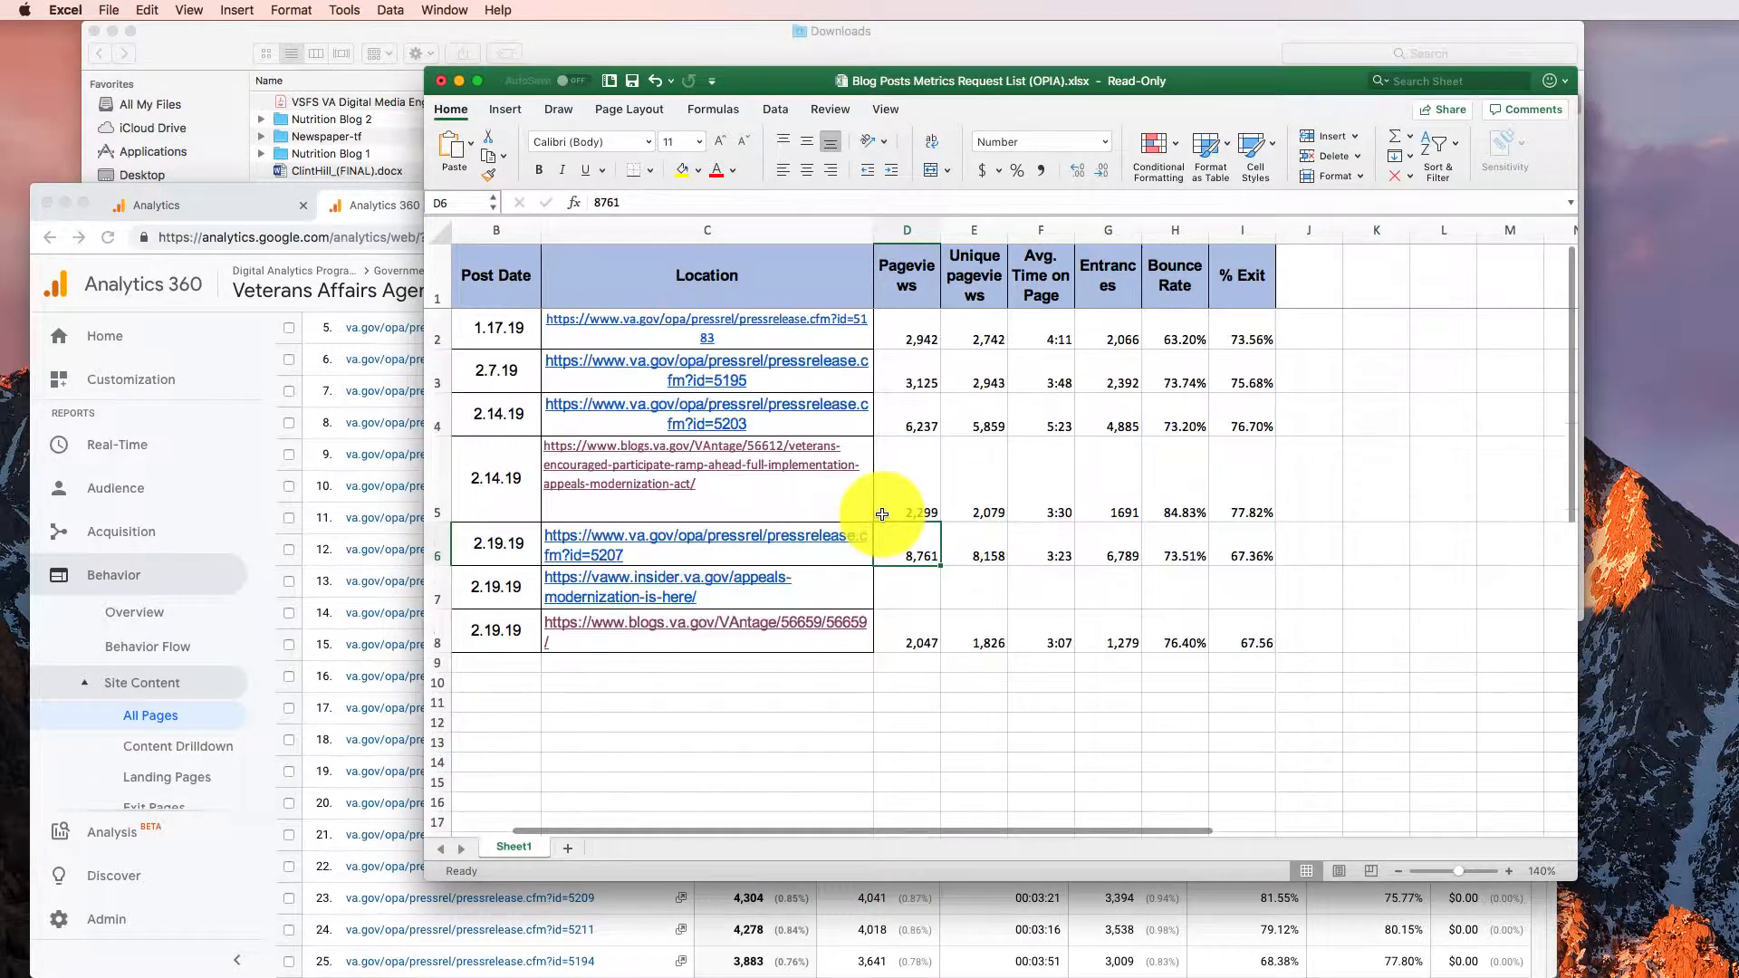
# - Review the recorded metrics for the 2.14.19 blog post and the blank cells for the 2.19.19 insider article
pyautogui.click(958, 497)
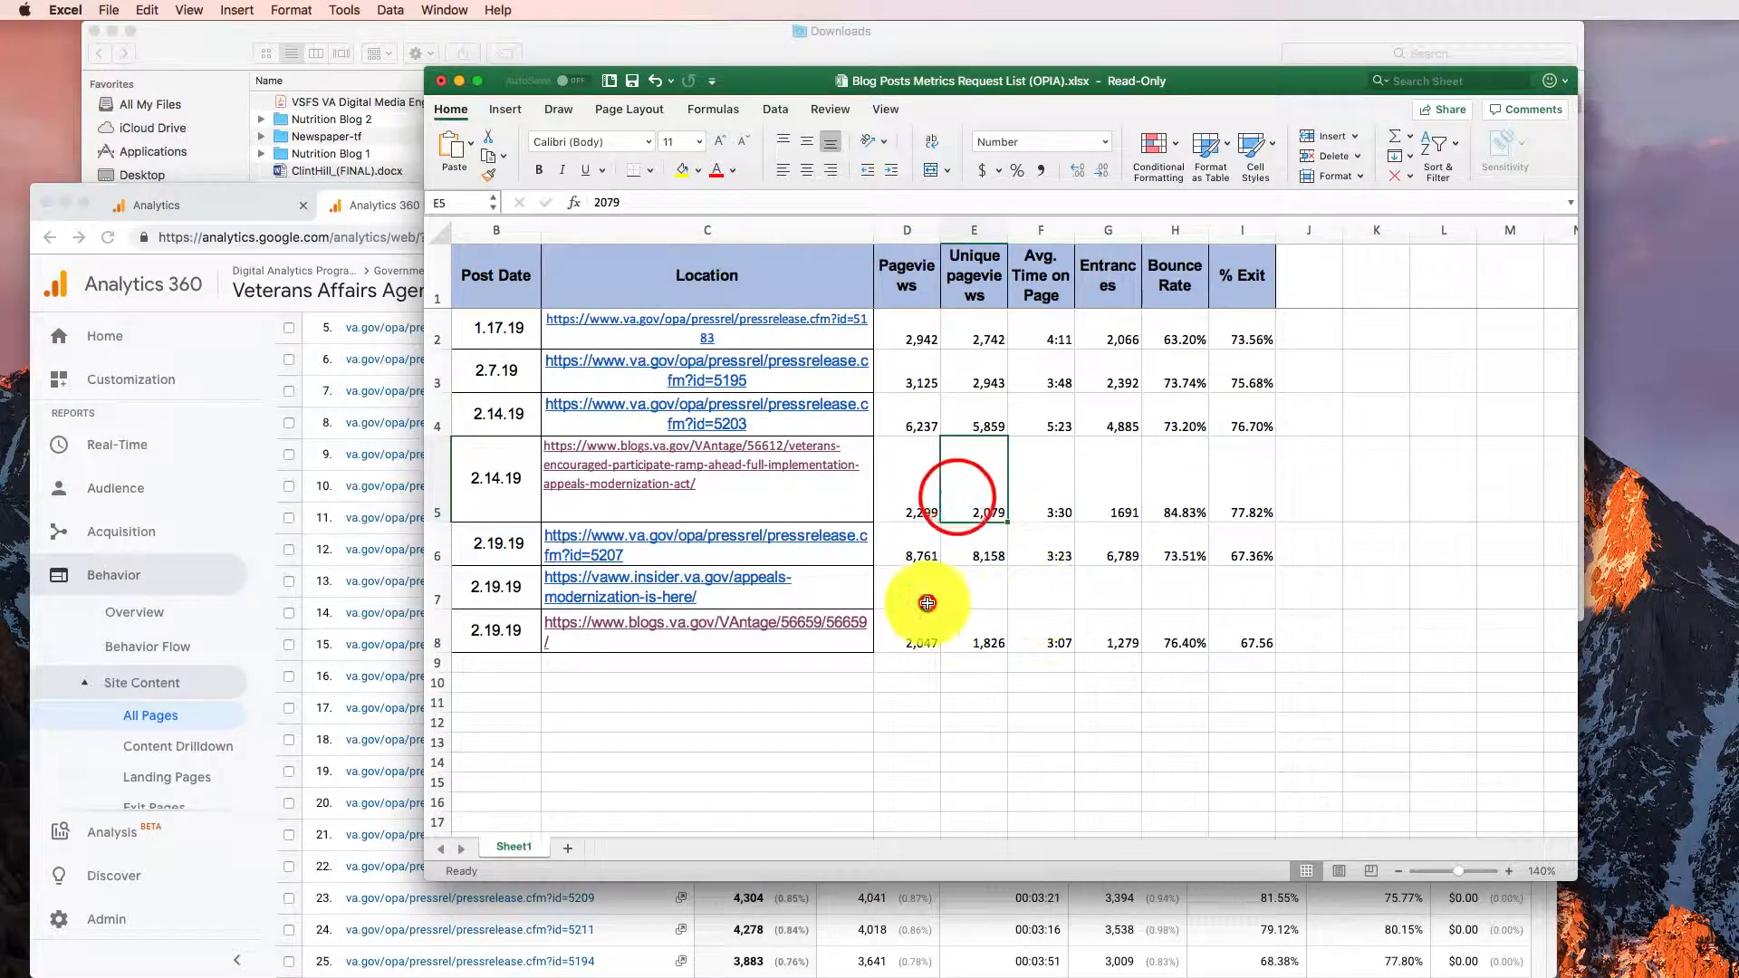
pyautogui.click(922, 600)
pyautogui.click(1243, 589)
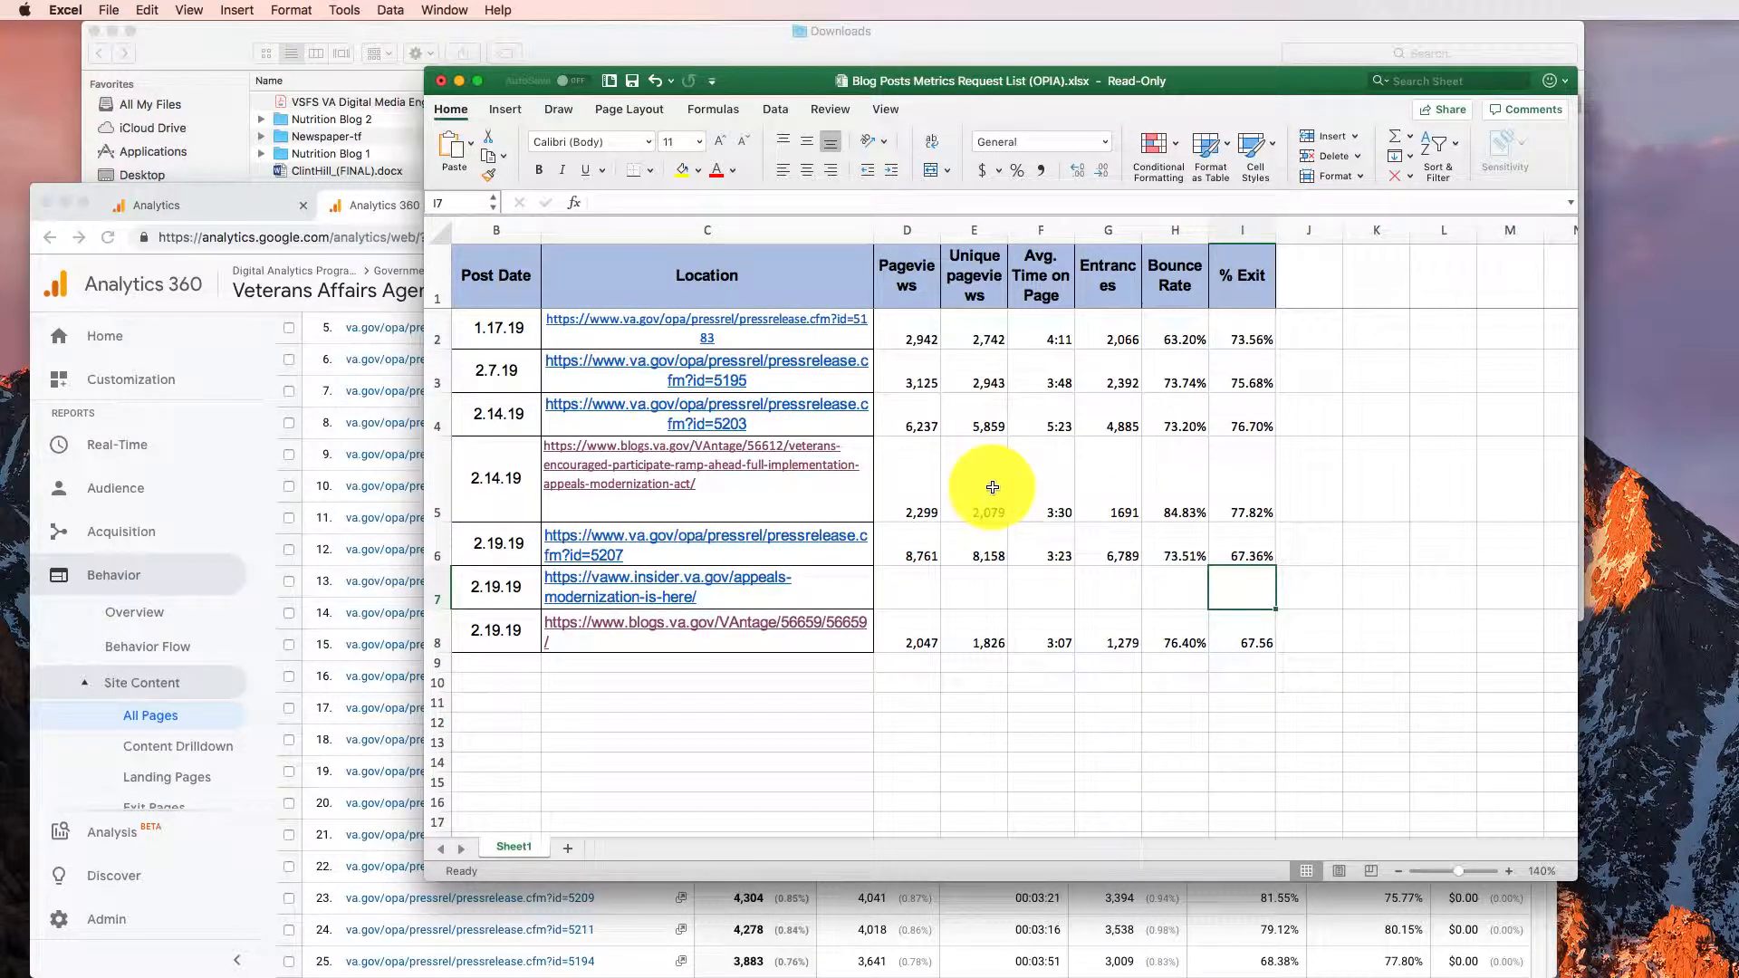
pyautogui.click(1051, 578)
pyautogui.click(1102, 471)
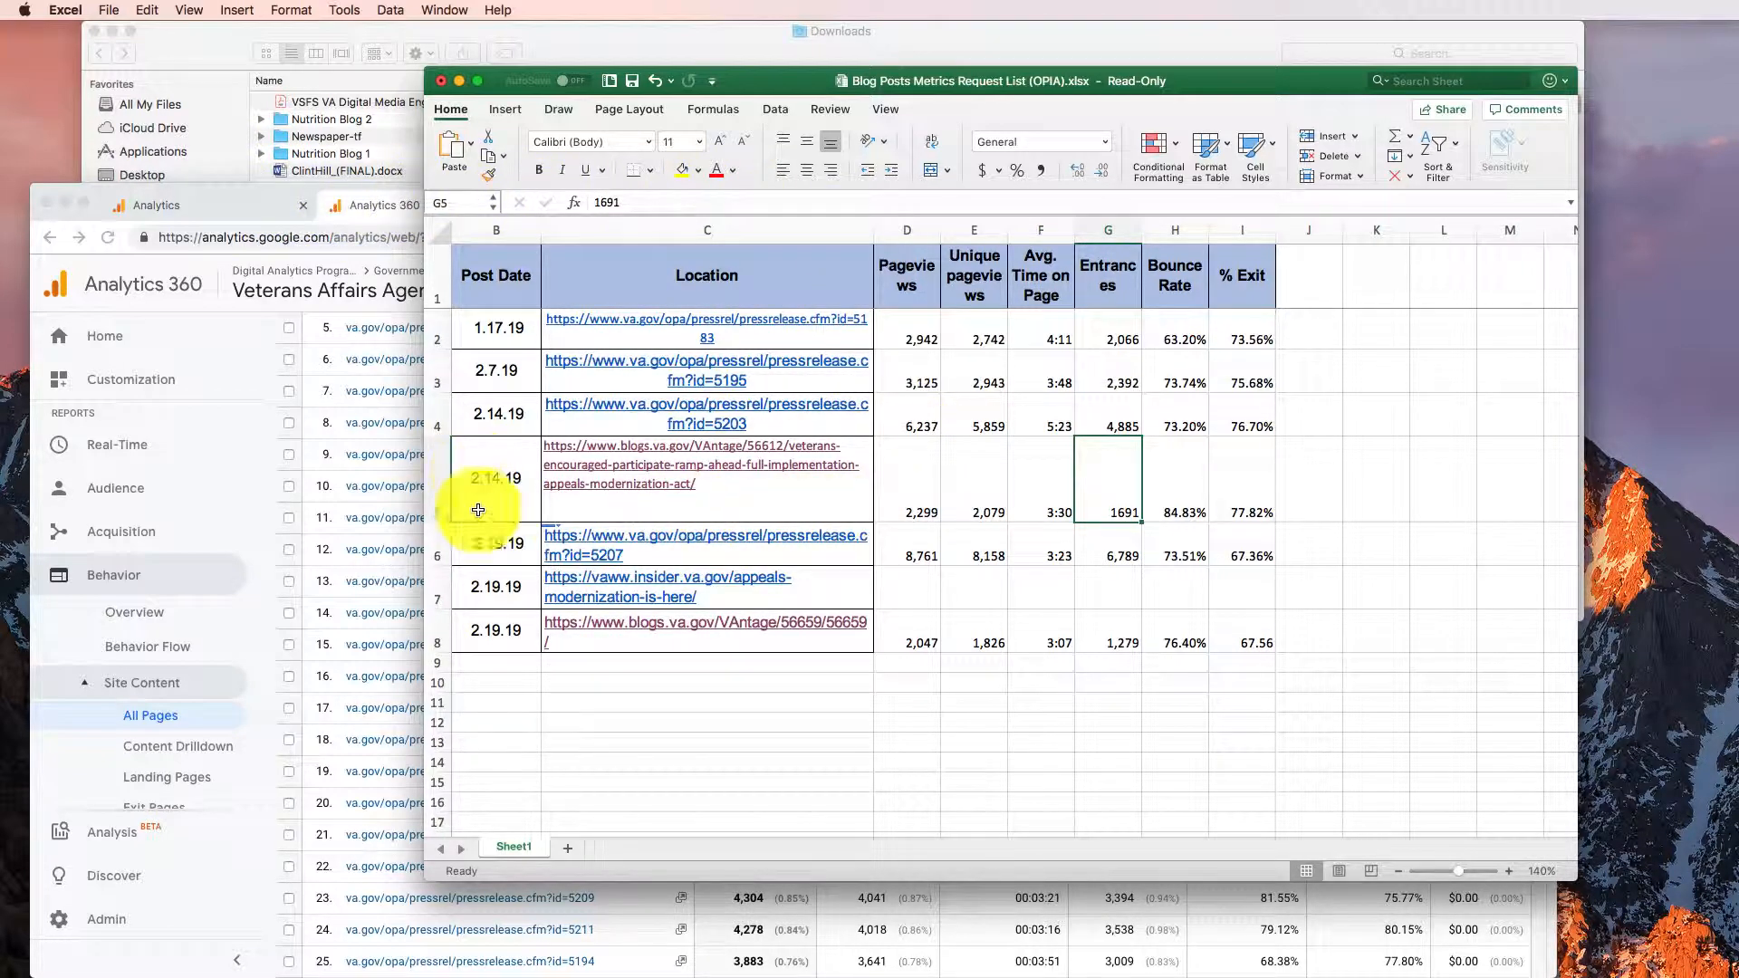
# - Open the 1.17.19 press release link, highlight the end of its address with id 5183 in Excel, and view the page in Chrome
pyautogui.click(798, 342)
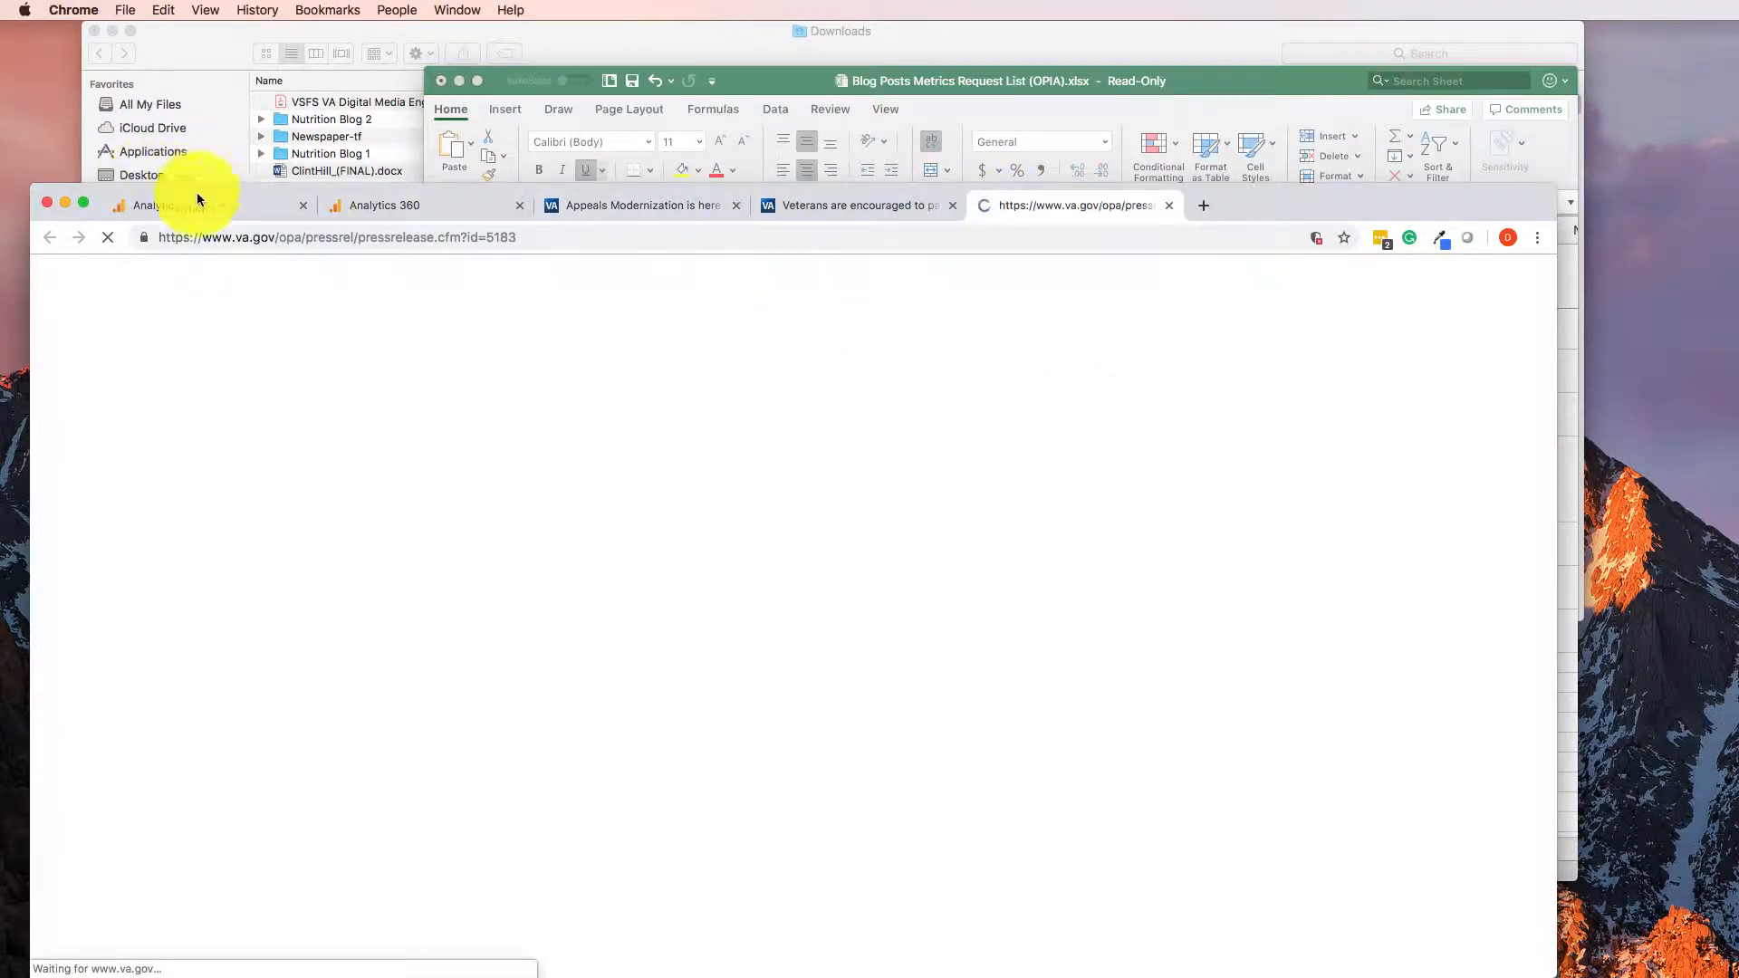
pyautogui.click(781, 79)
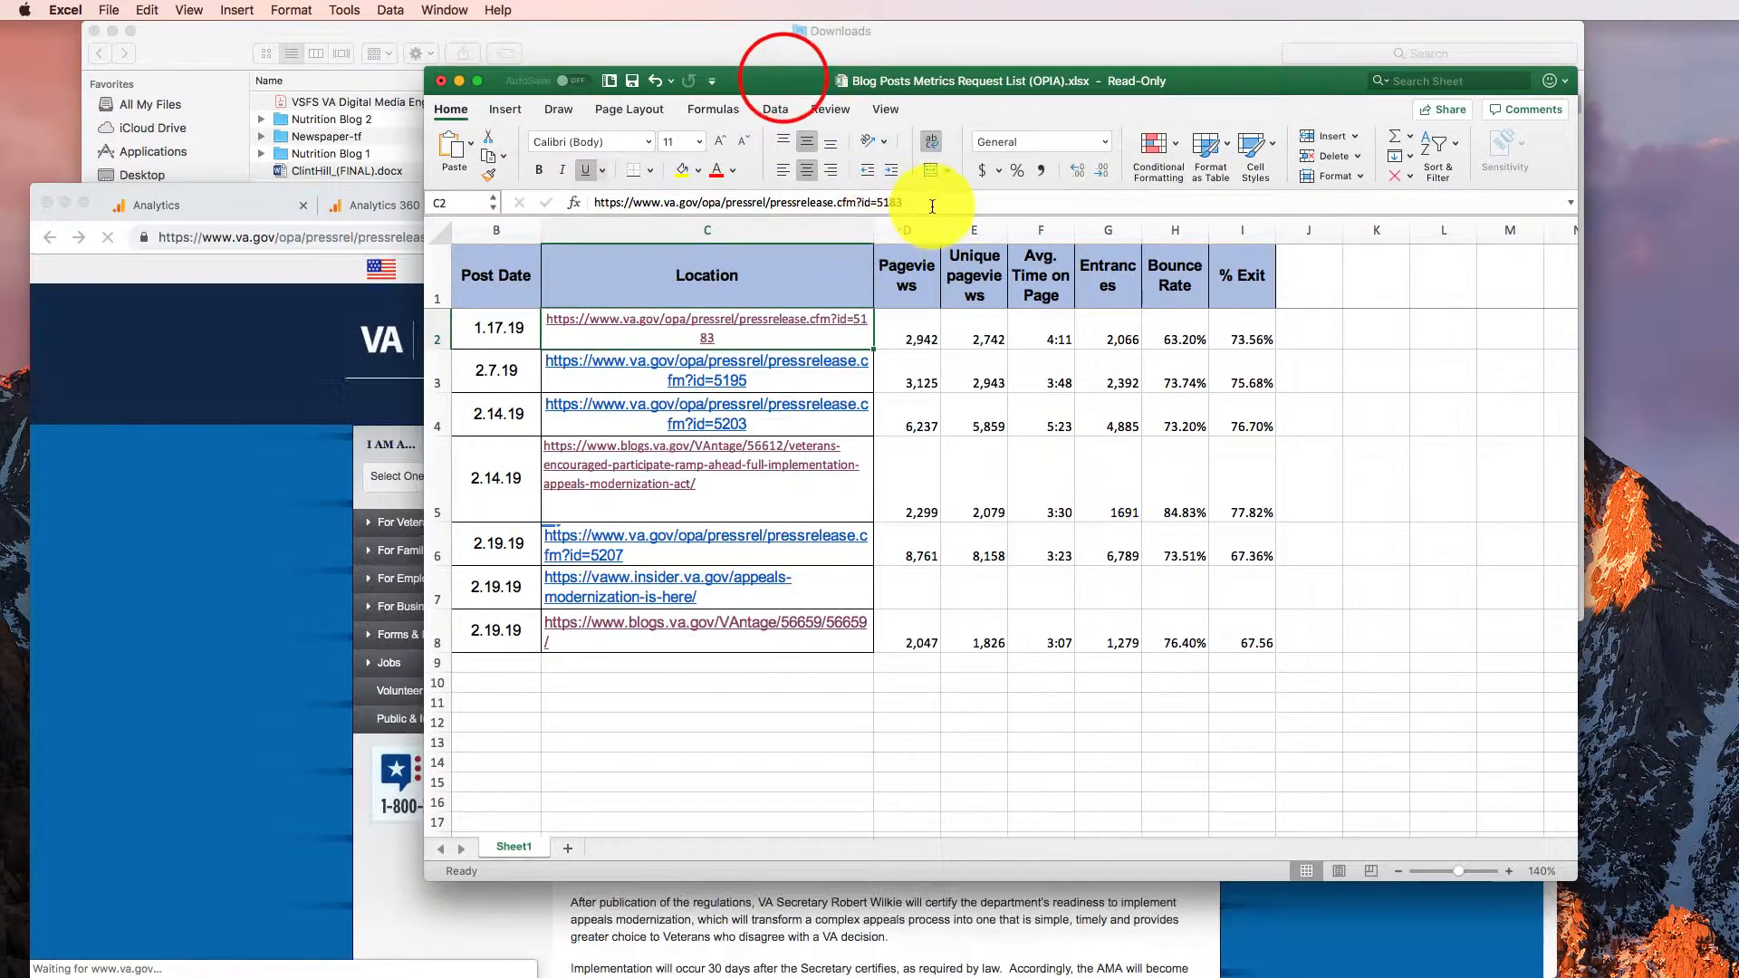
pyautogui.moveTo(931, 206); pyautogui.dragTo(786, 201)
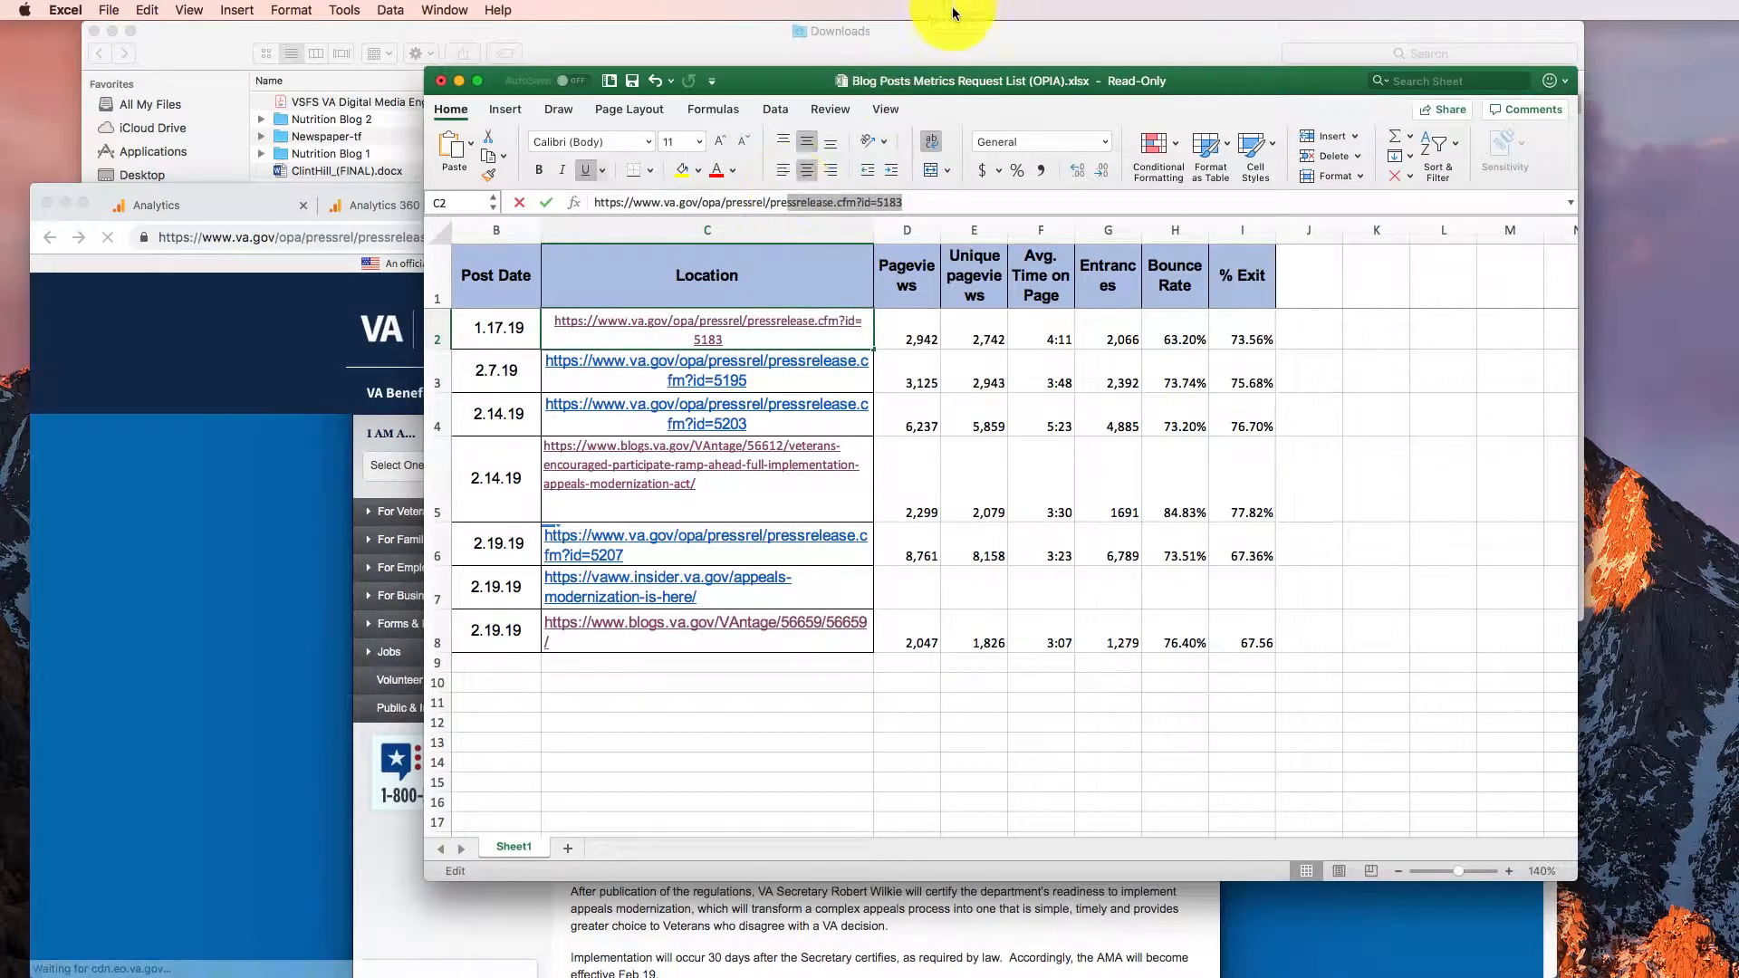
pyautogui.click(215, 377)
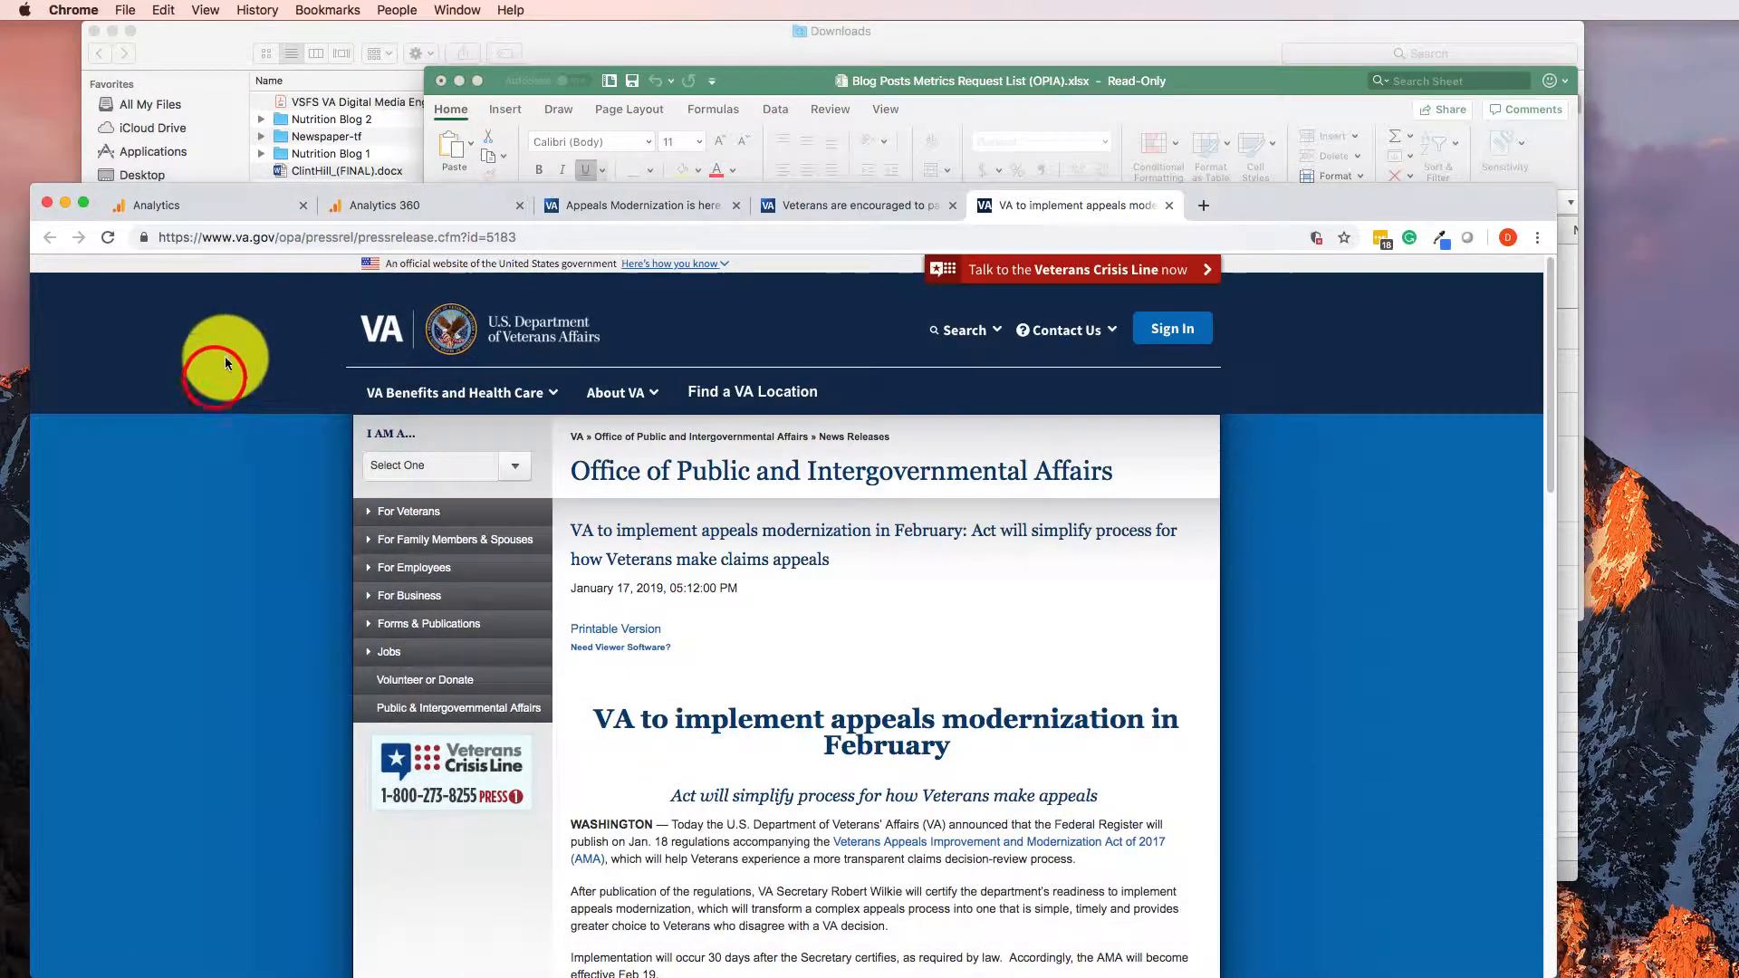
# - Review the VAntage Point blog post metrics in Analytics, then the press release page list in Analytics 360 with the 5207 search
pyautogui.click(215, 213)
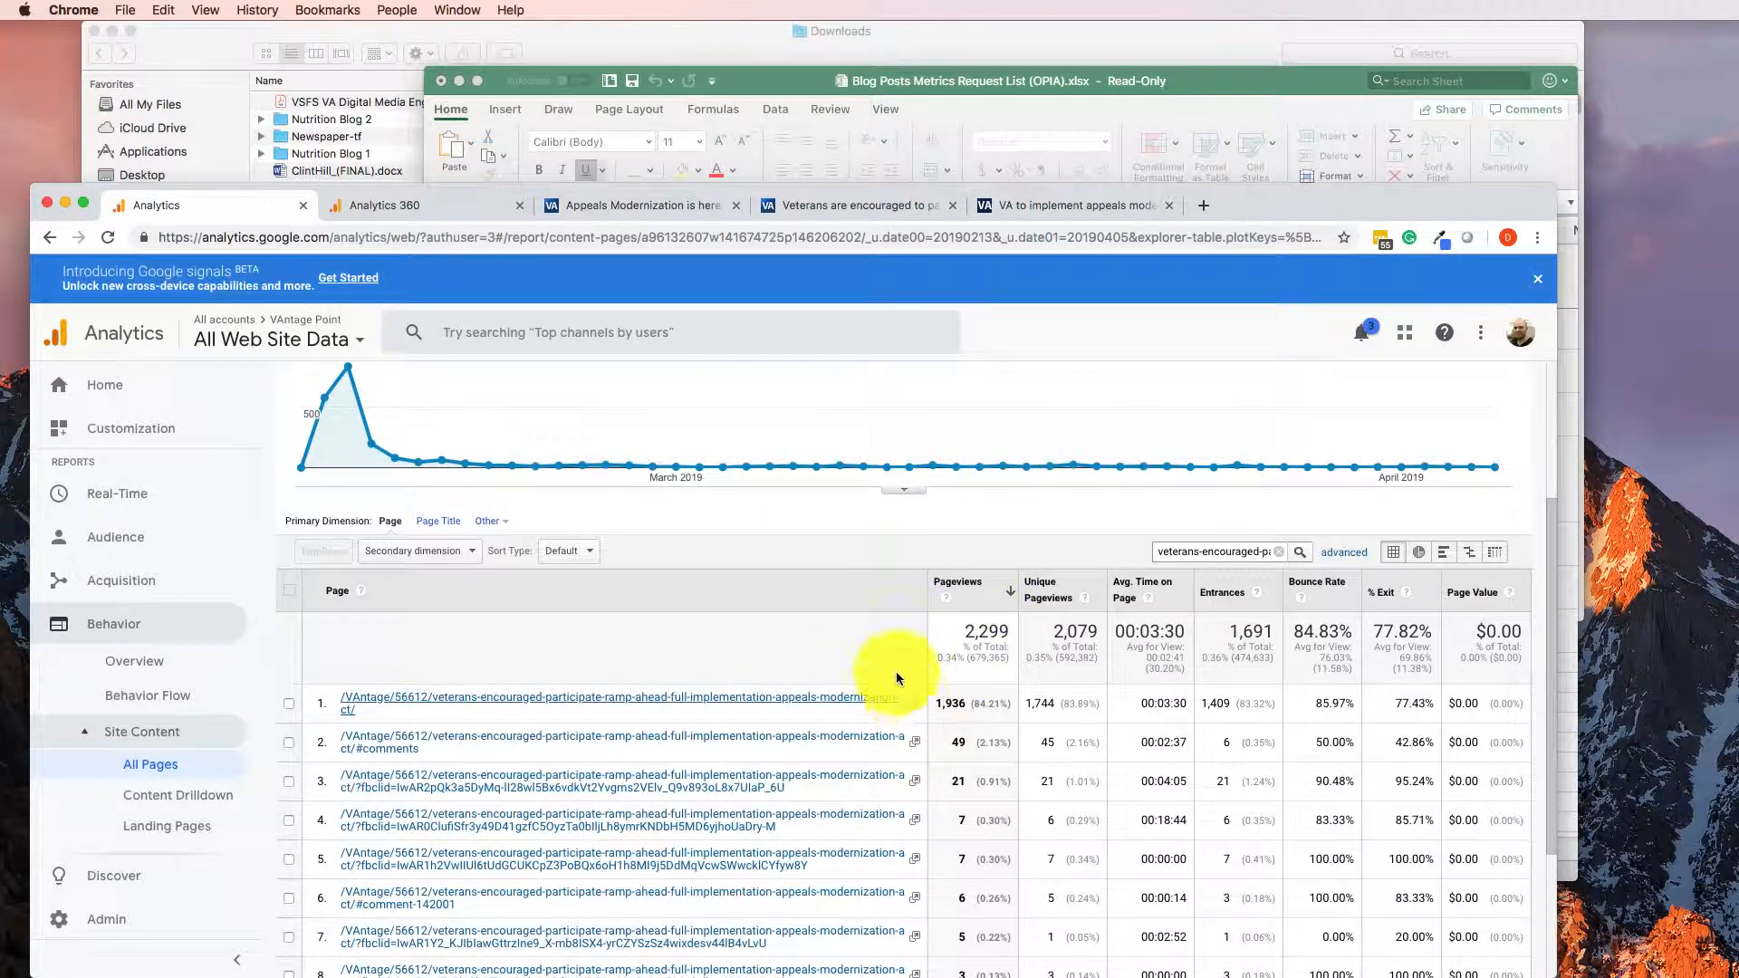
pyautogui.scroll(-5, 870, 588)
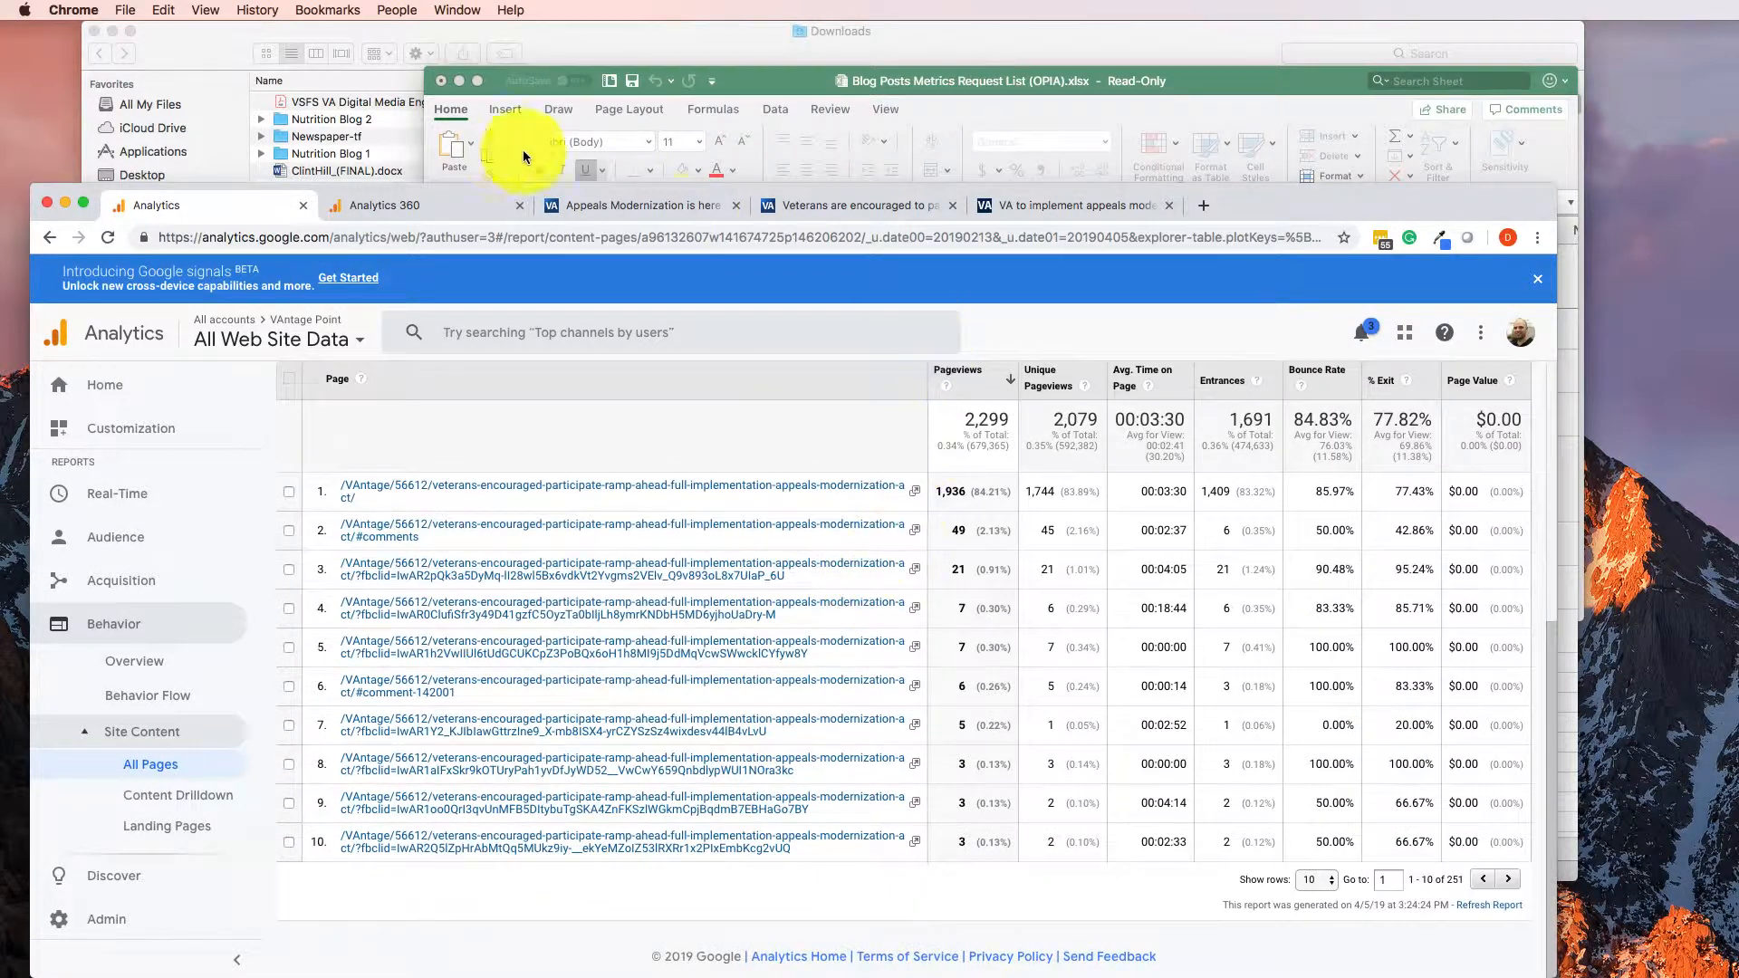
pyautogui.click(417, 206)
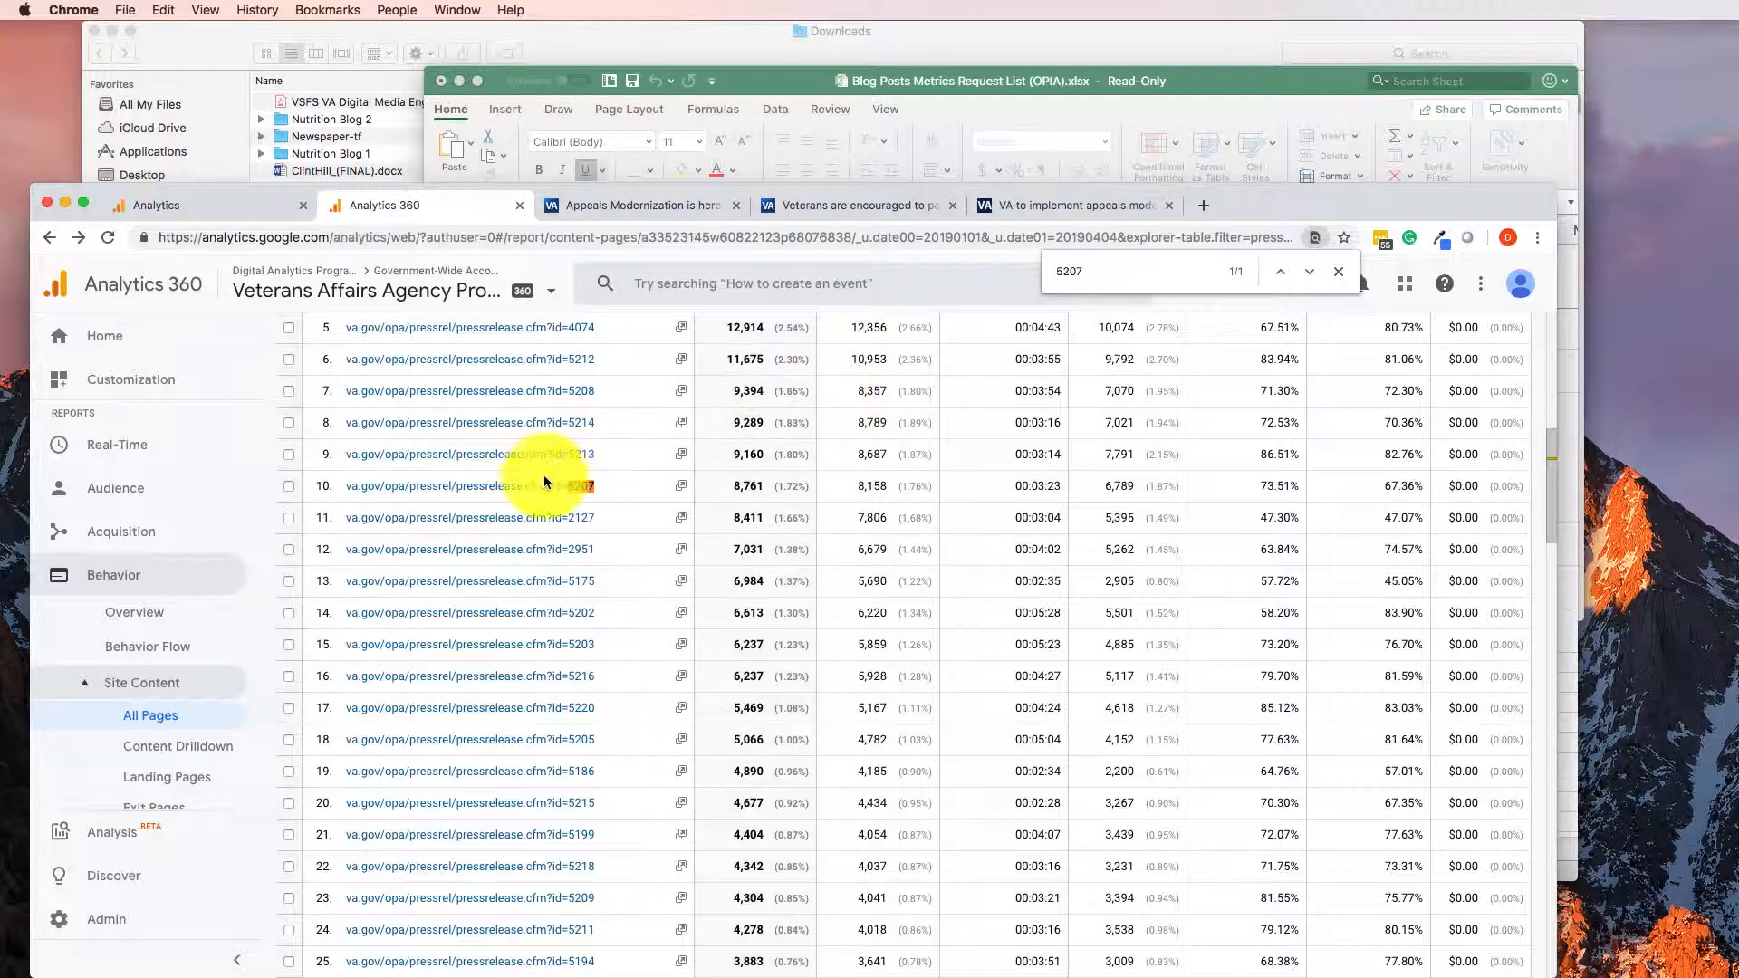
pyautogui.doubleClick(1085, 277)
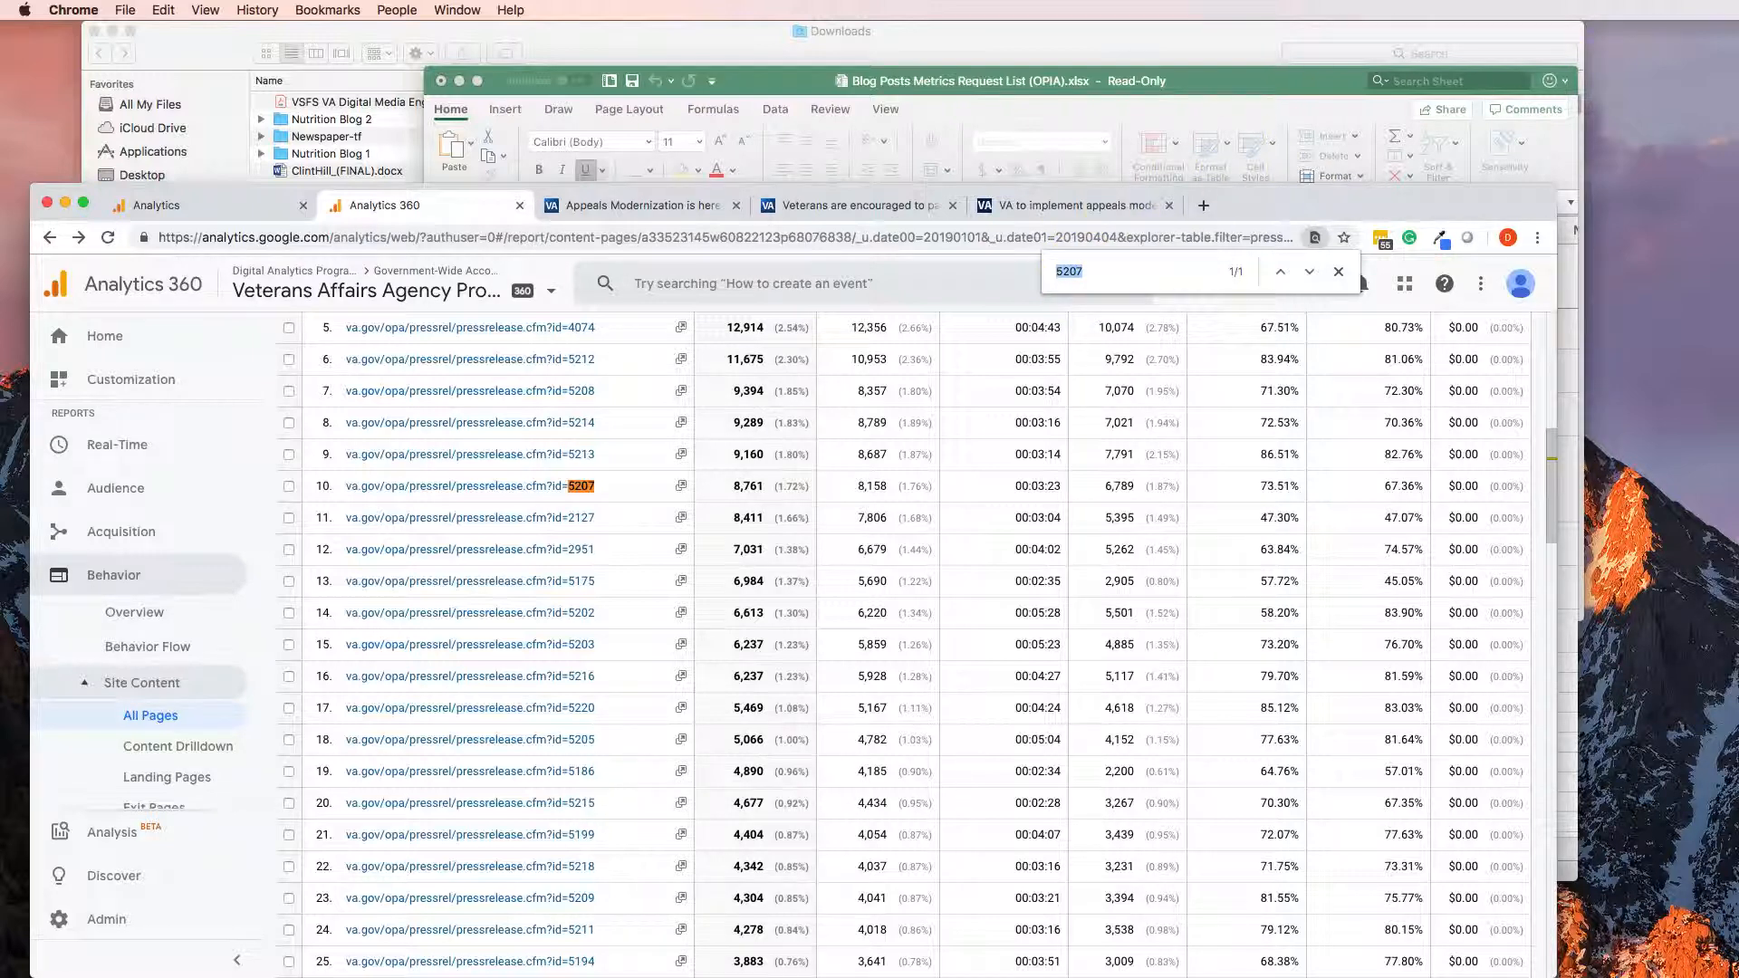
pyautogui.press('super+Tab')
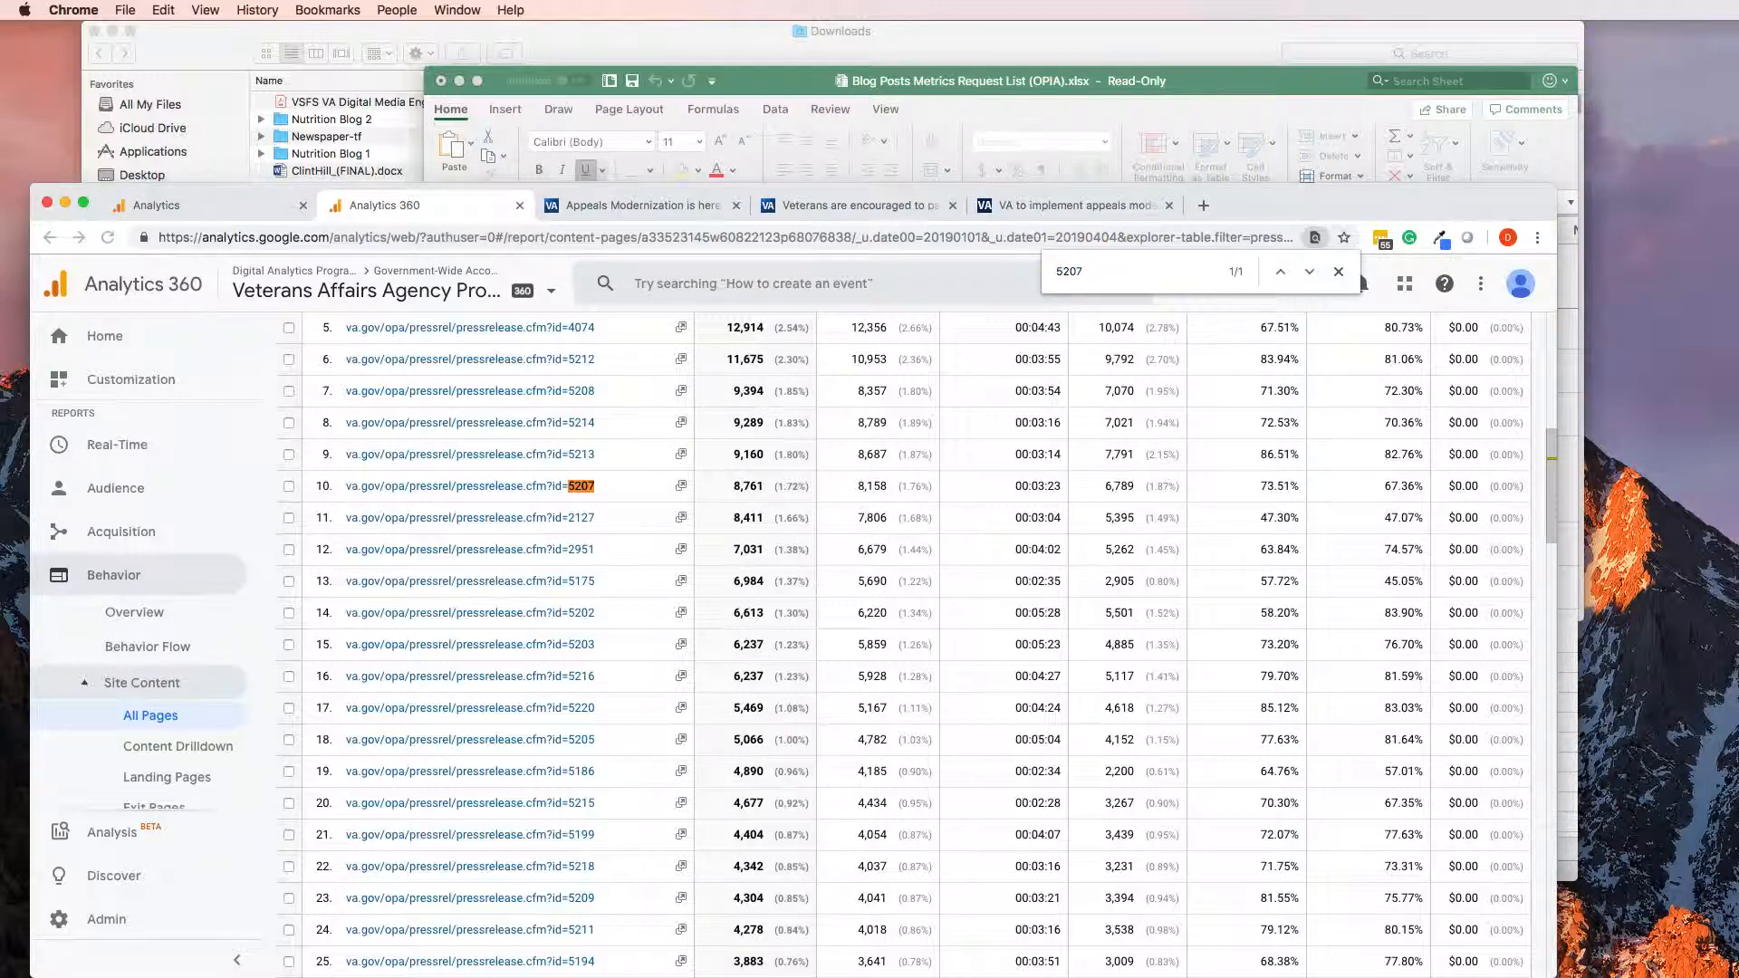